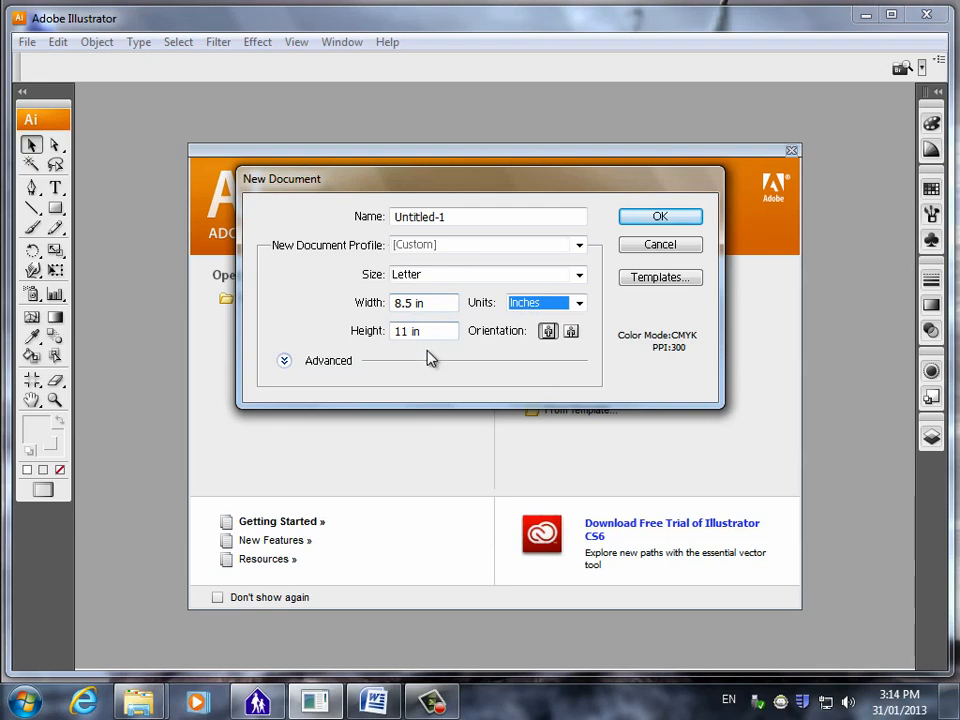
Create a new portrait Letter document, 8.5 by 11 inches, with units in inches.
{"action": "left_click", "coordinate": [659, 218]}
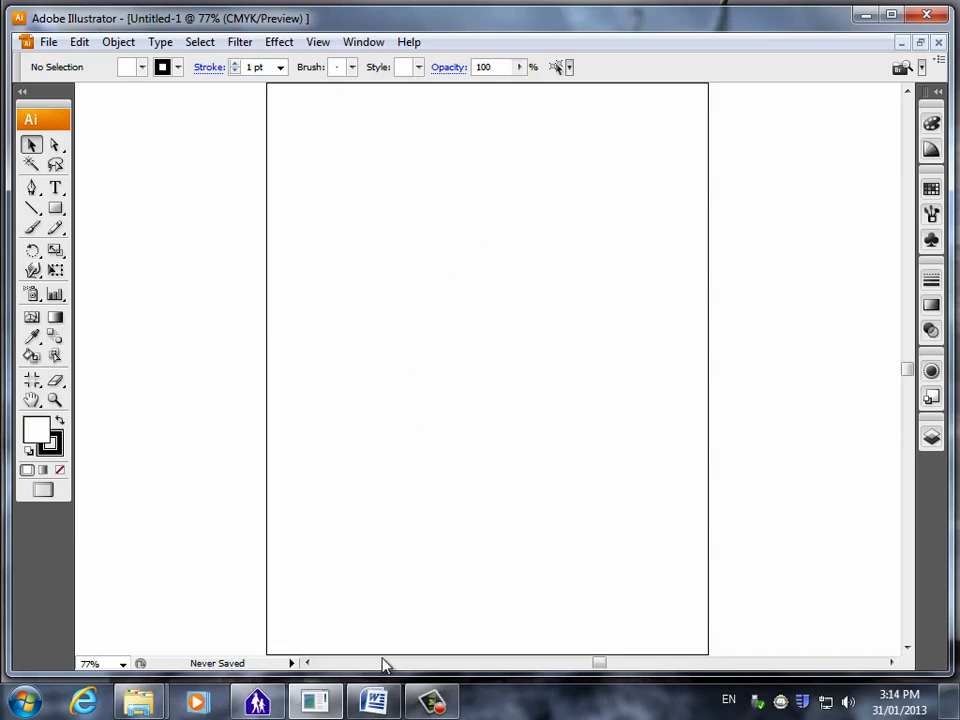
Read the circle-drawing instructions in the Word document "Creating Shapes - ninja style.docx", and return to Illustrator.
{"action": "left_click", "coordinate": [373, 702]}
{"action": "scroll", "coordinate": [495, 435], "scroll_direction": "down", "scroll_amount": 10}
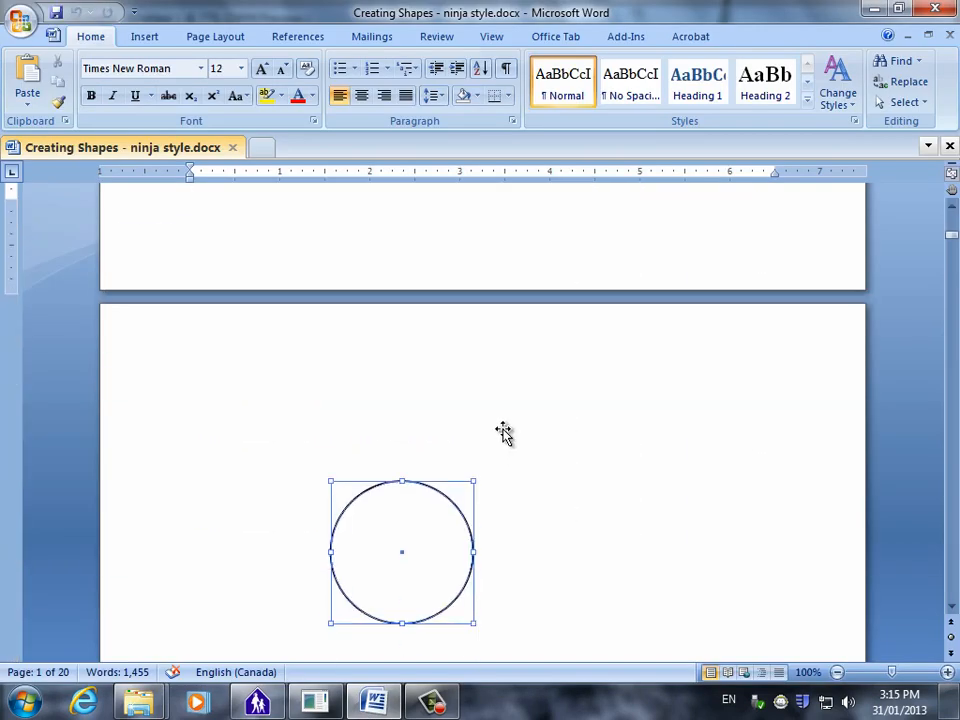
{"action": "scroll", "coordinate": [501, 430], "scroll_direction": "down", "scroll_amount": 8}
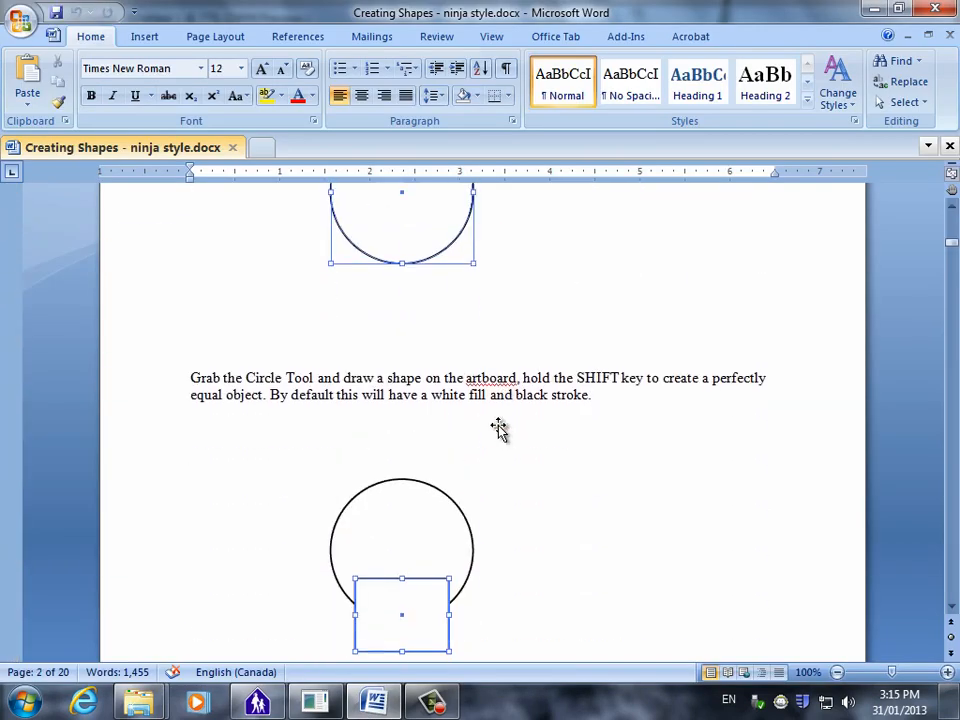
{"action": "scroll", "coordinate": [499, 428], "scroll_direction": "up", "scroll_amount": 1}
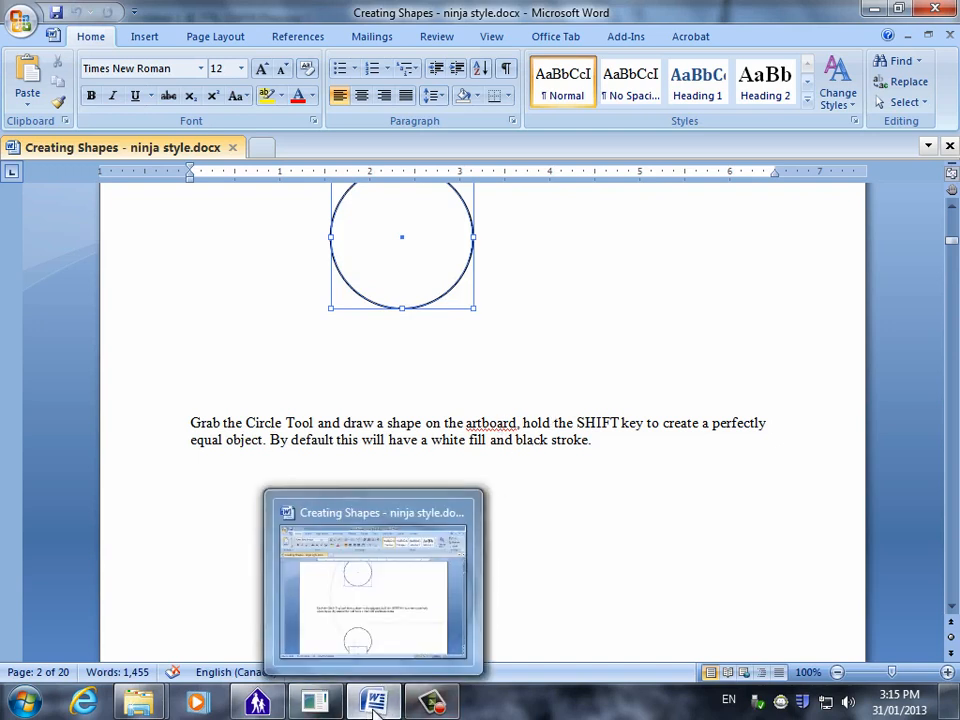
{"action": "key", "text": "super+Tab"}
{"action": "key", "text": "super+Tab"}
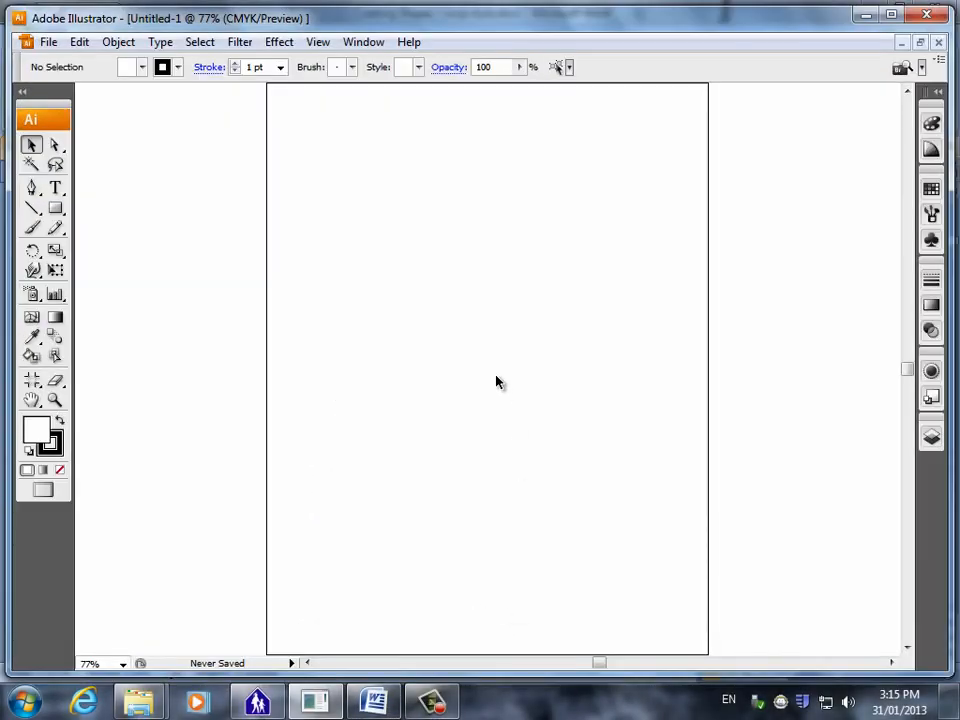
Draw a perfect circle with the Ellipse Tool in the upper middle of the artboard for the character's head.
{"action": "left_click", "coordinate": [57, 209]}
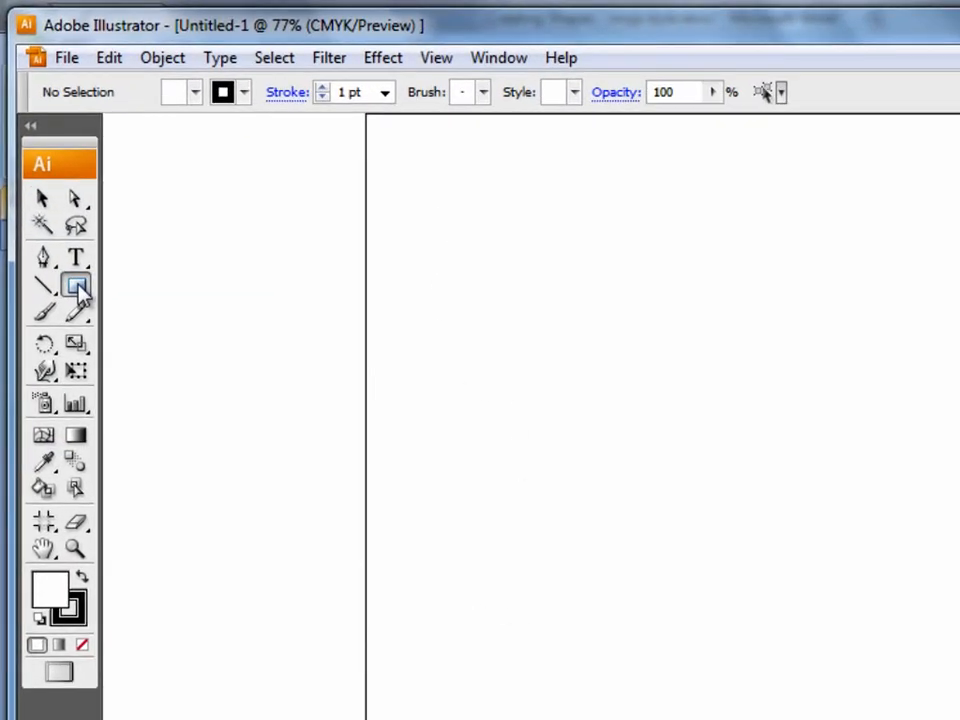
{"action": "left_click_drag", "start_coordinate": [85, 293], "coordinate": [169, 346]}
{"action": "left_click_drag", "start_coordinate": [562, 337], "coordinate": [700, 454]}
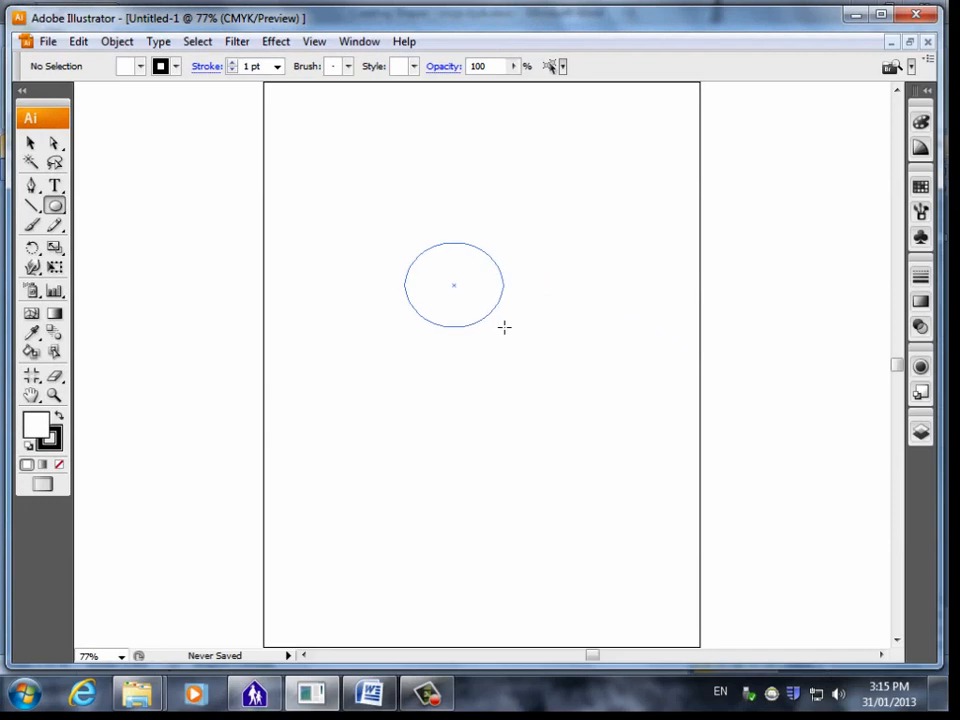
{"action": "left_click_drag", "start_coordinate": [504, 327], "coordinate": [482, 306]}
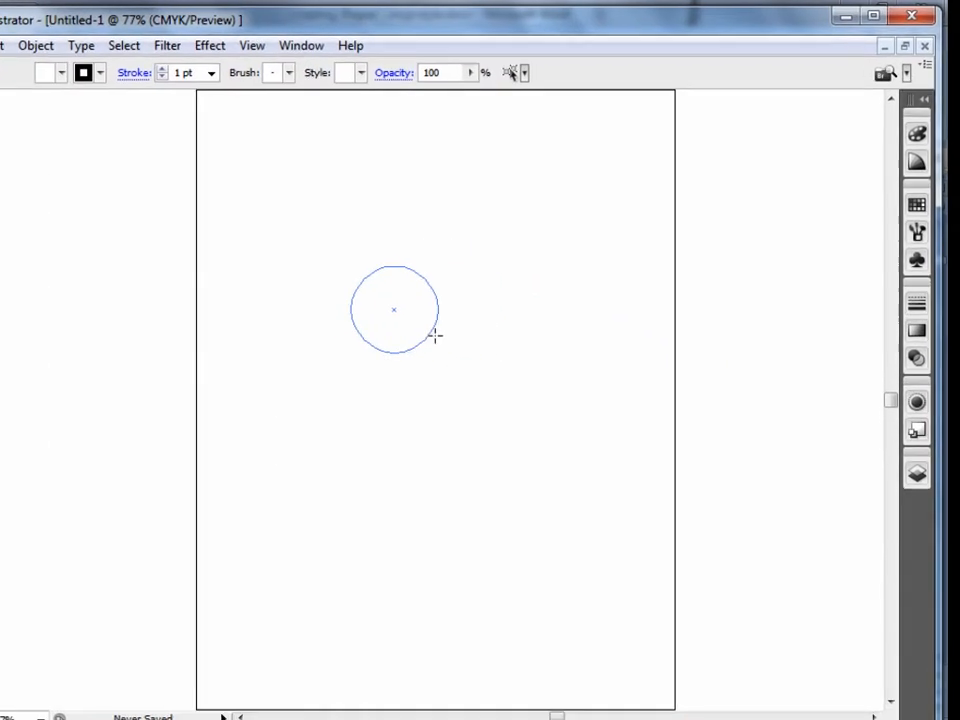
{"action": "left_click_drag", "start_coordinate": [435, 336], "coordinate": [437, 342]}
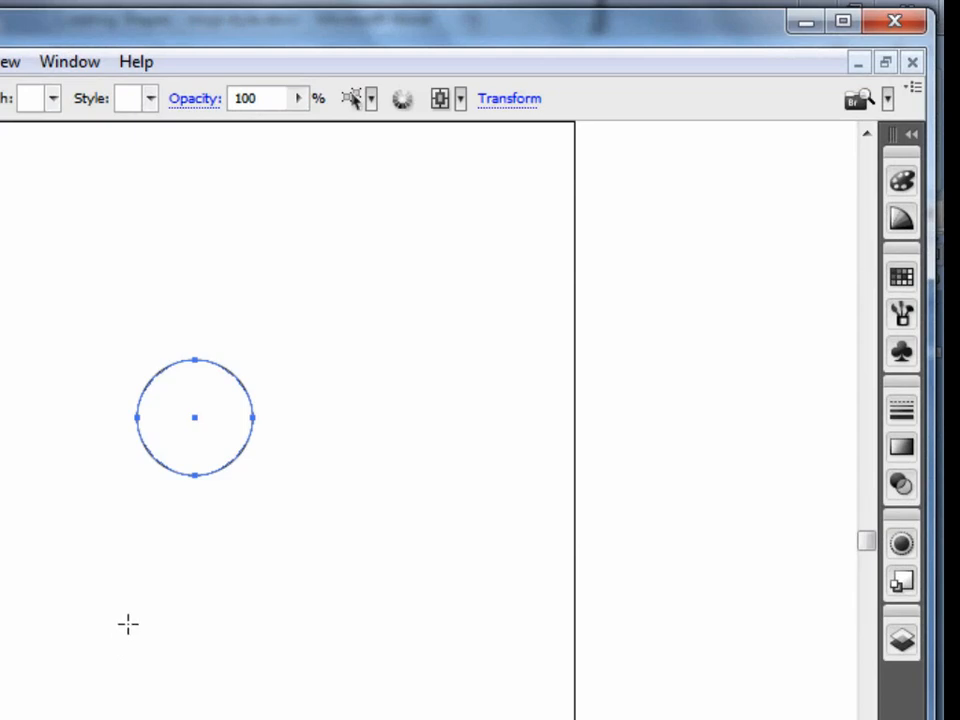
Set the circle's stroke weight to 4 pt and deselect it.
{"action": "left_click", "coordinate": [893, 410]}
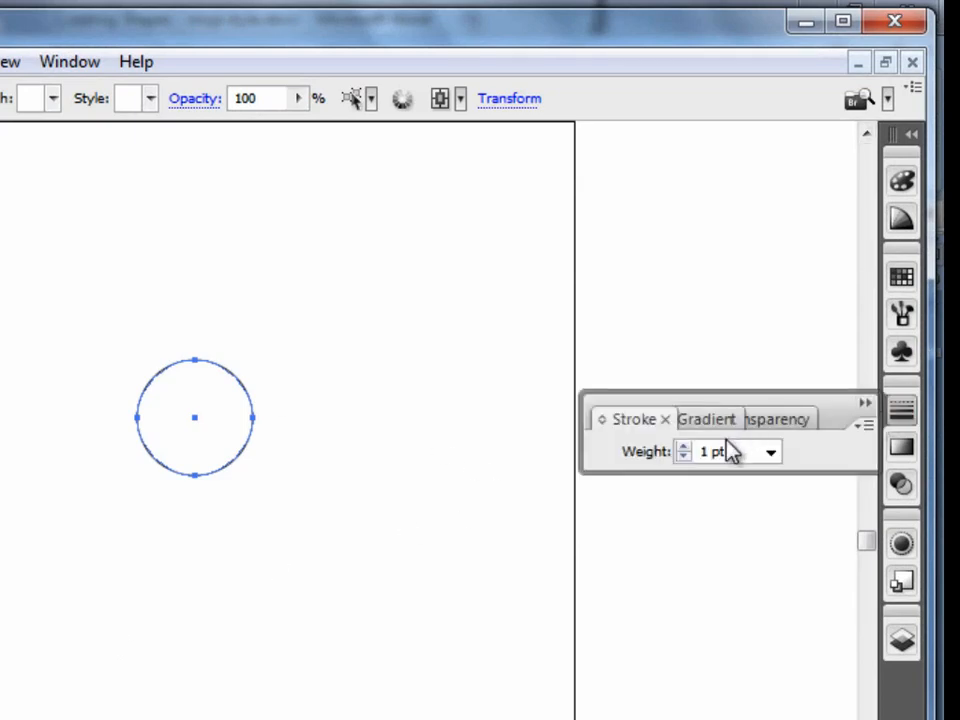
{"action": "left_click", "coordinate": [684, 447]}
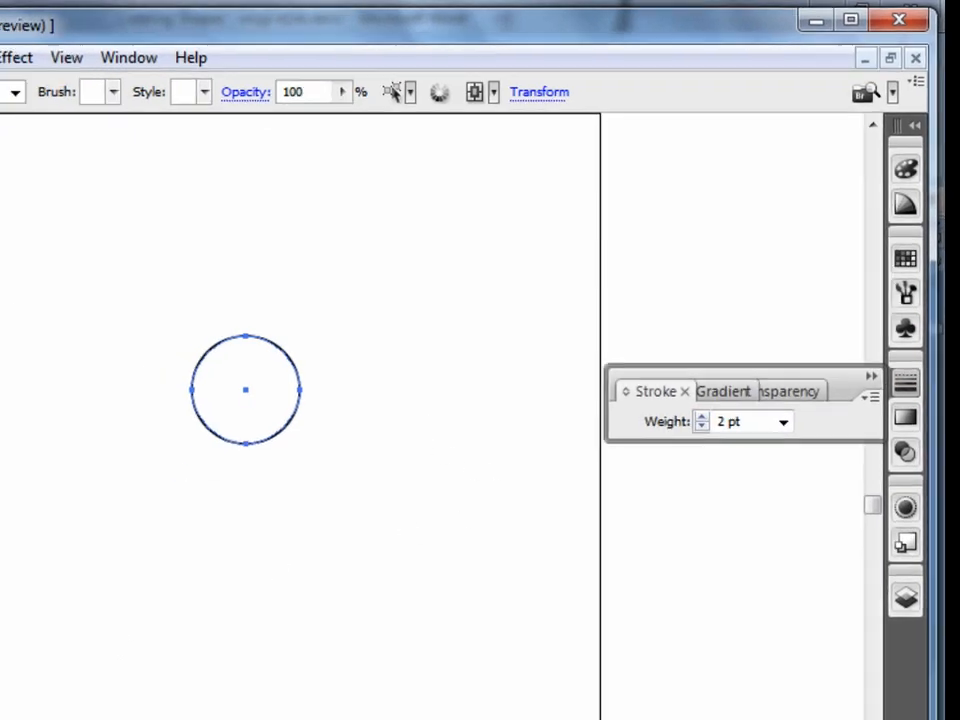
{"action": "left_click", "coordinate": [747, 342]}
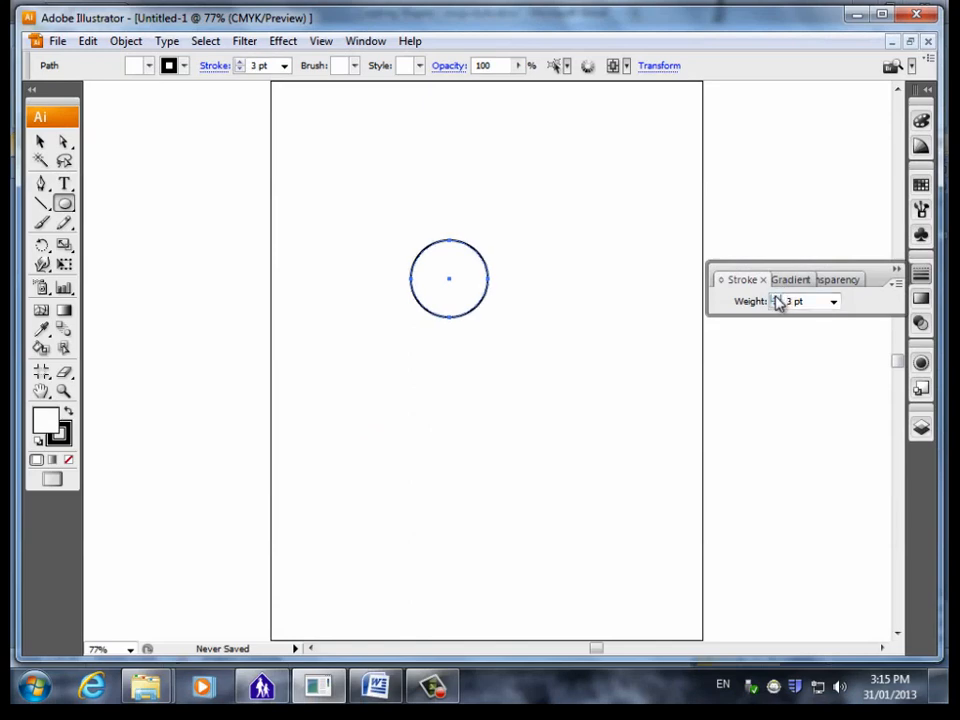
{"action": "left_click", "coordinate": [747, 342]}
{"action": "left_click", "coordinate": [40, 143]}
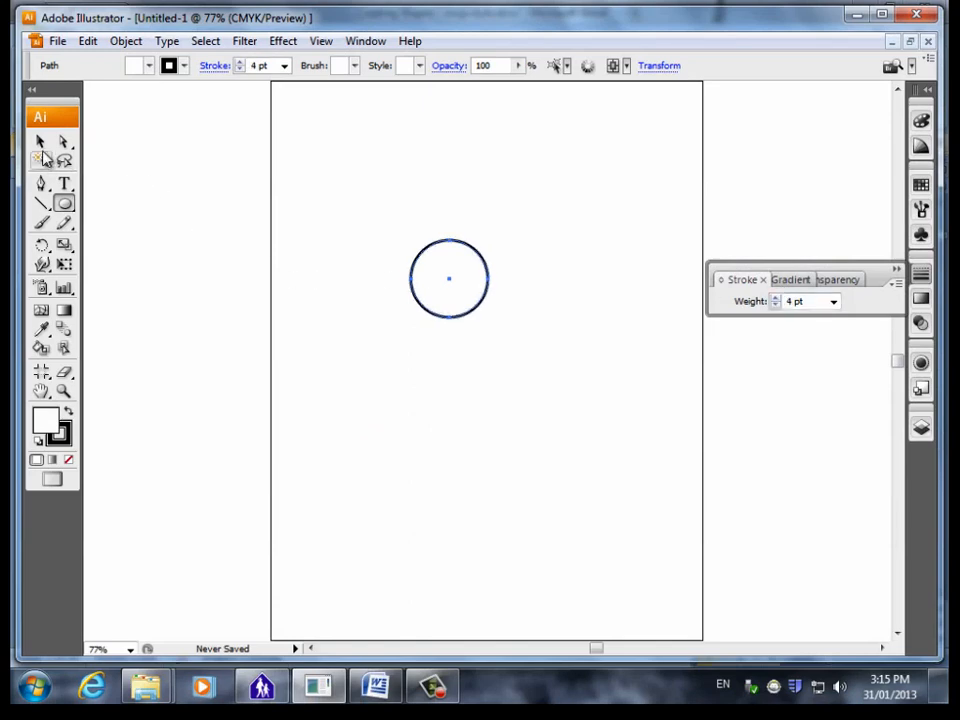
{"action": "left_click", "coordinate": [479, 366]}
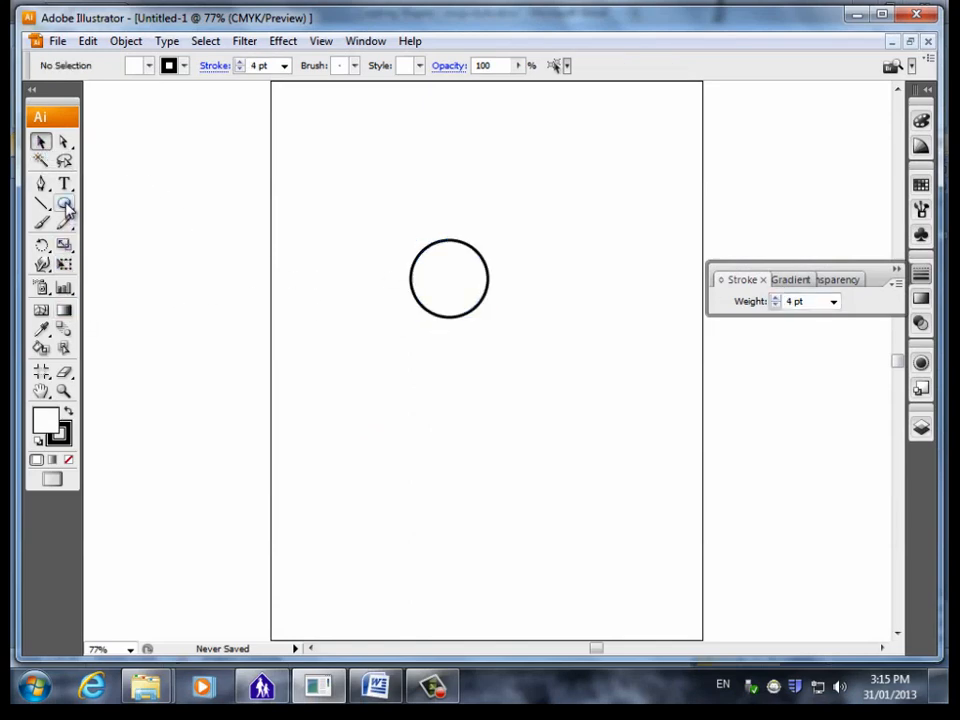
Draw a rectangle for the body with the Rectangle Tool, narrower than the circle and overlapping its lower edge.
{"action": "left_click_drag", "start_coordinate": [66, 205], "coordinate": [111, 215]}
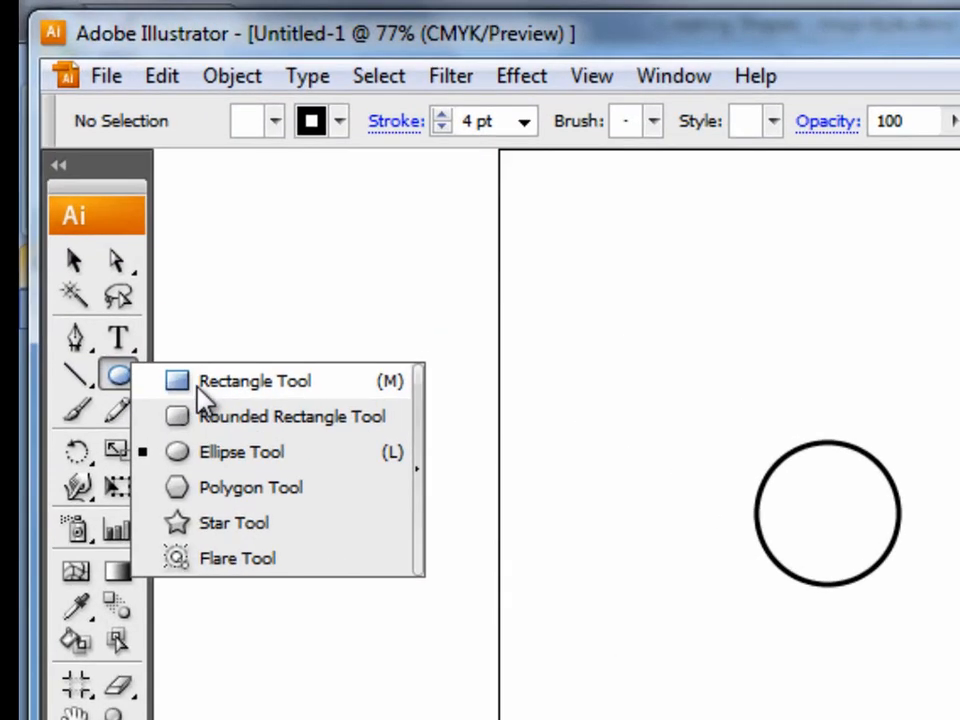
{"action": "left_click_drag", "start_coordinate": [197, 388], "coordinate": [196, 386]}
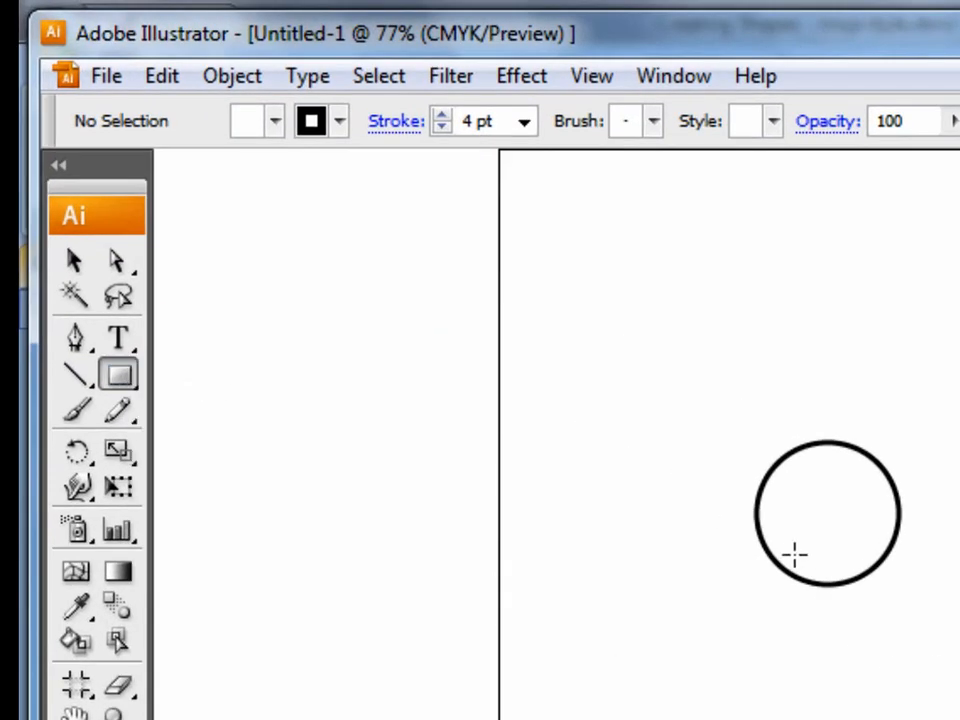
{"action": "left_click_drag", "start_coordinate": [783, 545], "coordinate": [879, 622]}
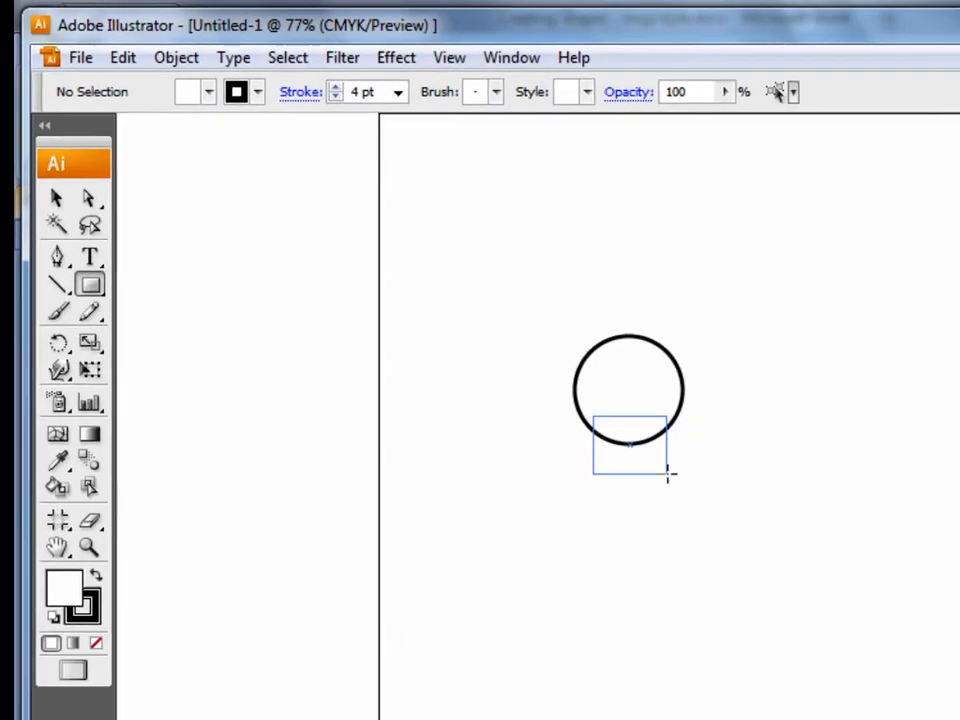
{"action": "left_click_drag", "start_coordinate": [669, 475], "coordinate": [668, 474]}
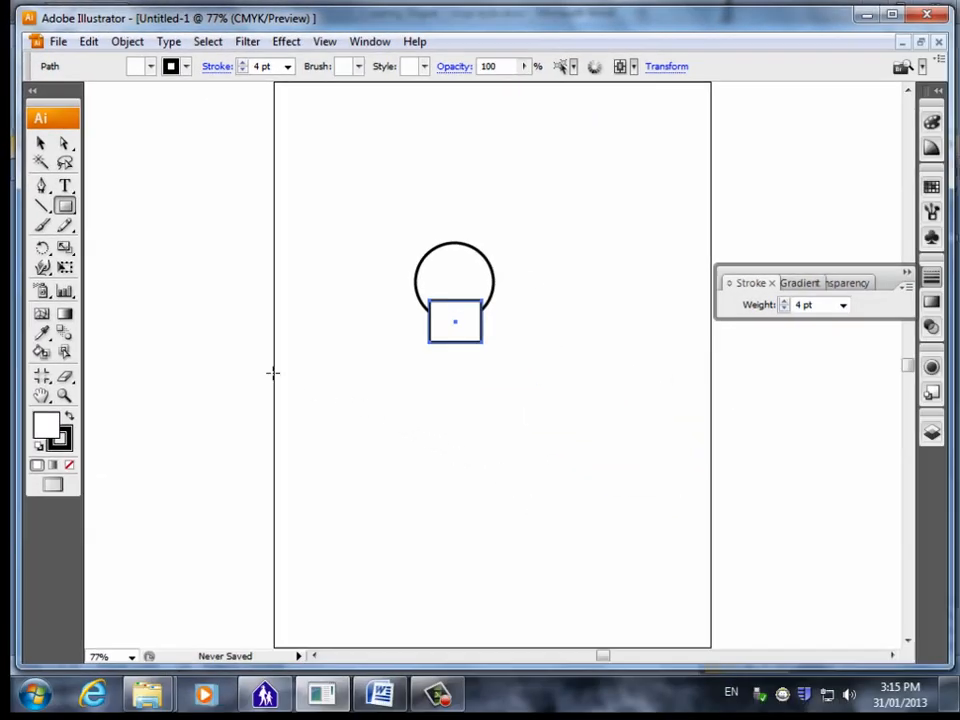
{"action": "left_click", "coordinate": [40, 144]}
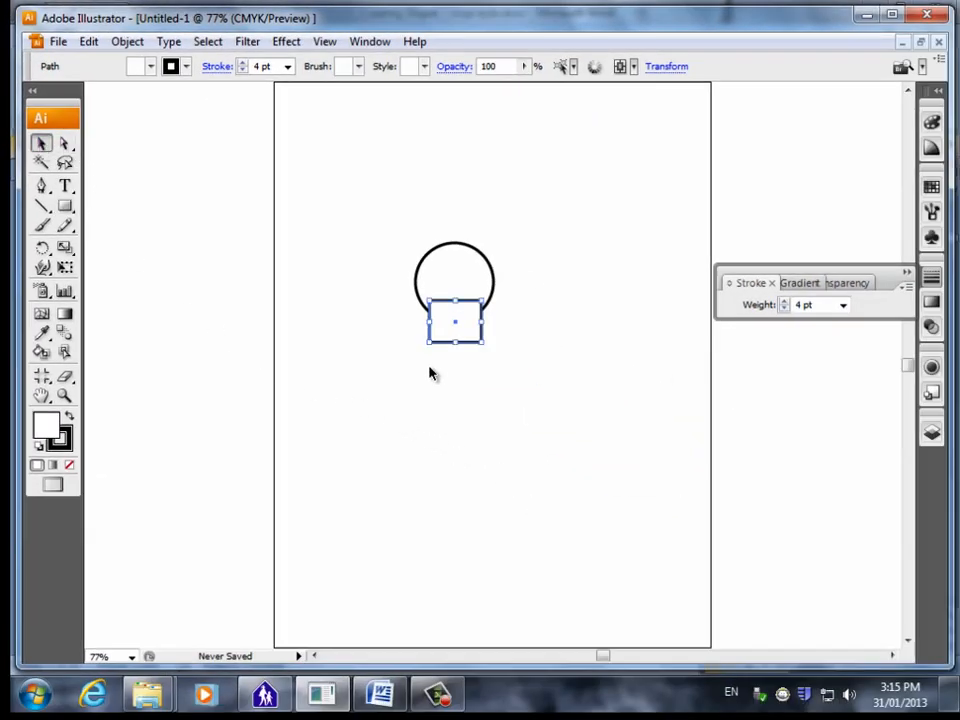
{"action": "left_click", "coordinate": [487, 313]}
{"action": "left_click", "coordinate": [468, 336]}
Switch to the Word instructions, review how the square should overlap and align with the circle, and return to Illustrator.
{"action": "left_click", "coordinate": [388, 690]}
{"action": "scroll", "coordinate": [513, 508], "scroll_direction": "up", "scroll_amount": 5}
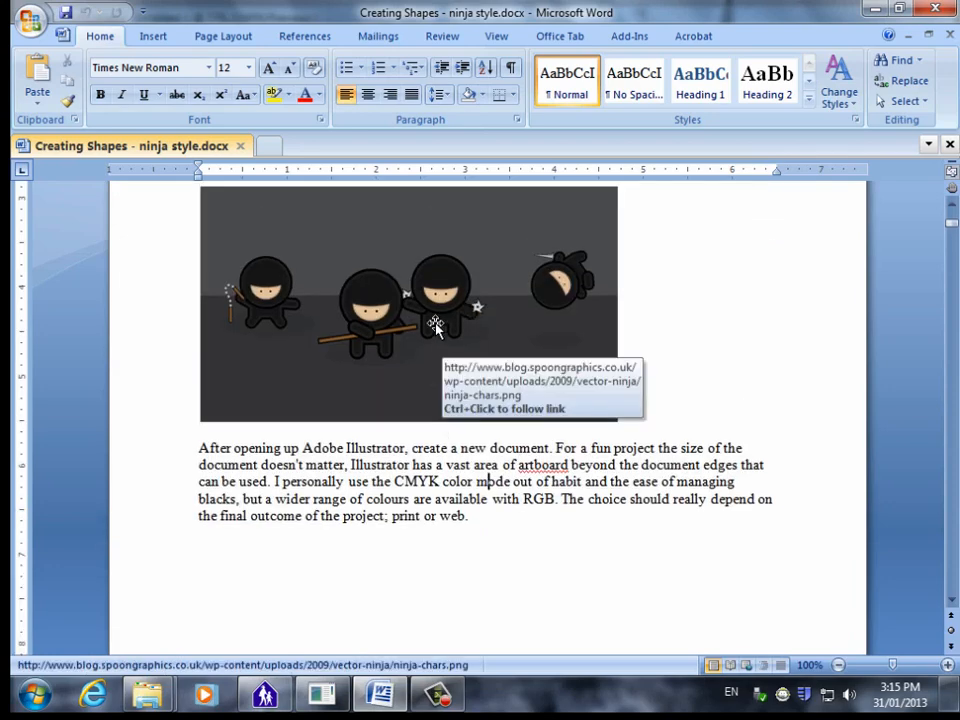
{"action": "scroll", "coordinate": [507, 478], "scroll_direction": "down", "scroll_amount": 5}
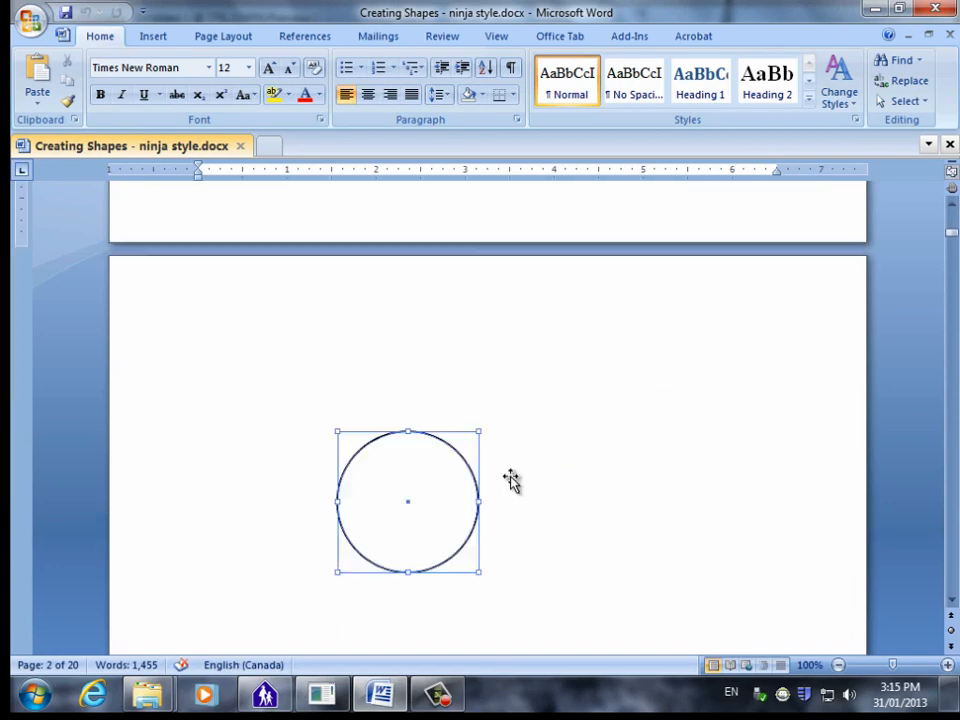
{"action": "scroll", "coordinate": [507, 478], "scroll_direction": "down", "scroll_amount": 8}
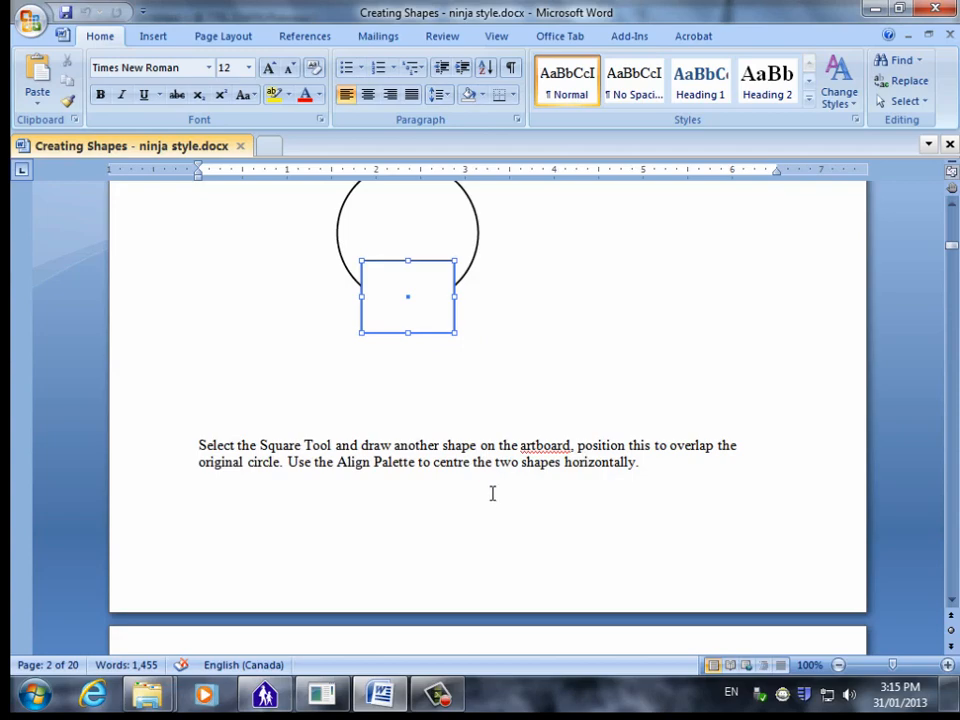
{"action": "left_click", "coordinate": [385, 700]}
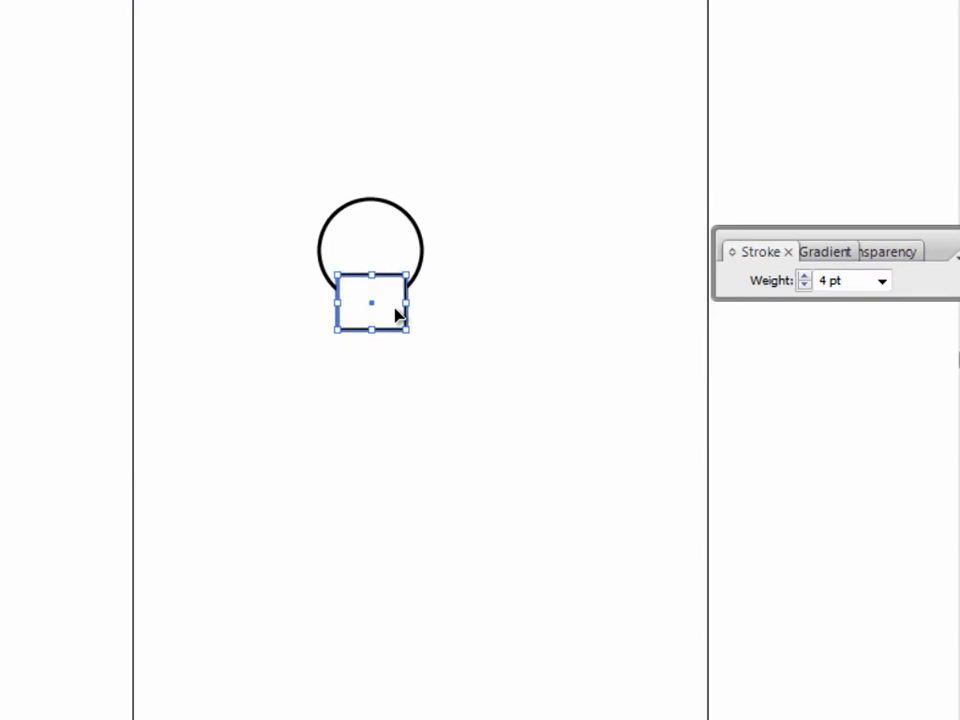
Send the body rectangle behind the circle and enlarge it slightly from its lower-left corner.
{"action": "right_click", "coordinate": [472, 327]}
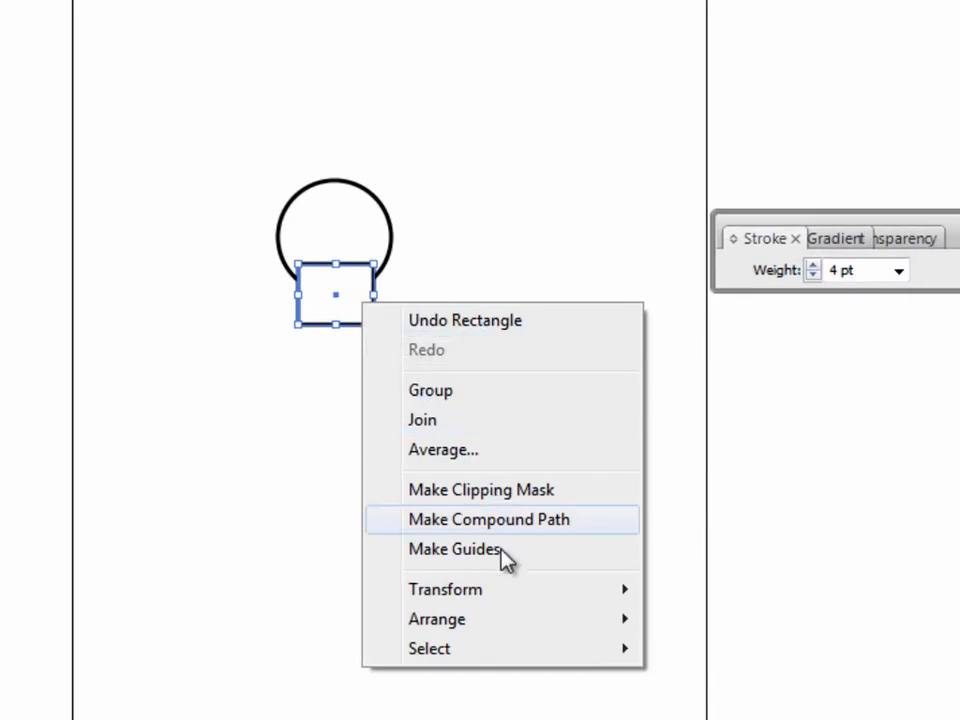
{"action": "mouse_move", "coordinate": [501, 621]}
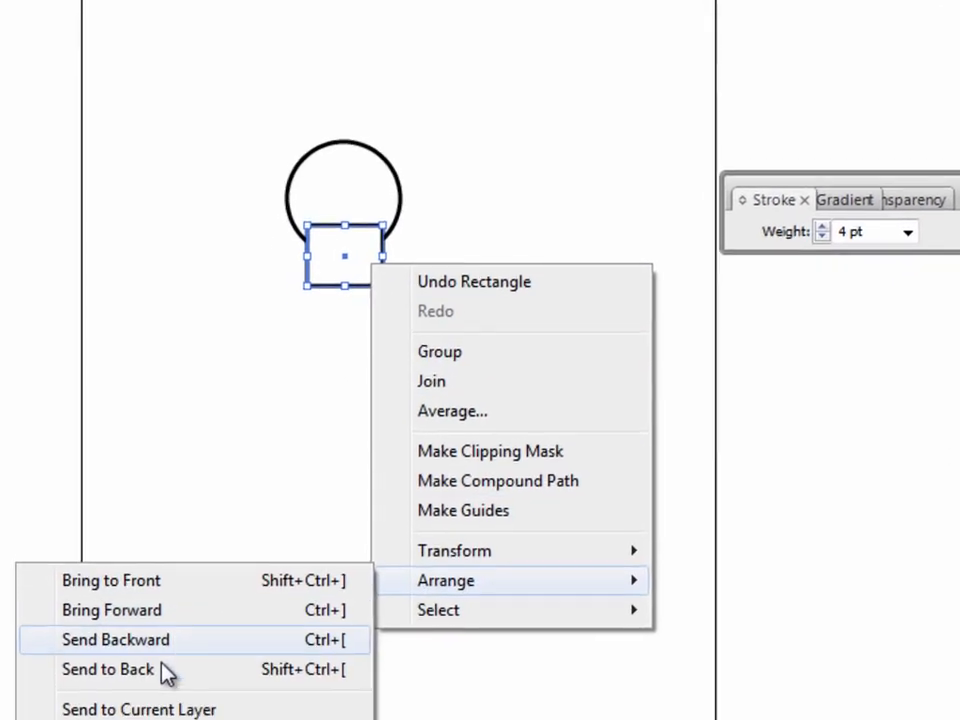
{"action": "left_click", "coordinate": [165, 670]}
{"action": "left_click", "coordinate": [326, 302]}
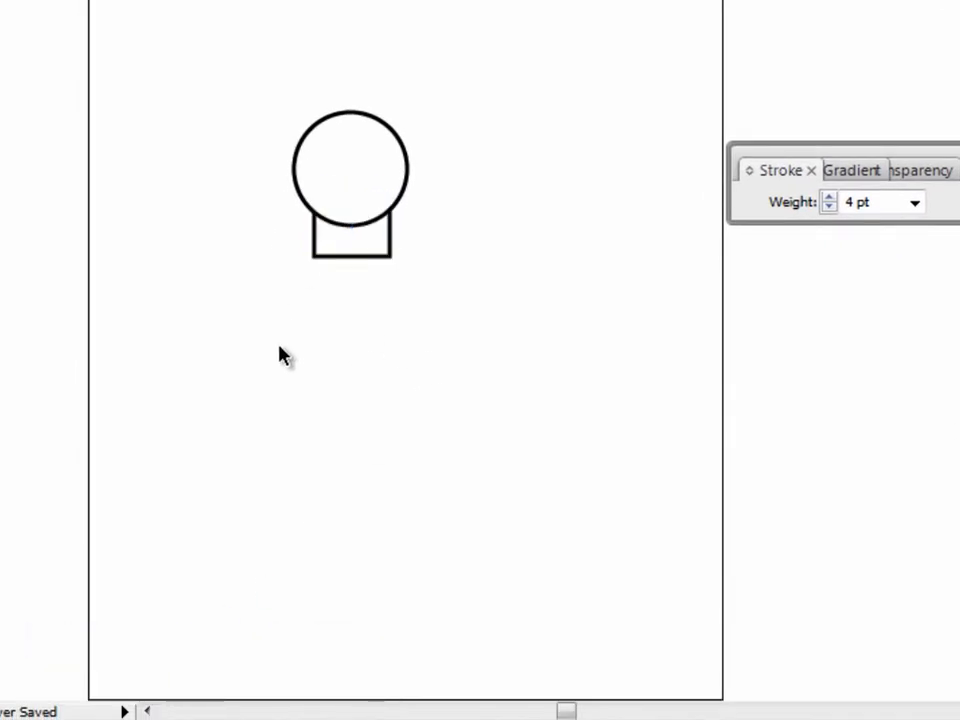
{"action": "left_click", "coordinate": [369, 257]}
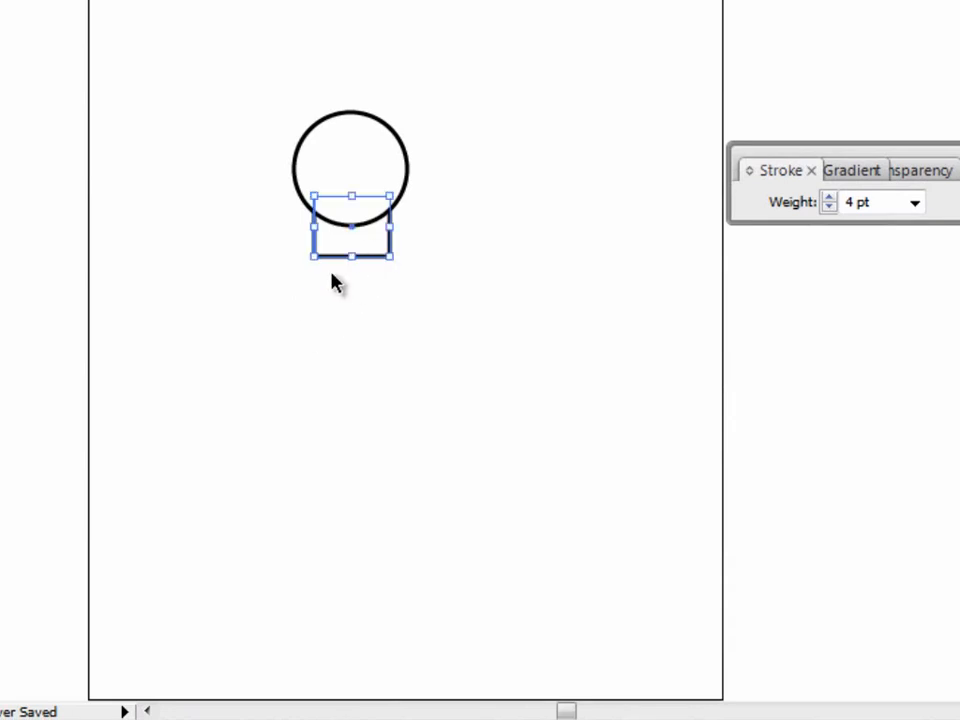
{"action": "left_click_drag", "start_coordinate": [316, 255], "coordinate": [305, 265]}
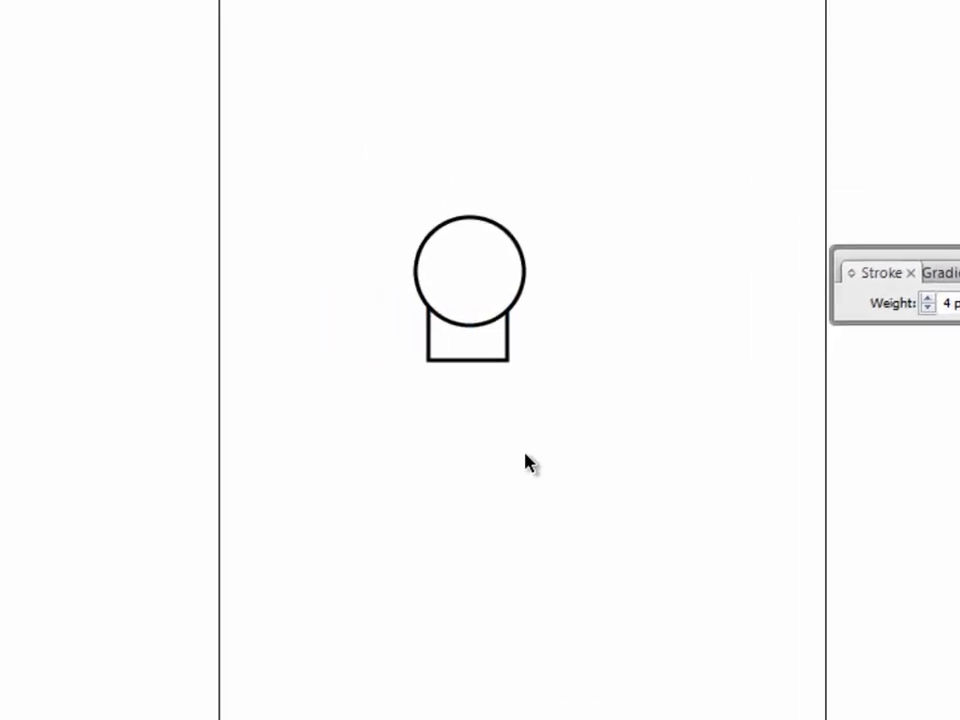
Select the circle and the rectangle together, align their centres horizontally, and deselect them.
{"action": "left_click", "coordinate": [437, 318]}
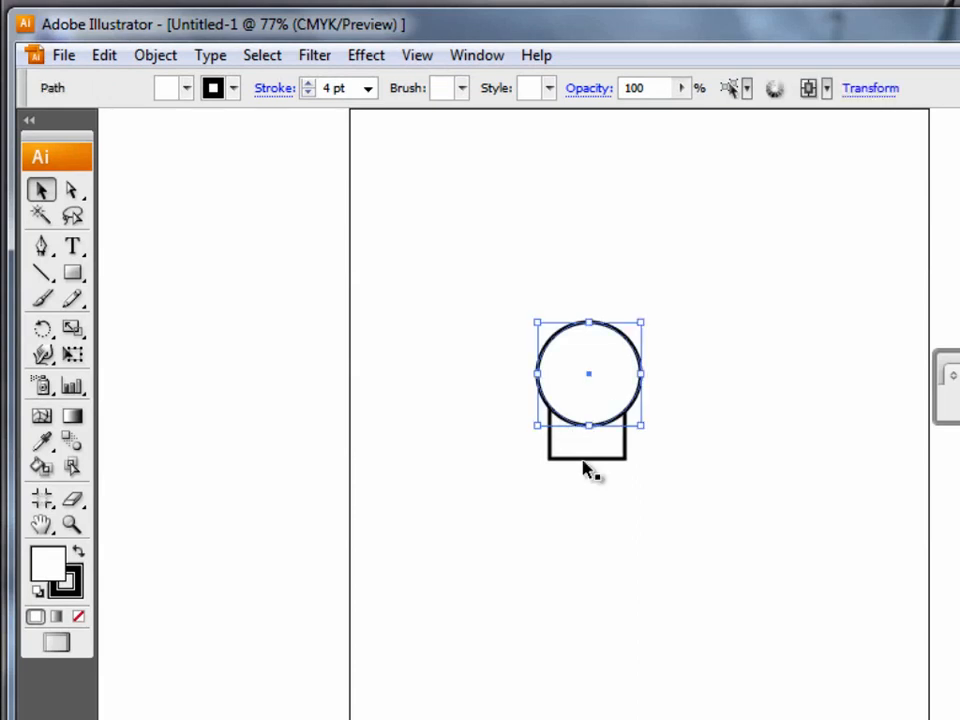
{"action": "left_click", "coordinate": [471, 360]}
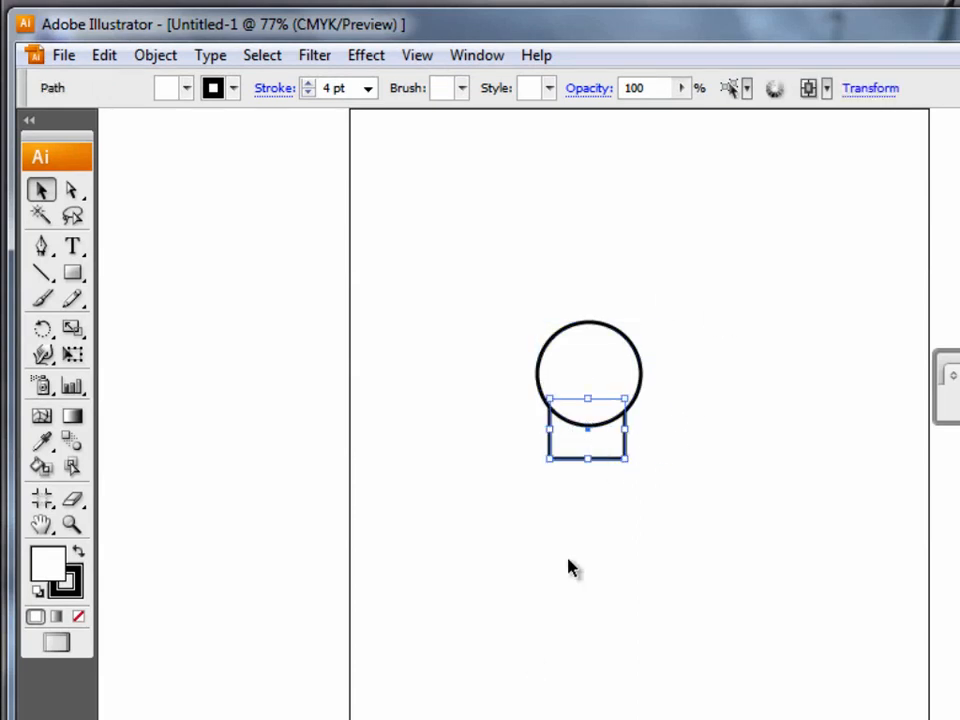
{"action": "left_click", "coordinate": [592, 368], "text": "shift"}
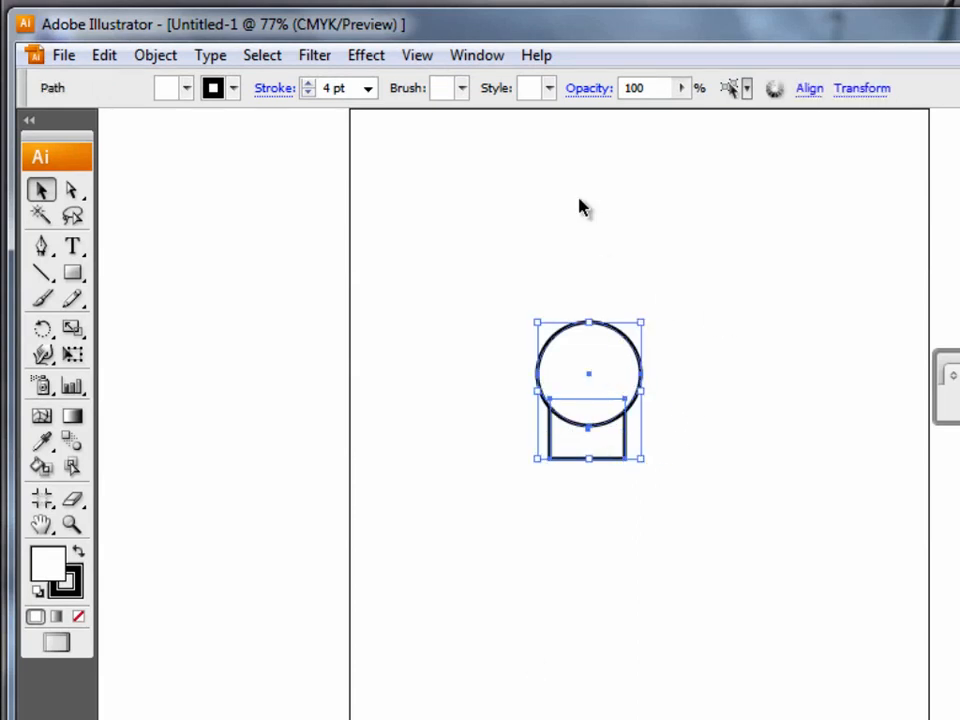
{"action": "left_click", "coordinate": [482, 56]}
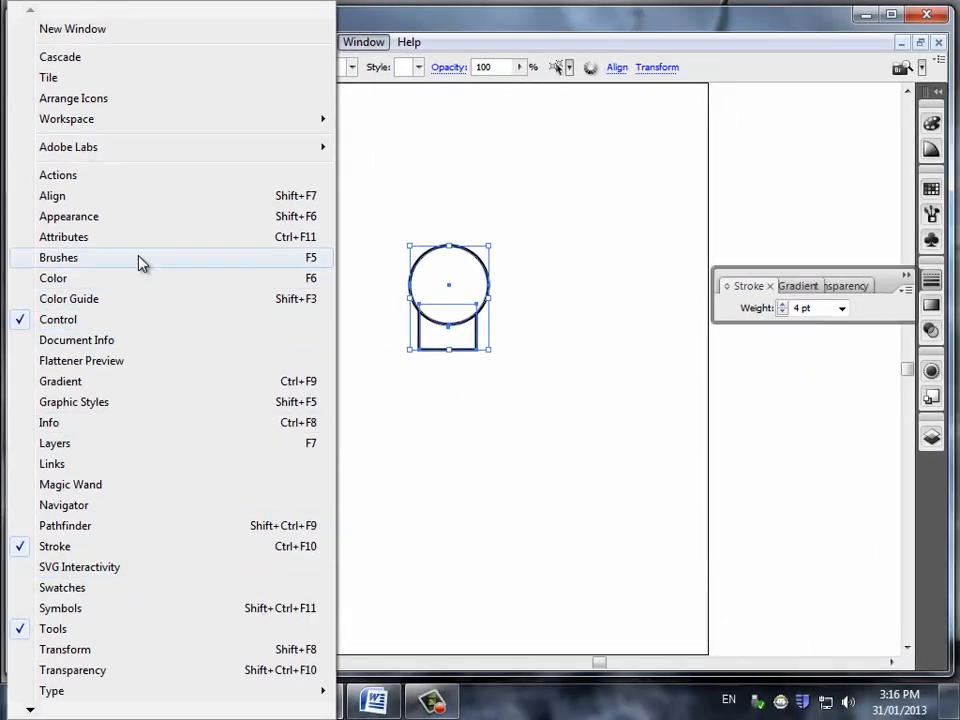
{"action": "left_click", "coordinate": [90, 205]}
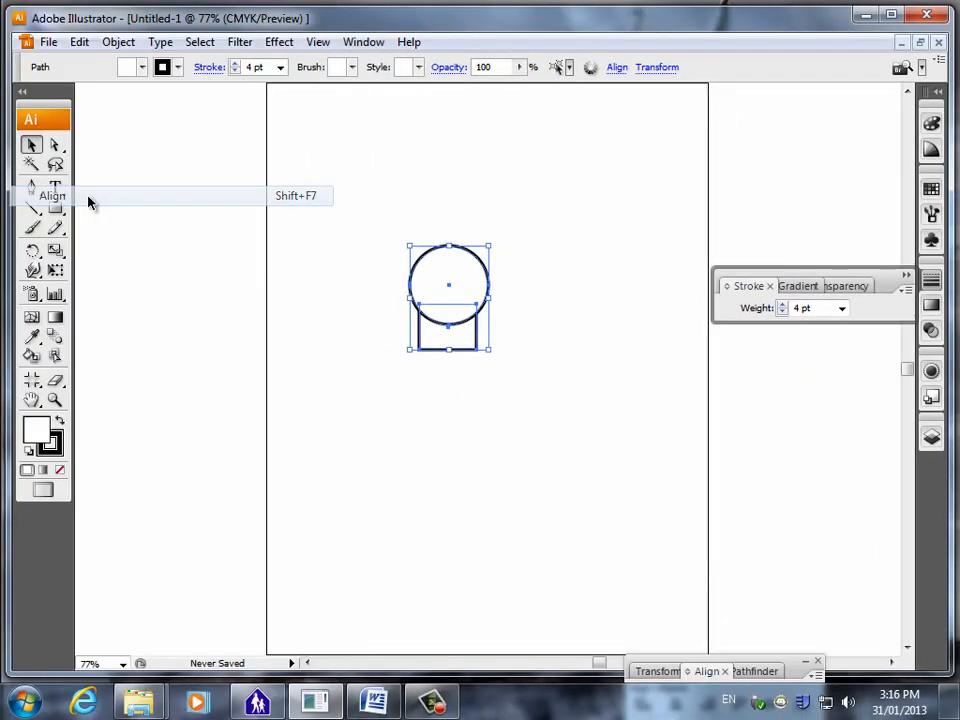
{"action": "mouse_move", "coordinate": [782, 666]}
{"action": "left_mouse_down"}
{"action": "mouse_move", "coordinate": [828, 567]}
{"action": "mouse_move", "coordinate": [851, 375]}
{"action": "left_mouse_up"}
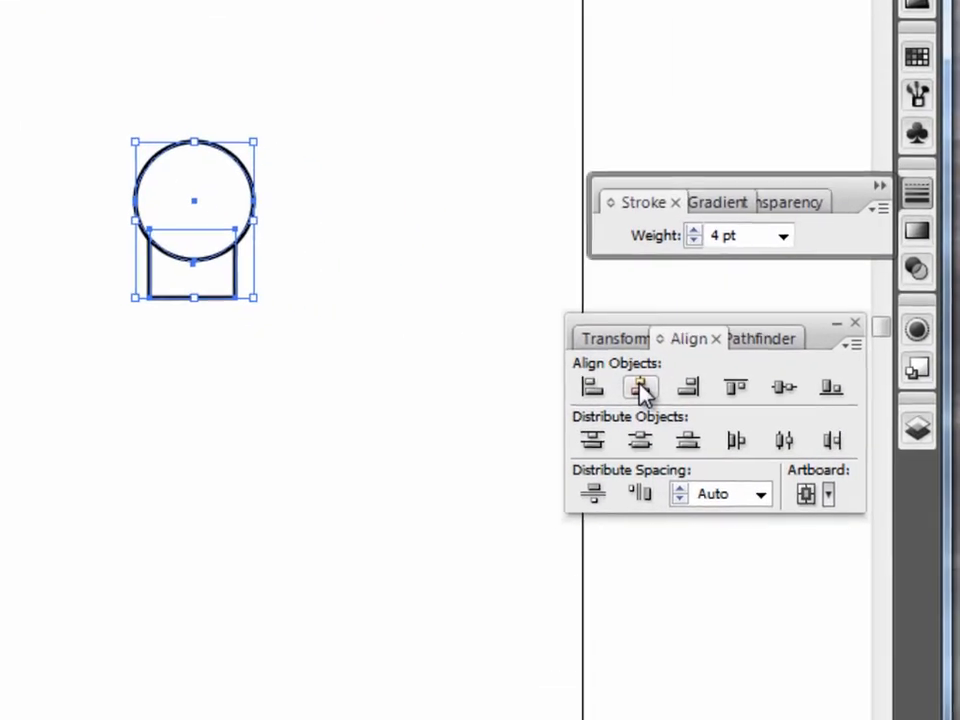
{"action": "left_click", "coordinate": [699, 400]}
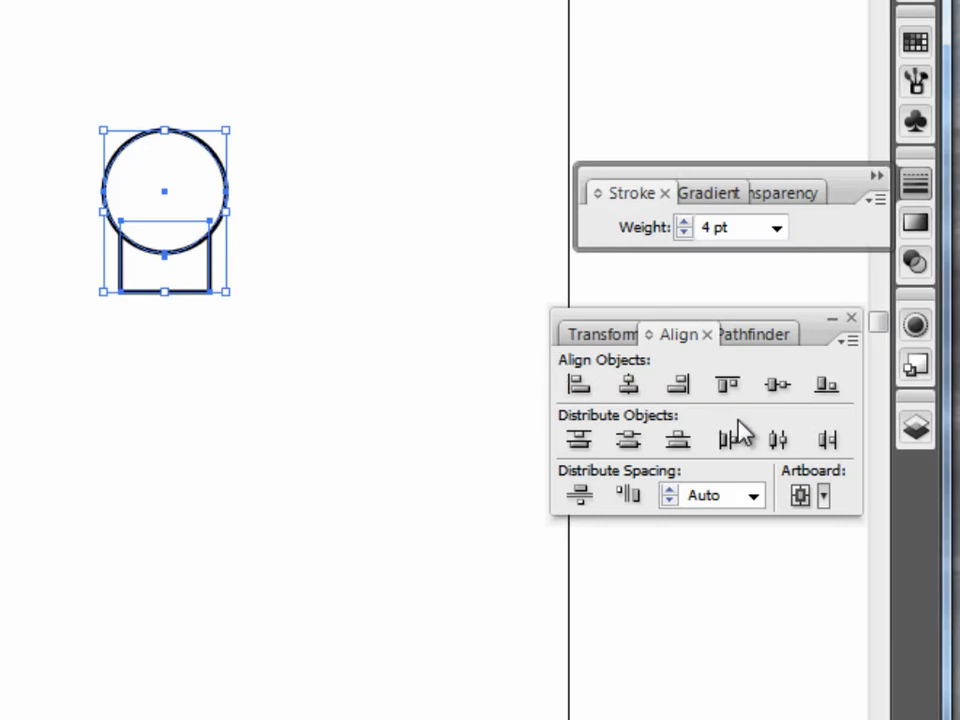
{"action": "left_click", "coordinate": [785, 444]}
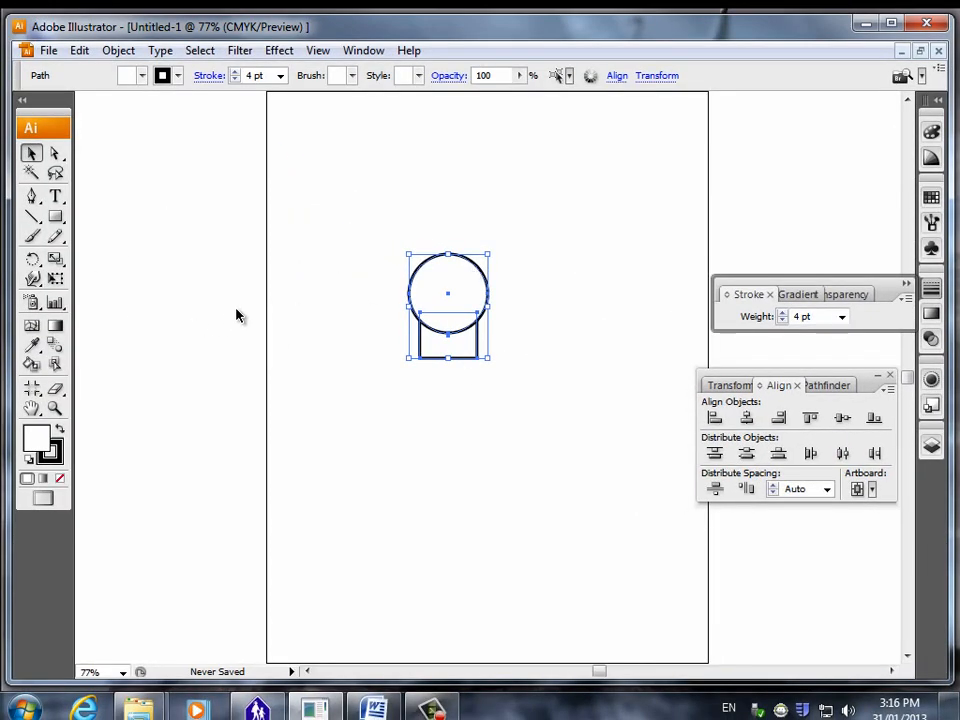
{"action": "left_click", "coordinate": [480, 367]}
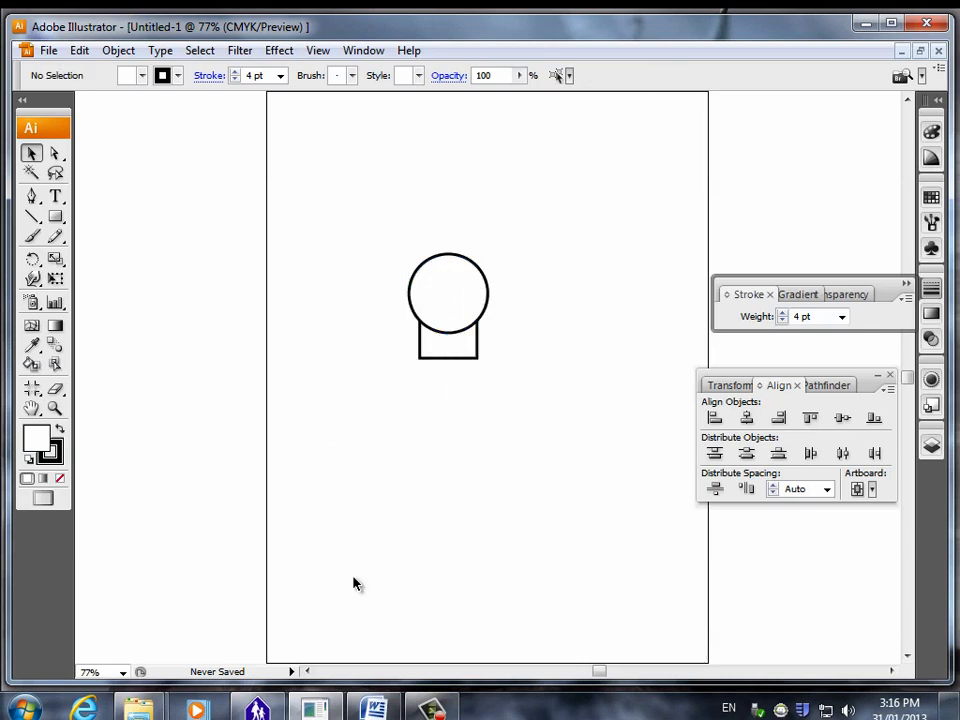
Switch to the Word instructions, review how to draw and position the rounded leg, and return to Illustrator.
{"action": "left_click", "coordinate": [374, 708]}
{"action": "scroll", "coordinate": [499, 433], "scroll_direction": "down", "scroll_amount": 10}
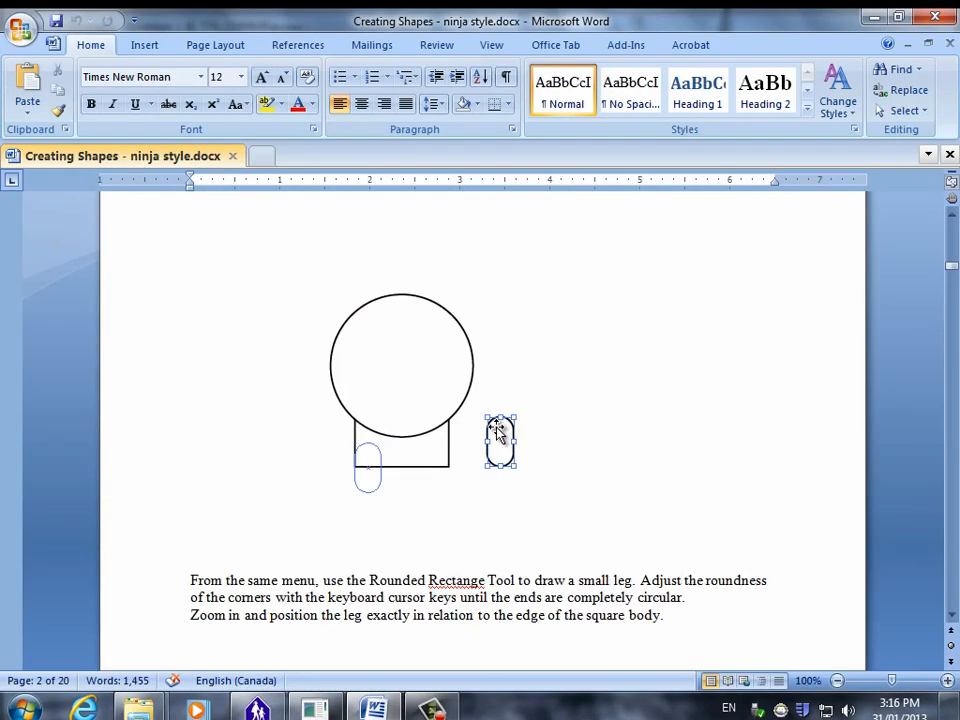
{"action": "scroll", "coordinate": [497, 428], "scroll_direction": "down", "scroll_amount": 5}
{"action": "scroll", "coordinate": [494, 426], "scroll_direction": "up", "scroll_amount": 2}
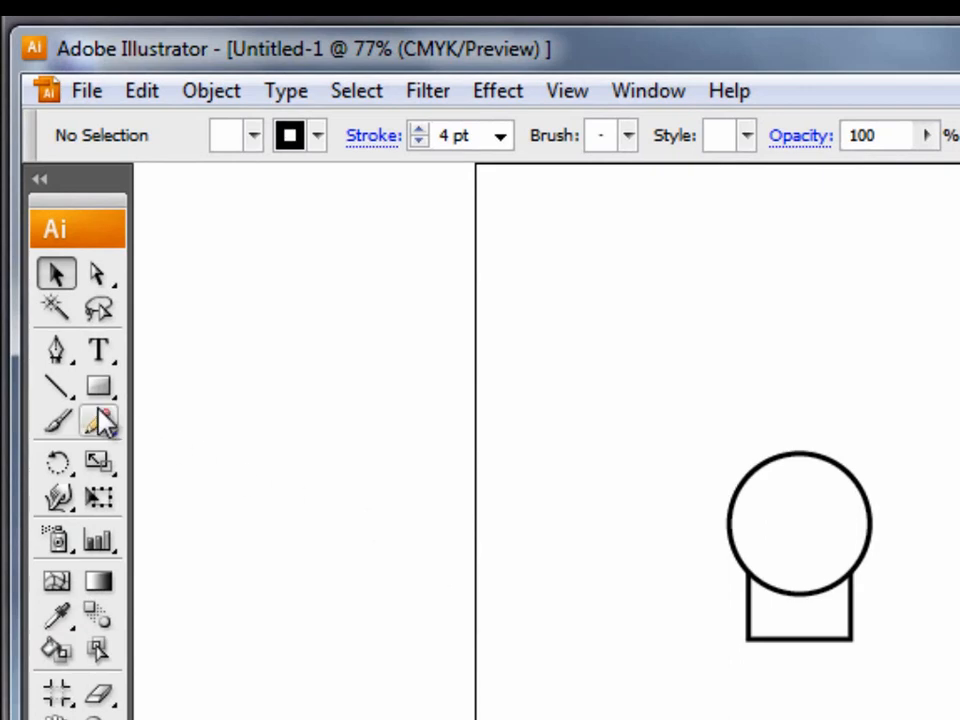
Draw a narrow leg with the Rounded Rectangle Tool across the body's lower edge near its right corner, with fully rounded ends.
{"action": "left_click_drag", "start_coordinate": [100, 390], "coordinate": [214, 430]}
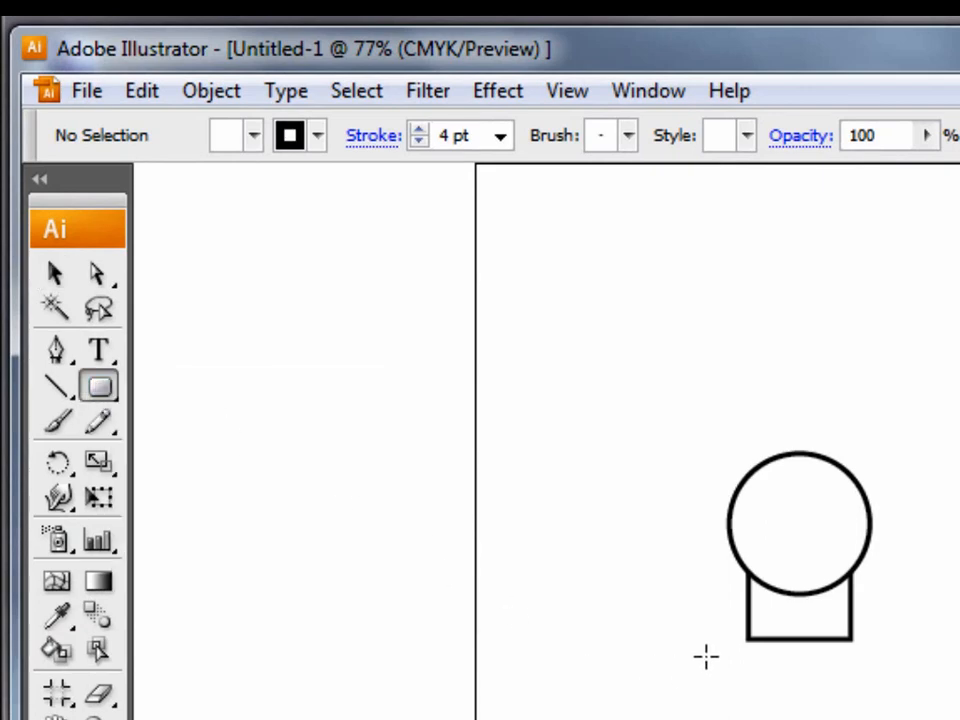
{"action": "left_click", "coordinate": [65, 480]}
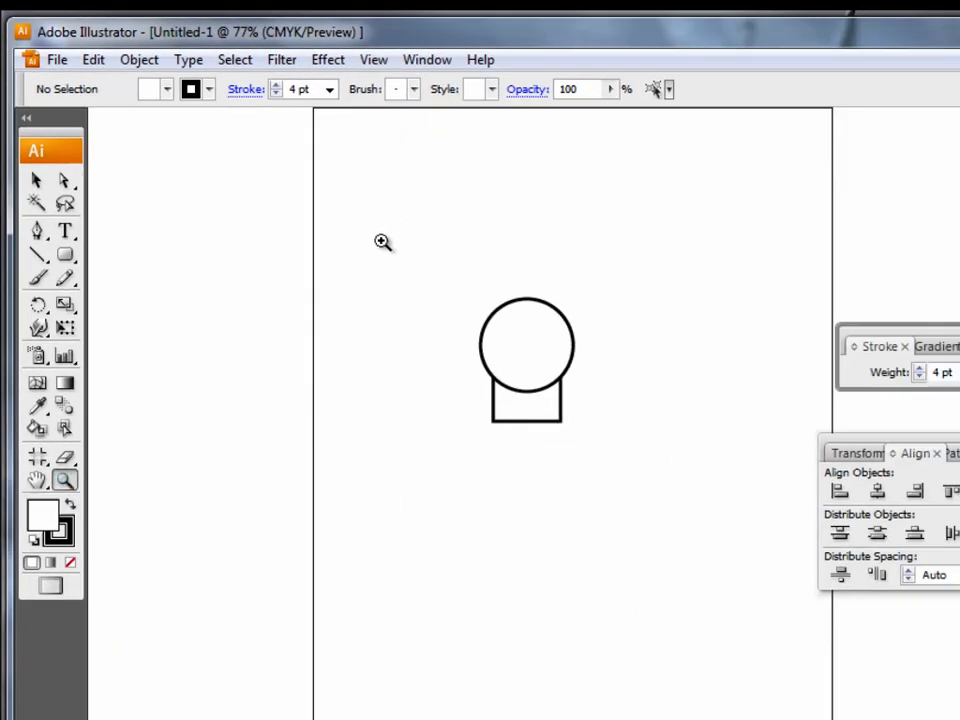
{"action": "left_click_drag", "start_coordinate": [382, 241], "coordinate": [690, 531]}
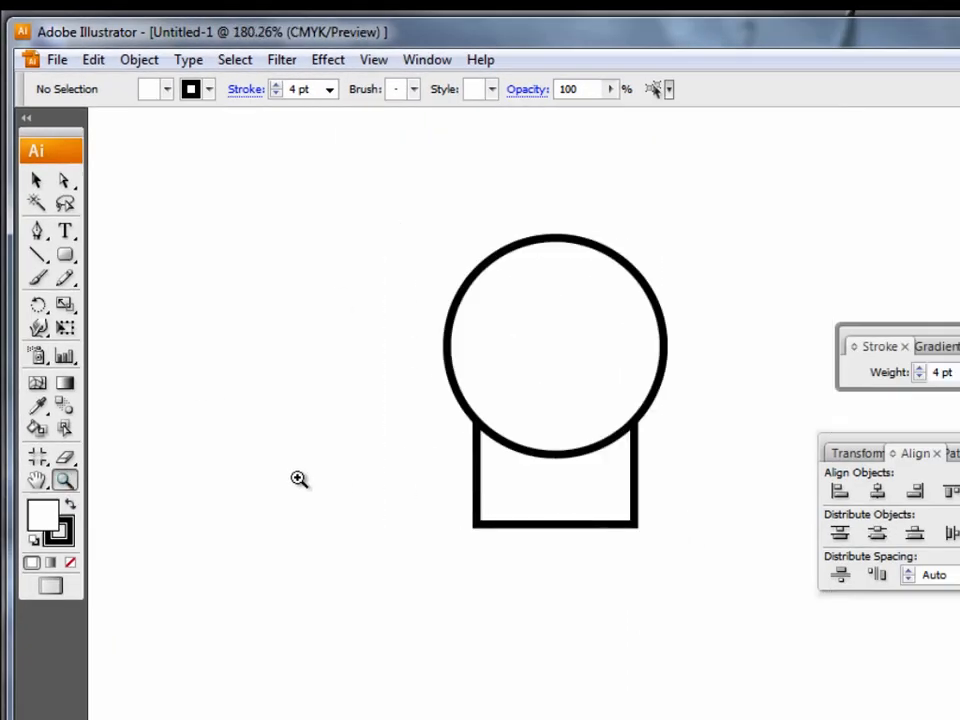
{"action": "left_click", "coordinate": [65, 256]}
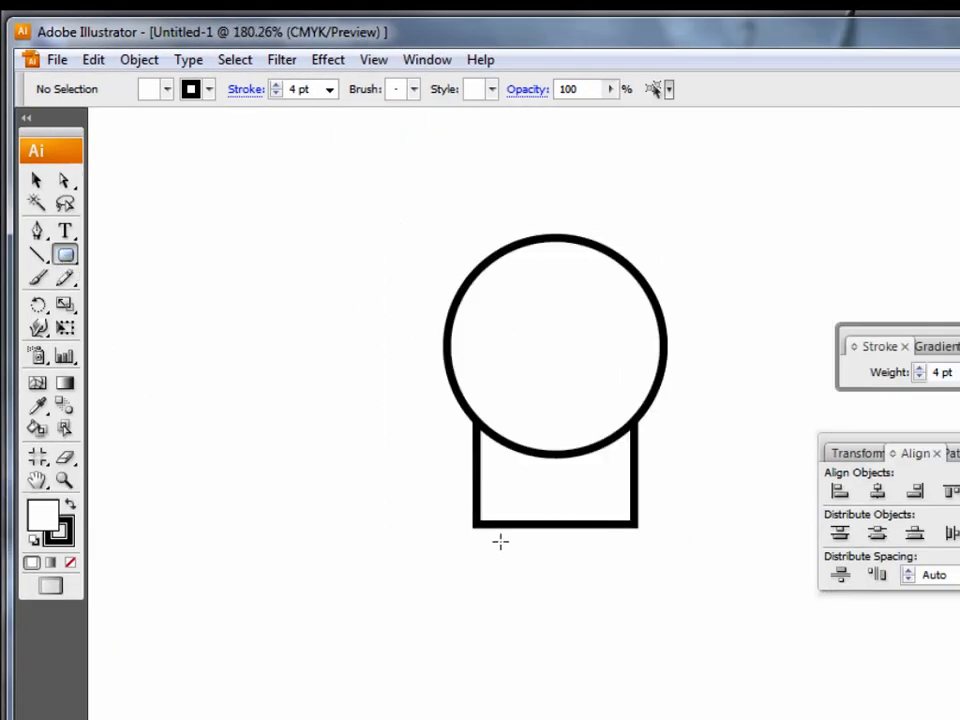
{"action": "mouse_move", "coordinate": [591, 501]}
{"action": "left_mouse_down"}
{"action": "mouse_move", "coordinate": [636, 602]}
{"action": "mouse_move", "coordinate": [645, 601]}
{"action": "mouse_move", "coordinate": [619, 594]}
{"action": "mouse_move", "coordinate": [620, 583]}
{"action": "left_mouse_up"}
{"action": "key", "text": "Left"}
{"action": "key", "text": "Right"}
{"action": "key", "text": "Left"}
{"action": "key", "text": "Right"}
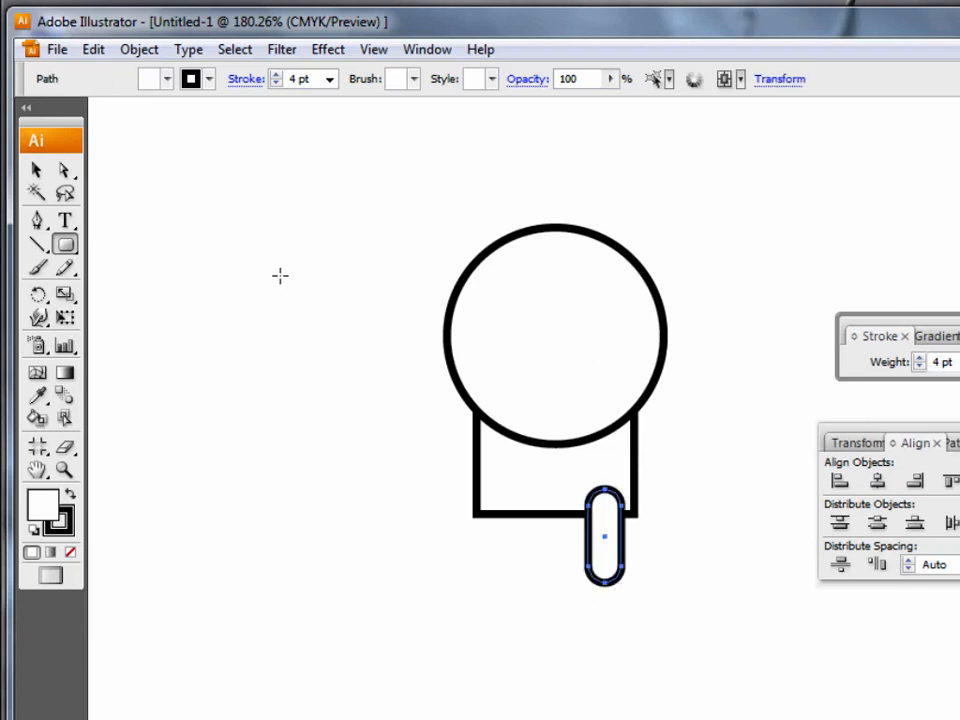
Copy the leg, paste it, and place the duplicate across the body's lower edge near its left corner.
{"action": "left_click", "coordinate": [34, 173]}
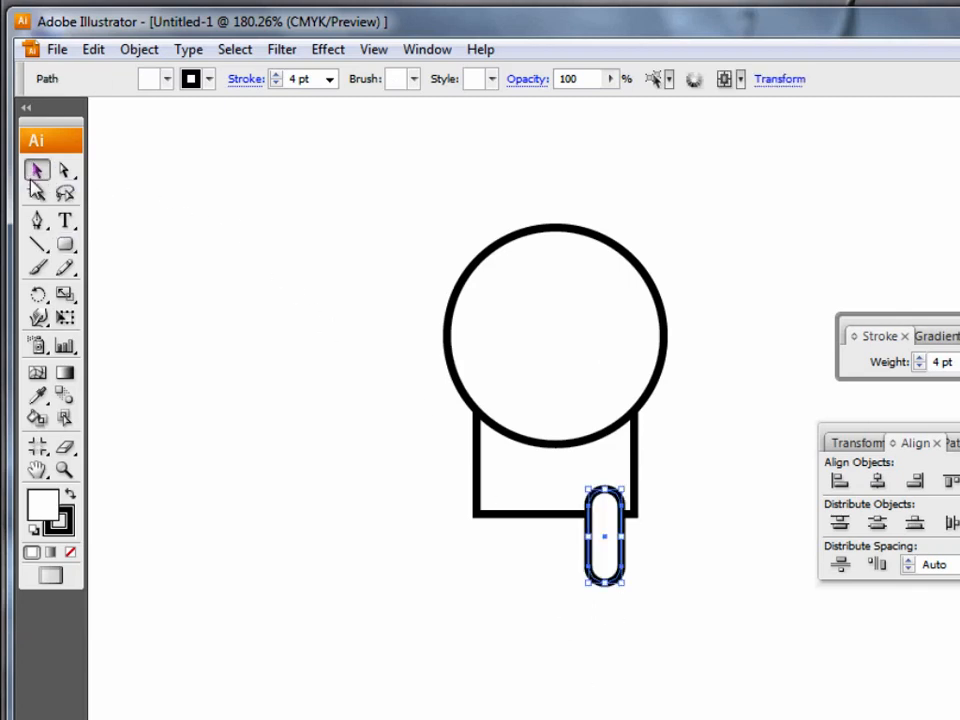
{"action": "left_click", "coordinate": [95, 50]}
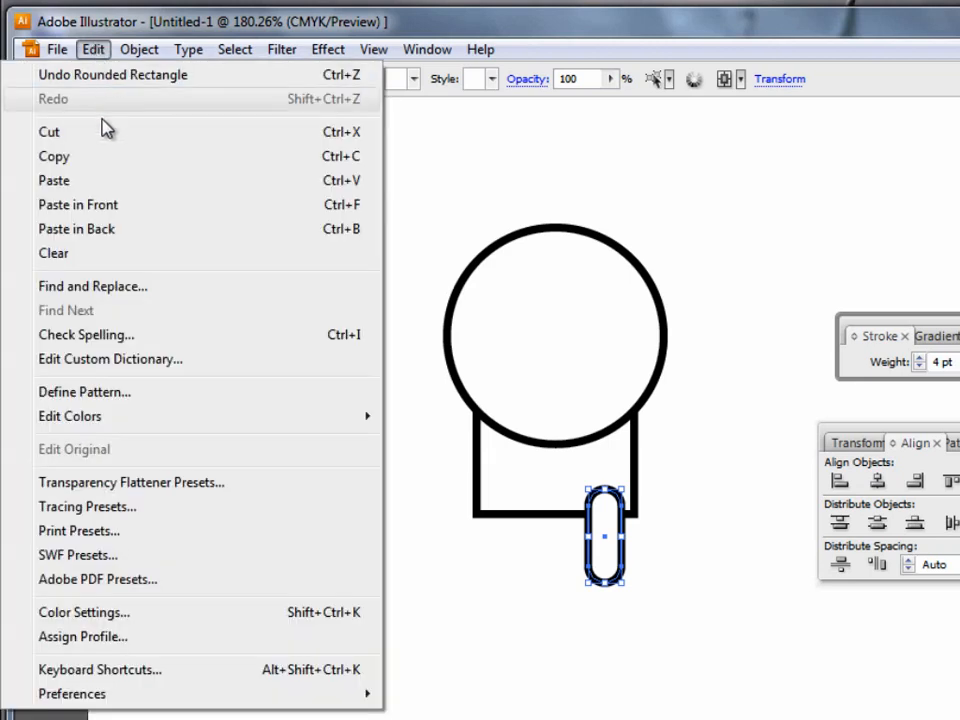
{"action": "left_click", "coordinate": [92, 157]}
{"action": "left_click", "coordinate": [95, 52]}
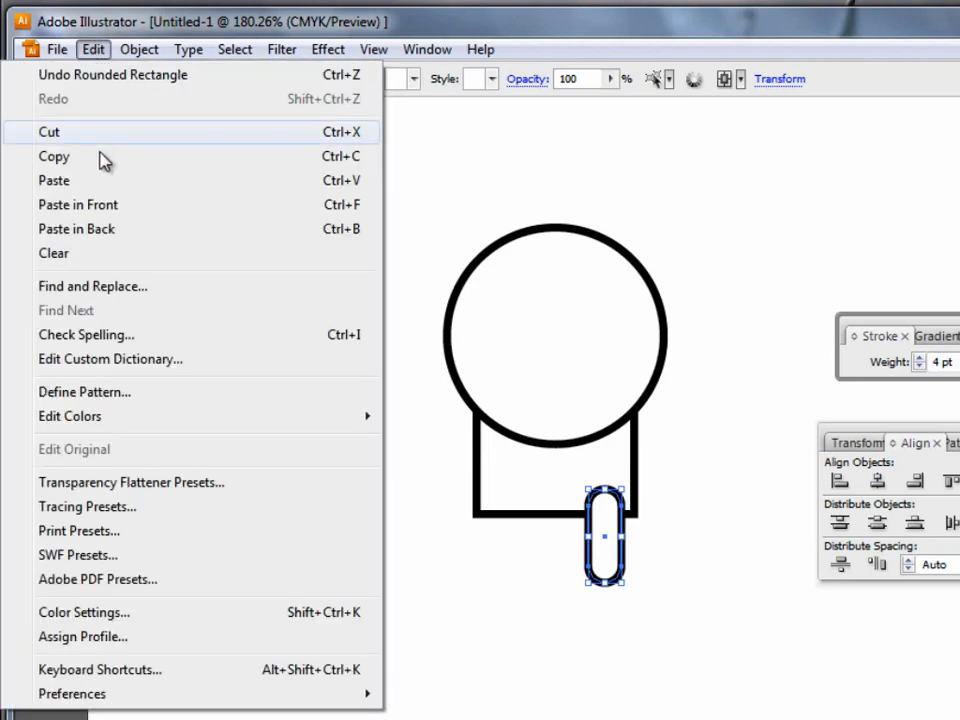
{"action": "left_click", "coordinate": [94, 180]}
{"action": "left_click_drag", "start_coordinate": [585, 458], "coordinate": [520, 567]}
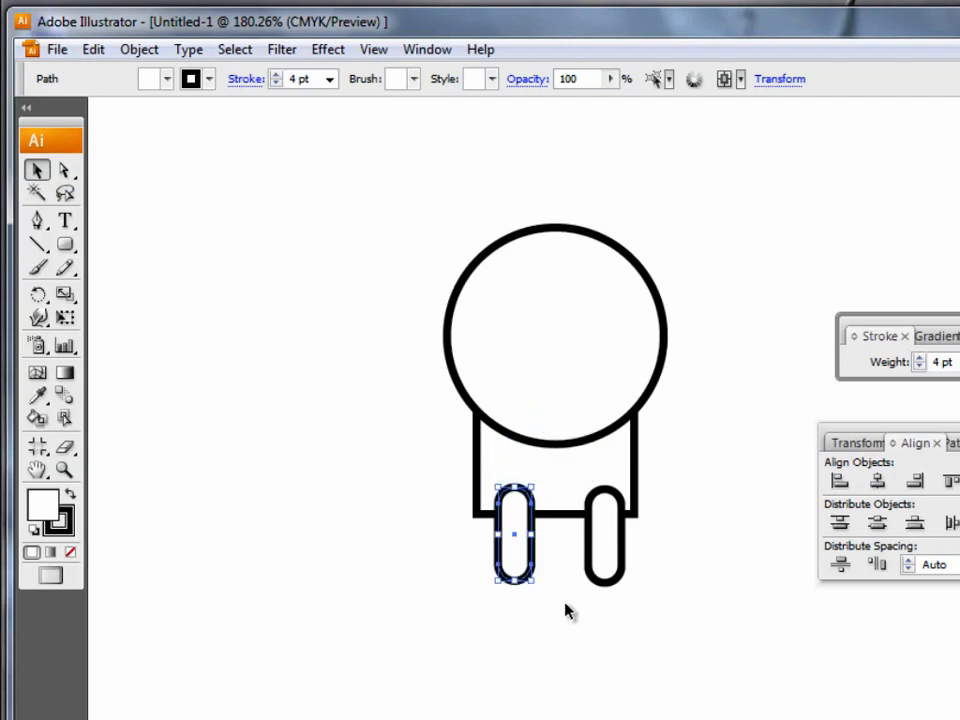
Nudge the right leg up level with the left one, send both legs behind the body, and deselect them.
{"action": "left_click", "coordinate": [604, 571]}
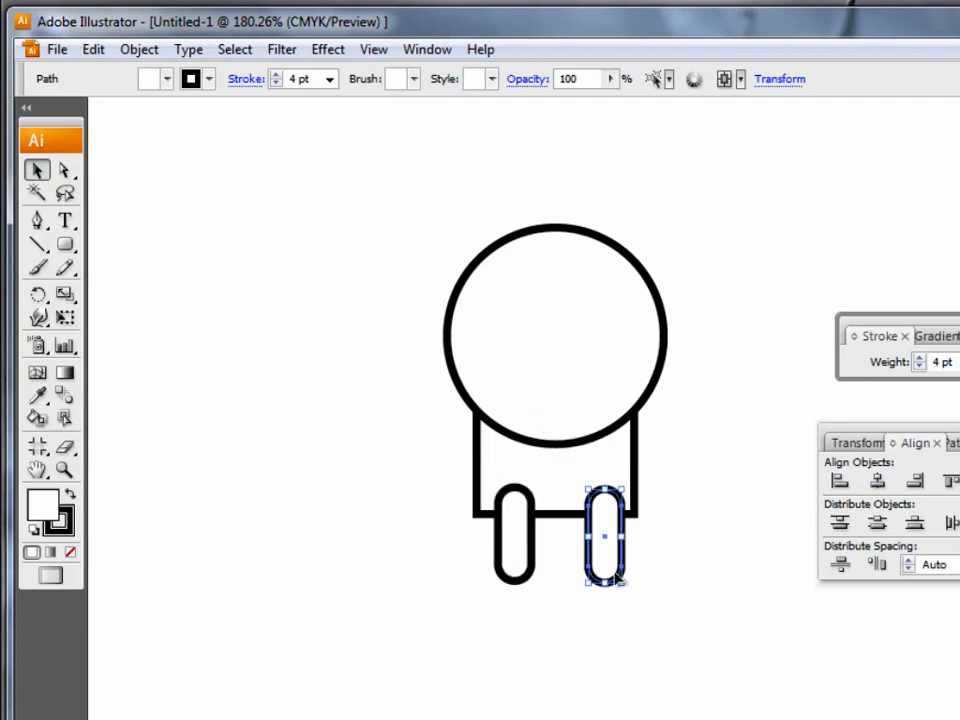
{"action": "key", "text": "Up"}
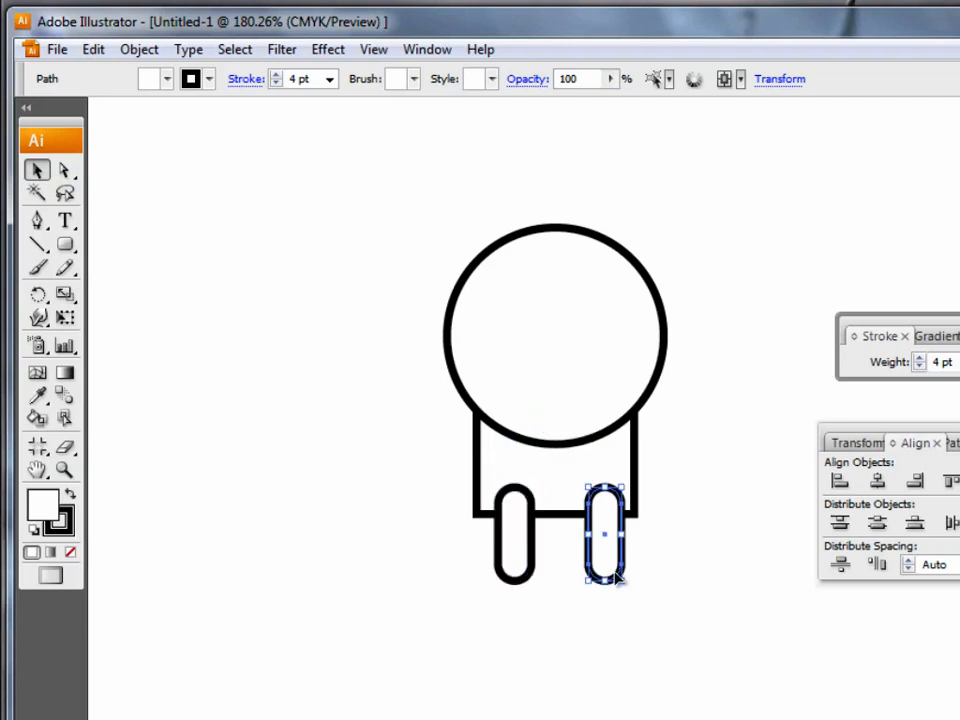
{"action": "left_click", "coordinate": [525, 567], "text": "shift"}
{"action": "right_click", "coordinate": [527, 569]}
{"action": "mouse_move", "coordinate": [624, 521]}
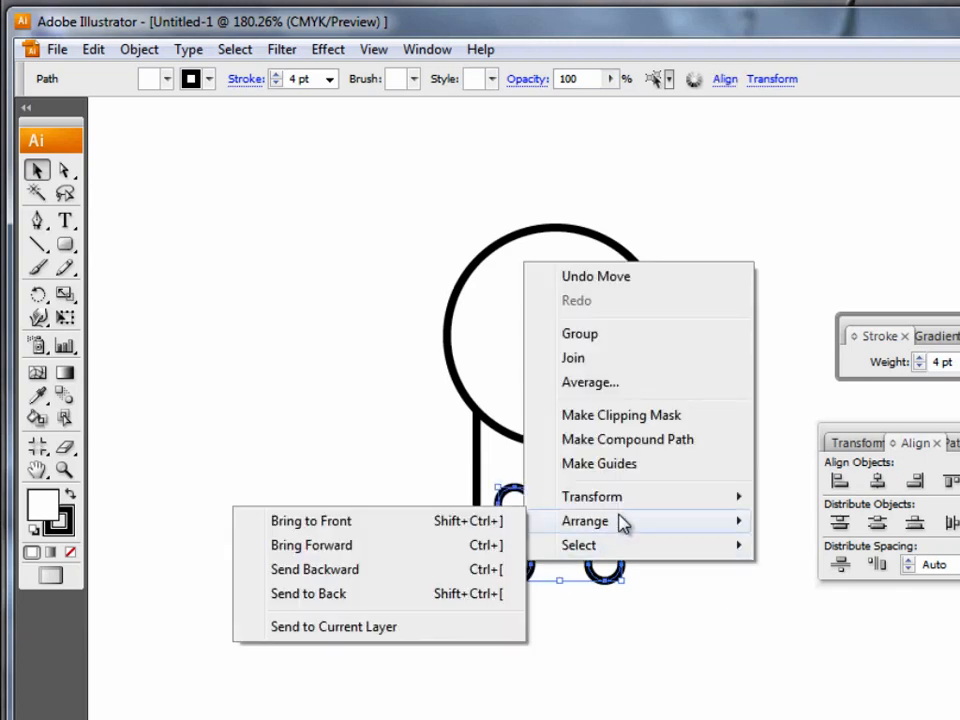
{"action": "left_click", "coordinate": [369, 593]}
{"action": "left_click", "coordinate": [381, 626]}
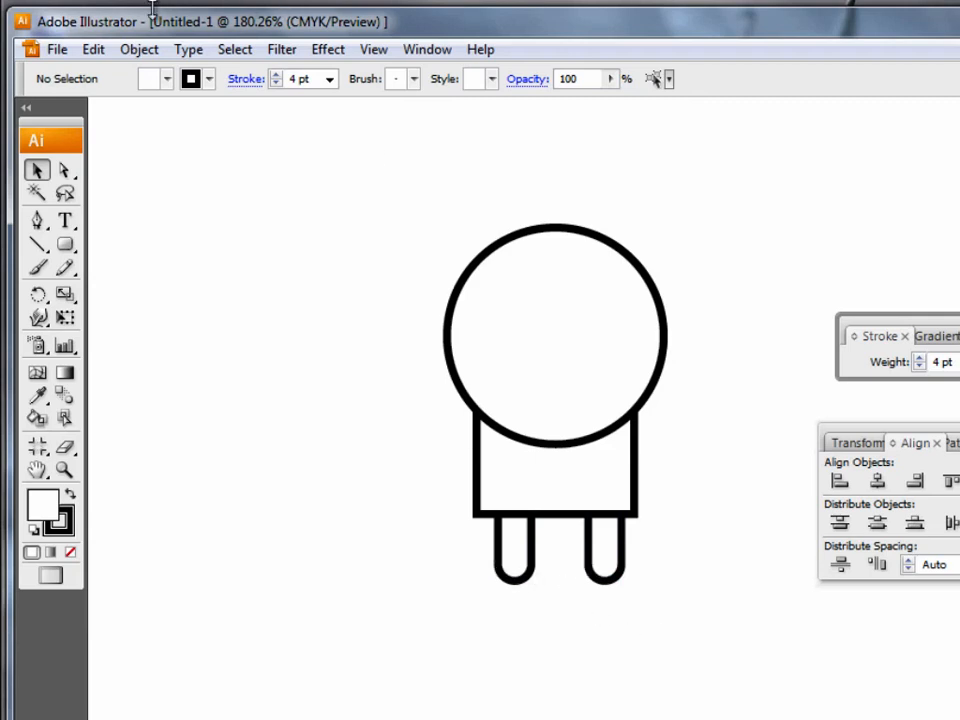
Paste another leg copy to the left of the body as an arm, try a slight freehand rotation, and undo it.
{"action": "key", "text": "ctrl+v"}
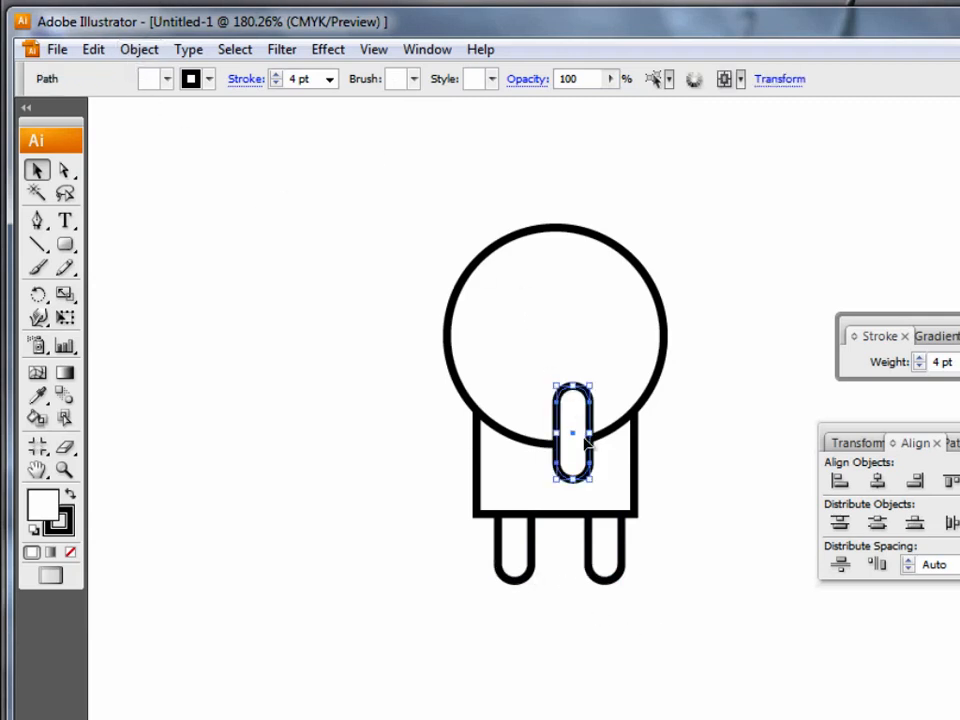
{"action": "left_click_drag", "start_coordinate": [590, 457], "coordinate": [430, 495]}
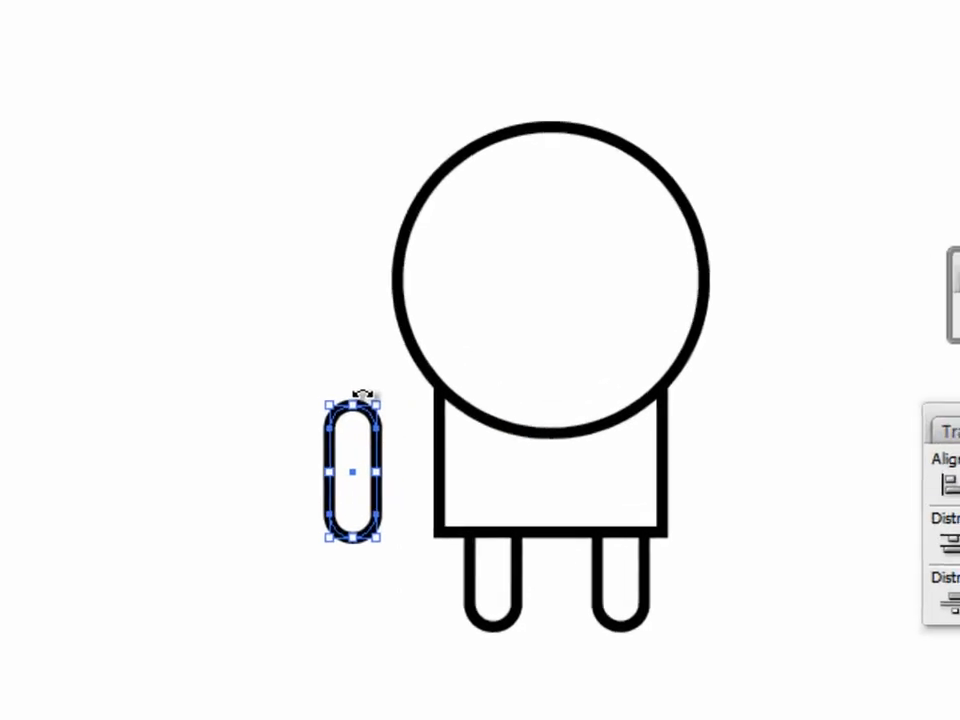
{"action": "left_click_drag", "start_coordinate": [342, 386], "coordinate": [372, 387]}
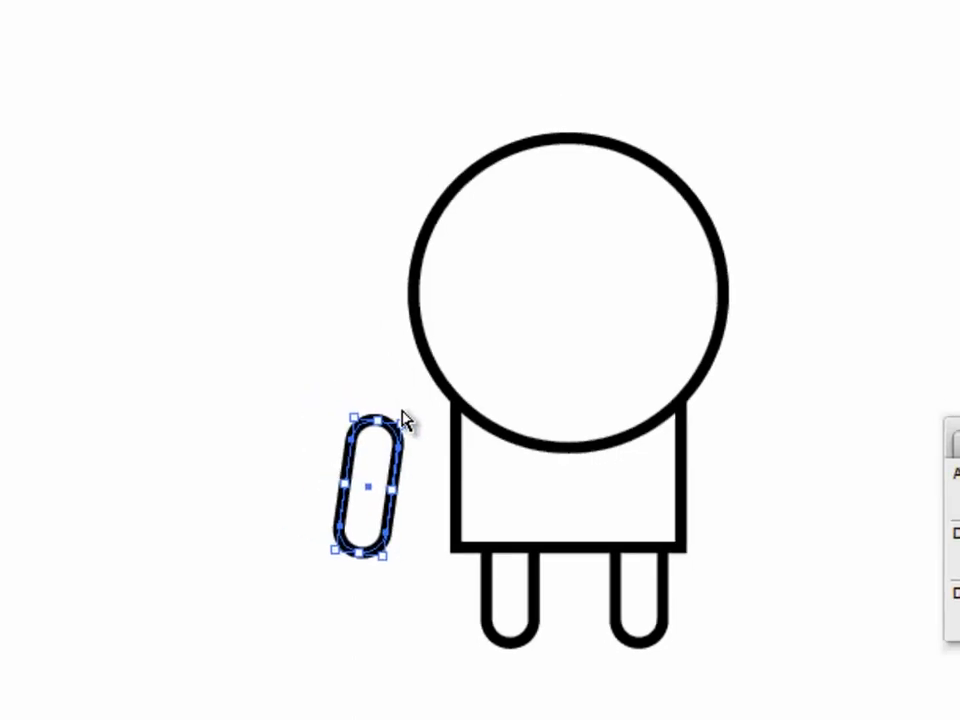
{"action": "key", "text": "ctrl+z"}
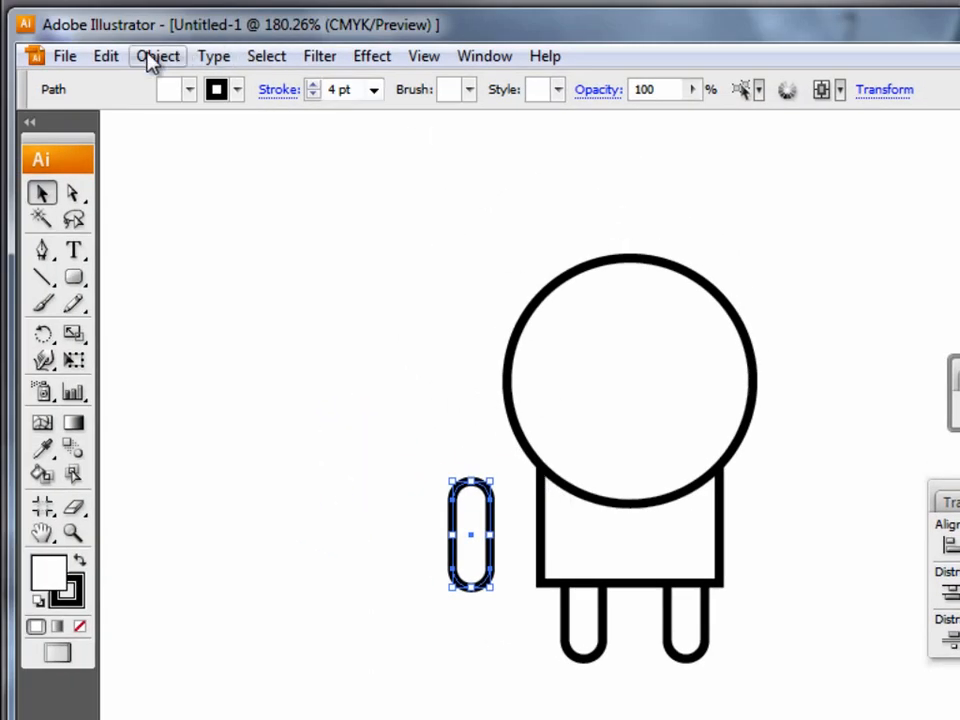
Rotate the pasted arm by exactly 45 degrees.
{"action": "left_click", "coordinate": [153, 57]}
{"action": "mouse_move", "coordinate": [150, 88]}
{"action": "left_click", "coordinate": [458, 151]}
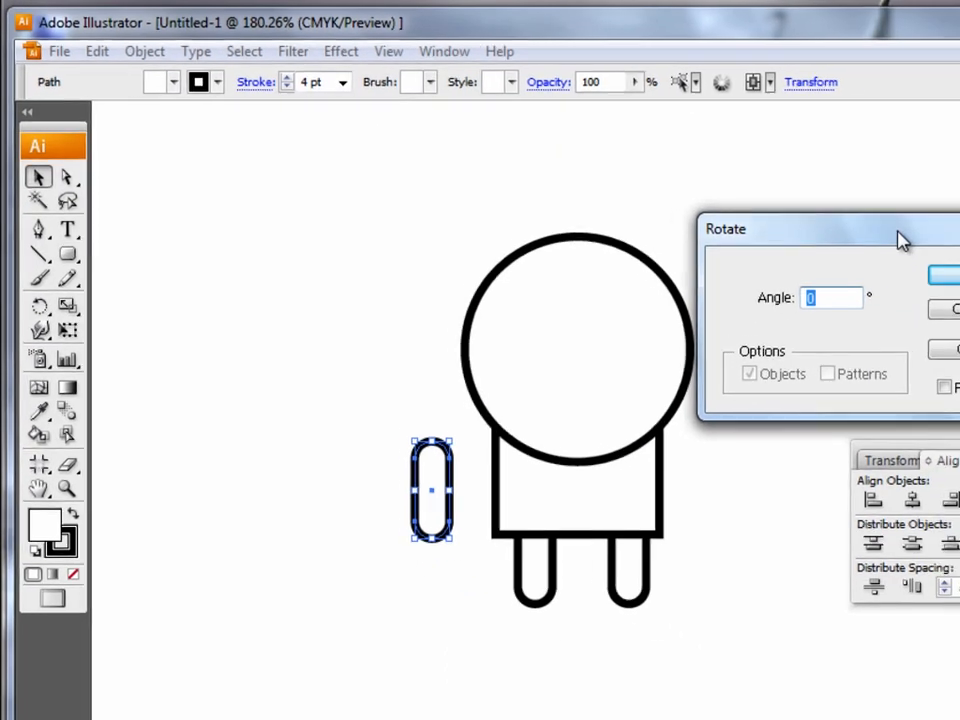
{"action": "type", "text": "45"}
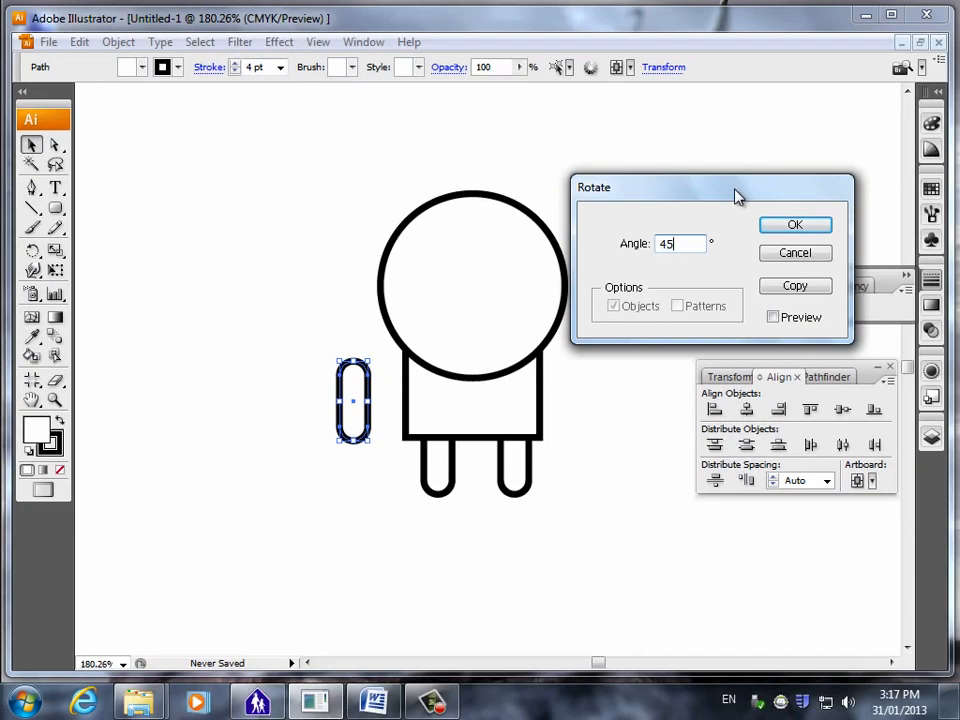
{"action": "left_click", "coordinate": [790, 228]}
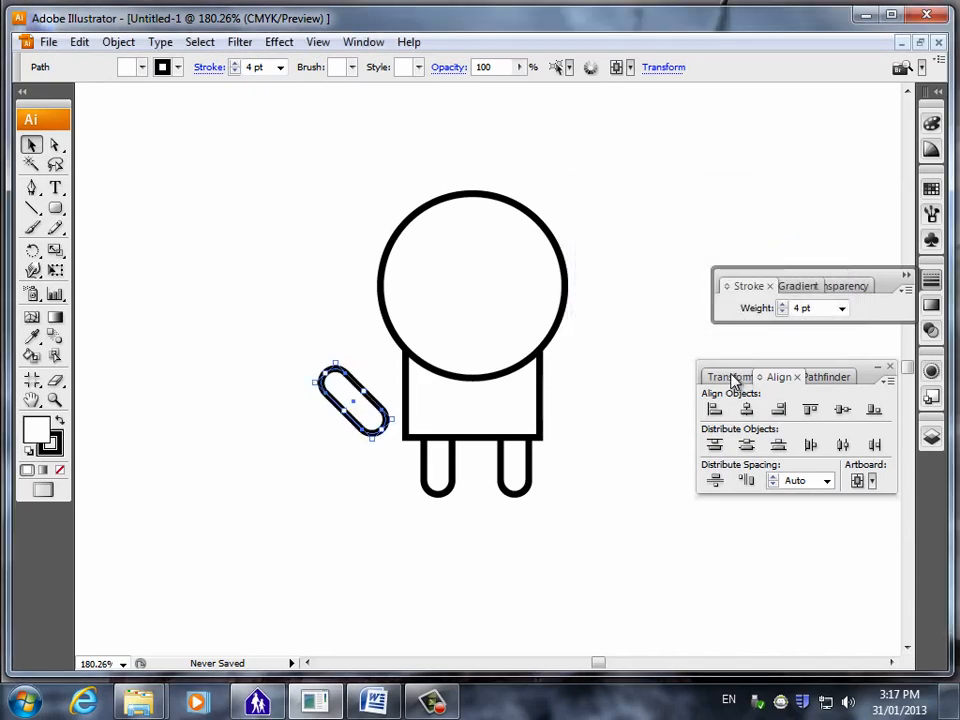
Show the Transform settings and move the rotated arm to the body's right shoulder, overlapping its side edge.
{"action": "left_click", "coordinate": [733, 377]}
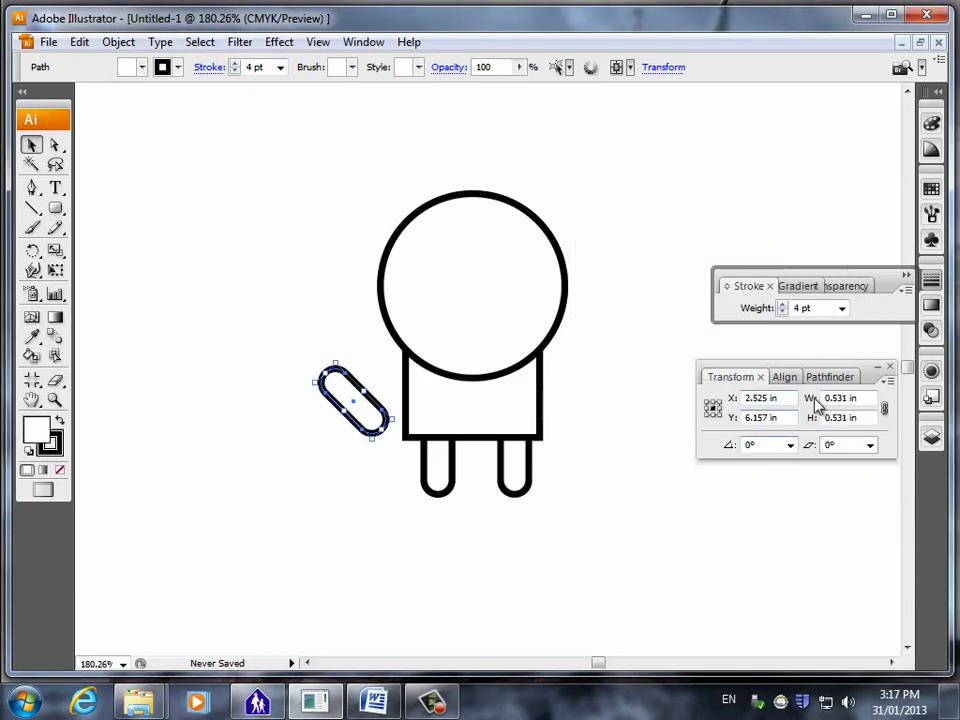
{"action": "left_click", "coordinate": [800, 287]}
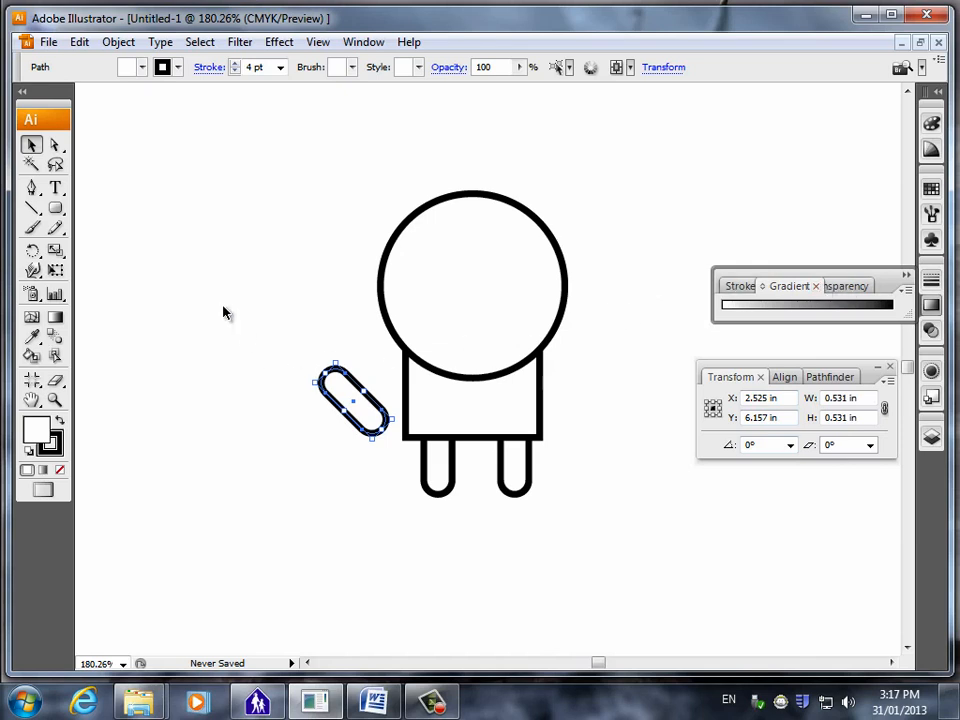
{"action": "left_click_drag", "start_coordinate": [372, 404], "coordinate": [573, 408]}
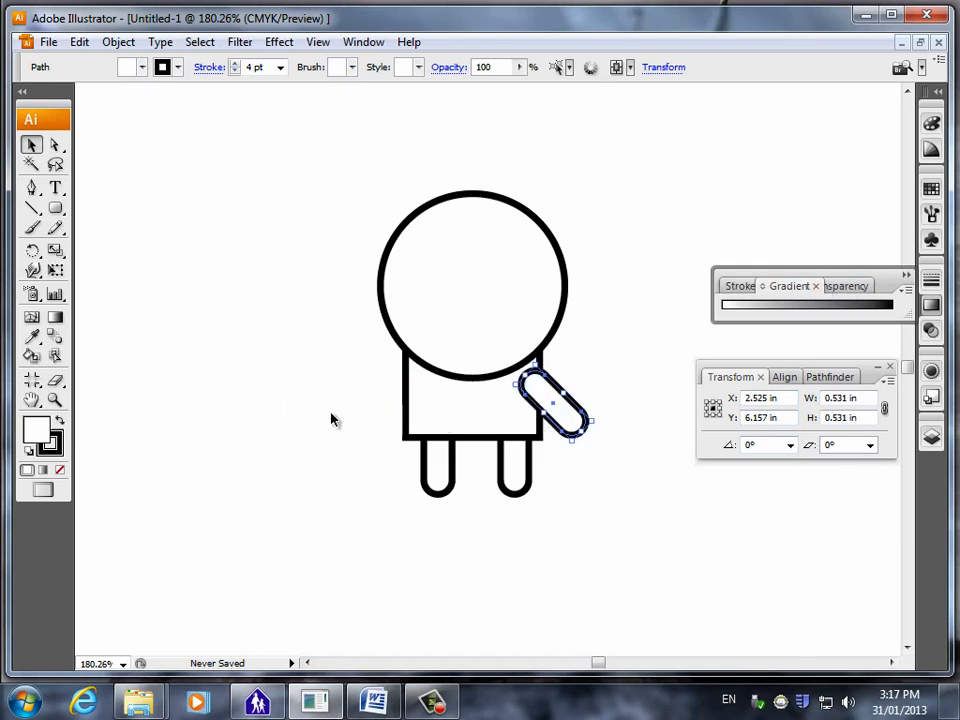
Paste a second arm beside the body, rotate it by -45 degrees, and move it onto the left shoulder.
{"action": "left_click", "coordinate": [262, 412]}
{"action": "key", "text": "ctrl+v"}
{"action": "left_click_drag", "start_coordinate": [491, 394], "coordinate": [366, 423]}
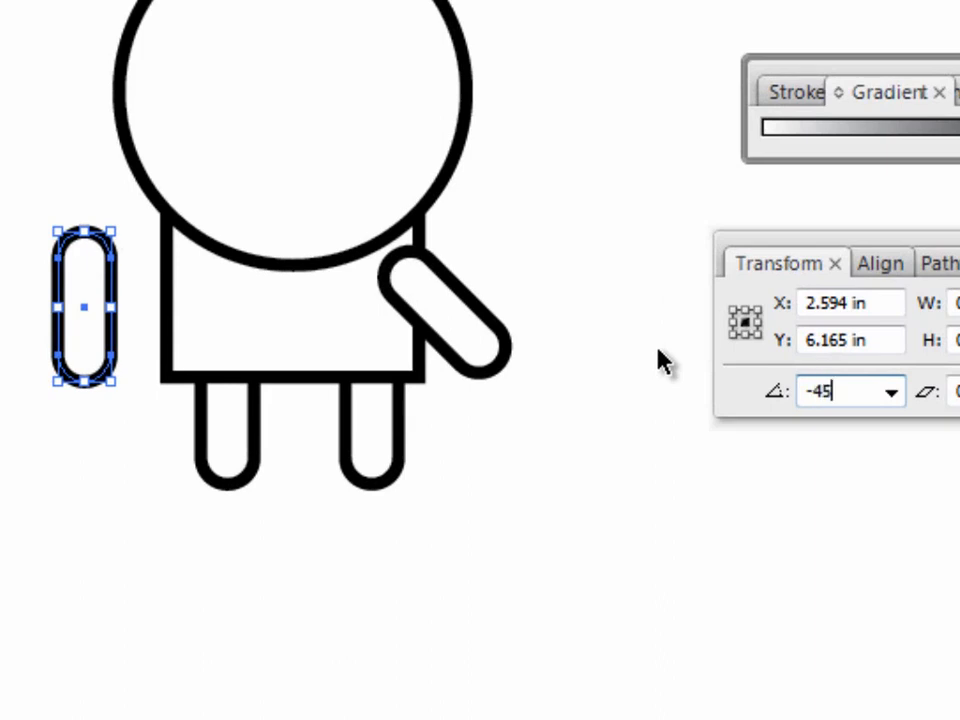
{"action": "key", "text": "Return"}
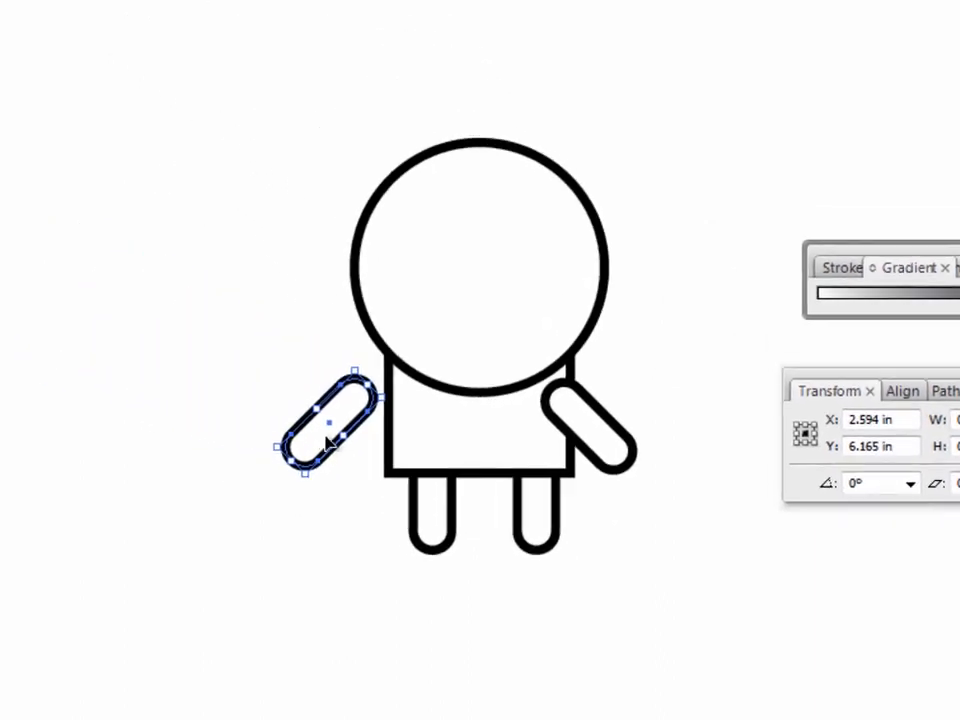
{"action": "left_click_drag", "start_coordinate": [326, 440], "coordinate": [371, 453]}
{"action": "left_click", "coordinate": [186, 418]}
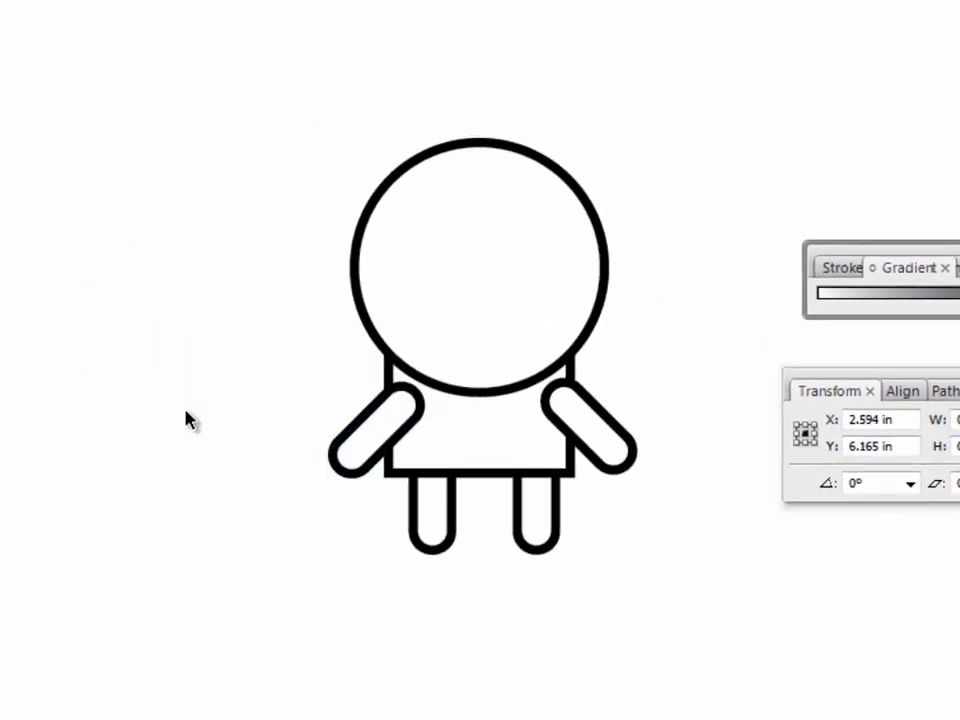
Shift the left arm slightly outward, send both arms behind the body, and deselect everything.
{"action": "left_click", "coordinate": [362, 458]}
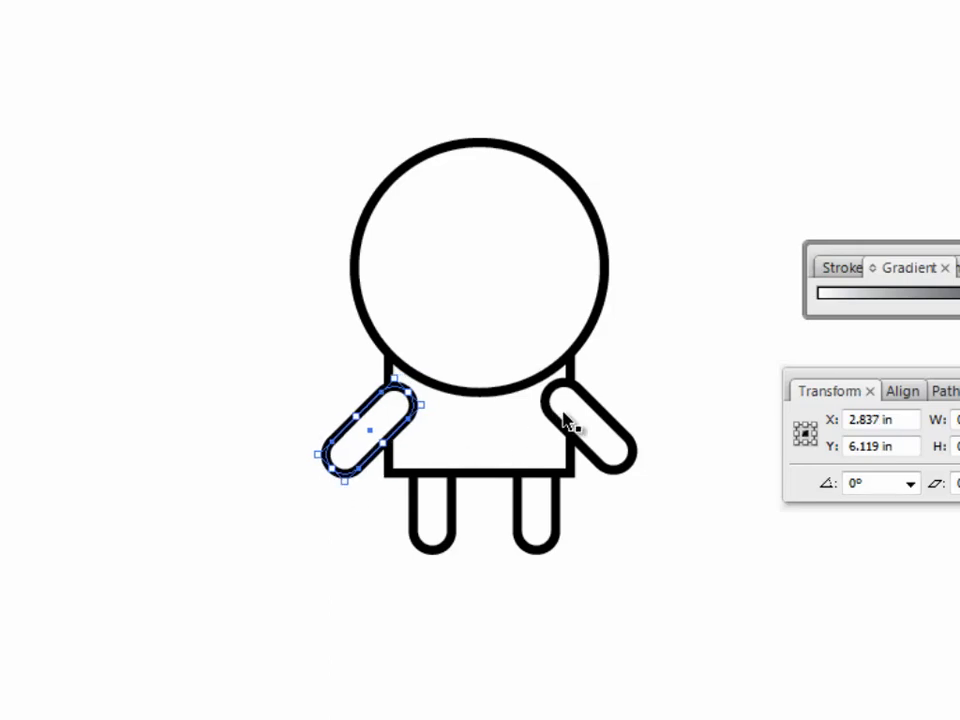
{"action": "left_click", "coordinate": [610, 455], "text": "shift"}
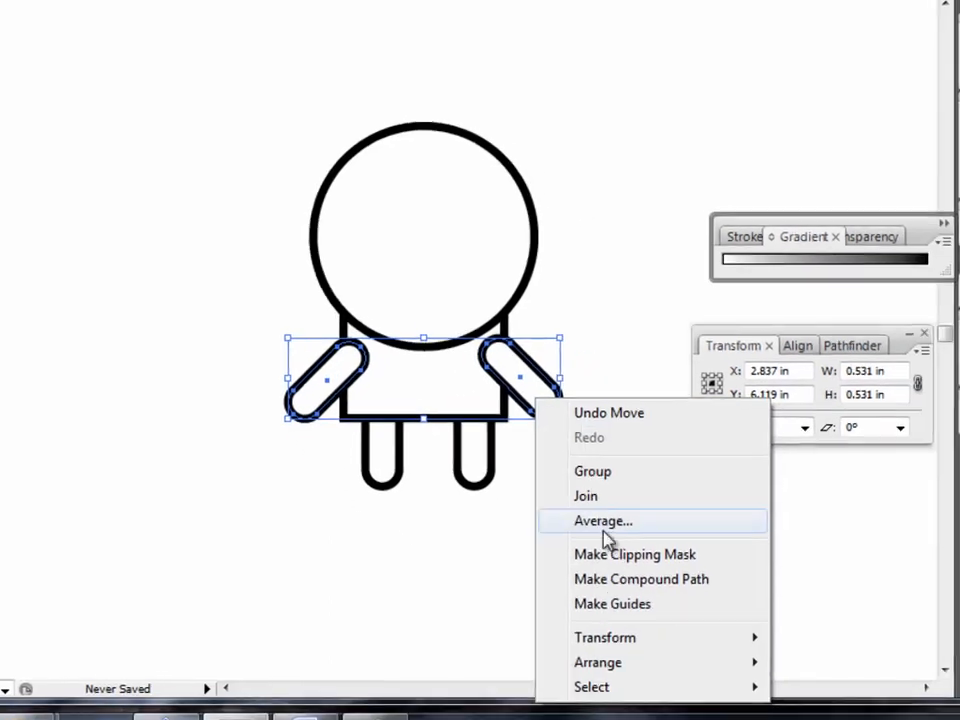
{"action": "mouse_move", "coordinate": [667, 719]}
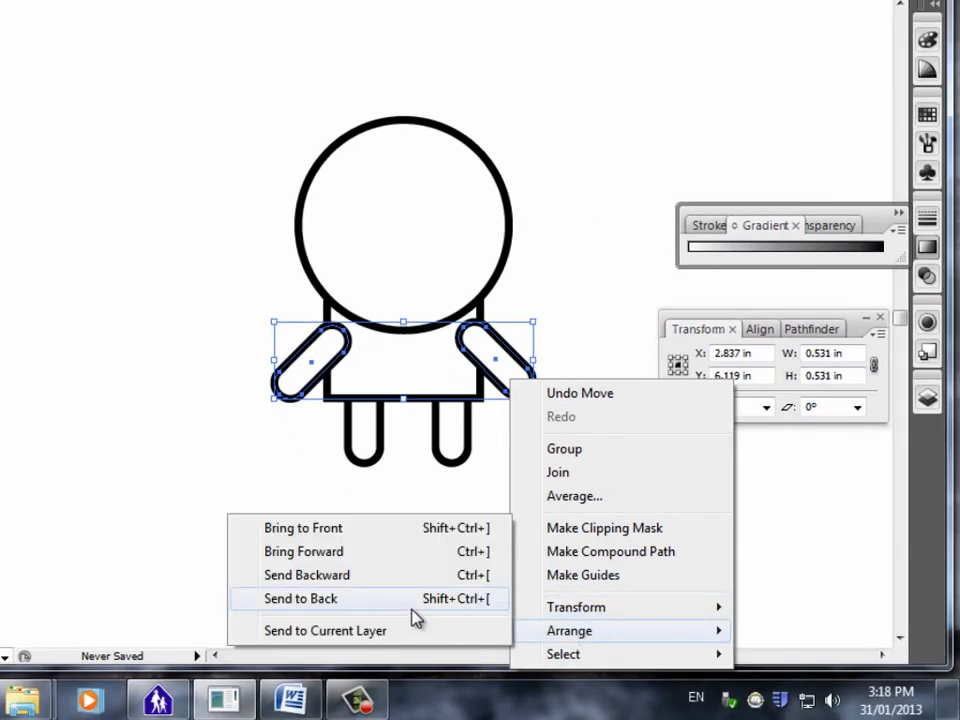
{"action": "left_click", "coordinate": [339, 599]}
{"action": "left_click", "coordinate": [240, 501]}
{"action": "left_click", "coordinate": [360, 412]}
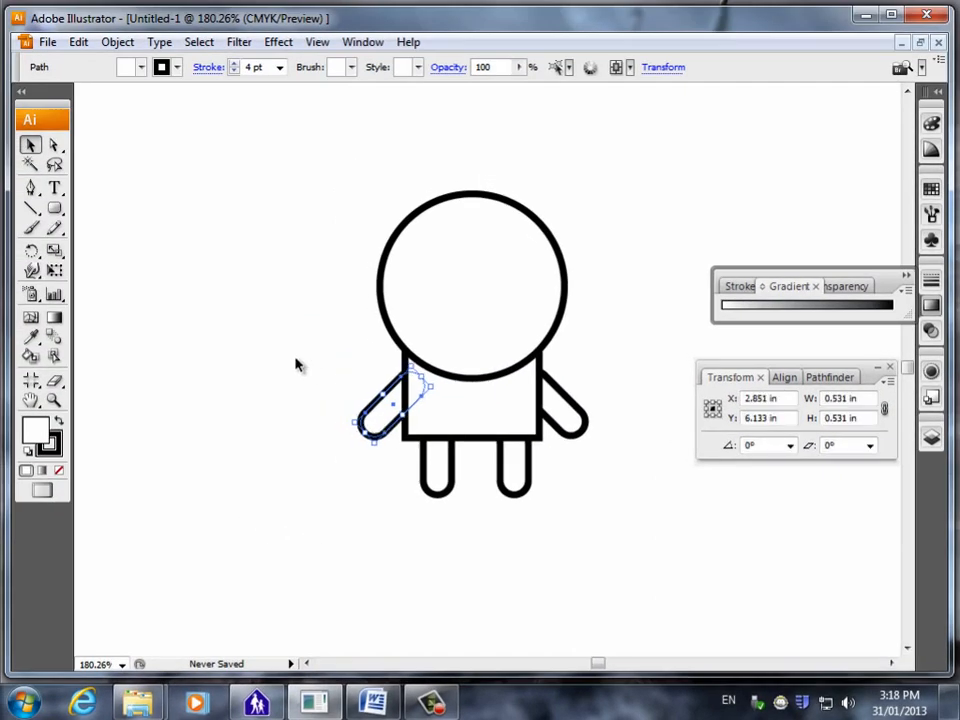
{"action": "left_click", "coordinate": [296, 365]}
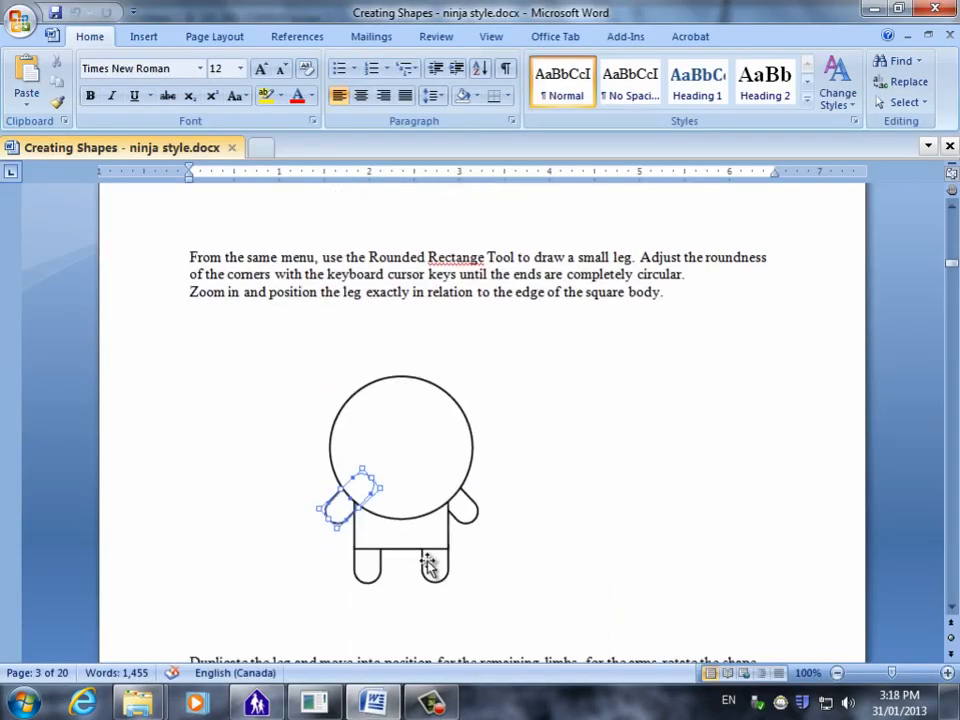
Switch to the Word instructions and review how to overlap and align the perfect circle with the larger oval.
{"action": "scroll", "coordinate": [435, 550], "scroll_direction": "down", "scroll_amount": 7}
{"action": "scroll", "coordinate": [441, 536], "scroll_direction": "down", "scroll_amount": 10}
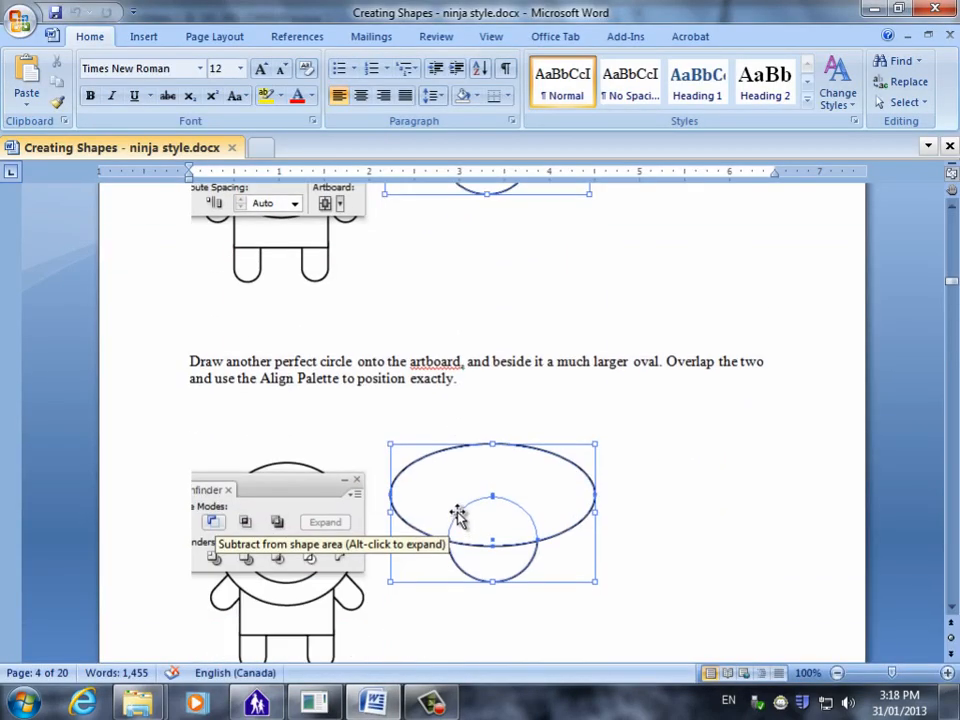
{"action": "scroll", "coordinate": [413, 540], "scroll_direction": "up", "scroll_amount": 4}
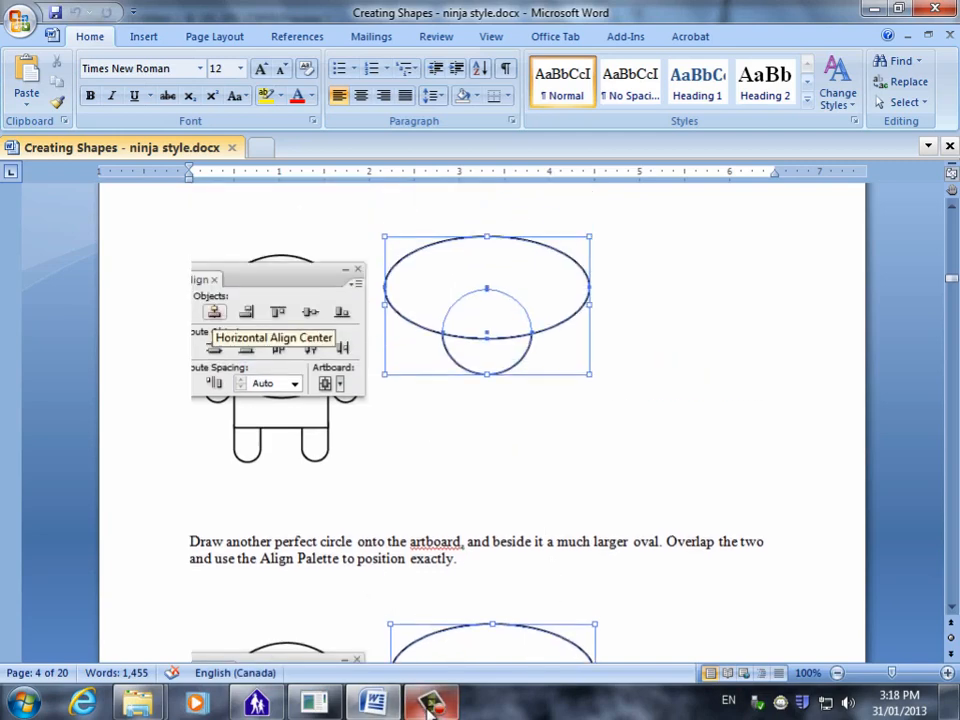
Switch to Illustrator and draw a wide oval about 1.66 in across beside the character, with a smaller oval about 1.06 by 0.84 in overlapping its lower part.
{"action": "left_click", "coordinate": [388, 710]}
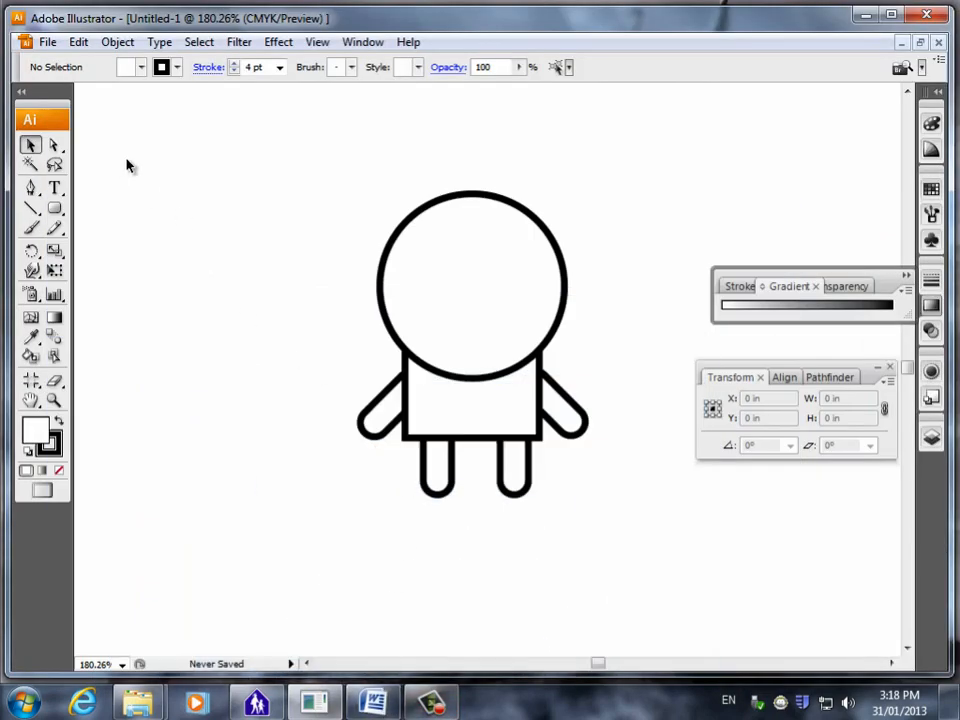
{"action": "left_click", "coordinate": [55, 210]}
{"action": "left_click_drag", "start_coordinate": [55, 210], "coordinate": [111, 251]}
{"action": "left_click_drag", "start_coordinate": [194, 248], "coordinate": [327, 318]}
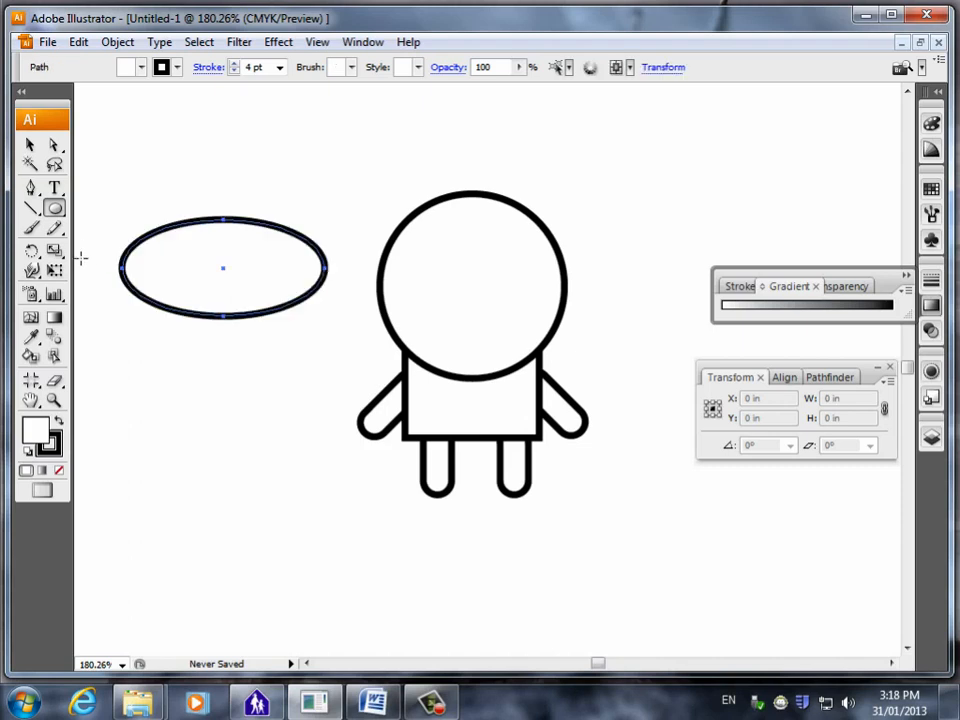
{"action": "left_click_drag", "start_coordinate": [161, 278], "coordinate": [291, 381]}
{"action": "left_click", "coordinate": [30, 146]}
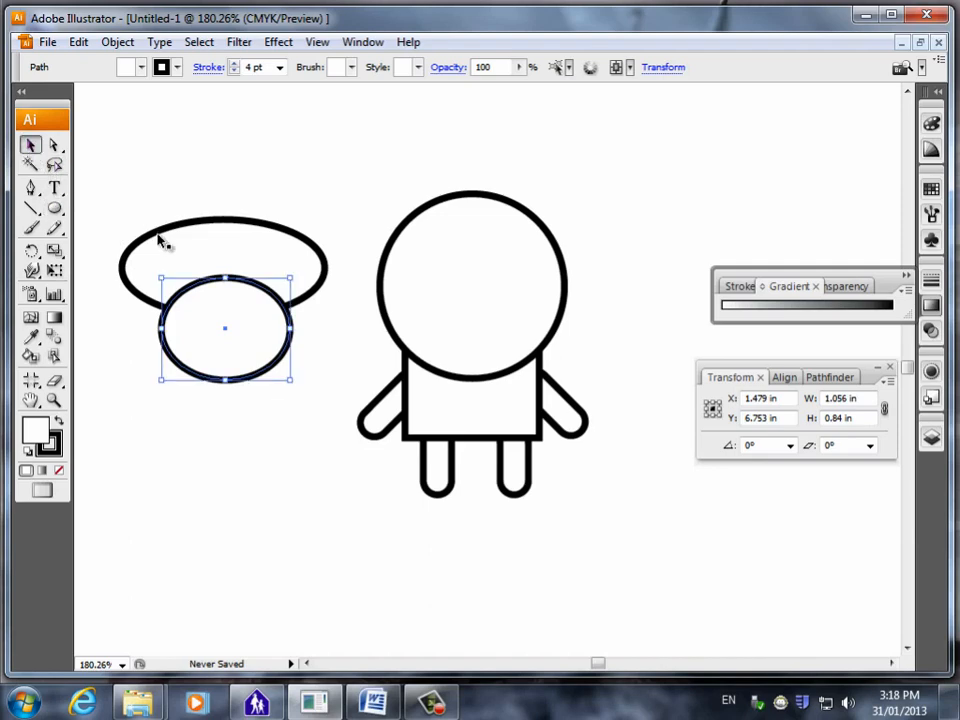
Select both new ovals together and align them by their horizontal centres.
{"action": "left_click", "coordinate": [180, 256], "text": "shift"}
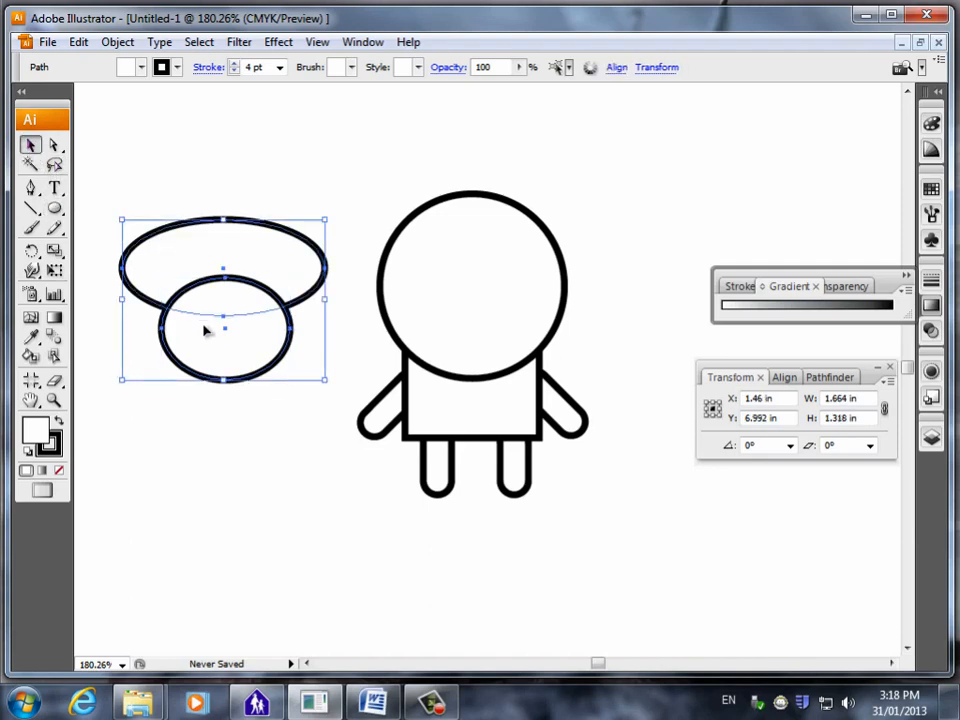
{"action": "left_click", "coordinate": [212, 458]}
{"action": "left_click", "coordinate": [245, 370]}
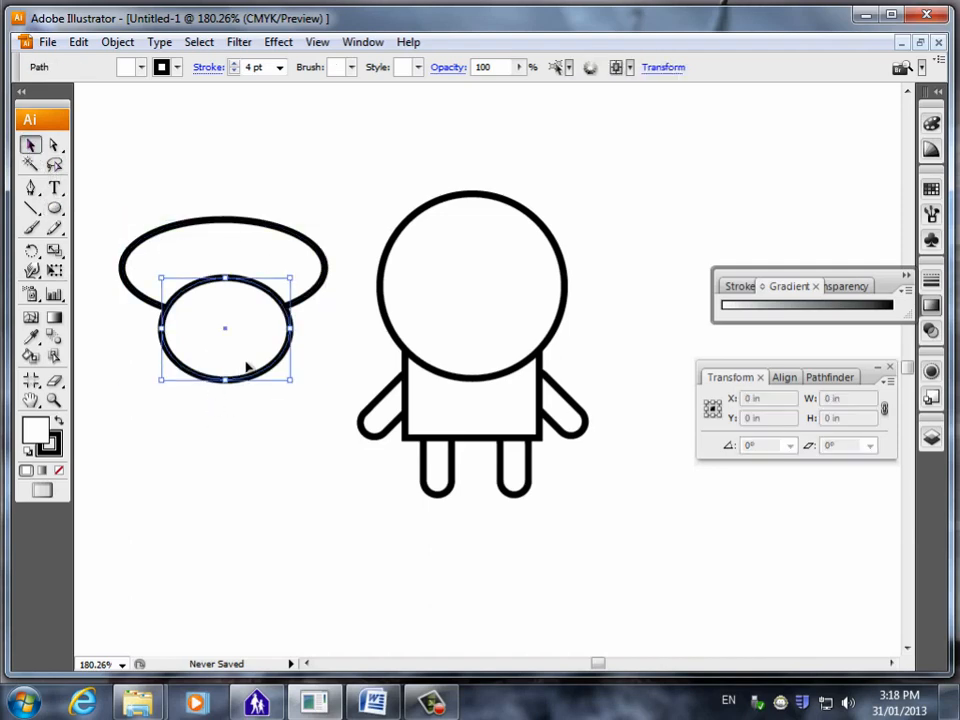
{"action": "left_click", "coordinate": [225, 253], "text": "shift"}
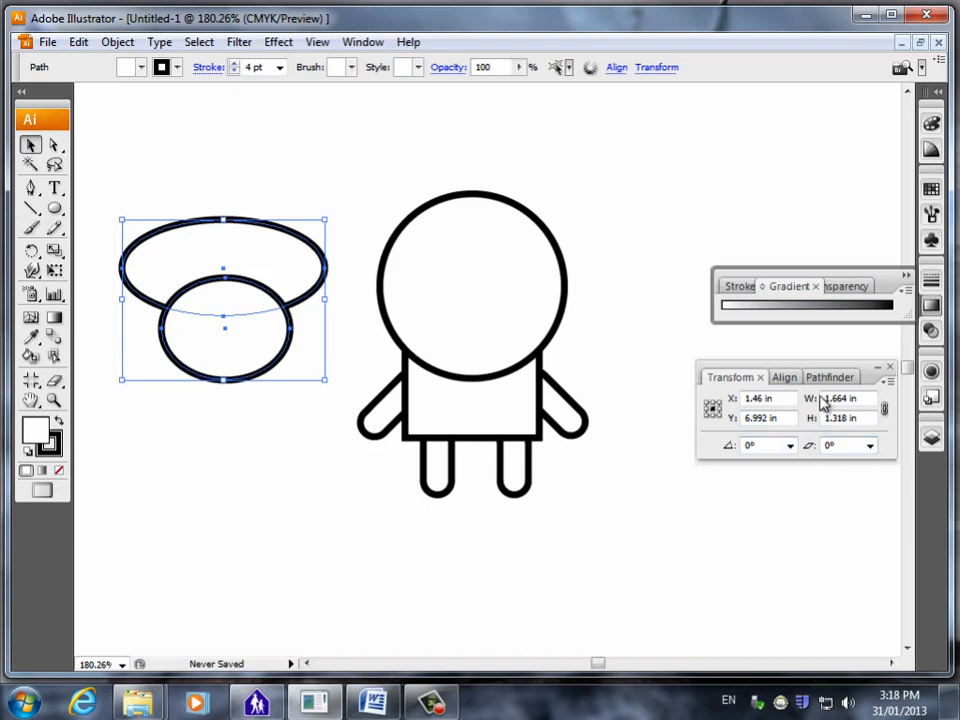
{"action": "left_click", "coordinate": [784, 377]}
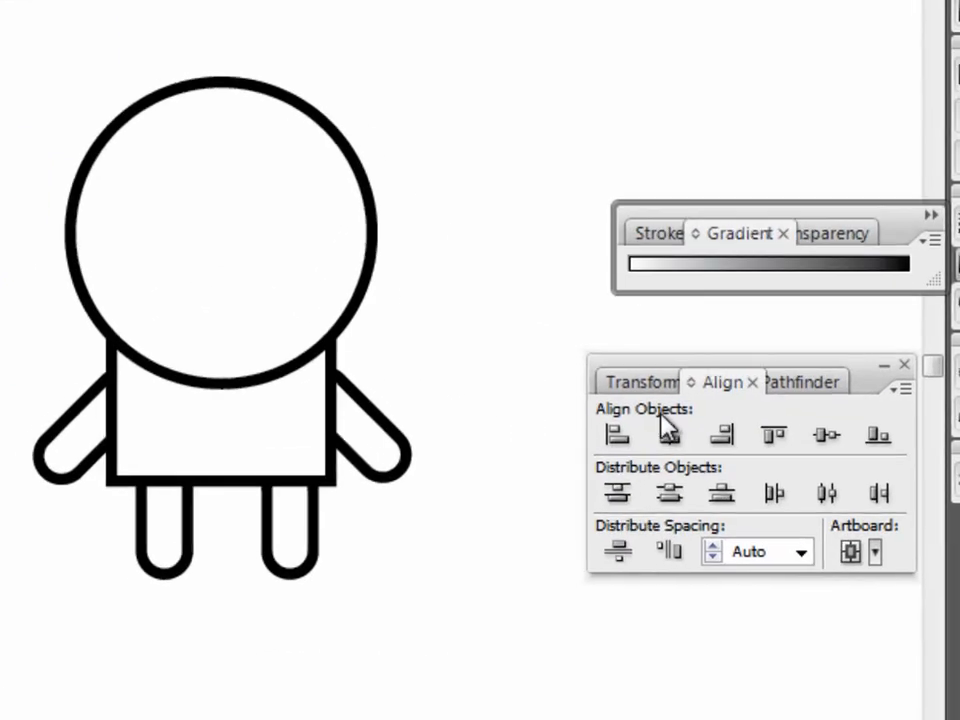
{"action": "left_click", "coordinate": [667, 432]}
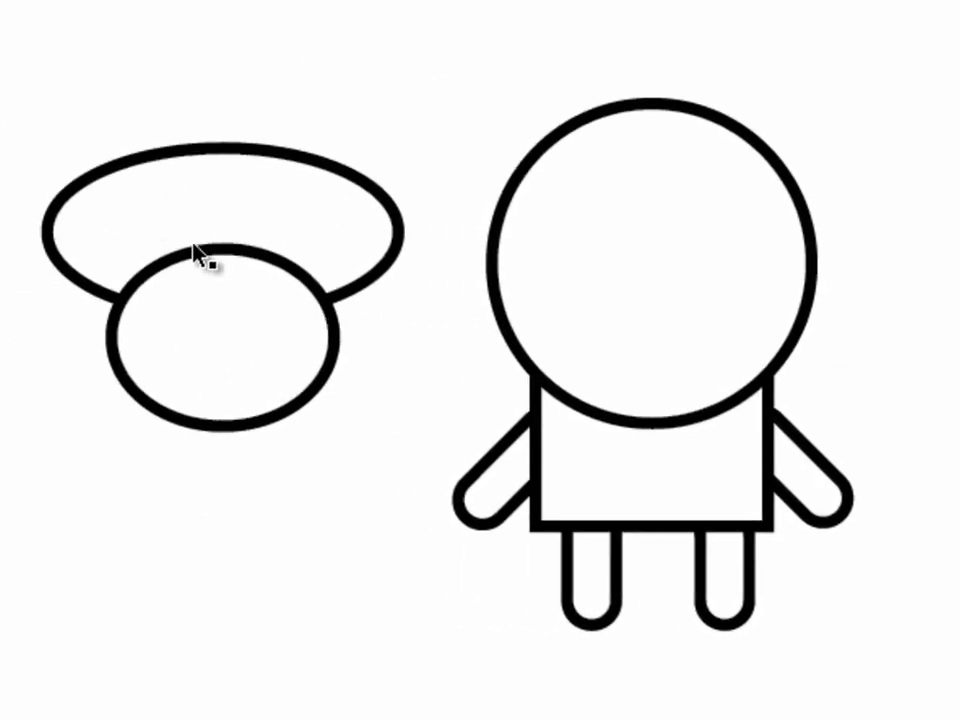
Reselect both ovals and show the Pathfinder options.
{"action": "left_click", "coordinate": [231, 205]}
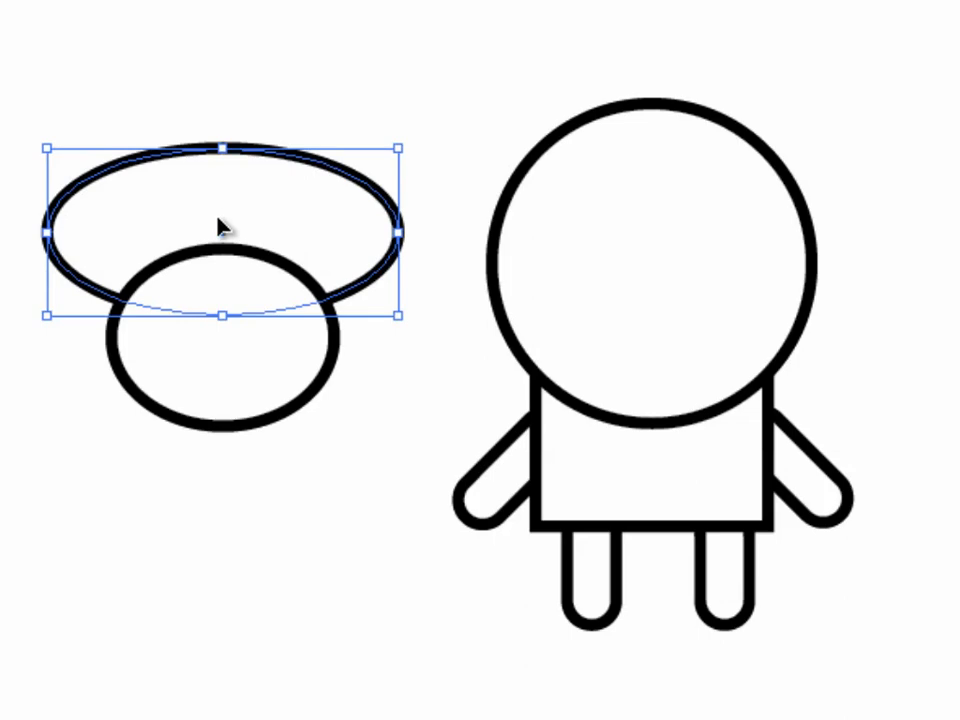
{"action": "left_click", "coordinate": [240, 392], "text": "shift"}
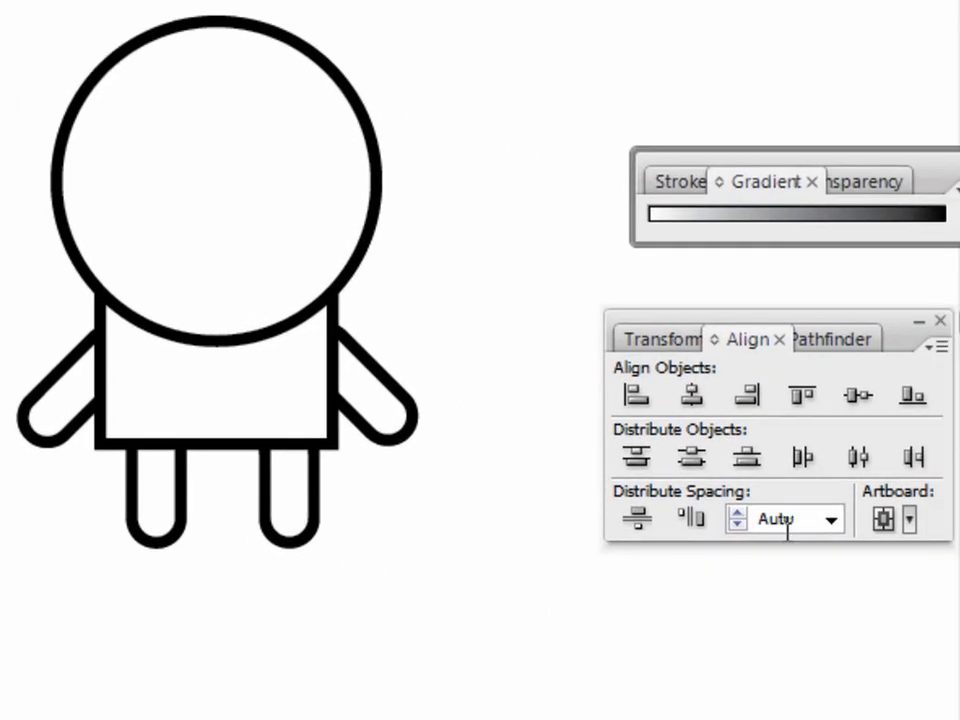
{"action": "left_click", "coordinate": [832, 340]}
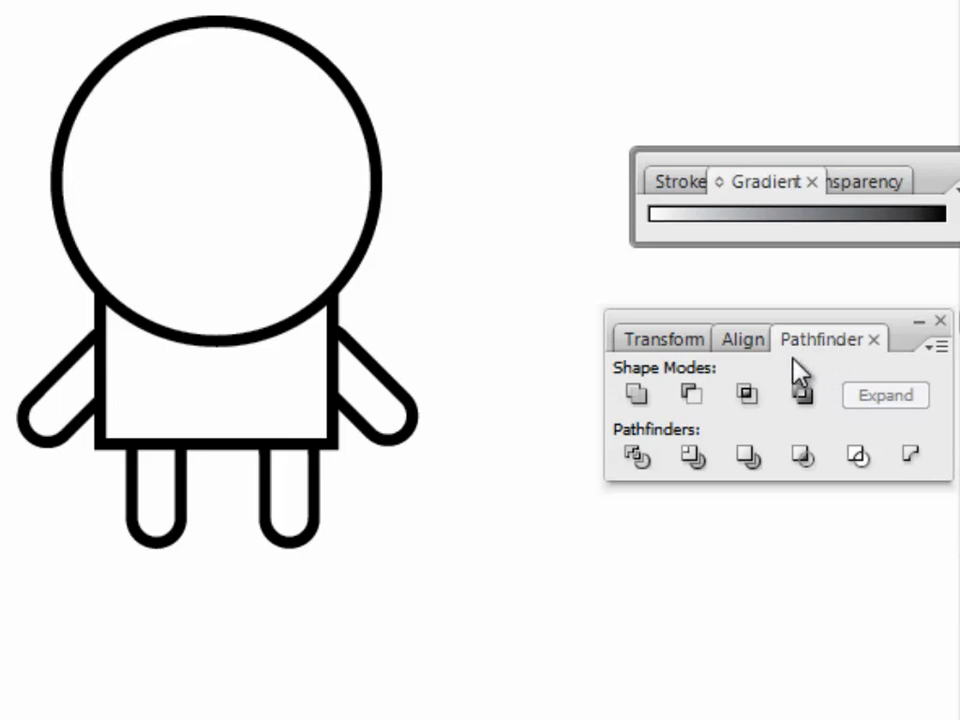
{"action": "left_click", "coordinate": [940, 321]}
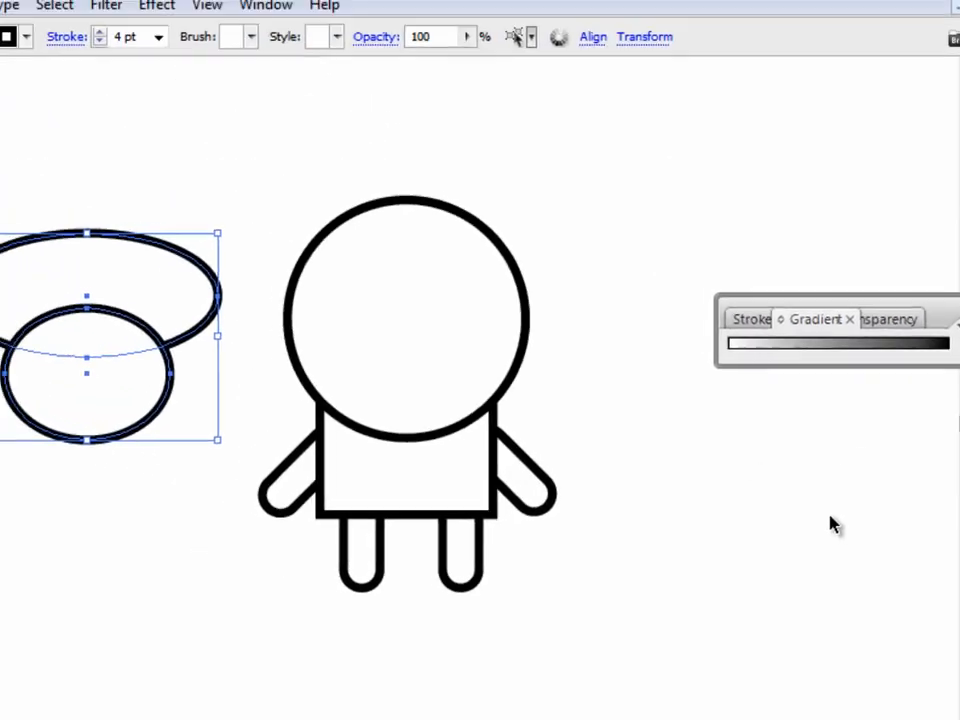
{"action": "left_click", "coordinate": [265, 5]}
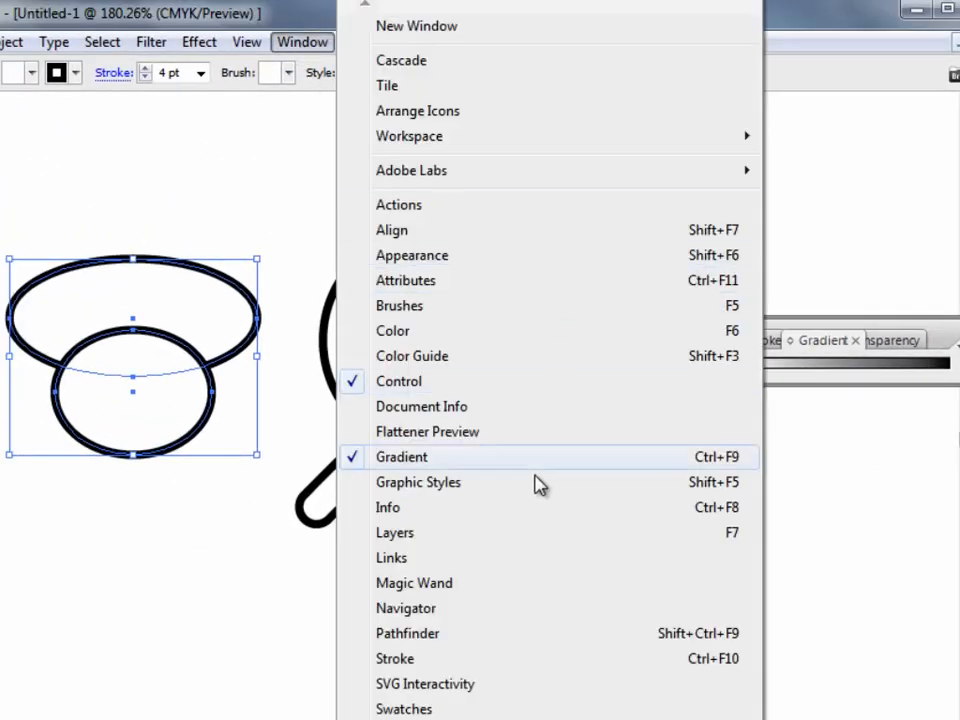
{"action": "left_click", "coordinate": [444, 634]}
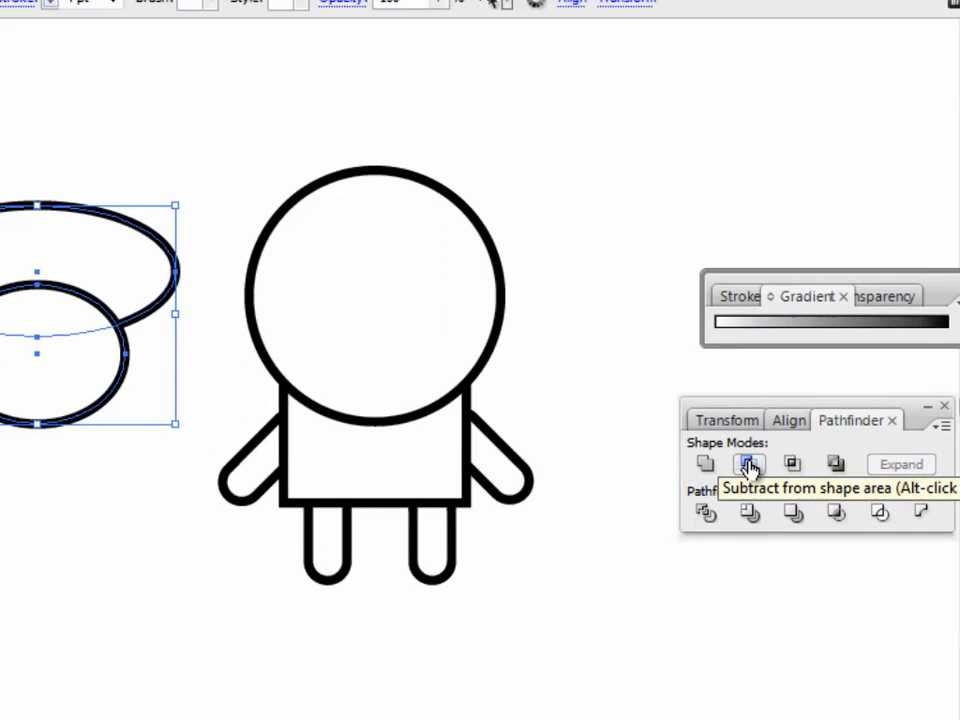
Try to subtract the smaller front oval from the wide oval, and undo the subtraction.
{"action": "left_click", "coordinate": [590, 272]}
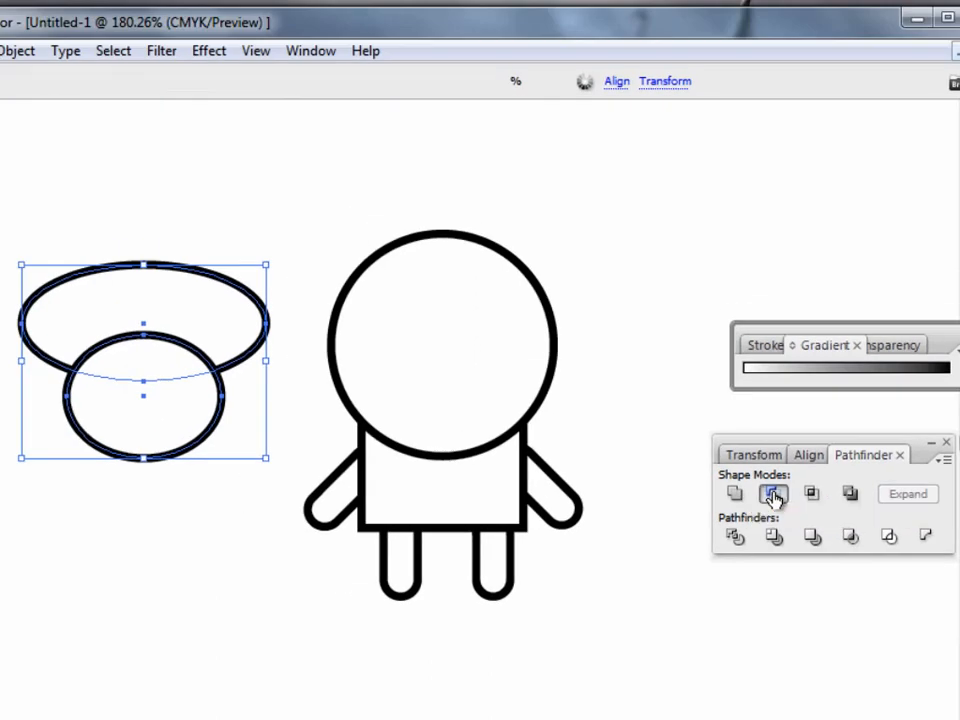
{"action": "left_click", "coordinate": [150, 512]}
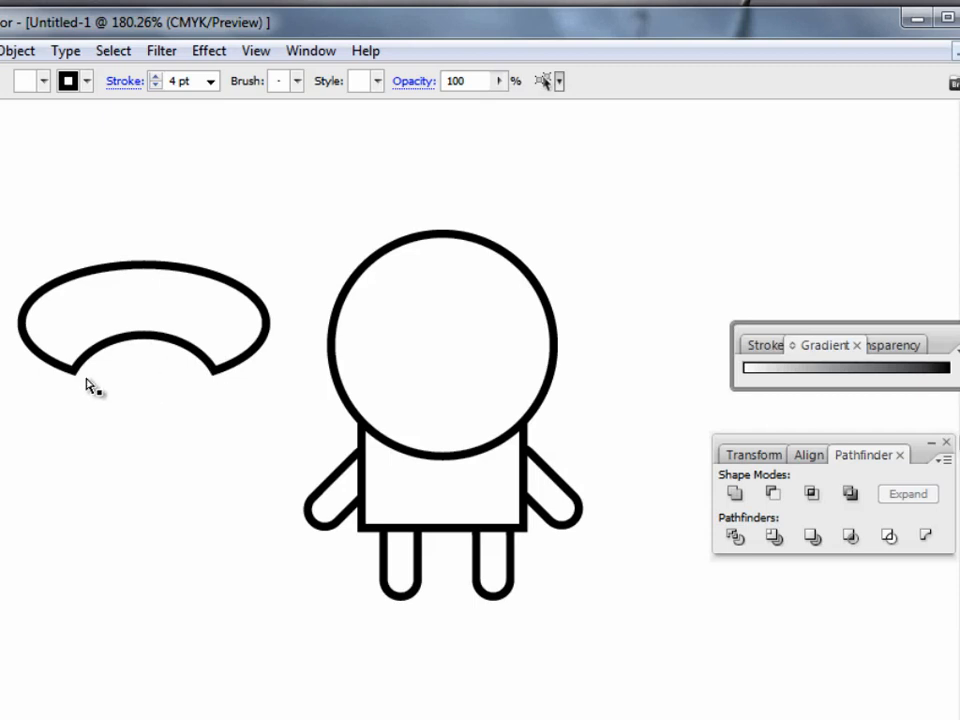
{"action": "key", "text": "ctrl+z"}
Bring the wide oval in front of the smaller oval and deselect it.
{"action": "left_click", "coordinate": [240, 236]}
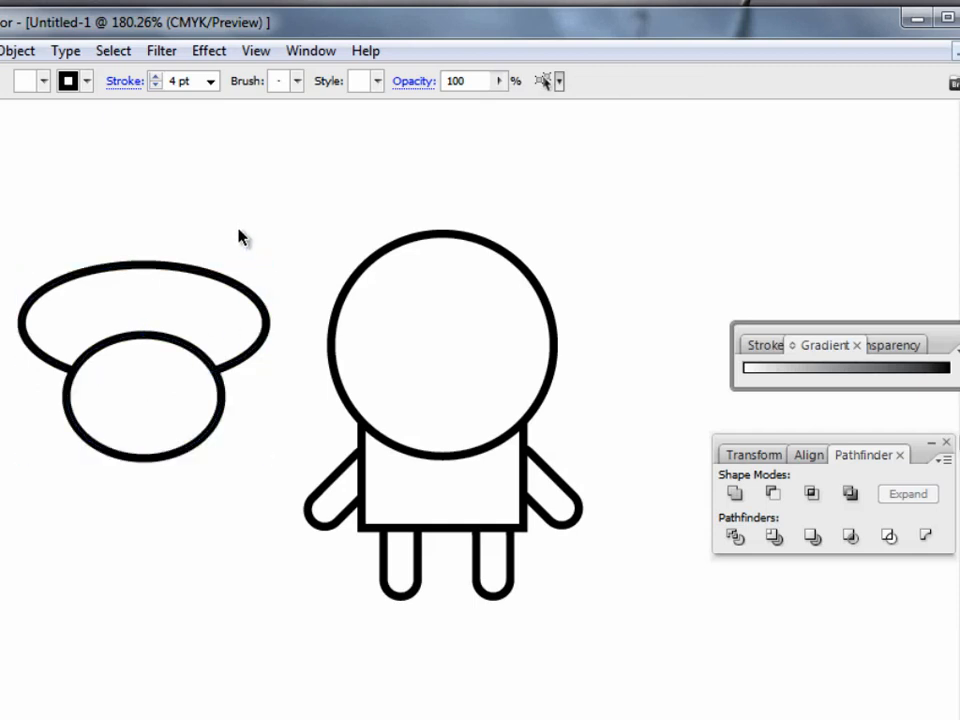
{"action": "left_click", "coordinate": [180, 306]}
{"action": "right_click", "coordinate": [178, 302]}
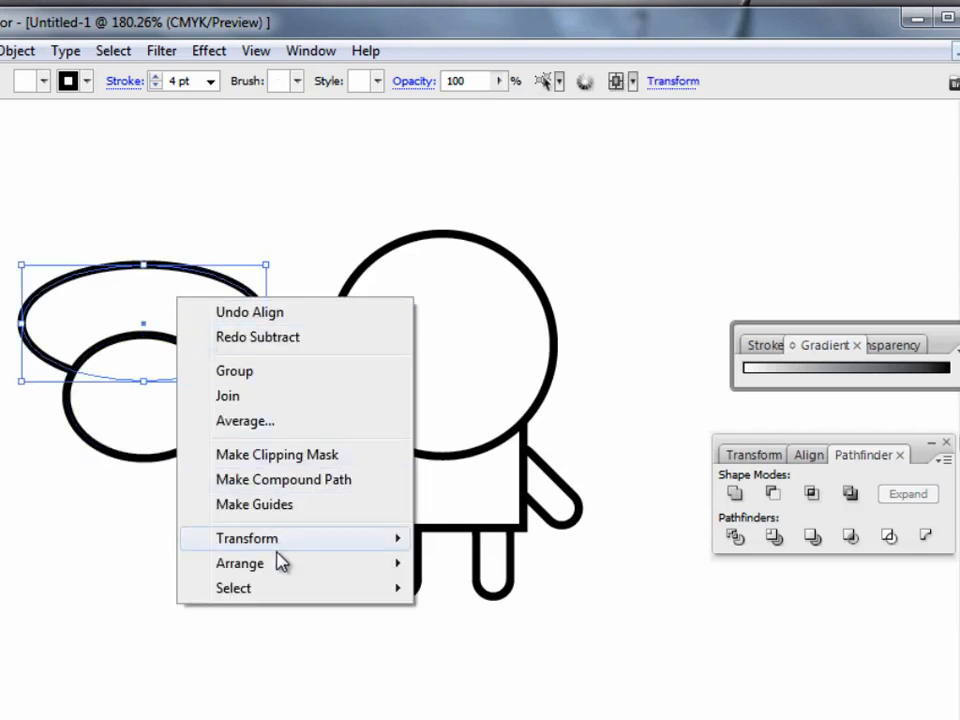
{"action": "mouse_move", "coordinate": [282, 567]}
{"action": "left_click", "coordinate": [11, 566]}
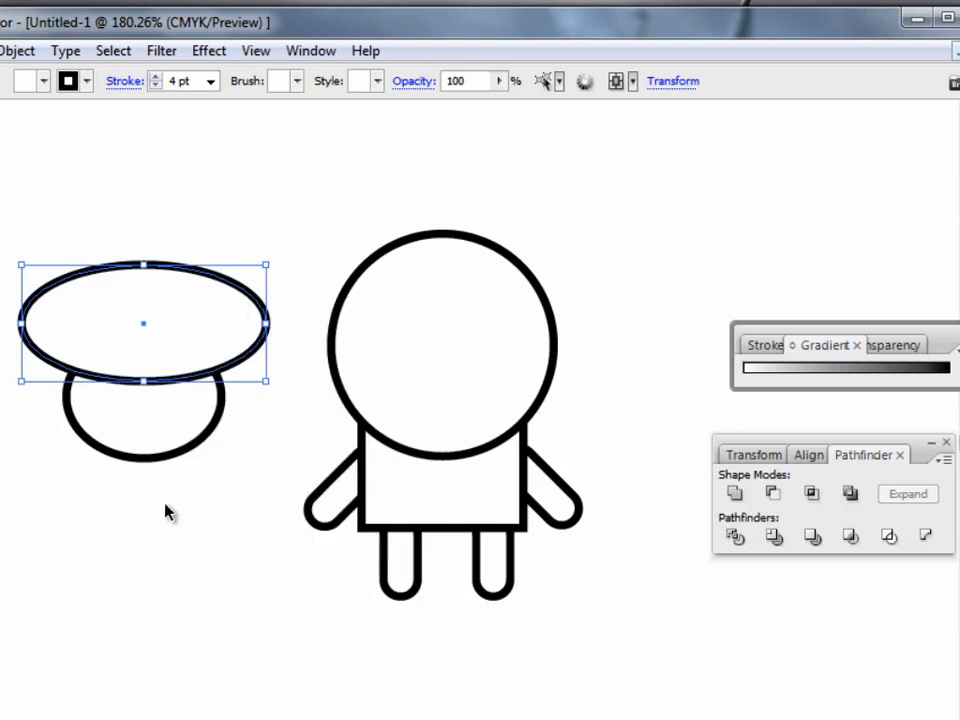
{"action": "left_click", "coordinate": [165, 510]}
Subtract the wide front oval from the smaller oval and expand the result into a single face-opening shape.
{"action": "left_click", "coordinate": [218, 316]}
{"action": "left_click", "coordinate": [174, 413], "text": "shift"}
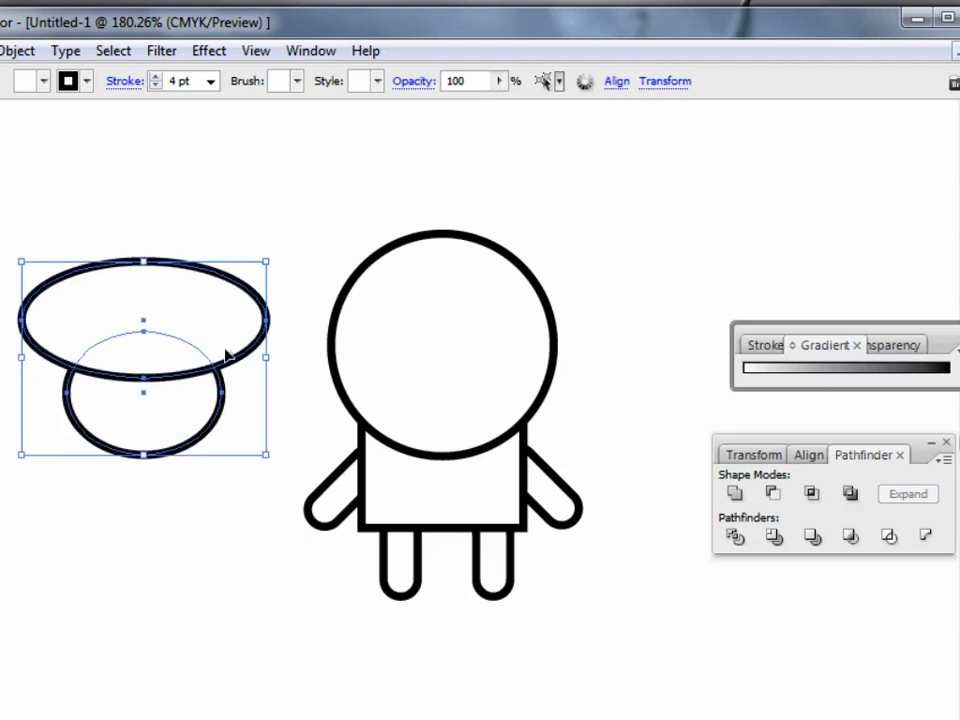
{"action": "left_click", "coordinate": [778, 496]}
{"action": "left_click", "coordinate": [196, 516]}
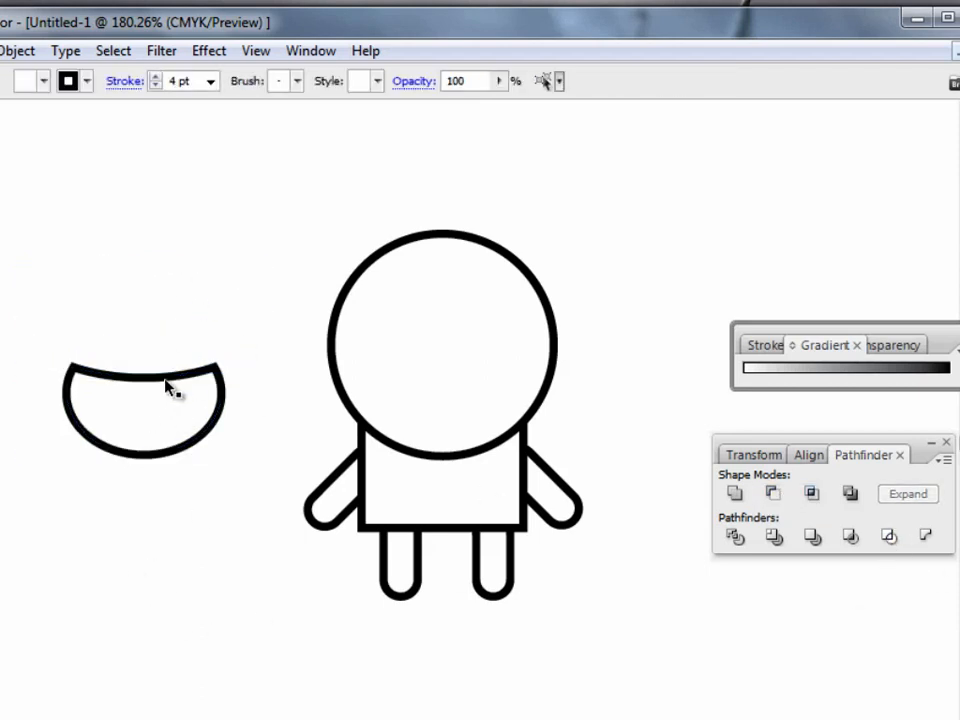
{"action": "mouse_move", "coordinate": [168, 387]}
{"action": "left_mouse_down"}
{"action": "mouse_move", "coordinate": [308, 388]}
{"action": "mouse_move", "coordinate": [186, 372]}
{"action": "mouse_move", "coordinate": [158, 386]}
{"action": "left_mouse_up"}
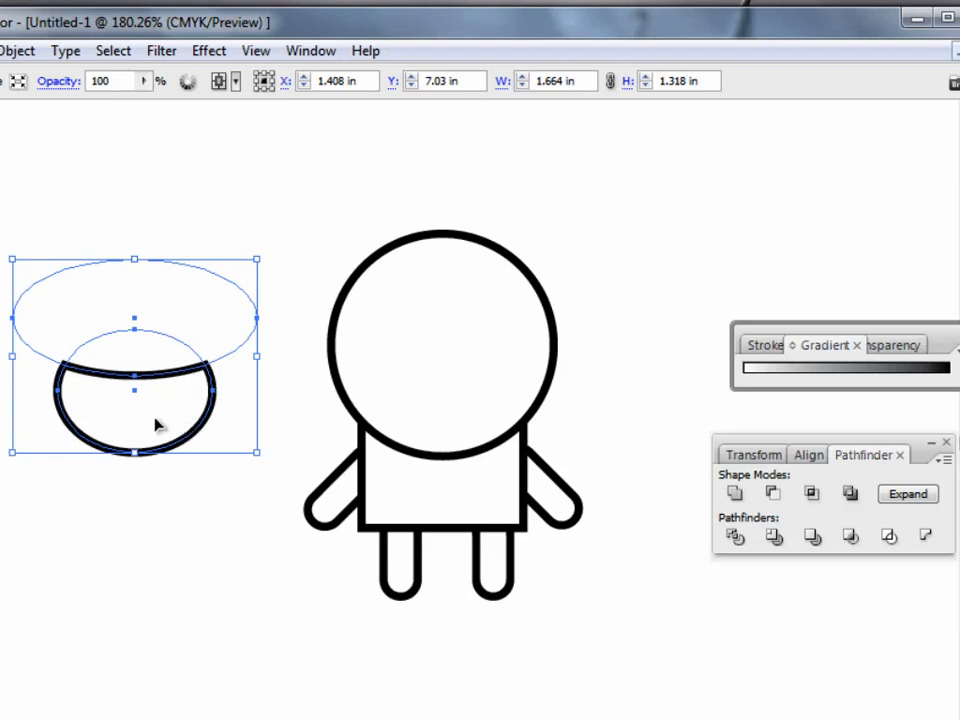
{"action": "left_click", "coordinate": [918, 503]}
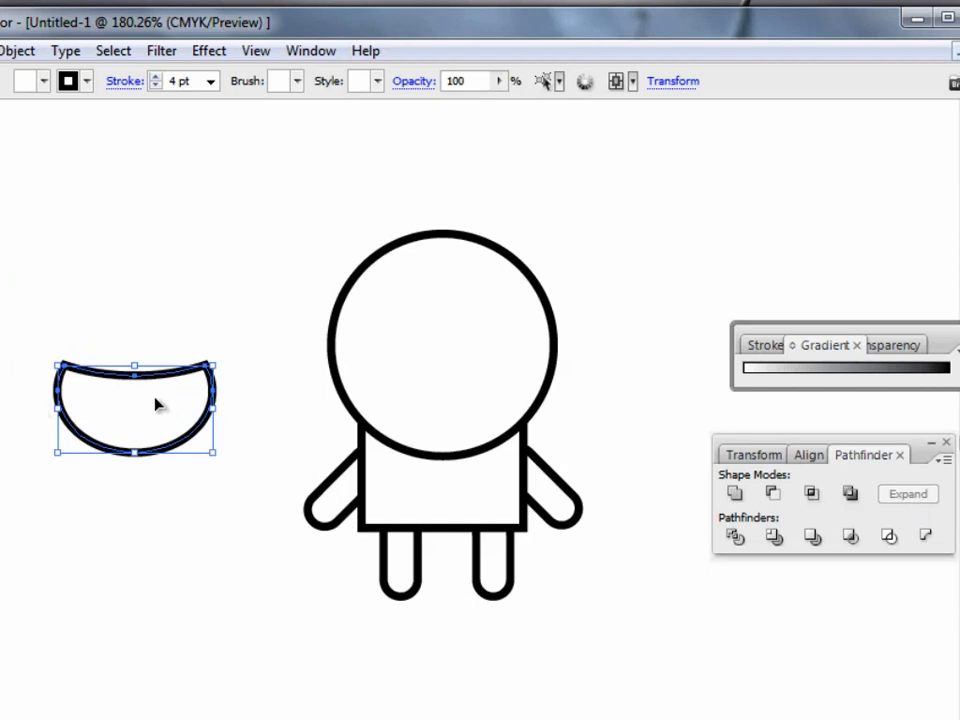
Move the face-opening shape onto the head and adjust it until it sits centred, slightly below the middle of the head.
{"action": "left_click_drag", "start_coordinate": [148, 386], "coordinate": [452, 342]}
{"action": "left_click", "coordinate": [206, 356]}
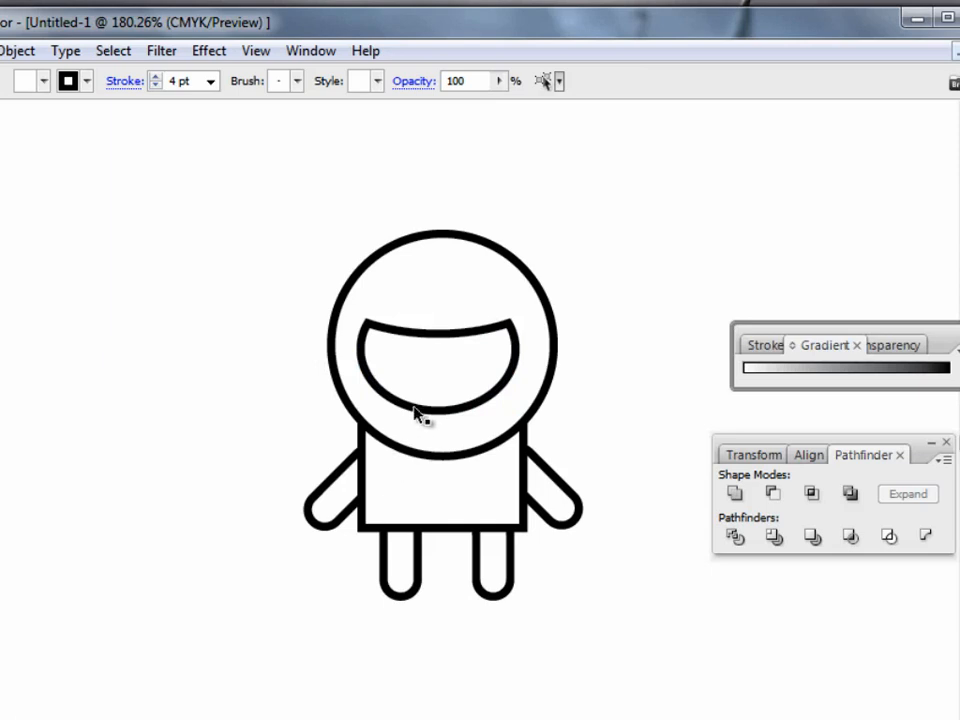
{"action": "left_click", "coordinate": [450, 338]}
{"action": "left_click", "coordinate": [461, 339]}
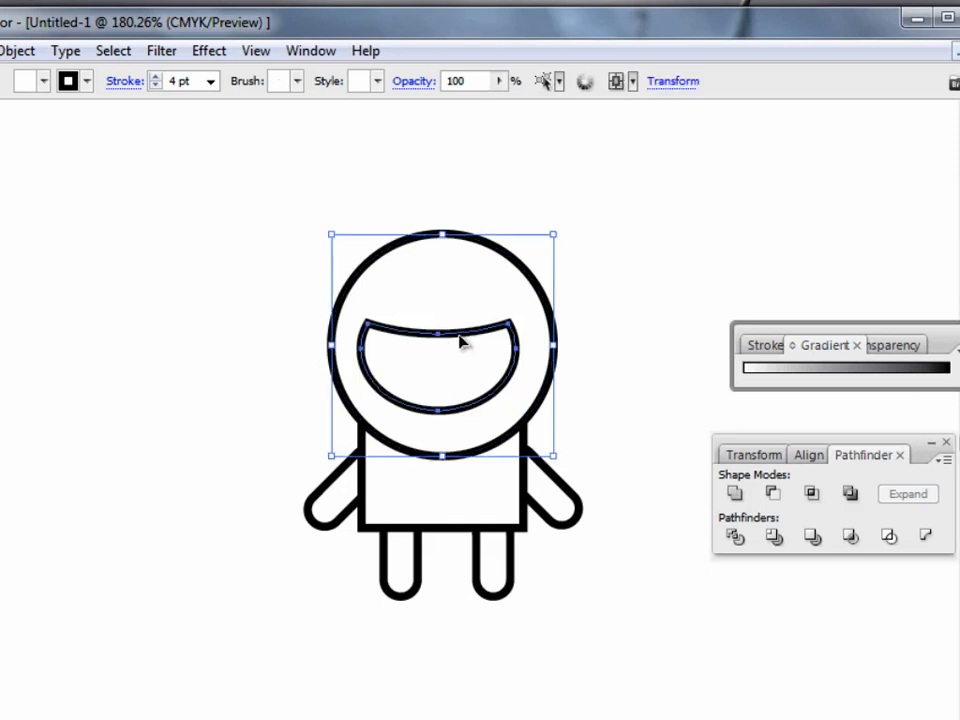
{"action": "left_click_drag", "start_coordinate": [461, 343], "coordinate": [461, 356]}
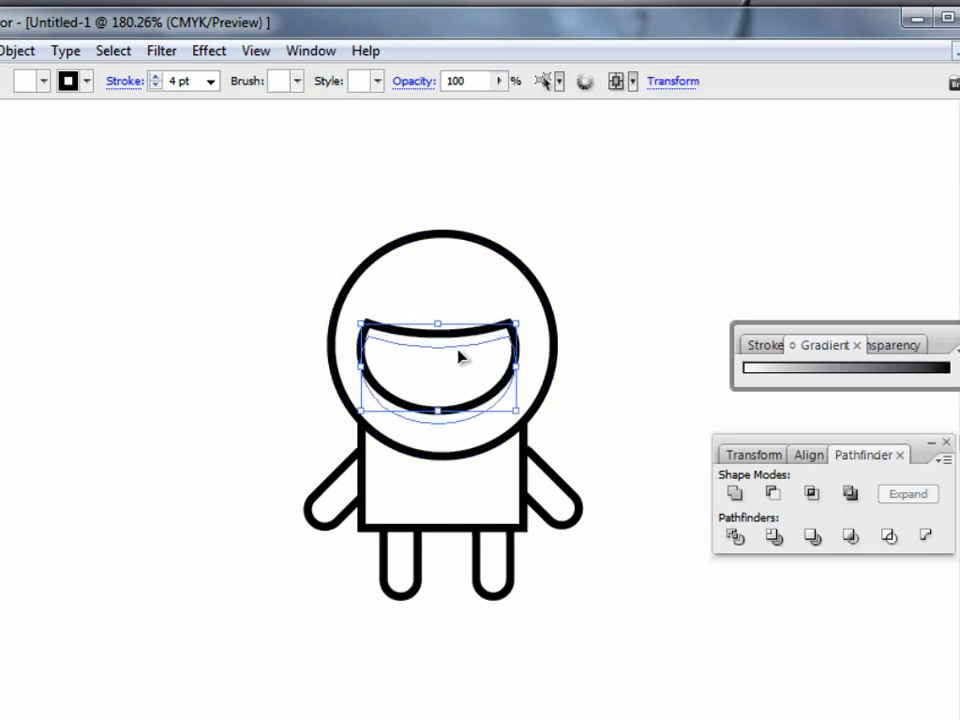
{"action": "left_click", "coordinate": [248, 410]}
{"action": "left_click", "coordinate": [449, 362]}
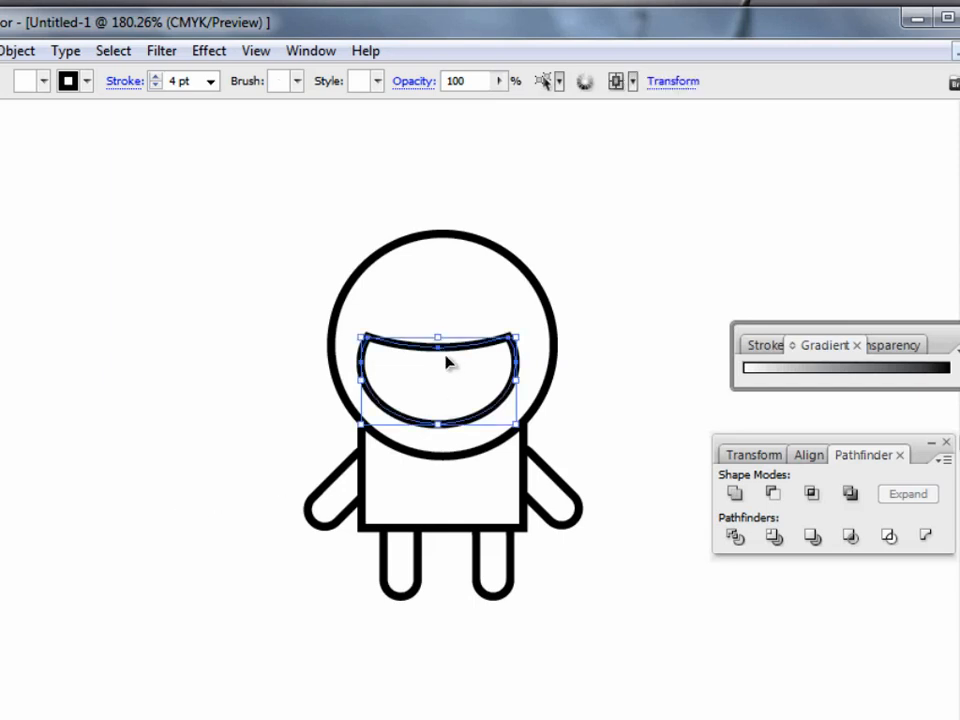
{"action": "left_click_drag", "start_coordinate": [461, 354], "coordinate": [461, 348]}
{"action": "left_click", "coordinate": [218, 455]}
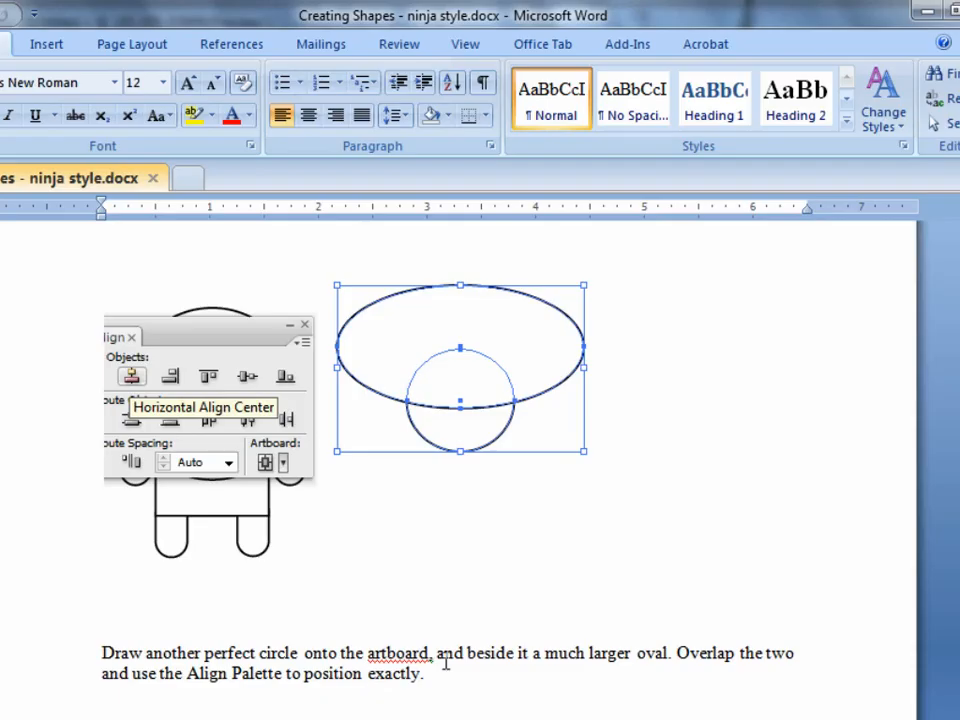
Check the next Word instructions, then draw a tiny circle in Illustrator and place it in the left half of the face opening as an eye.
{"action": "scroll", "coordinate": [446, 666], "scroll_direction": "down", "scroll_amount": 10}
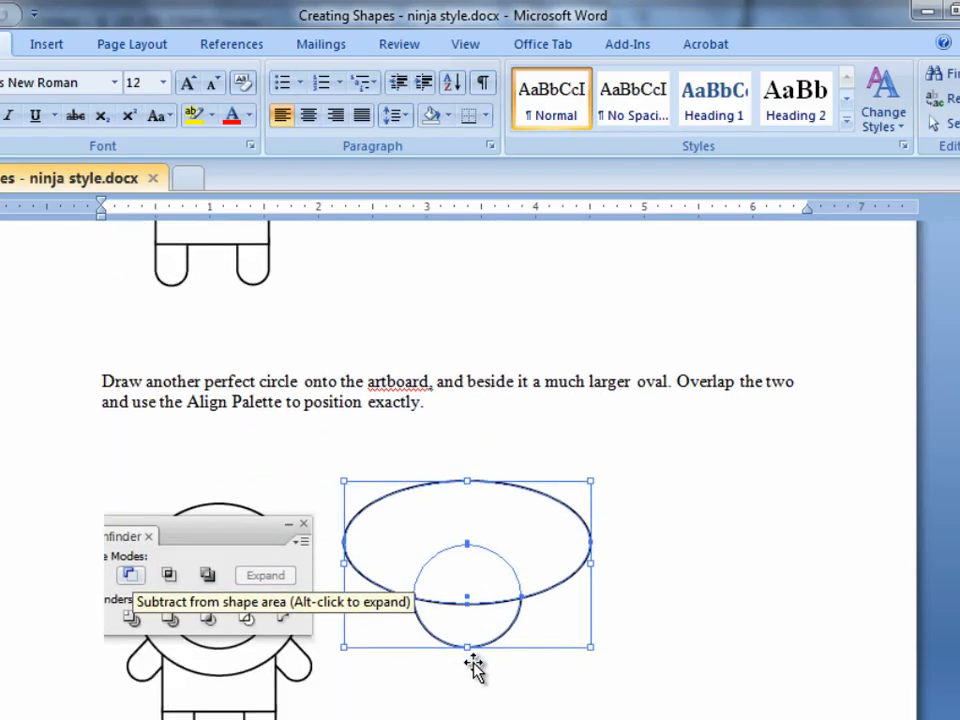
{"action": "scroll", "coordinate": [473, 668], "scroll_direction": "down", "scroll_amount": 12}
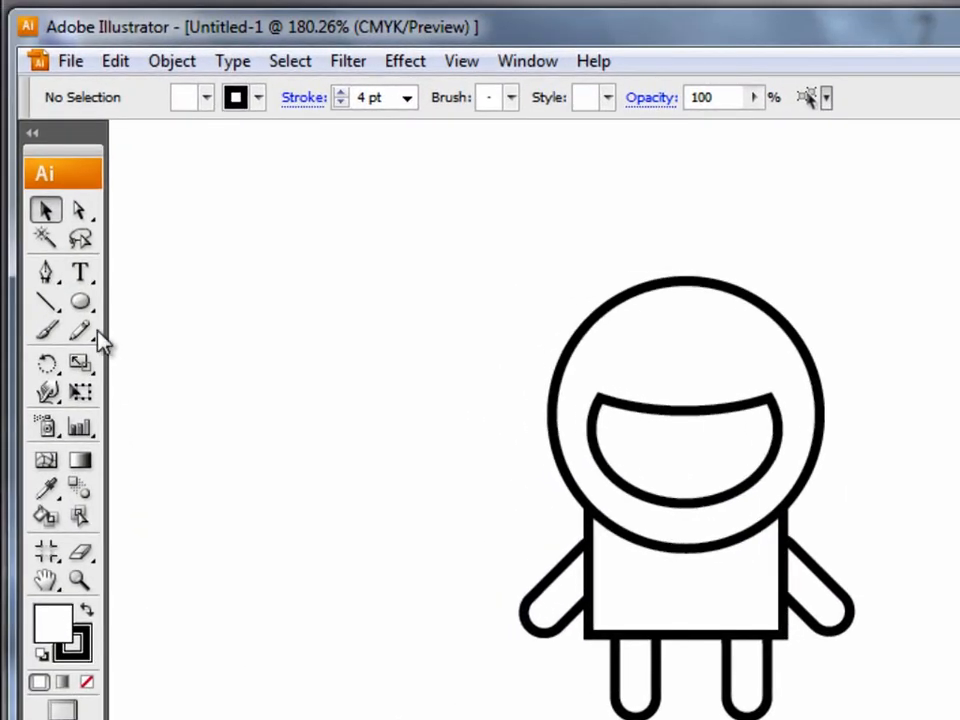
{"action": "left_click", "coordinate": [80, 304]}
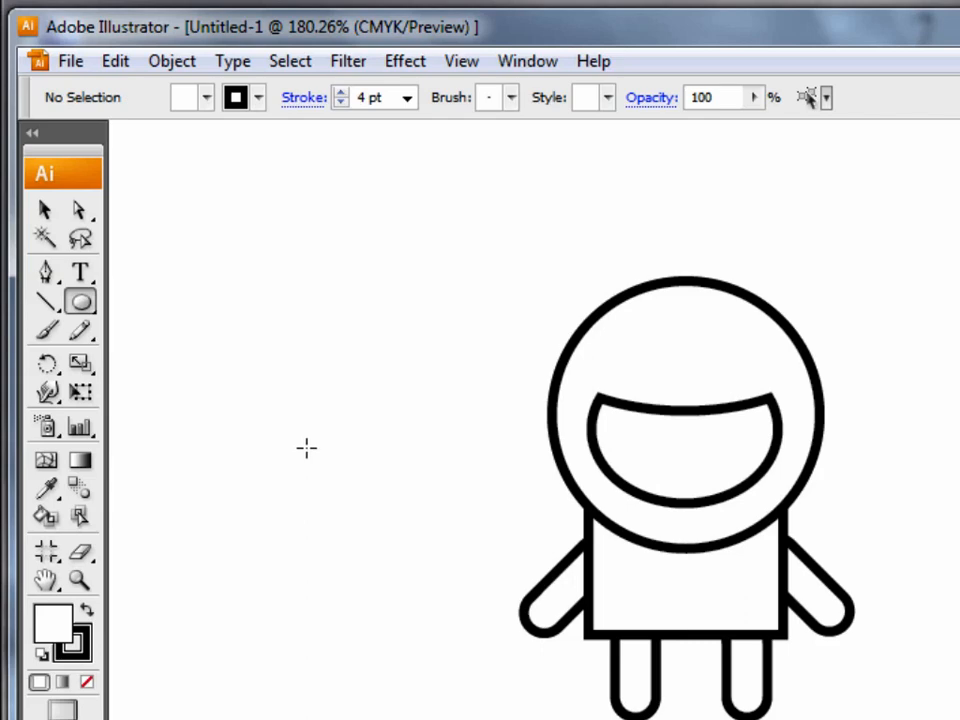
{"action": "left_click_drag", "start_coordinate": [316, 452], "coordinate": [320, 461]}
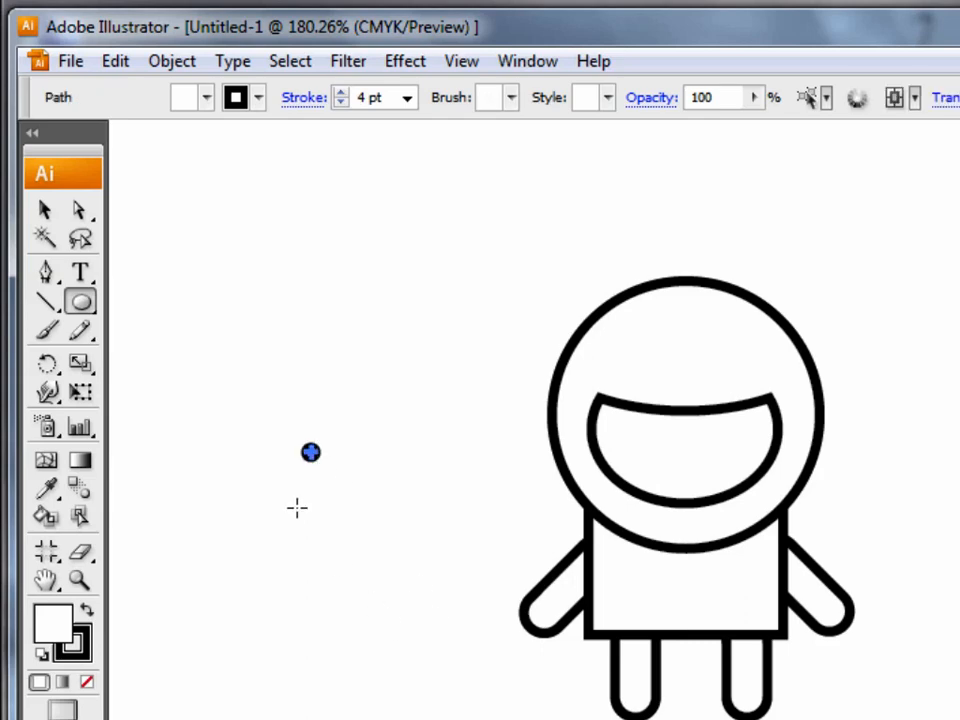
{"action": "left_click", "coordinate": [45, 209]}
{"action": "left_click", "coordinate": [300, 550]}
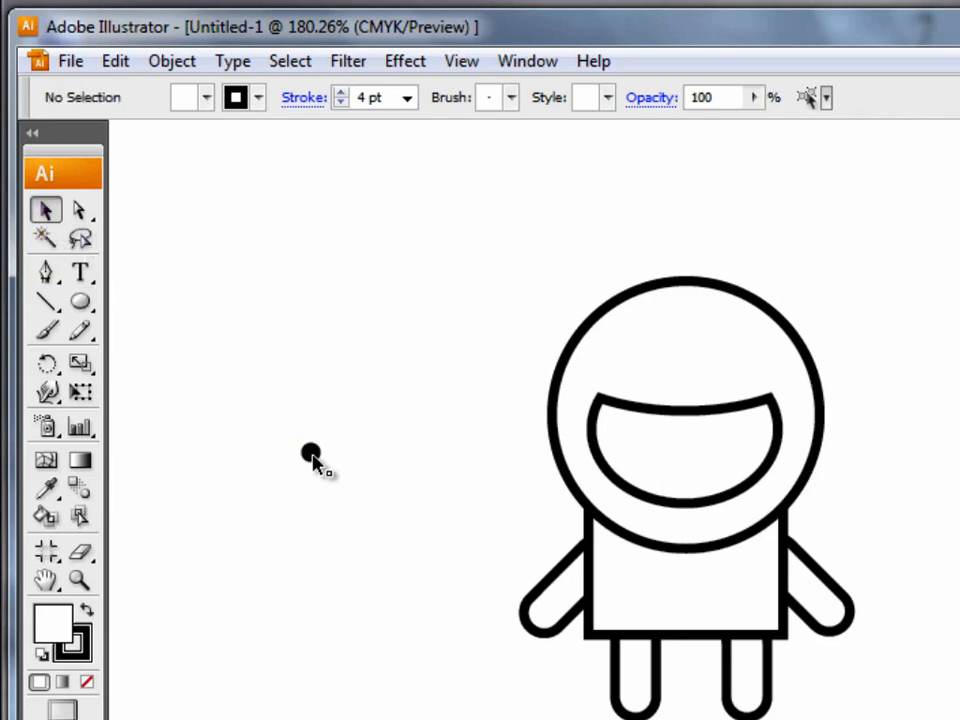
{"action": "left_click_drag", "start_coordinate": [648, 445], "coordinate": [650, 447]}
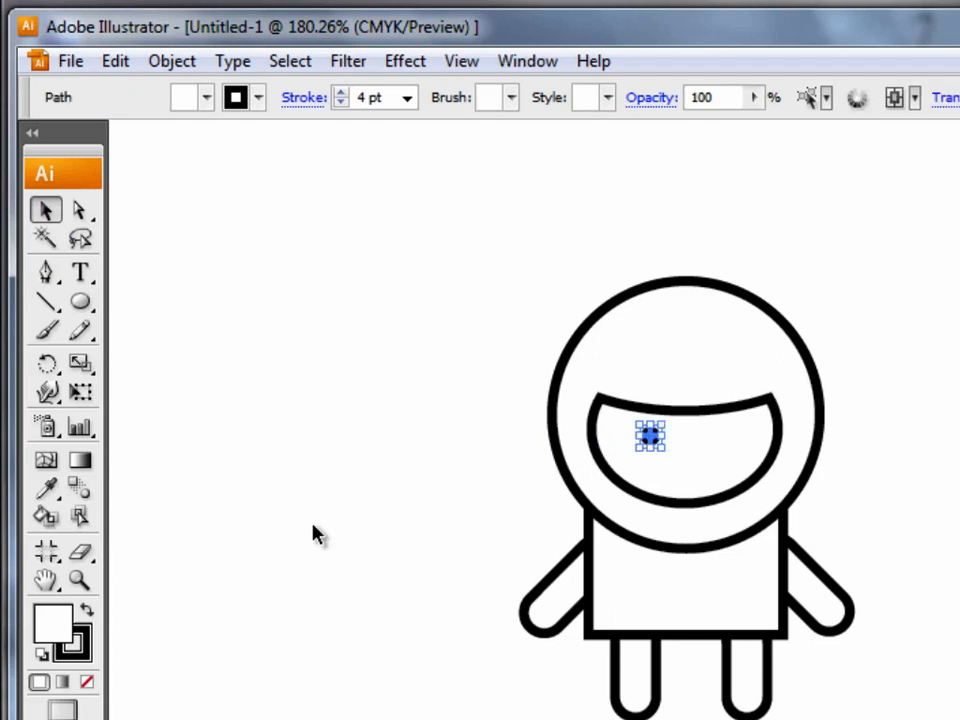
{"action": "left_click", "coordinate": [305, 560]}
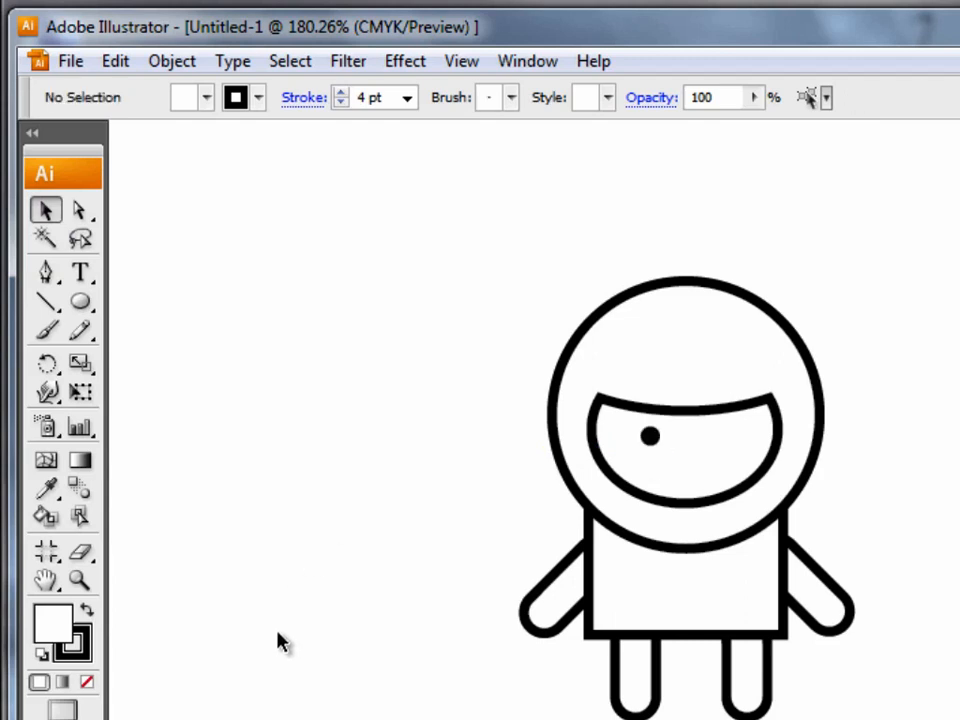
Duplicate the eye and place the copy in the right half of the face opening, level with the first eye.
{"action": "left_click", "coordinate": [650, 438]}
{"action": "key", "text": "ctrl+c"}
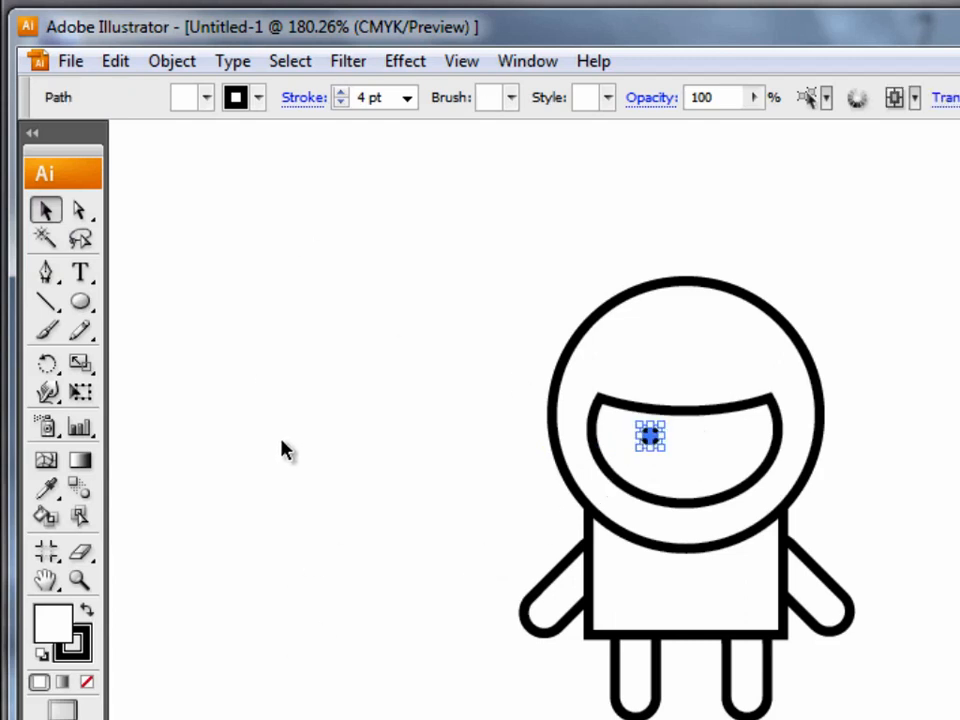
{"action": "left_click", "coordinate": [291, 469]}
{"action": "key", "text": "ctrl+v"}
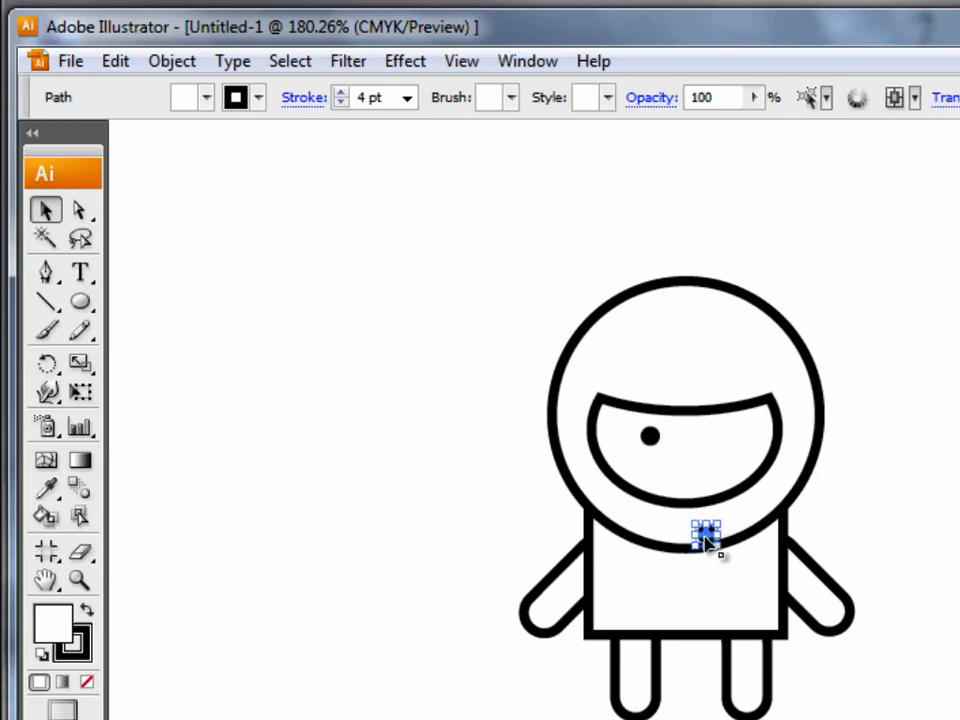
{"action": "left_click_drag", "start_coordinate": [708, 447], "coordinate": [708, 447]}
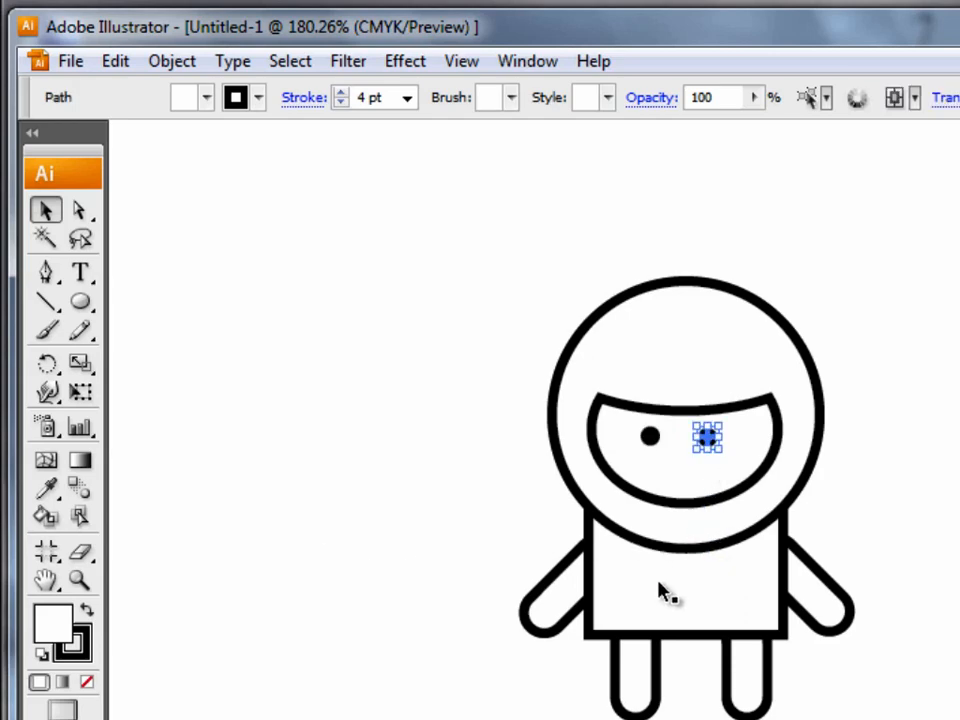
{"action": "left_click", "coordinate": [354, 501]}
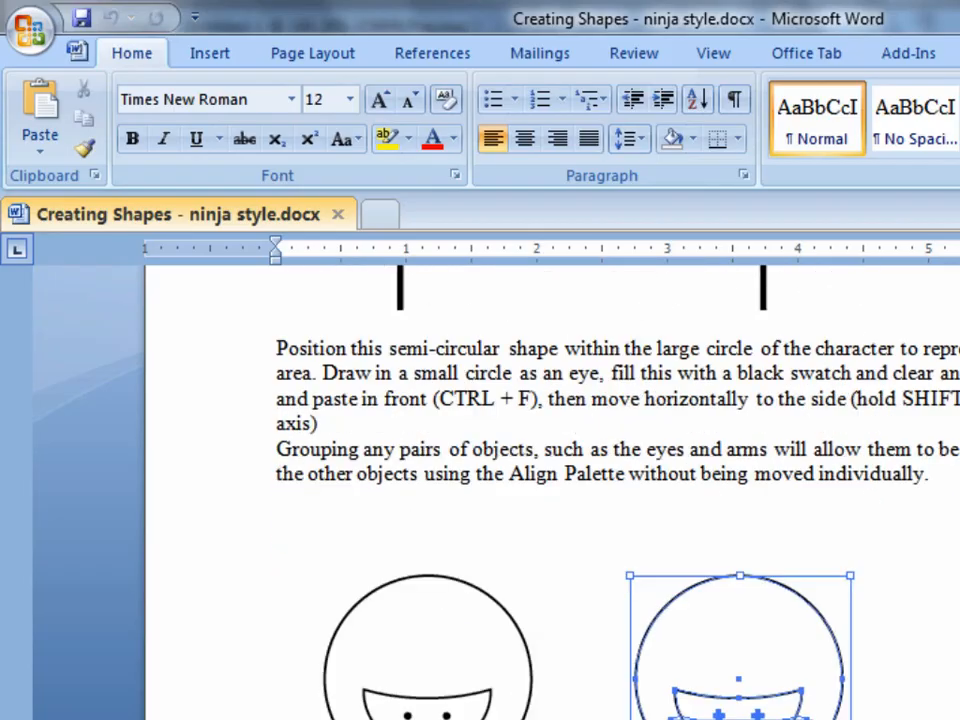
Read the next Word instructions, then return to Illustrator and clear the floating Gradient and Pathfinder palettes off the canvas.
{"action": "scroll", "coordinate": [619, 686], "scroll_direction": "down", "scroll_amount": 10}
{"action": "scroll", "coordinate": [480, 525], "scroll_direction": "down", "scroll_amount": 5}
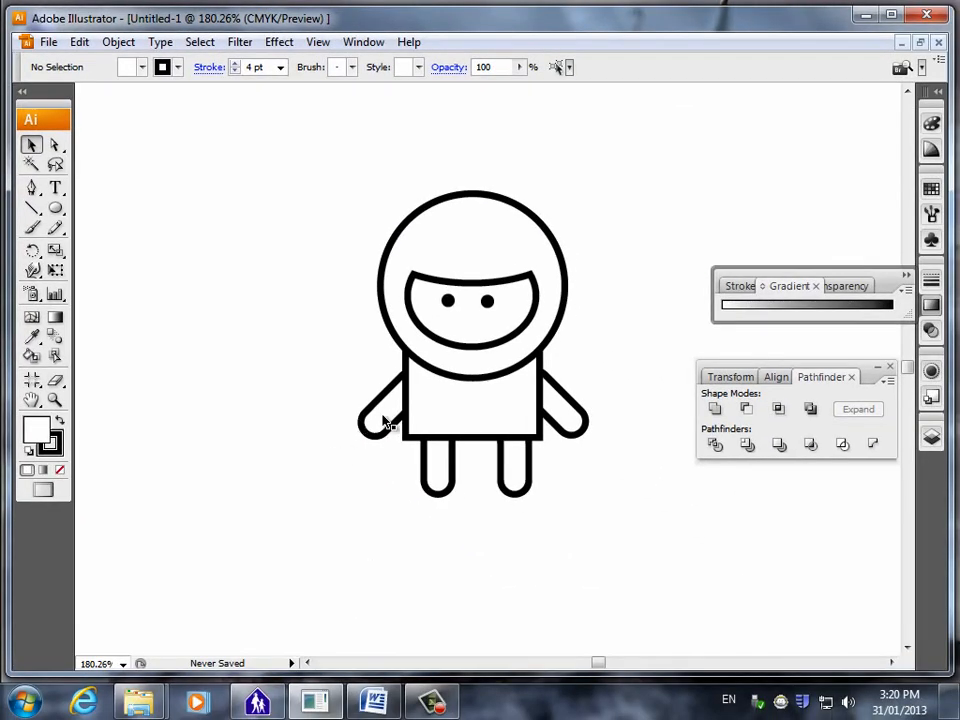
{"action": "left_click", "coordinate": [383, 421]}
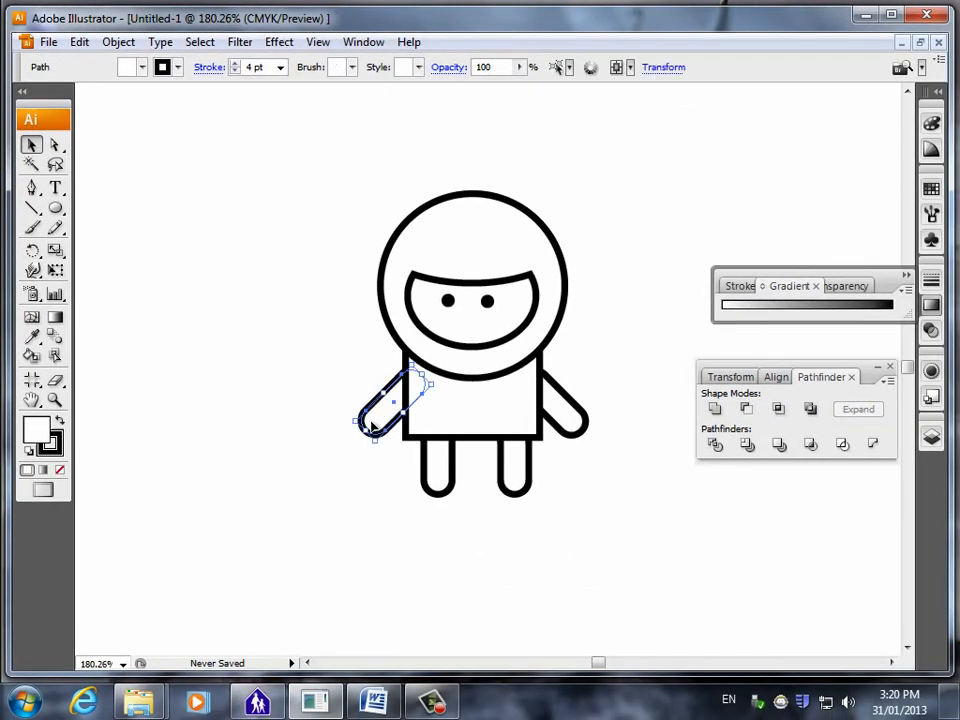
{"action": "left_click", "coordinate": [330, 553]}
{"action": "left_click", "coordinate": [560, 410]}
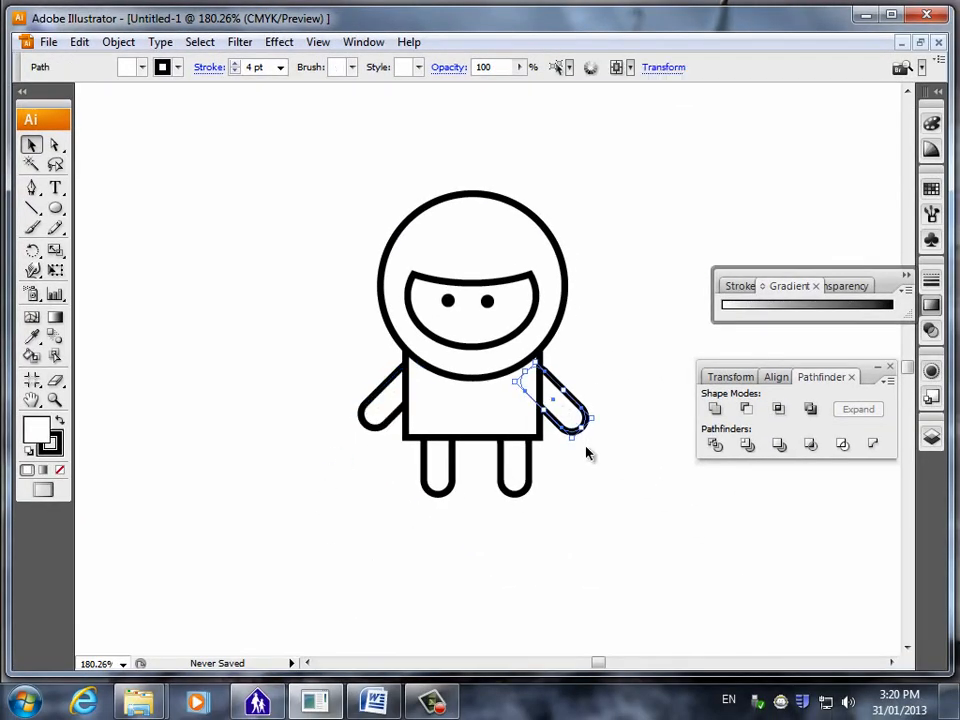
{"action": "left_click", "coordinate": [543, 626]}
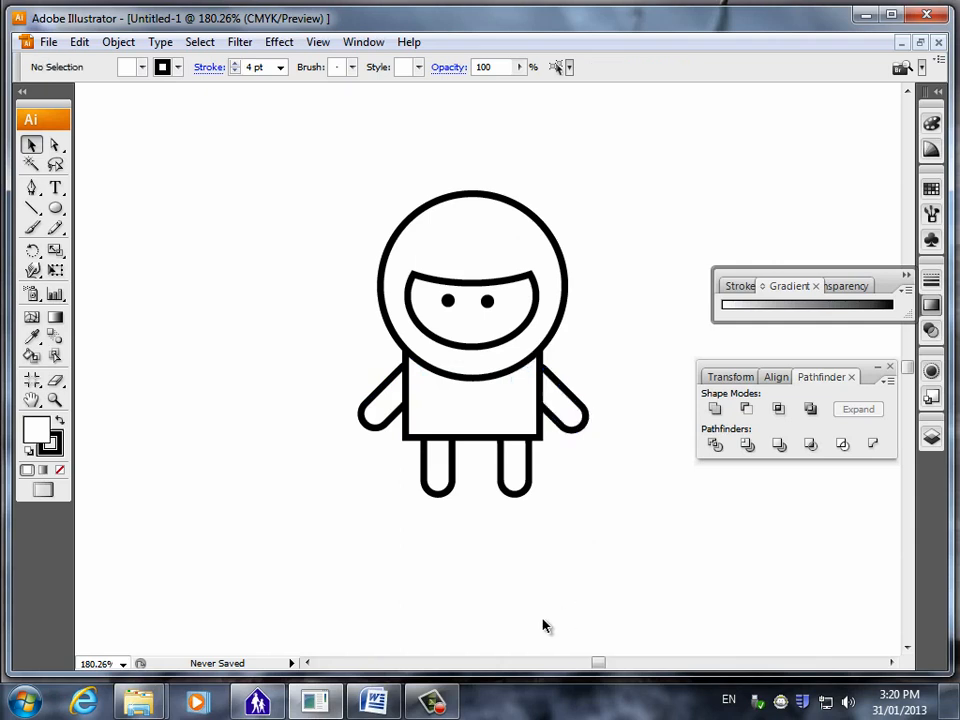
{"action": "left_click", "coordinate": [906, 276]}
{"action": "left_click", "coordinate": [889, 366]}
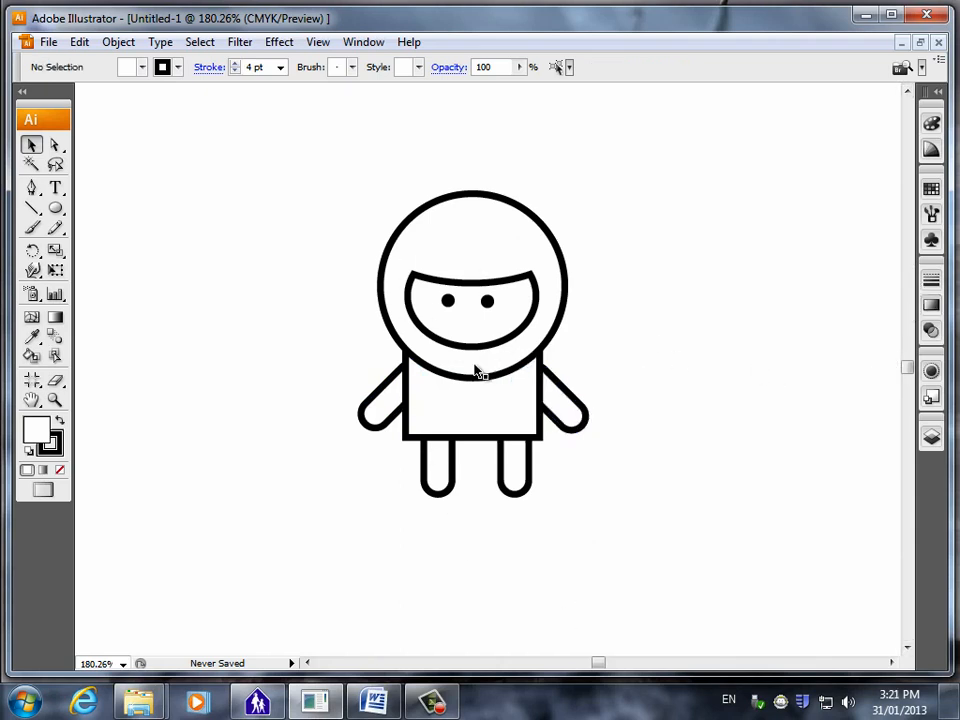
Duplicate the whole character and place the copy on the empty canvas to the upper right of the original.
{"action": "left_click", "coordinate": [570, 408]}
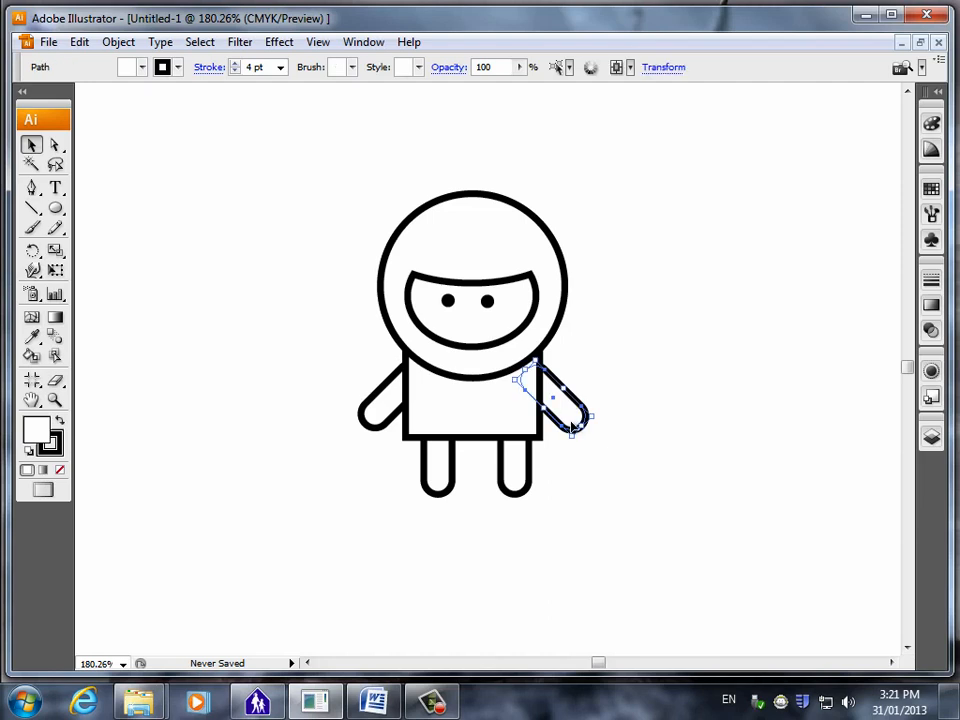
{"action": "left_click", "coordinate": [236, 388]}
{"action": "left_click_drag", "start_coordinate": [218, 157], "coordinate": [655, 588]}
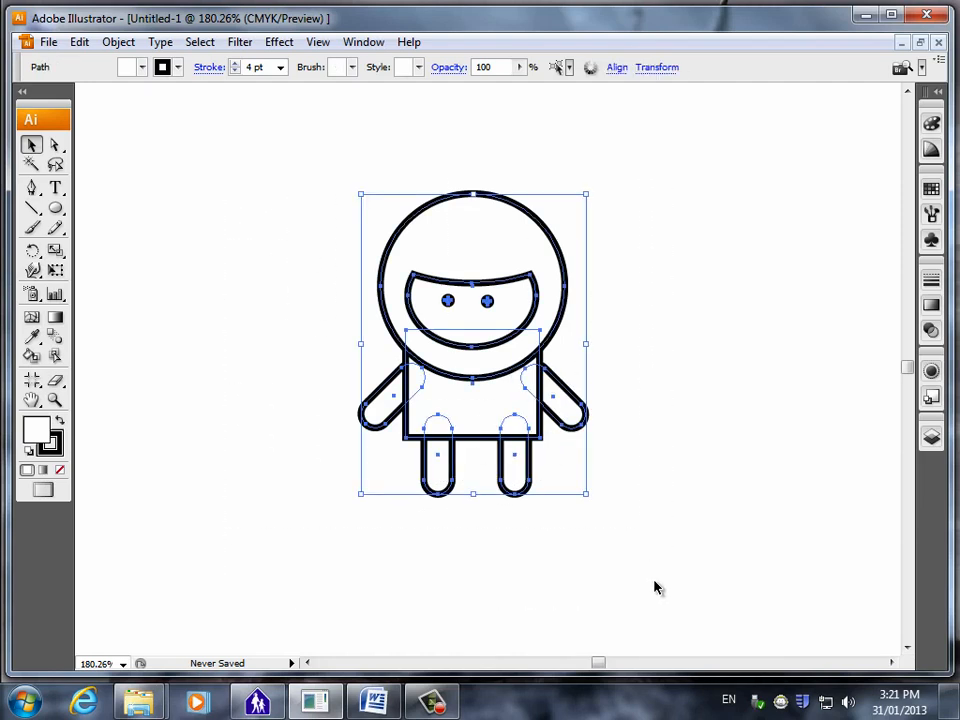
{"action": "left_click", "coordinate": [672, 455]}
{"action": "key", "text": "ctrl+v"}
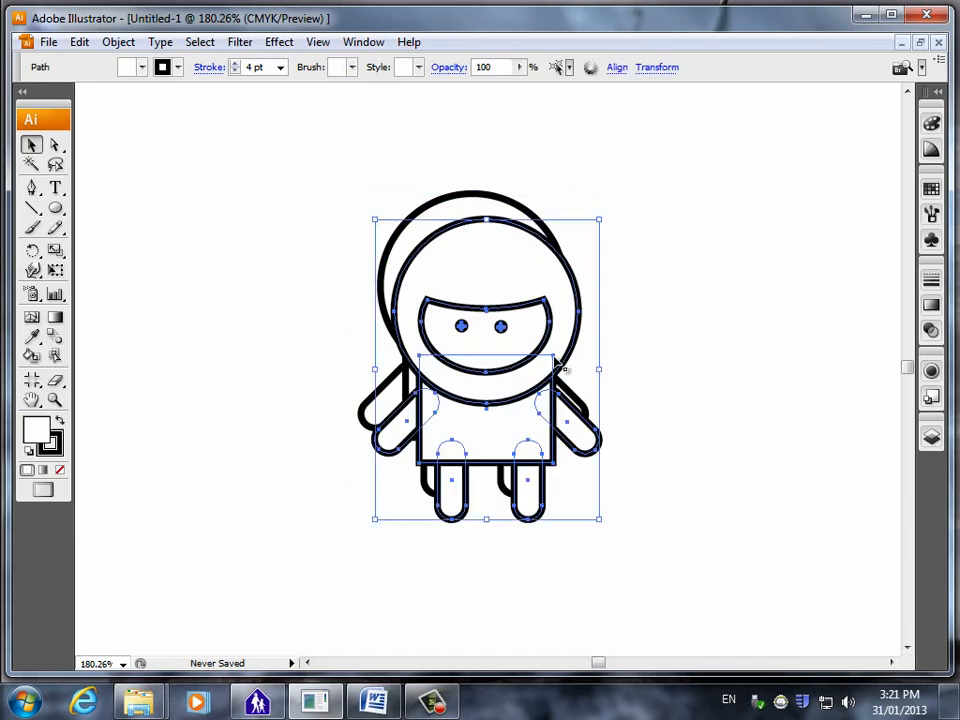
{"action": "left_click_drag", "start_coordinate": [572, 345], "coordinate": [853, 230]}
{"action": "left_click_drag", "start_coordinate": [773, 199], "coordinate": [720, 194]}
{"action": "left_click", "coordinate": [490, 487]}
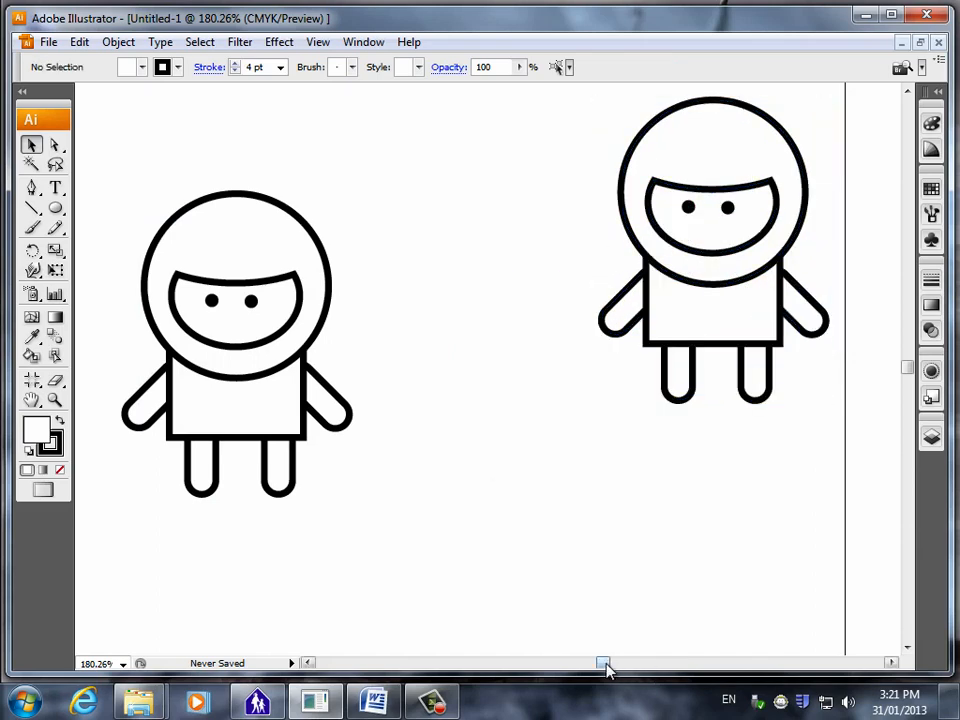
Combine the original character's torso, both arms and both legs using Pathfinder's Add to Shape Area, then move the Pathfinder palette clear of the figure.
{"action": "left_click_drag", "start_coordinate": [605, 668], "coordinate": [595, 668]}
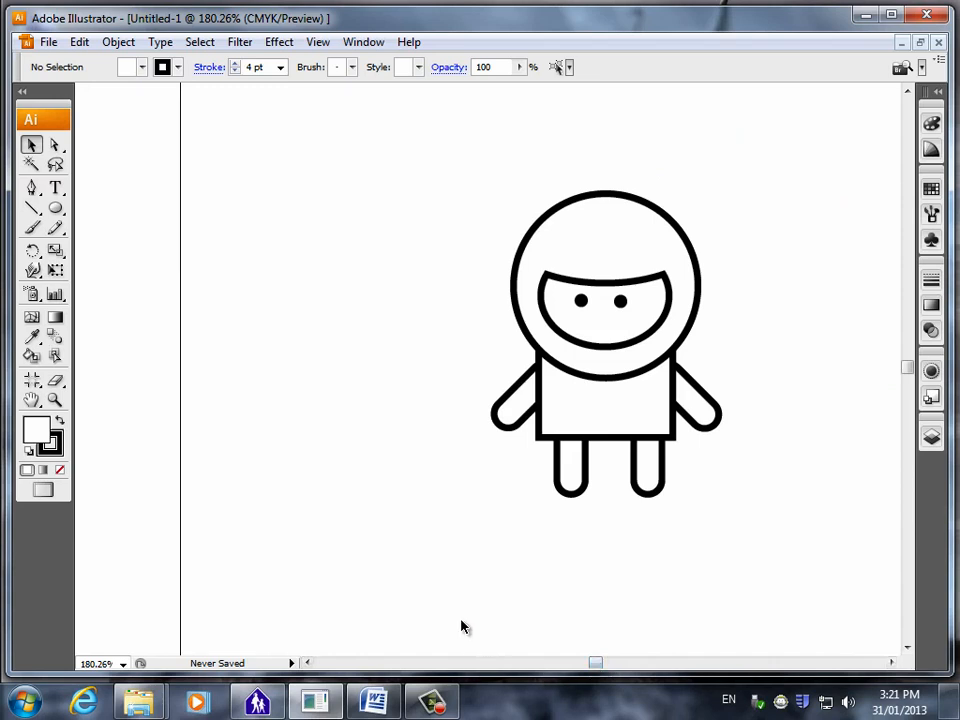
{"action": "left_click", "coordinate": [515, 400]}
{"action": "left_click", "coordinate": [615, 432], "text": "shift"}
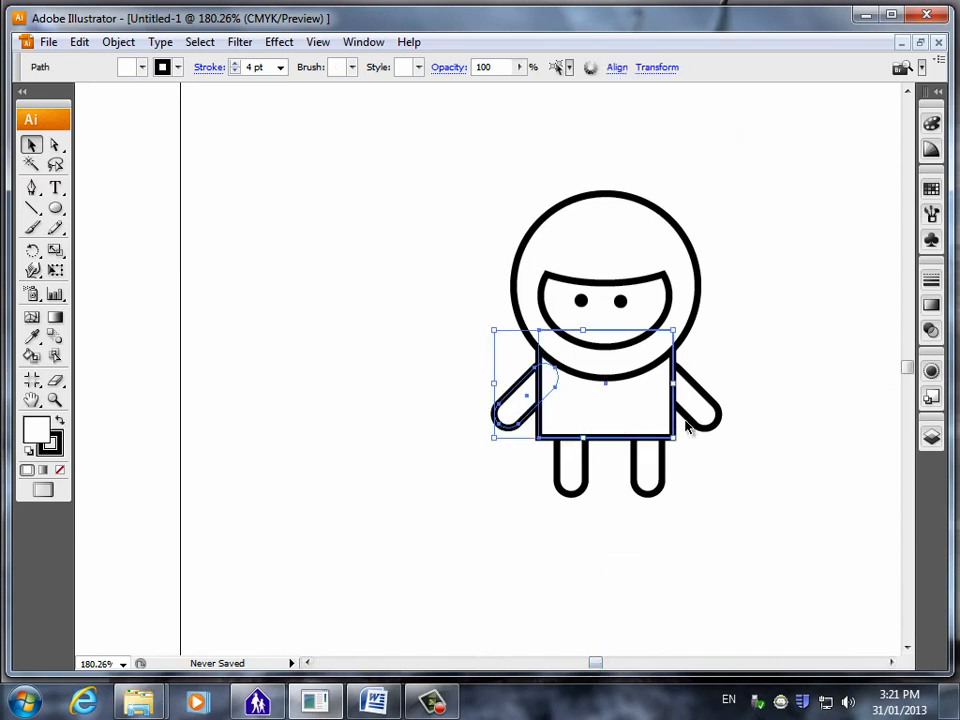
{"action": "left_click", "coordinate": [690, 420], "text": "shift"}
{"action": "left_click", "coordinate": [658, 470], "text": "shift"}
{"action": "left_click", "coordinate": [576, 490], "text": "shift"}
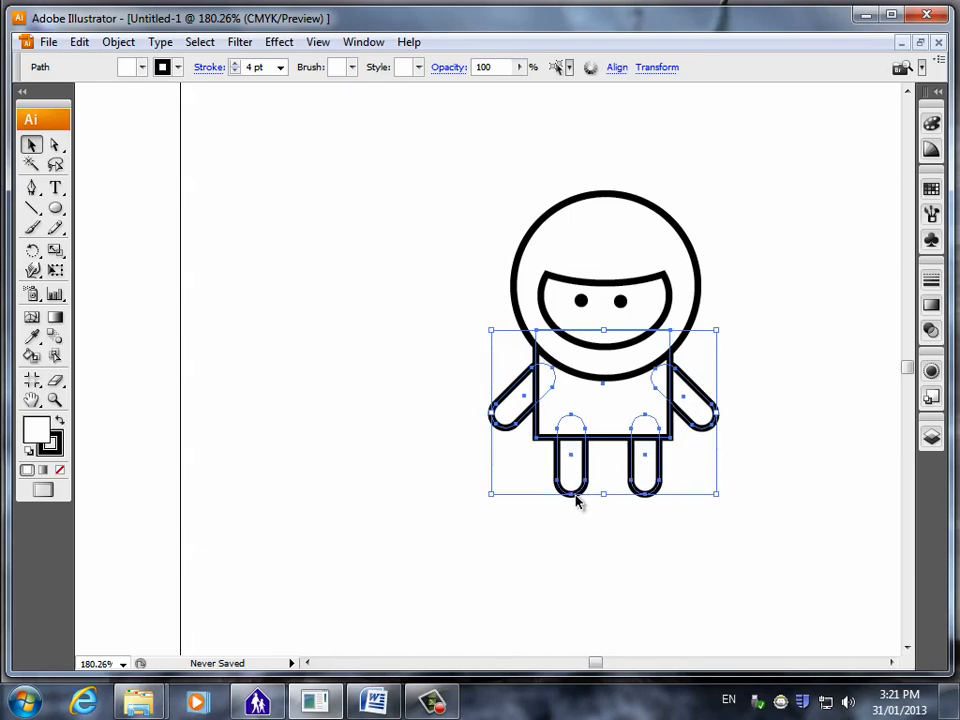
{"action": "left_click", "coordinate": [378, 42]}
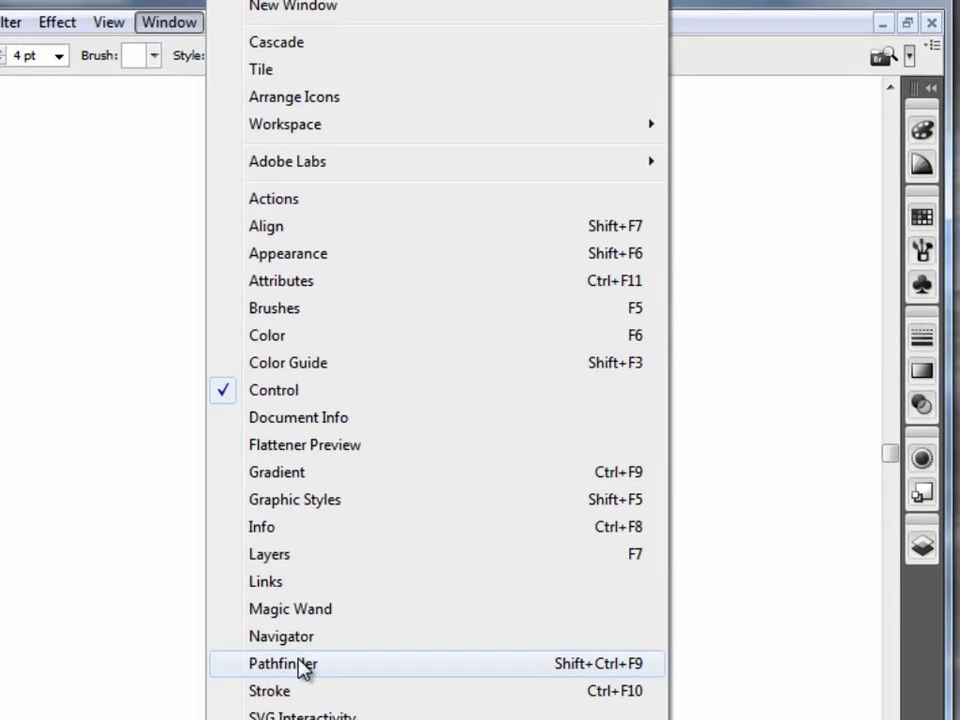
{"action": "left_click", "coordinate": [452, 526]}
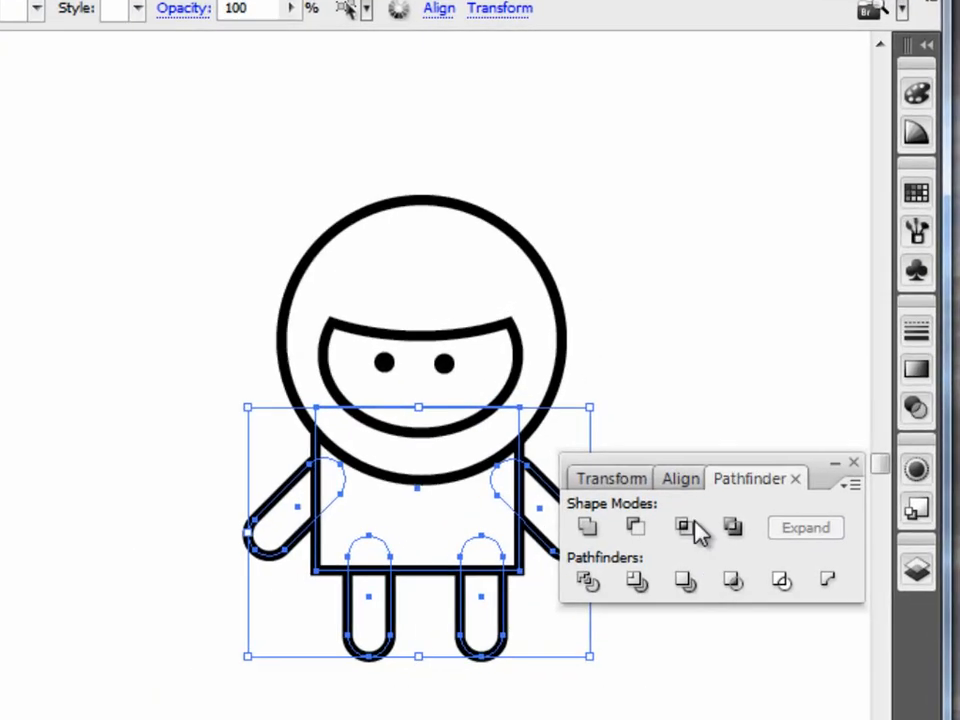
{"action": "left_click", "coordinate": [528, 503]}
{"action": "left_click", "coordinate": [366, 717]}
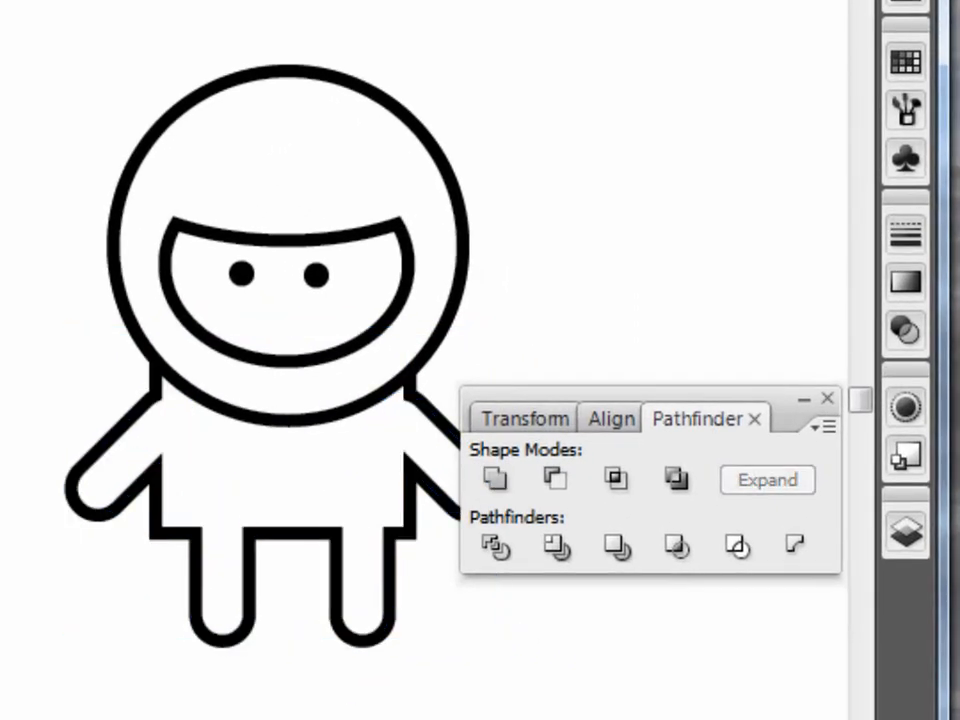
{"action": "left_click_drag", "start_coordinate": [764, 404], "coordinate": [784, 634]}
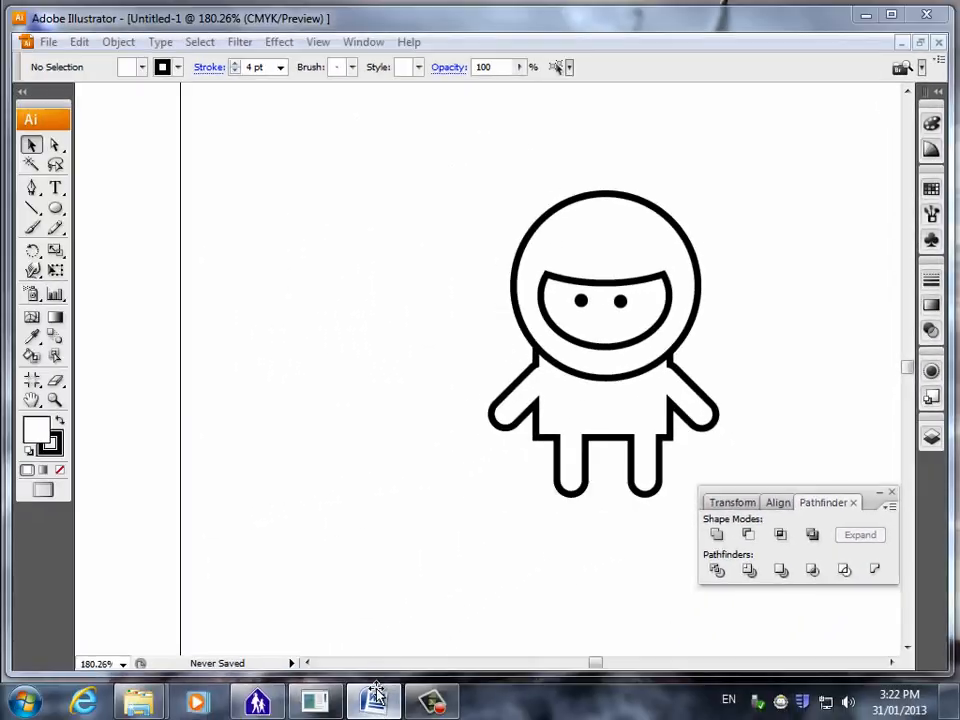
Check the Word instructions on merging and colouring the body, then expand the combined torso and limbs into a single path.
{"action": "left_click", "coordinate": [375, 695]}
{"action": "scroll", "coordinate": [410, 490], "scroll_direction": "down", "scroll_amount": 3}
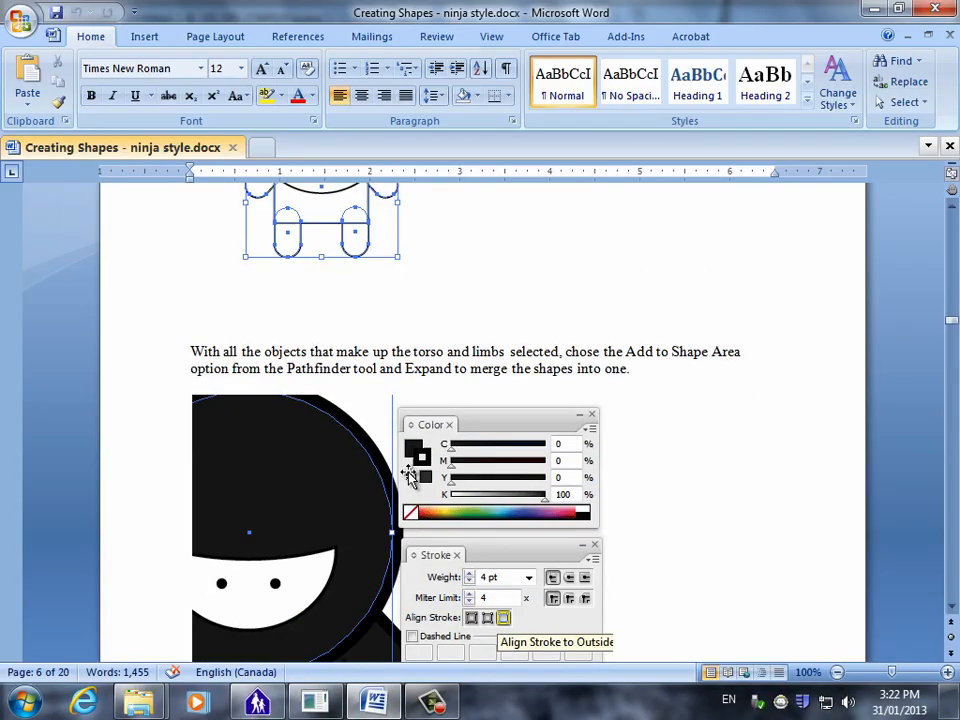
{"action": "scroll", "coordinate": [410, 478], "scroll_direction": "down", "scroll_amount": 3}
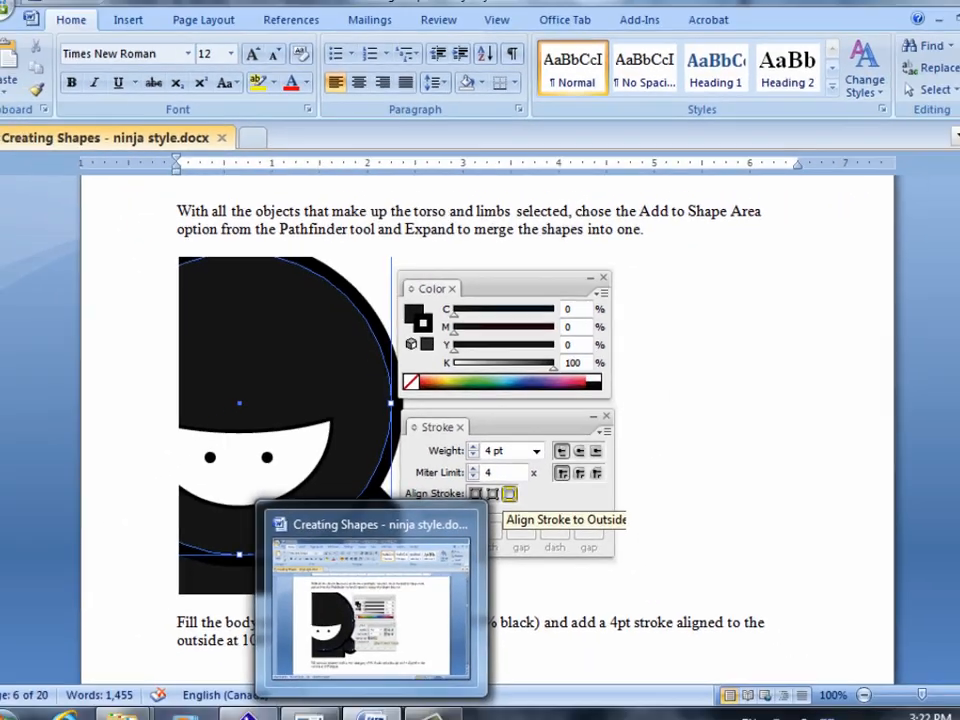
{"action": "left_click", "coordinate": [385, 705]}
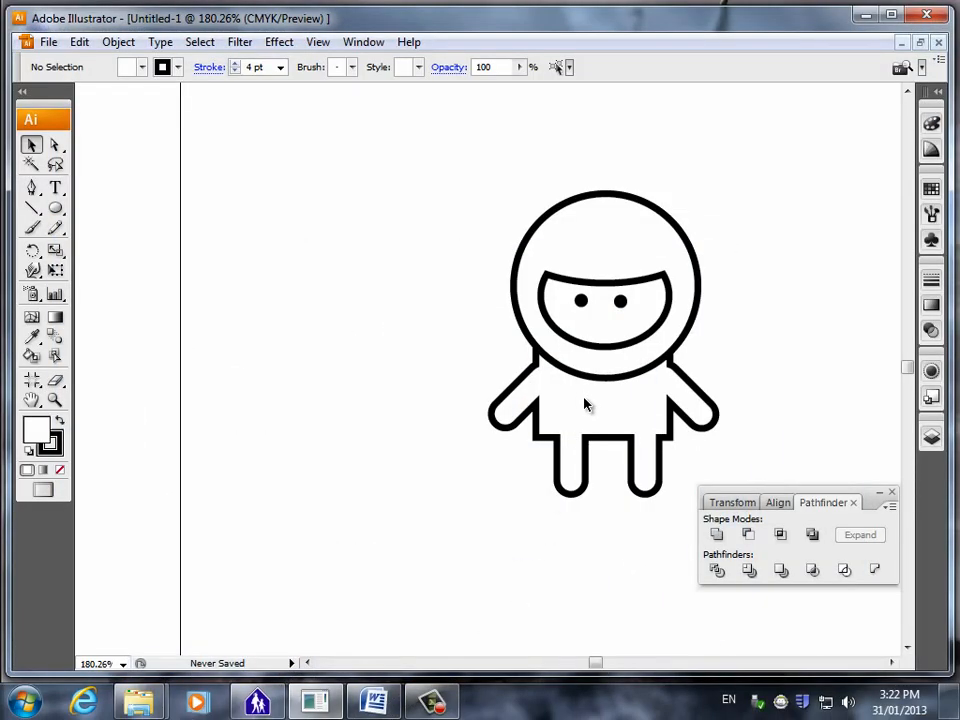
{"action": "left_click", "coordinate": [585, 403]}
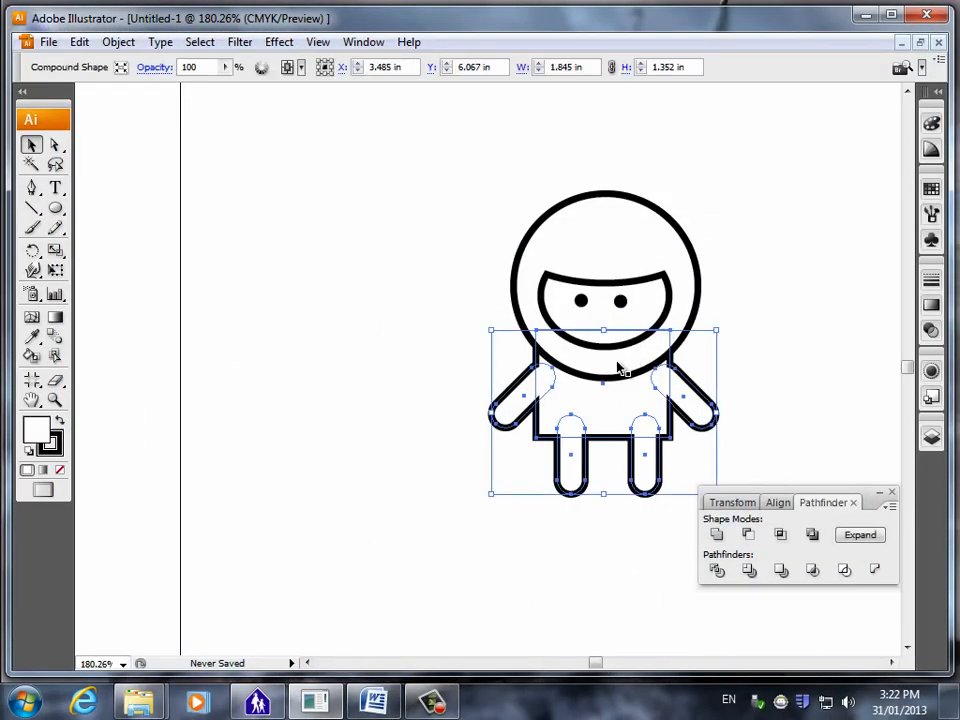
{"action": "left_click", "coordinate": [862, 538]}
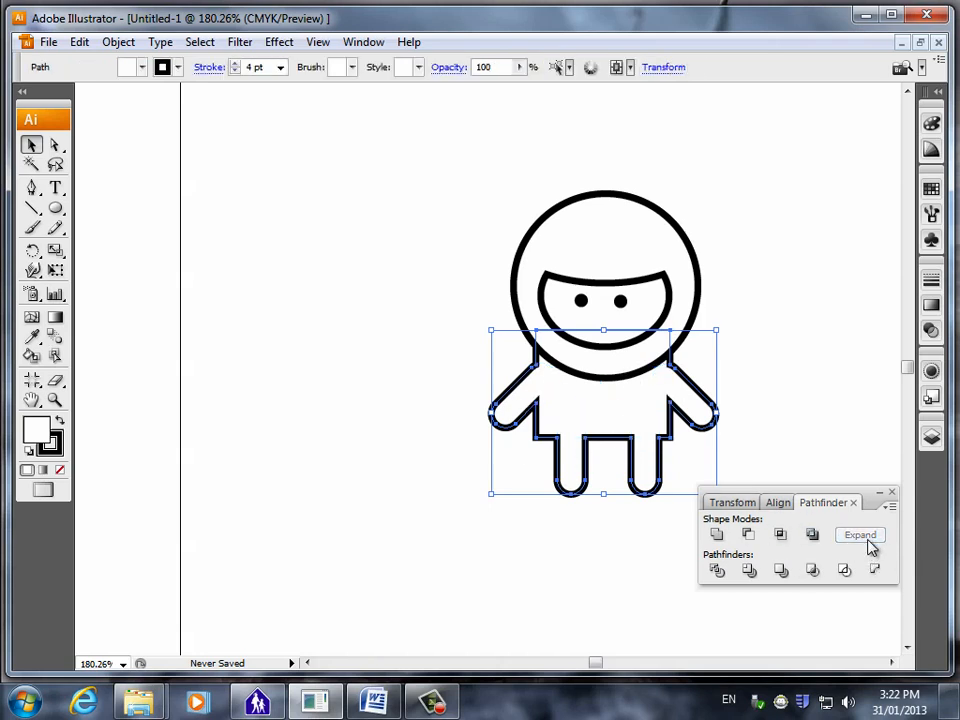
{"action": "left_click", "coordinate": [800, 416]}
Fill the merged body shape with the red colour E55555 and deselect it.
{"action": "left_click", "coordinate": [623, 447]}
{"action": "double_click", "coordinate": [38, 432]}
{"action": "left_click", "coordinate": [394, 254]}
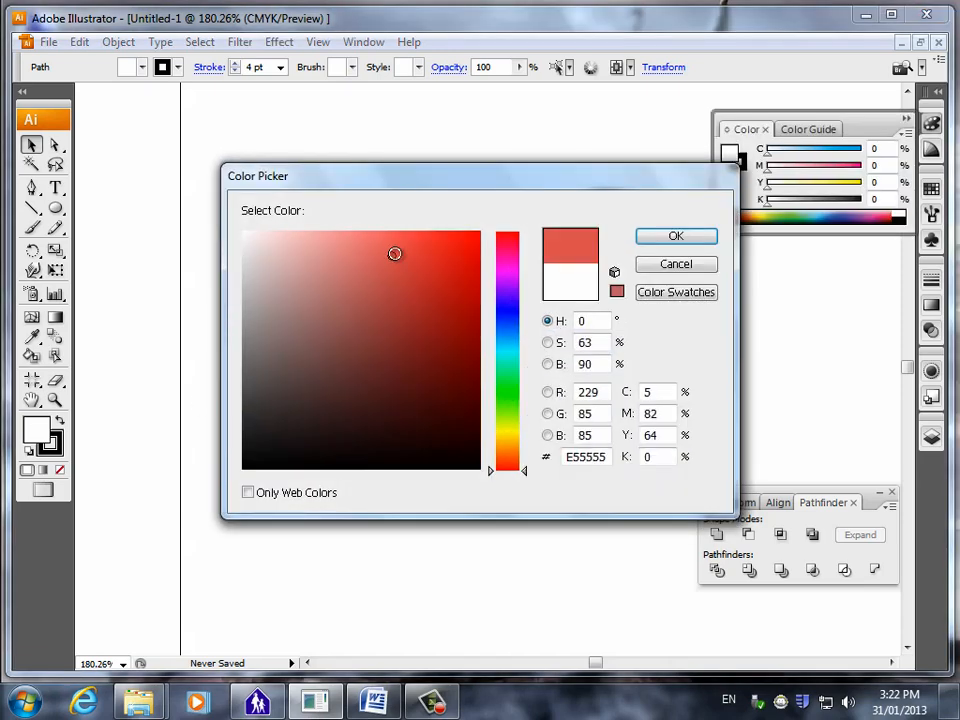
{"action": "left_click", "coordinate": [679, 243]}
{"action": "left_click", "coordinate": [306, 476]}
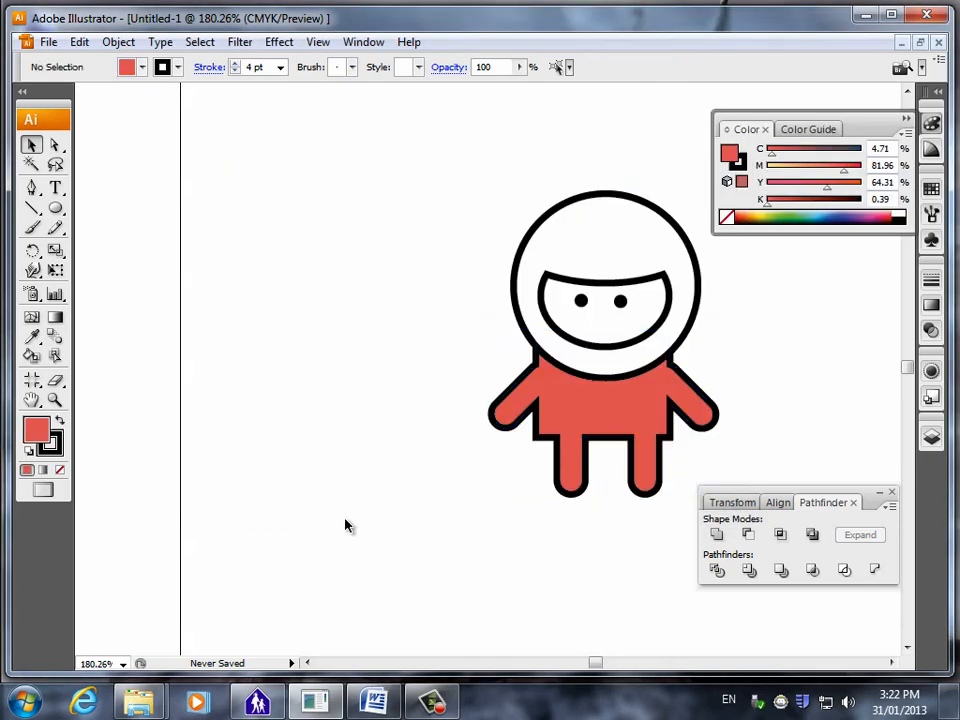
Set the body's fill to grey with C 0, M 0, Y 0 and K 68.
{"action": "left_click", "coordinate": [599, 400]}
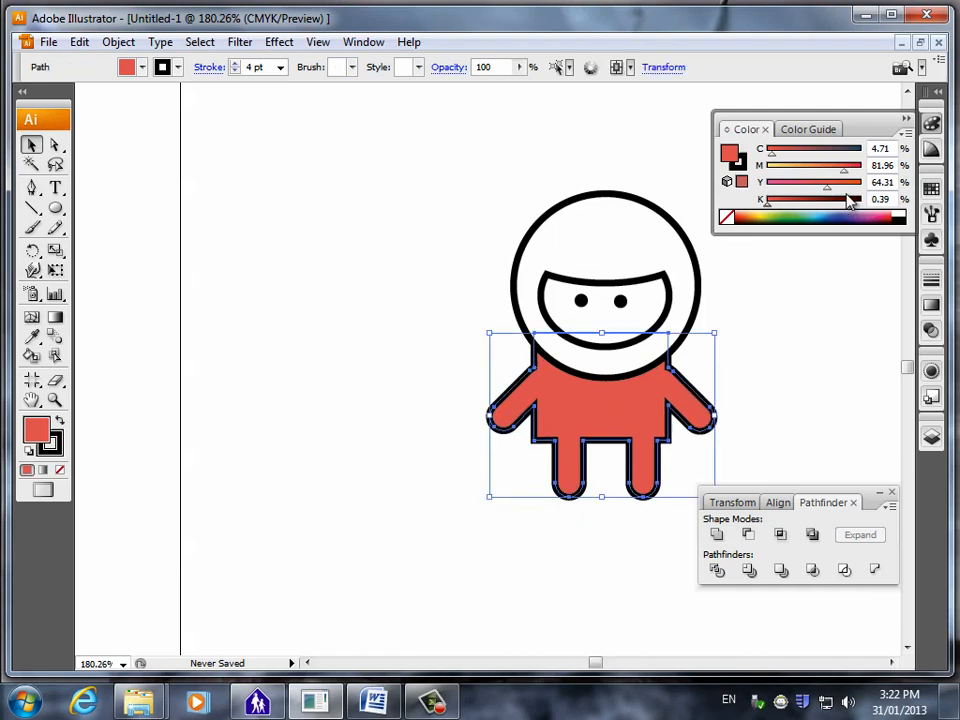
{"action": "left_click_drag", "start_coordinate": [833, 193], "coordinate": [766, 191]}
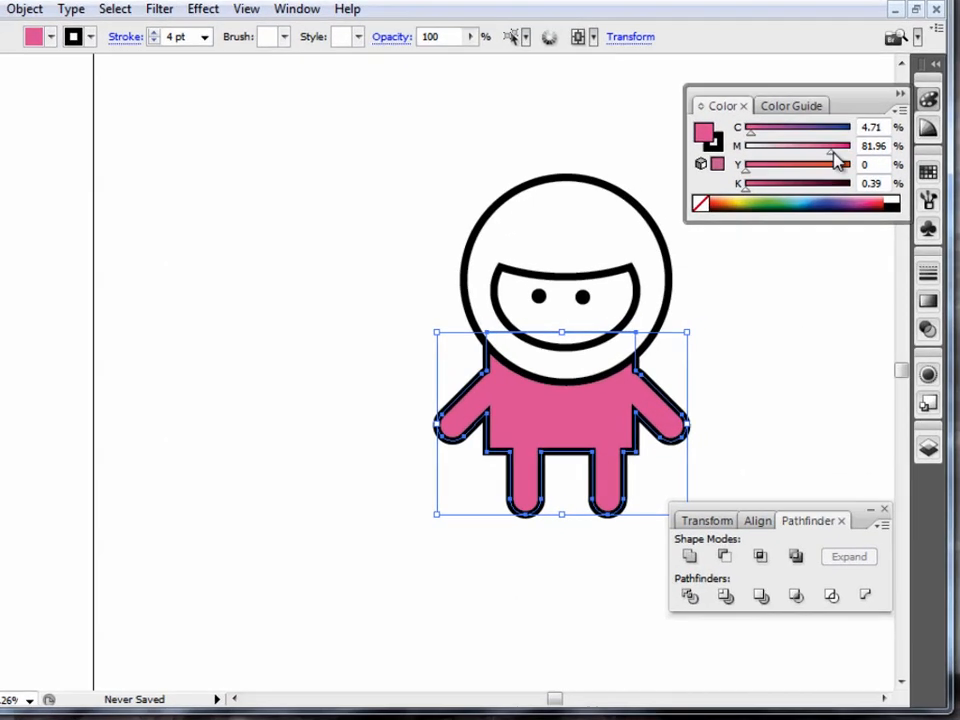
{"action": "left_click_drag", "start_coordinate": [849, 172], "coordinate": [771, 165]}
{"action": "left_click_drag", "start_coordinate": [702, 90], "coordinate": [699, 103]}
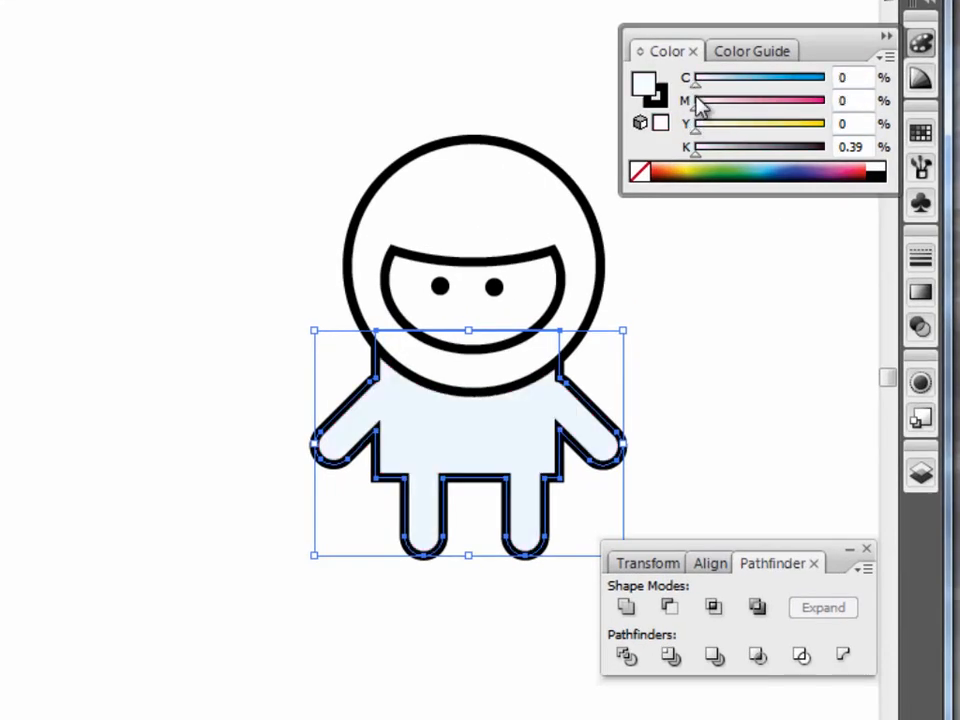
{"action": "left_click_drag", "start_coordinate": [696, 150], "coordinate": [786, 156]}
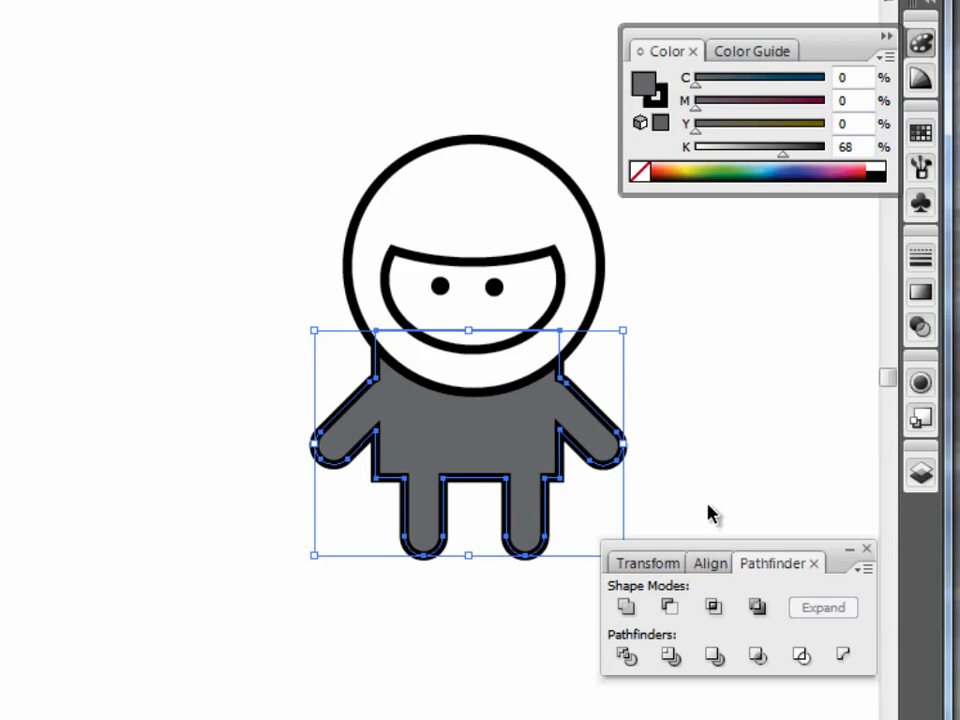
Examine the body's stroke and fill attributes in Appearance with Pathfinder moved clear, and open the fill colour for editing.
{"action": "left_click", "coordinate": [921, 384]}
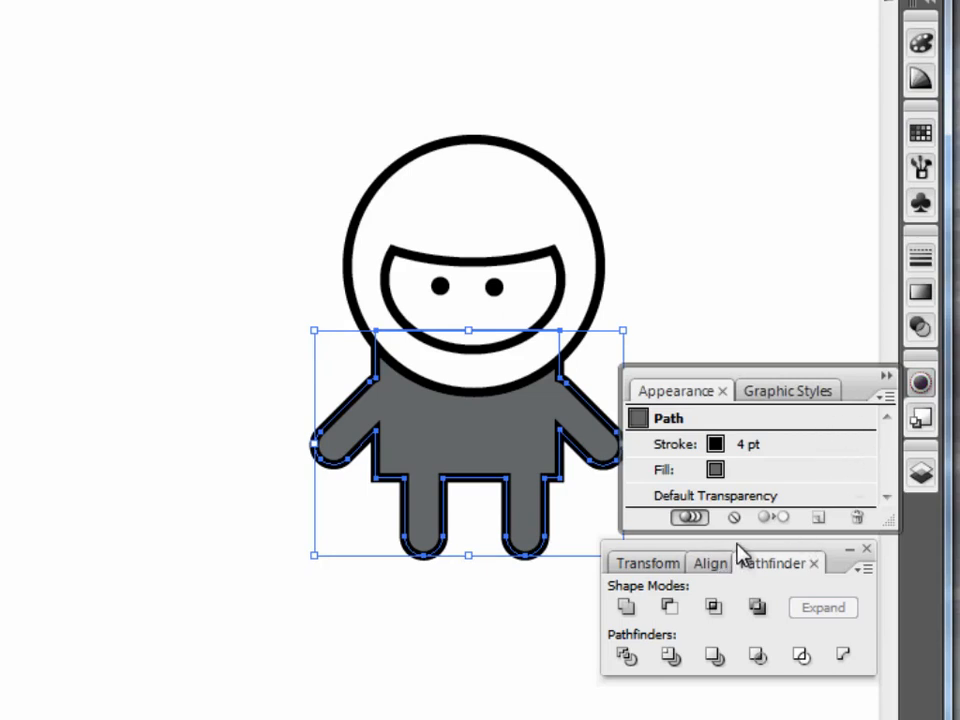
{"action": "left_click_drag", "start_coordinate": [745, 555], "coordinate": [782, 588]}
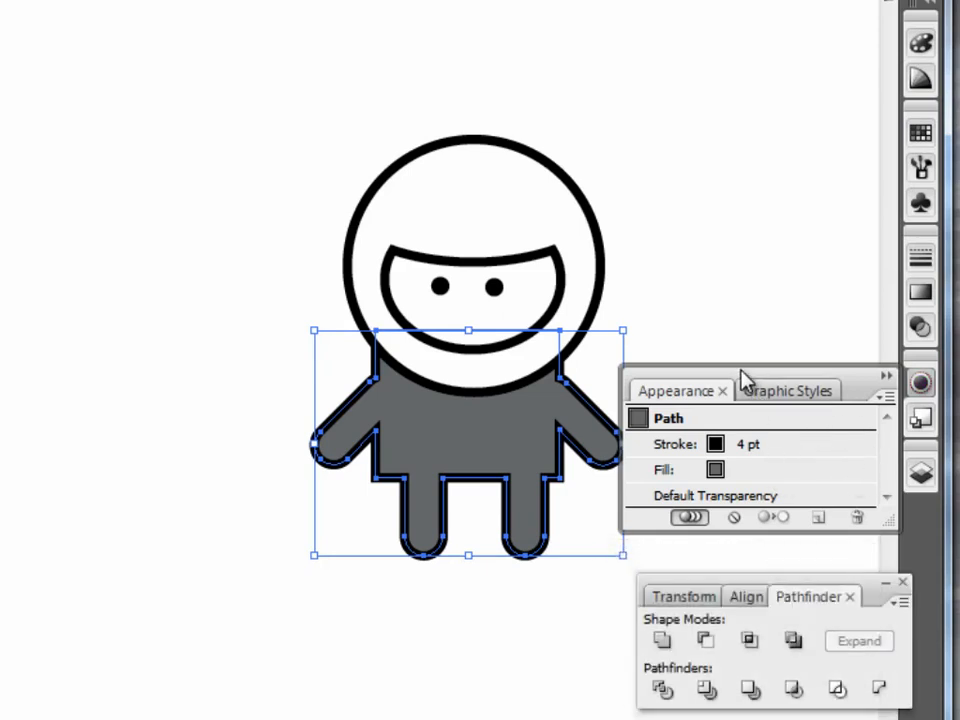
{"action": "left_click", "coordinate": [740, 470]}
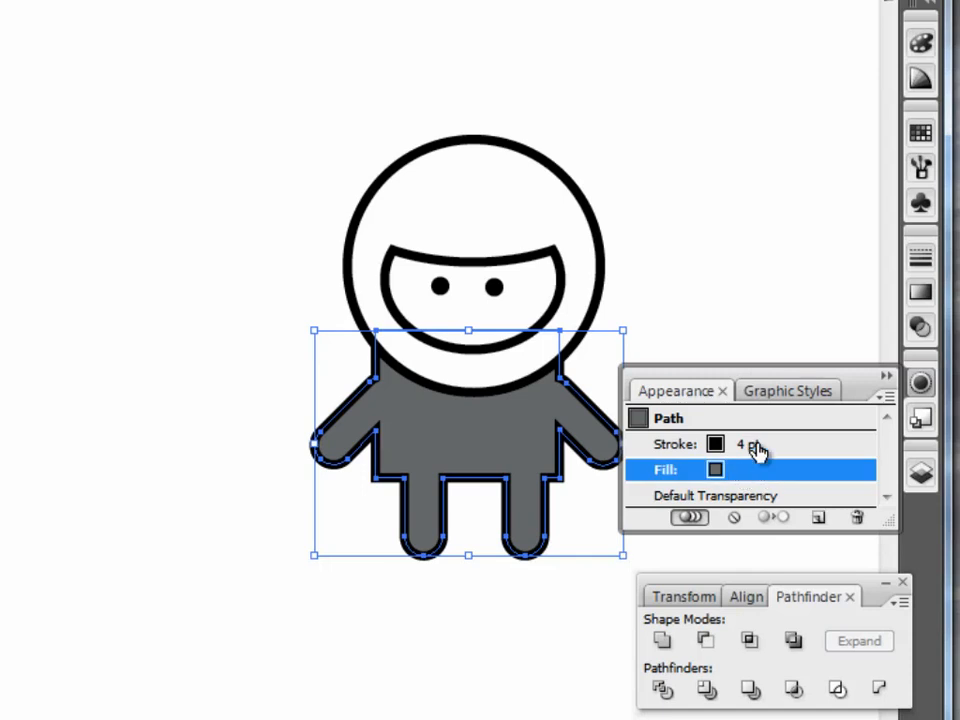
{"action": "left_click", "coordinate": [753, 450]}
{"action": "double_click", "coordinate": [736, 473]}
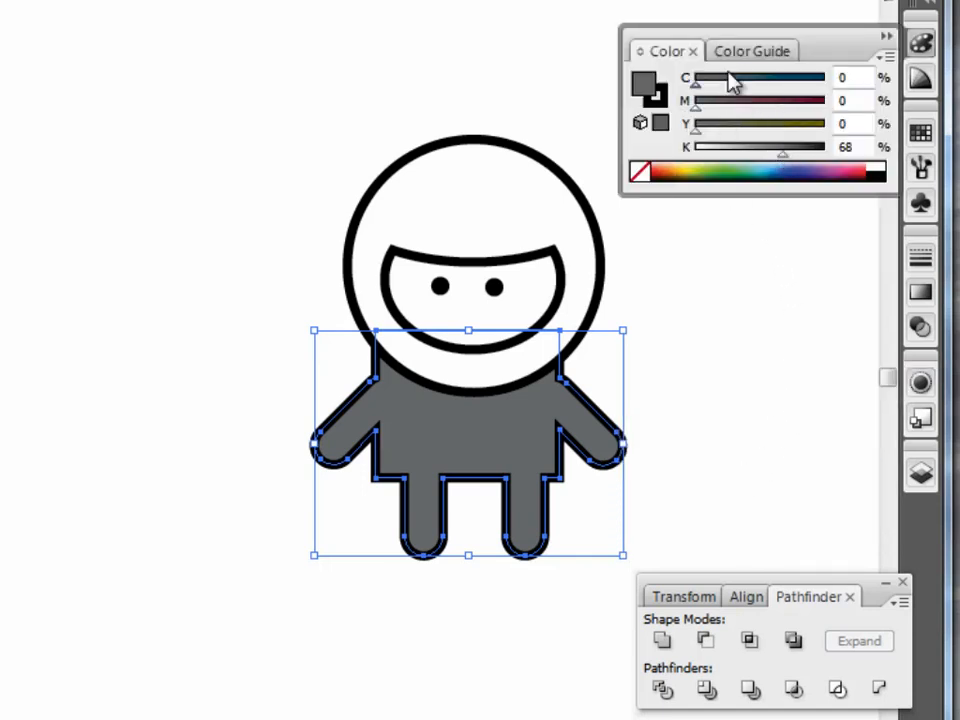
Darken the body's fill to K 90, keeping C, M and Y at 0.
{"action": "left_click_drag", "start_coordinate": [786, 161], "coordinate": [829, 152]}
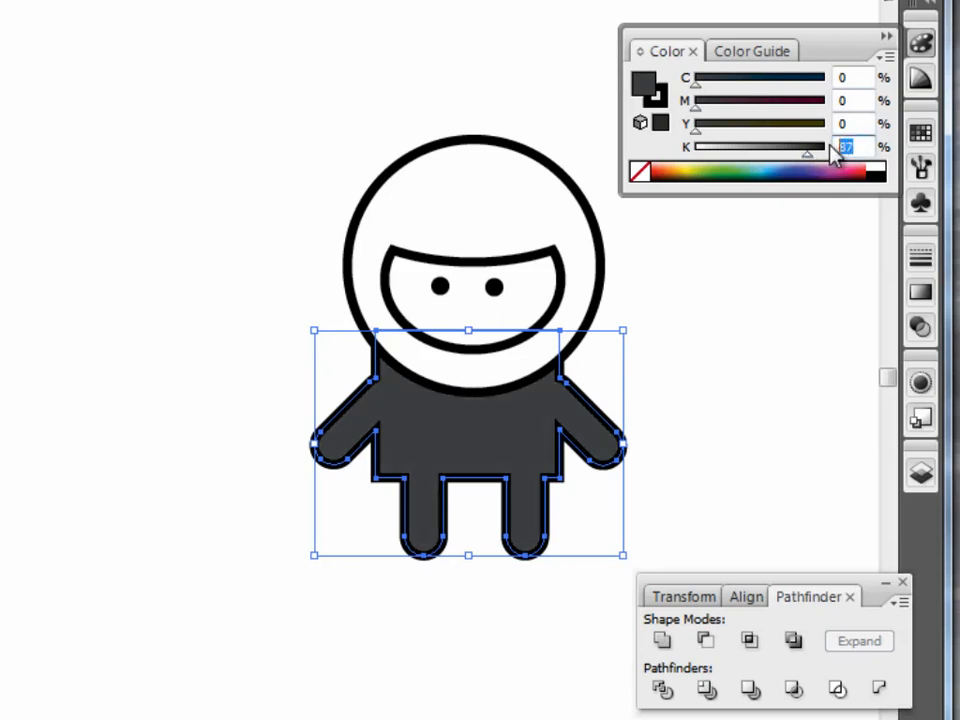
{"action": "key", "text": "Return"}
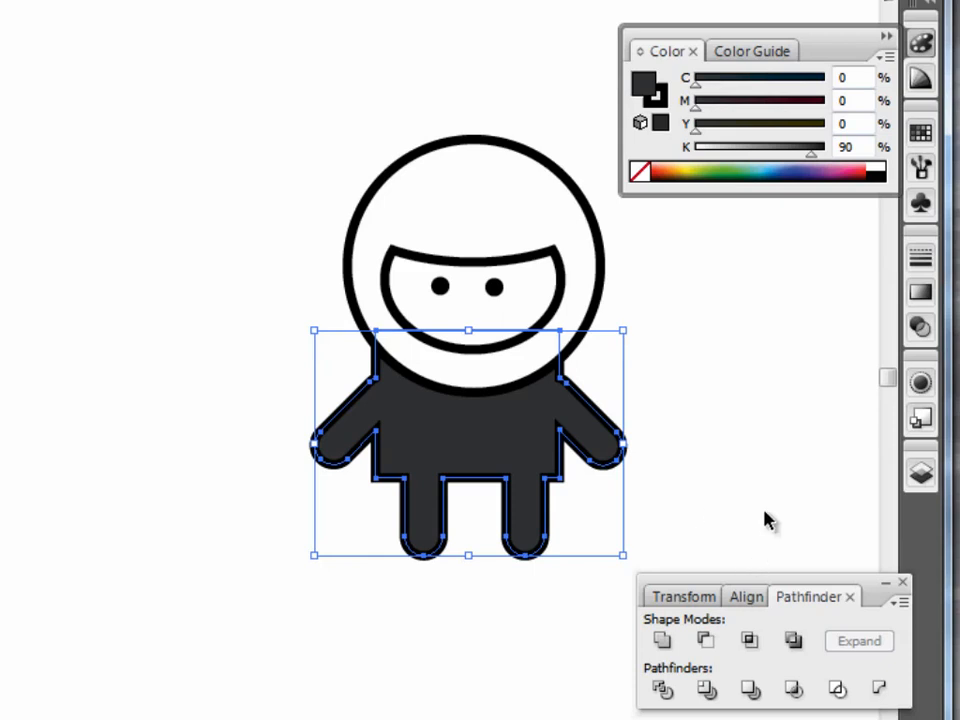
Duplicate the body's 4 pt black stroke and align the lower of the two strokes to the outside.
{"action": "left_click", "coordinate": [921, 383]}
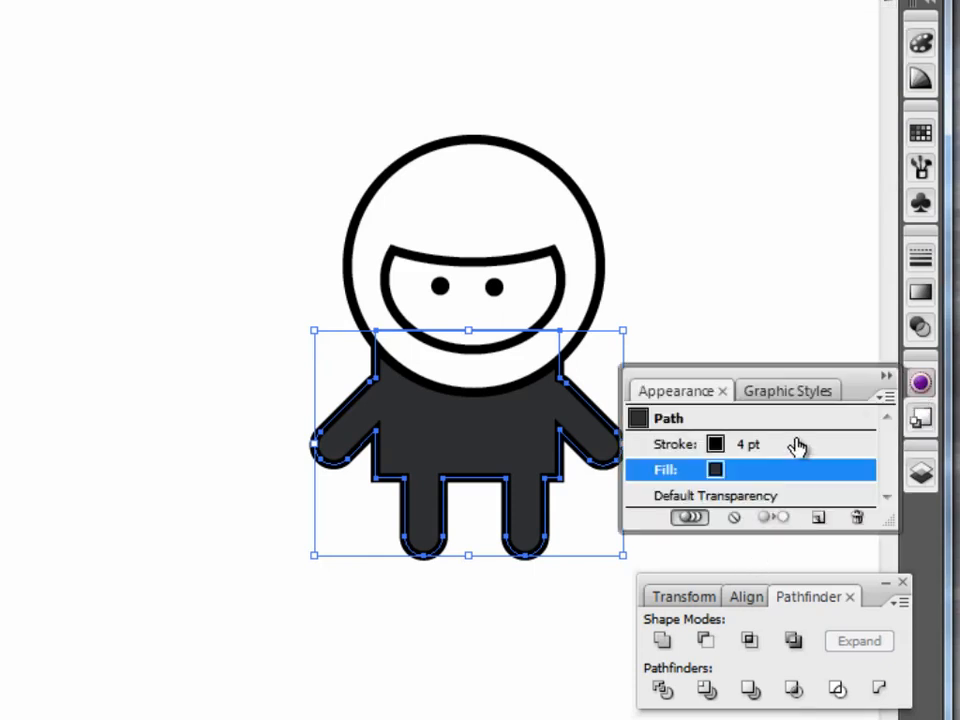
{"action": "left_click", "coordinate": [765, 446]}
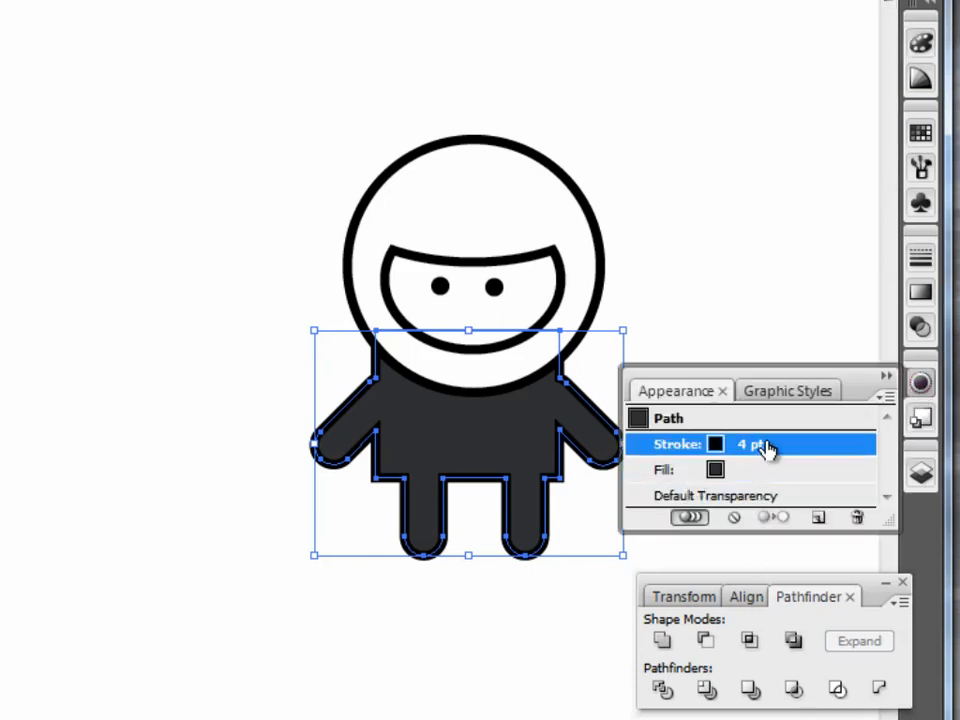
{"action": "double_click", "coordinate": [764, 445]}
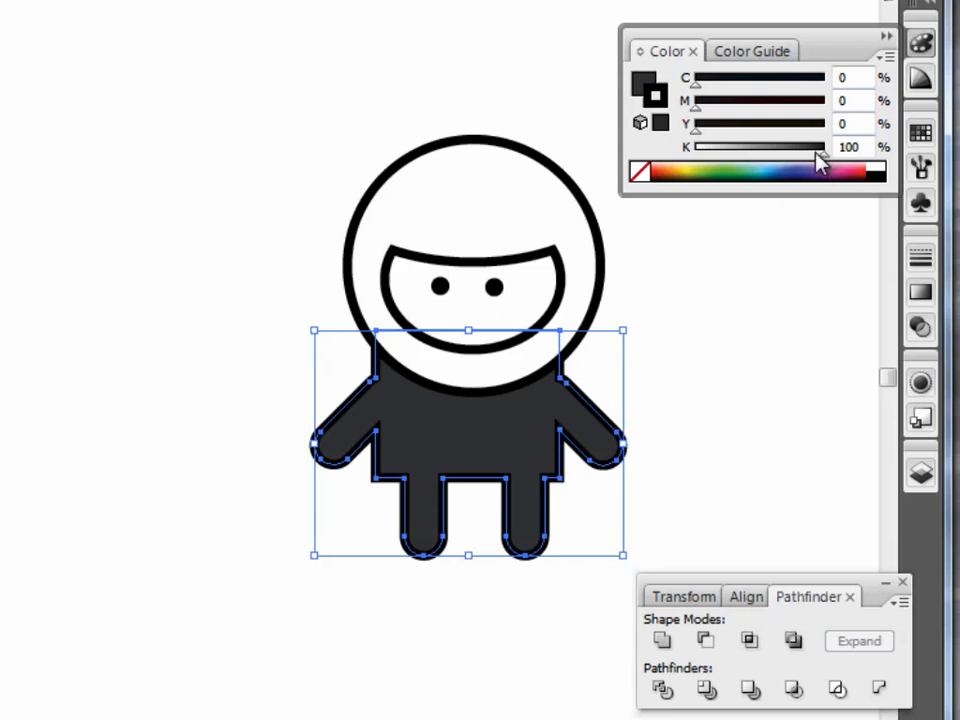
{"action": "left_click", "coordinate": [921, 383]}
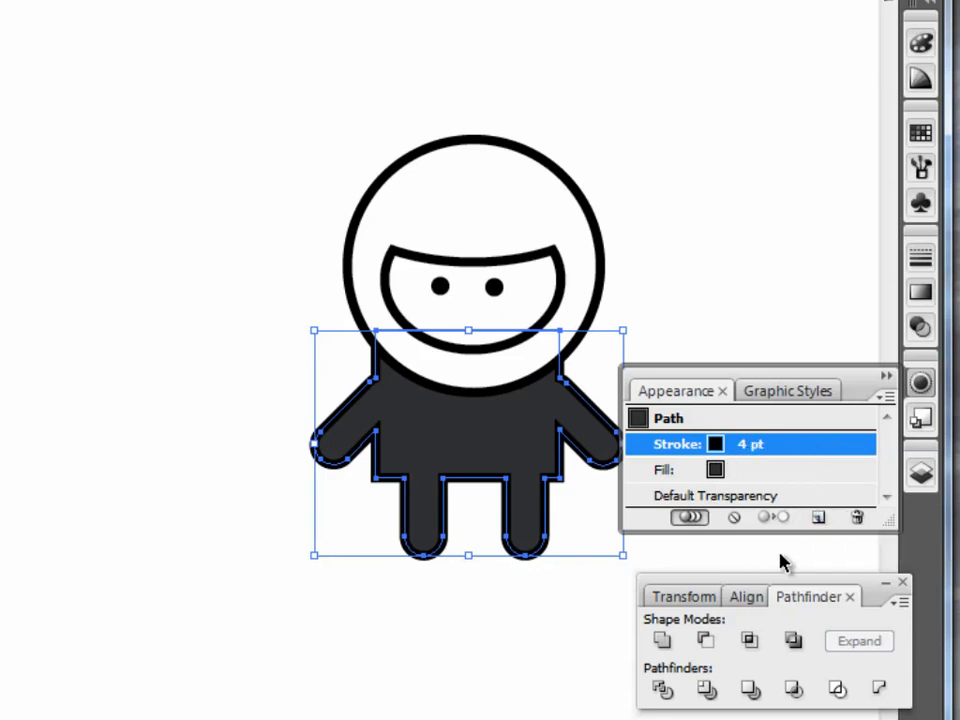
{"action": "left_click", "coordinate": [821, 518]}
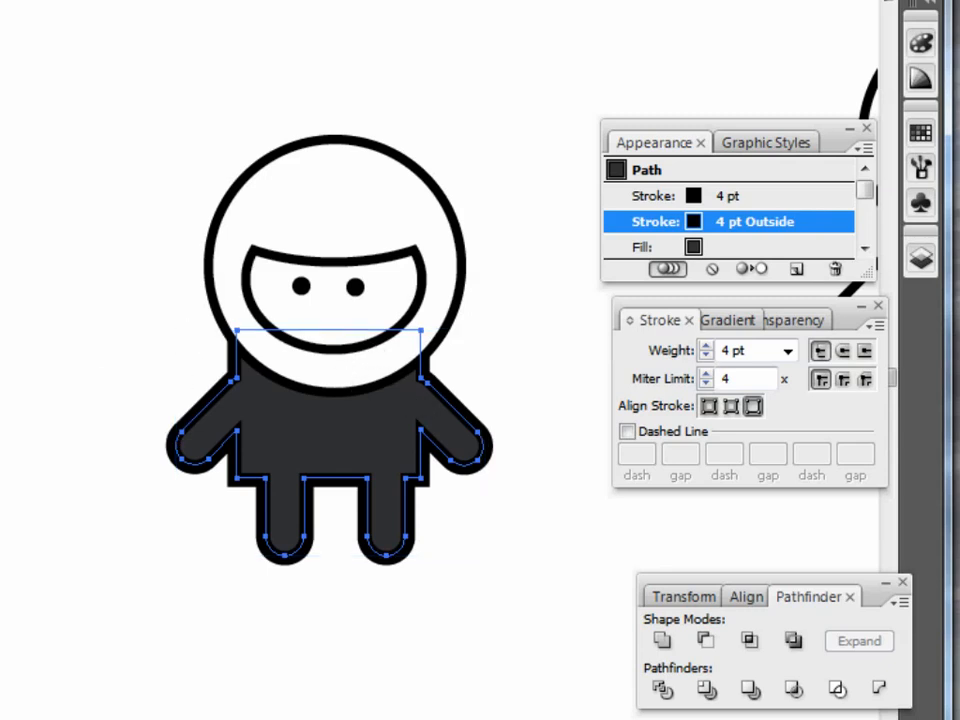
Select the head circle and align its 4 pt stroke to the outside.
{"action": "key", "text": "v"}
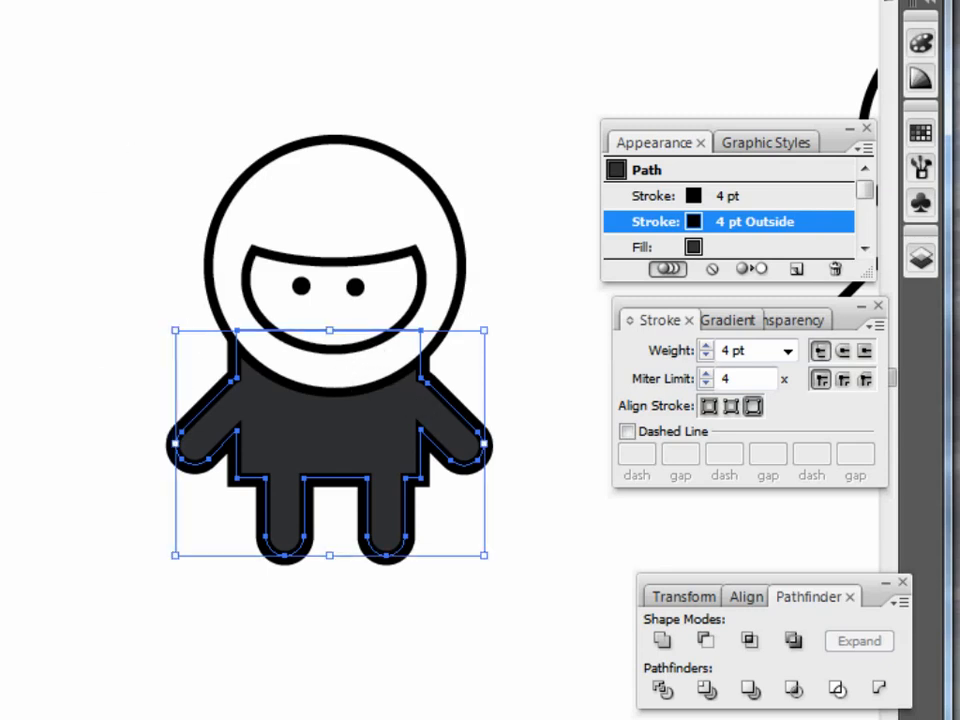
{"action": "key", "text": "z"}
{"action": "left_click_drag", "start_coordinate": [163, 106], "coordinate": [537, 421]}
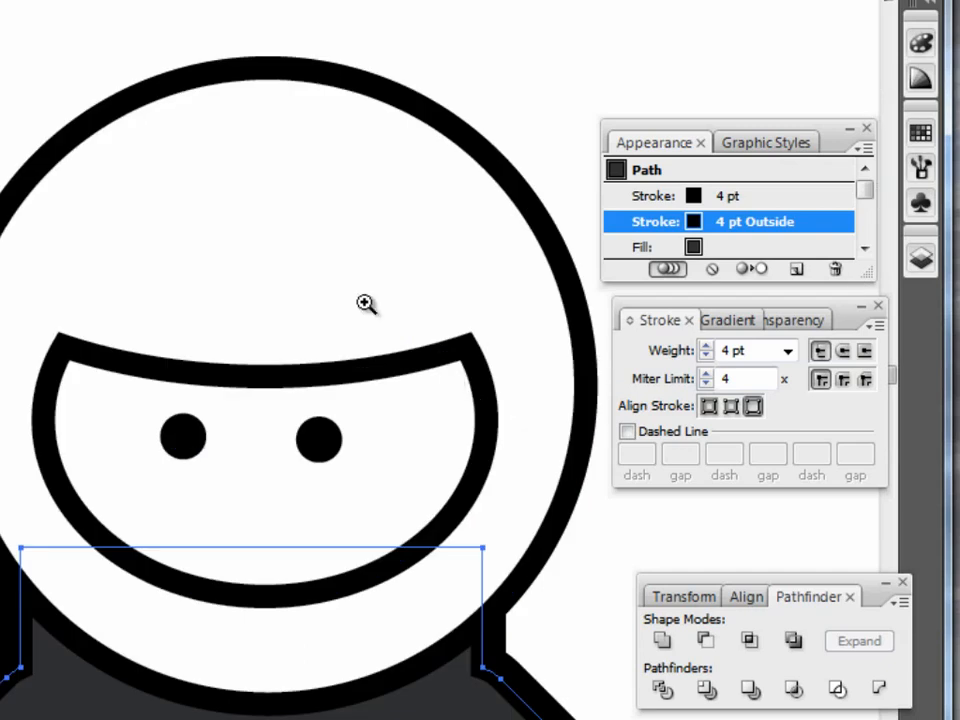
{"action": "left_click", "coordinate": [226, 308]}
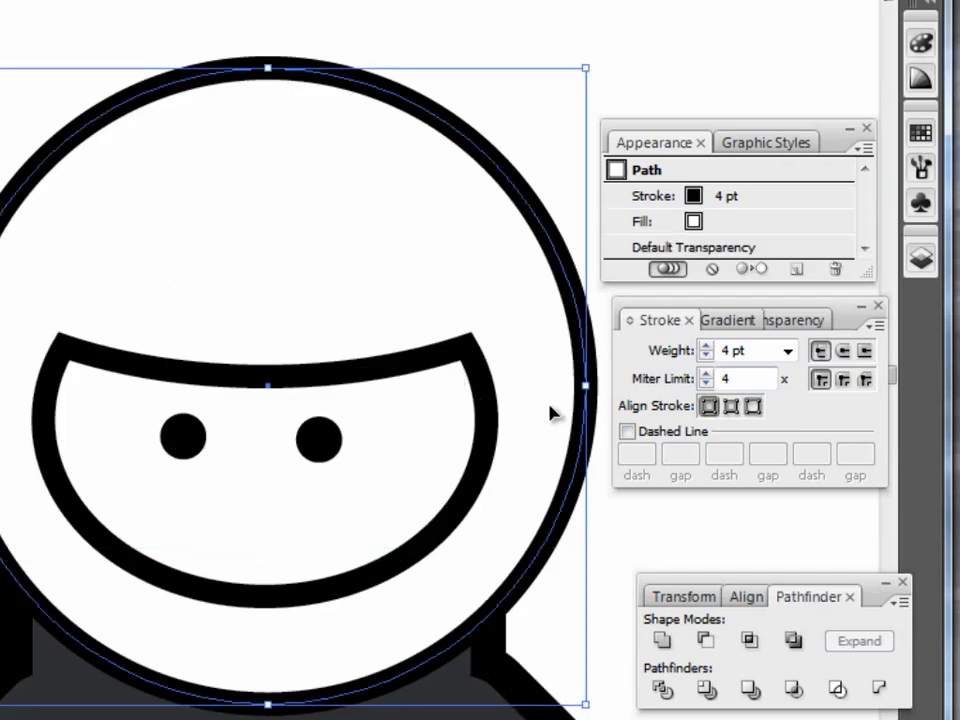
{"action": "left_click", "coordinate": [756, 203]}
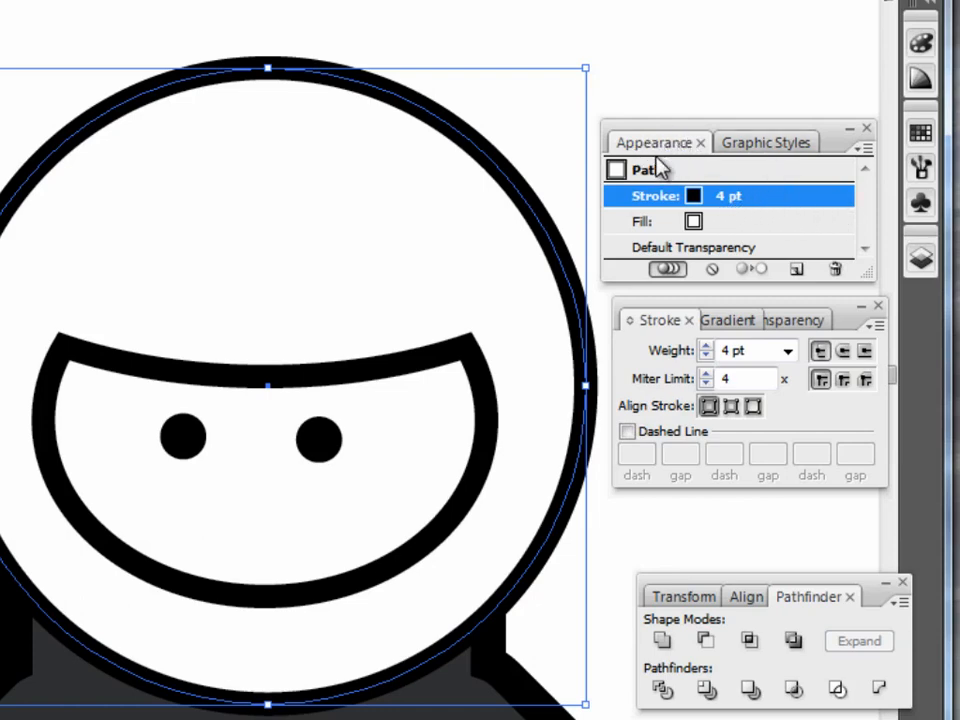
{"action": "left_click", "coordinate": [754, 411]}
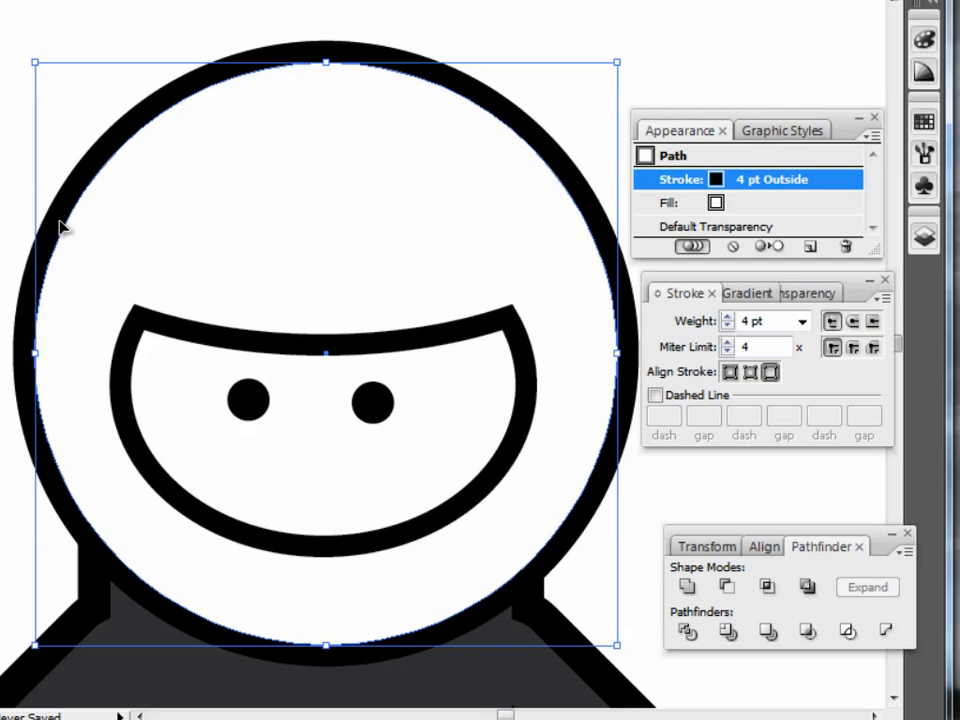
Try center and inside alignment on the head's stroke, and return it to outside alignment.
{"action": "left_click", "coordinate": [731, 378]}
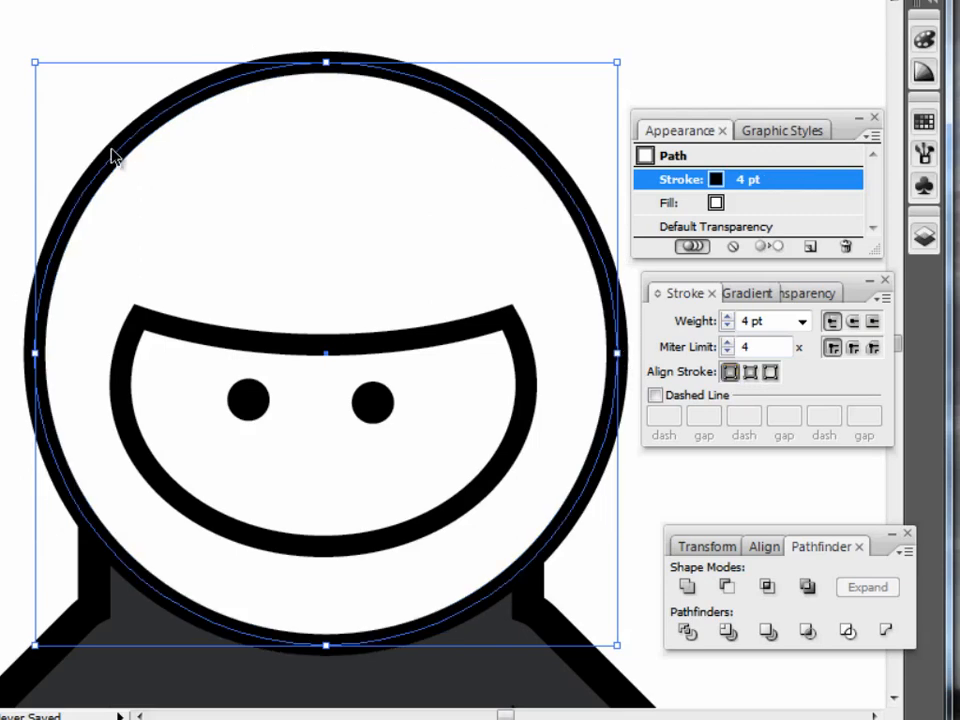
{"action": "left_click", "coordinate": [751, 374]}
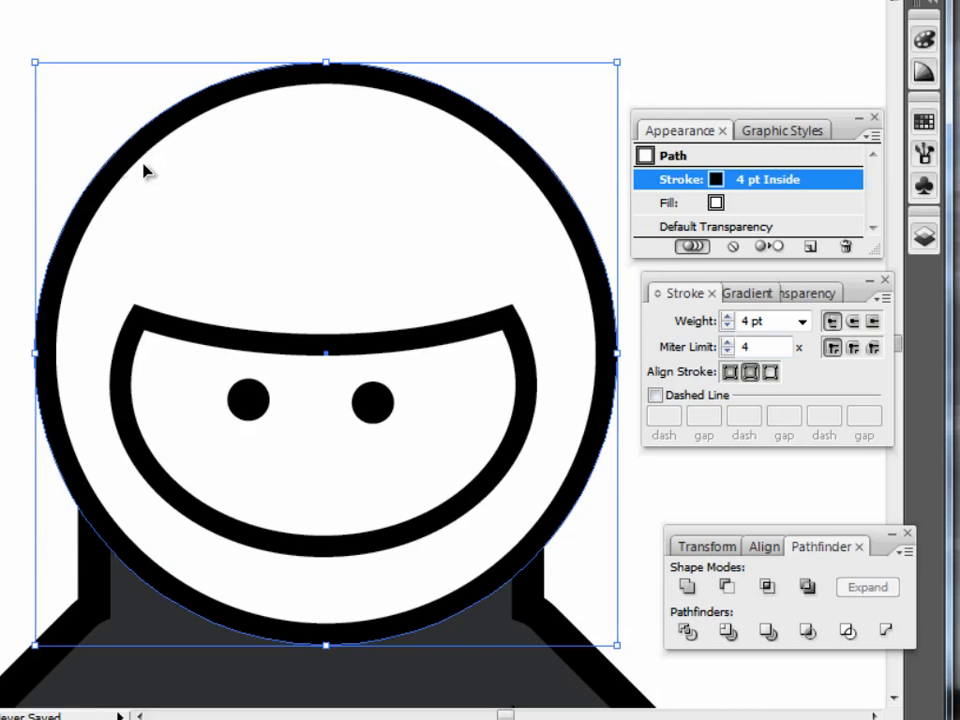
{"action": "left_click", "coordinate": [770, 374]}
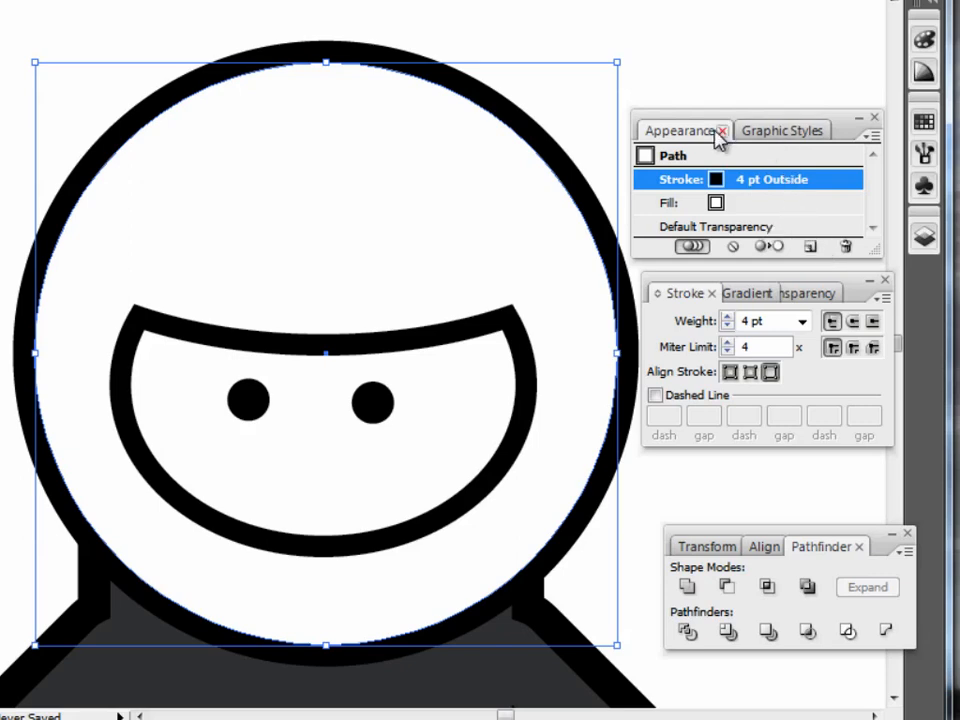
Duplicate the head's 4 pt outside stroke and align the upper copy to the inside.
{"action": "left_click", "coordinate": [809, 248]}
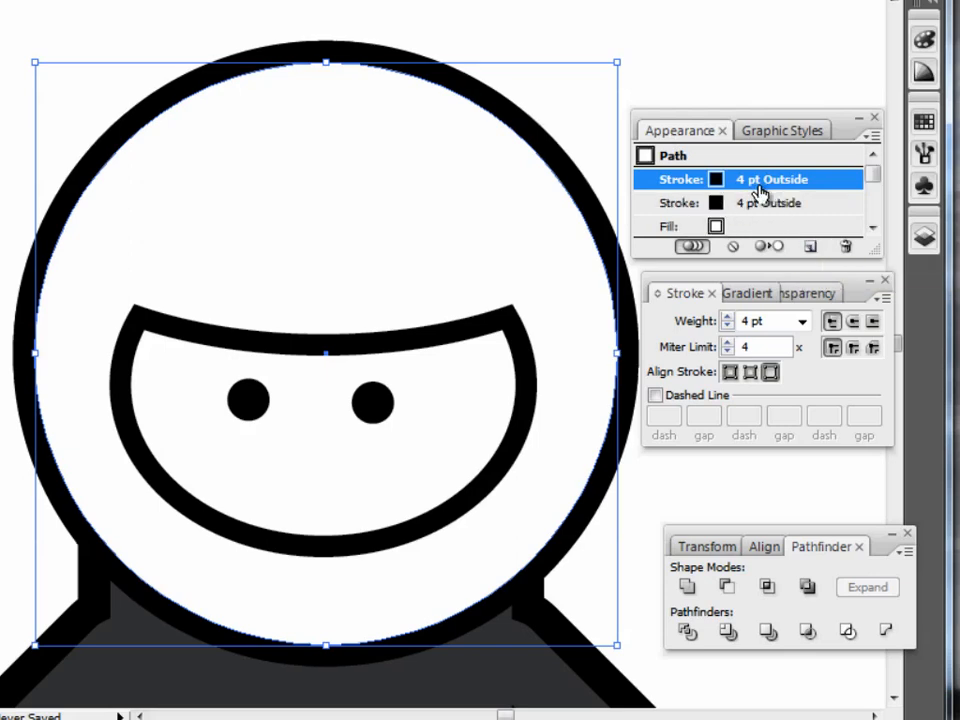
{"action": "left_click", "coordinate": [751, 374]}
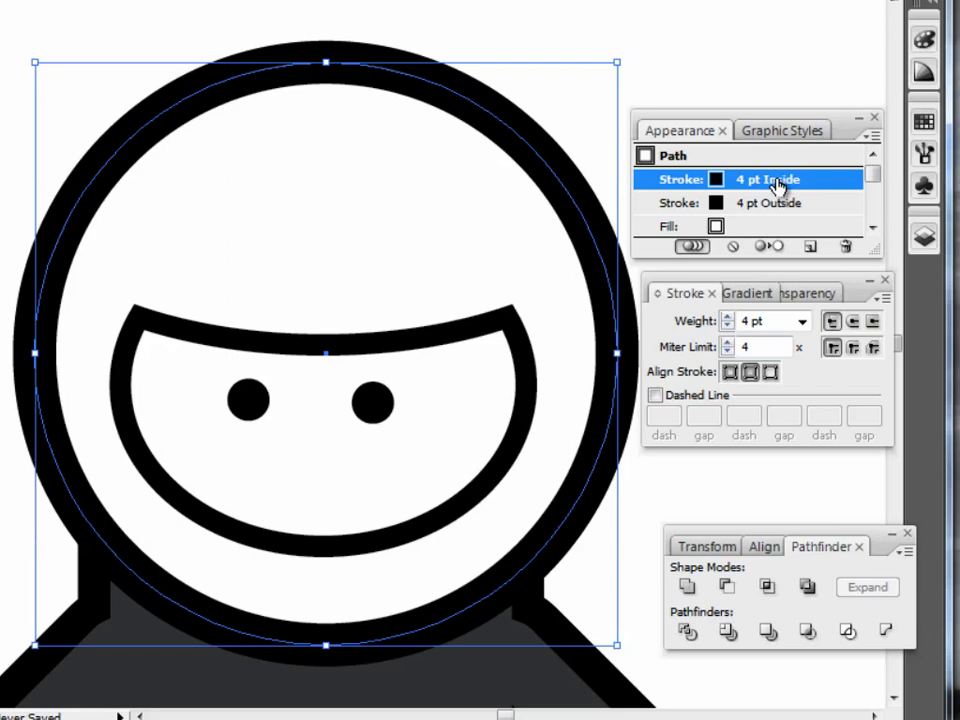
Colour the head's inside stroke grey with K 57.
{"action": "key", "text": "F6"}
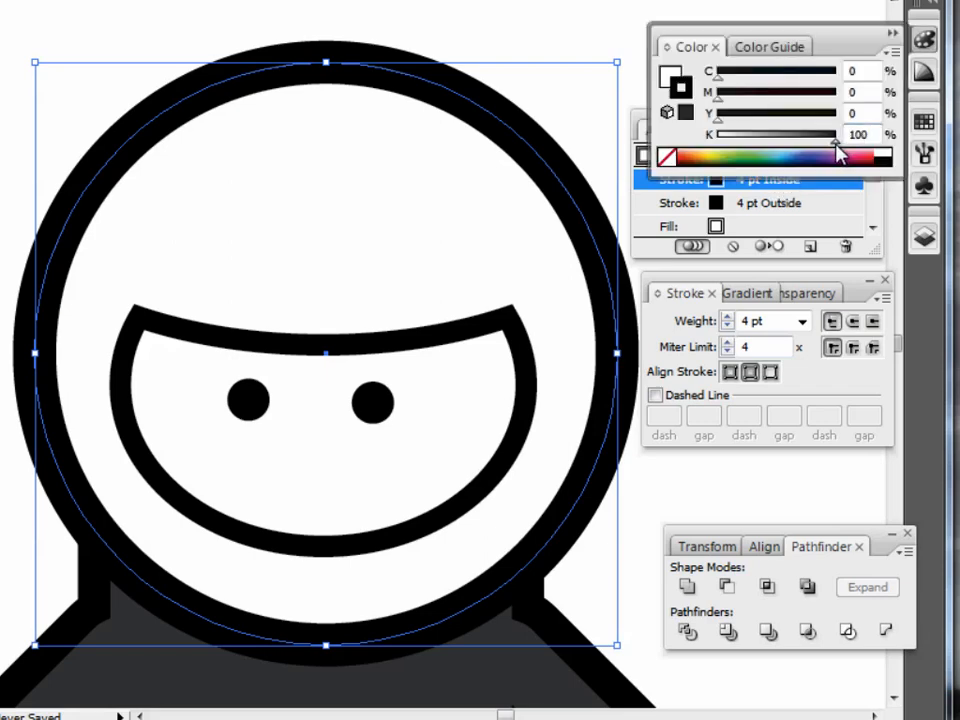
{"action": "left_click_drag", "start_coordinate": [836, 146], "coordinate": [830, 143]}
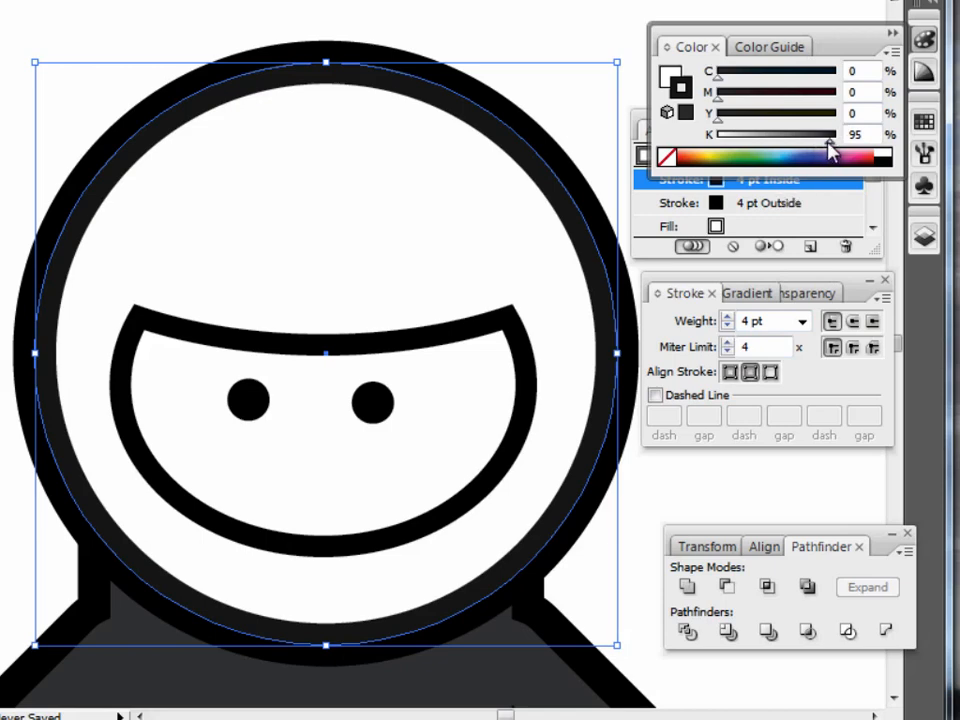
{"action": "left_click_drag", "start_coordinate": [828, 142], "coordinate": [784, 142]}
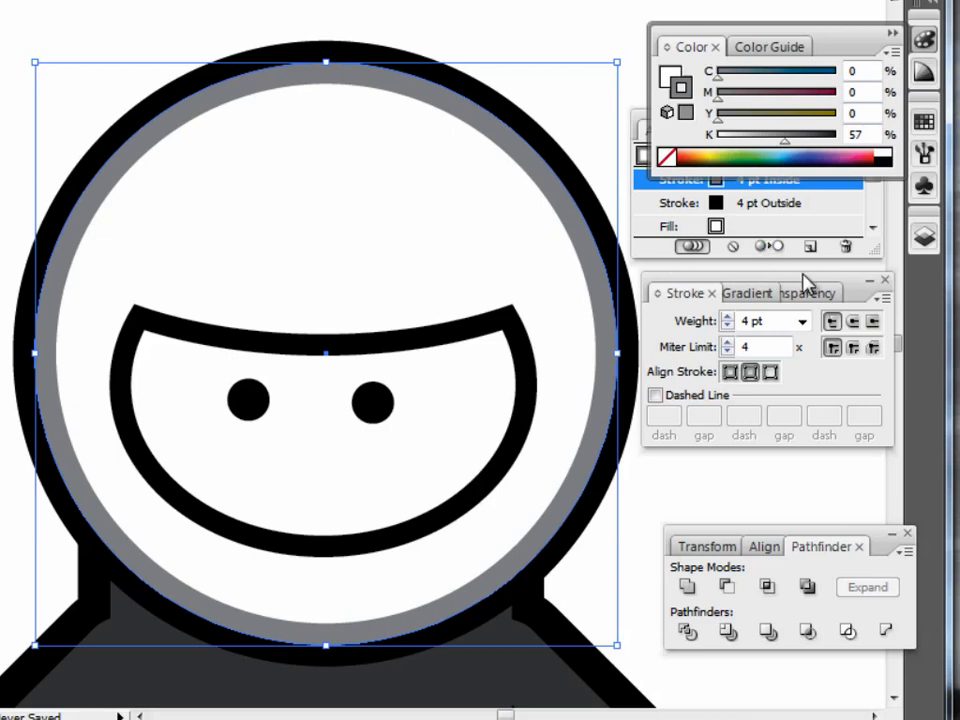
Set the head circle's fill to dark grey with C 0, M 0, Y 0 and K 90.
{"action": "left_click", "coordinate": [776, 205]}
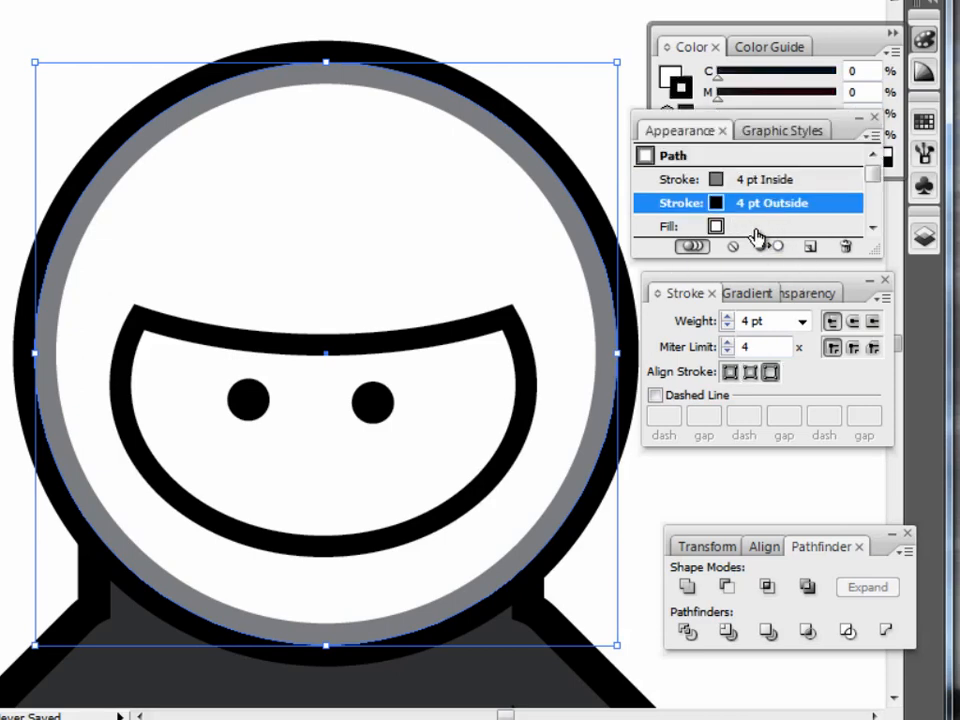
{"action": "left_click", "coordinate": [694, 227]}
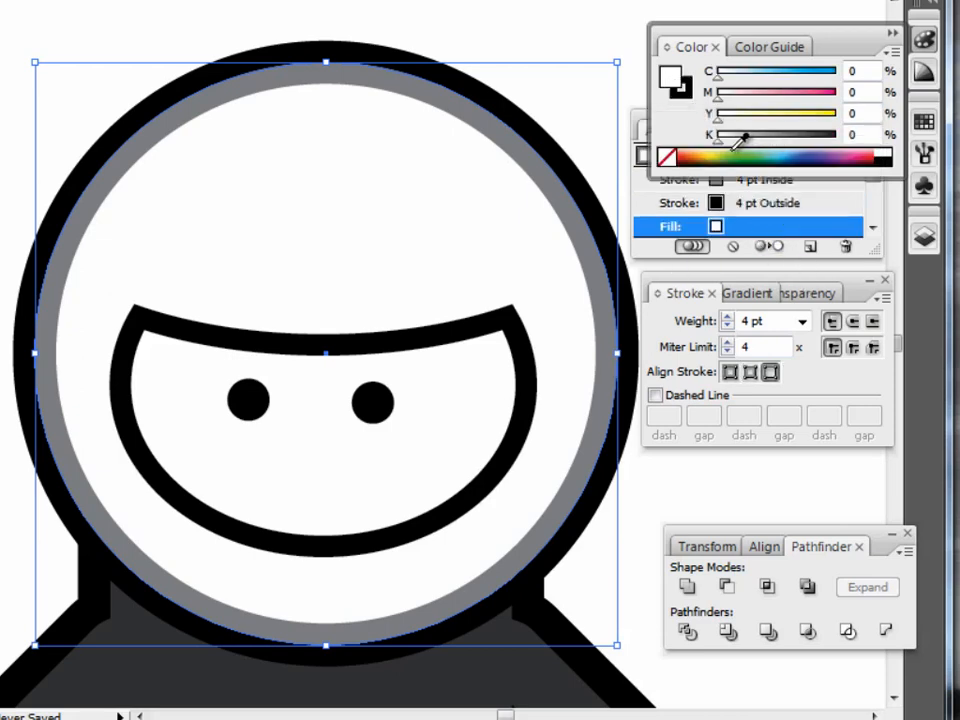
{"action": "left_click_drag", "start_coordinate": [718, 145], "coordinate": [822, 149]}
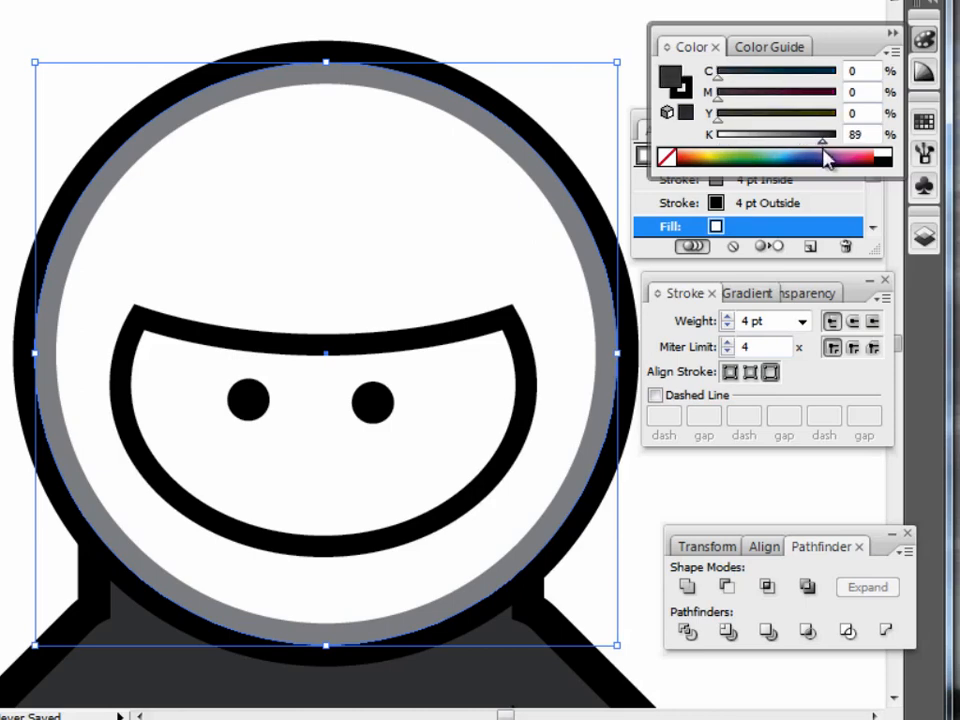
{"action": "left_click_drag", "start_coordinate": [825, 150], "coordinate": [824, 150]}
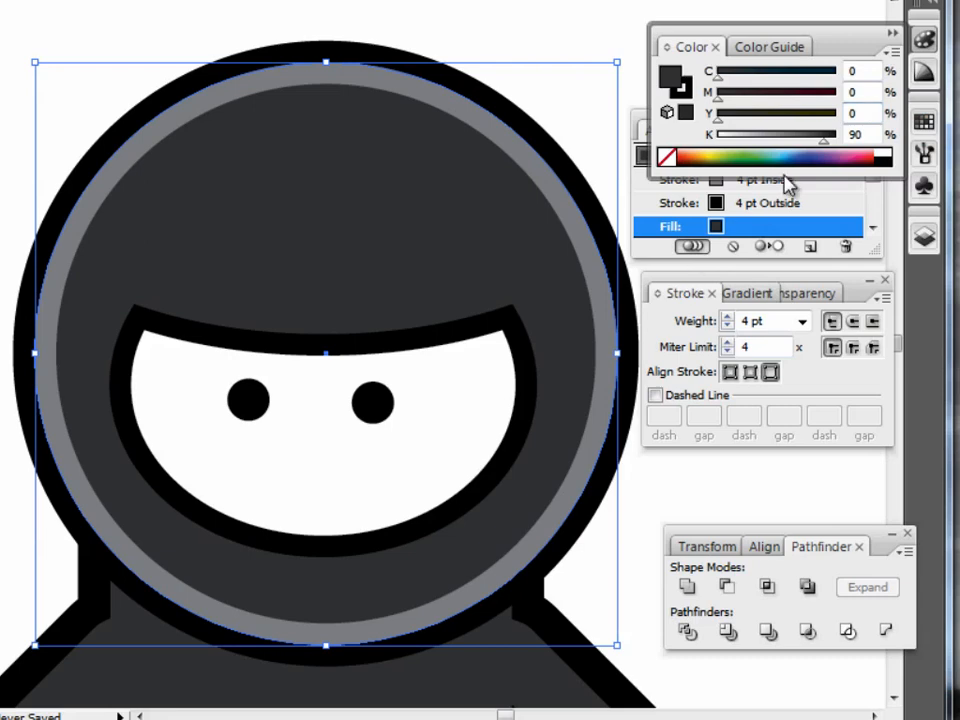
Set the head's inside stroke to K 95 with Appearance and Stroke moved clear of Color, and deselect the head.
{"action": "left_click", "coordinate": [778, 205]}
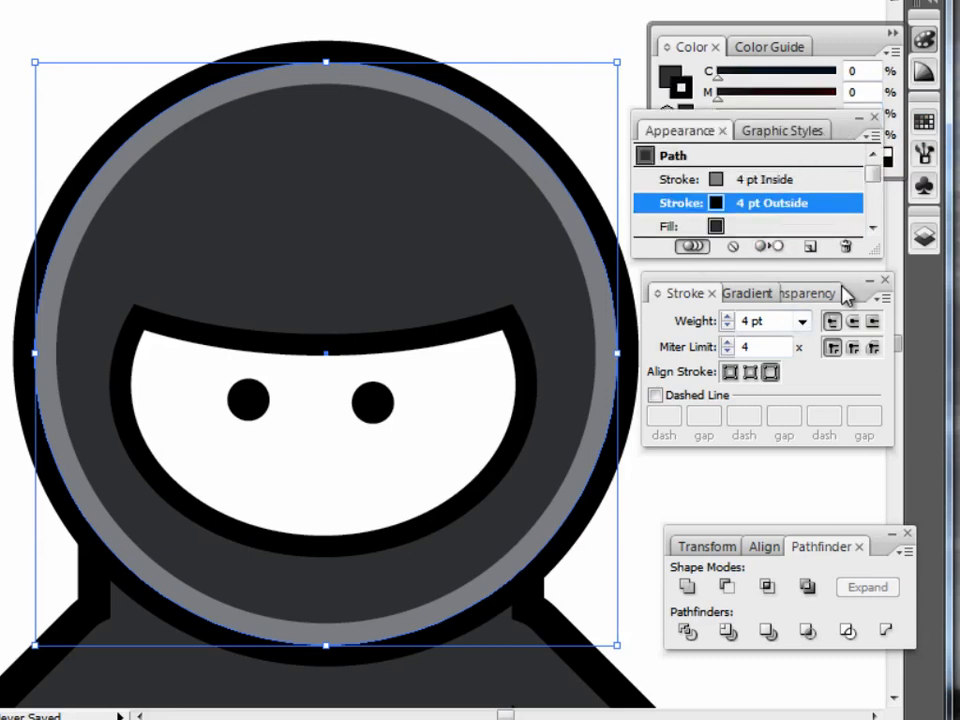
{"action": "left_click_drag", "start_coordinate": [846, 294], "coordinate": [866, 374]}
{"action": "mouse_move", "coordinate": [843, 129]}
{"action": "left_mouse_down"}
{"action": "mouse_move", "coordinate": [853, 197]}
{"action": "mouse_move", "coordinate": [862, 198]}
{"action": "left_mouse_up"}
{"action": "left_click", "coordinate": [758, 247]}
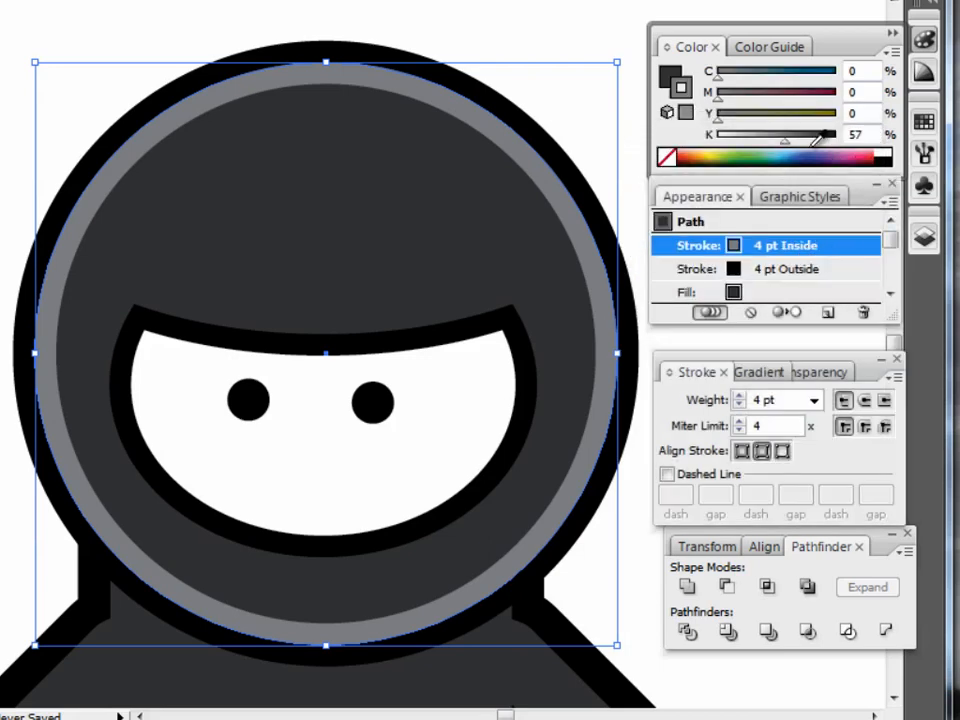
{"action": "mouse_move", "coordinate": [786, 143]}
{"action": "left_mouse_down"}
{"action": "mouse_move", "coordinate": [826, 143]}
{"action": "mouse_move", "coordinate": [831, 159]}
{"action": "left_mouse_up"}
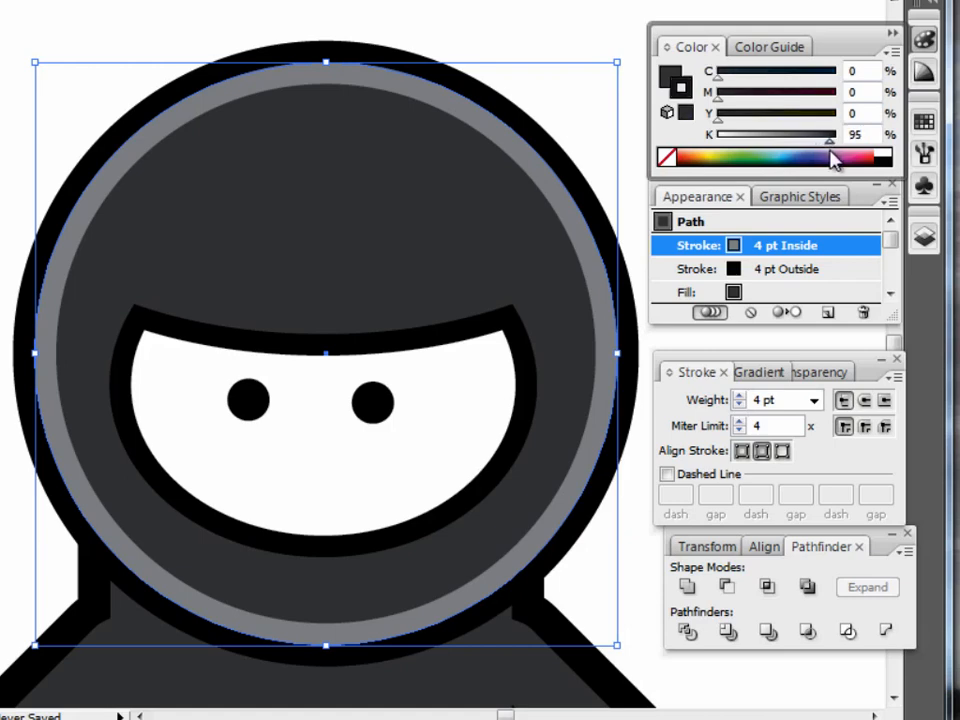
{"action": "key", "text": "ctrl+shift+a"}
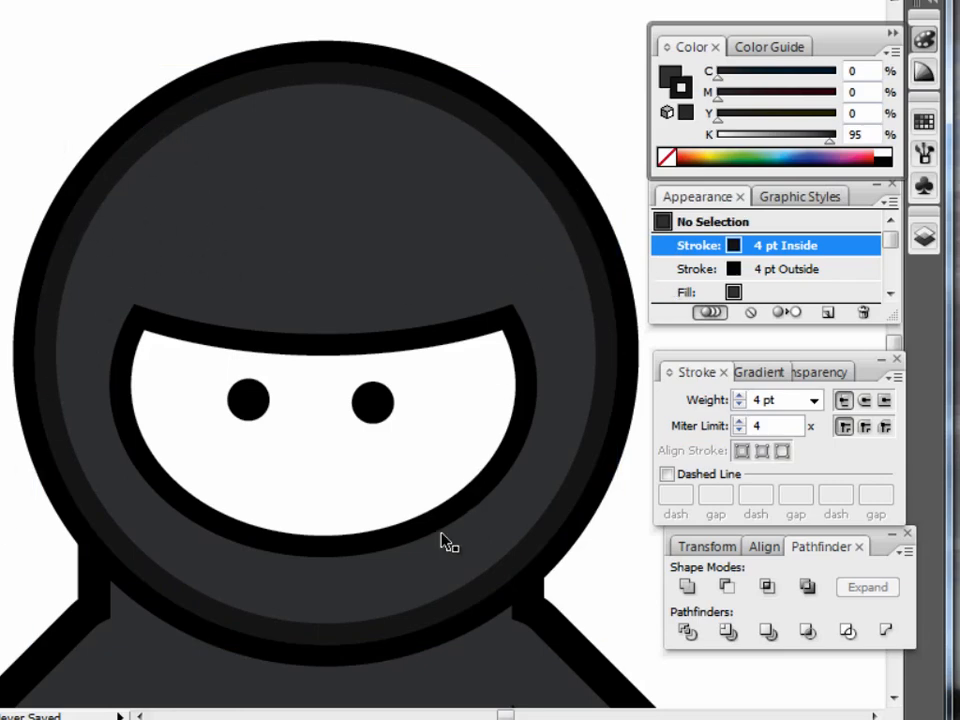
Select the body and align its upper 4 pt stroke to the inside.
{"action": "scroll", "coordinate": [60, 560], "scroll_direction": "down", "scroll_amount": 5}
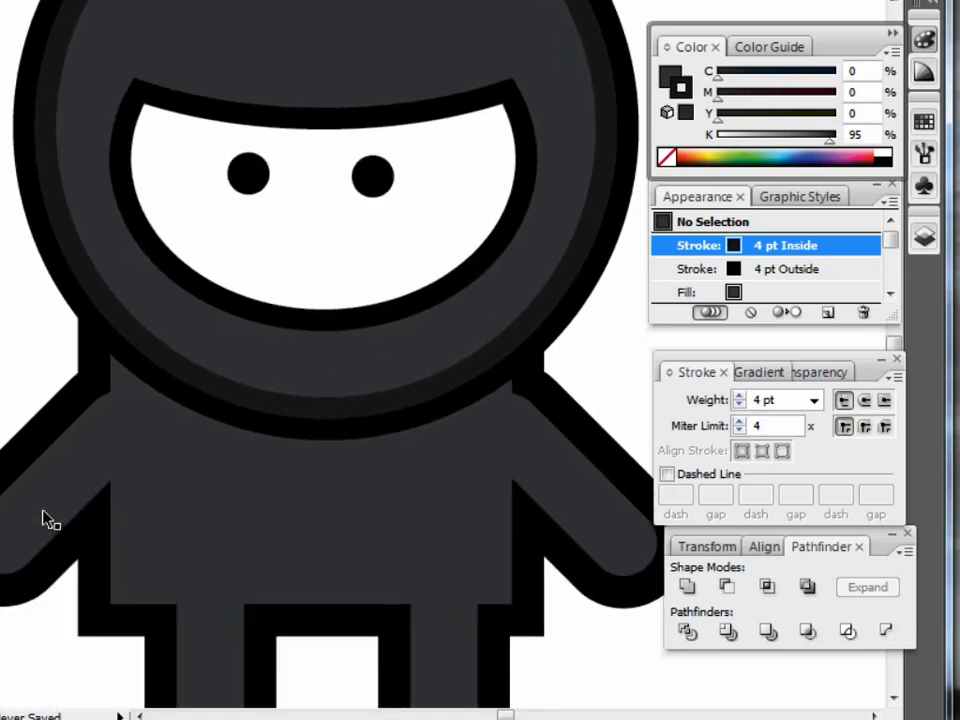
{"action": "scroll", "coordinate": [46, 519], "scroll_direction": "down", "scroll_amount": 2}
{"action": "left_click", "coordinate": [531, 502]}
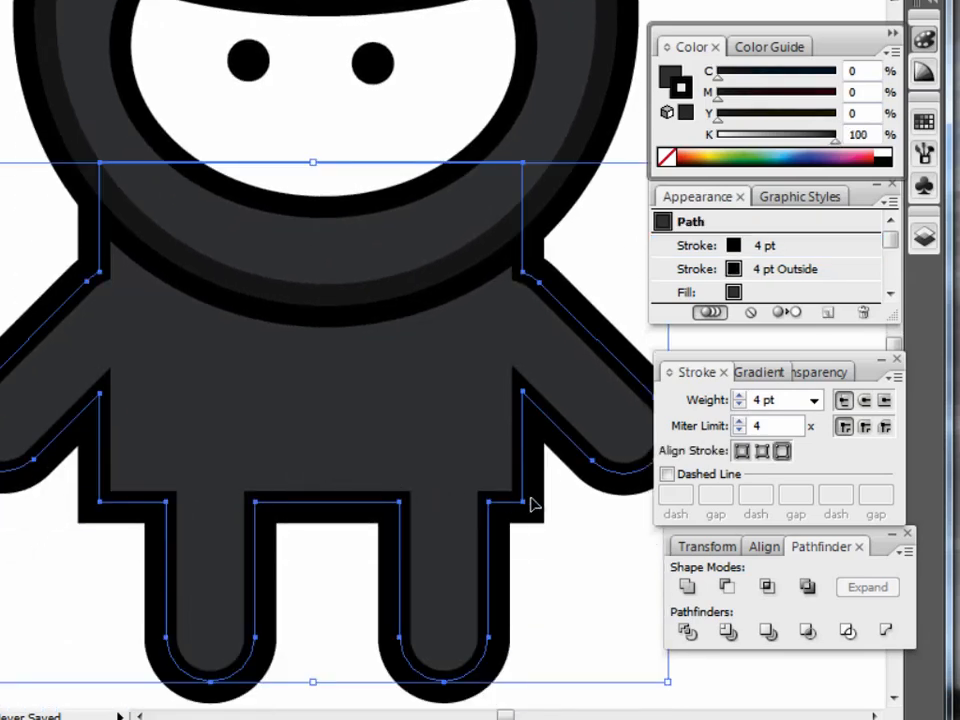
{"action": "left_click", "coordinate": [830, 246]}
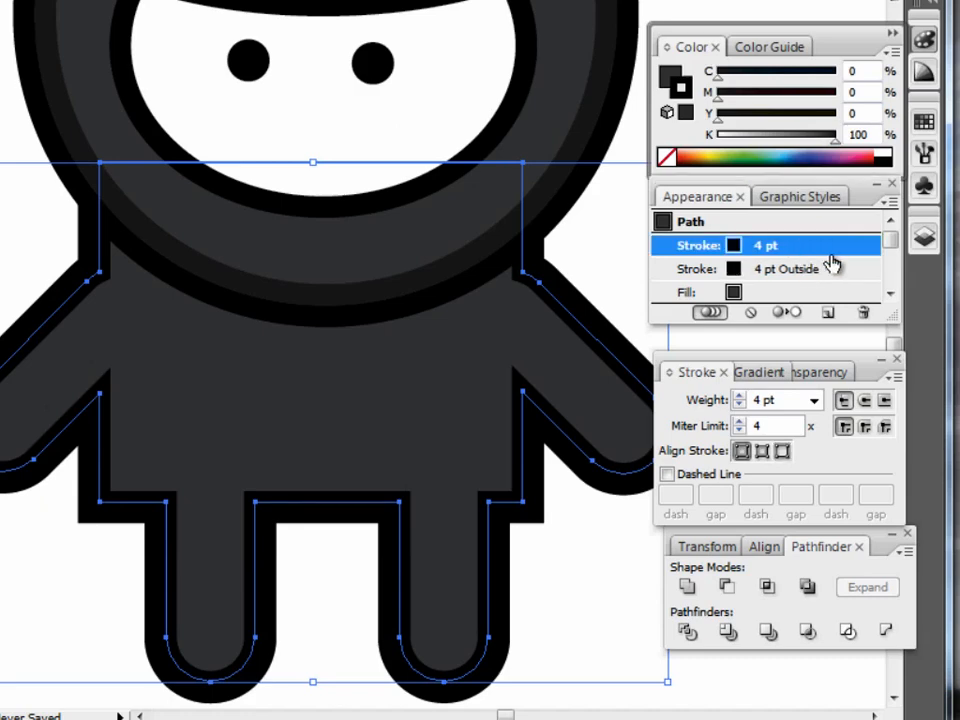
{"action": "left_click", "coordinate": [762, 455]}
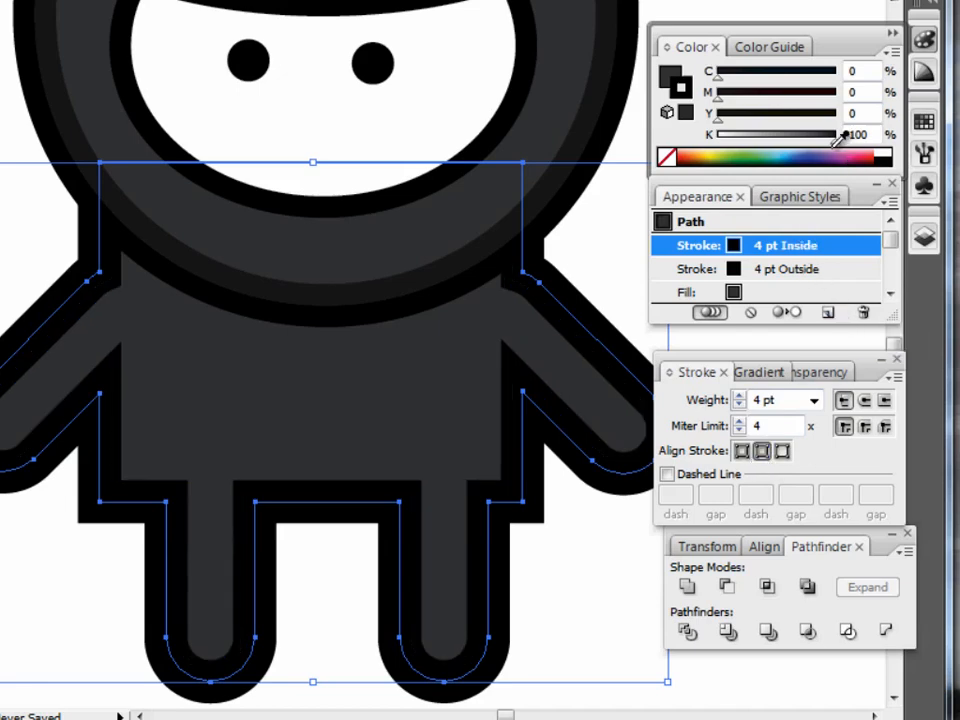
Set the body's inside stroke to K 95 and reduce its weight to 2 pt.
{"action": "left_click_drag", "start_coordinate": [834, 140], "coordinate": [829, 142]}
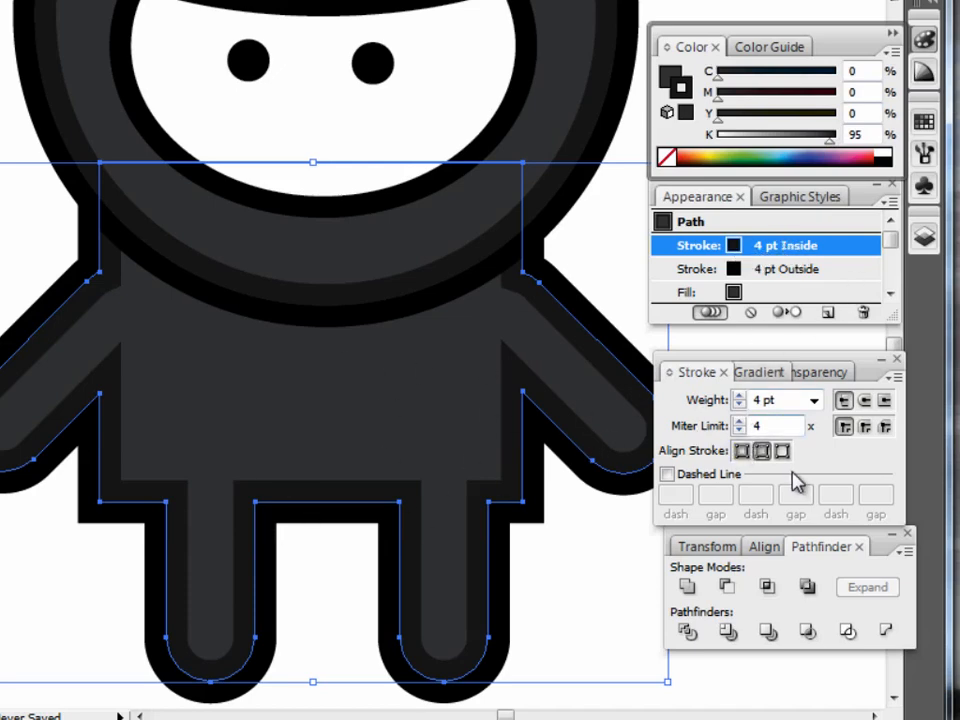
{"action": "left_click", "coordinate": [739, 405]}
{"action": "left_click", "coordinate": [739, 405]}
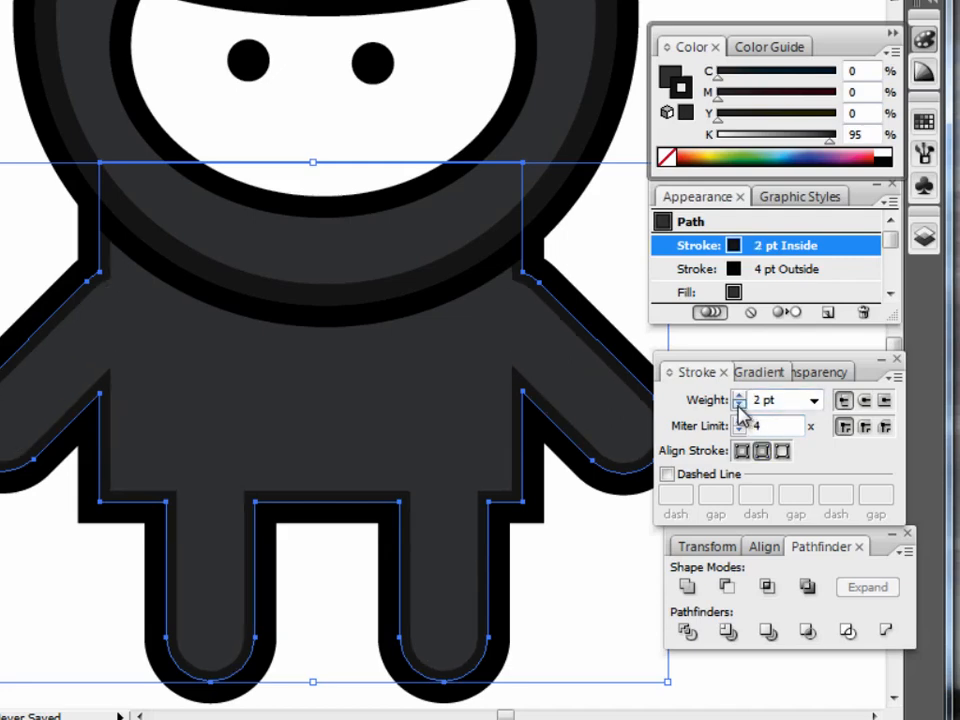
Reduce the head circle's inside stroke to 2 pt, matching the body, and deselect it.
{"action": "left_click", "coordinate": [611, 94]}
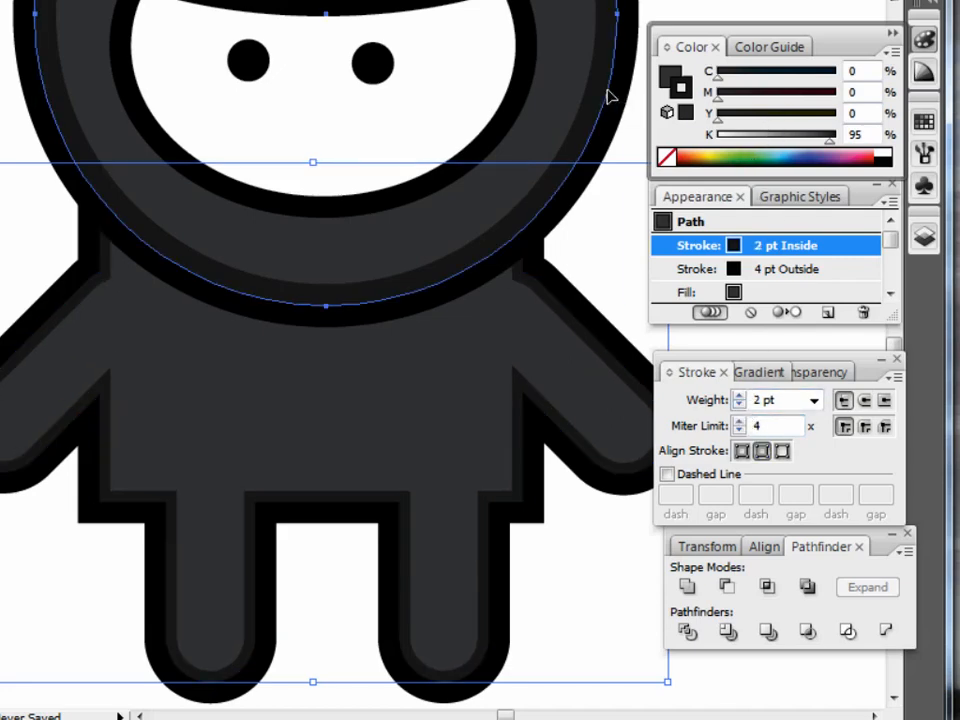
{"action": "left_click", "coordinate": [739, 405]}
{"action": "left_click", "coordinate": [739, 405]}
{"action": "left_click", "coordinate": [30, 545]}
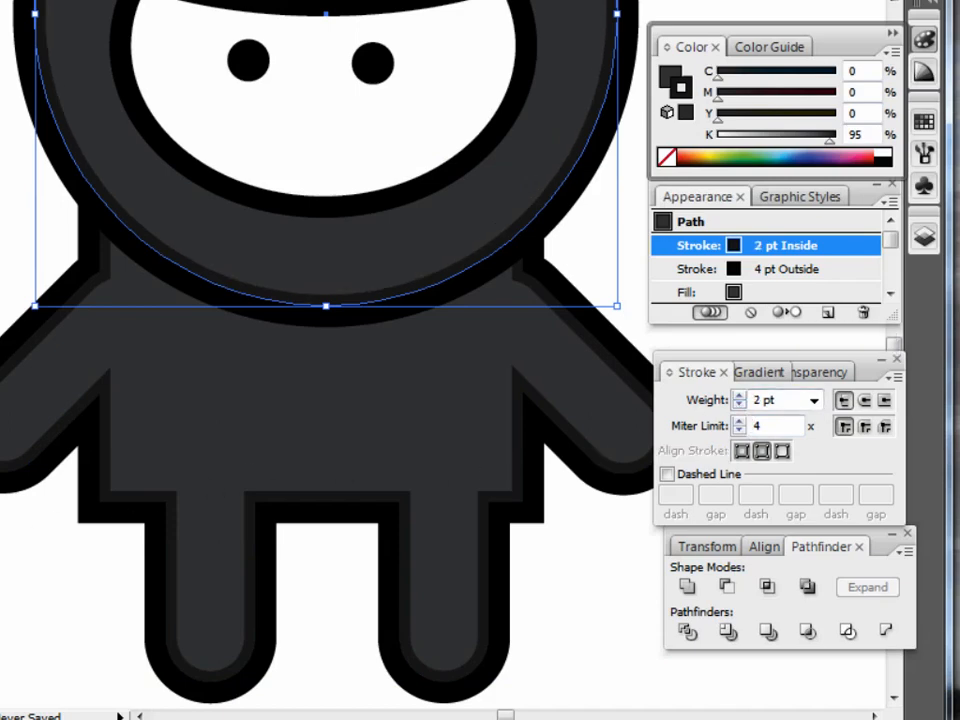
{"action": "key", "text": "ctrl+0"}
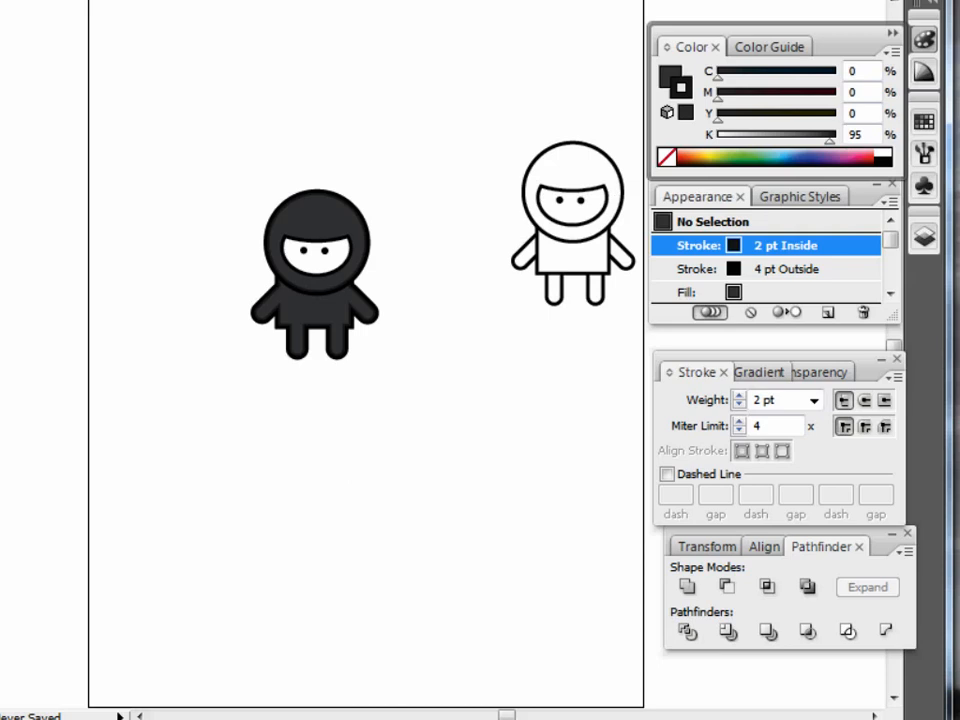
{"action": "left_click_drag", "start_coordinate": [216, 163], "coordinate": [378, 382]}
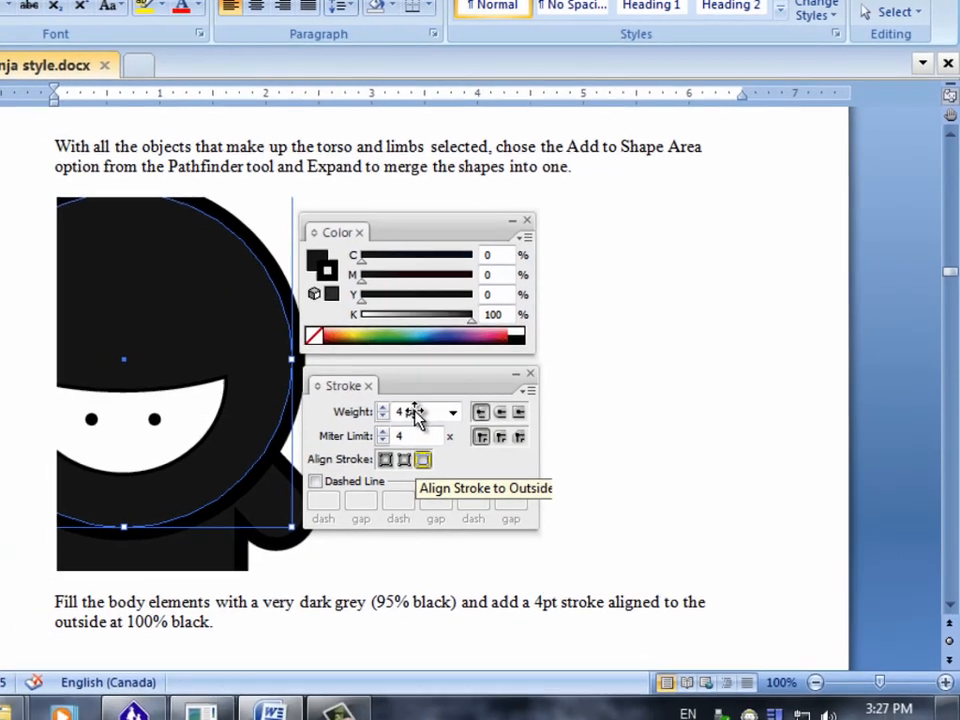
Read the Word instructions on the inside body stroke, the skin-tone face fill and its outside stroke, and return to Illustrator.
{"action": "scroll", "coordinate": [381, 437], "scroll_direction": "down", "scroll_amount": 1}
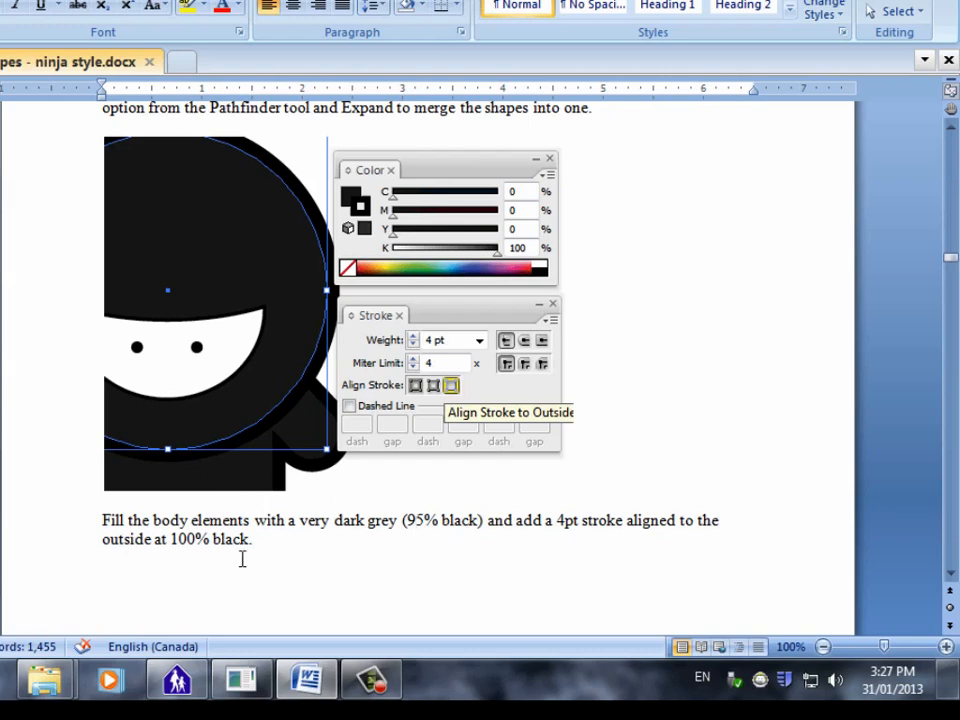
{"action": "scroll", "coordinate": [255, 541], "scroll_direction": "down", "scroll_amount": 10}
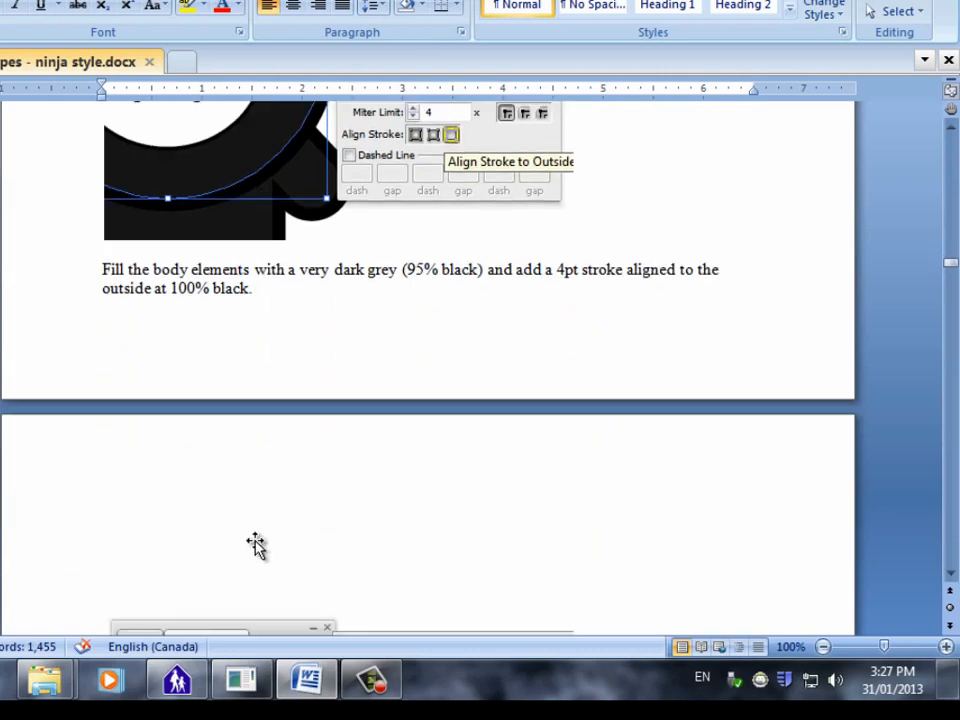
{"action": "scroll", "coordinate": [266, 548], "scroll_direction": "down", "scroll_amount": 10}
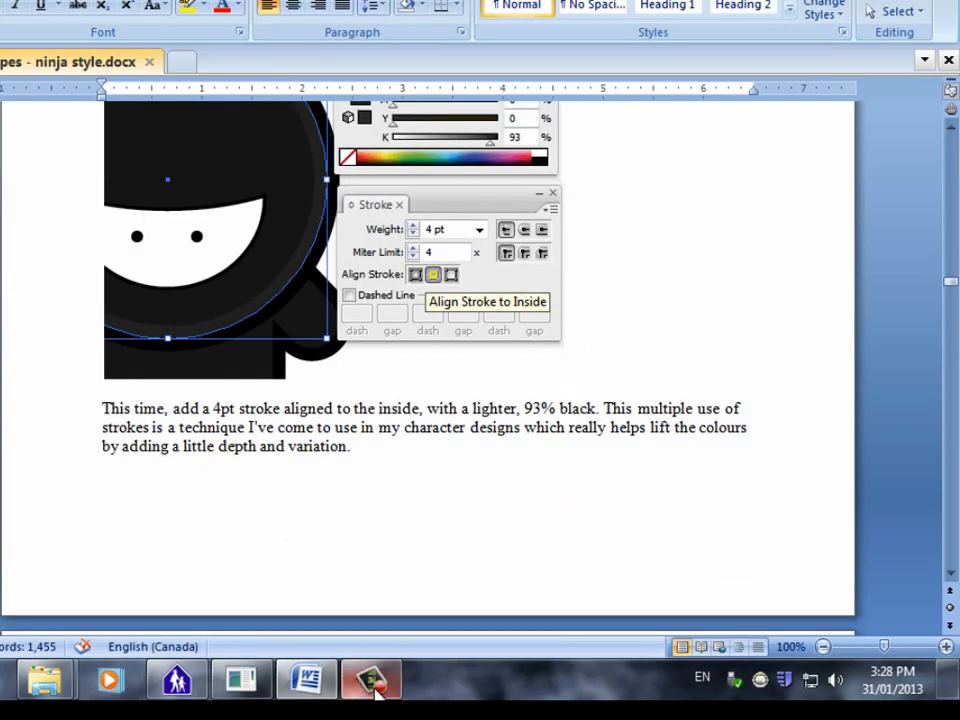
{"action": "left_click", "coordinate": [318, 688]}
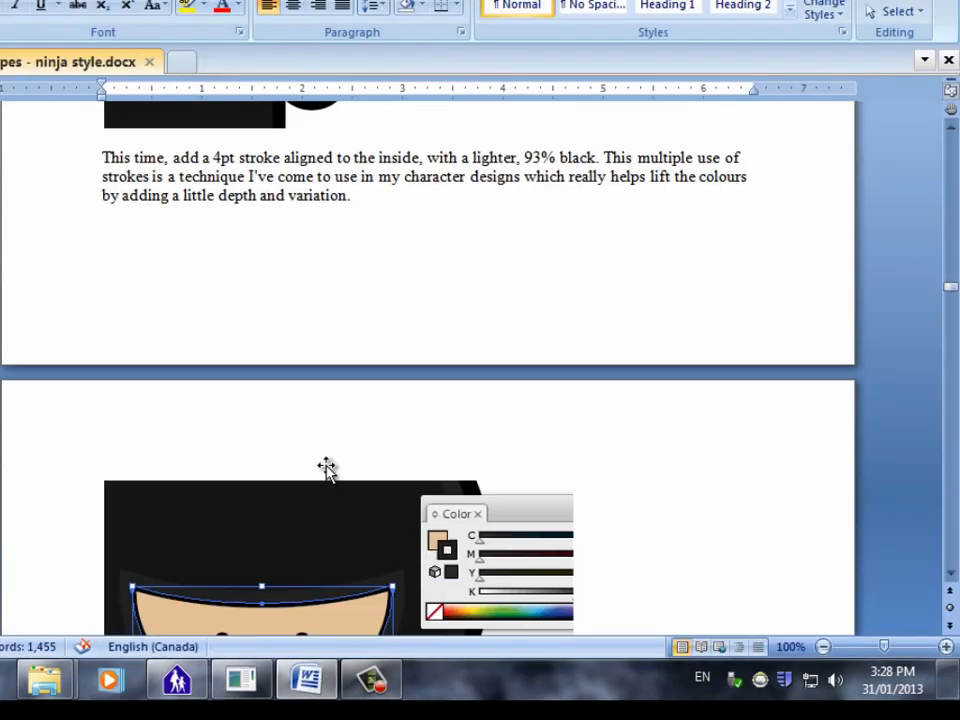
{"action": "scroll", "coordinate": [328, 465], "scroll_direction": "down", "scroll_amount": 7}
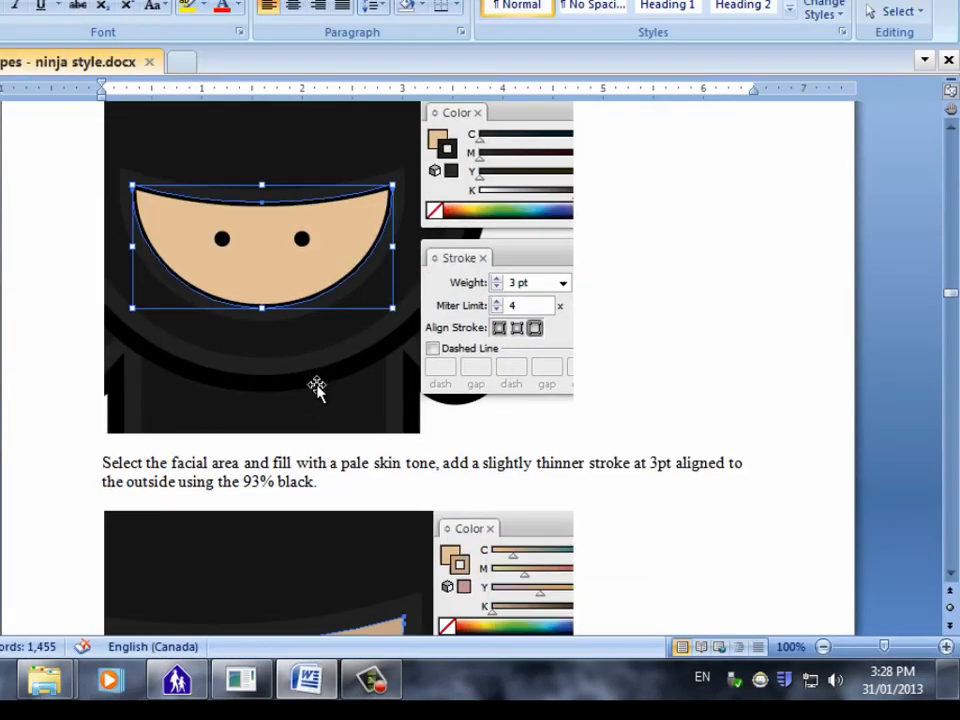
{"action": "scroll", "coordinate": [316, 388], "scroll_direction": "up", "scroll_amount": 1}
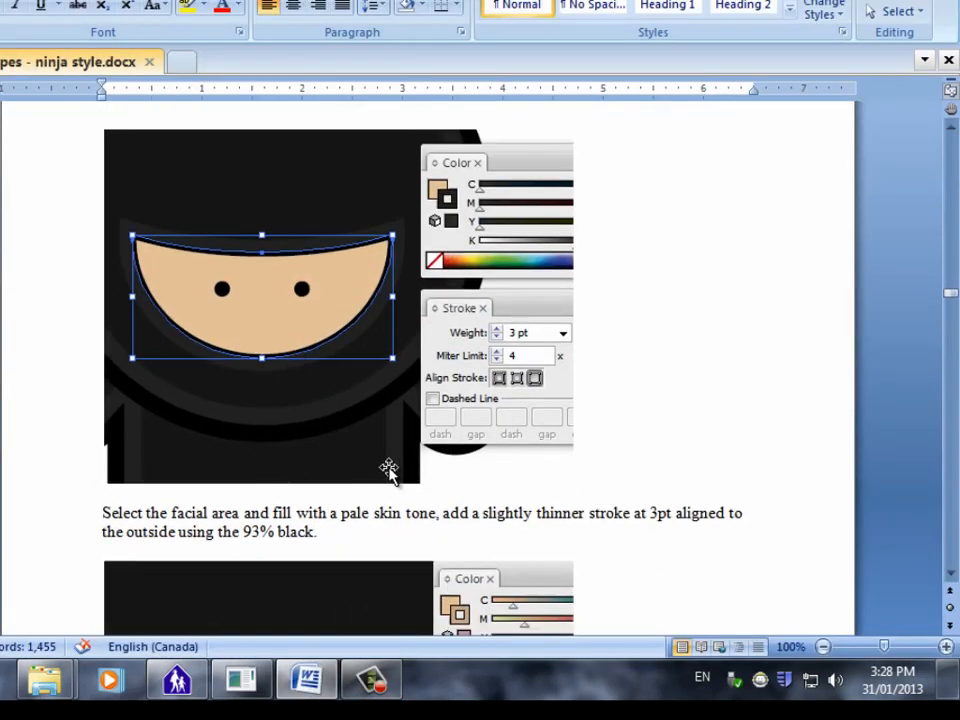
{"action": "scroll", "coordinate": [389, 470], "scroll_direction": "down", "scroll_amount": 1}
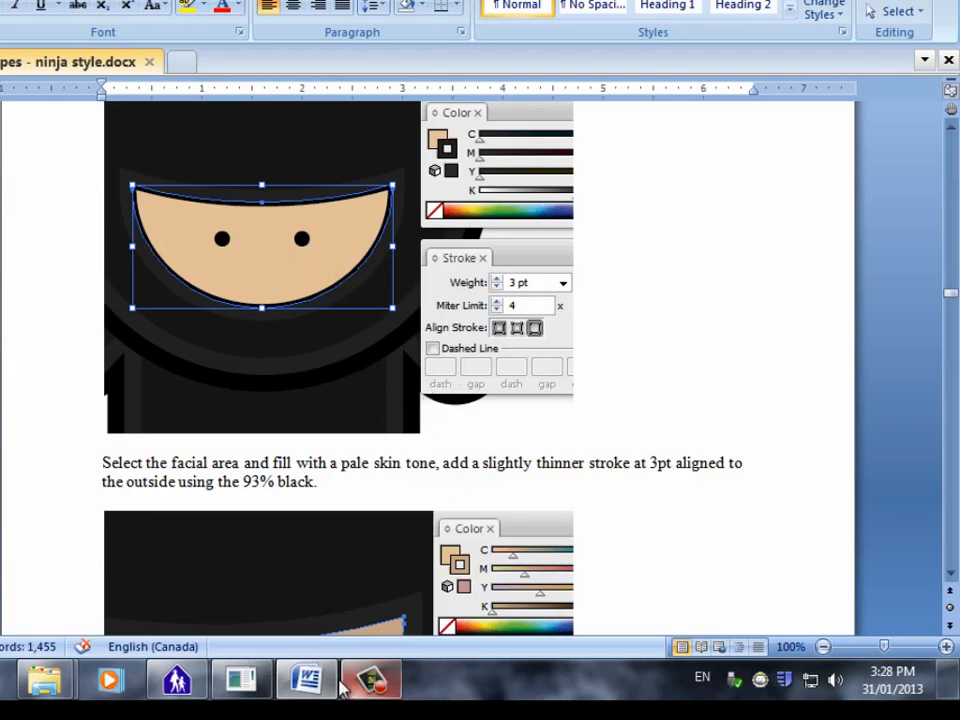
{"action": "left_click", "coordinate": [308, 685]}
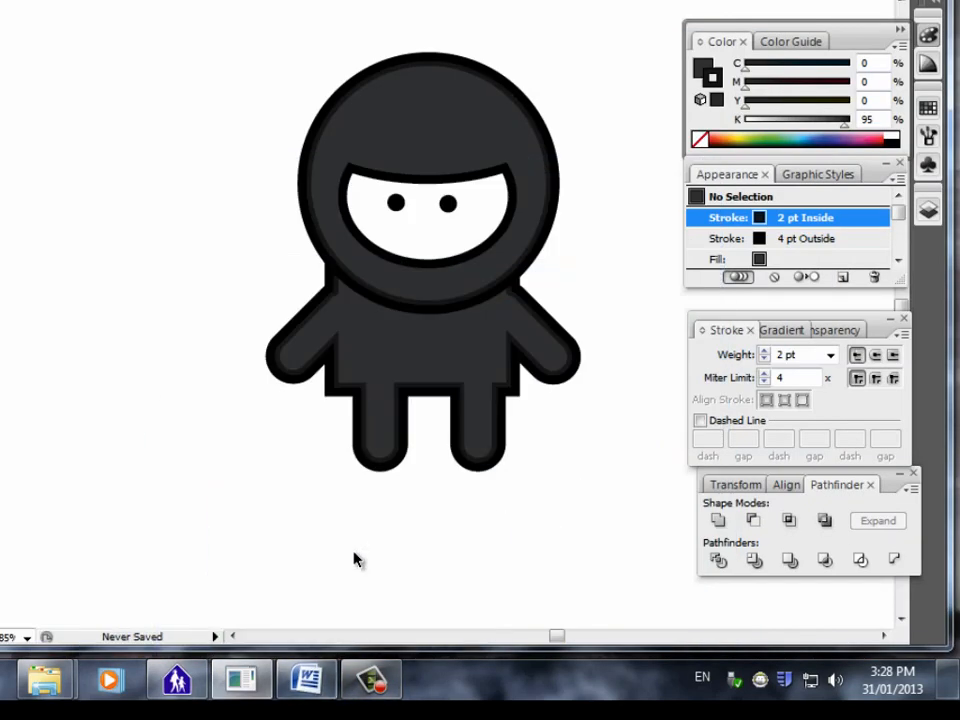
Fill the white face shape with a pale skin tone of C 0.78, M 7.06, Y 44.71 and K 0.
{"action": "left_click", "coordinate": [407, 231]}
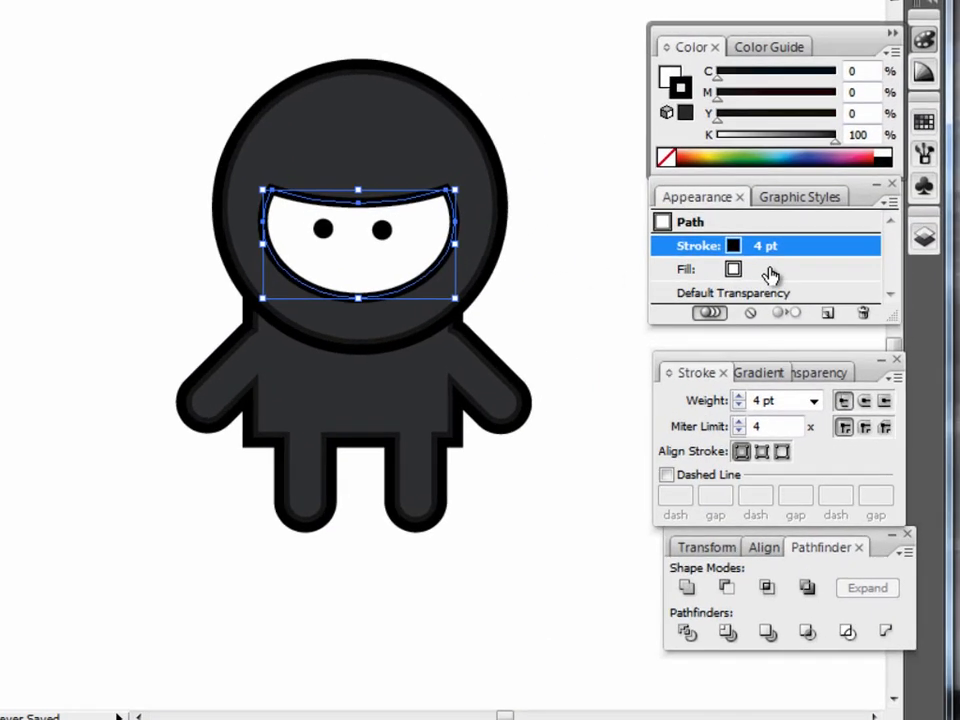
{"action": "left_click", "coordinate": [790, 246]}
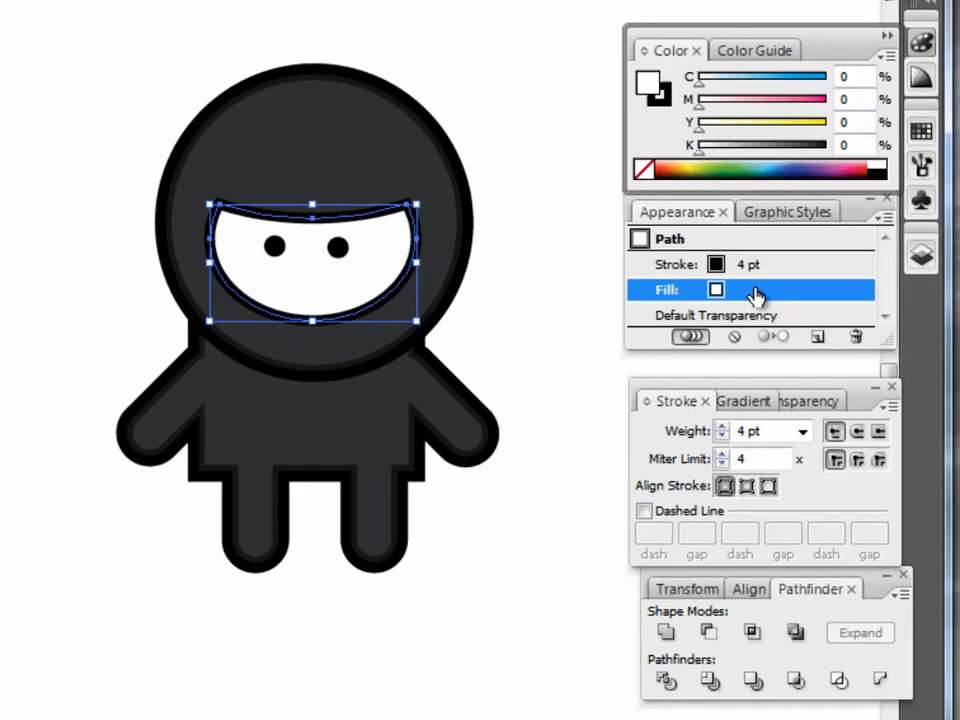
{"action": "left_click", "coordinate": [688, 161]}
{"action": "left_click", "coordinate": [688, 160]}
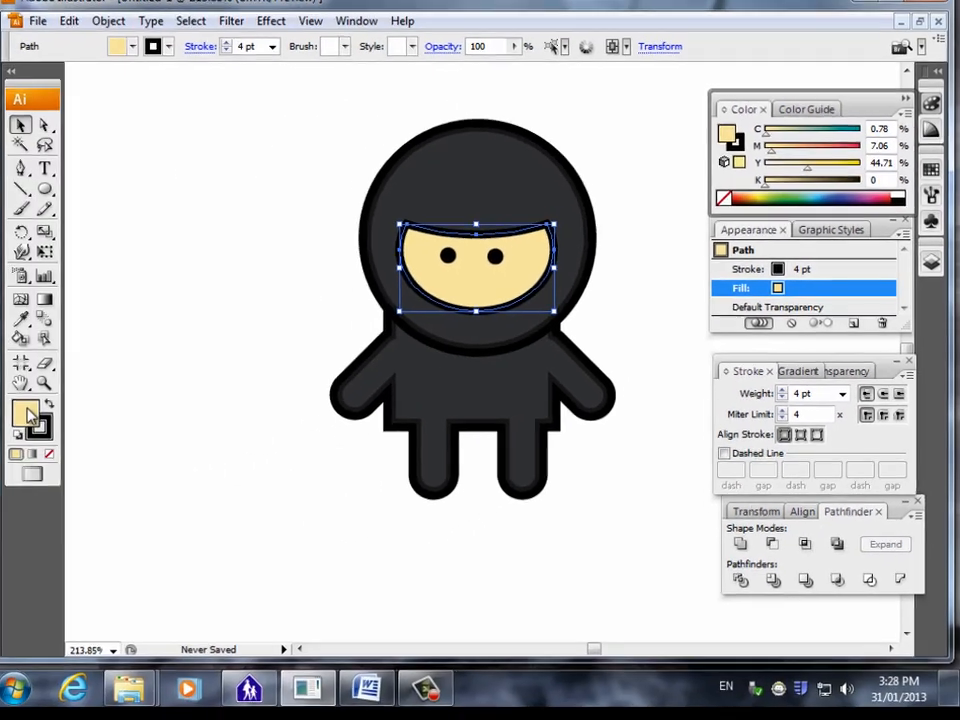
Try a darker orange fill on the face shape with the Color Picker, and undo it.
{"action": "double_click", "coordinate": [28, 414]}
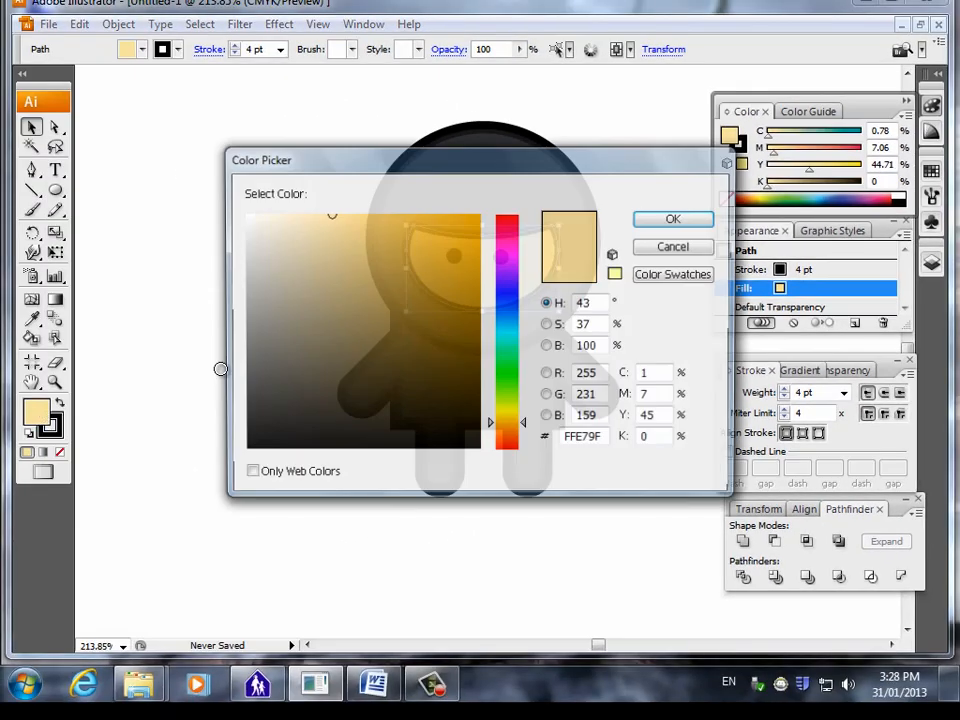
{"action": "left_click", "coordinate": [464, 318]}
{"action": "left_click_drag", "start_coordinate": [470, 265], "coordinate": [469, 240]}
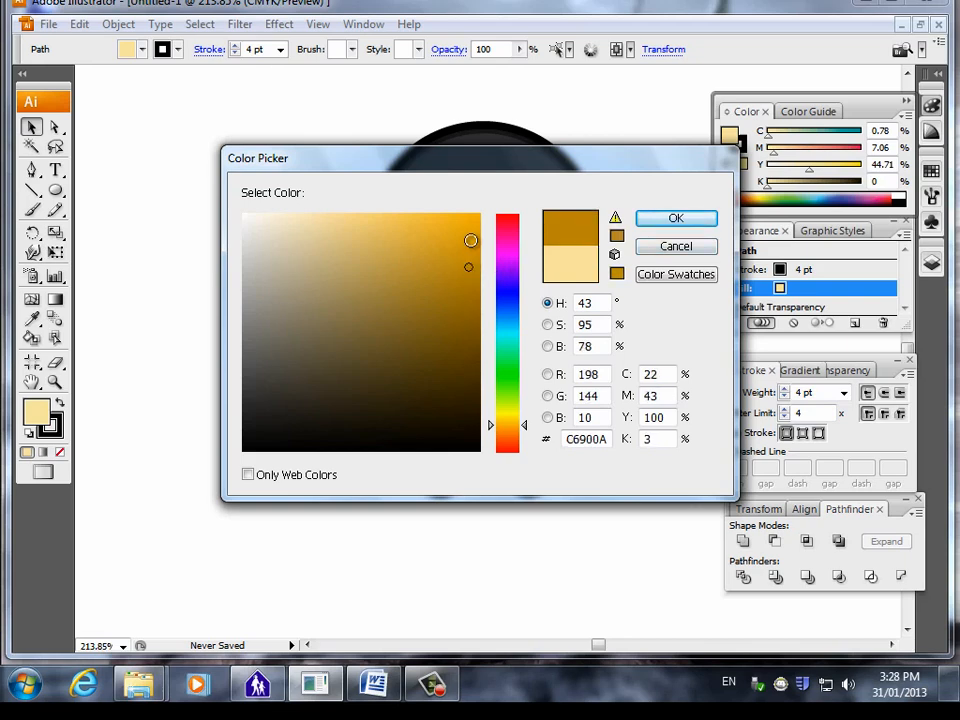
{"action": "left_click", "coordinate": [678, 217]}
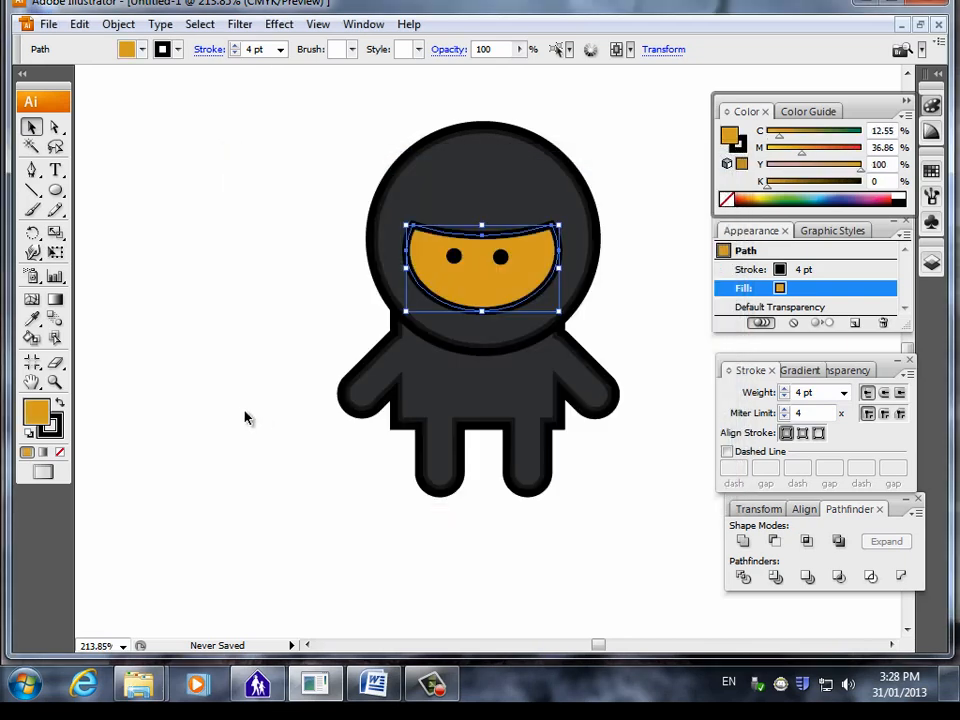
{"action": "key", "text": "ctrl+z"}
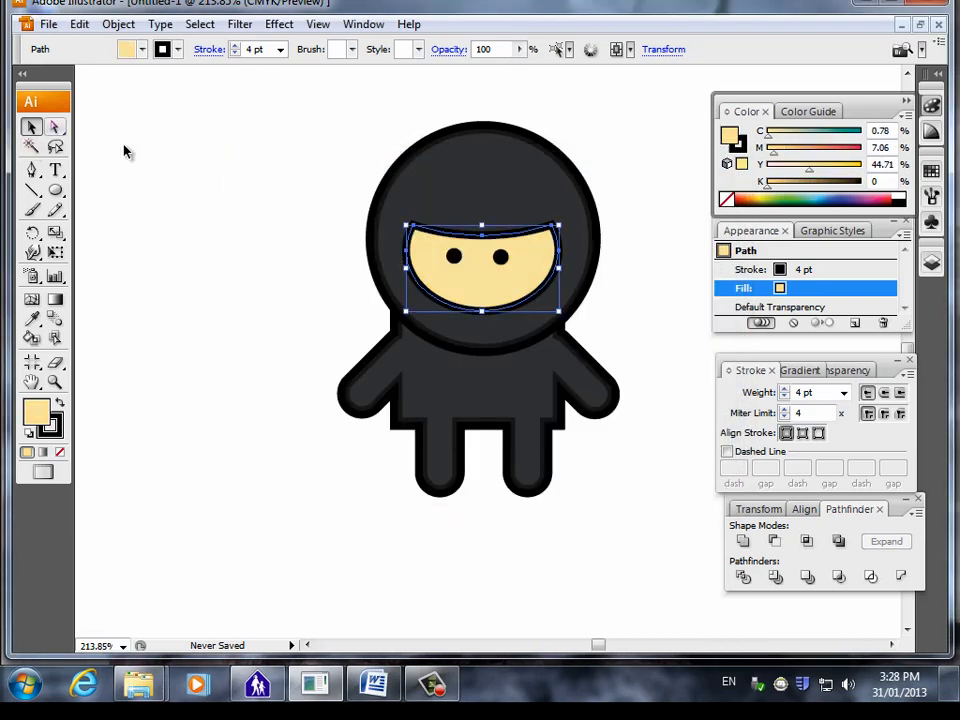
Check the Word instructions, duplicate the face shape's 4 pt stroke and align the lower copy to the outside.
{"action": "left_click", "coordinate": [666, 251]}
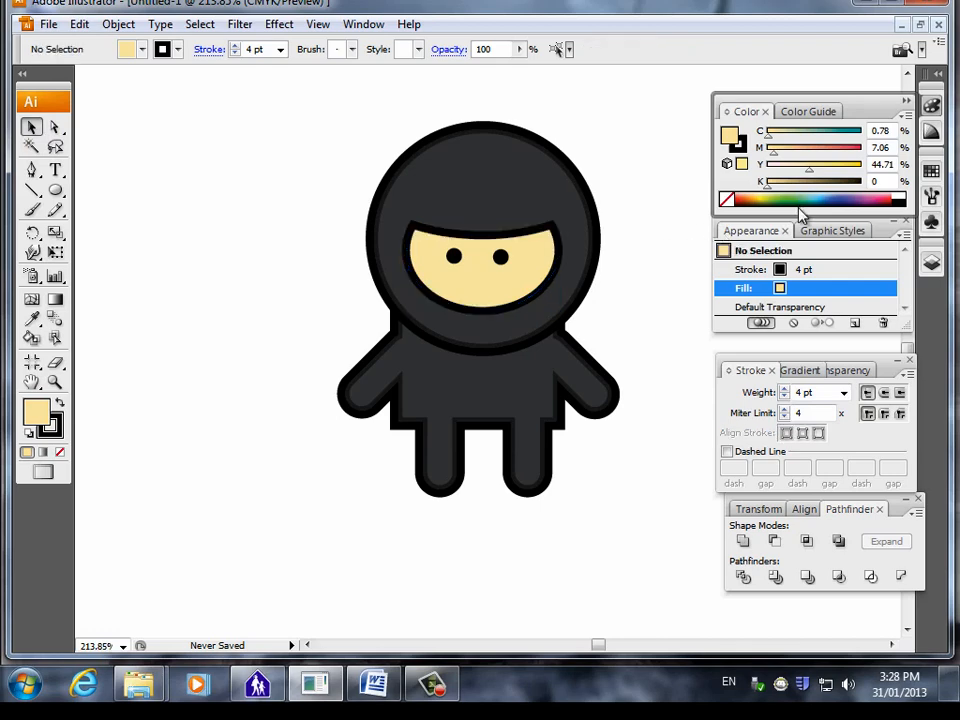
{"action": "left_click", "coordinate": [374, 685]}
{"action": "left_click", "coordinate": [434, 685]}
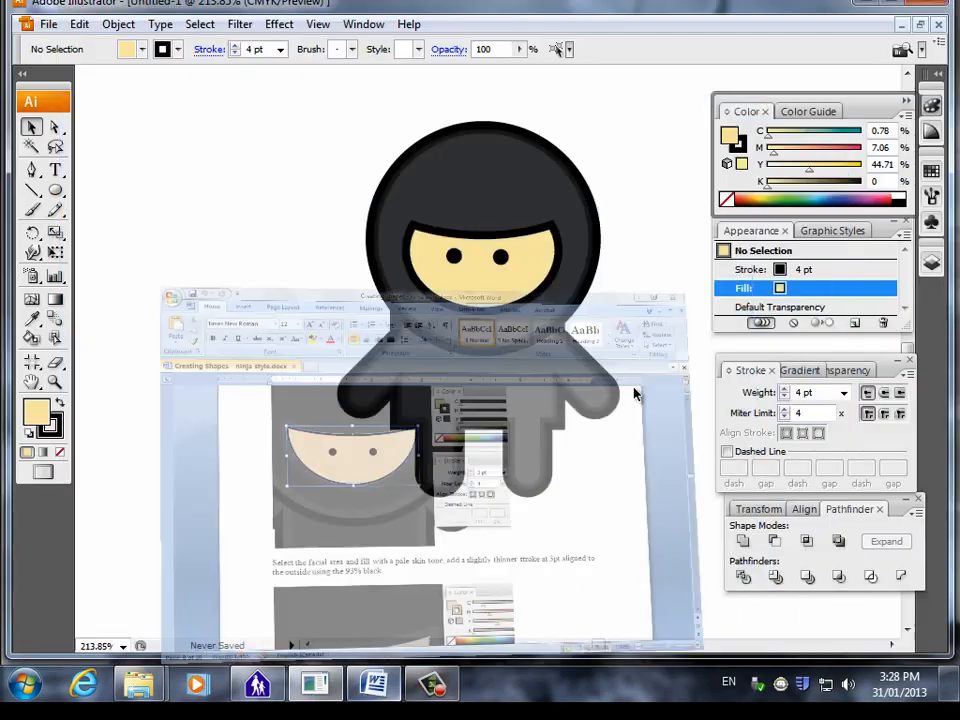
{"action": "left_click", "coordinate": [519, 292]}
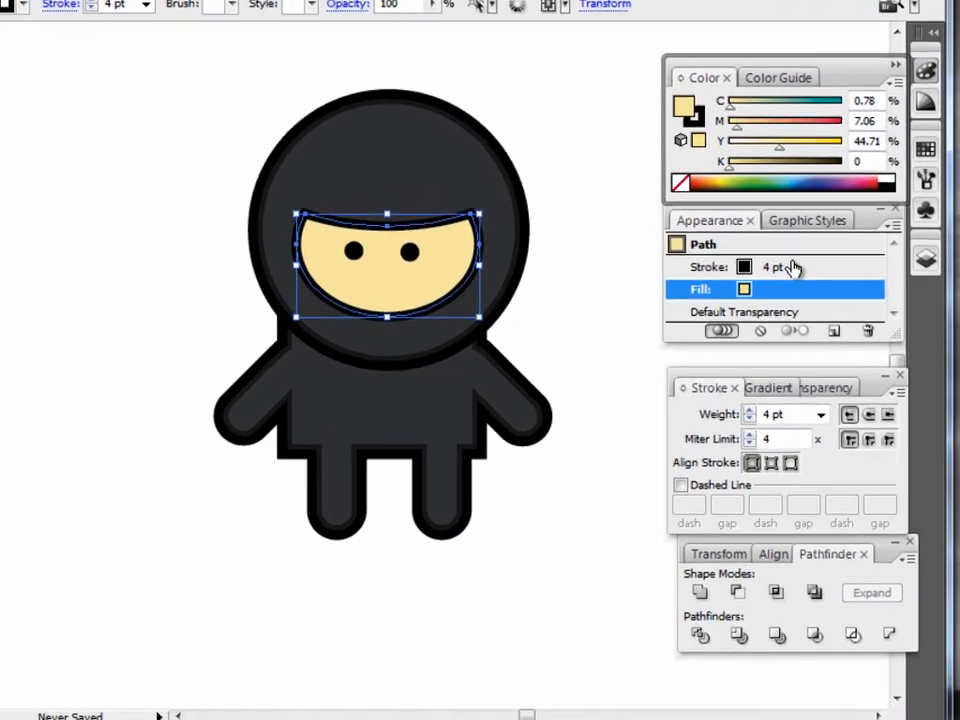
{"action": "left_click", "coordinate": [815, 270]}
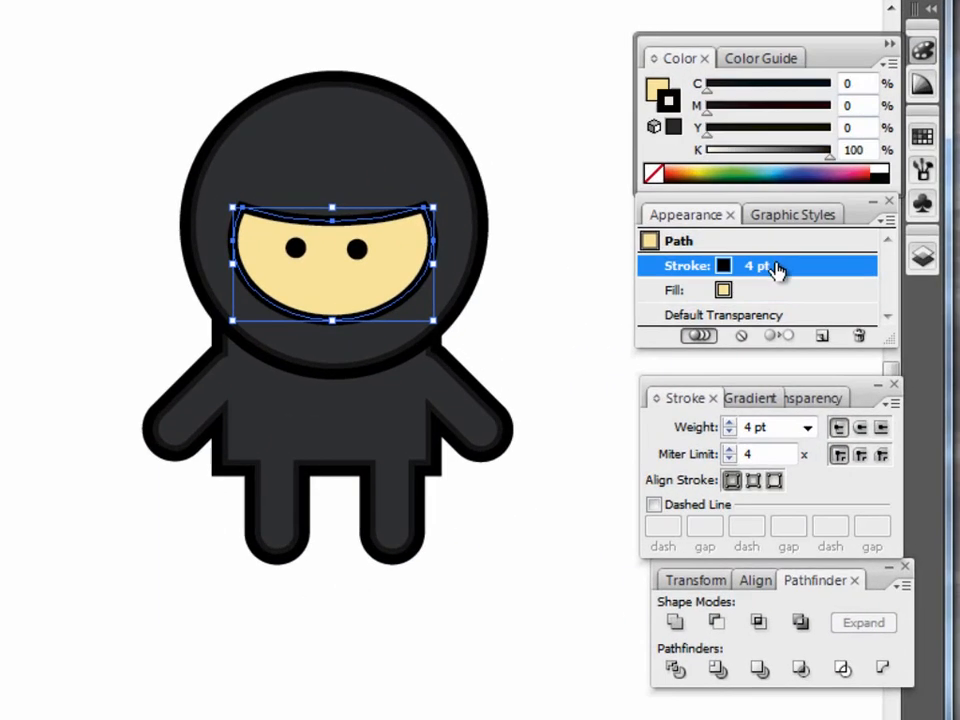
{"action": "left_click", "coordinate": [822, 337]}
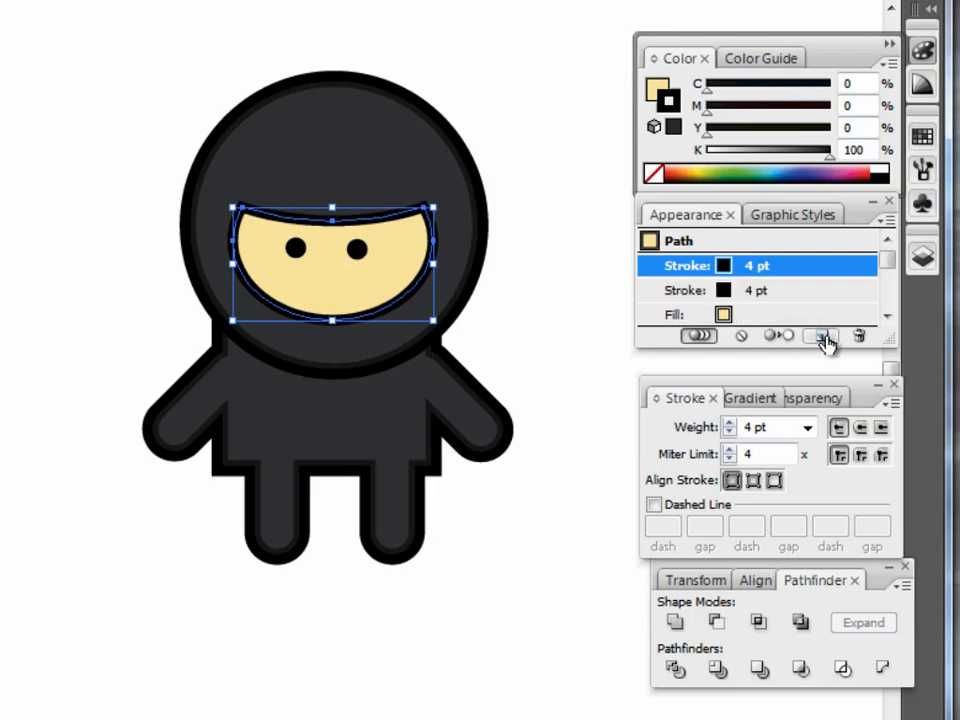
{"action": "left_click", "coordinate": [790, 292]}
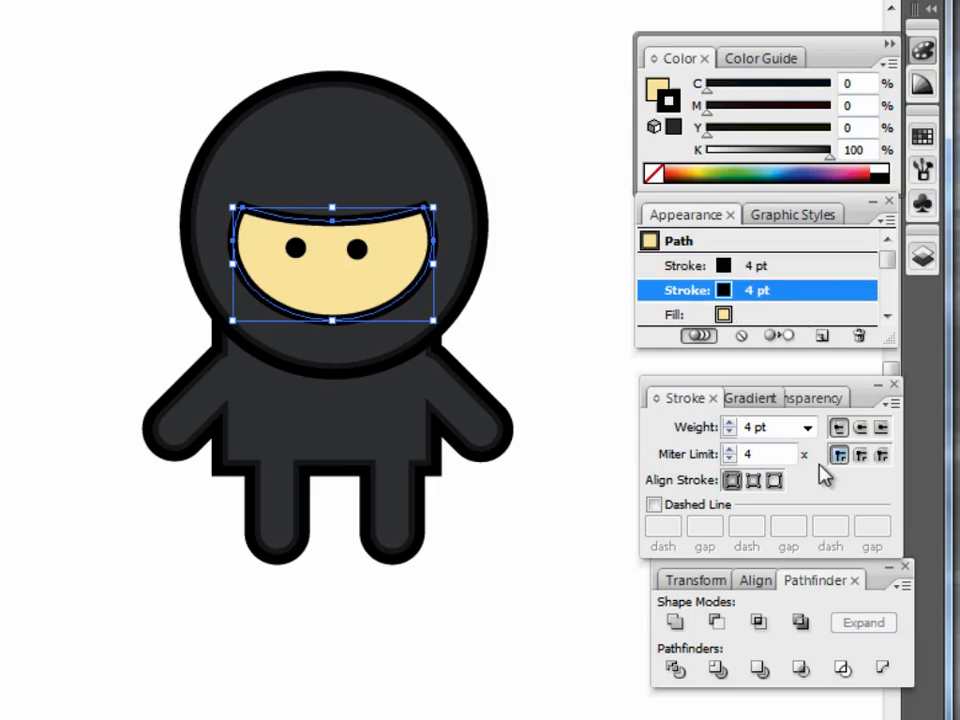
{"action": "left_click", "coordinate": [774, 481]}
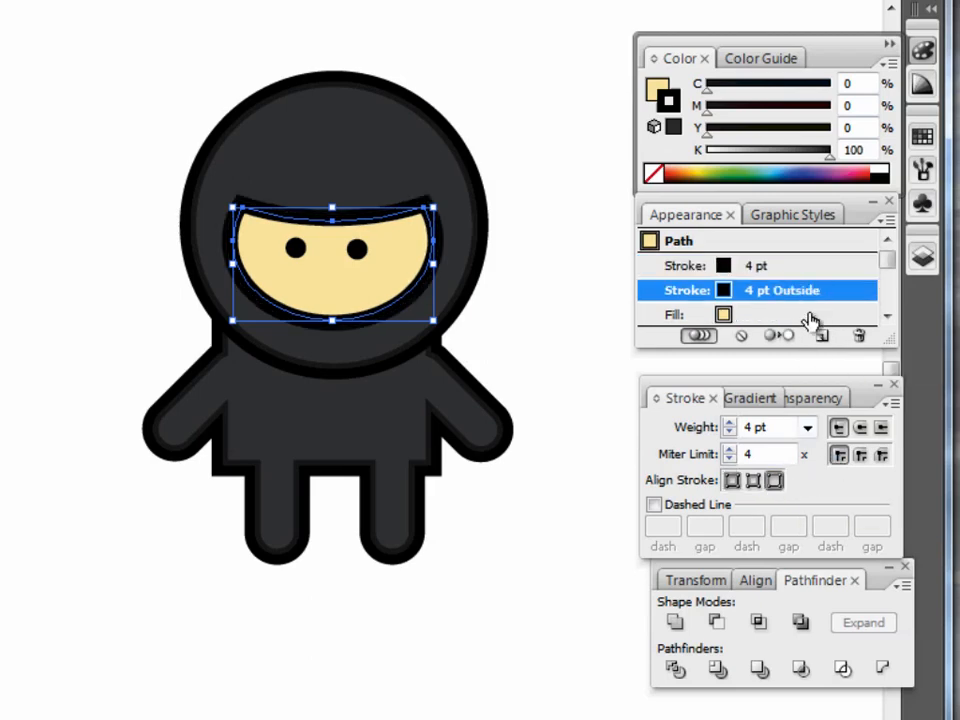
Reduce the face's upper stroke to 2 pt and set its color to K 95.
{"action": "left_click", "coordinate": [786, 268]}
{"action": "left_click", "coordinate": [730, 432]}
{"action": "left_click", "coordinate": [730, 432]}
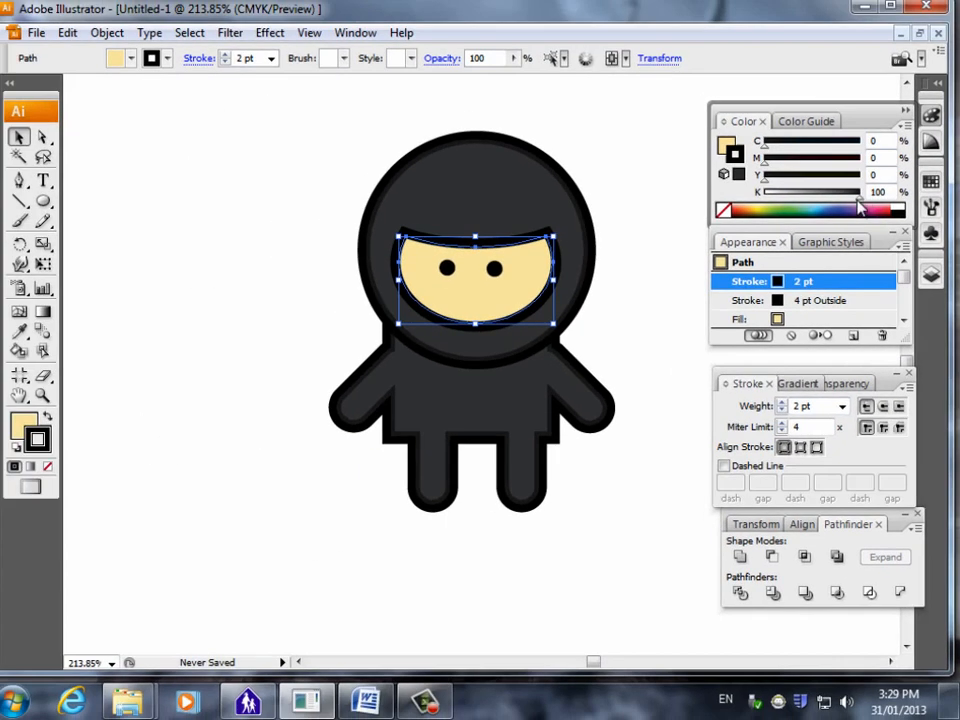
{"action": "left_click_drag", "start_coordinate": [856, 197], "coordinate": [852, 197]}
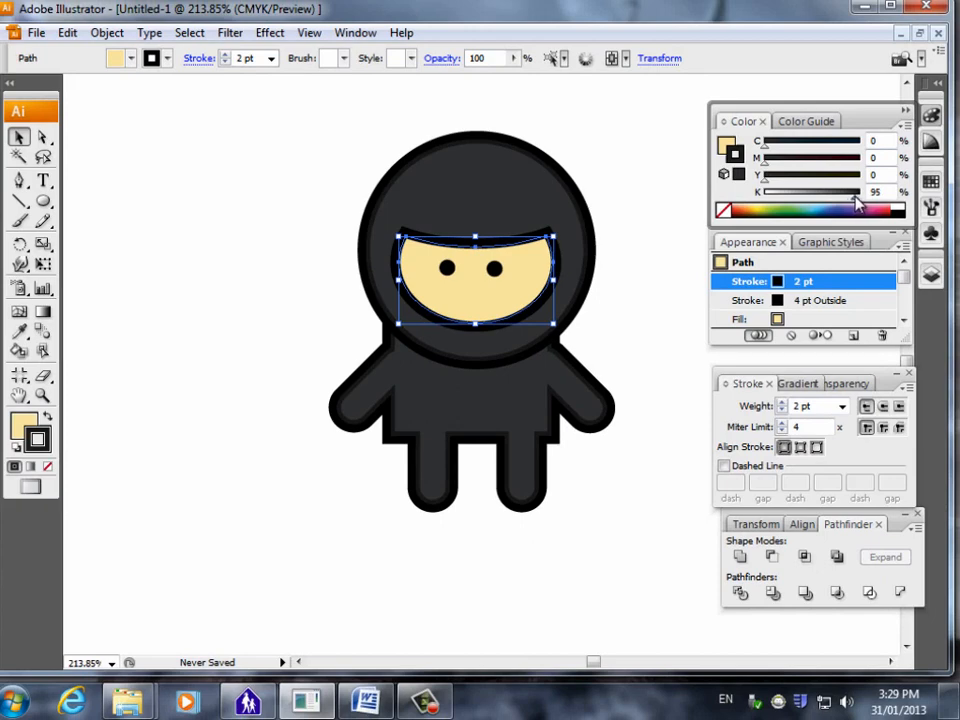
{"action": "left_click", "coordinate": [617, 416]}
{"action": "left_click", "coordinate": [806, 313]}
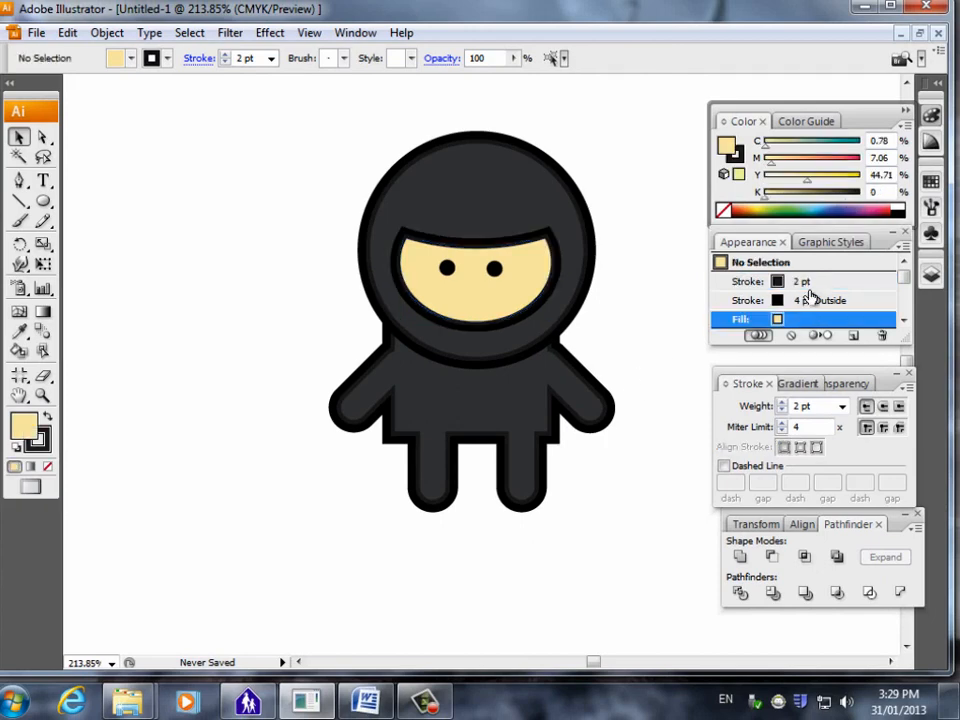
{"action": "left_click", "coordinate": [808, 284]}
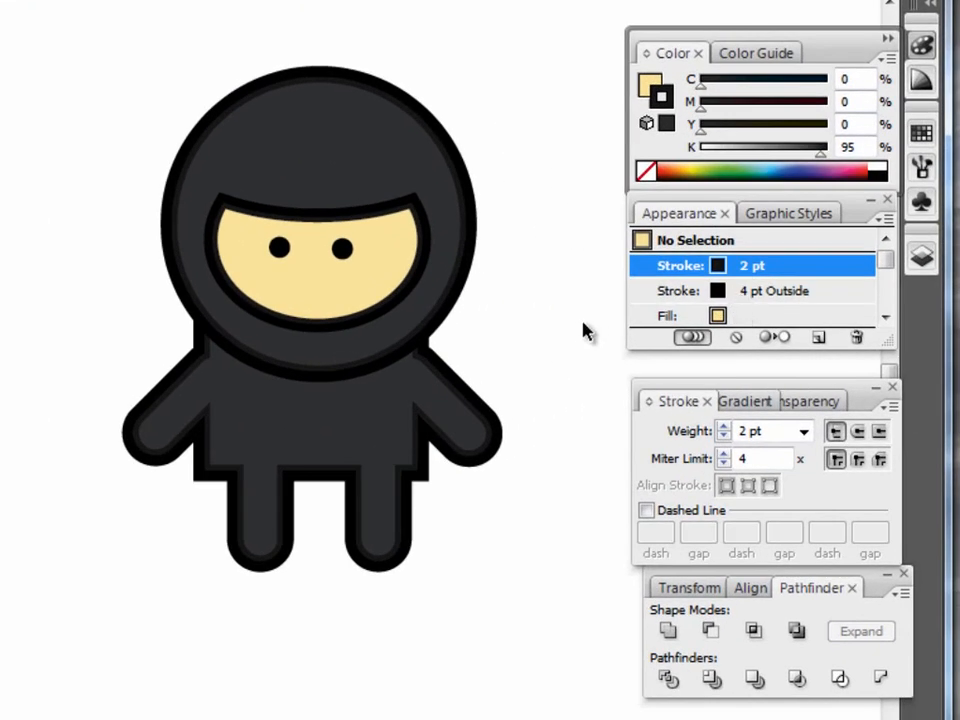
Give the face's 2 pt stroke the skin-tone fill color and darken it to K 38.
{"action": "left_click", "coordinate": [368, 277]}
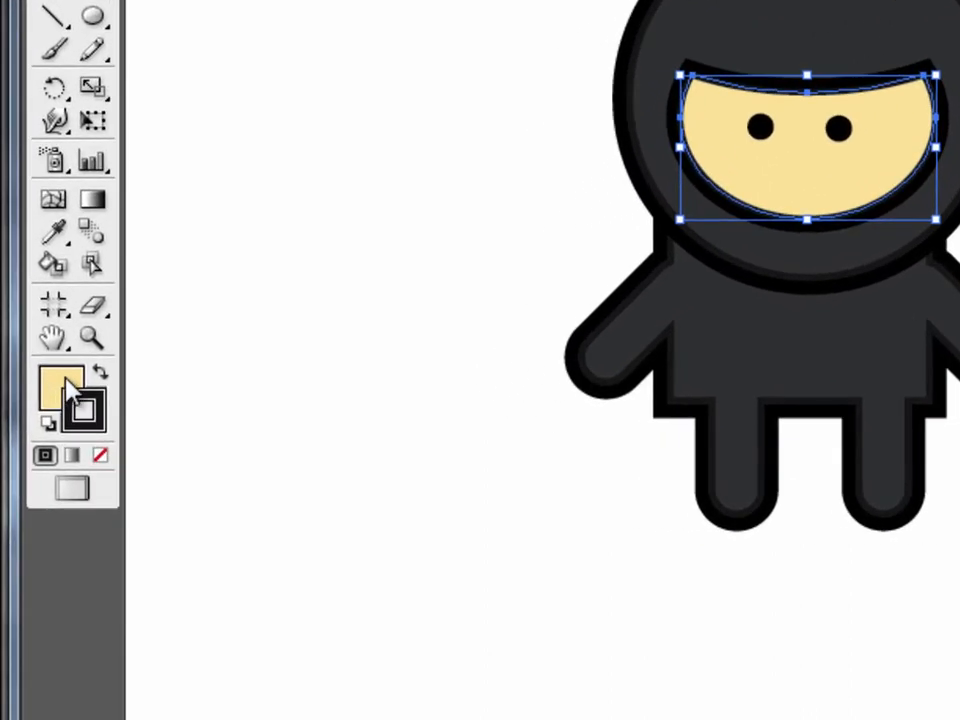
{"action": "left_click", "coordinate": [96, 408]}
{"action": "left_click_drag", "start_coordinate": [96, 403], "coordinate": [97, 406]}
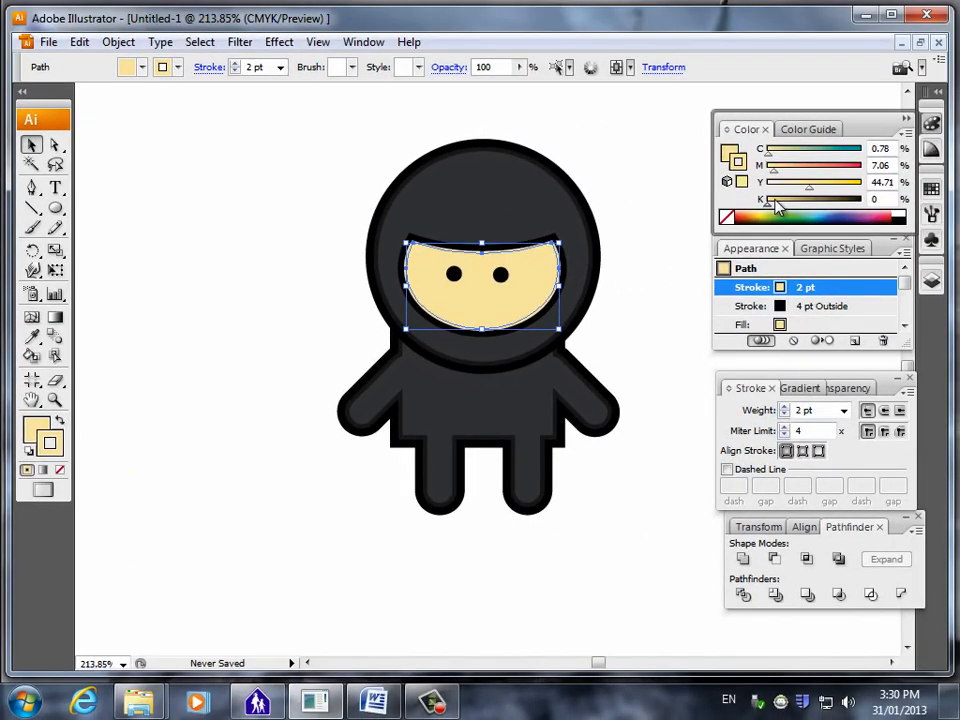
{"action": "left_click_drag", "start_coordinate": [768, 210], "coordinate": [806, 216]}
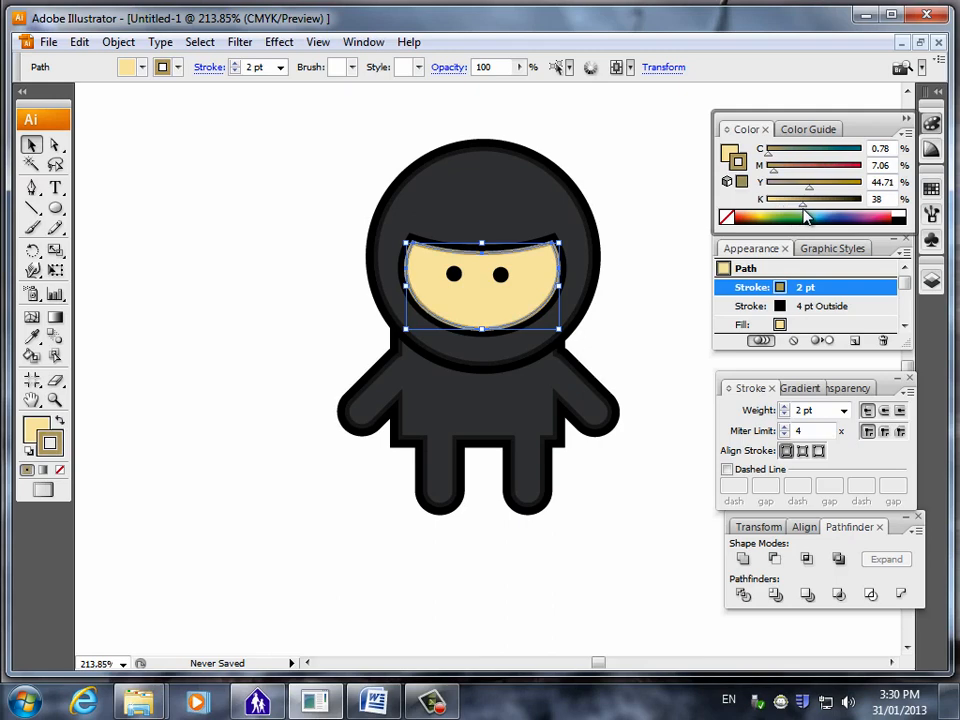
{"action": "left_click", "coordinate": [55, 399]}
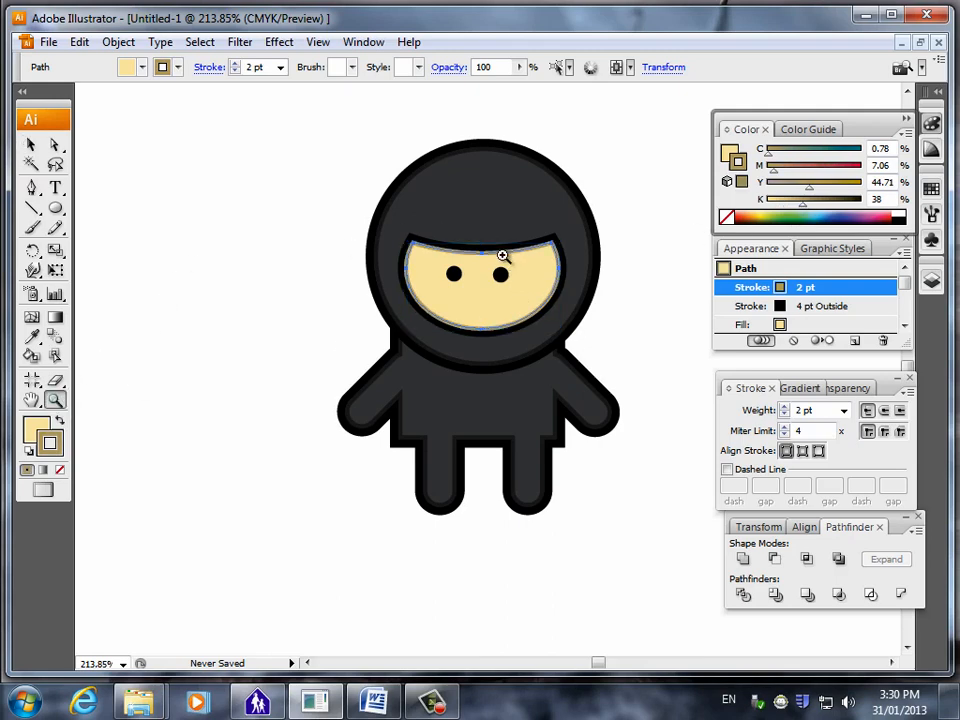
{"action": "left_click_drag", "start_coordinate": [502, 256], "coordinate": [600, 340]}
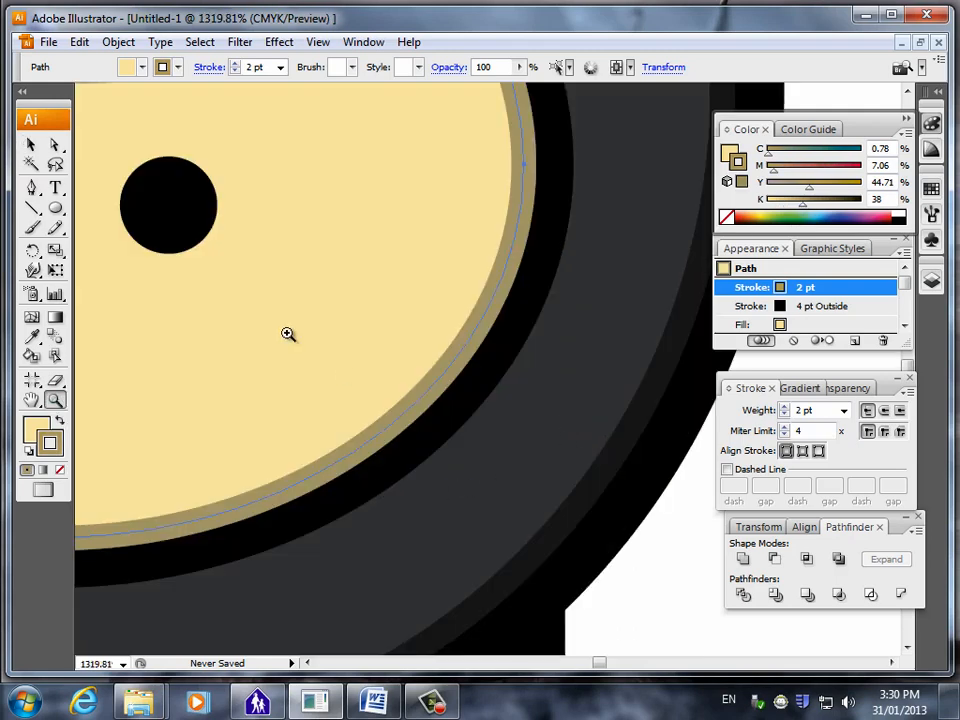
Darken the face shape's 2 pt stroke to K 49 and deselect it.
{"action": "left_click", "coordinate": [31, 145]}
{"action": "left_click", "coordinate": [646, 616]}
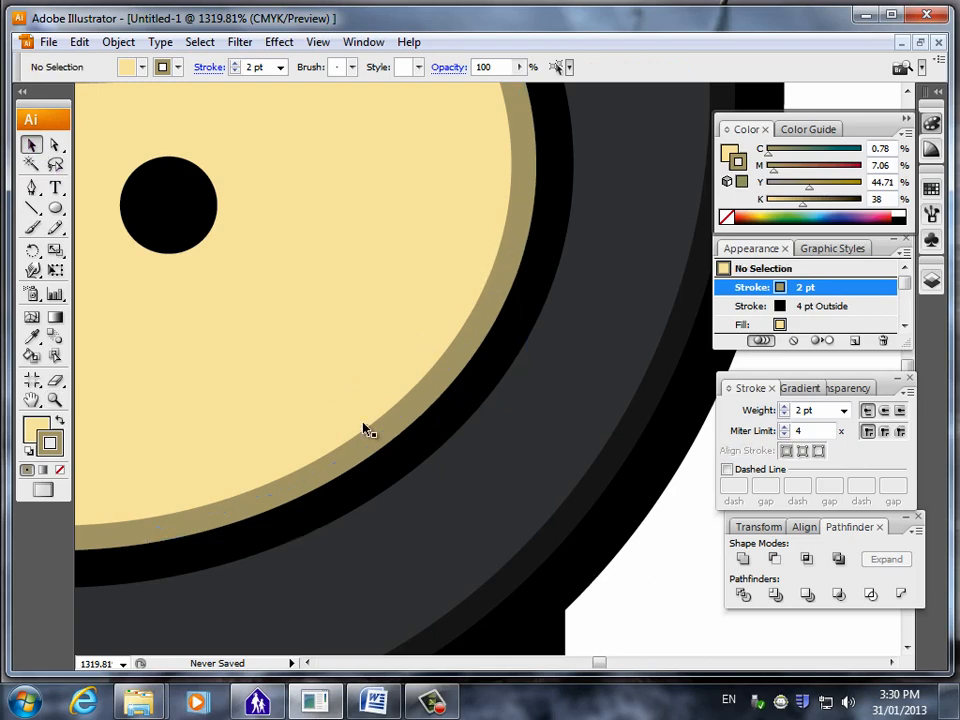
{"action": "left_click", "coordinate": [474, 340]}
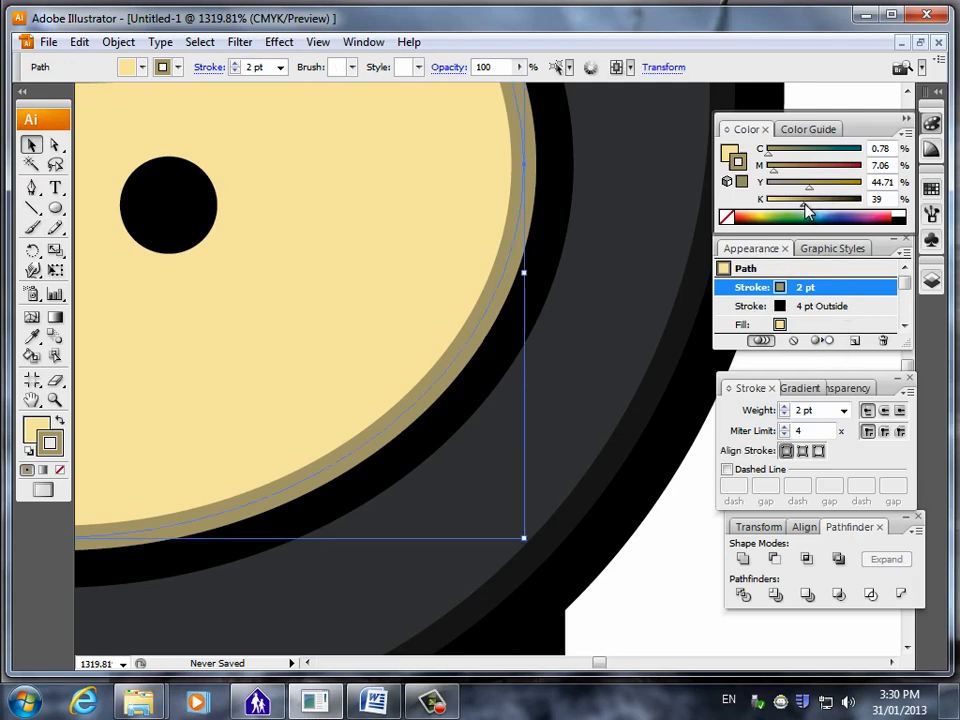
{"action": "left_click_drag", "start_coordinate": [805, 206], "coordinate": [814, 208]}
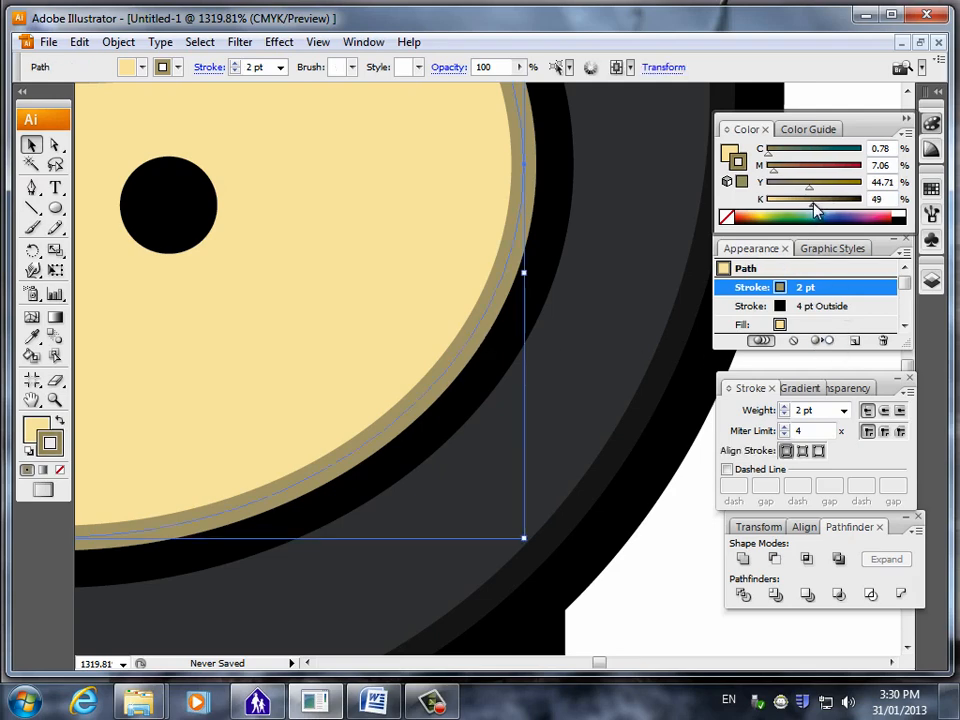
{"action": "left_click", "coordinate": [650, 570]}
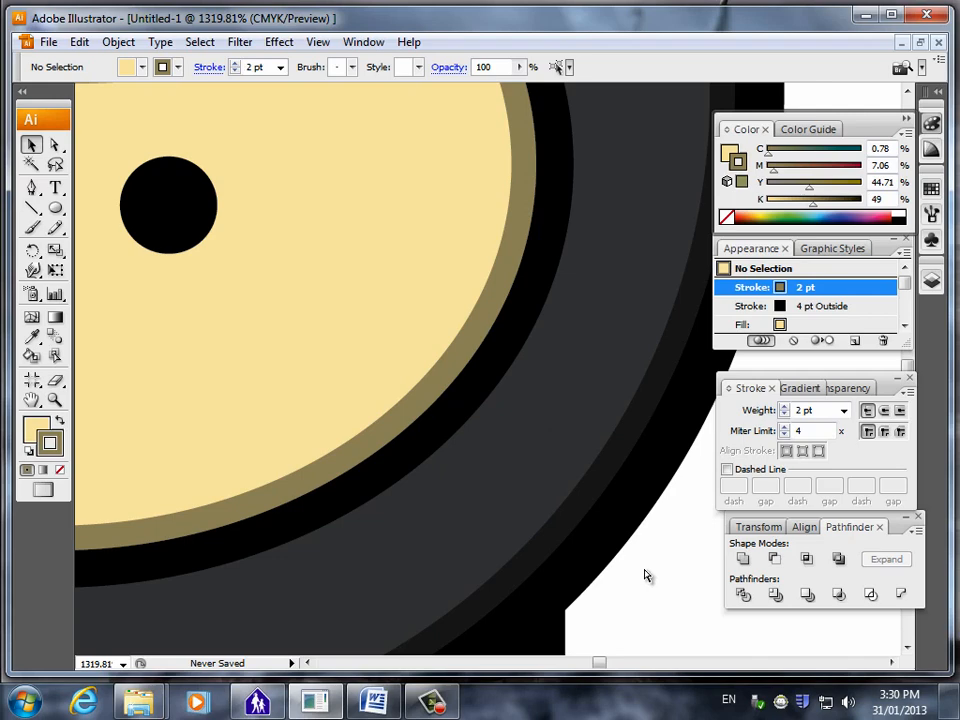
Examine the whole colored ninja, switch to the Word instructions to read about the pose variations, and return to Illustrator.
{"action": "key", "text": "ctrl+0"}
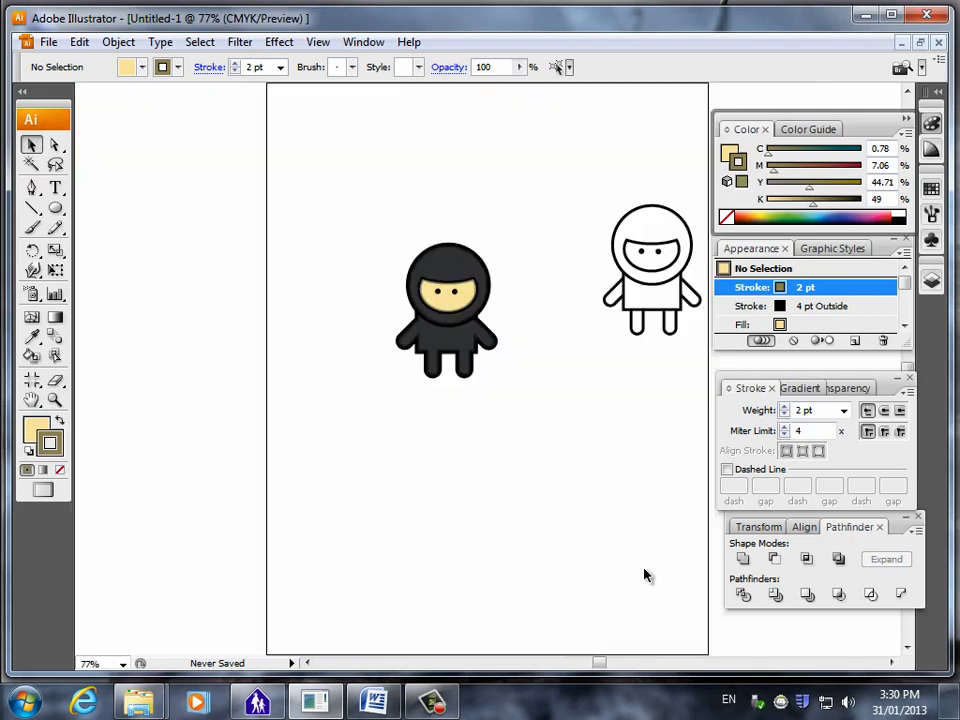
{"action": "left_click", "coordinate": [57, 401]}
{"action": "left_click_drag", "start_coordinate": [379, 212], "coordinate": [546, 432]}
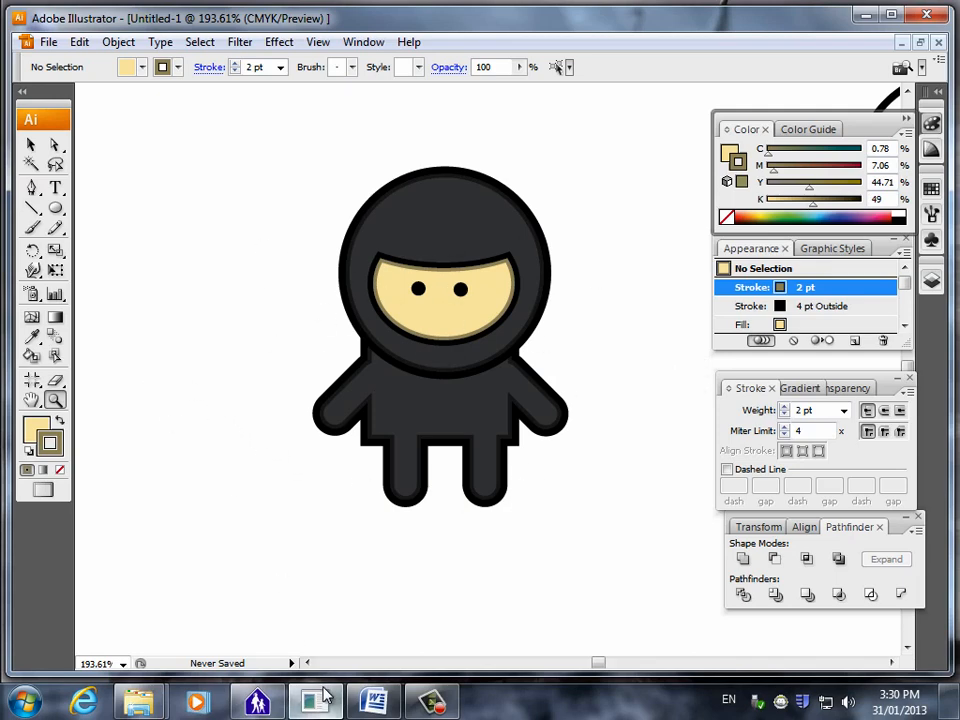
{"action": "left_click", "coordinate": [373, 703]}
{"action": "scroll", "coordinate": [445, 465], "scroll_direction": "down", "scroll_amount": 15}
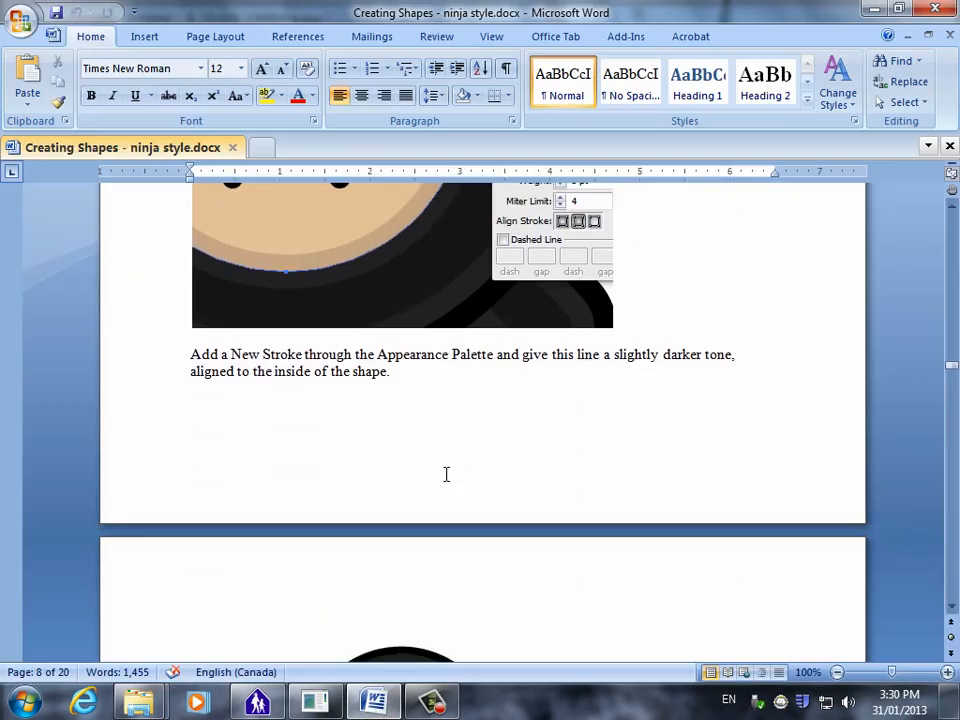
{"action": "scroll", "coordinate": [452, 453], "scroll_direction": "down", "scroll_amount": 12}
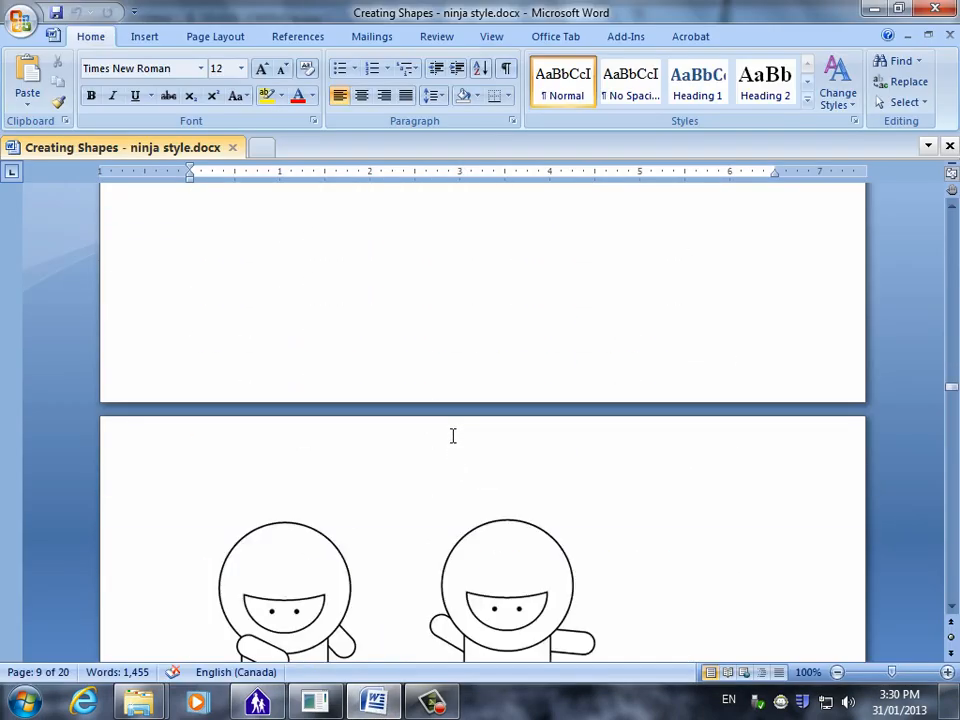
{"action": "scroll", "coordinate": [452, 425], "scroll_direction": "down", "scroll_amount": 5}
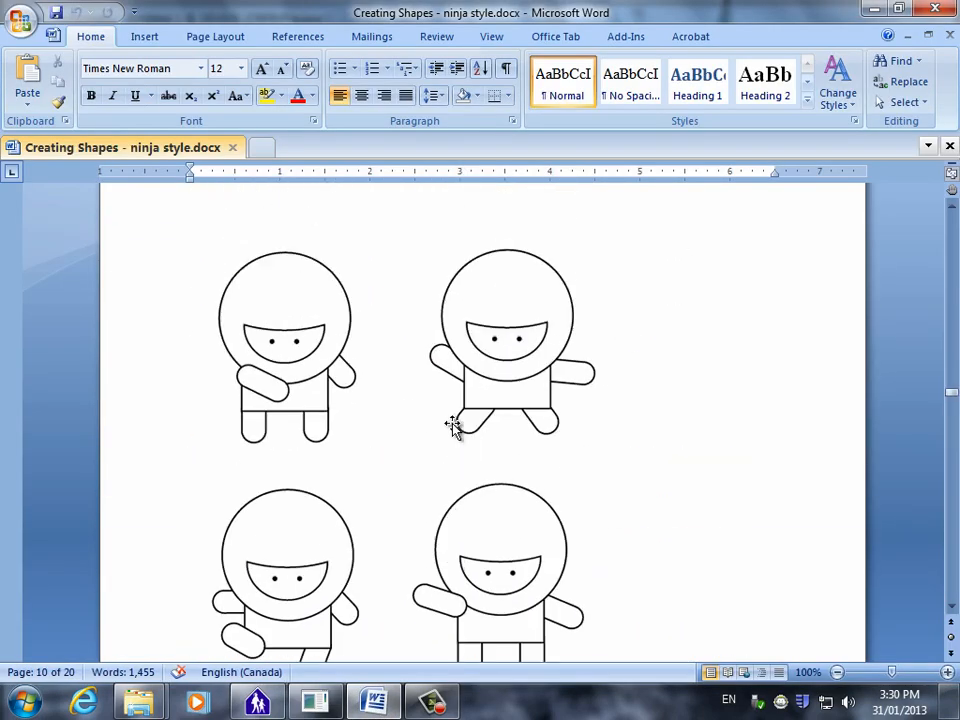
{"action": "left_click", "coordinate": [378, 704]}
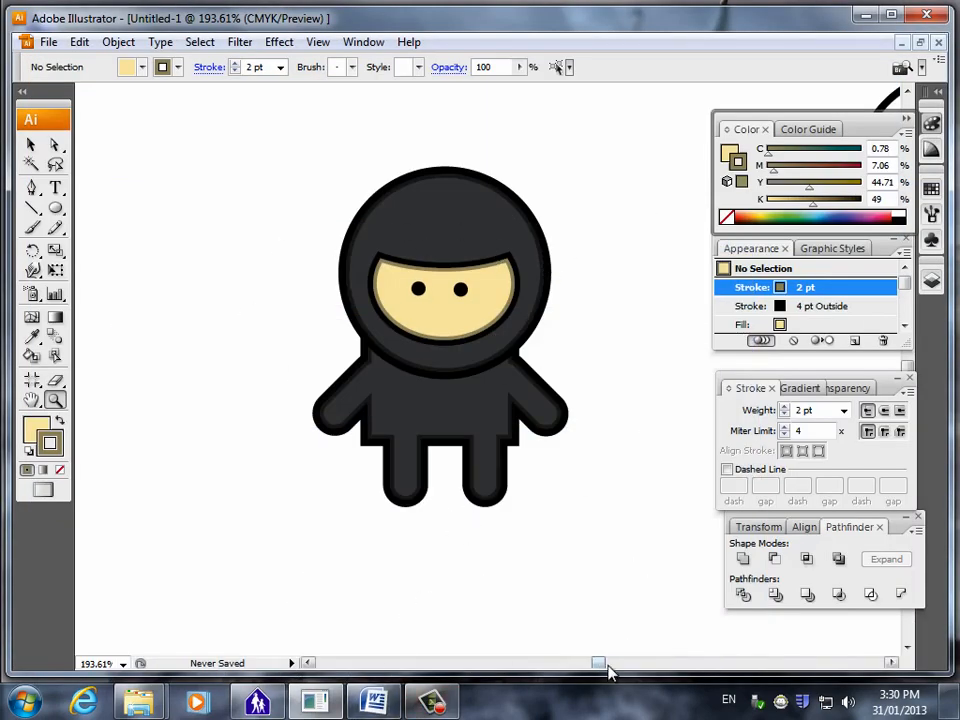
Bring the arm on the left side of the white outlined ninja to the front of the body.
{"action": "left_click_drag", "start_coordinate": [602, 665], "coordinate": [609, 667]}
{"action": "left_click_drag", "start_coordinate": [611, 667], "coordinate": [613, 667]}
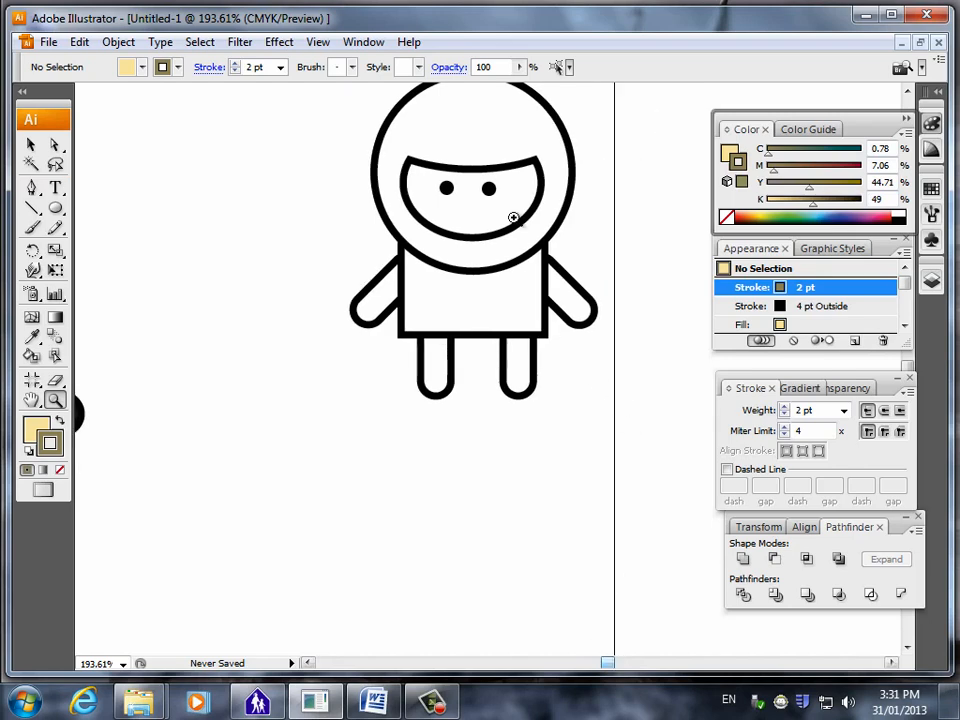
{"action": "left_click", "coordinate": [29, 147]}
{"action": "left_click", "coordinate": [387, 306]}
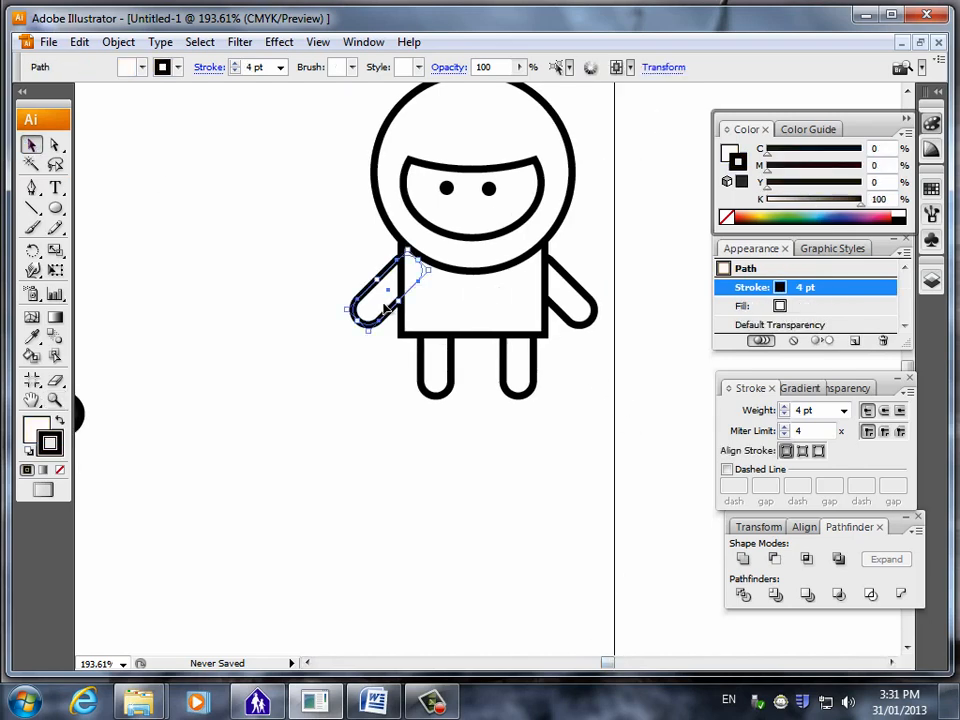
{"action": "right_click", "coordinate": [375, 312]}
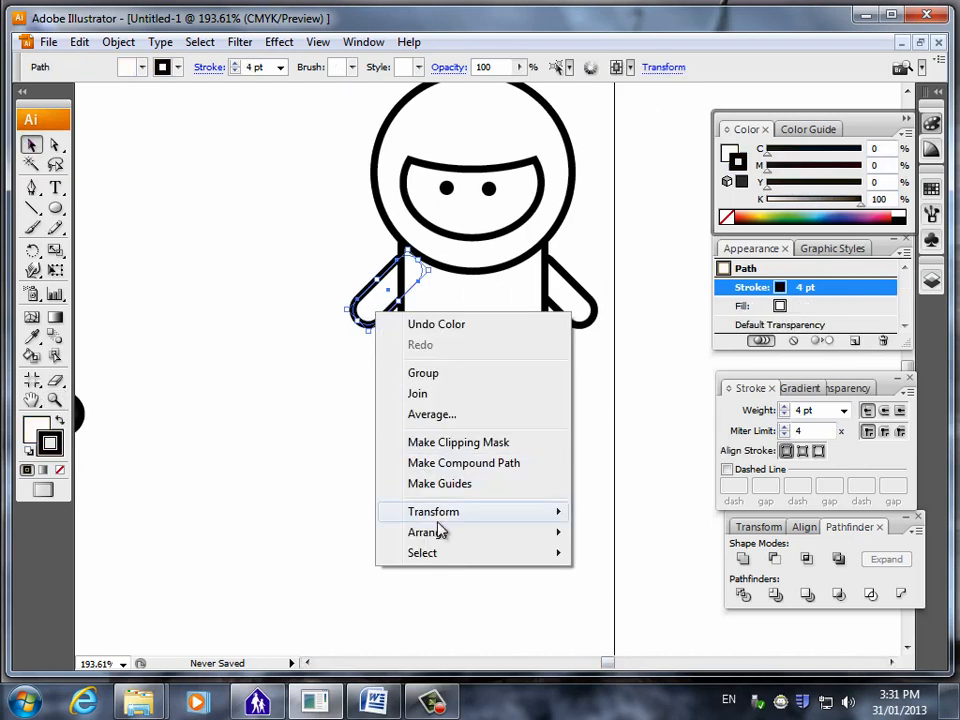
{"action": "mouse_move", "coordinate": [443, 530]}
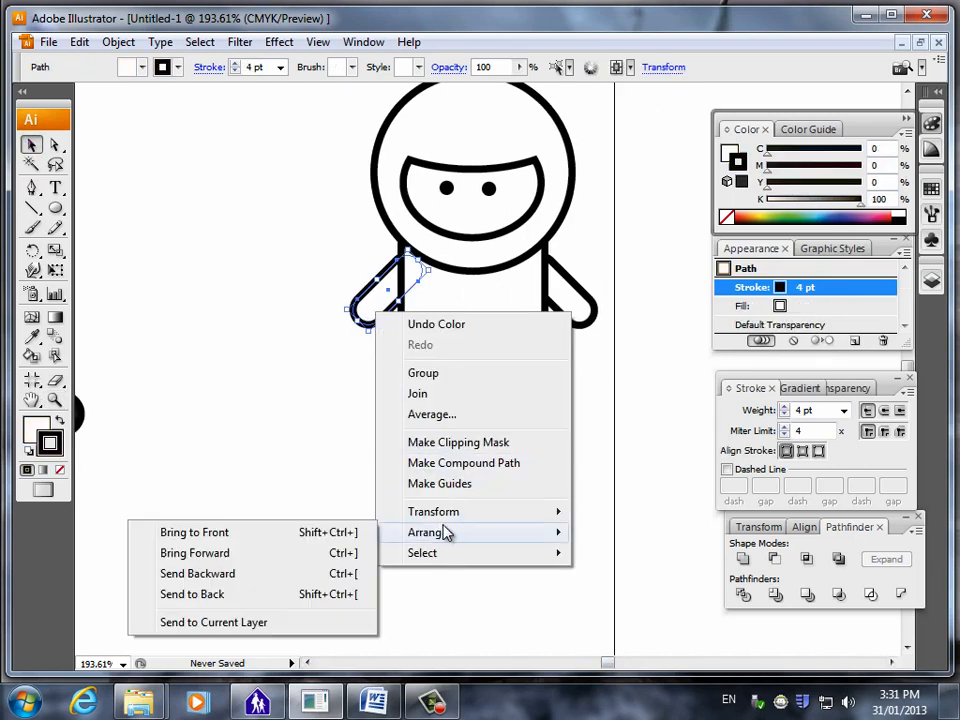
{"action": "left_click", "coordinate": [242, 542]}
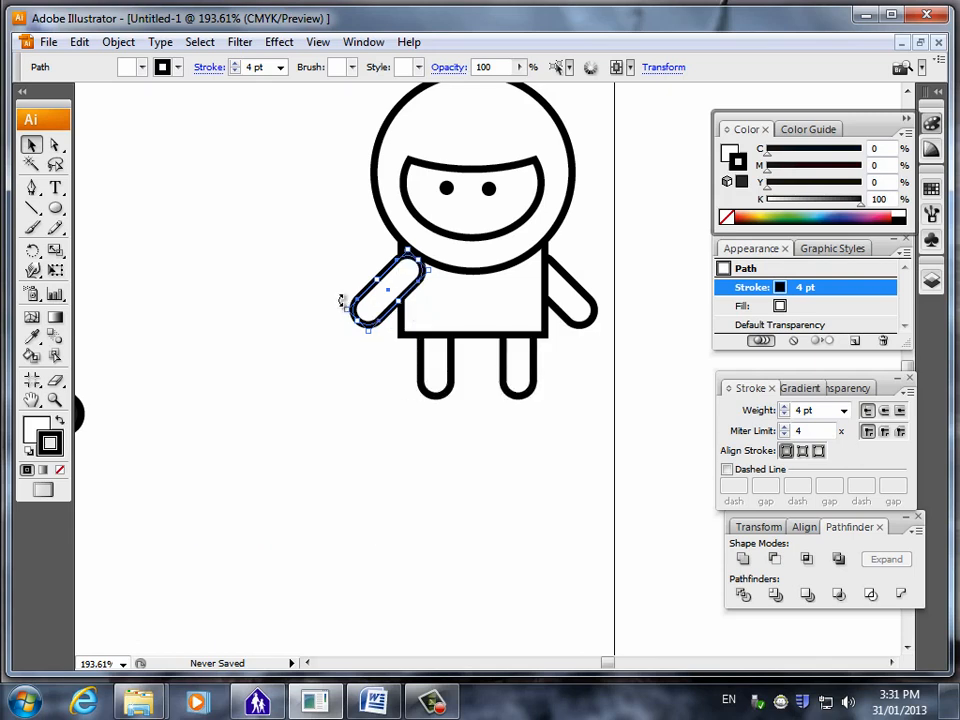
Rotate the front arm so its hand end points up and outward, and nudge it upward against the body below the head.
{"action": "mouse_move", "coordinate": [339, 297]}
{"action": "left_mouse_down"}
{"action": "mouse_move", "coordinate": [332, 223]}
{"action": "mouse_move", "coordinate": [331, 302]}
{"action": "left_mouse_up"}
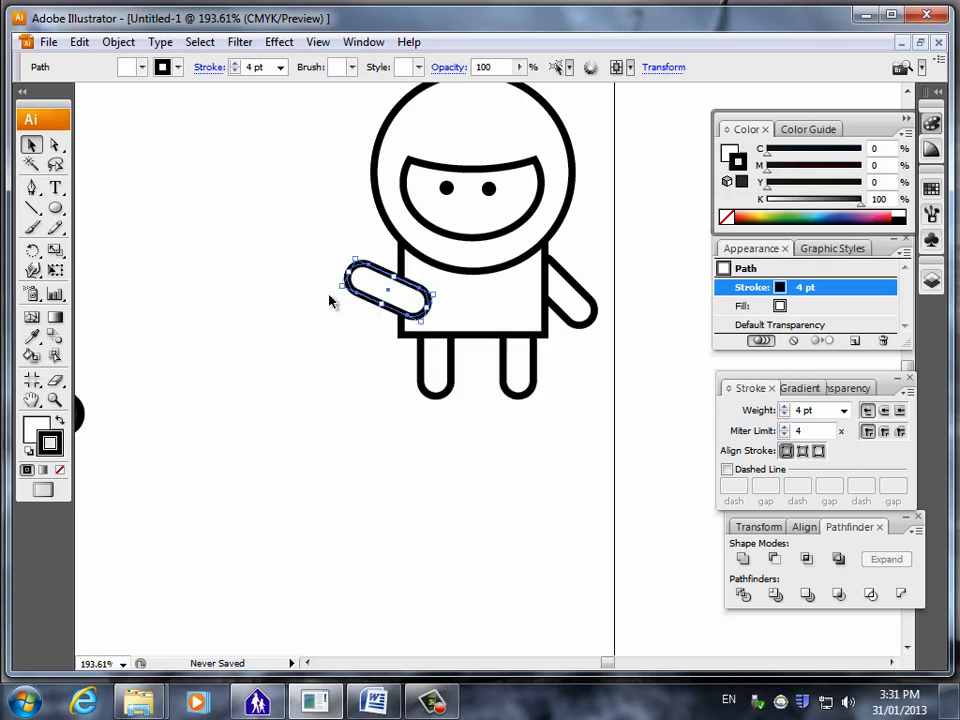
{"action": "key", "text": "Up"}
{"action": "key", "text": "Up"}
{"action": "key", "text": "Up"}
{"action": "key", "text": "Up"}
{"action": "key", "text": "Up"}
{"action": "key", "text": "Up"}
{"action": "key", "text": "Up"}
{"action": "key", "text": "Up"}
{"action": "key", "text": "Left"}
{"action": "key", "text": "Left"}
{"action": "key", "text": "Left"}
{"action": "key", "text": "Left"}
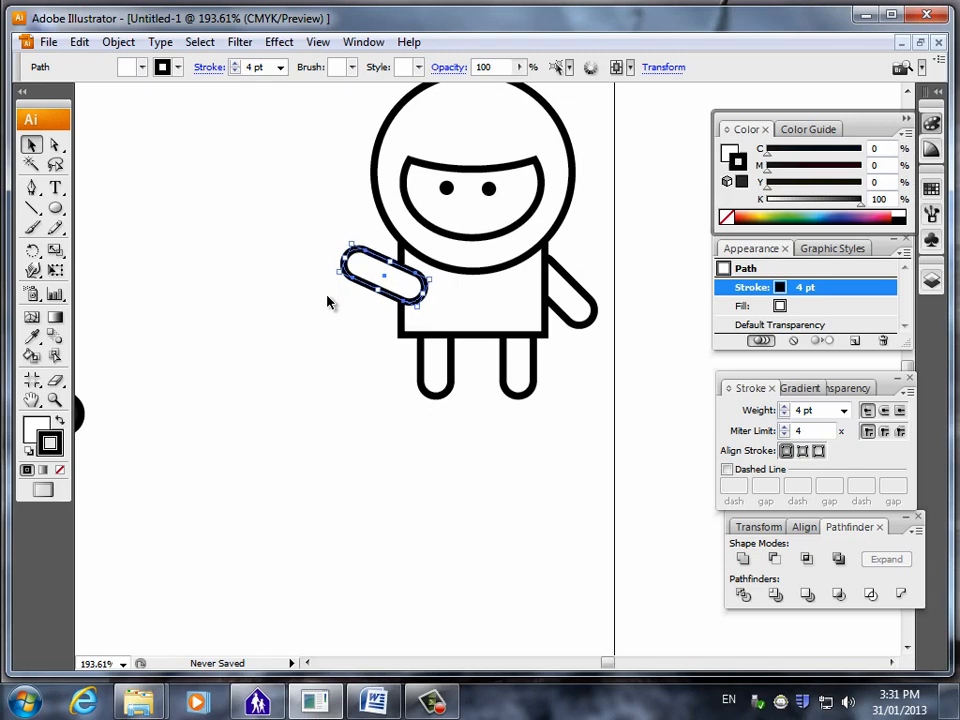
{"action": "key", "text": "Right"}
{"action": "key", "text": "Right"}
{"action": "key", "text": "Right"}
{"action": "key", "text": "Right"}
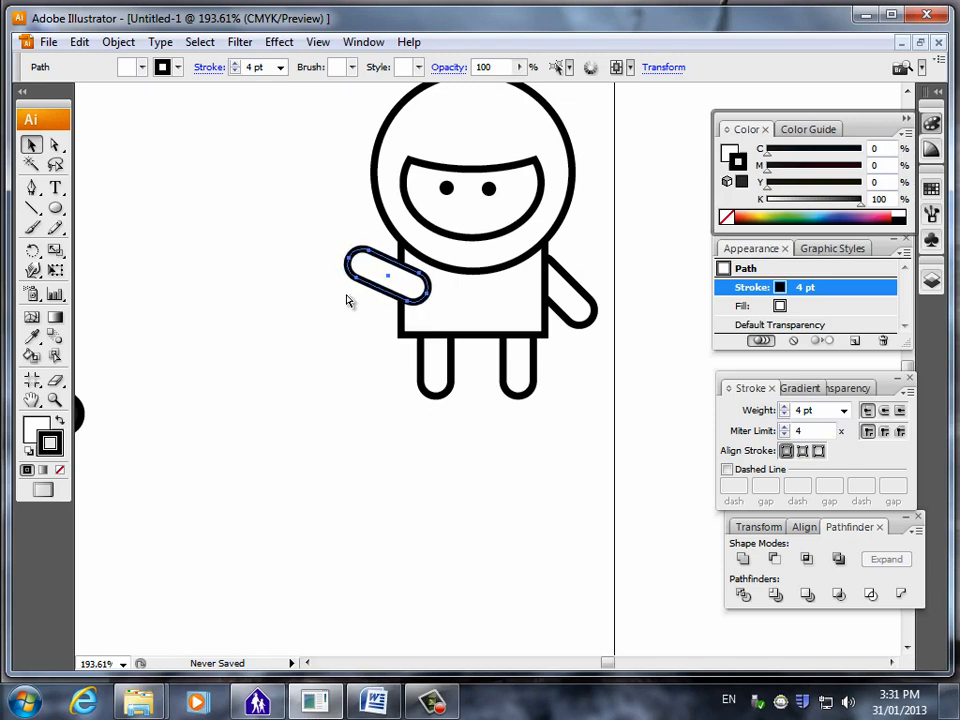
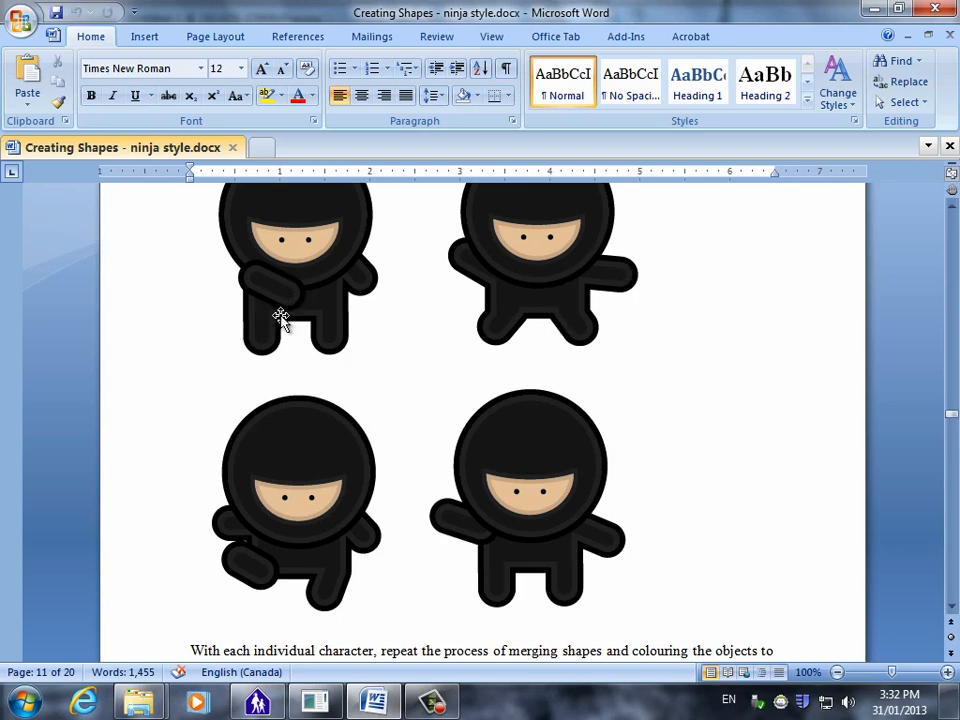
Read further through the Word instructions to the staff example and its appearance settings, and return to Illustrator.
{"action": "scroll", "coordinate": [403, 482], "scroll_direction": "down", "scroll_amount": 4}
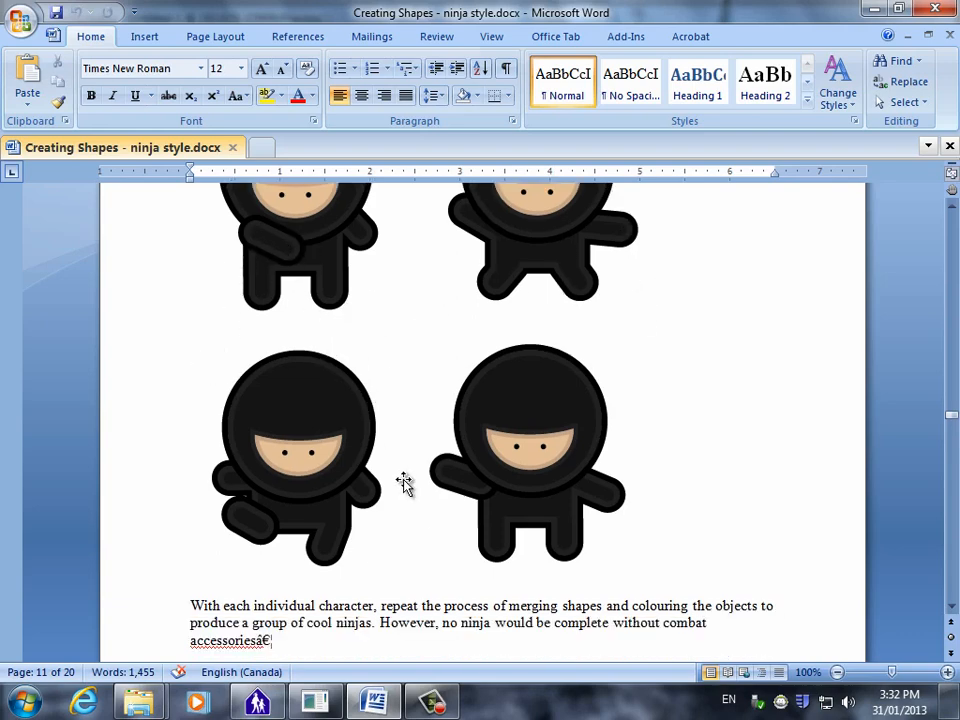
{"action": "scroll", "coordinate": [409, 477], "scroll_direction": "down", "scroll_amount": 10}
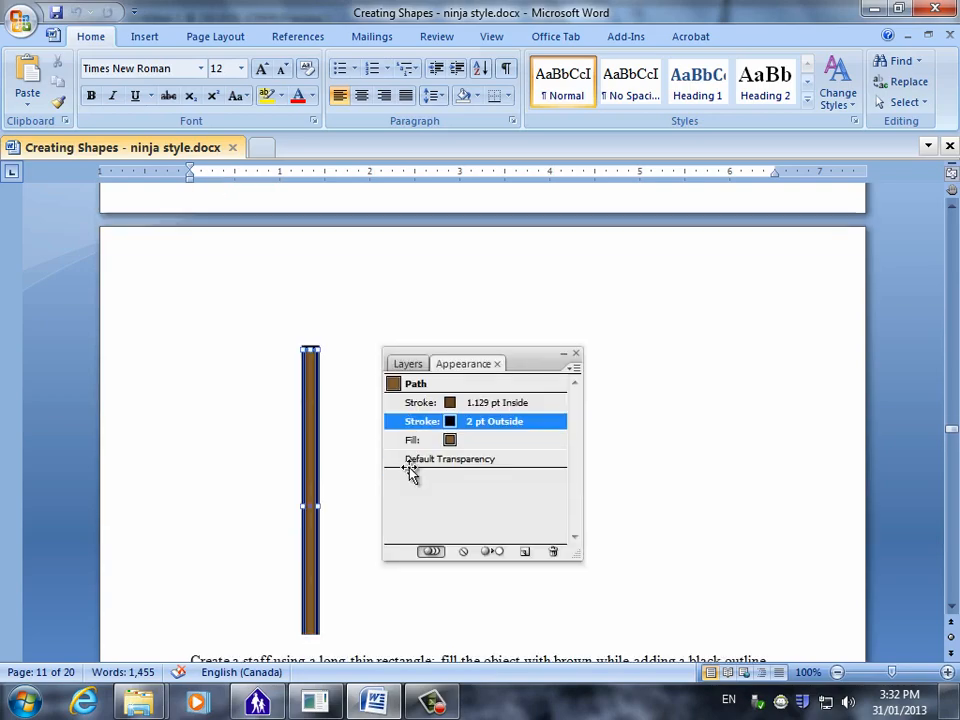
{"action": "scroll", "coordinate": [157, 465], "scroll_direction": "down", "scroll_amount": 1}
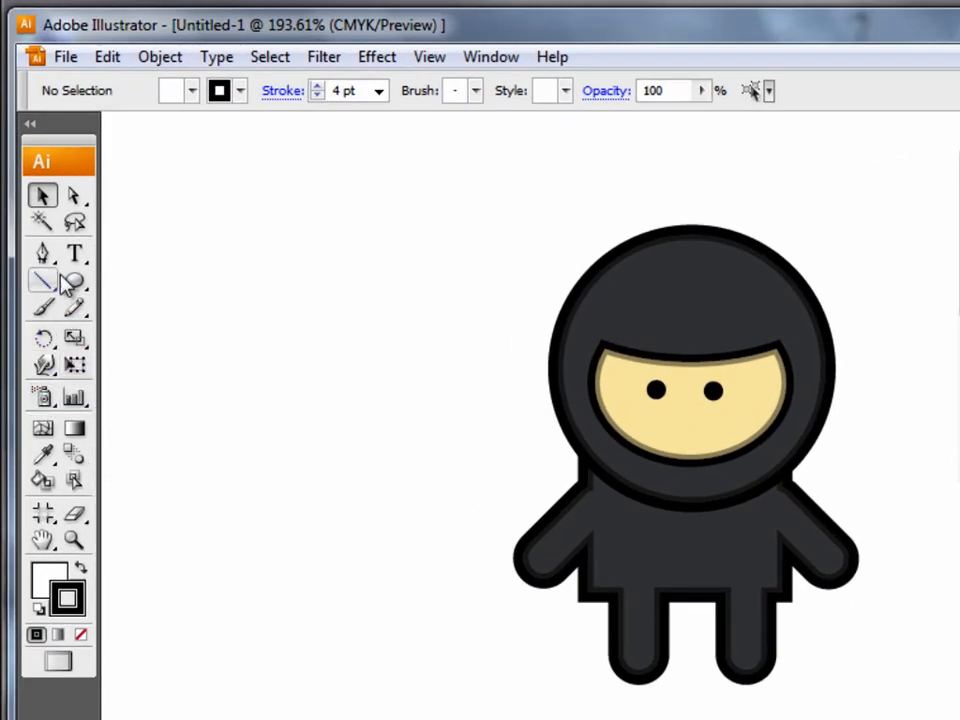
Draw a tall, thin rectangle beside the colored ninja as a staff and set its stroke to 2 pt.
{"action": "left_click_drag", "start_coordinate": [75, 281], "coordinate": [162, 288]}
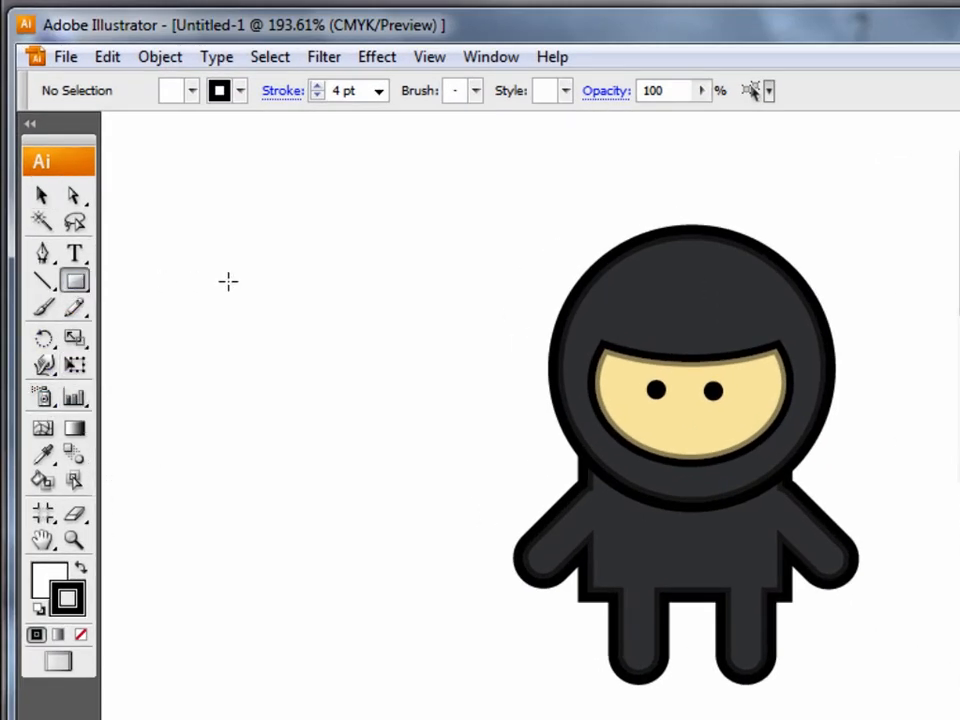
{"action": "left_click_drag", "start_coordinate": [350, 226], "coordinate": [366, 665]}
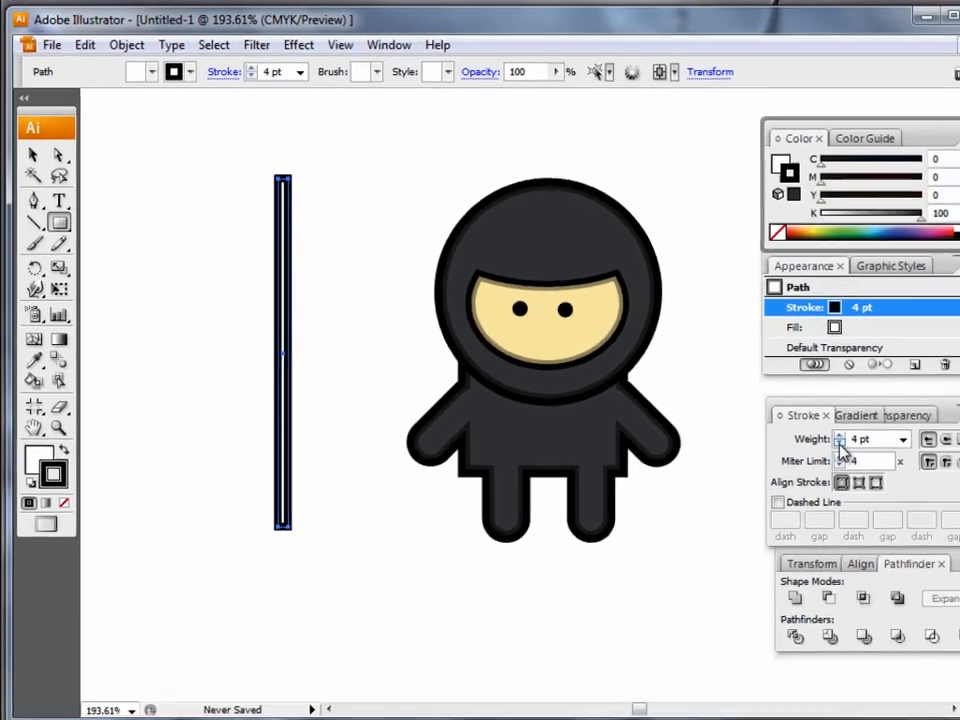
{"action": "left_click", "coordinate": [785, 414]}
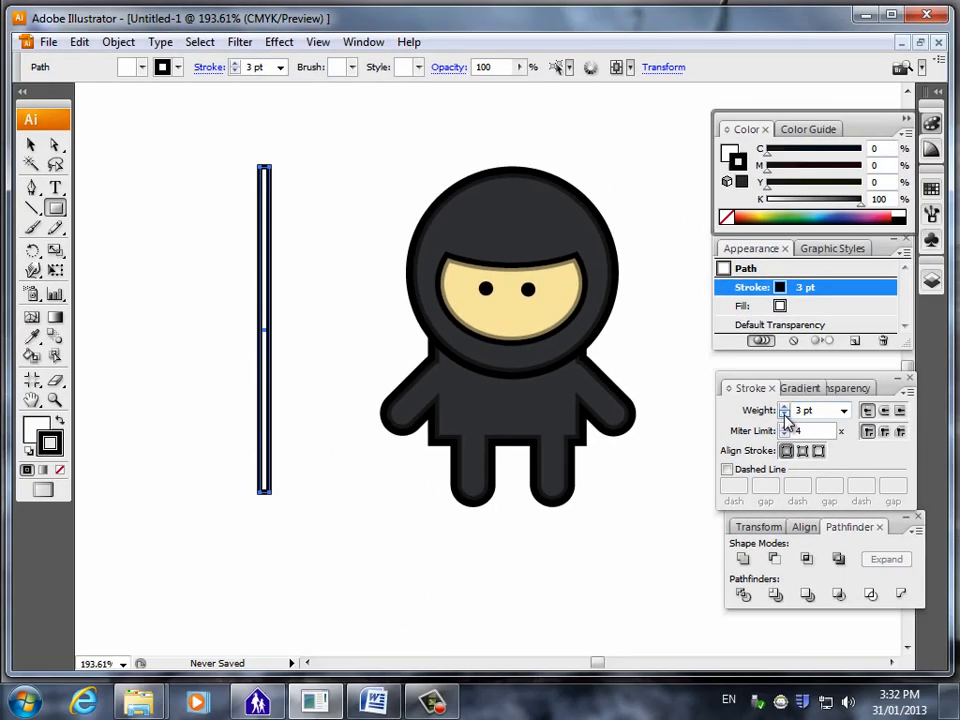
{"action": "left_click", "coordinate": [785, 414]}
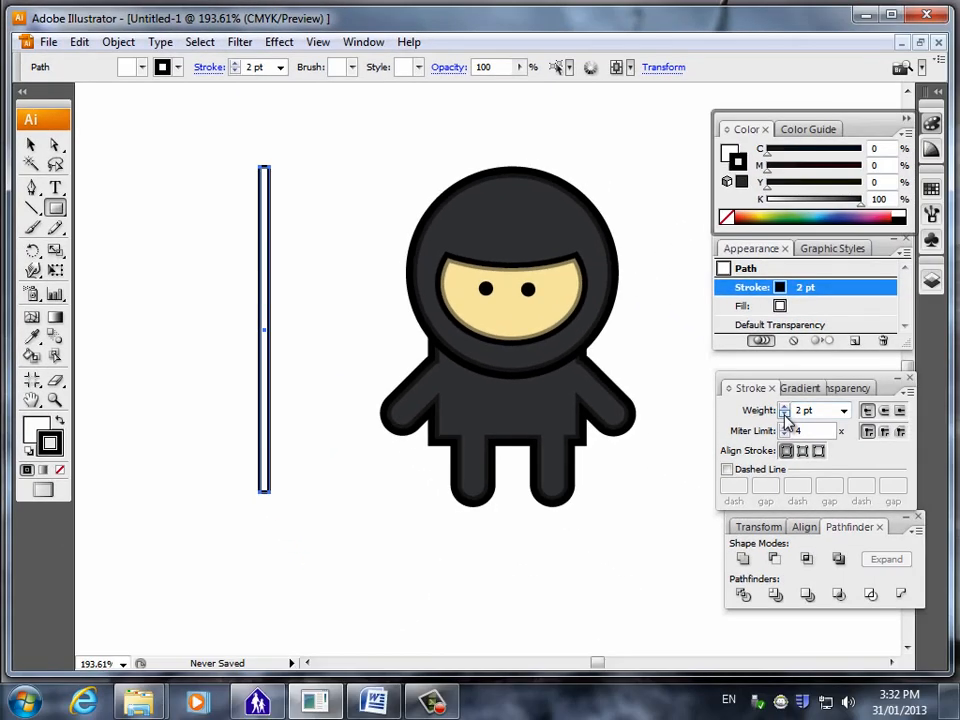
Fill the staff rectangle with dark brown (C 42.35, M 63.14, Y 100, K 40.39) and deselect it.
{"action": "left_click", "coordinate": [805, 309]}
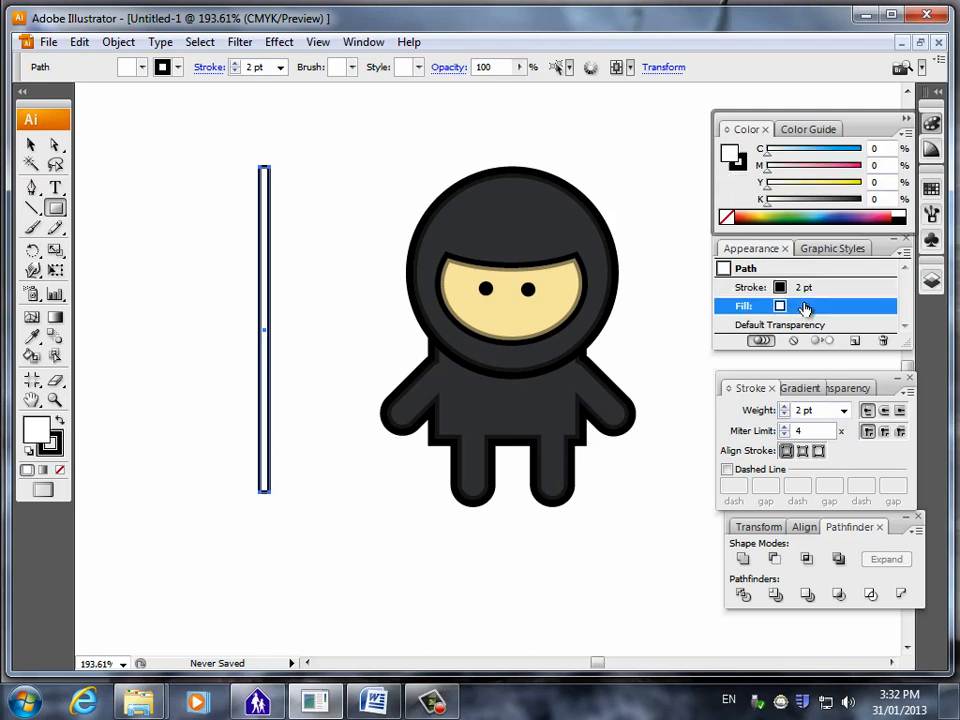
{"action": "left_click", "coordinate": [768, 208]}
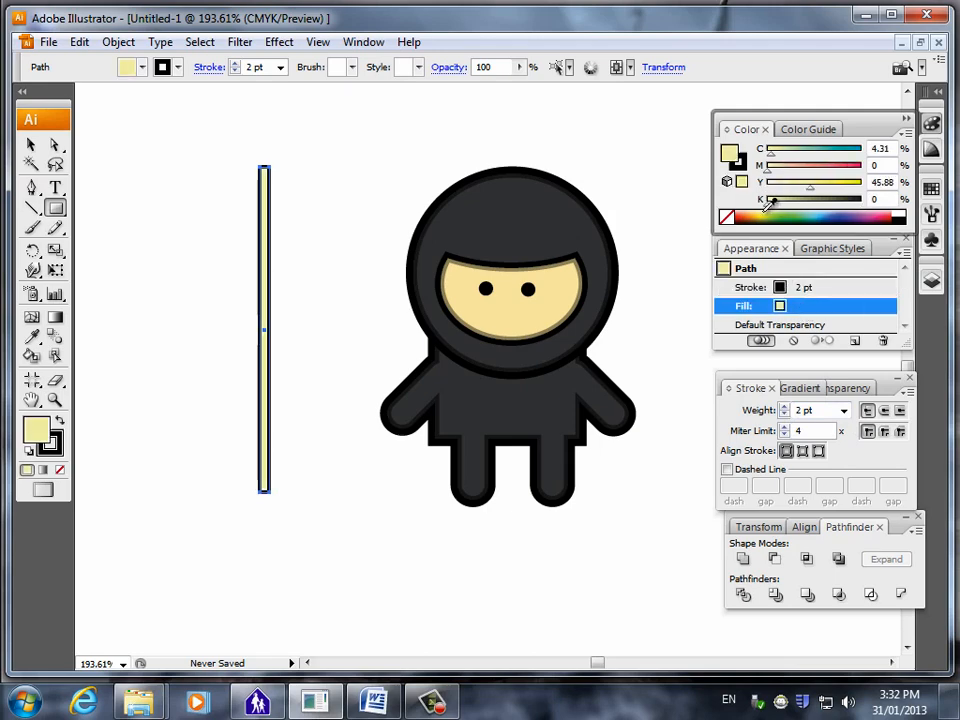
{"action": "double_click", "coordinate": [38, 430]}
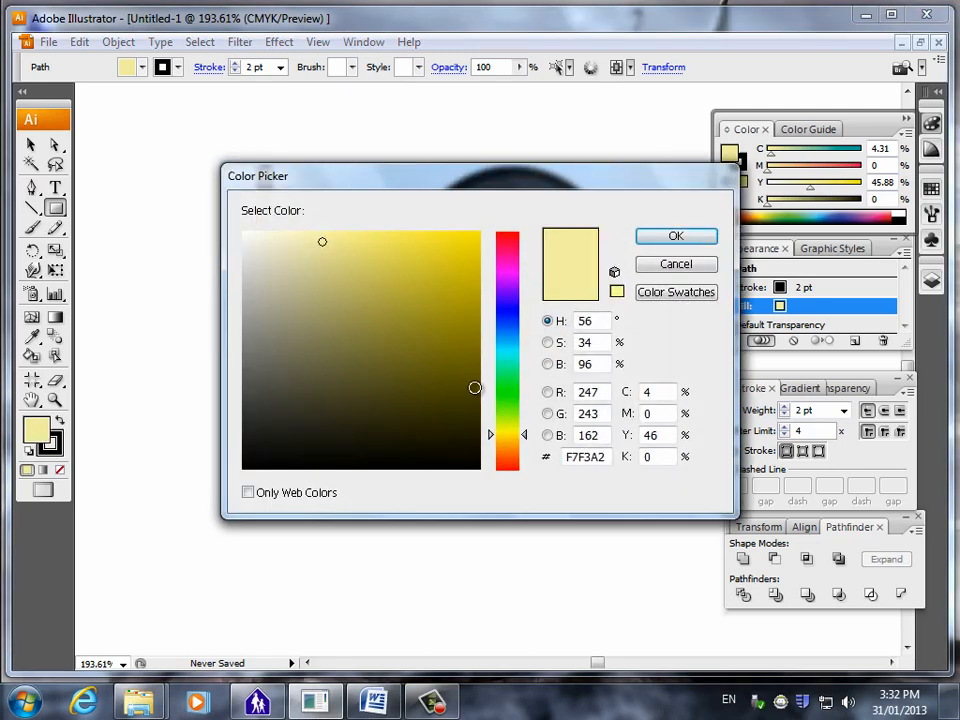
{"action": "left_click", "coordinate": [462, 412]}
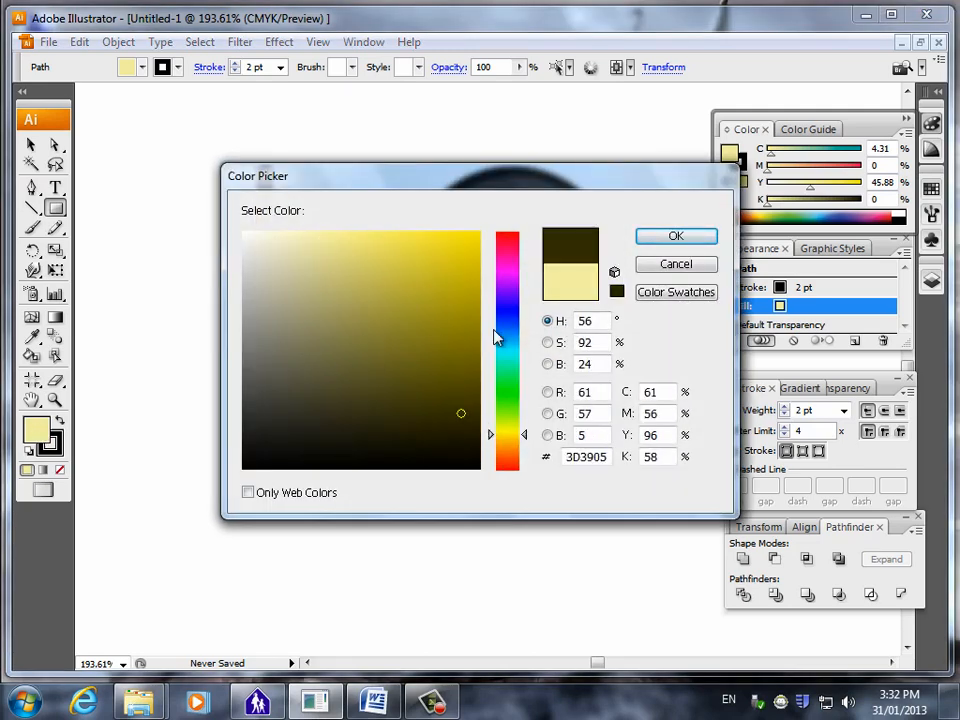
{"action": "left_click", "coordinate": [476, 389]}
{"action": "left_click_drag", "start_coordinate": [516, 430], "coordinate": [529, 445]}
{"action": "left_click", "coordinate": [463, 391]}
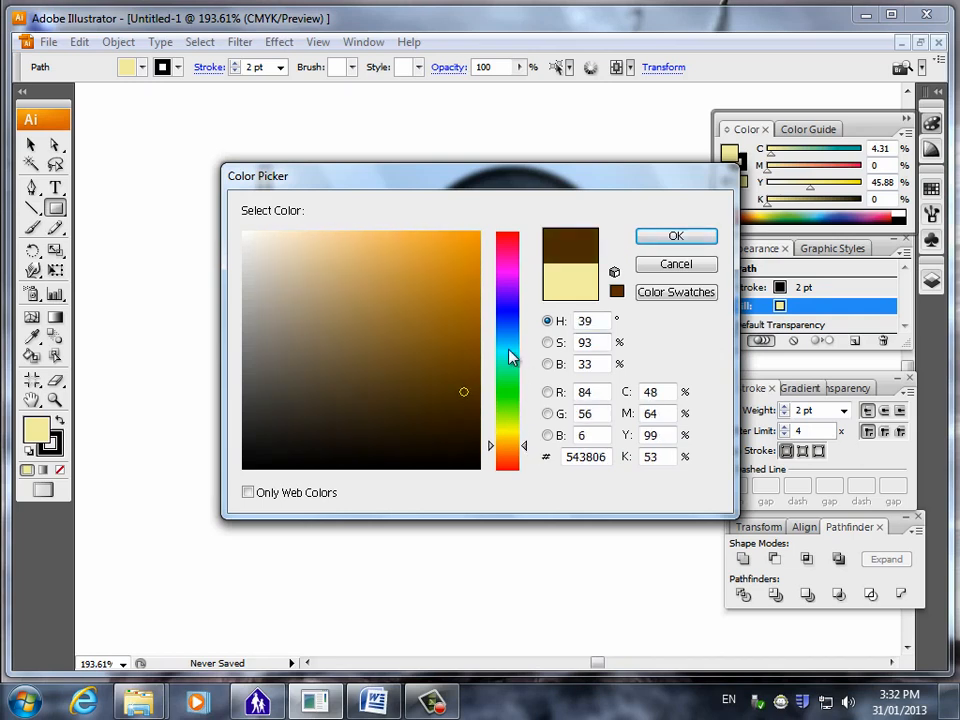
{"action": "left_click", "coordinate": [466, 369]}
{"action": "left_click", "coordinate": [663, 240]}
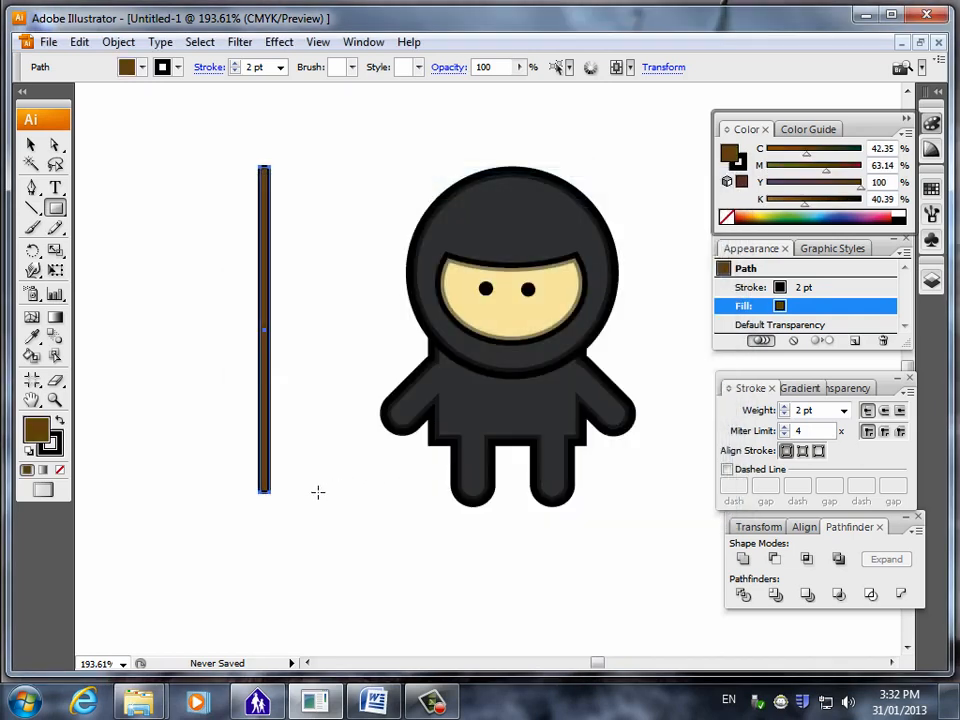
{"action": "left_click", "coordinate": [32, 146]}
{"action": "left_click", "coordinate": [265, 528]}
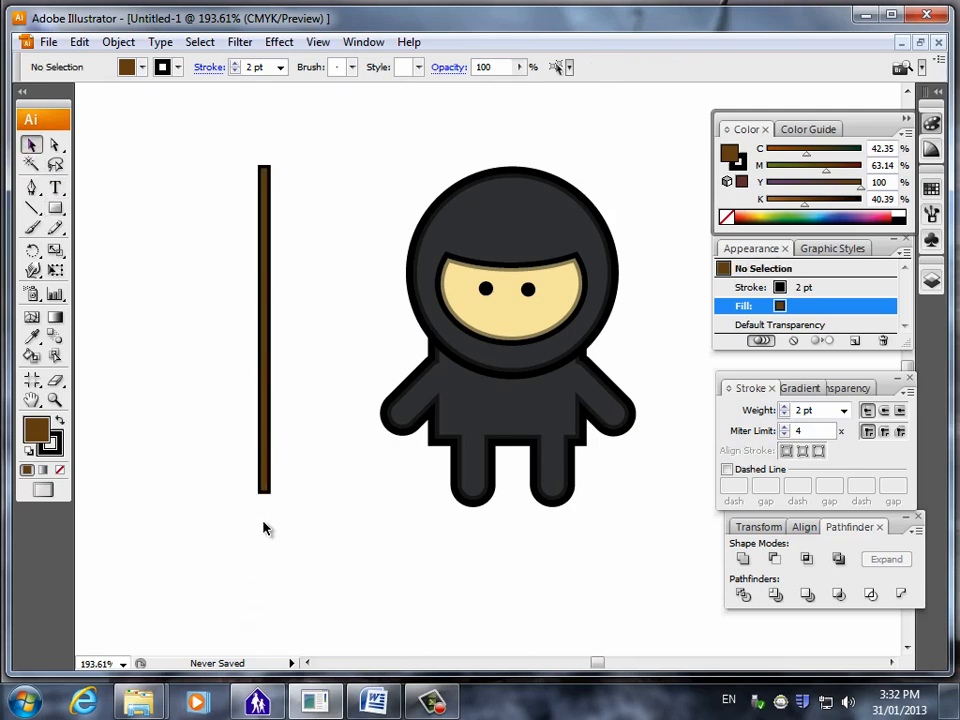
Increase the brown staff's black stroke to 4 pt and deselect it.
{"action": "left_click", "coordinate": [266, 441]}
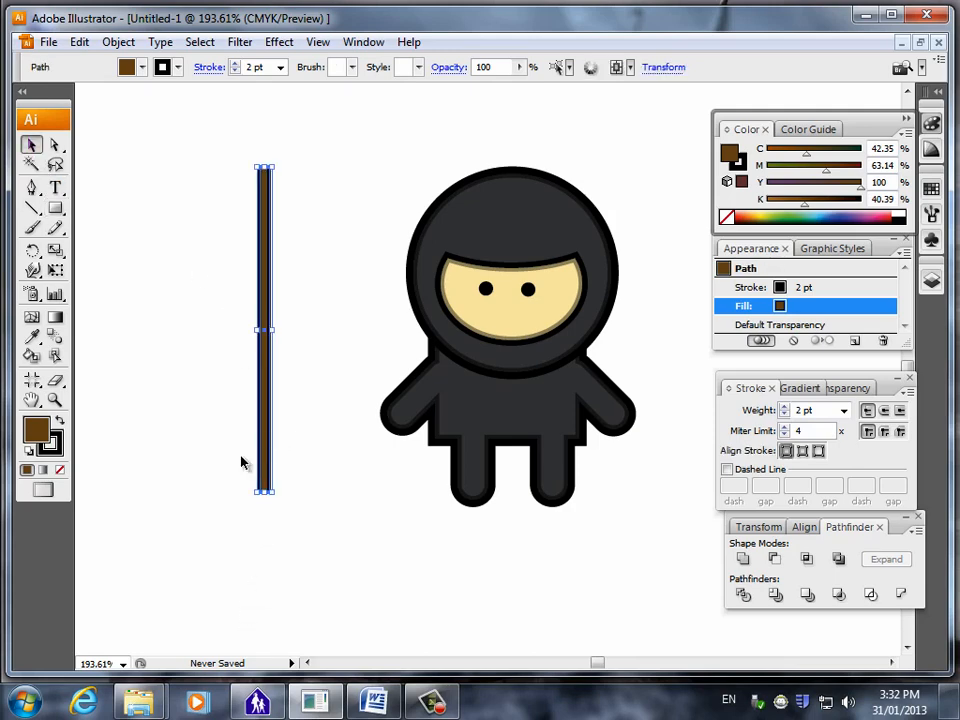
{"action": "left_click", "coordinate": [786, 406]}
{"action": "left_click", "coordinate": [786, 406]}
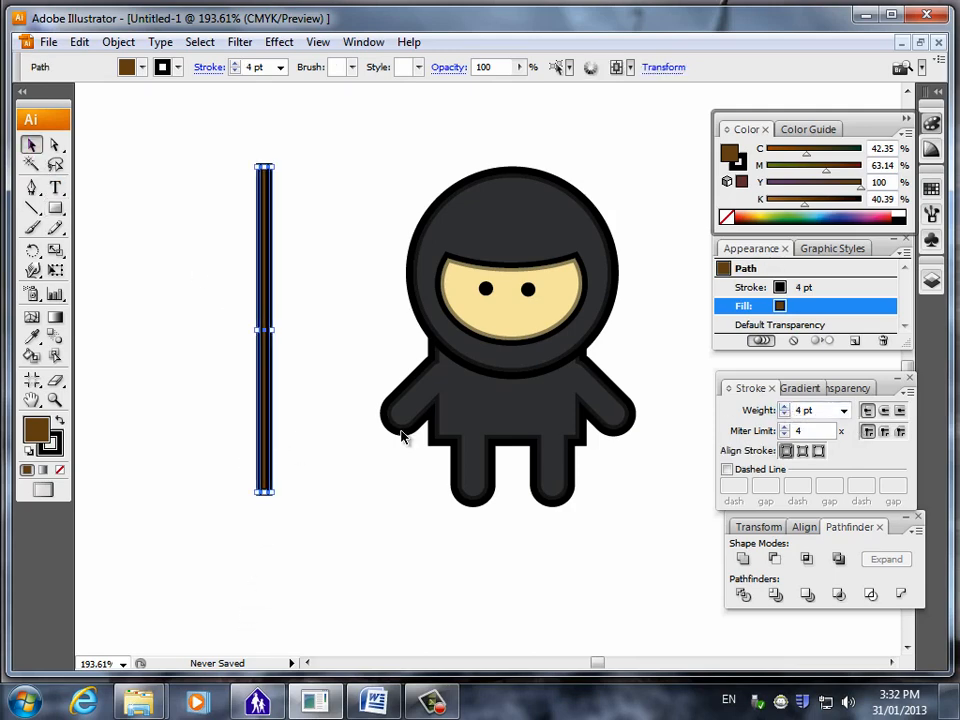
{"action": "left_click", "coordinate": [298, 451]}
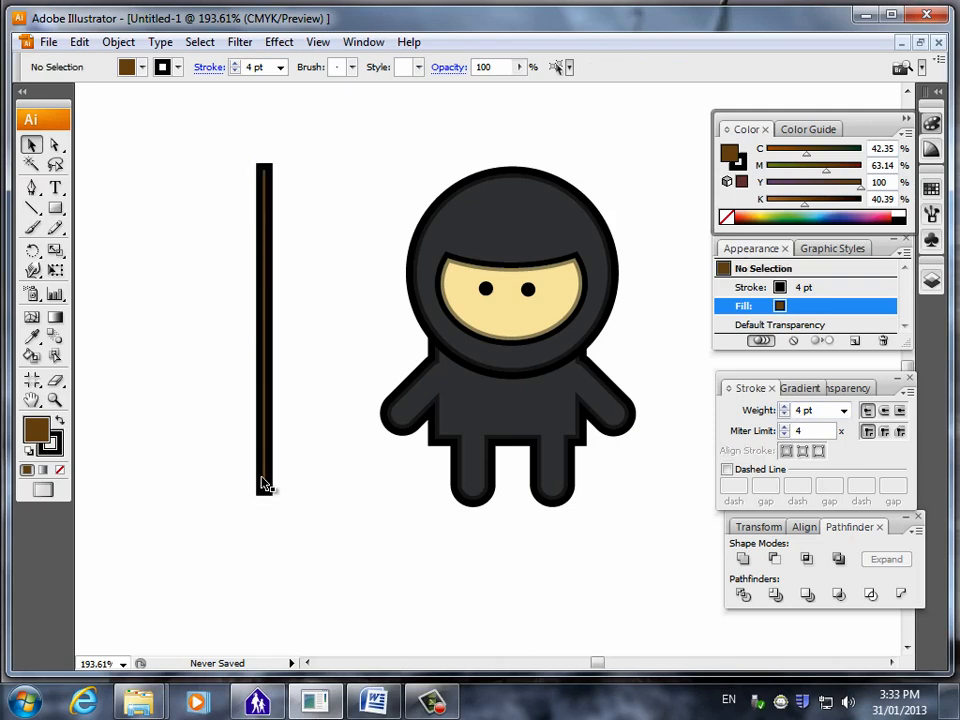
Try scaling the staff down from its lower corner without scaling the stroke, and undo the resize.
{"action": "left_click", "coordinate": [265, 487]}
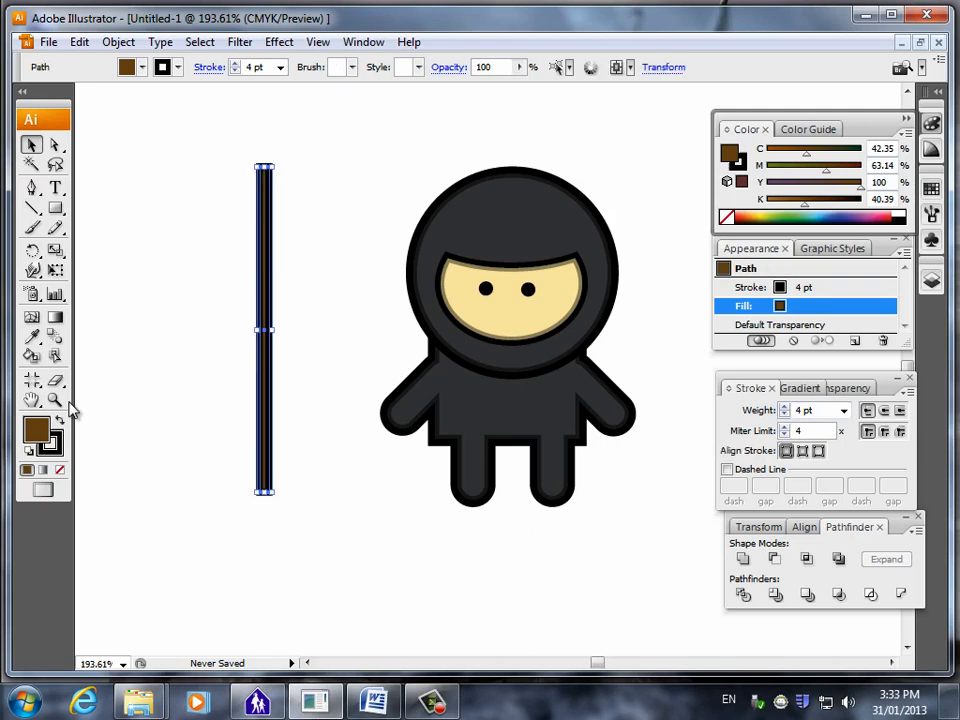
{"action": "left_click", "coordinate": [56, 400]}
{"action": "left_click_drag", "start_coordinate": [172, 145], "coordinate": [334, 511]}
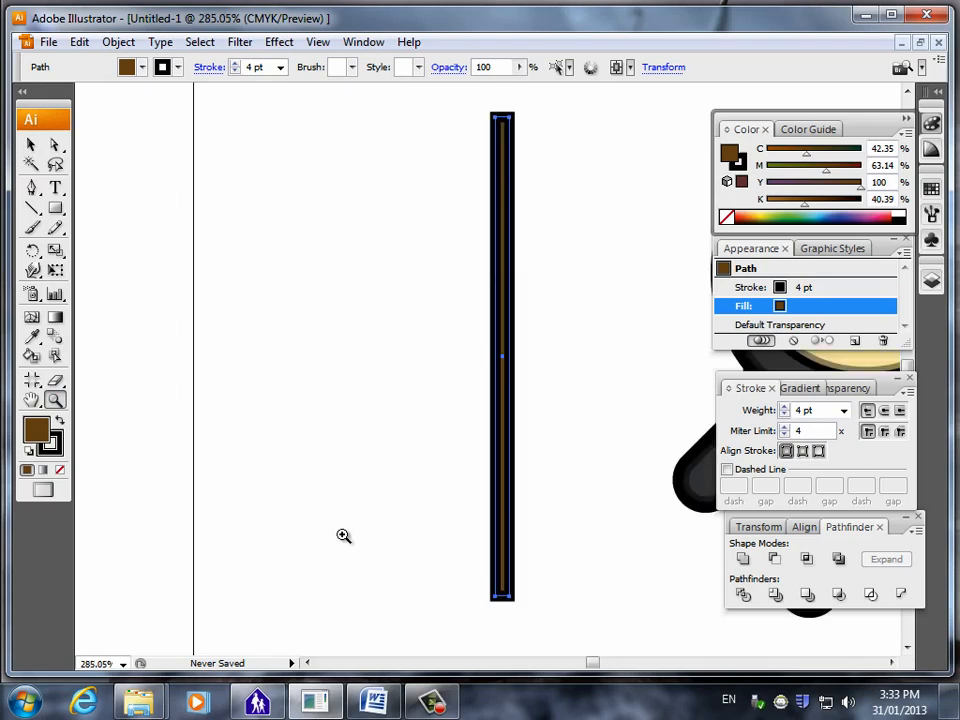
{"action": "left_click_drag", "start_coordinate": [427, 349], "coordinate": [604, 611]}
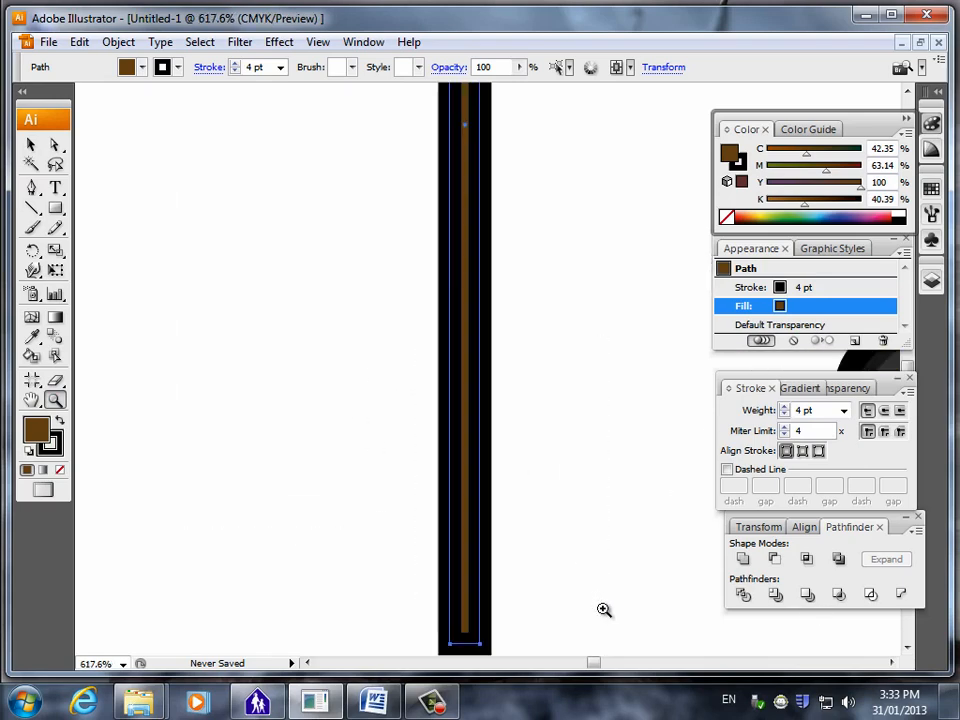
{"action": "left_click", "coordinate": [33, 143]}
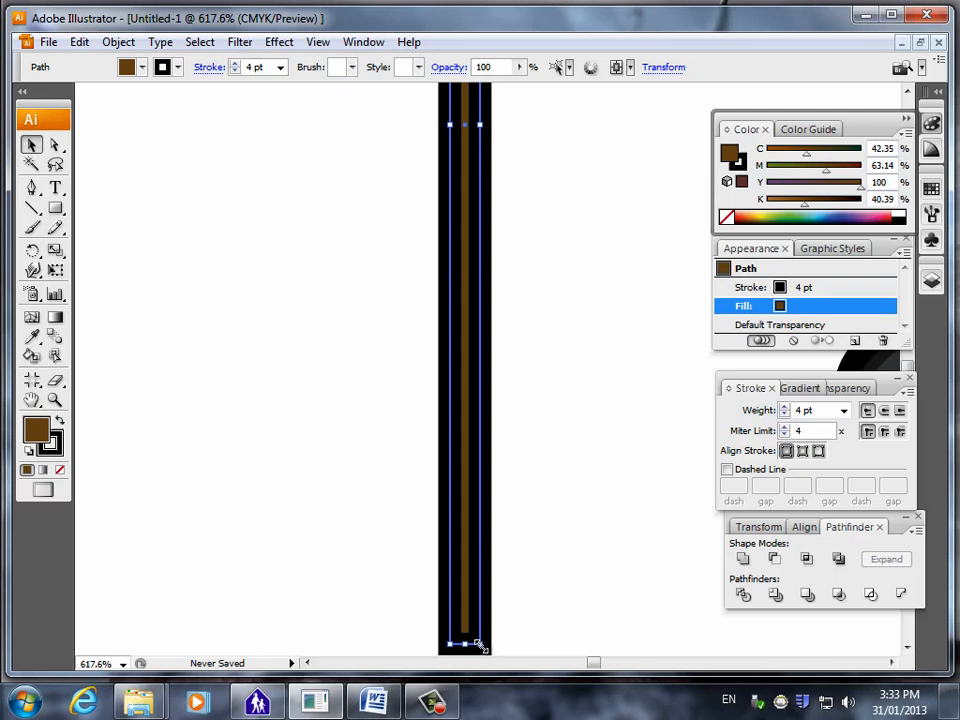
{"action": "left_click_drag", "start_coordinate": [480, 646], "coordinate": [467, 405]}
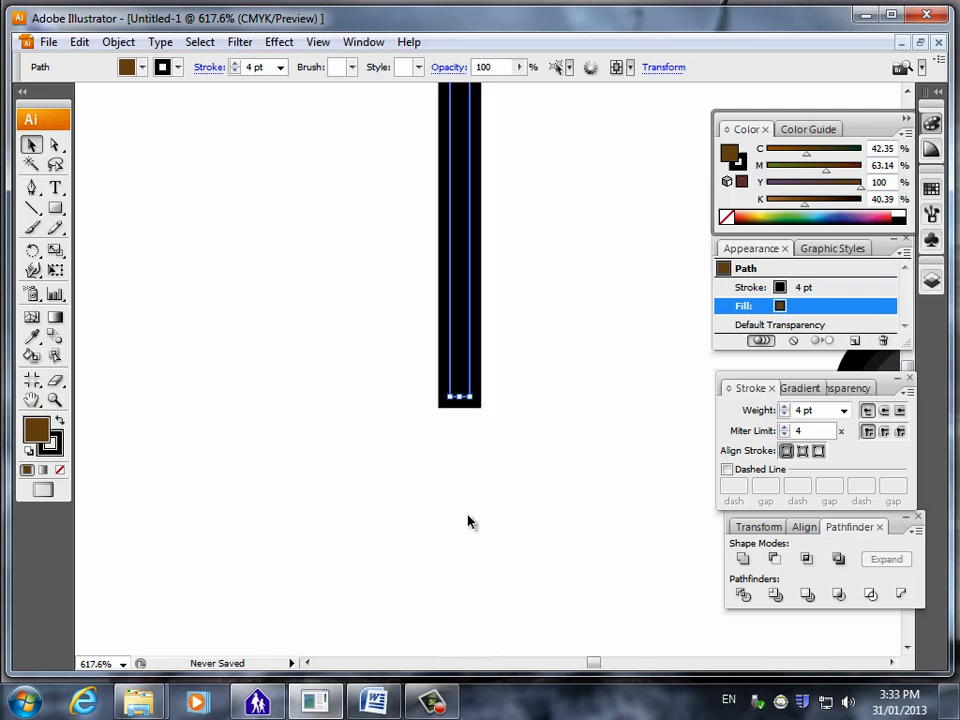
{"action": "key", "text": "ctrl+z"}
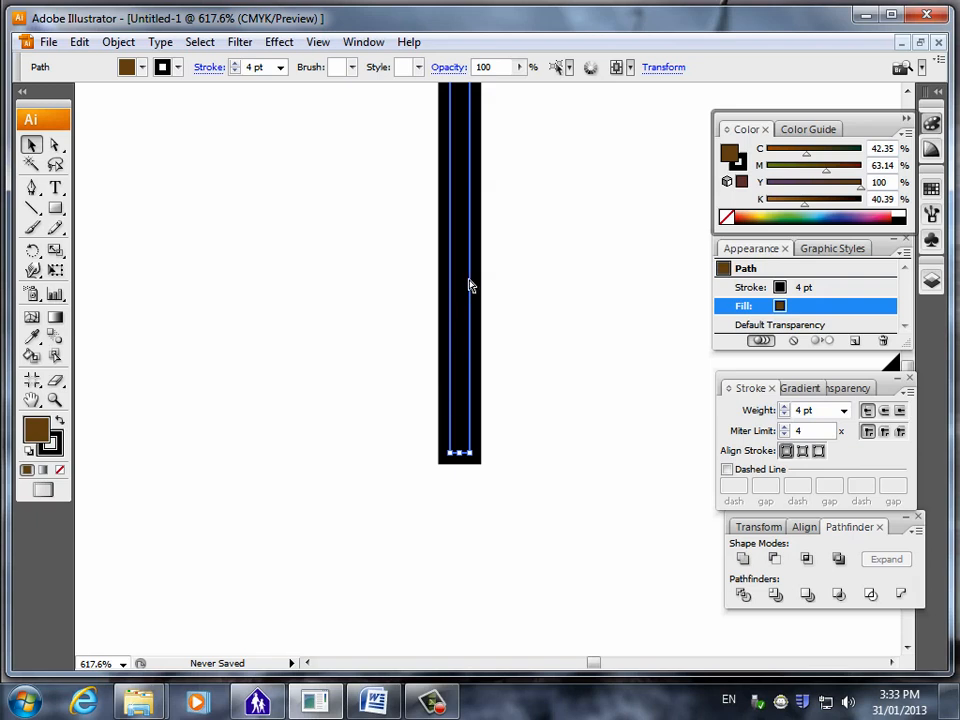
{"action": "key", "text": "ctrl+z"}
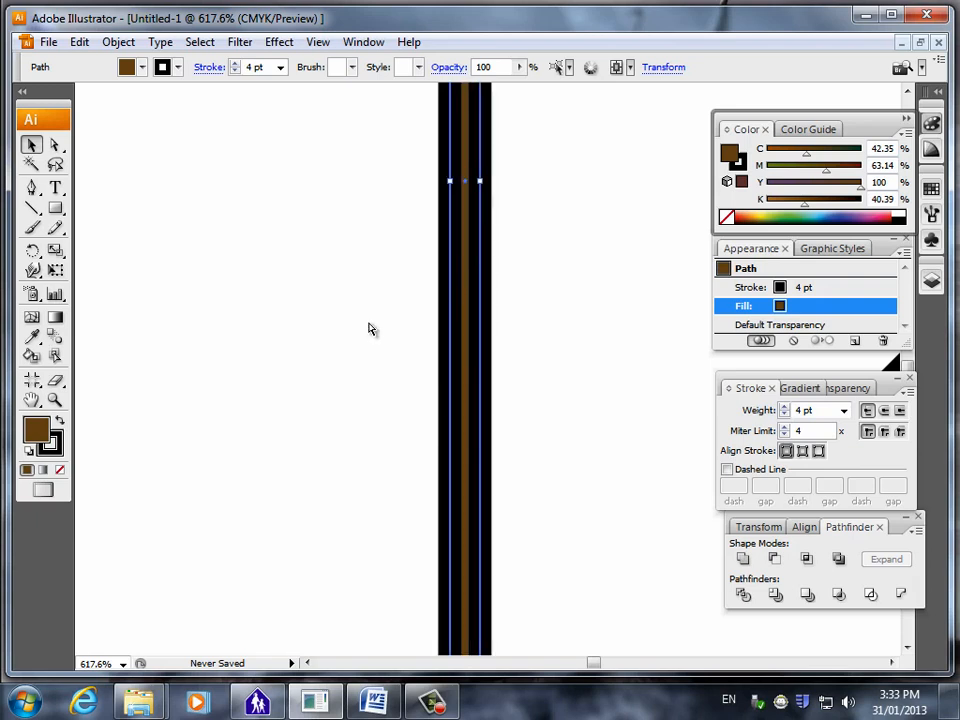
Enable Scale Strokes & Effects in the General preferences.
{"action": "key", "text": "ctrl+0"}
{"action": "left_click", "coordinate": [55, 399]}
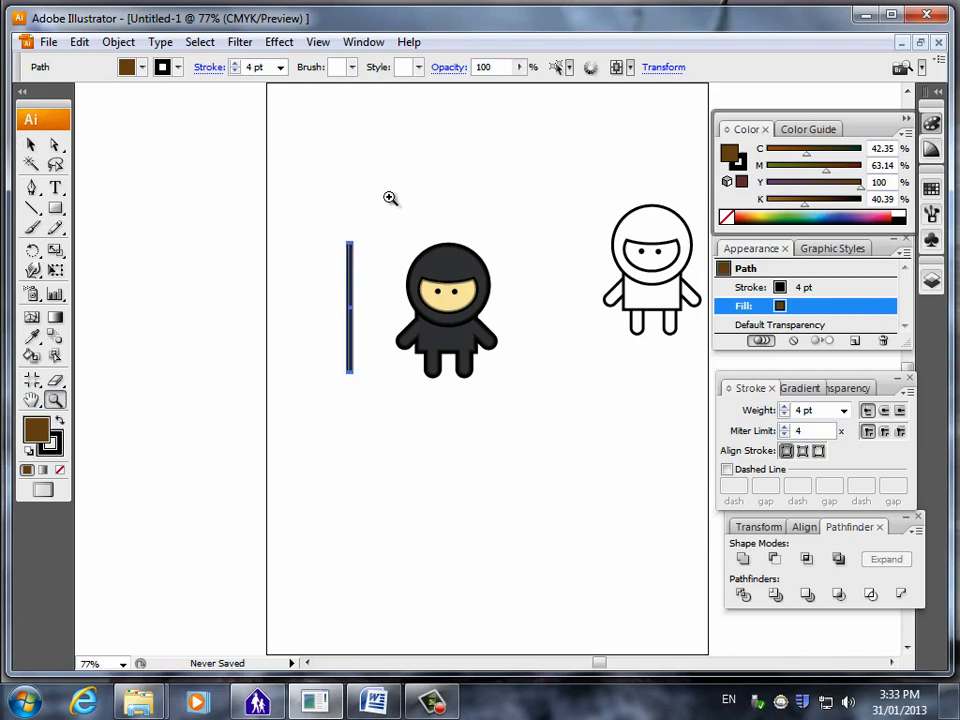
{"action": "left_click_drag", "start_coordinate": [328, 219], "coordinate": [525, 437]}
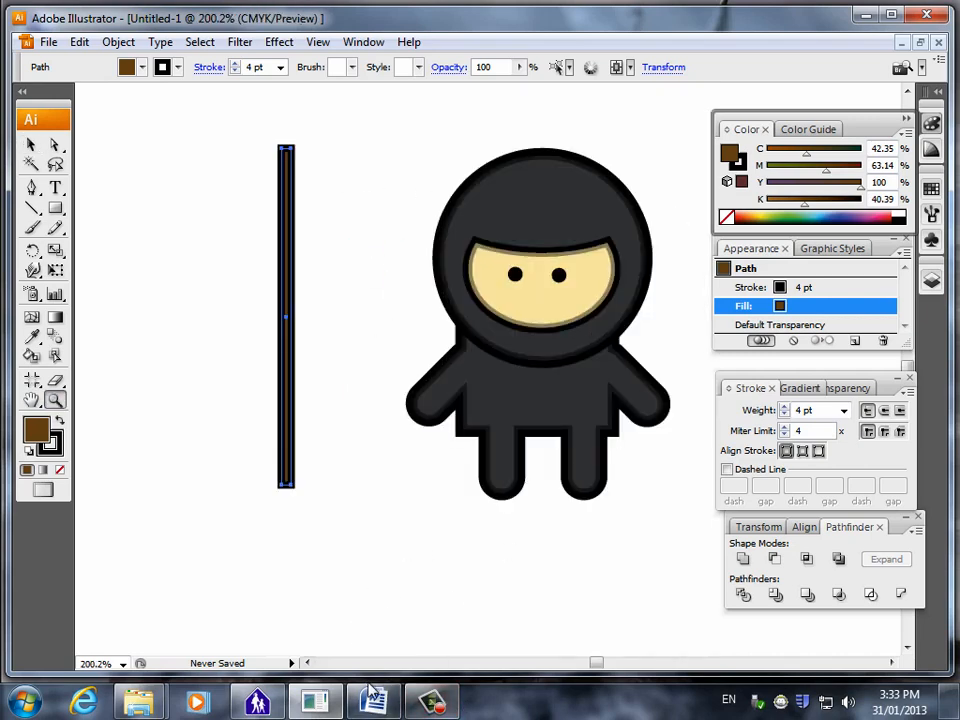
{"action": "mouse_move", "coordinate": [374, 700]}
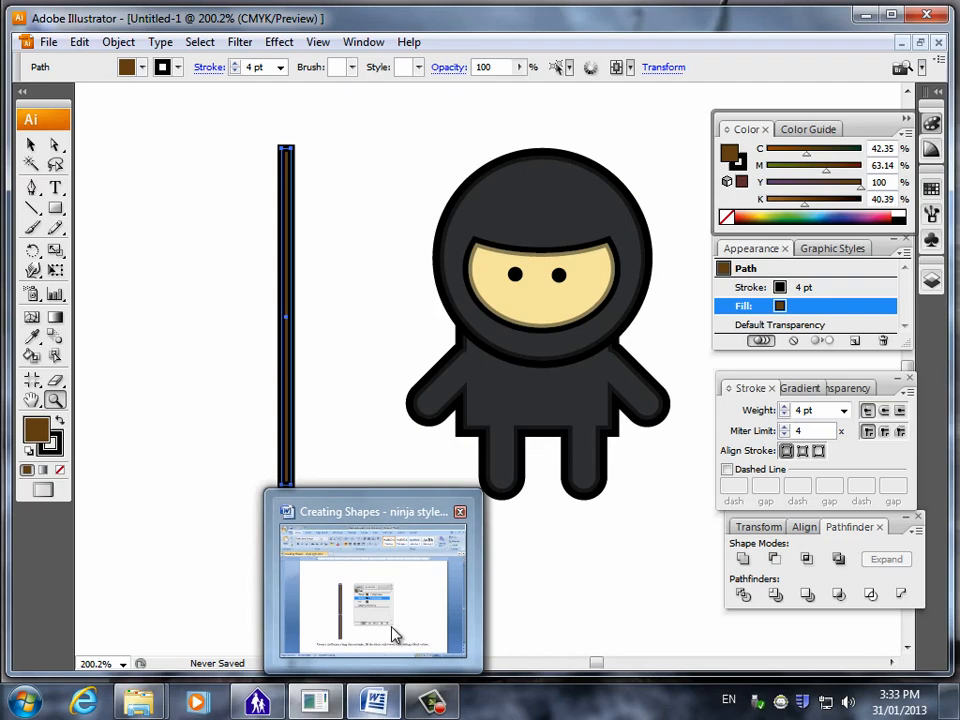
{"action": "left_click", "coordinate": [78, 44]}
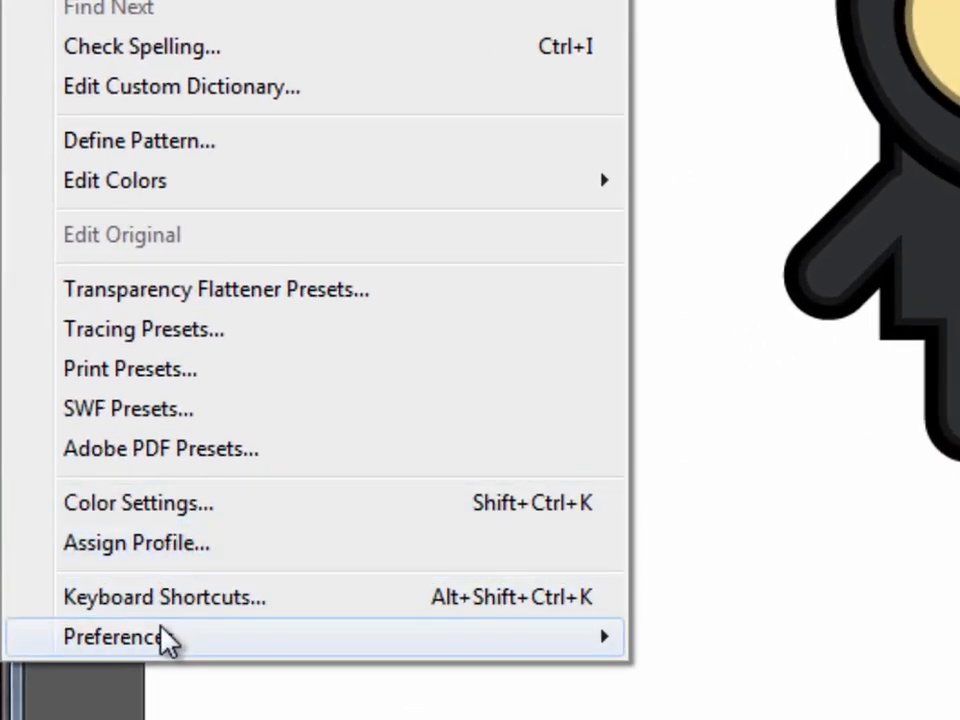
{"action": "mouse_move", "coordinate": [165, 640]}
{"action": "left_click", "coordinate": [745, 240]}
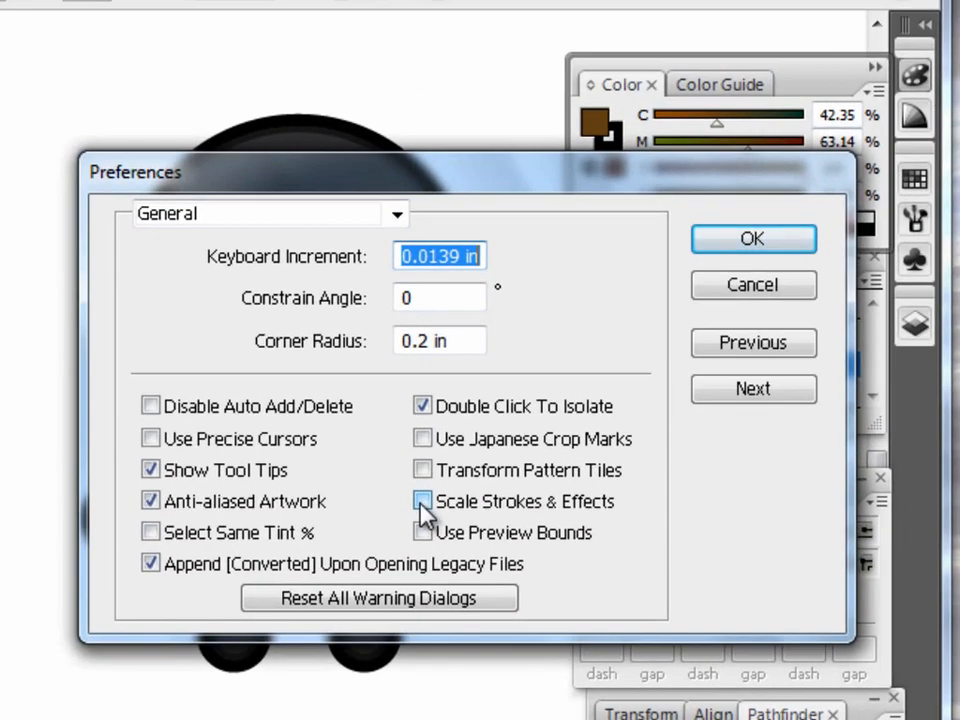
{"action": "left_click", "coordinate": [422, 502]}
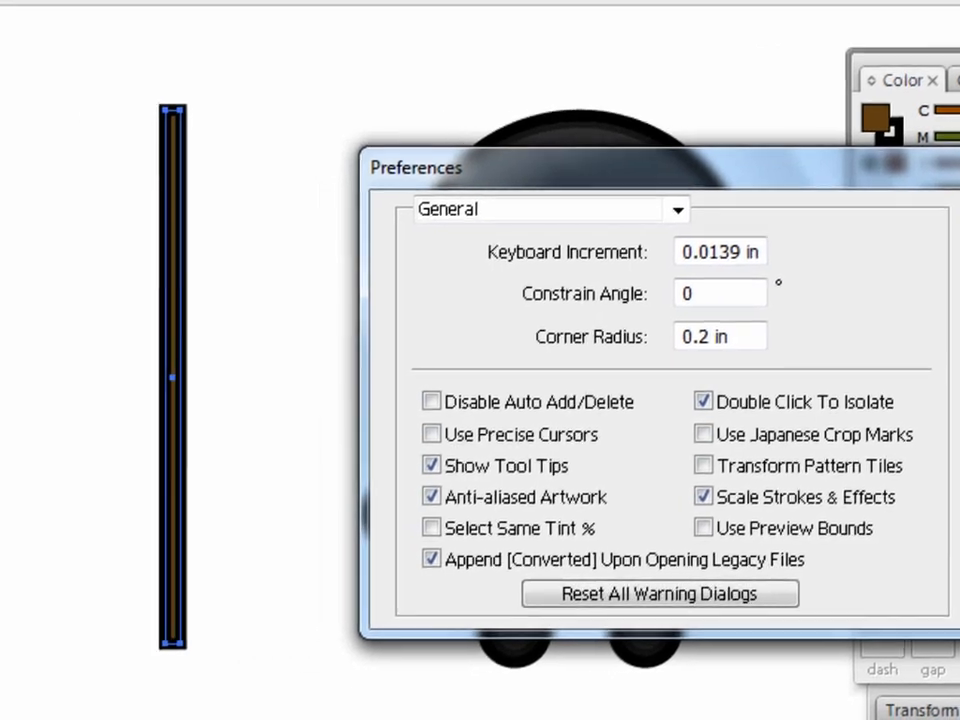
{"action": "left_click", "coordinate": [762, 236]}
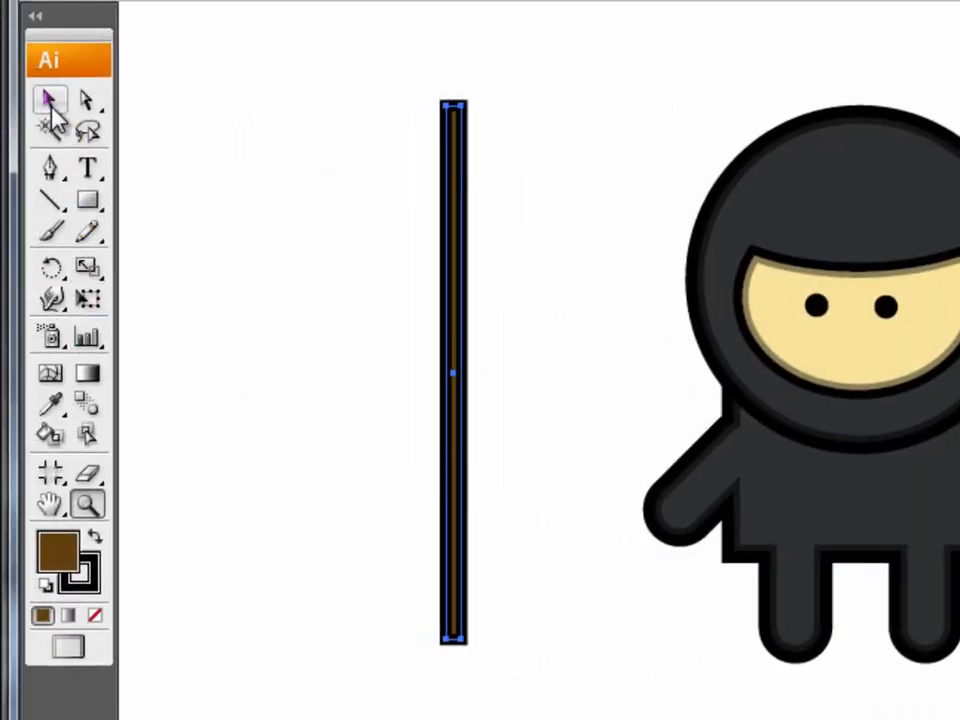
Try scaling the staff to about half its length together with its stroke, inspect it up close, and undo the resize.
{"action": "left_click", "coordinate": [49, 100]}
{"action": "left_click_drag", "start_coordinate": [455, 638], "coordinate": [450, 392]}
{"action": "left_click", "coordinate": [86, 504]}
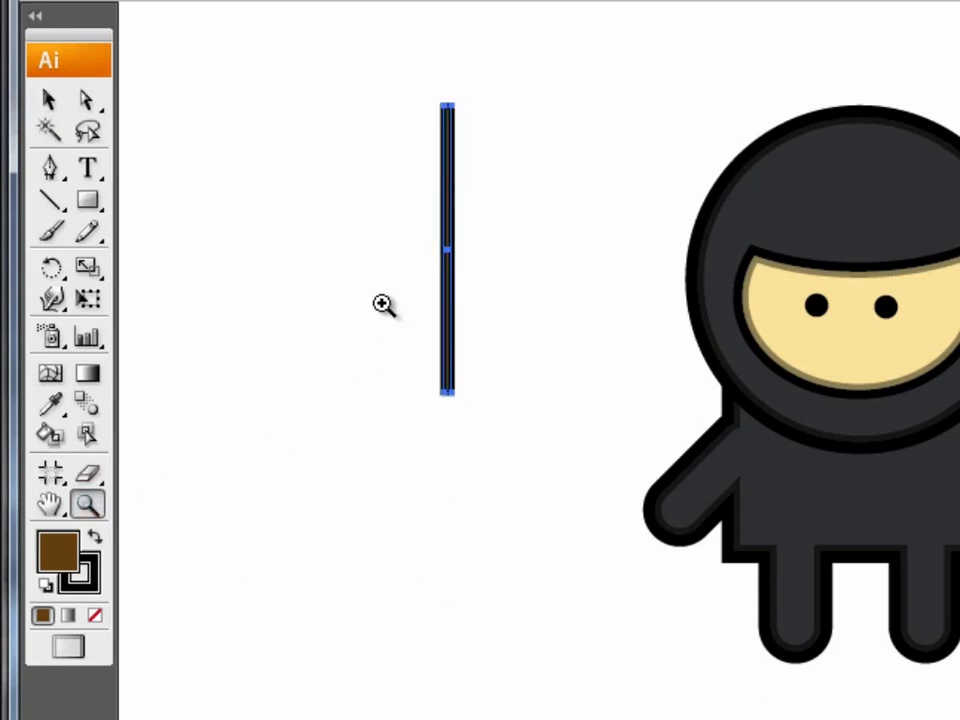
{"action": "left_click_drag", "start_coordinate": [383, 304], "coordinate": [525, 464]}
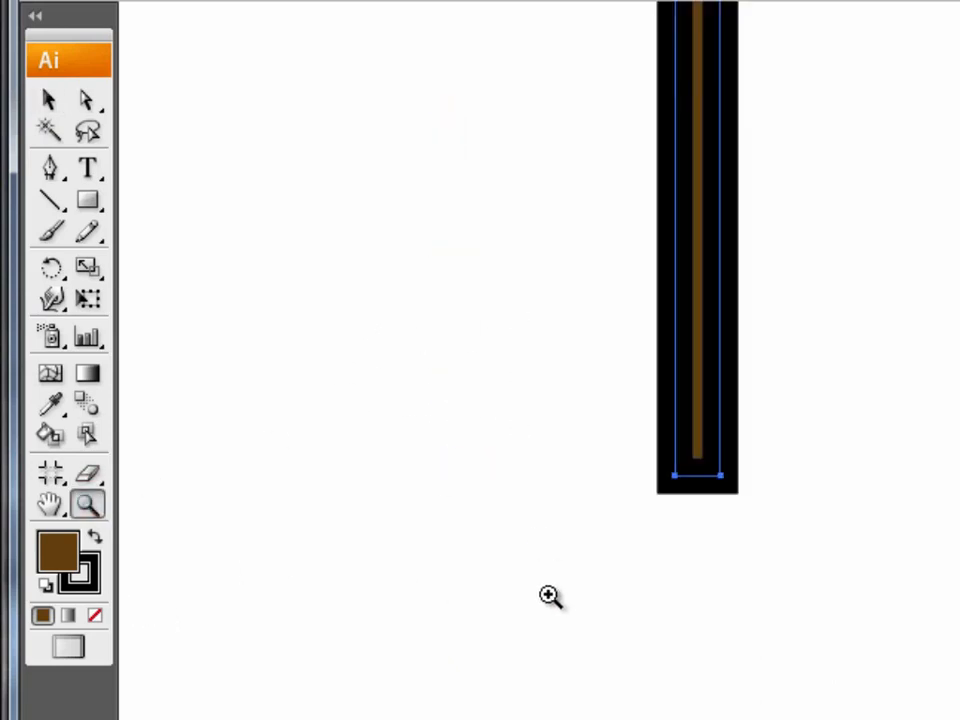
{"action": "left_click", "coordinate": [711, 437]}
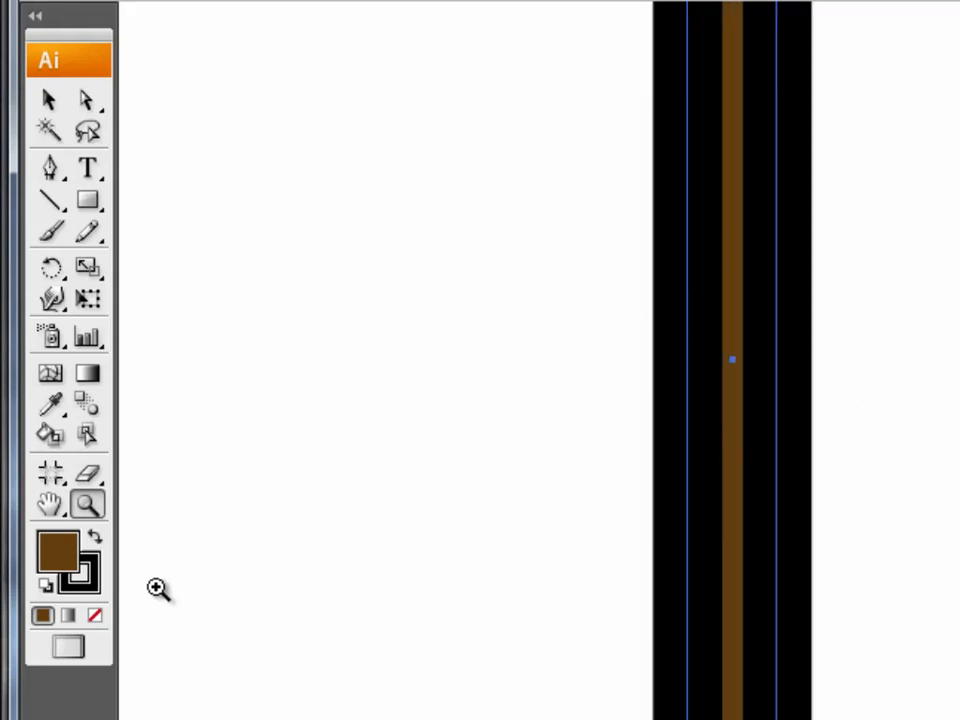
{"action": "key", "text": "ctrl+0"}
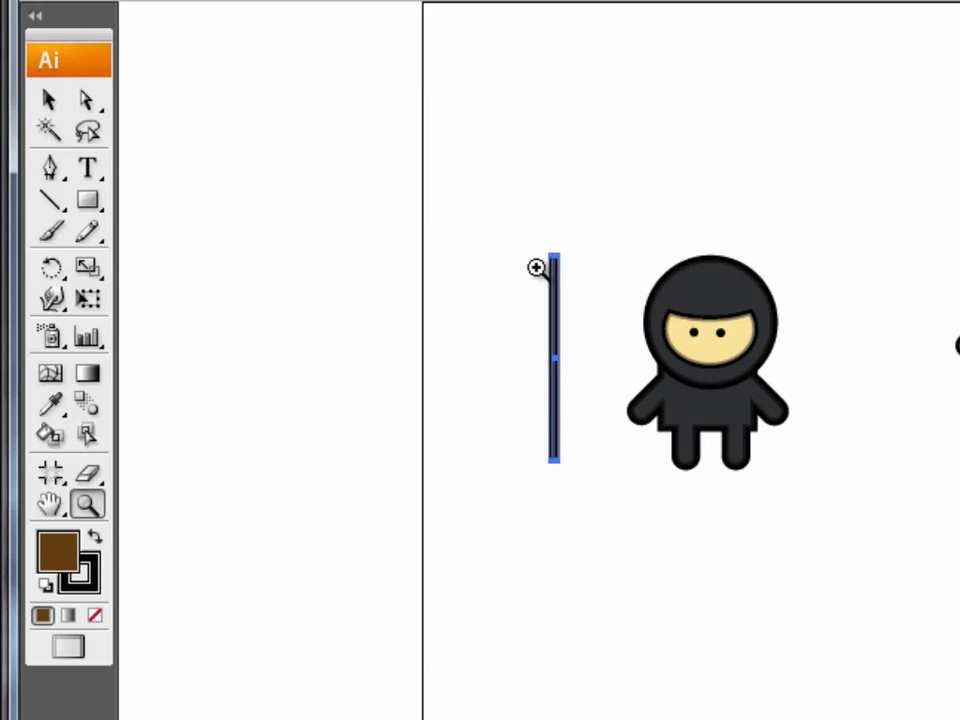
Reduce the brown staff's black stroke to 2 pt and deselect it.
{"action": "left_click_drag", "start_coordinate": [499, 199], "coordinate": [869, 614]}
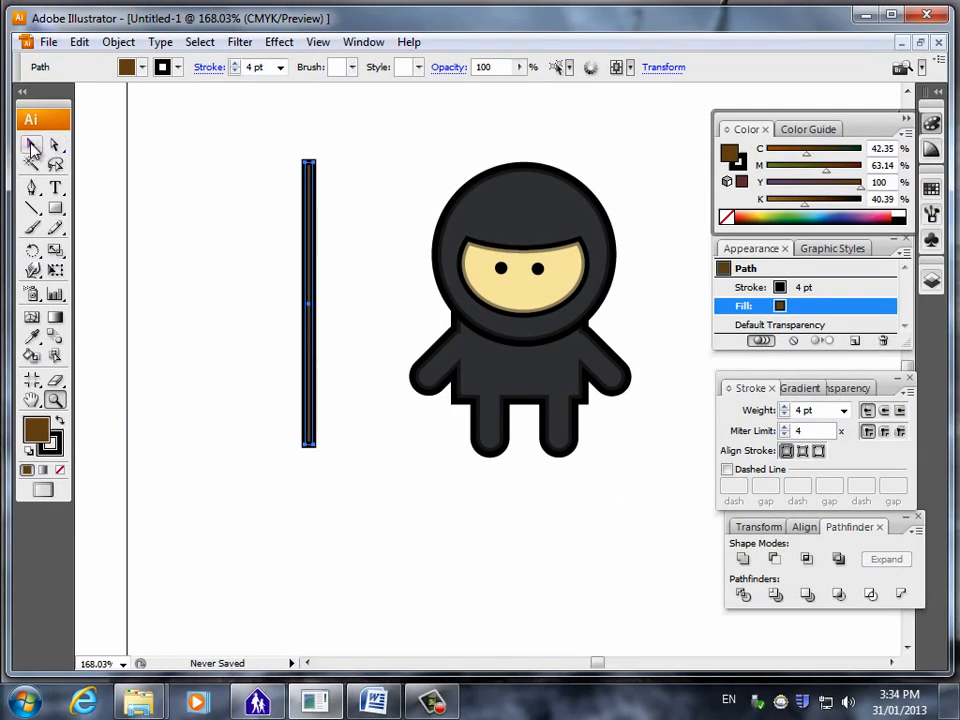
{"action": "key", "text": "v"}
{"action": "left_click", "coordinate": [458, 461]}
{"action": "left_click", "coordinate": [310, 396]}
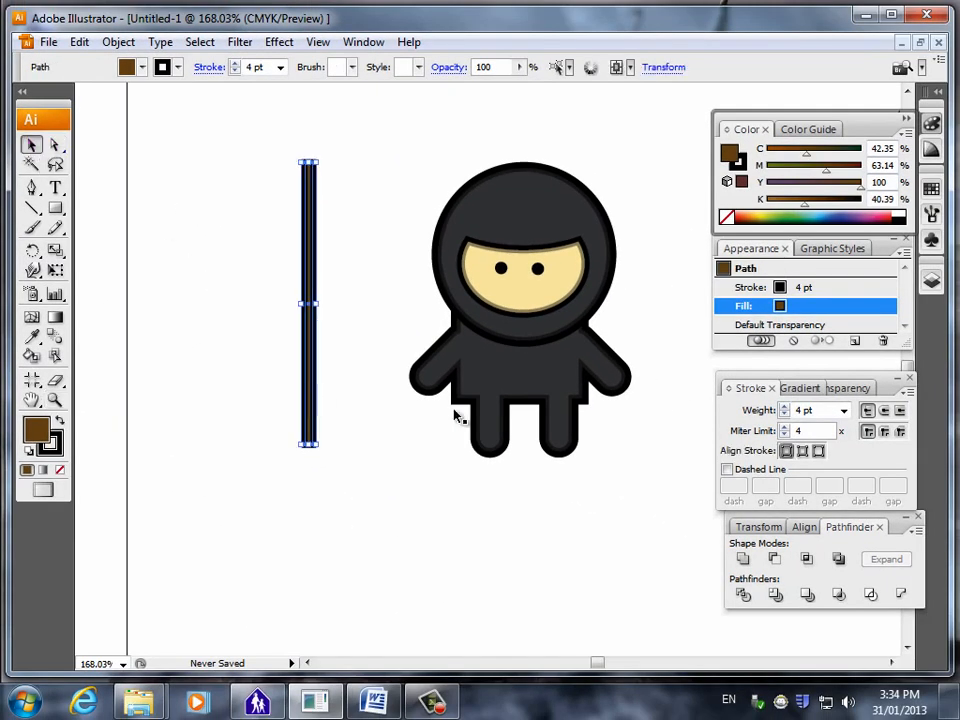
{"action": "left_click", "coordinate": [786, 415]}
{"action": "left_click", "coordinate": [786, 415]}
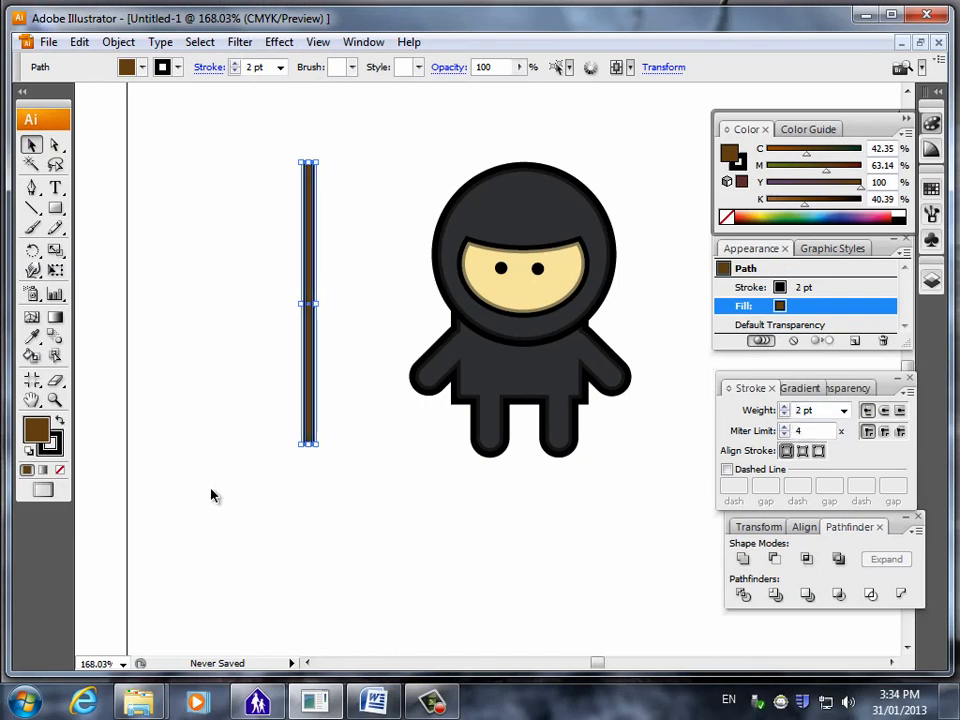
{"action": "left_click", "coordinate": [231, 558]}
Try tilting the staff and placing it over the ninja's hand, and undo both the move and the rotation.
{"action": "left_click", "coordinate": [312, 413]}
{"action": "left_click_drag", "start_coordinate": [323, 453], "coordinate": [431, 363]}
{"action": "left_click", "coordinate": [291, 601]}
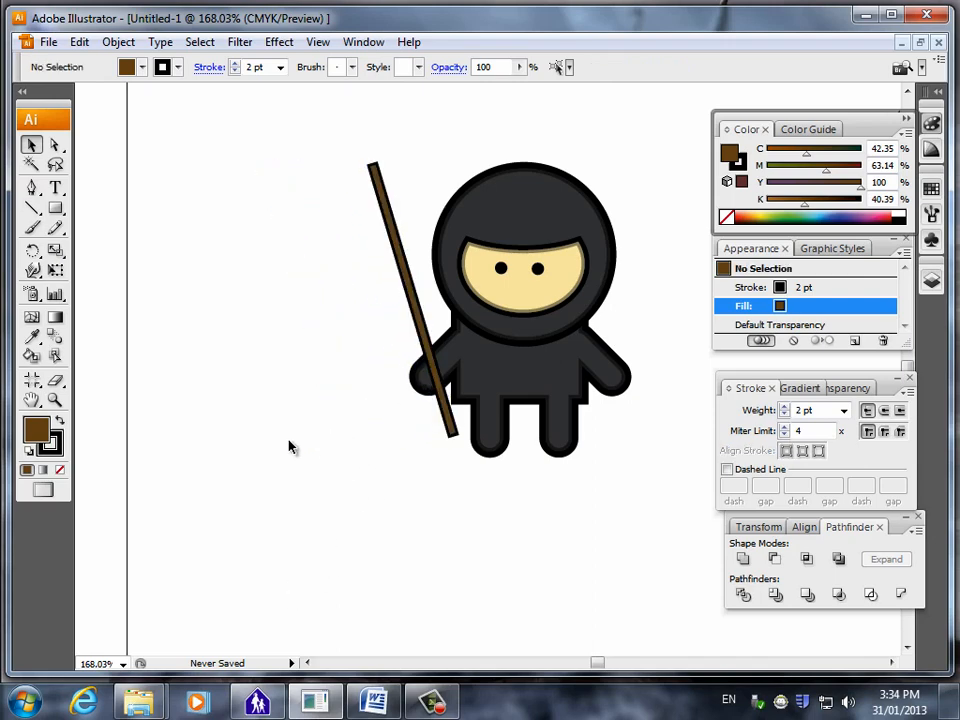
{"action": "key", "text": "ctrl+z"}
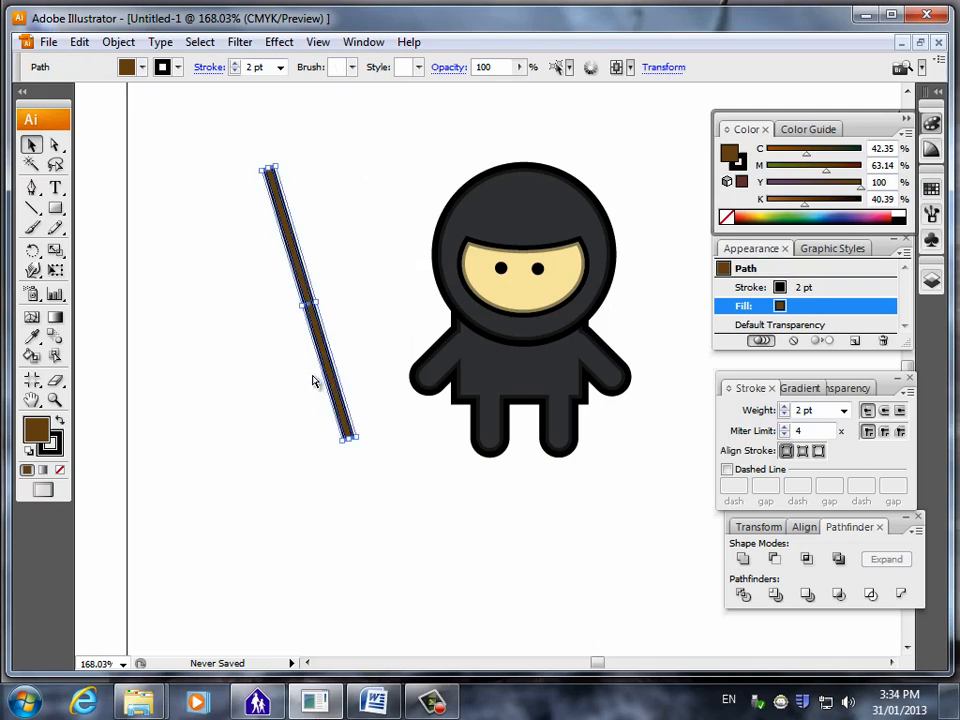
{"action": "key", "text": "ctrl+z"}
{"action": "left_click", "coordinate": [364, 472]}
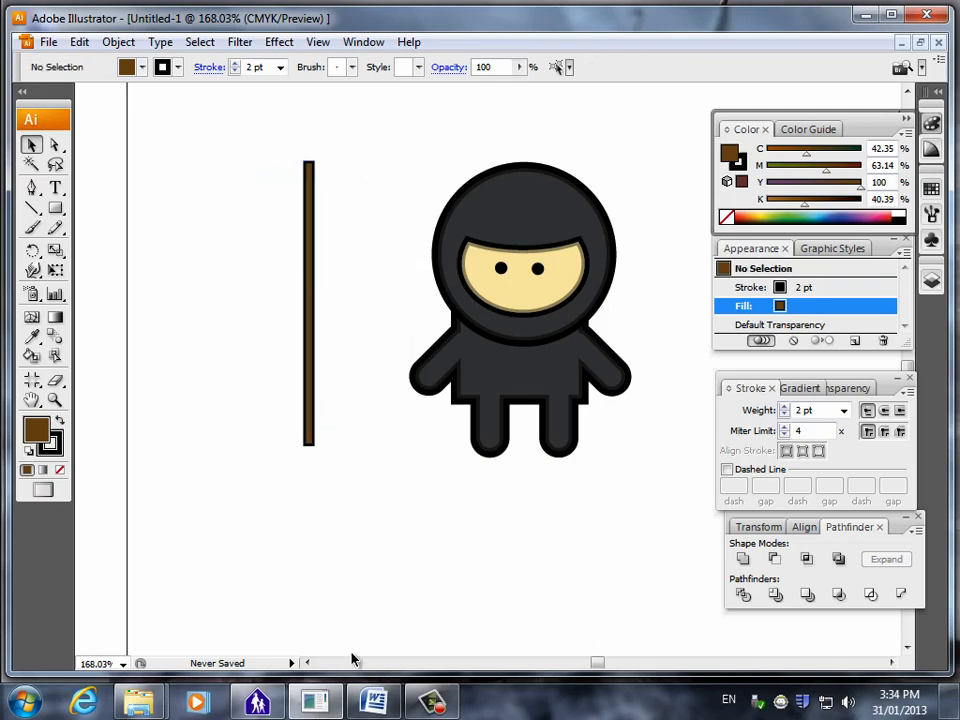
Switch to the Word instructions, read the star-creation section after the staff, and return to Illustrator.
{"action": "left_click", "coordinate": [349, 579]}
{"action": "scroll", "coordinate": [392, 505], "scroll_direction": "down", "scroll_amount": 5}
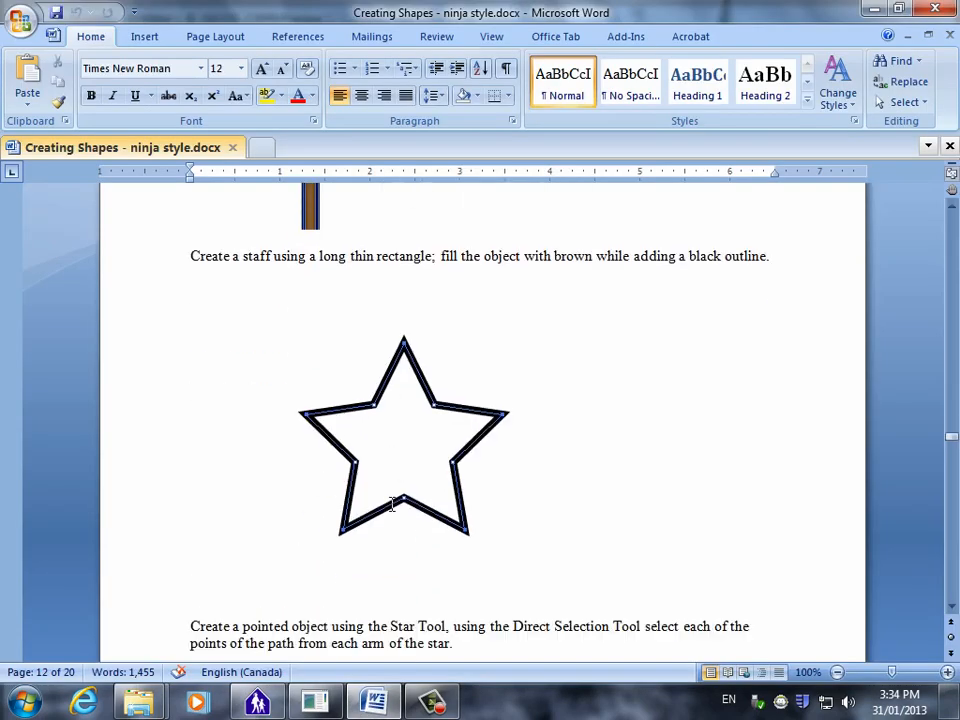
{"action": "scroll", "coordinate": [392, 505], "scroll_direction": "down", "scroll_amount": 10}
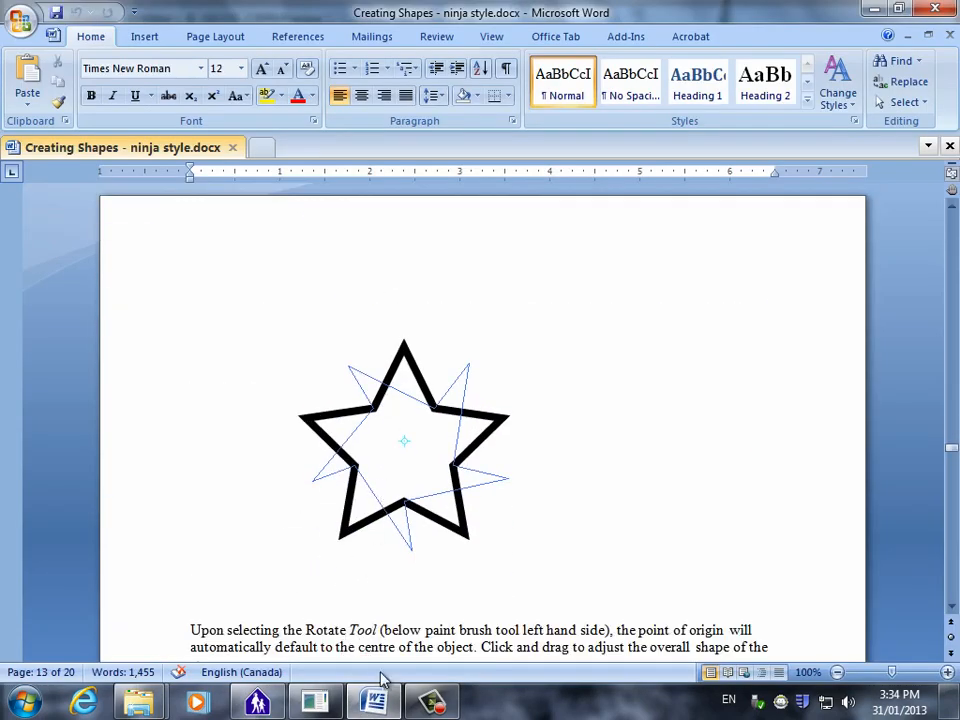
{"action": "left_click", "coordinate": [432, 703]}
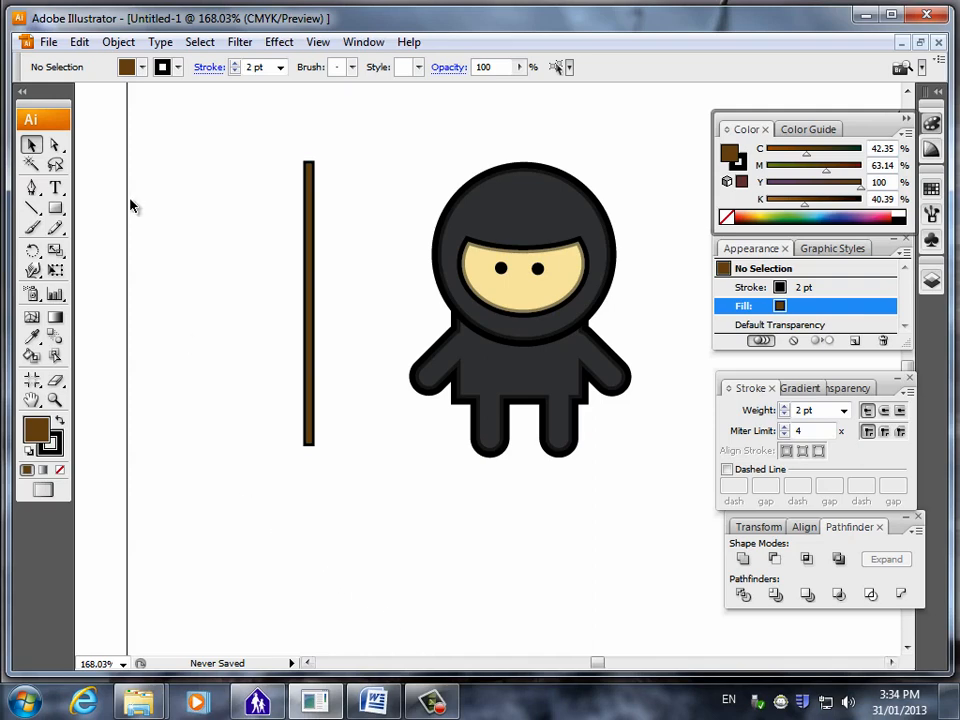
Draw a five-pointed star beside the staff, trying different point counts, and move it down next to the staff's middle.
{"action": "left_click", "coordinate": [55, 208]}
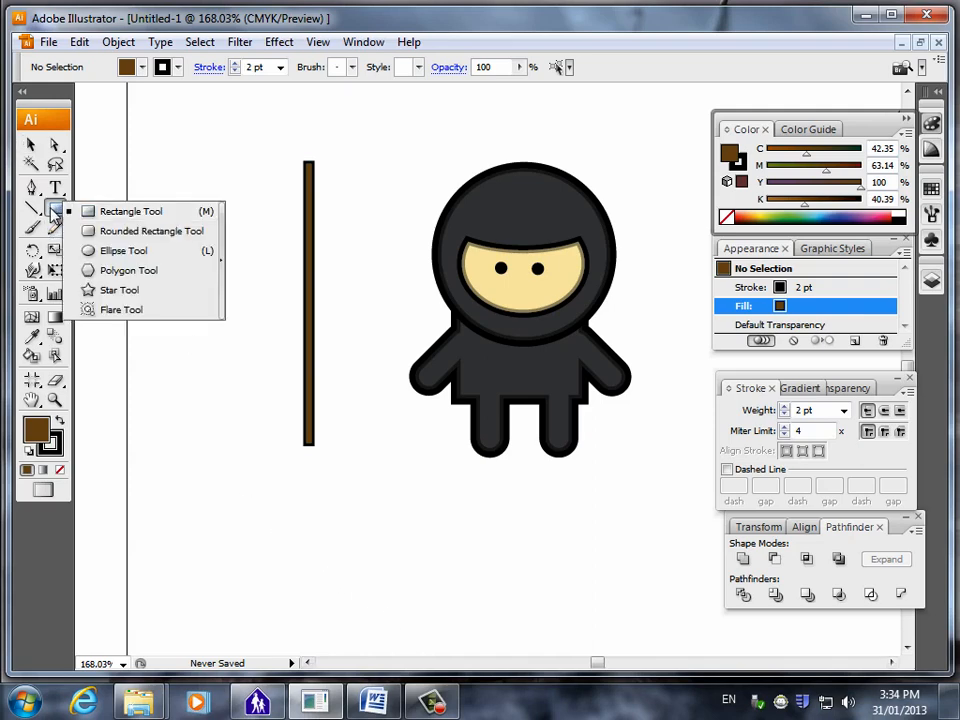
{"action": "left_click", "coordinate": [120, 290]}
{"action": "left_click_drag", "start_coordinate": [190, 216], "coordinate": [237, 238]}
{"action": "key", "text": "Up"}
{"action": "key", "text": "Up"}
{"action": "key", "text": "Up"}
{"action": "key", "text": "Up"}
{"action": "key", "text": "Up"}
{"action": "key", "text": "Up"}
{"action": "key", "text": "Down"}
{"action": "key", "text": "Down"}
{"action": "key", "text": "Down"}
{"action": "key", "text": "Down"}
{"action": "key", "text": "Down"}
{"action": "key", "text": "Down"}
{"action": "key", "text": "Up"}
{"action": "key", "text": "Up"}
{"action": "key", "text": "Up"}
{"action": "key", "text": "Up"}
{"action": "key", "text": "Up"}
{"action": "key", "text": "Up"}
{"action": "key", "text": "Down"}
{"action": "key", "text": "Down"}
{"action": "key", "text": "Down"}
{"action": "key", "text": "Down"}
{"action": "key", "text": "Down"}
{"action": "key", "text": "Down"}
{"action": "key", "text": "v"}
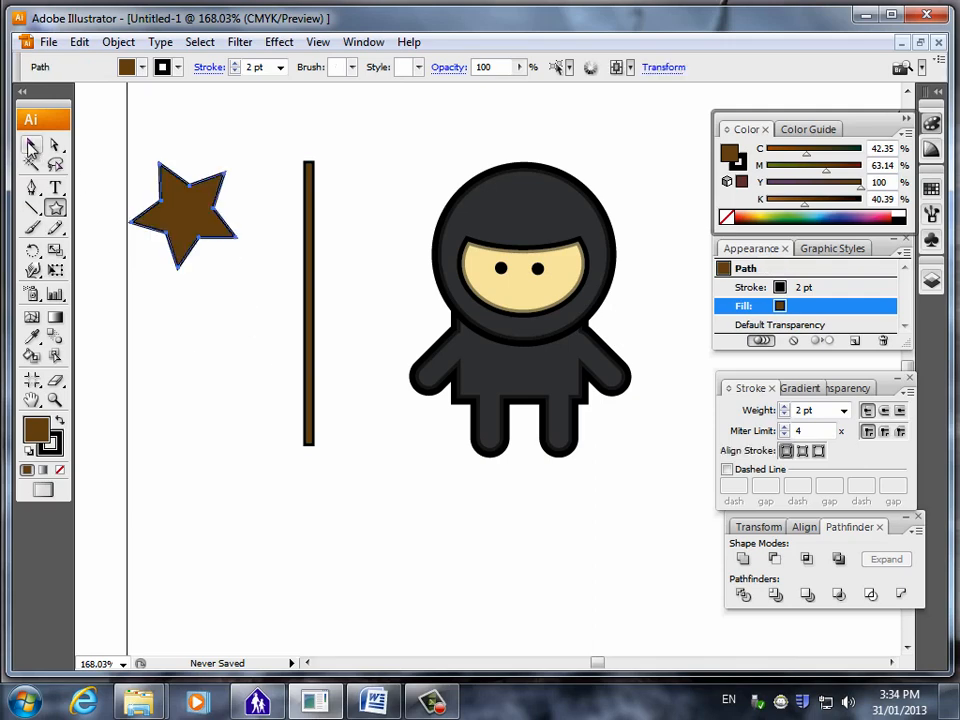
{"action": "left_click_drag", "start_coordinate": [182, 214], "coordinate": [220, 305]}
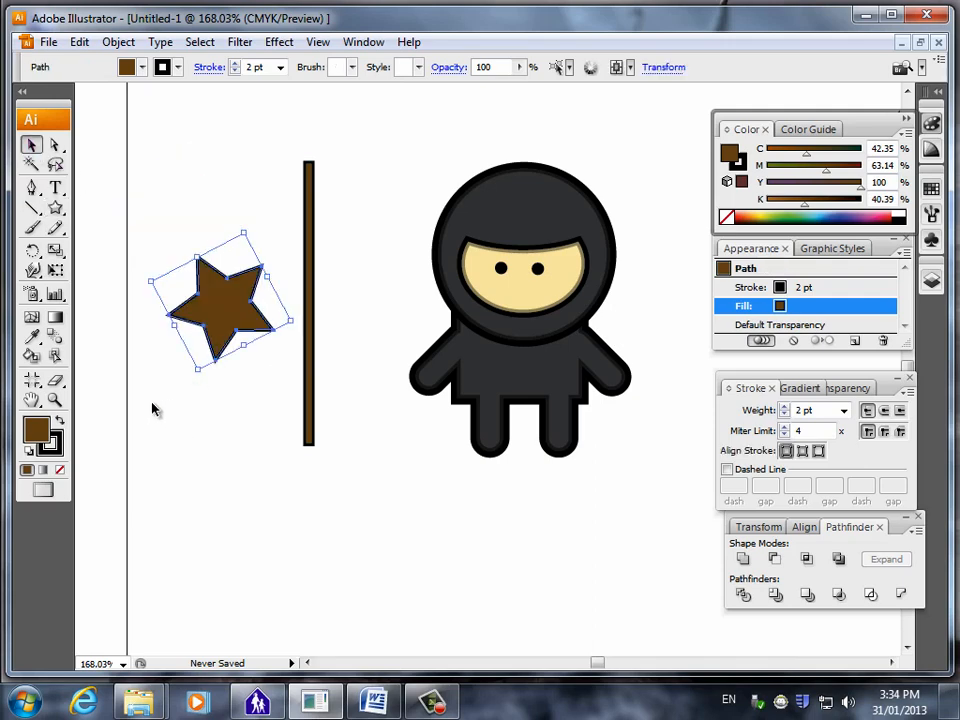
Fill the star with grey using C 0, M 0, Y 0 and K 54.
{"action": "double_click", "coordinate": [42, 427]}
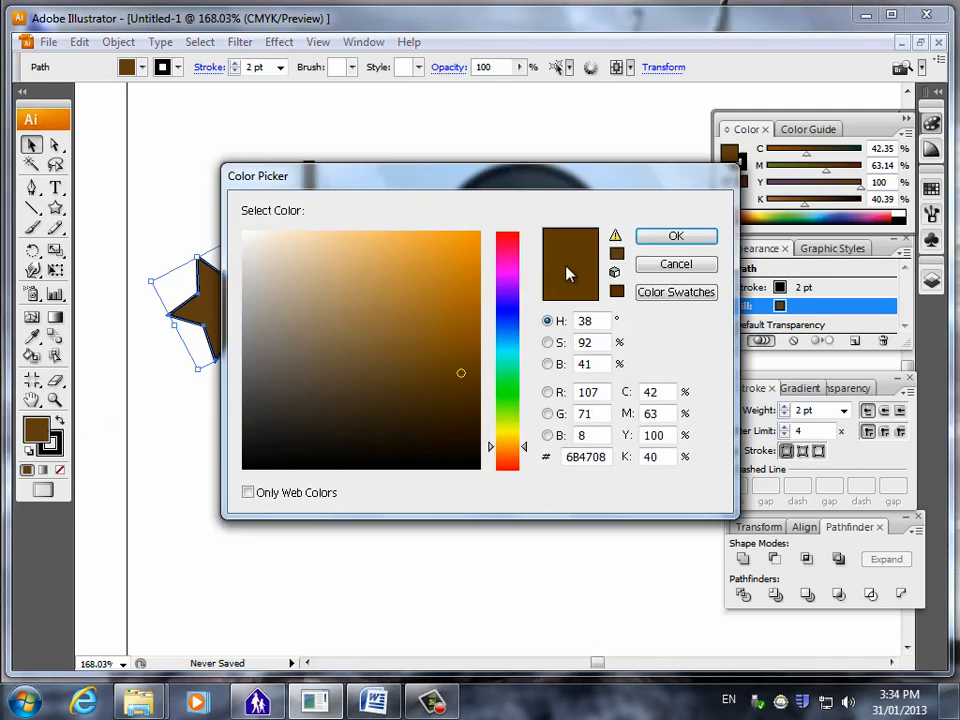
{"action": "left_click", "coordinate": [672, 263]}
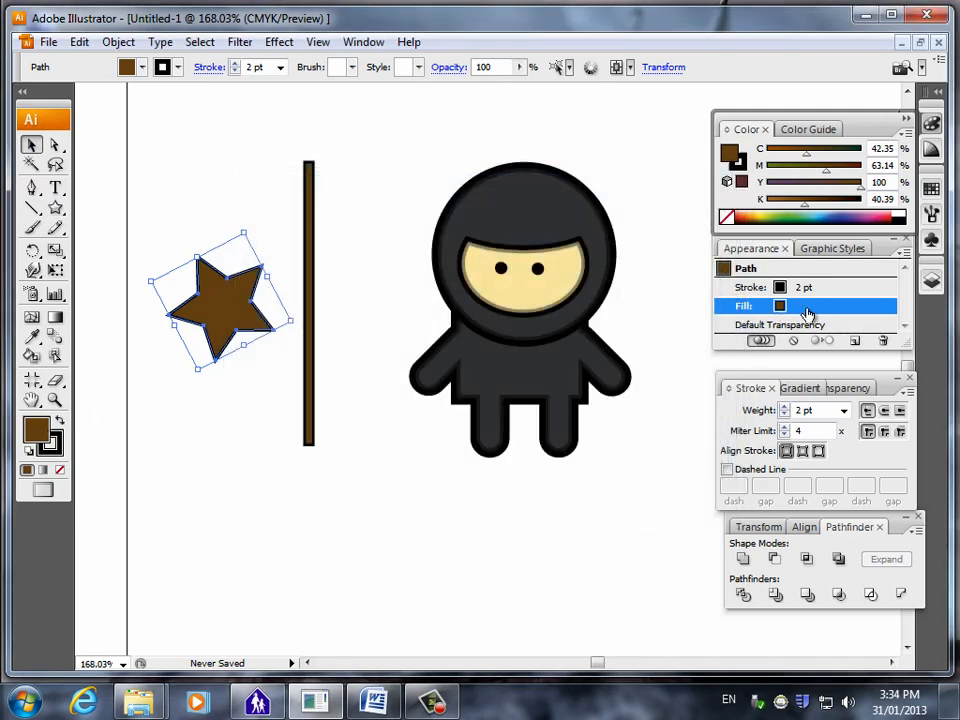
{"action": "left_click_drag", "start_coordinate": [807, 154], "coordinate": [767, 156]}
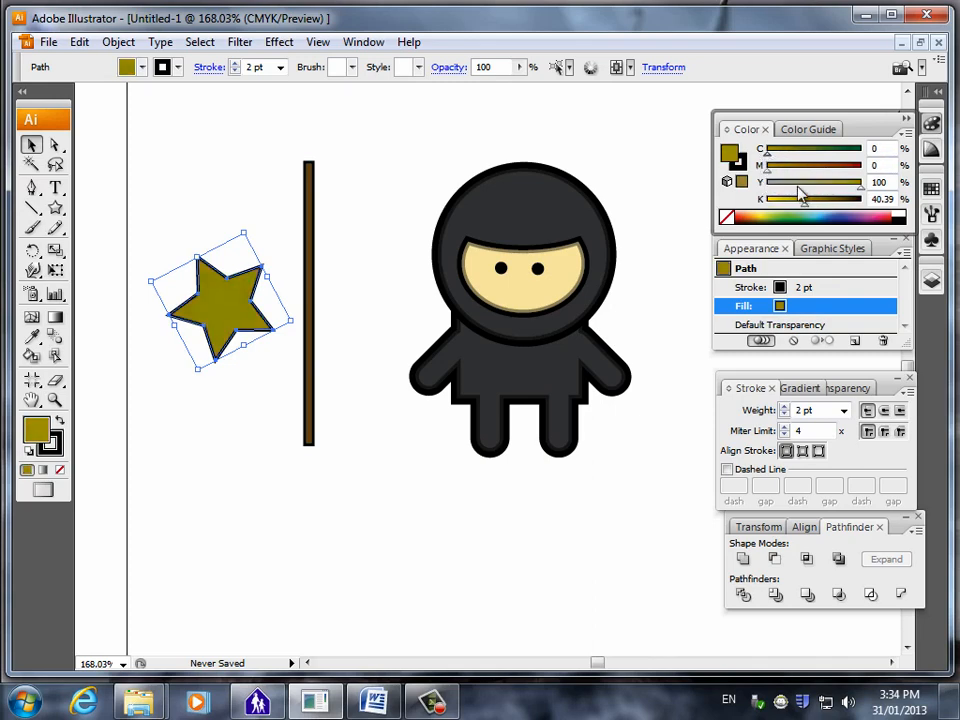
{"action": "left_click_drag", "start_coordinate": [859, 188], "coordinate": [822, 210]}
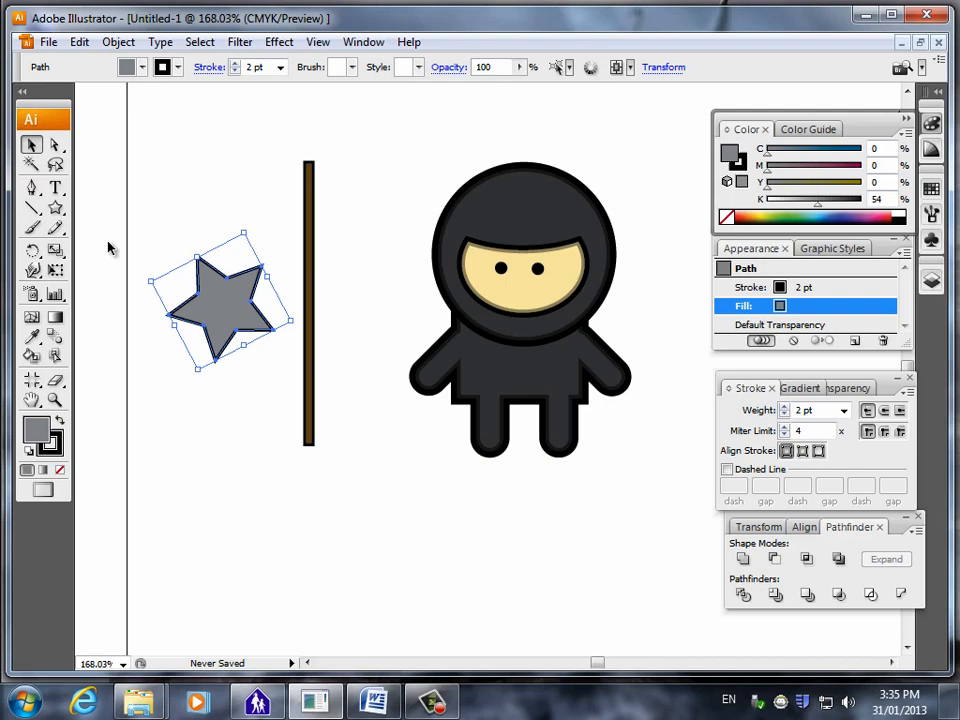
Consult the Word instructions on reshaping the star with the Rotate Tool, and return to Illustrator.
{"action": "left_click", "coordinate": [371, 700]}
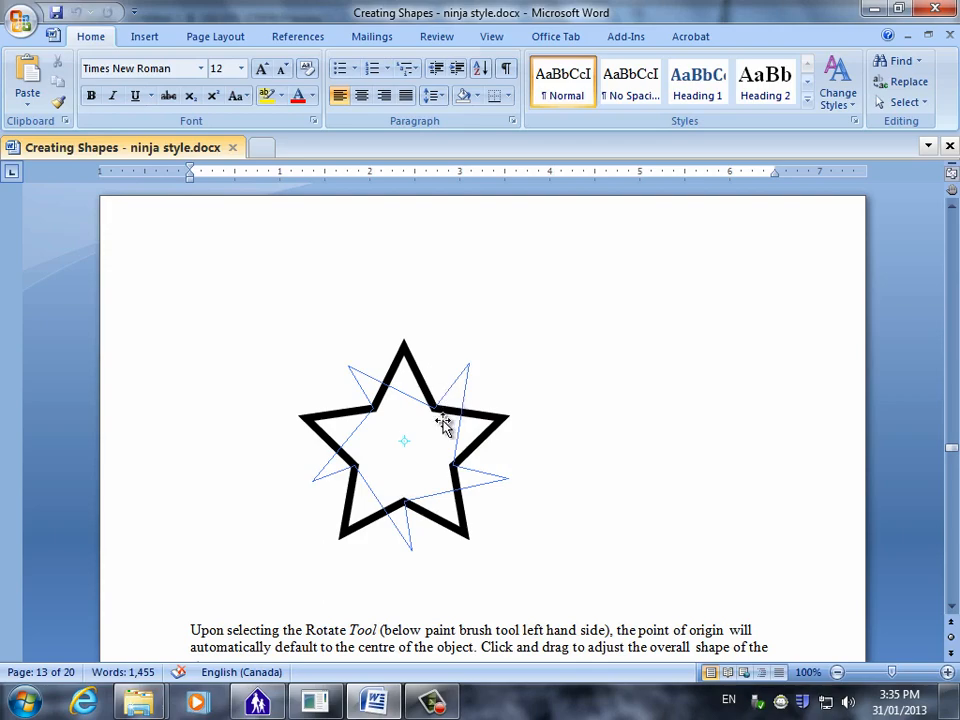
{"action": "scroll", "coordinate": [450, 428], "scroll_direction": "down", "scroll_amount": 8}
{"action": "scroll", "coordinate": [423, 456], "scroll_direction": "up", "scroll_amount": 5}
{"action": "scroll", "coordinate": [423, 456], "scroll_direction": "up", "scroll_amount": 2}
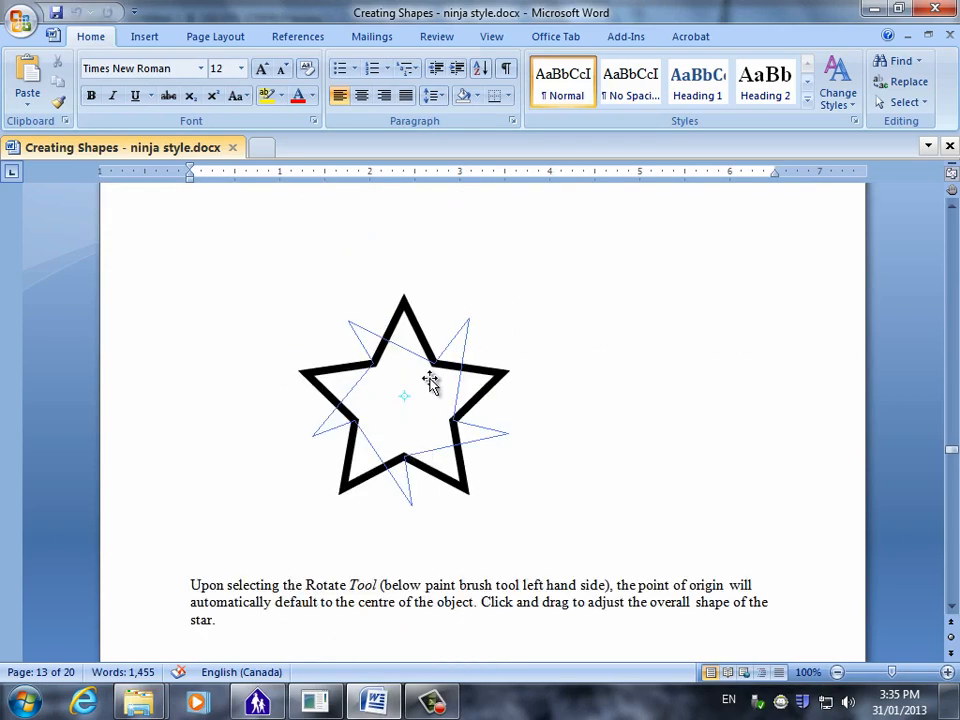
{"action": "left_click", "coordinate": [378, 696]}
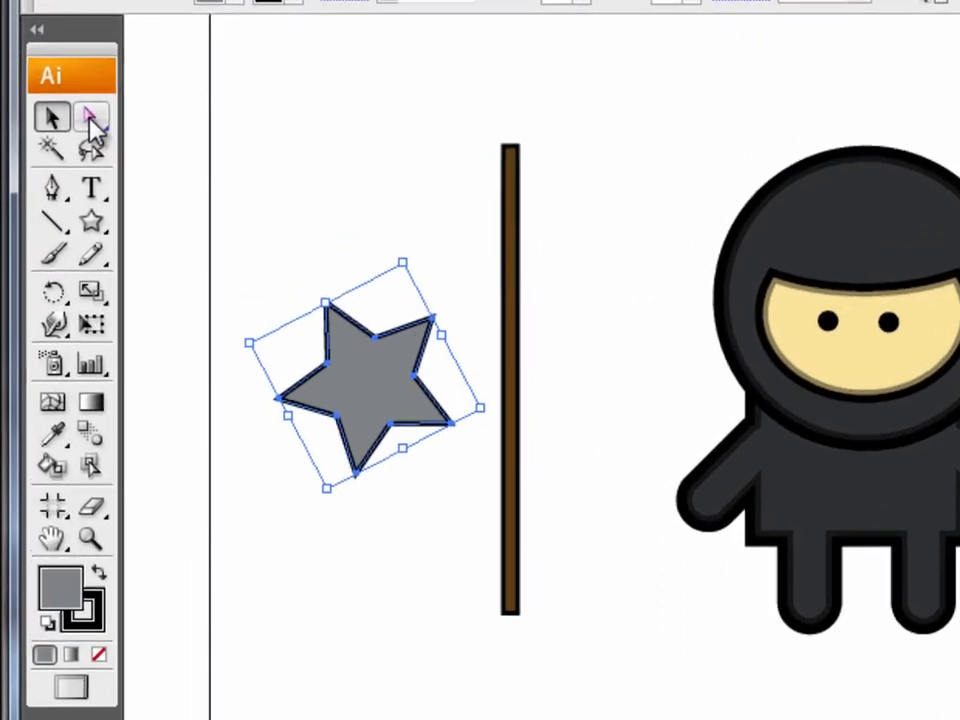
Scale the grey star down proportionally together with its stroke and deselect it.
{"action": "left_click", "coordinate": [55, 145]}
{"action": "left_click", "coordinate": [354, 308]}
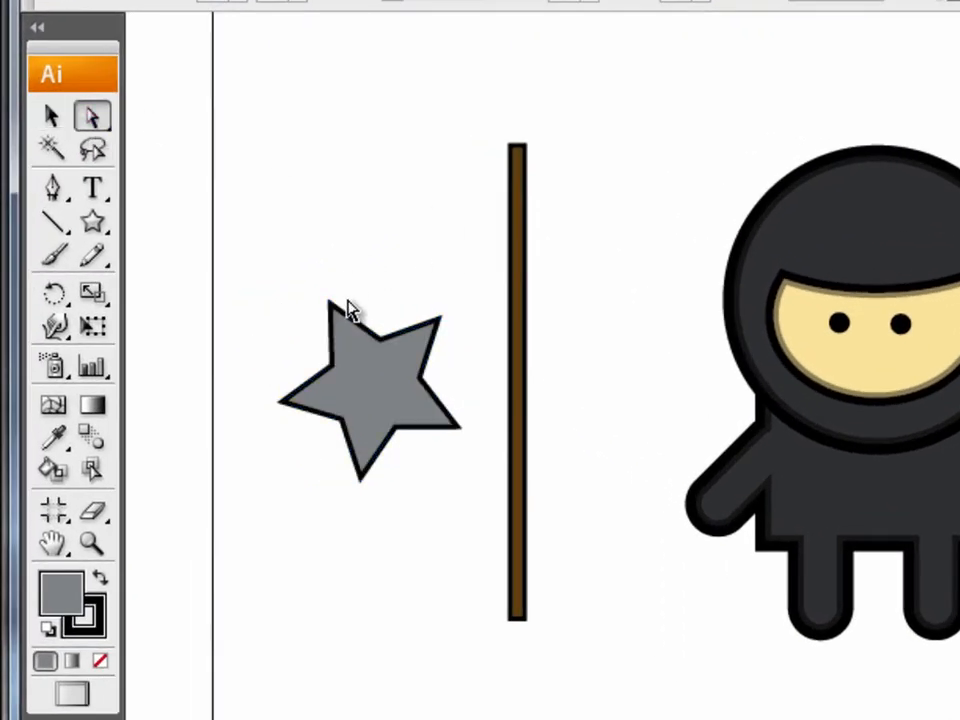
{"action": "left_click", "coordinate": [91, 543]}
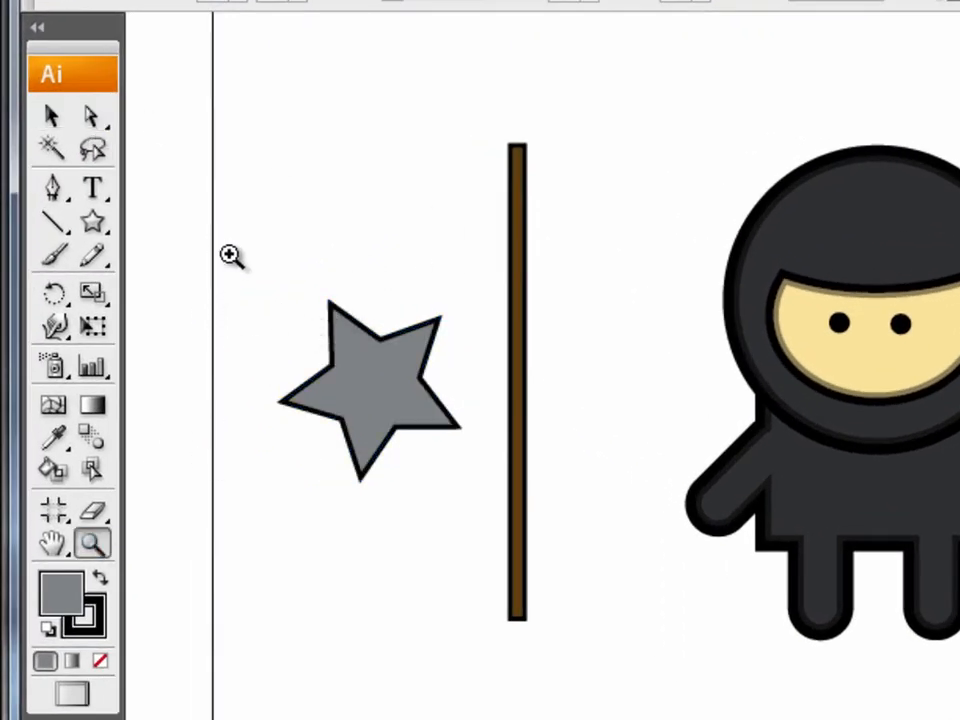
{"action": "left_click_drag", "start_coordinate": [223, 249], "coordinate": [545, 548]}
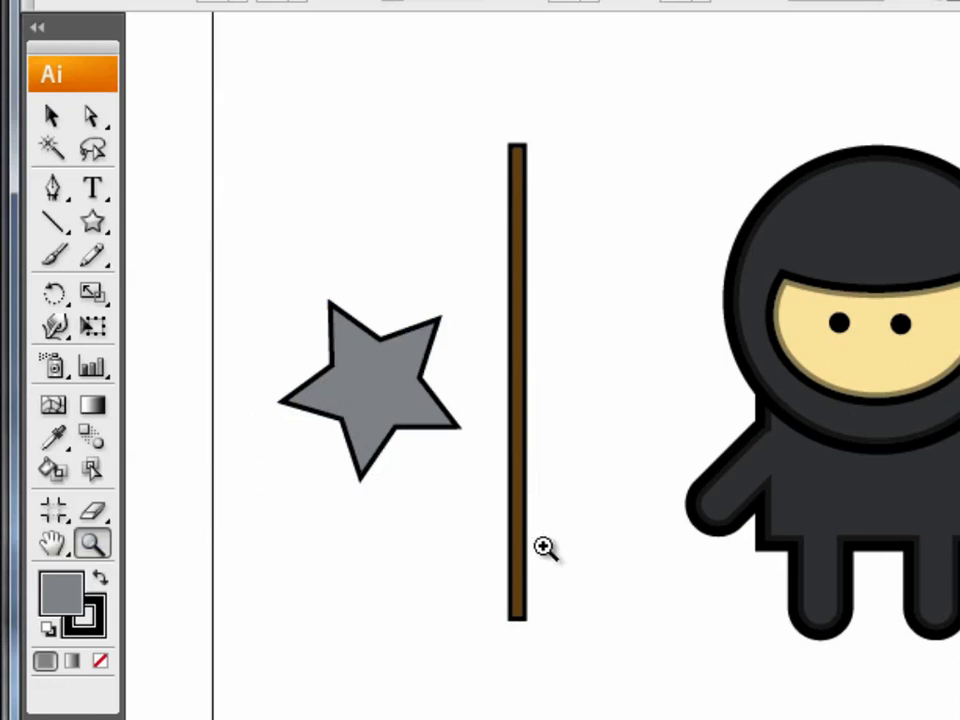
{"action": "left_click", "coordinate": [48, 114]}
{"action": "left_click", "coordinate": [697, 501]}
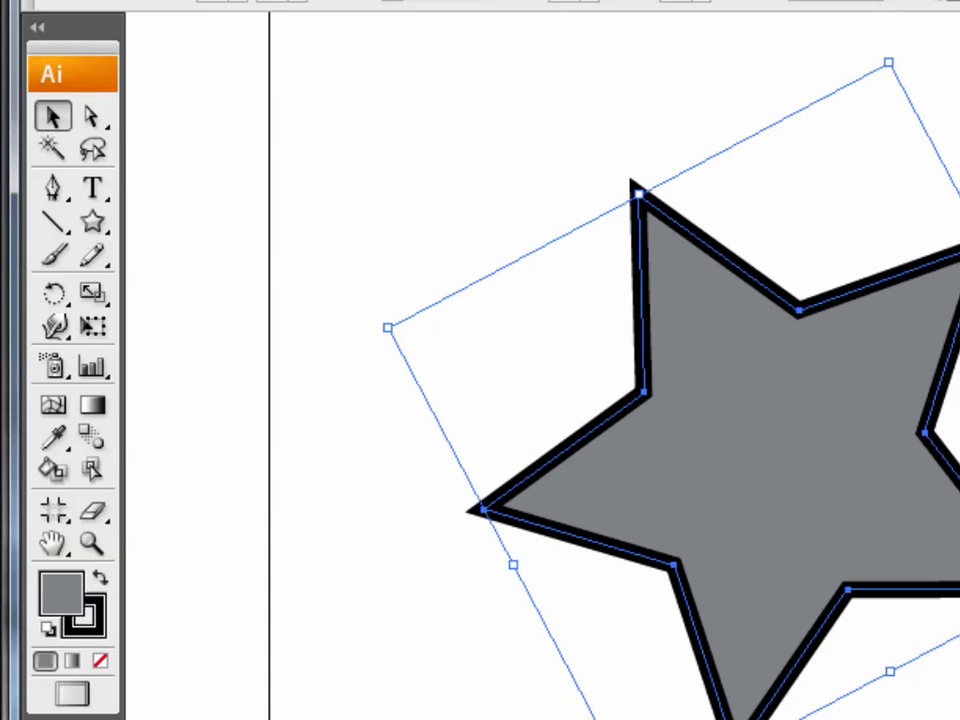
{"action": "left_click_drag", "start_coordinate": [890, 670], "coordinate": [882, 466]}
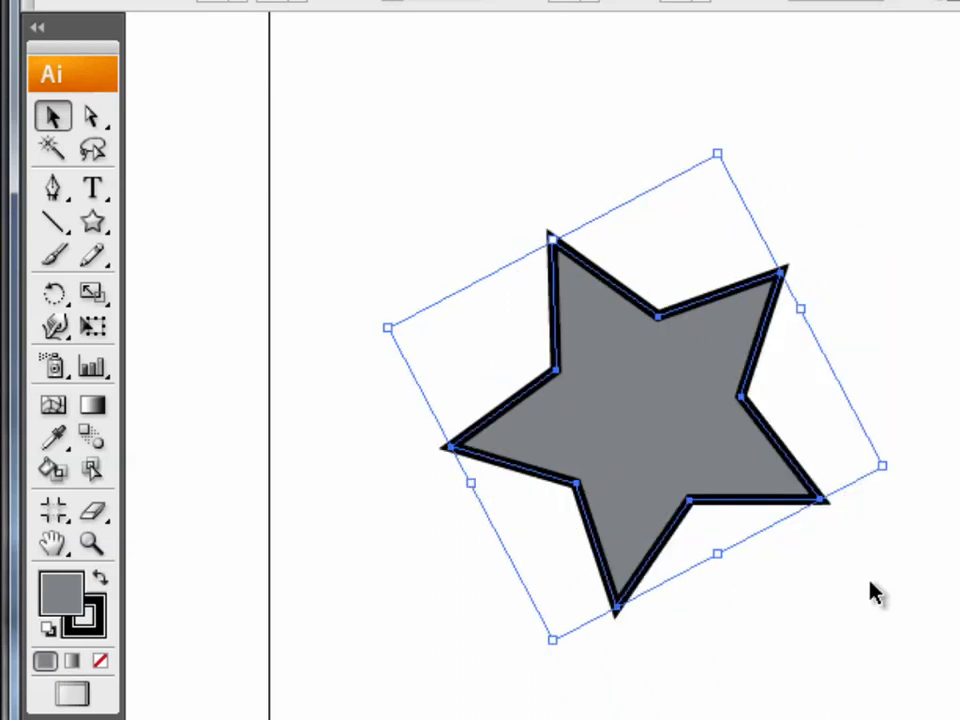
{"action": "left_click", "coordinate": [868, 608]}
{"action": "left_click", "coordinate": [640, 449]}
{"action": "left_click", "coordinate": [417, 189]}
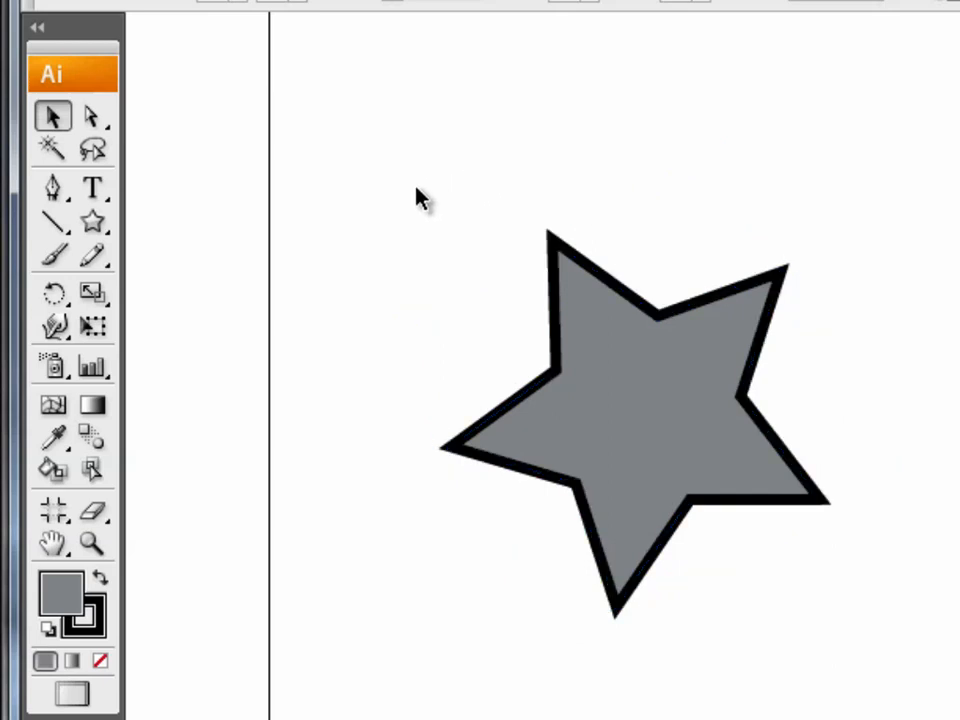
Select only the five outer tip anchor points of the star with the Direct Selection Tool.
{"action": "left_click", "coordinate": [89, 117]}
{"action": "left_click", "coordinate": [561, 349]}
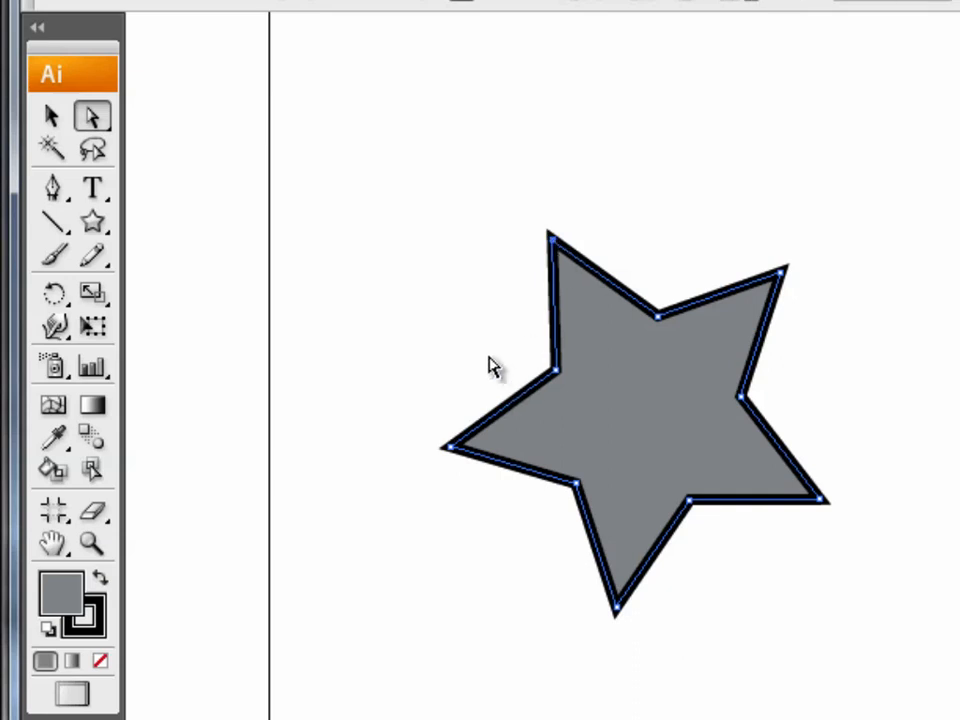
{"action": "left_click", "coordinate": [451, 447], "text": "shift"}
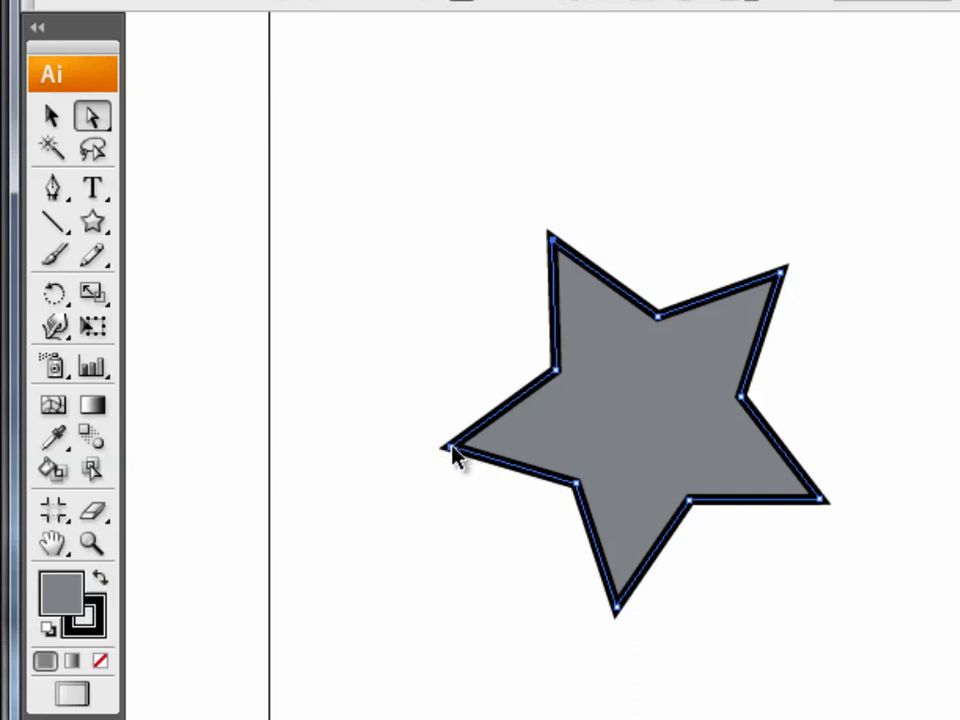
{"action": "left_click", "coordinate": [617, 610], "text": "shift"}
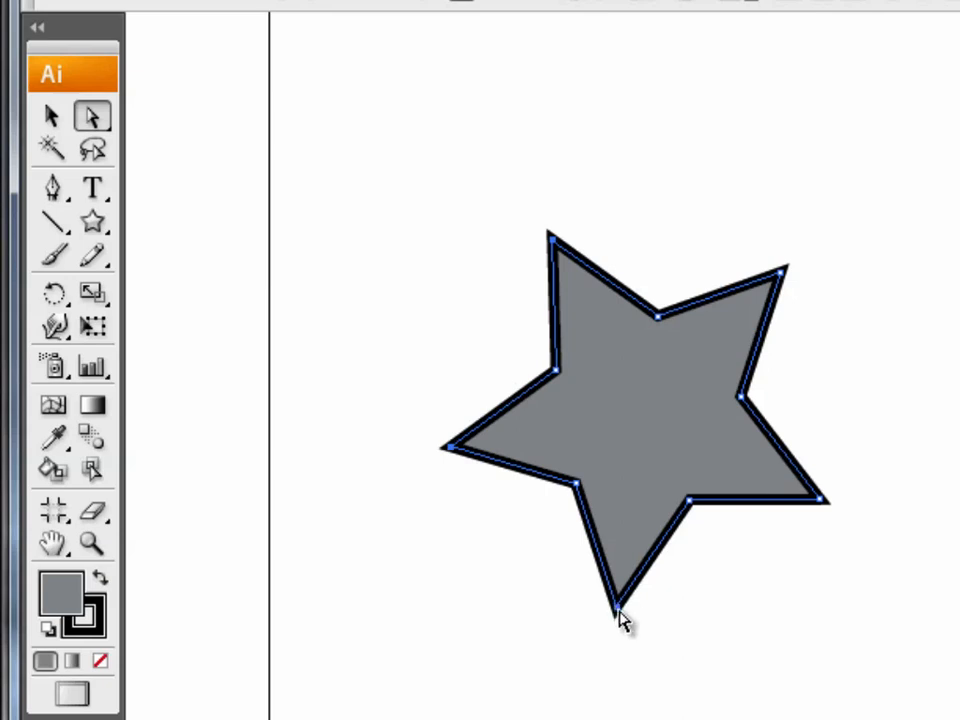
{"action": "left_click", "coordinate": [820, 499], "text": "shift"}
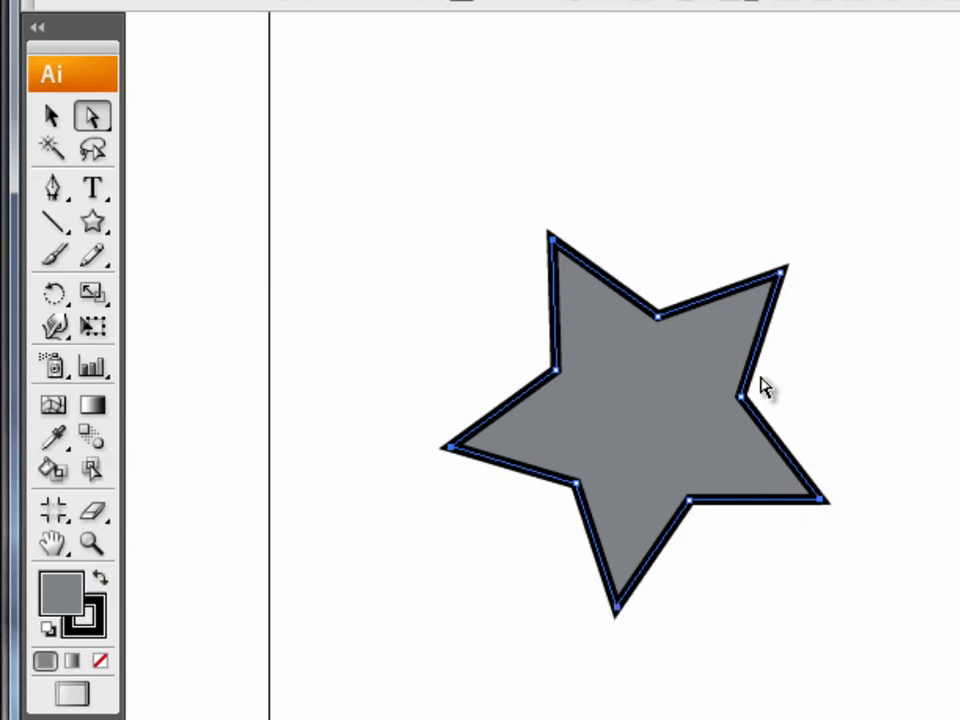
{"action": "left_click", "coordinate": [781, 272], "text": "shift"}
Try moving the star's five selected tips together, and undo the distortion.
{"action": "left_click_drag", "start_coordinate": [452, 452], "coordinate": [342, 298]}
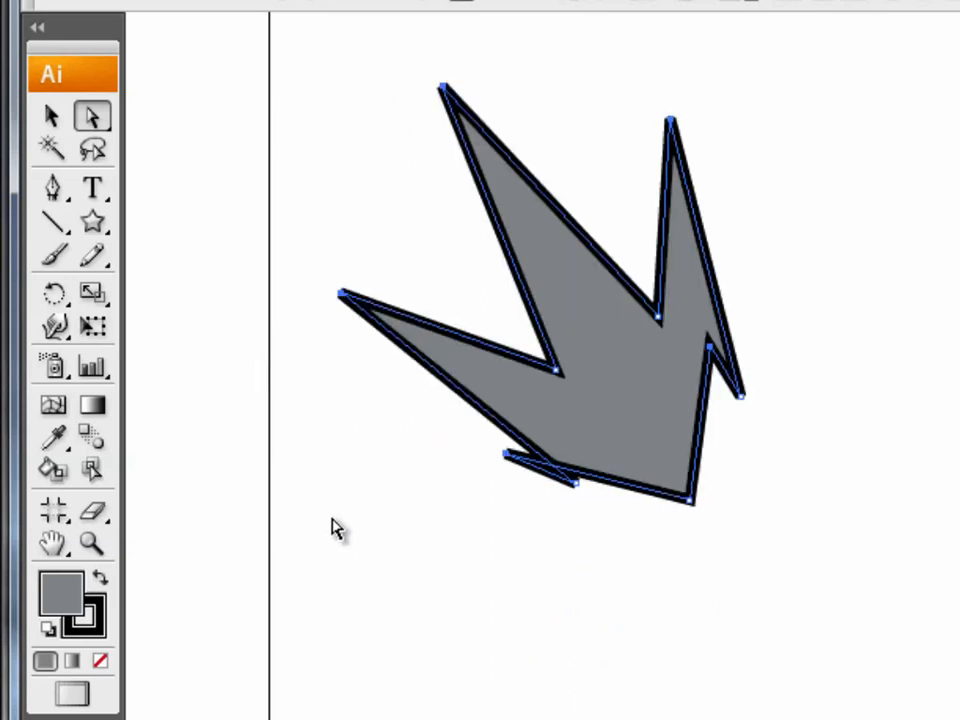
{"action": "key", "text": "ctrl+z"}
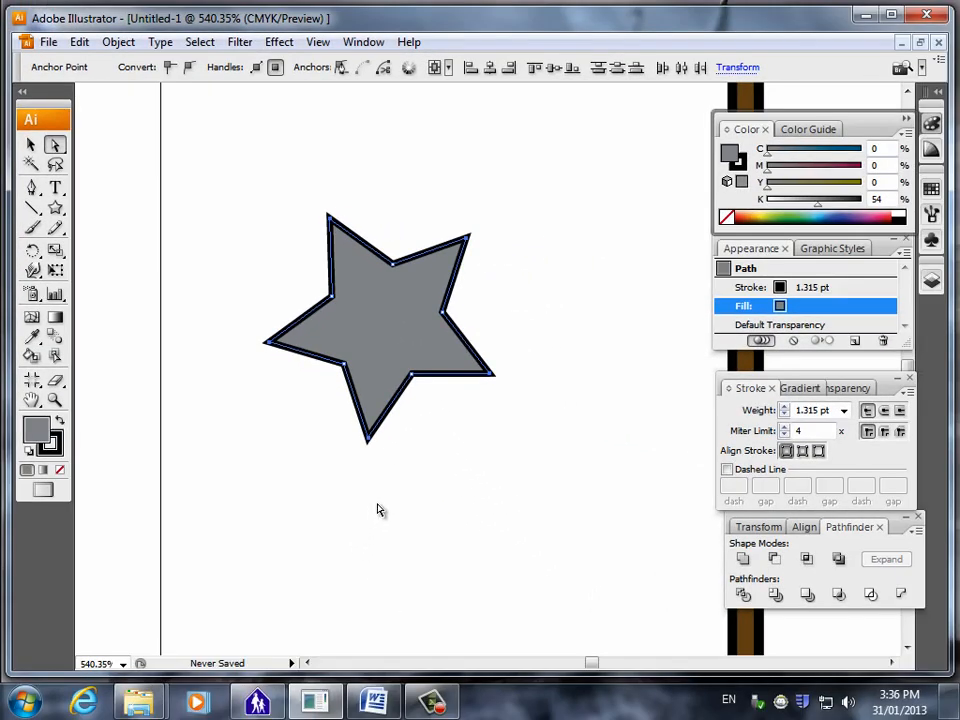
{"action": "left_click", "coordinate": [757, 527]}
{"action": "left_click", "coordinate": [121, 44]}
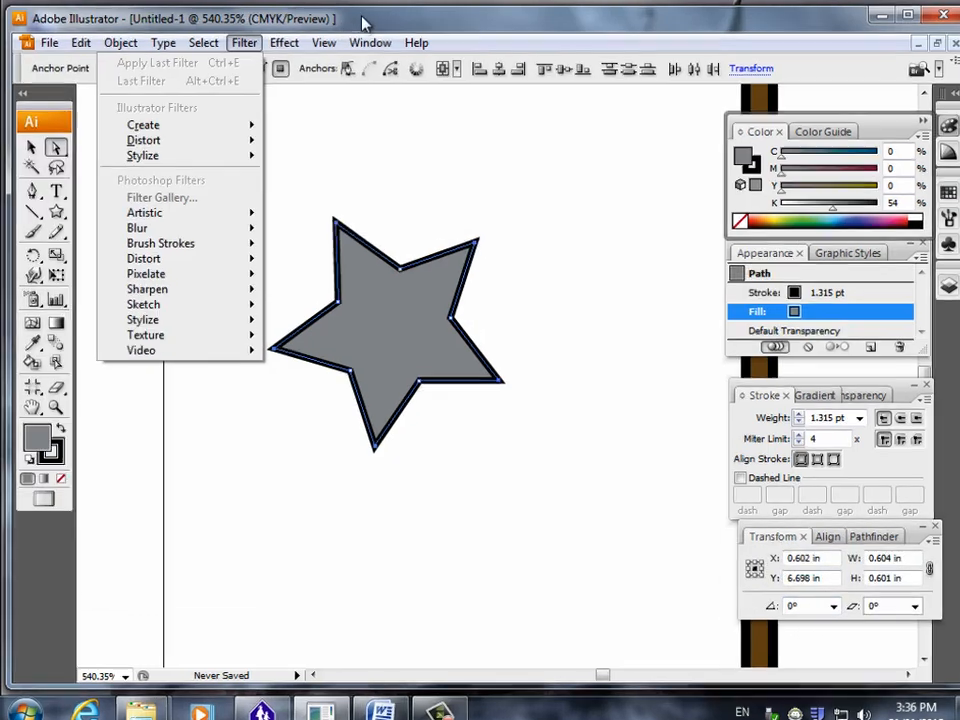
{"action": "left_click", "coordinate": [362, 18]}
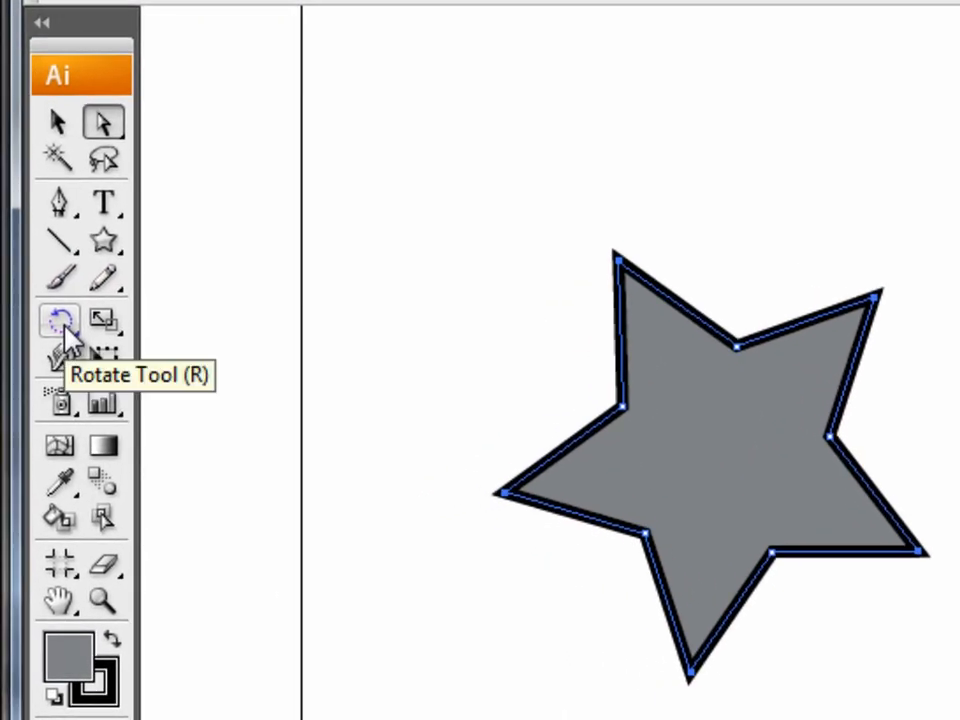
Rotate the star's five selected tip points counter-clockwise around its centre with the Rotate Tool to twist the tips, and deselect the star.
{"action": "left_click", "coordinate": [64, 330]}
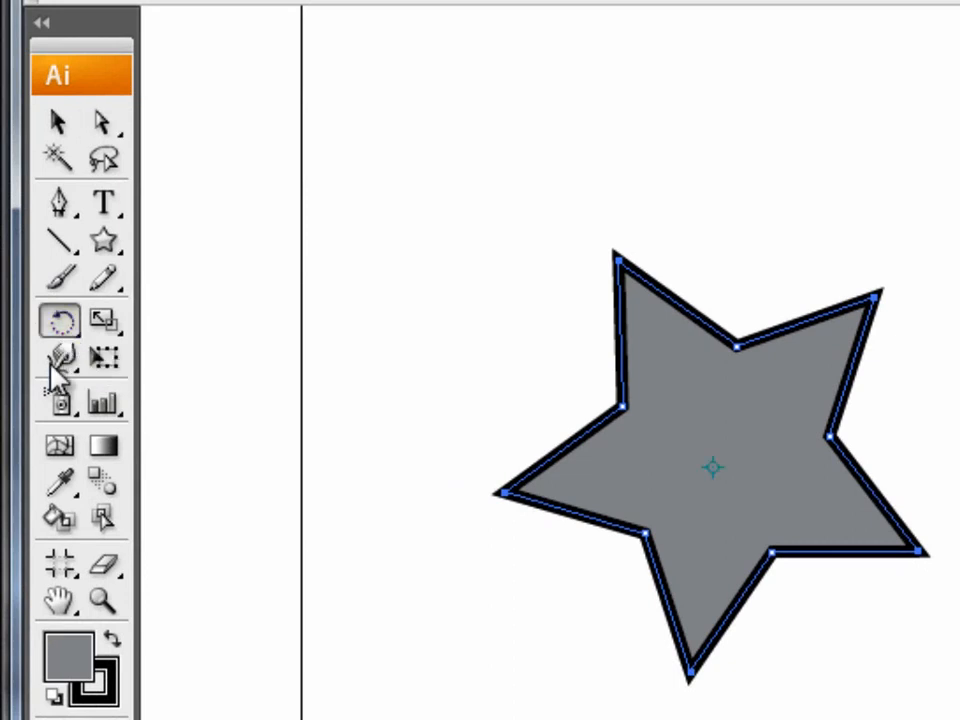
{"action": "left_click_drag", "start_coordinate": [504, 494], "coordinate": [587, 617]}
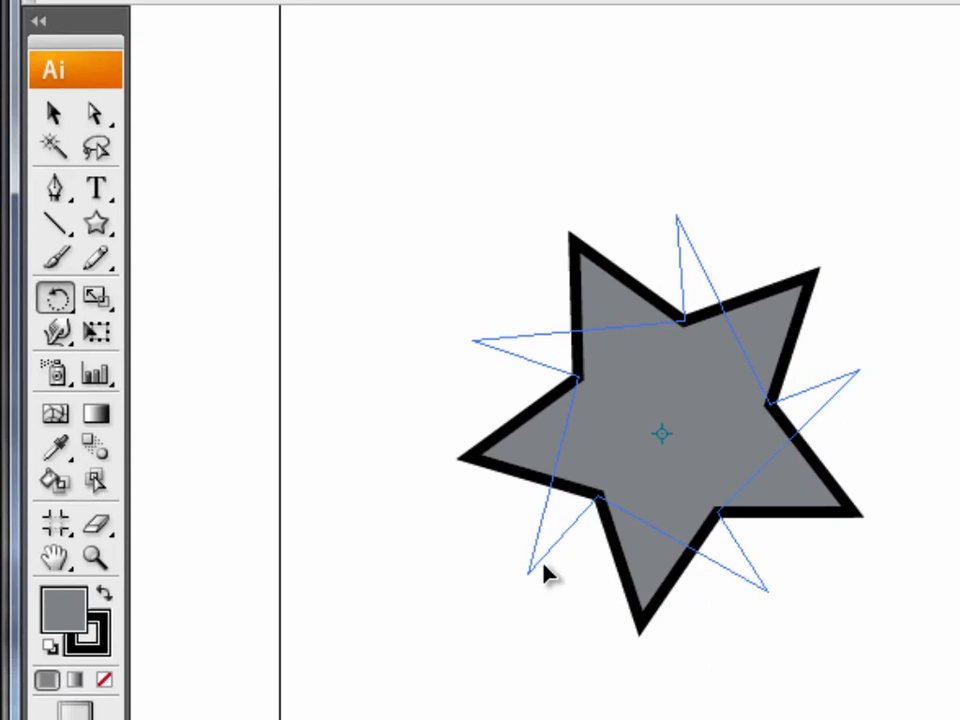
{"action": "mouse_move", "coordinate": [545, 574]}
{"action": "left_mouse_down"}
{"action": "mouse_move", "coordinate": [551, 579]}
{"action": "mouse_move", "coordinate": [535, 570]}
{"action": "mouse_move", "coordinate": [547, 582]}
{"action": "left_mouse_up"}
{"action": "left_click_drag", "start_coordinate": [483, 513], "coordinate": [421, 556]}
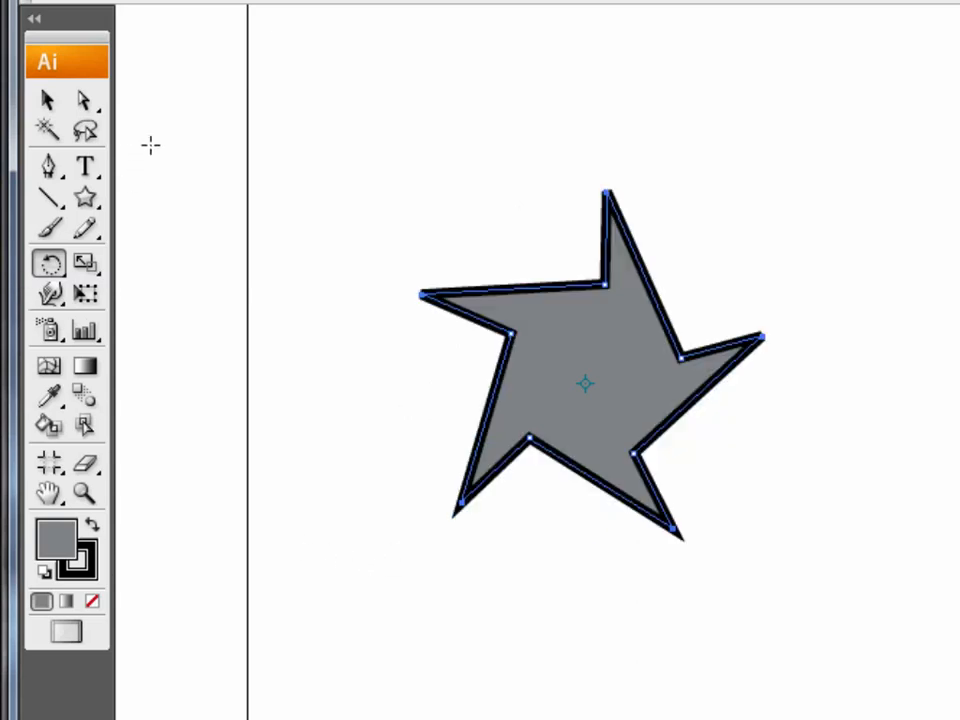
{"action": "left_click", "coordinate": [47, 100]}
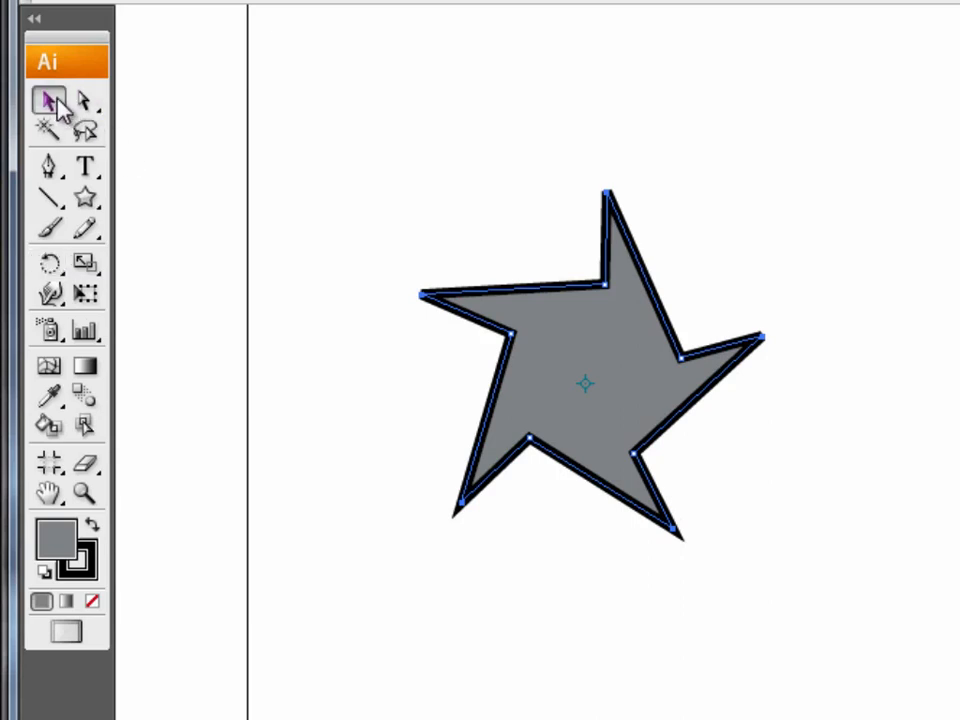
{"action": "left_click", "coordinate": [470, 203]}
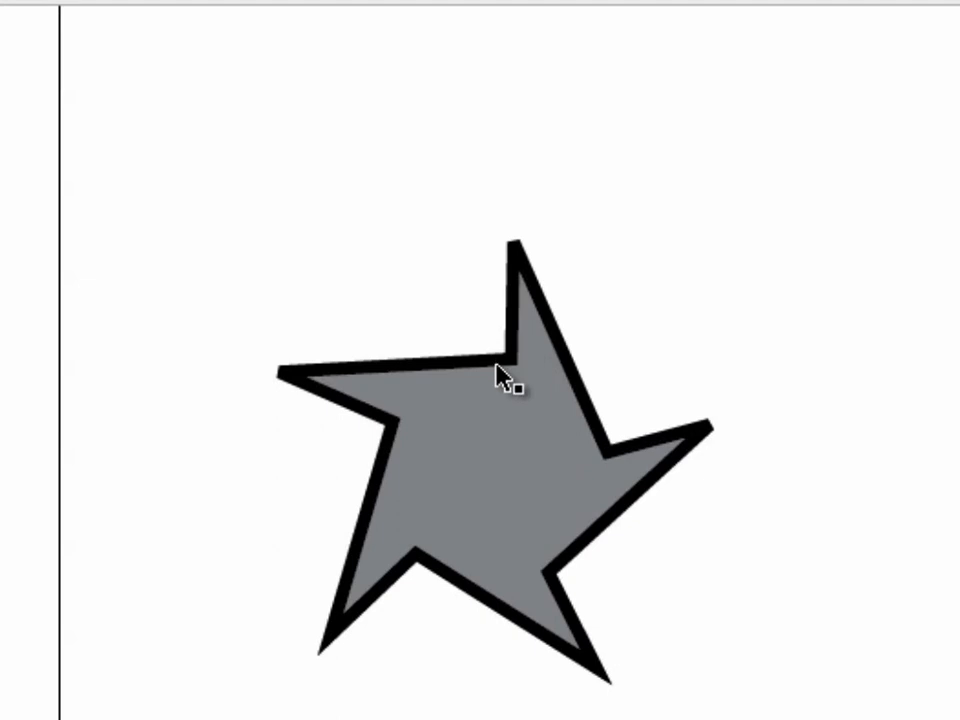
Align the star's 1.315 pt stroke to the inside of its path after trying the outside alignment, and deselect the star.
{"action": "left_click", "coordinate": [497, 368]}
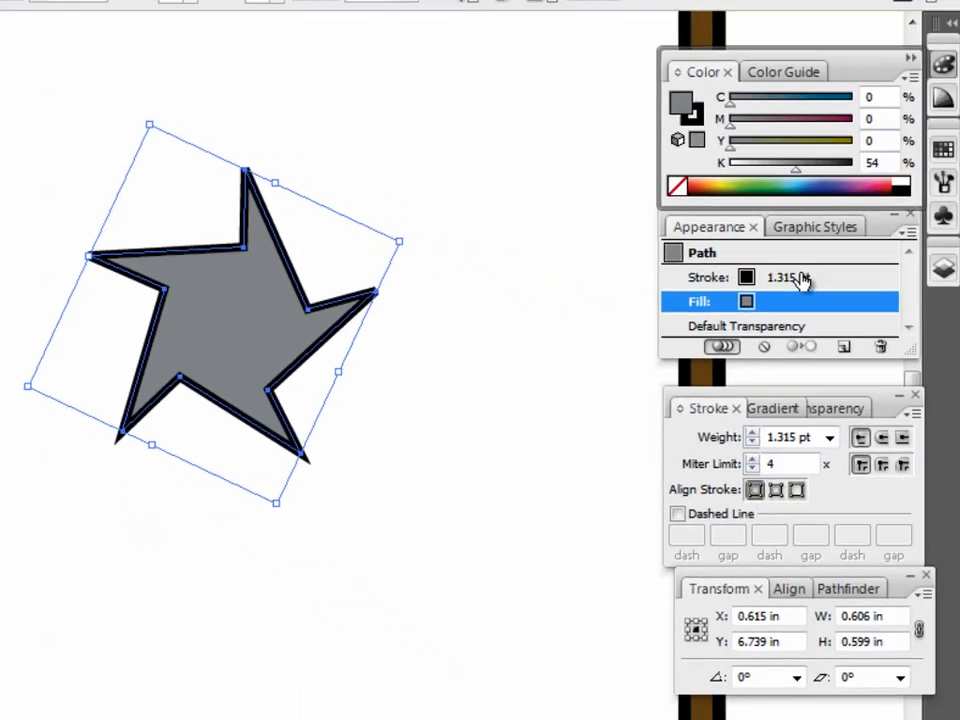
{"action": "left_click", "coordinate": [744, 279]}
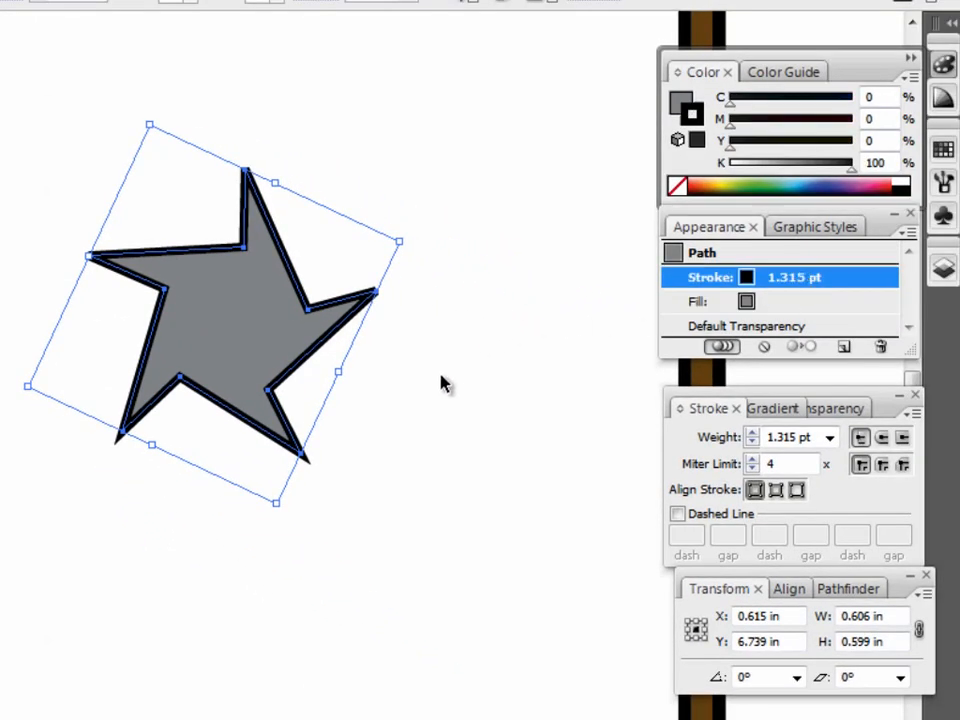
{"action": "left_click", "coordinate": [797, 491]}
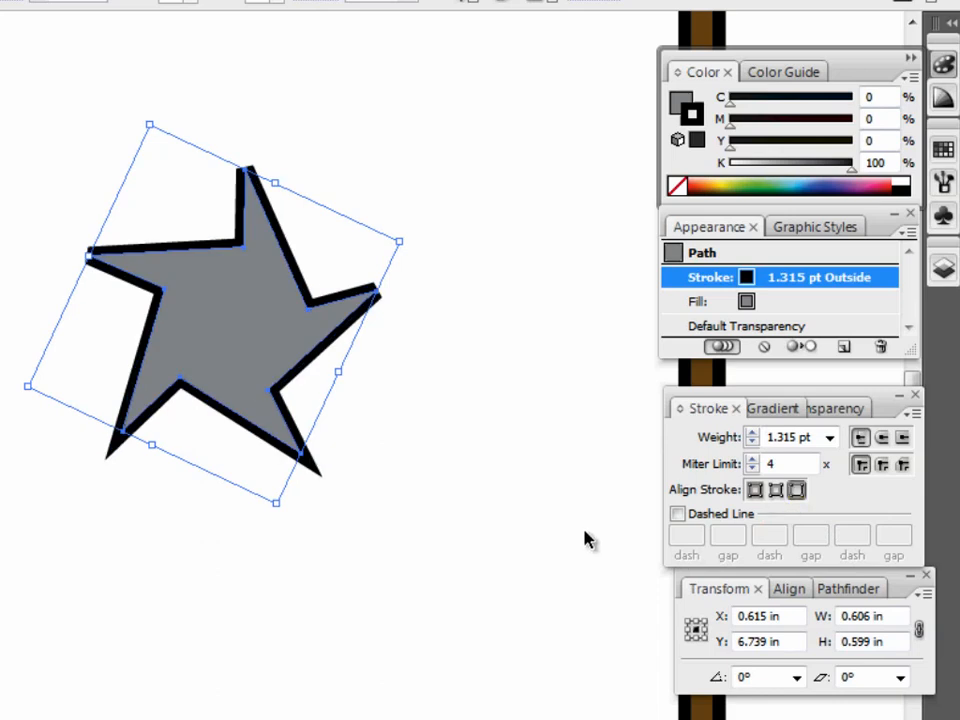
{"action": "left_click", "coordinate": [777, 490]}
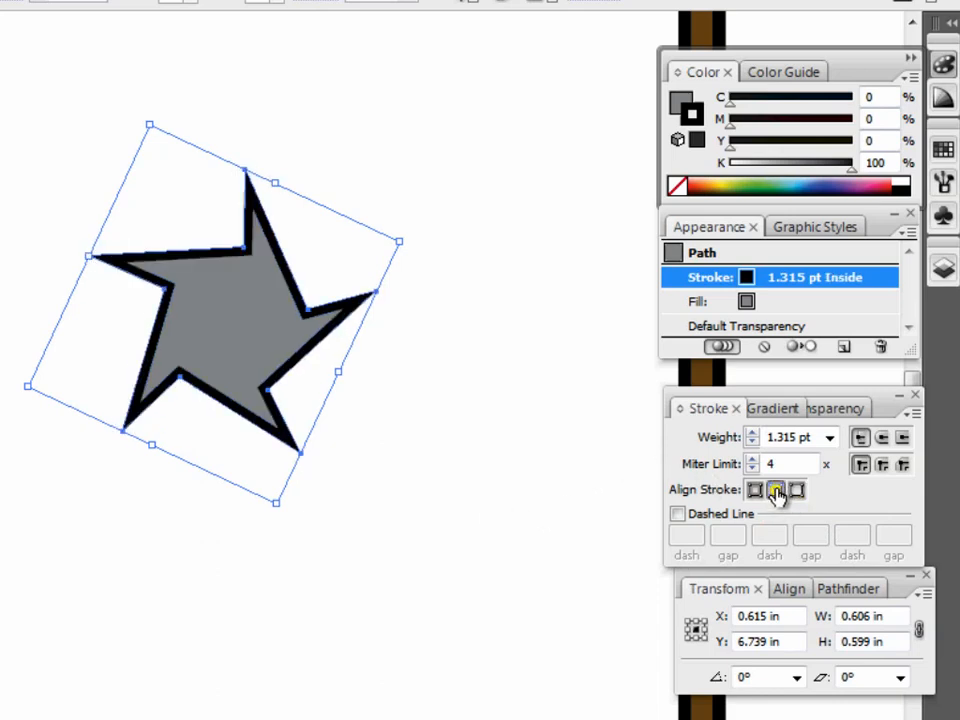
{"action": "left_click", "coordinate": [330, 362]}
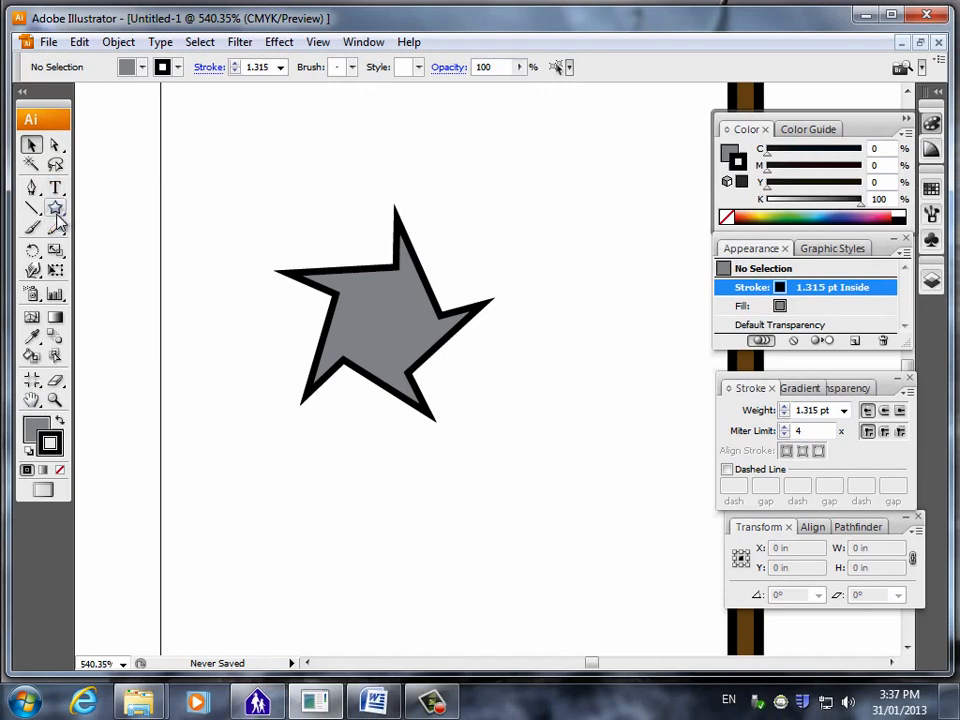
Draw a small circle about 0.057 in across in the middle of the star with the Ellipse Tool, and deselect it.
{"action": "left_click", "coordinate": [56, 210]}
{"action": "left_click", "coordinate": [104, 250]}
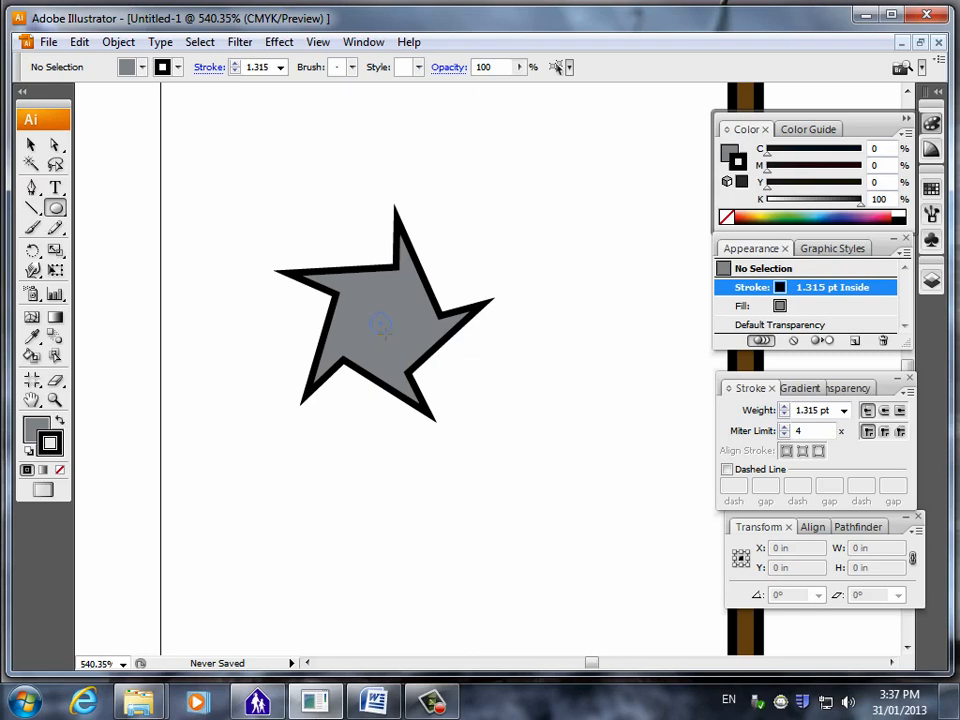
{"action": "left_click_drag", "start_coordinate": [380, 324], "coordinate": [391, 335]}
{"action": "left_click", "coordinate": [31, 146]}
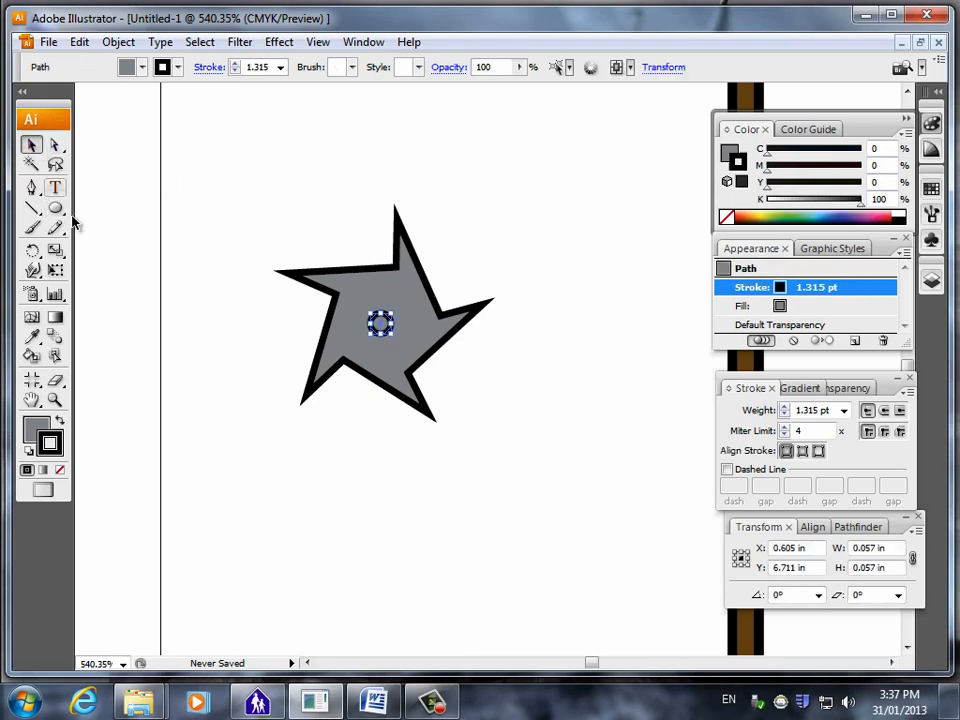
{"action": "left_click", "coordinate": [240, 493]}
Align the horizontal centres of the small circle and the star, and deselect both.
{"action": "left_click", "coordinate": [381, 324]}
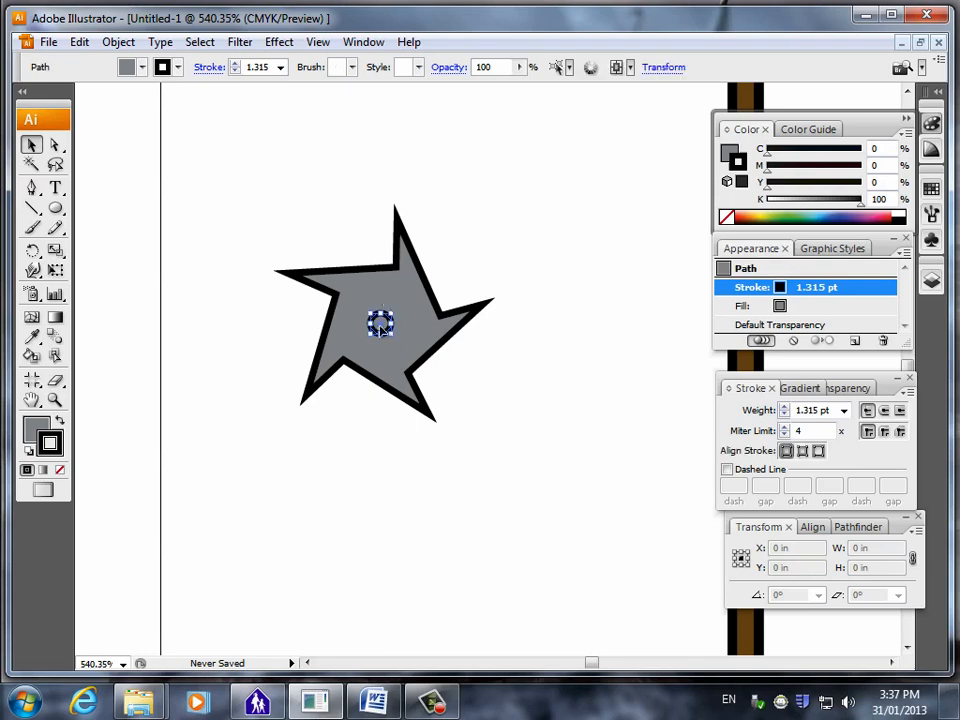
{"action": "left_click", "coordinate": [386, 279], "text": "shift"}
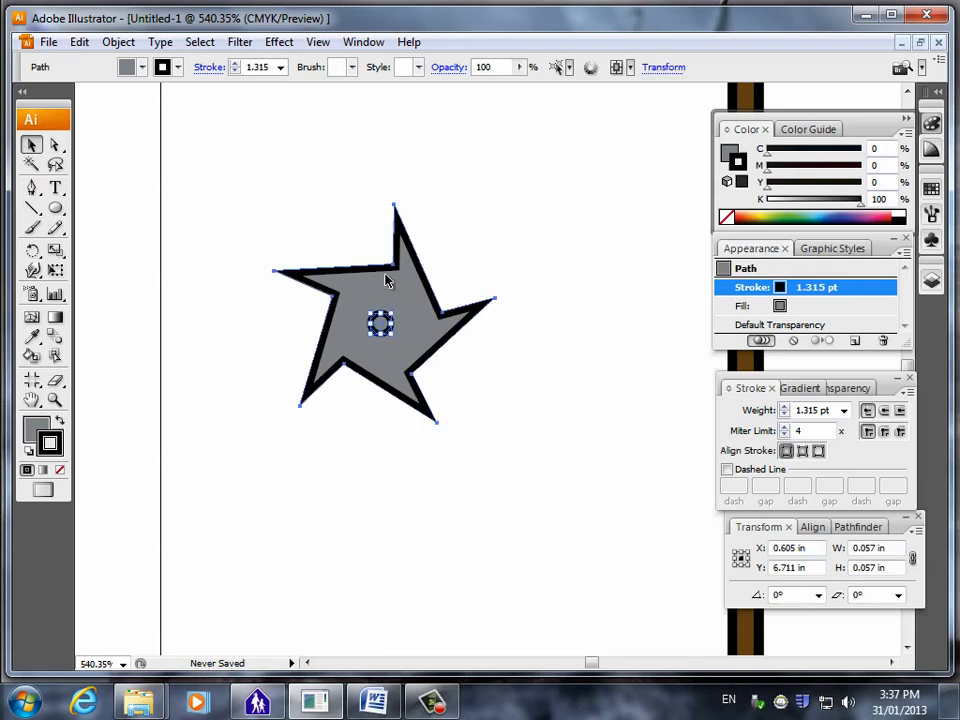
{"action": "left_click", "coordinate": [813, 527]}
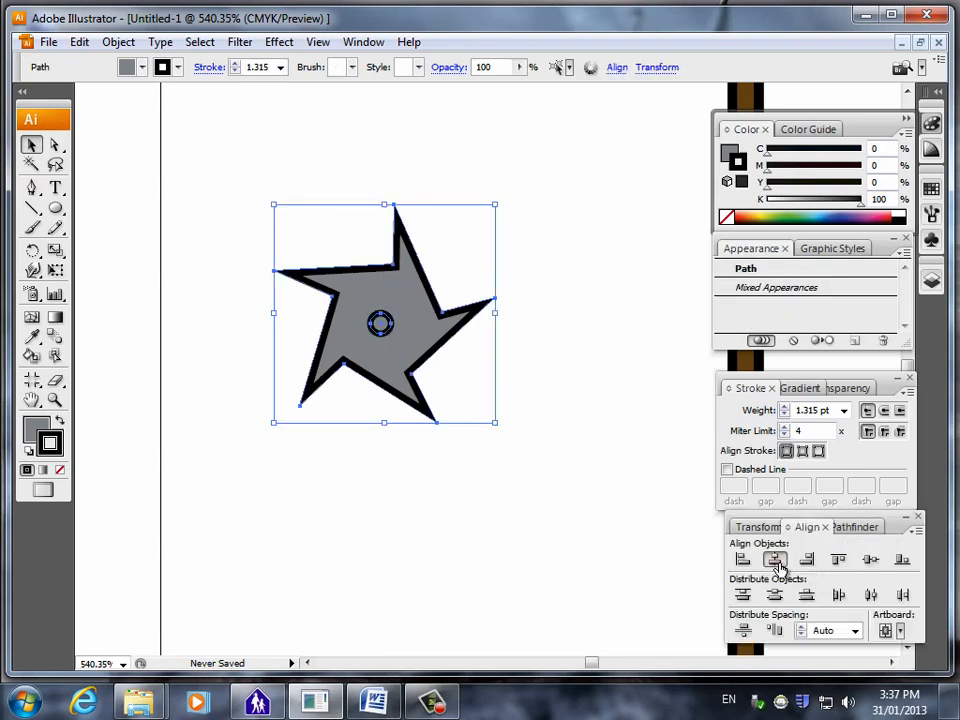
{"action": "left_click", "coordinate": [777, 562]}
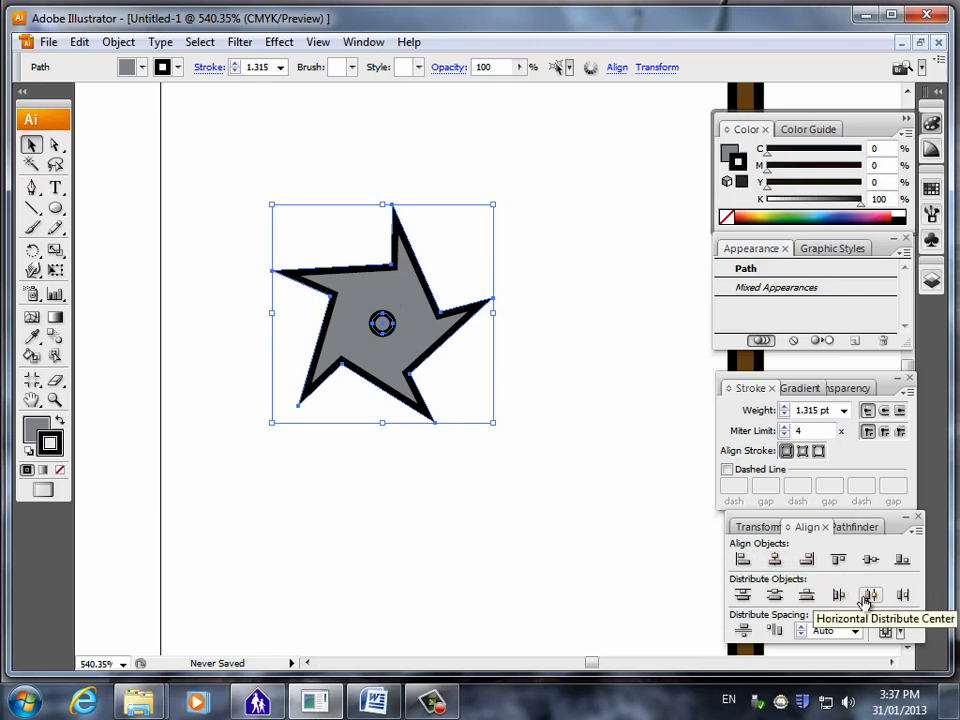
{"action": "left_click", "coordinate": [453, 496]}
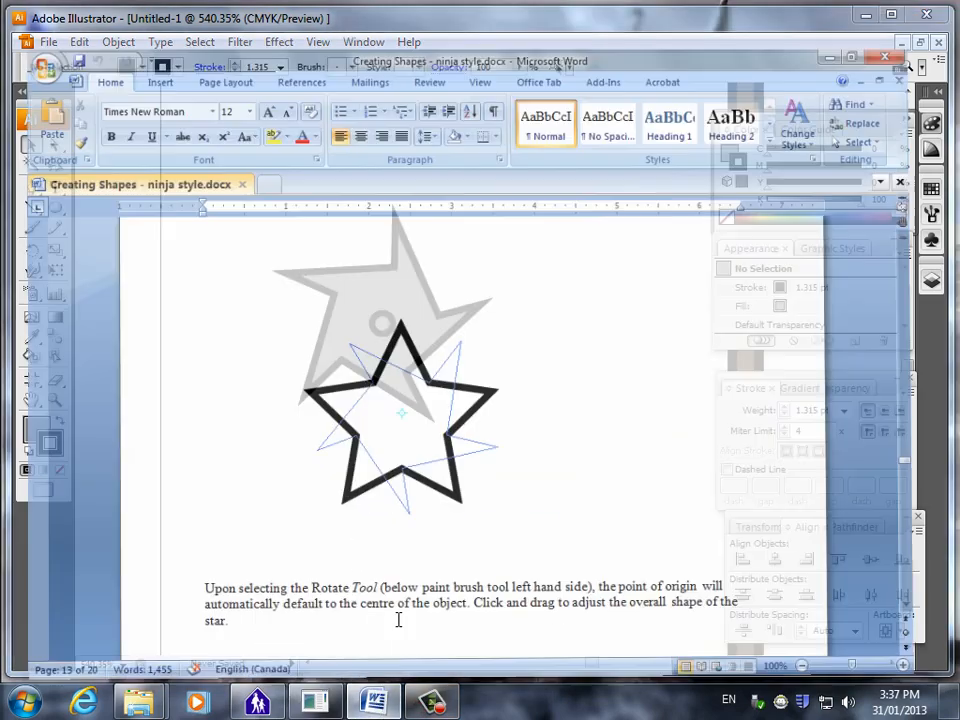
Consult the Word instructions, and recolour the star's centre circle with a dark grey fill and a 70% black stroke.
{"action": "scroll", "coordinate": [448, 495], "scroll_direction": "down", "scroll_amount": 5}
{"action": "scroll", "coordinate": [430, 448], "scroll_direction": "down", "scroll_amount": 1}
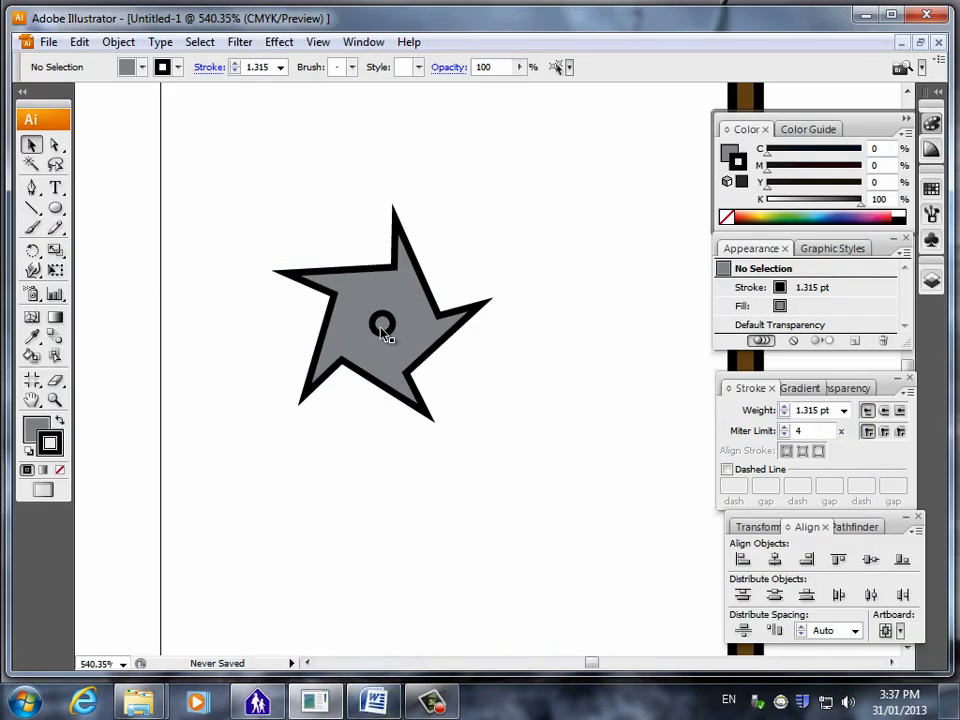
{"action": "left_click", "coordinate": [382, 326]}
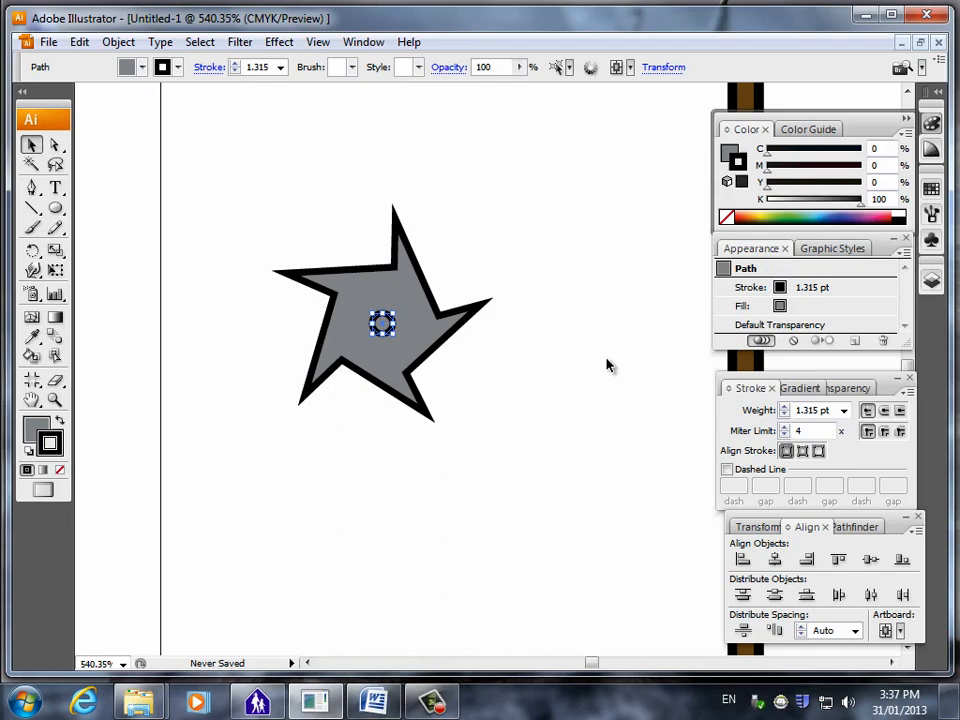
{"action": "left_click", "coordinate": [803, 310]}
{"action": "mouse_move", "coordinate": [820, 210]}
{"action": "left_mouse_down"}
{"action": "mouse_move", "coordinate": [857, 206]}
{"action": "mouse_move", "coordinate": [833, 214]}
{"action": "left_mouse_up"}
{"action": "left_click", "coordinate": [816, 289]}
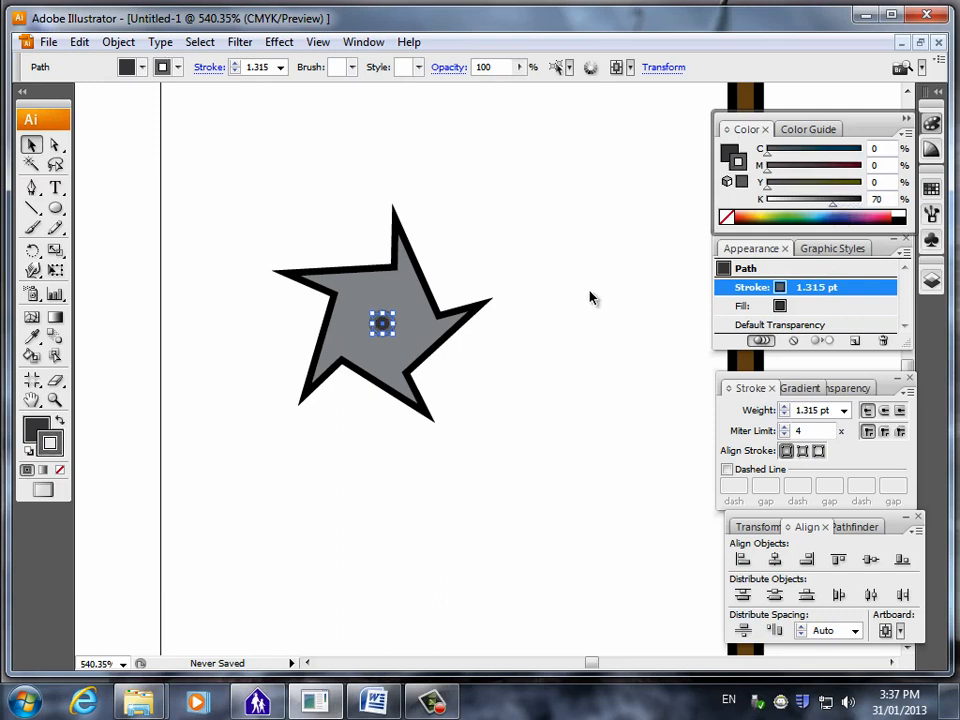
{"action": "left_click", "coordinate": [435, 461]}
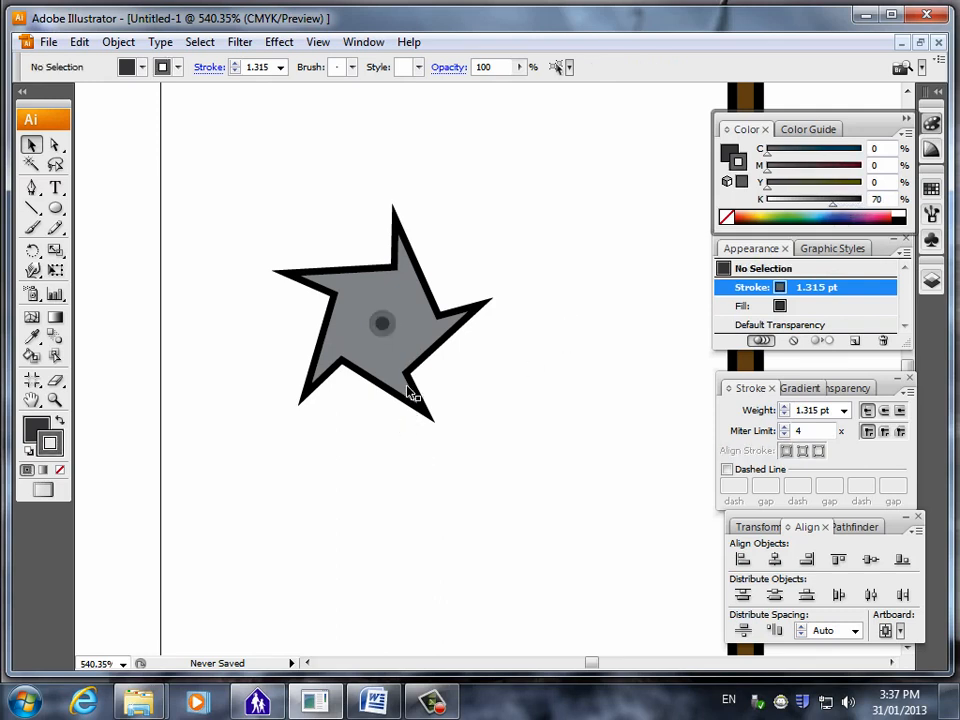
Try removing the centre circle's outline by lowering its stroke weight, and undo that change.
{"action": "left_click", "coordinate": [785, 415]}
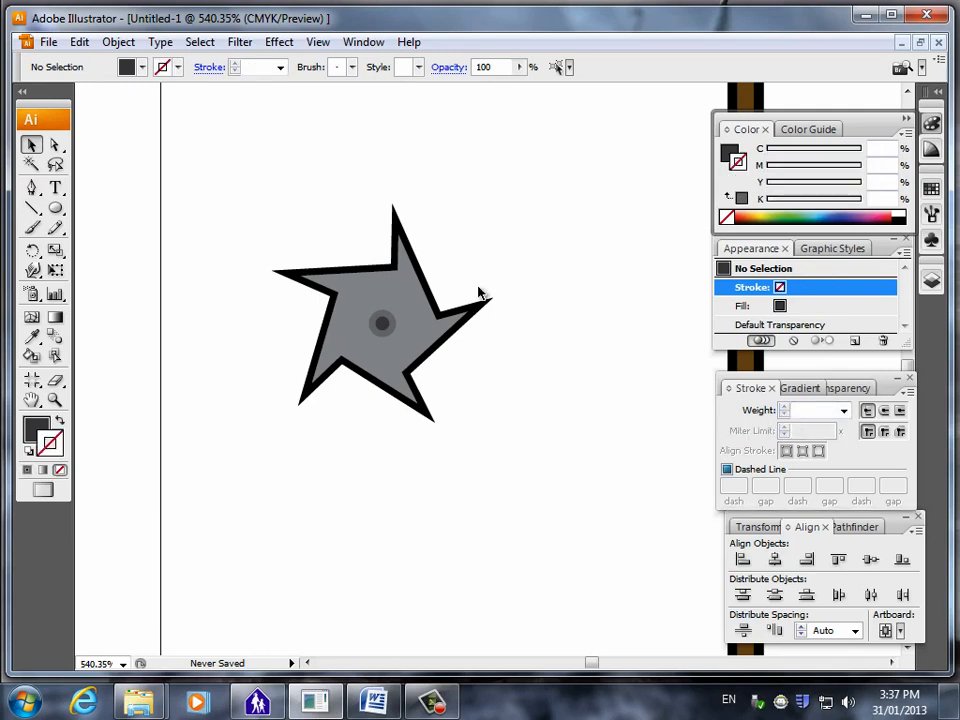
{"action": "left_click", "coordinate": [383, 334]}
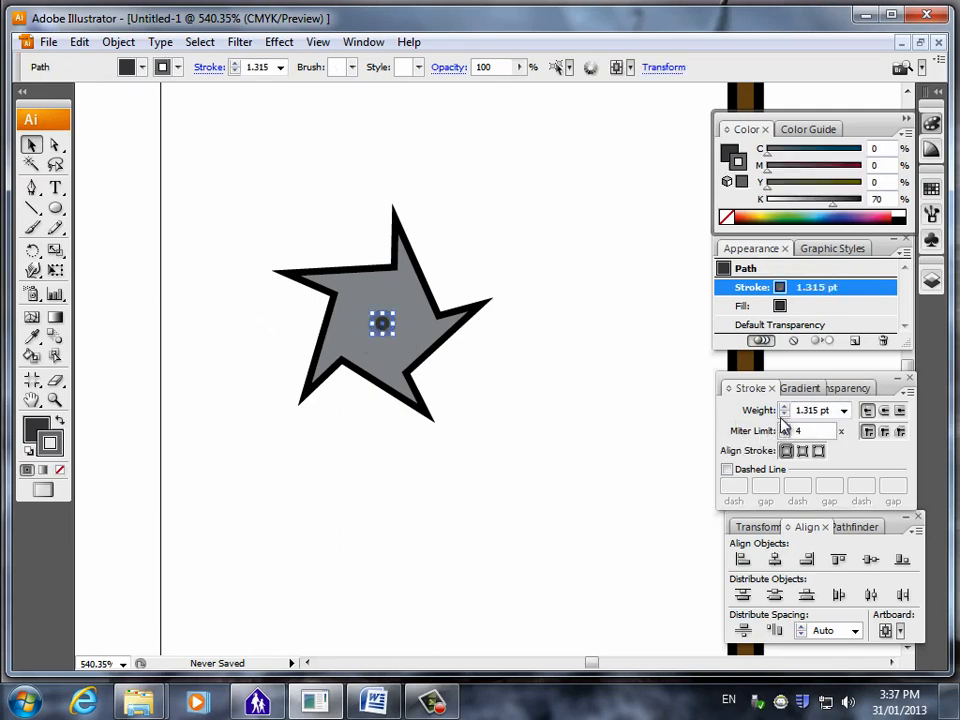
{"action": "left_click", "coordinate": [785, 414]}
{"action": "left_click", "coordinate": [535, 473]}
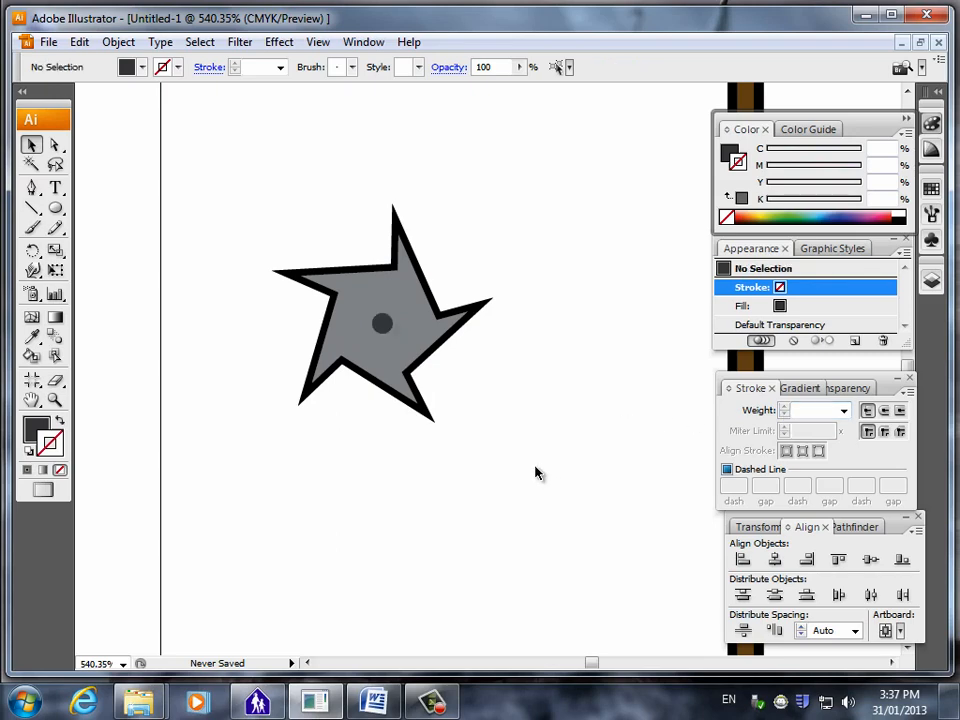
{"action": "left_click", "coordinate": [383, 340]}
{"action": "key", "text": "ctrl+z"}
{"action": "left_click", "coordinate": [547, 396]}
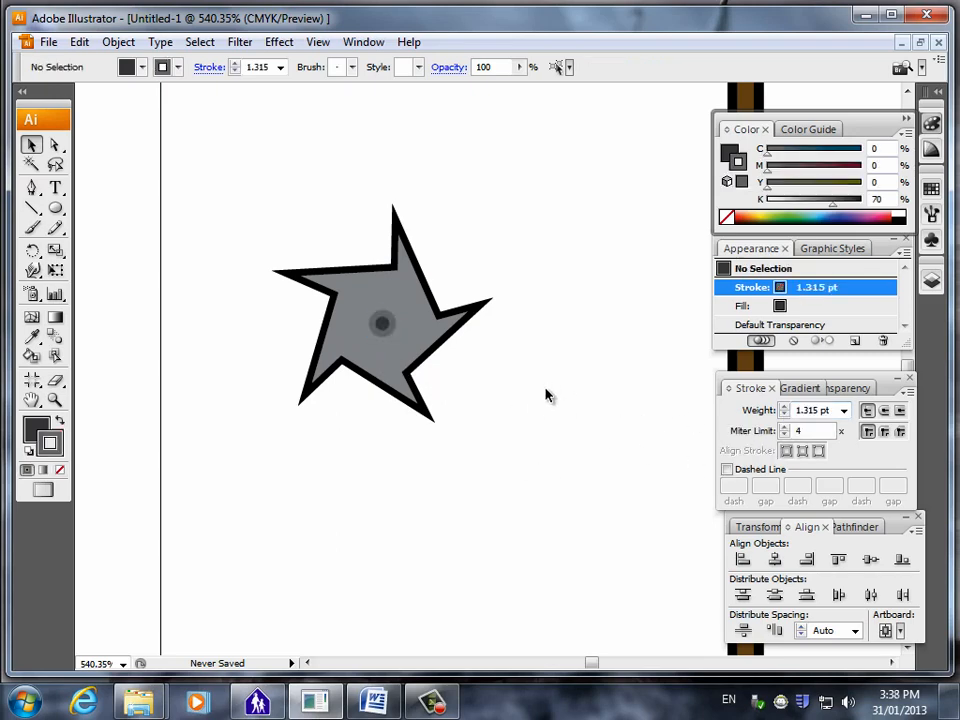
Consult the Word instructions on colouring the star, and lighten the star's fill to 40% black in Illustrator.
{"action": "left_click", "coordinate": [373, 702]}
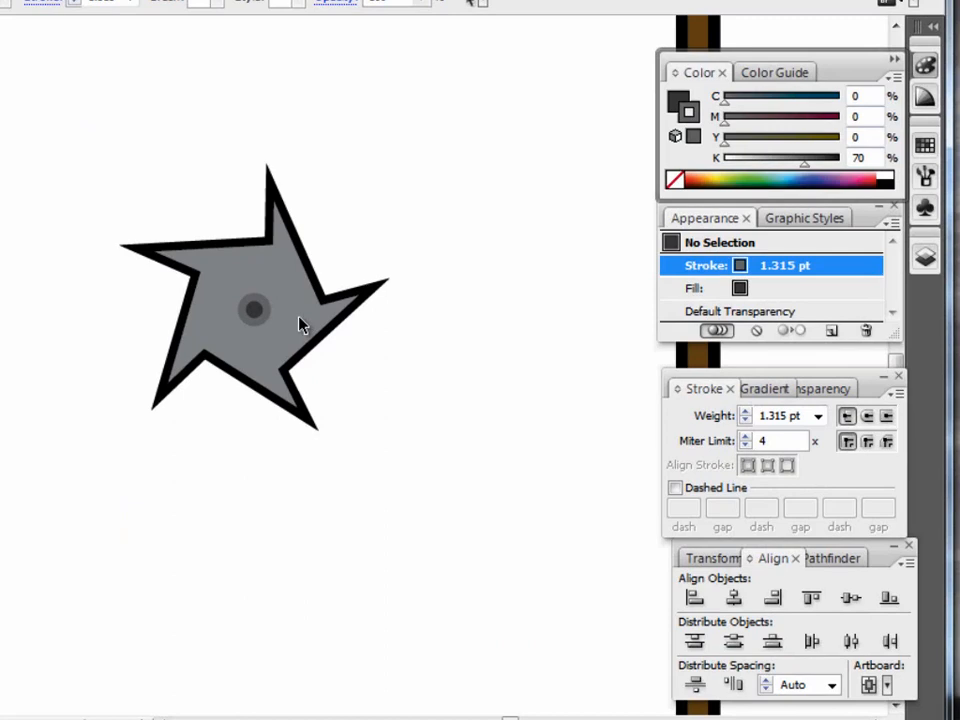
{"action": "left_click", "coordinate": [300, 325]}
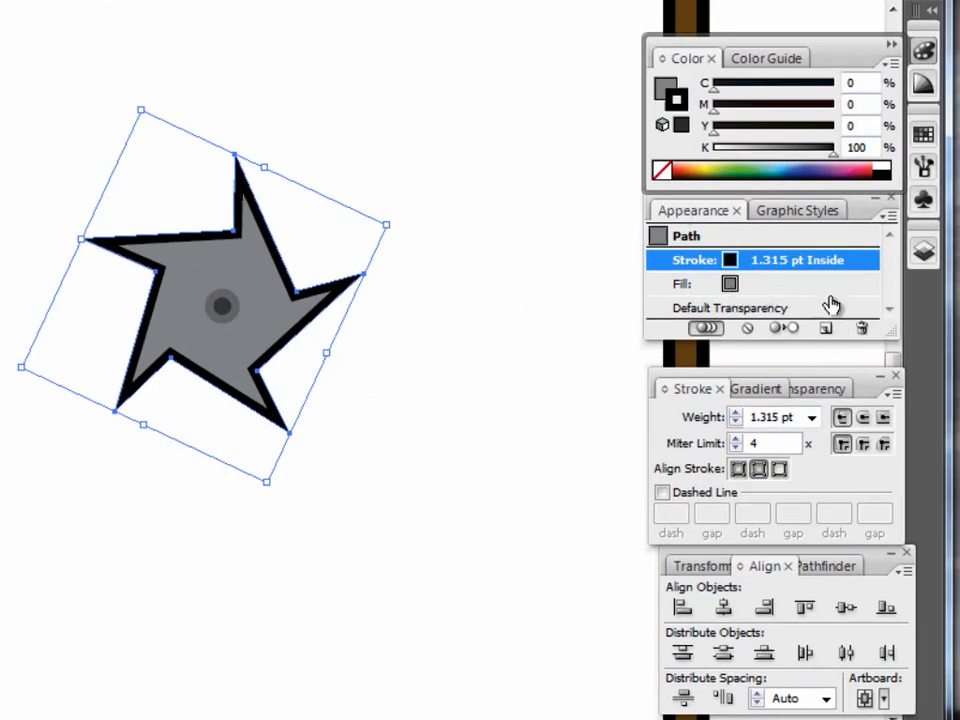
{"action": "left_click", "coordinate": [776, 287]}
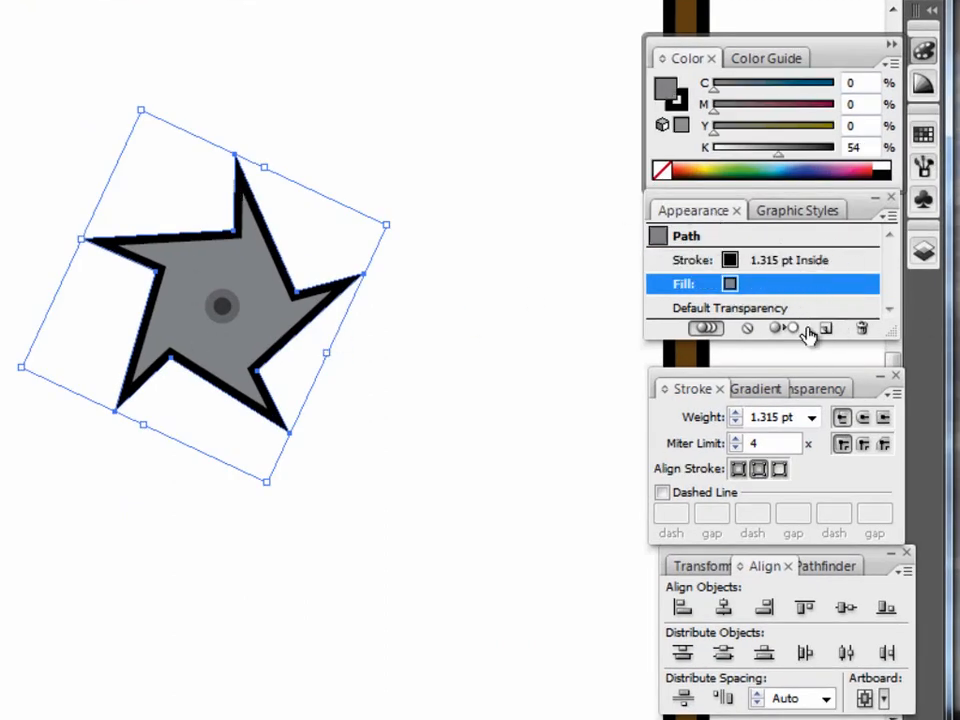
{"action": "left_click_drag", "start_coordinate": [778, 158], "coordinate": [761, 158]}
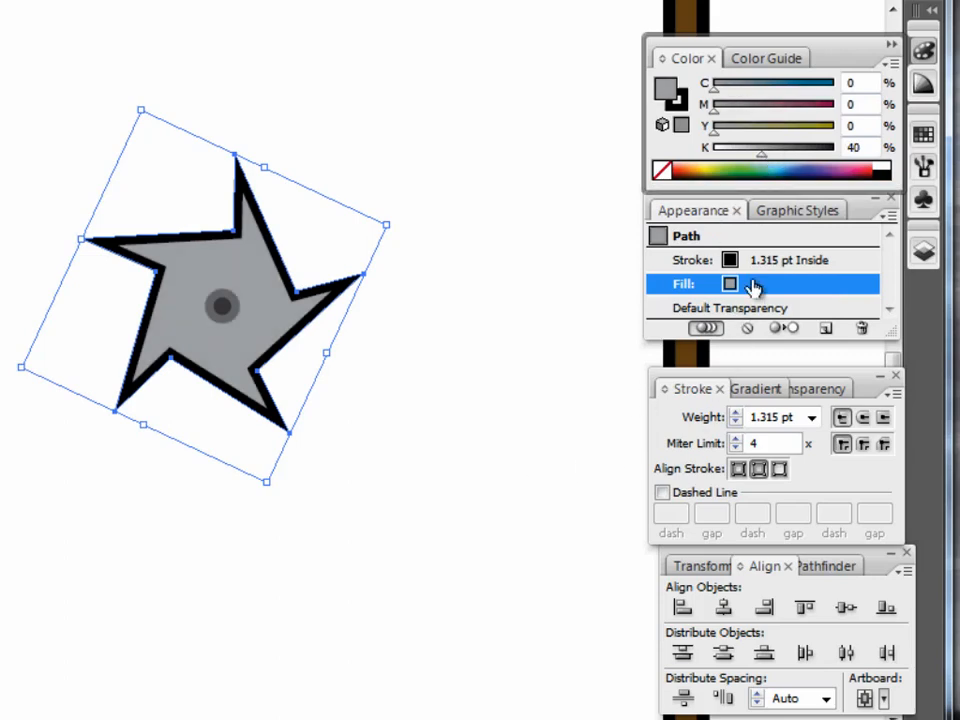
Duplicate the star's inside stroke in its appearance, and set the lower stroke's weight to 2 pt.
{"action": "left_click", "coordinate": [791, 261]}
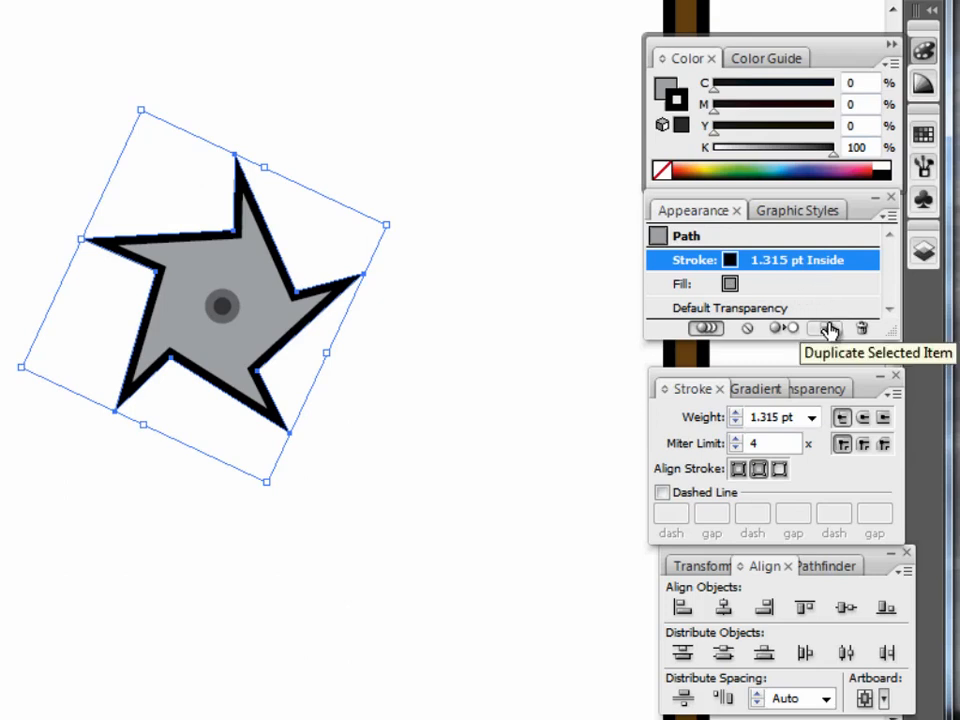
{"action": "left_click", "coordinate": [829, 329]}
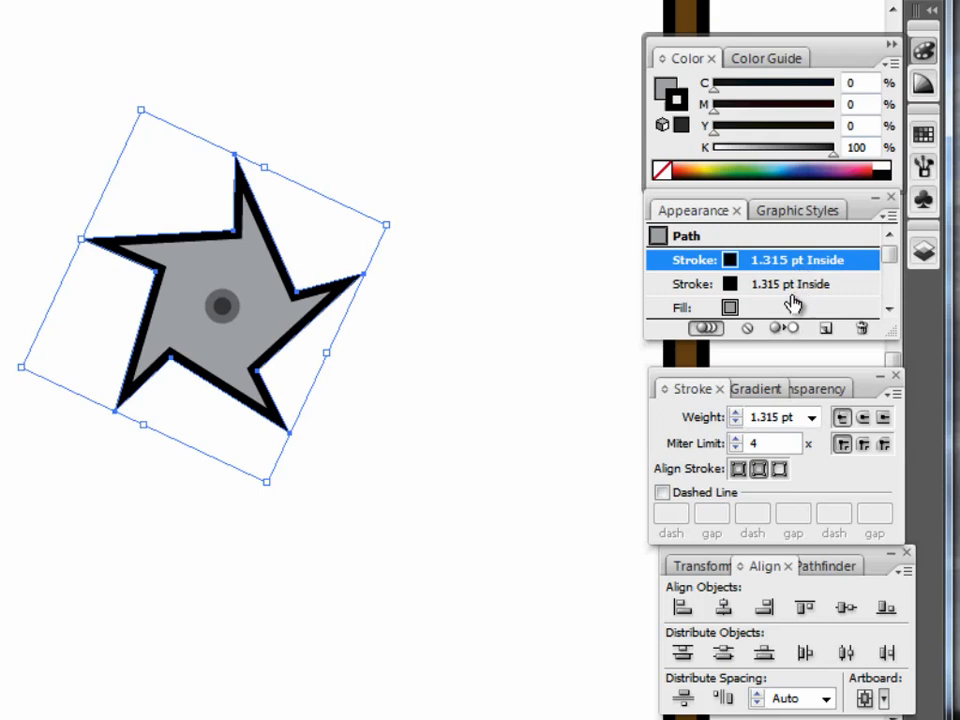
{"action": "left_click", "coordinate": [793, 290]}
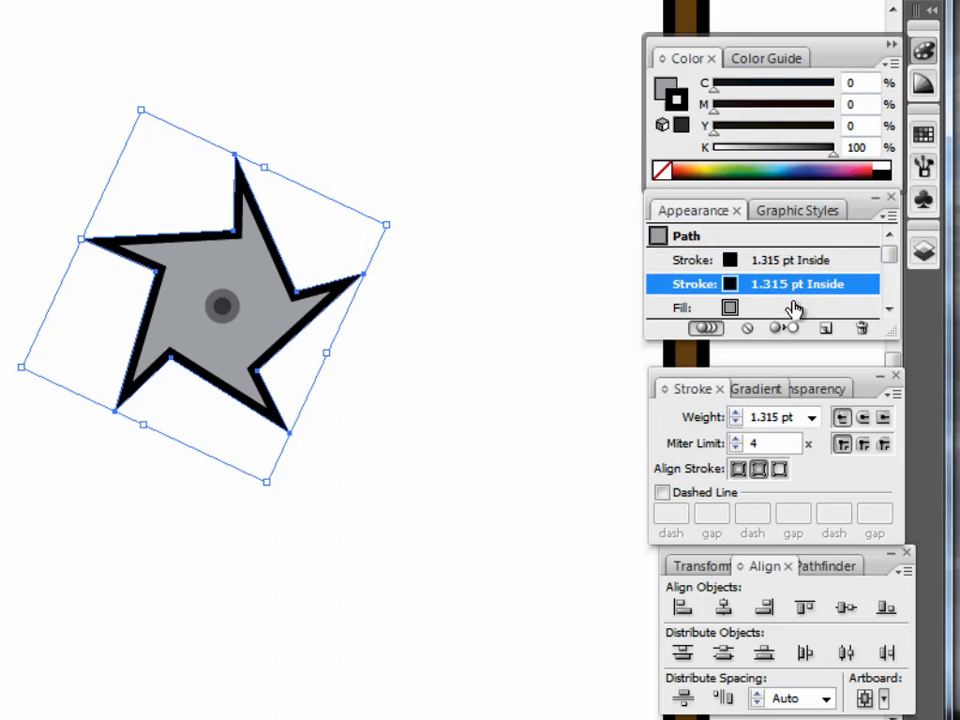
{"action": "left_click", "coordinate": [737, 413]}
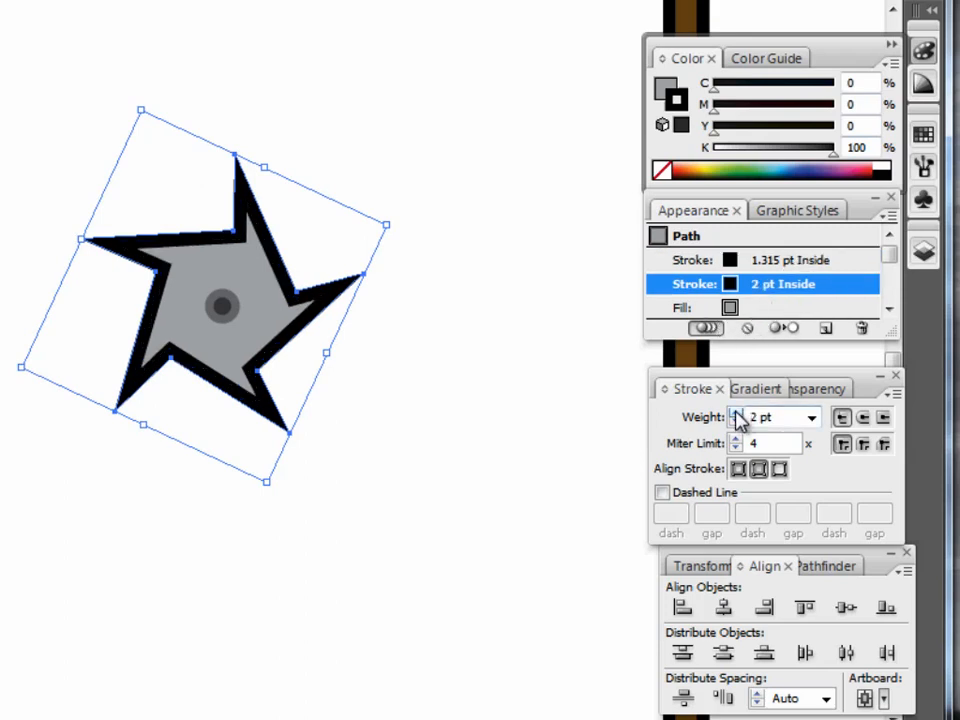
Try lightening the star's upper 1.315 pt inside stroke to 51% black, and undo that change.
{"action": "left_click", "coordinate": [797, 262]}
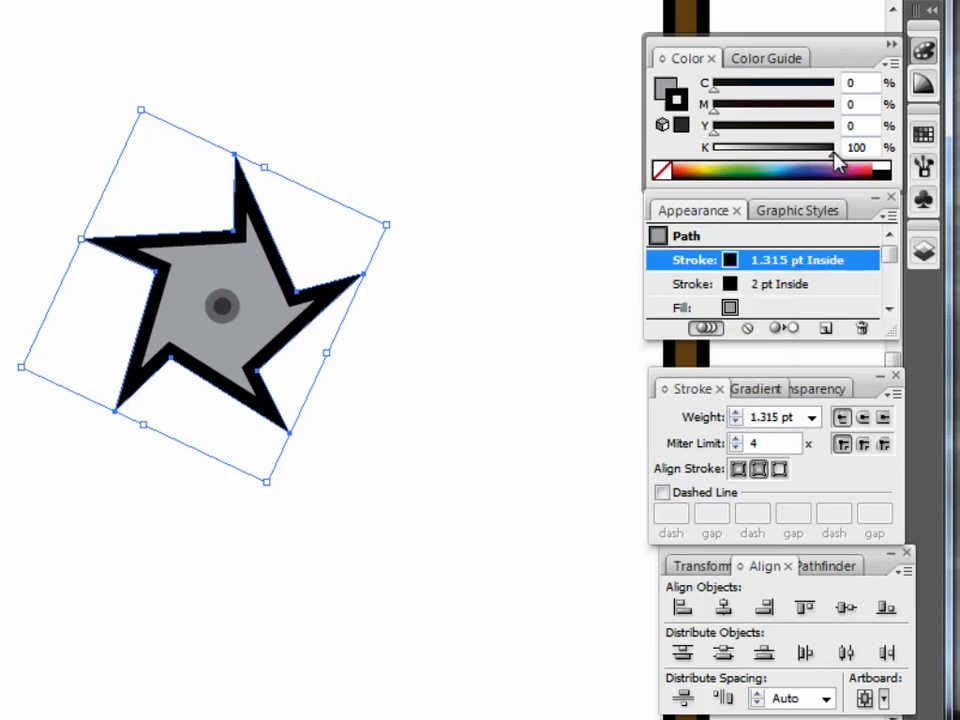
{"action": "left_click", "coordinate": [787, 170]}
{"action": "left_click_drag", "start_coordinate": [787, 155], "coordinate": [776, 155]}
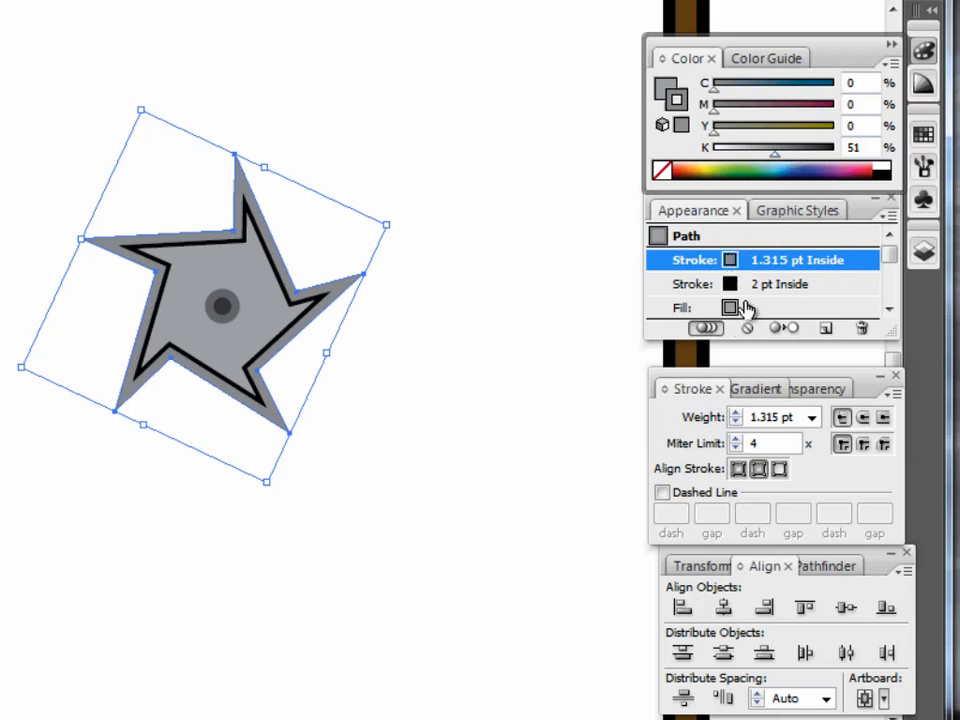
{"action": "key", "text": "ctrl+z"}
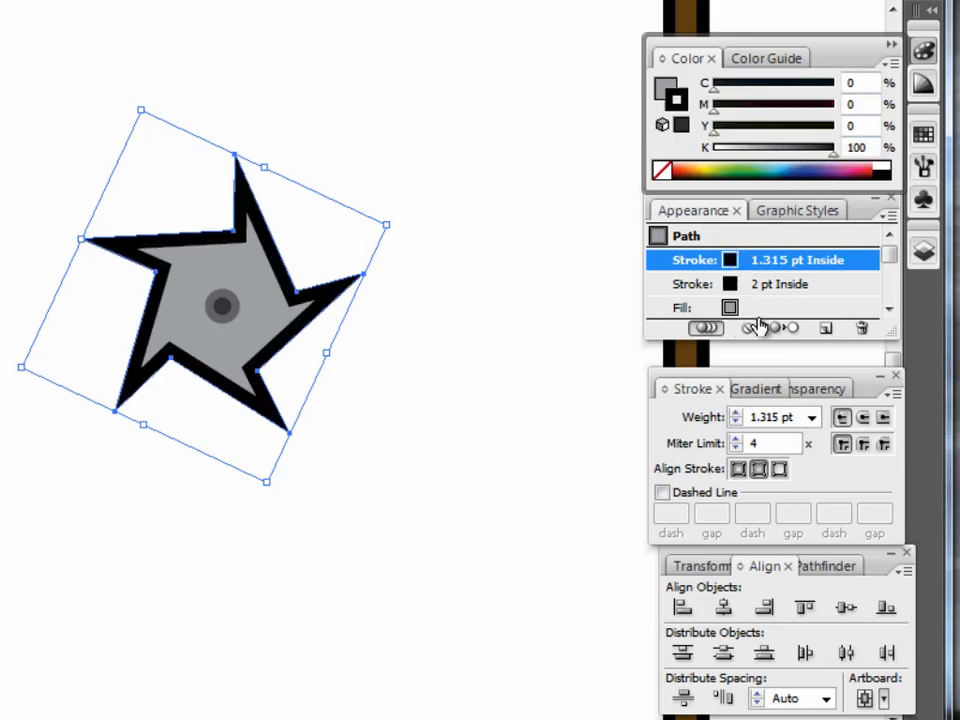
Recolour the star's lower 2 pt inside stroke to 52% black.
{"action": "left_click", "coordinate": [795, 284]}
{"action": "left_click_drag", "start_coordinate": [836, 154], "coordinate": [778, 171]}
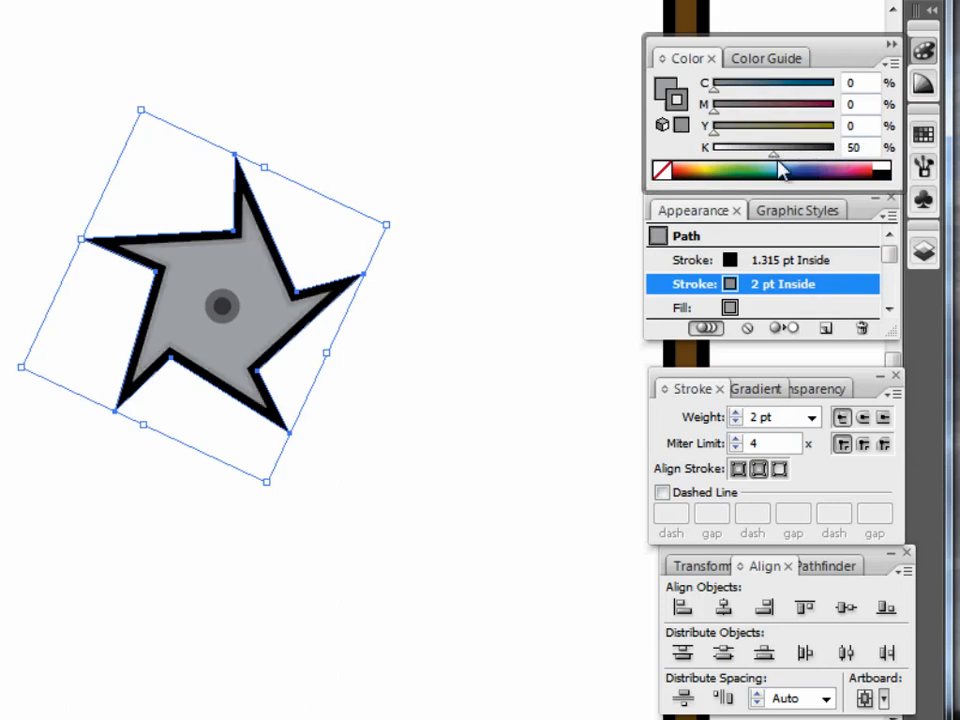
{"action": "left_click_drag", "start_coordinate": [774, 157], "coordinate": [777, 155]}
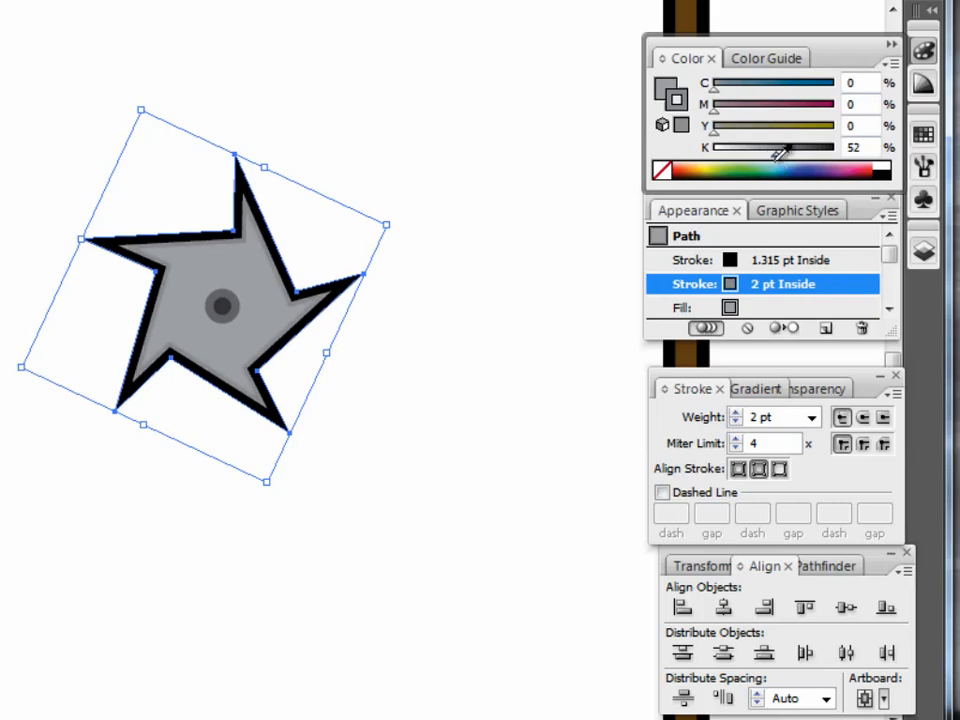
Check the star's greys in the Word instructions, and lighten the star's fill to 31% black in Illustrator.
{"action": "left_click", "coordinate": [24, 98]}
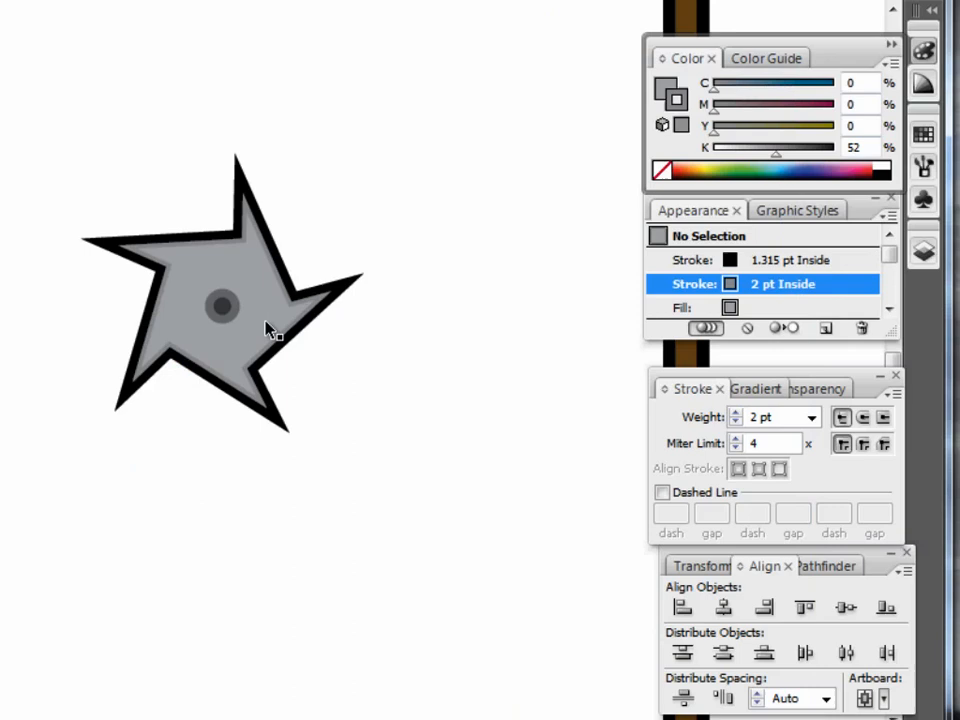
{"action": "left_click", "coordinate": [268, 328]}
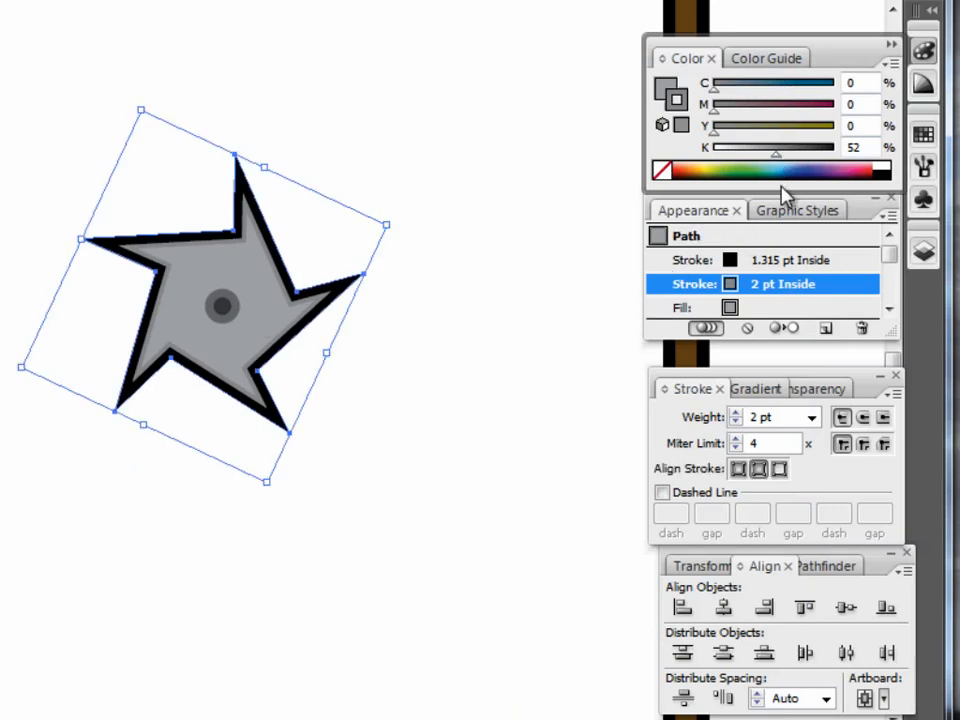
{"action": "left_click", "coordinate": [776, 309]}
{"action": "left_click_drag", "start_coordinate": [761, 160], "coordinate": [752, 156]}
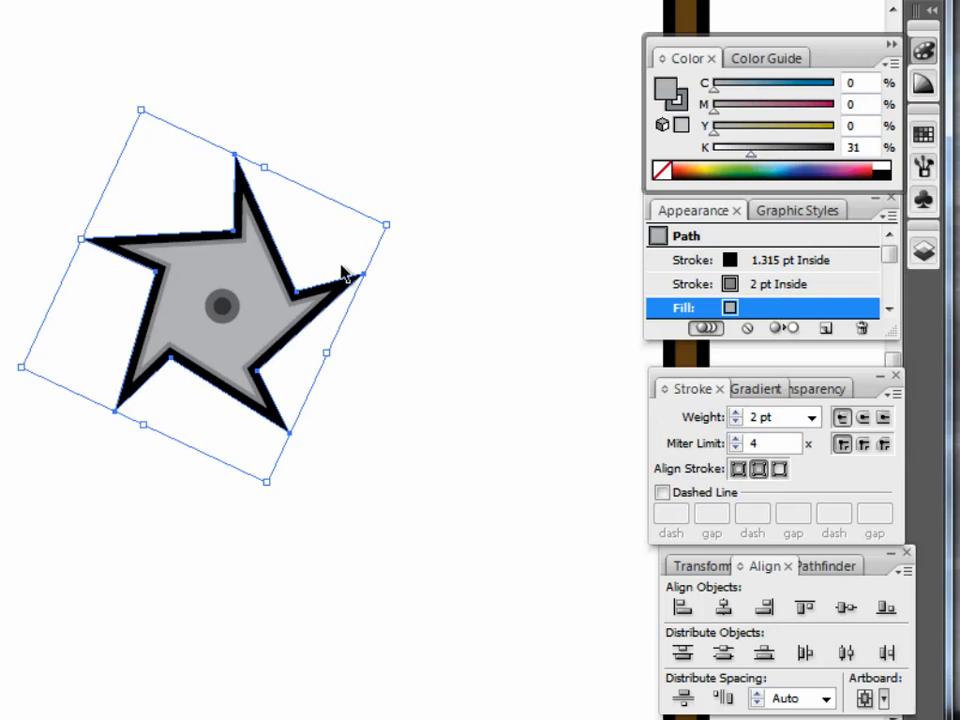
{"action": "left_click", "coordinate": [456, 444]}
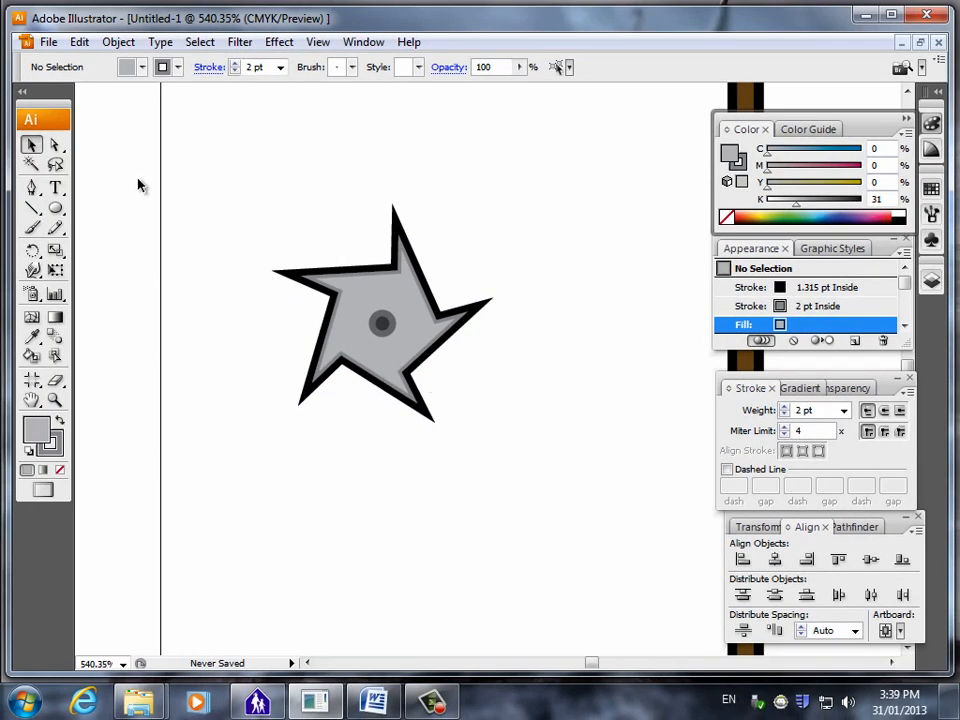
Group the star with its centre circle, and test the group by moving it around as one object.
{"action": "left_click_drag", "start_coordinate": [234, 189], "coordinate": [550, 495]}
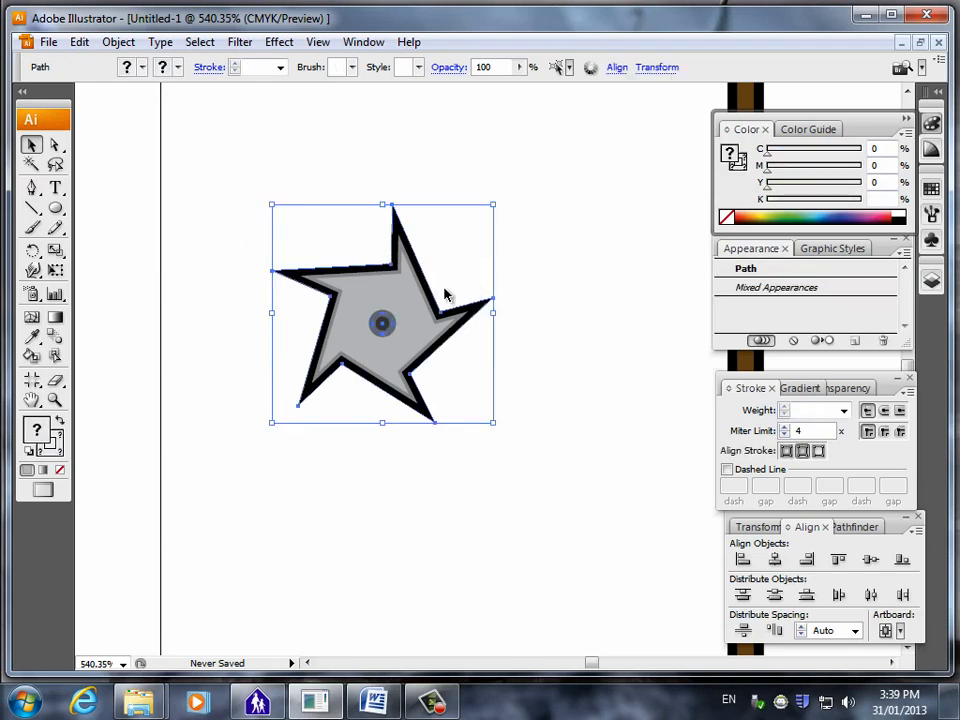
{"action": "right_click", "coordinate": [406, 300]}
{"action": "left_click", "coordinate": [472, 359]}
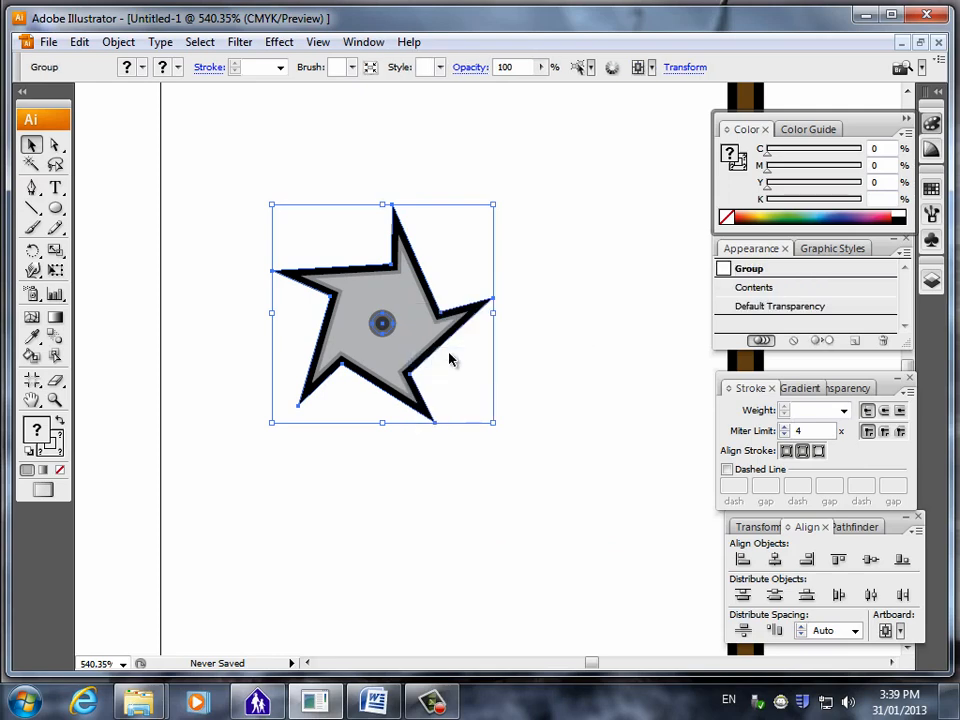
{"action": "left_click_drag", "start_coordinate": [445, 314], "coordinate": [496, 254]}
{"action": "left_click", "coordinate": [471, 465]}
{"action": "left_click_drag", "start_coordinate": [457, 317], "coordinate": [373, 357]}
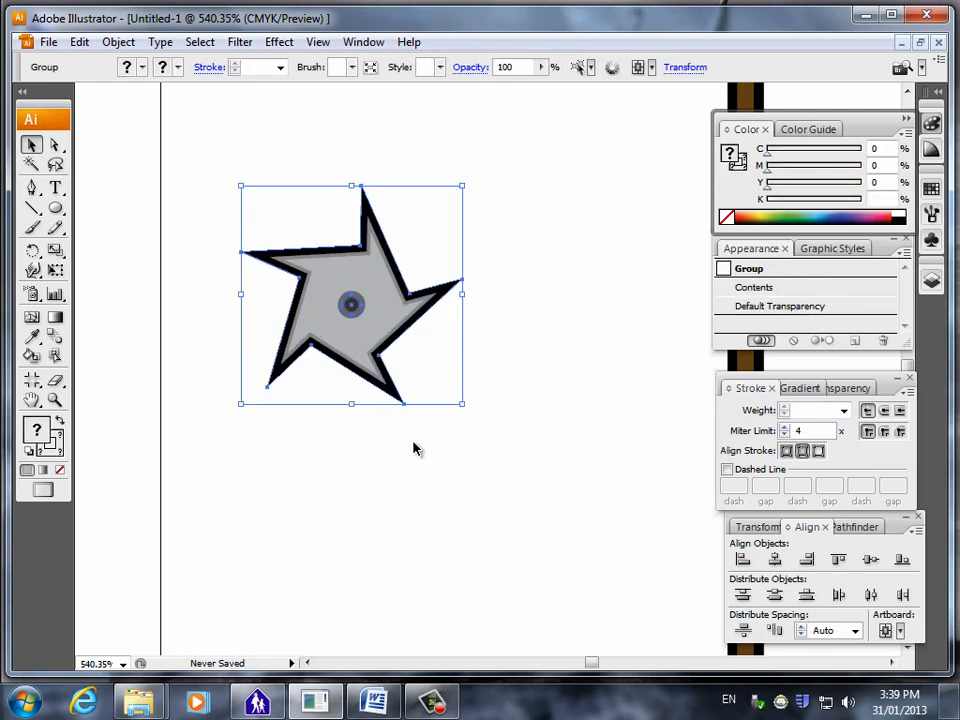
Try the star group on the ninja's body, and place it just left of the staff's upper end.
{"action": "left_click", "coordinate": [441, 470]}
{"action": "key", "text": "ctrl+0"}
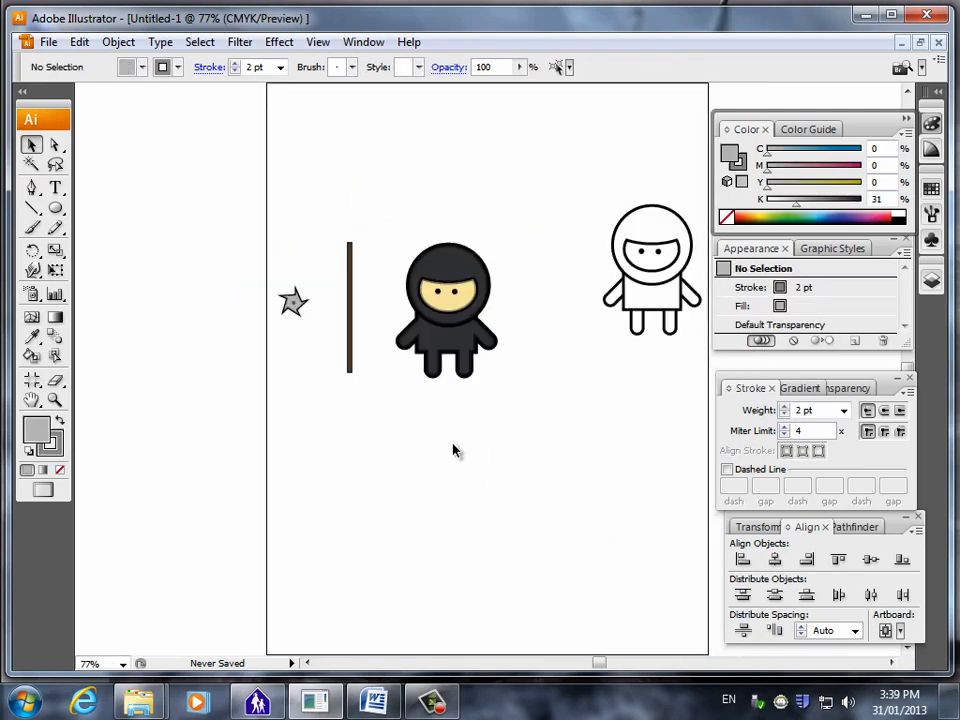
{"action": "left_click_drag", "start_coordinate": [293, 301], "coordinate": [458, 345]}
{"action": "left_click", "coordinate": [536, 476]}
{"action": "left_click", "coordinate": [568, 371]}
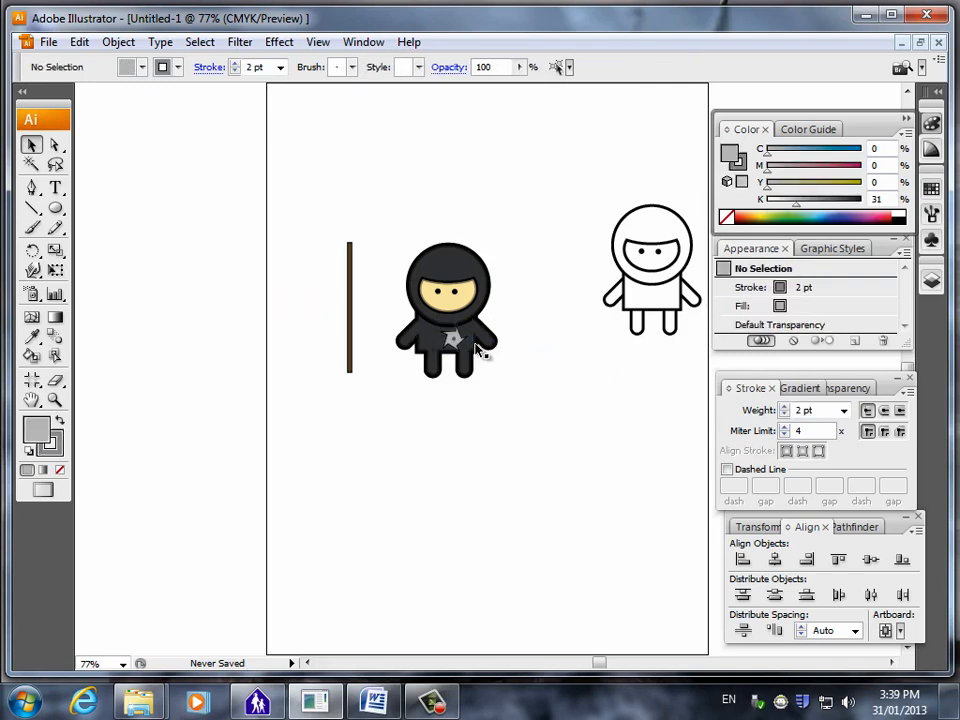
{"action": "left_click_drag", "start_coordinate": [455, 341], "coordinate": [333, 267]}
{"action": "left_click", "coordinate": [555, 293]}
{"action": "left_click", "coordinate": [345, 444]}
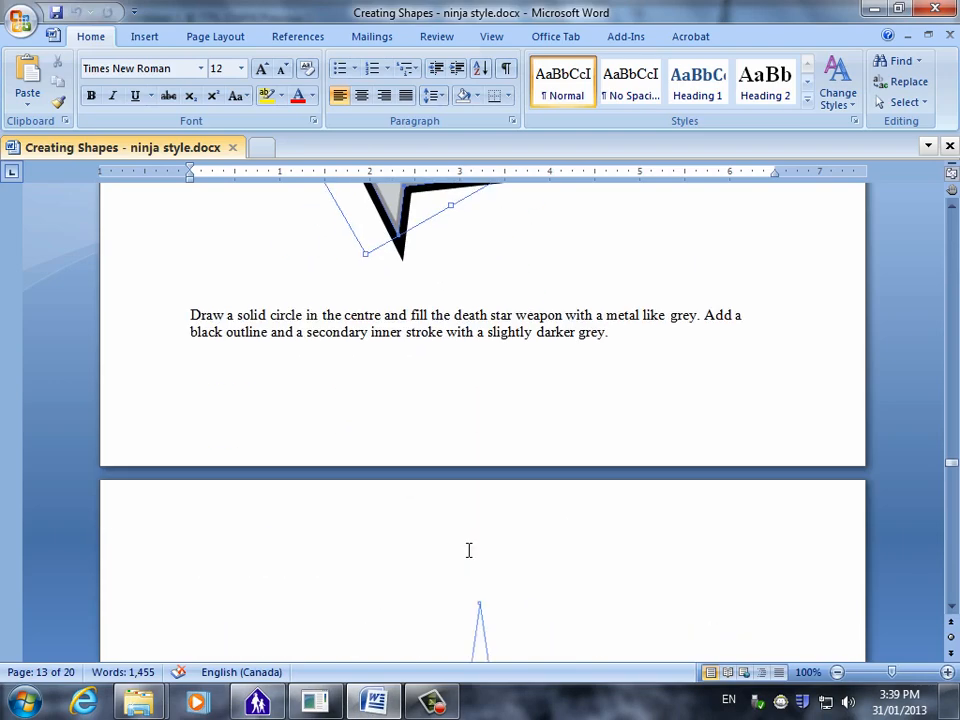
Consult the Word instructions on the triangle, and draw an upright one left of the staff with the Star tool reduced to three points.
{"action": "scroll", "coordinate": [469, 551], "scroll_direction": "down", "scroll_amount": 10}
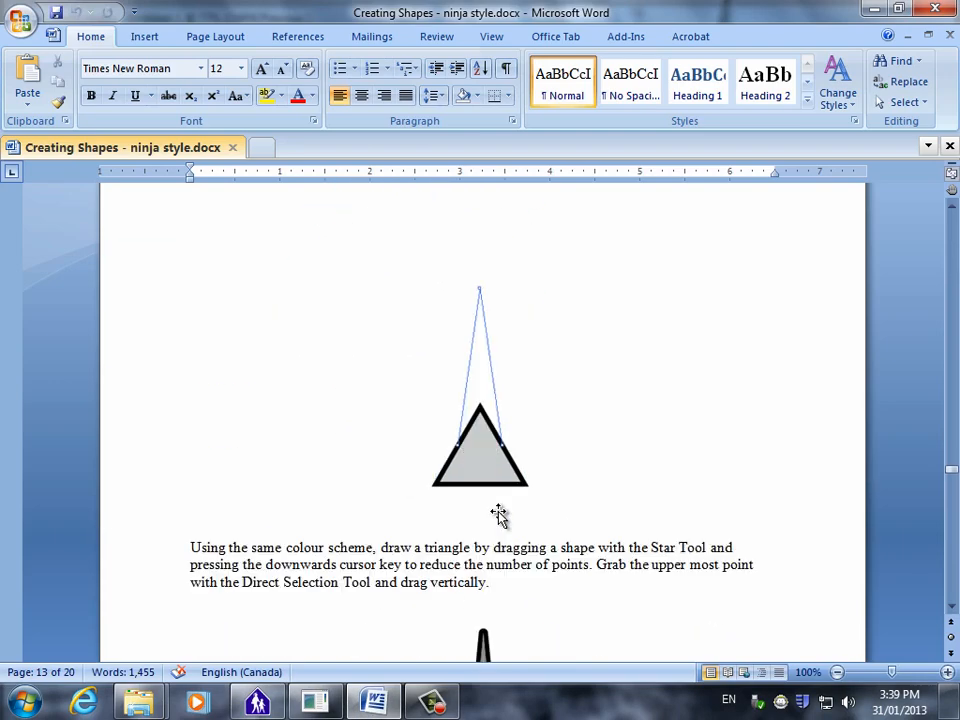
{"action": "scroll", "coordinate": [469, 453], "scroll_direction": "up", "scroll_amount": 6}
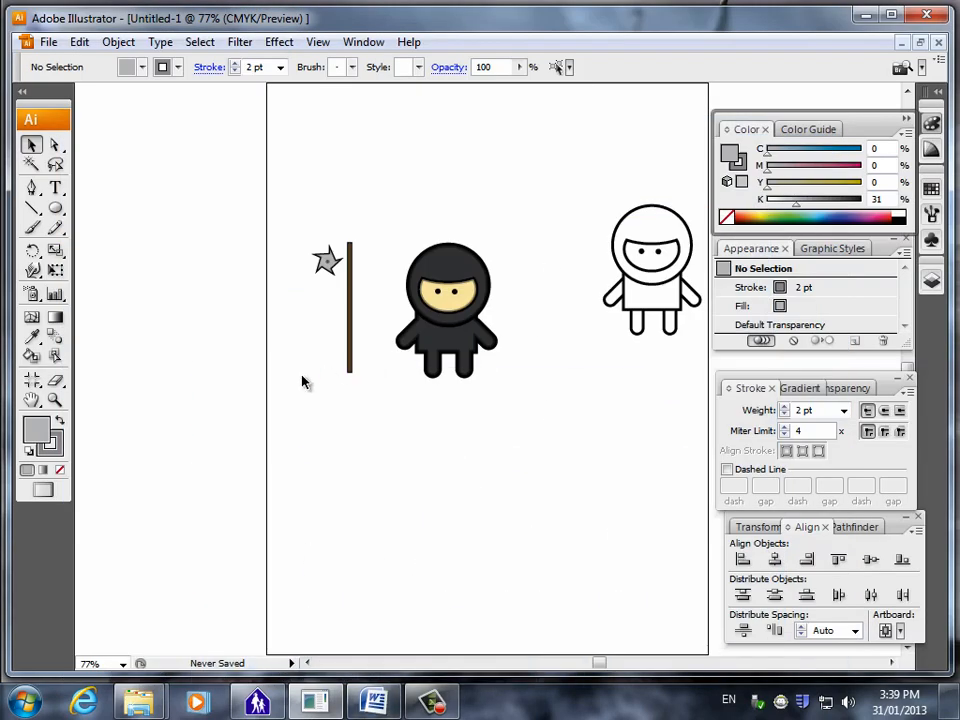
{"action": "left_click", "coordinate": [55, 399]}
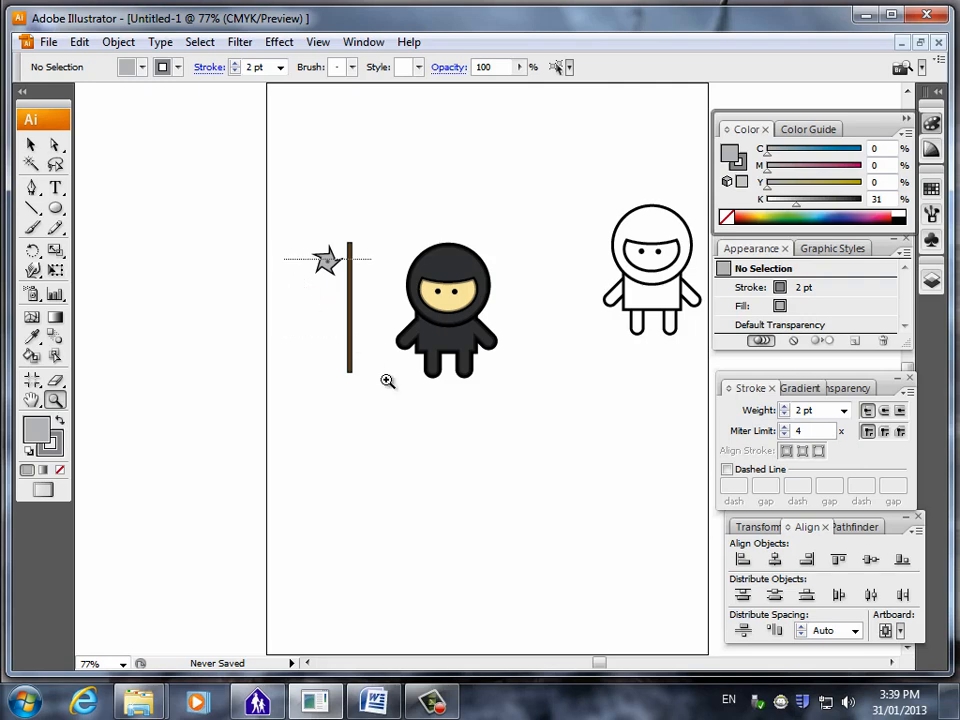
{"action": "left_click_drag", "start_coordinate": [285, 257], "coordinate": [460, 432]}
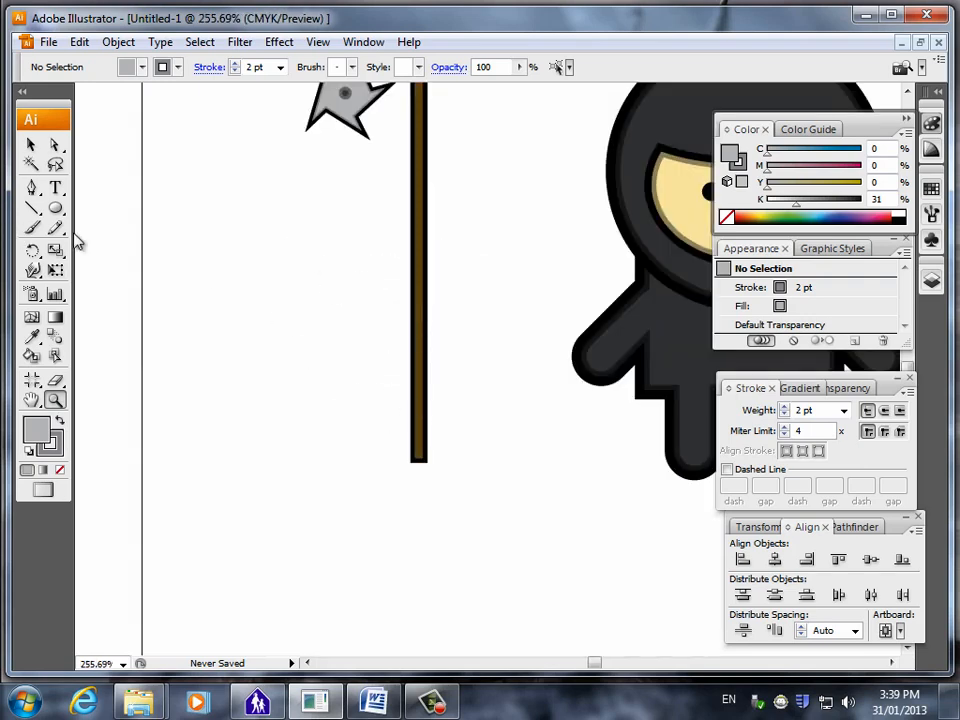
{"action": "left_click_drag", "start_coordinate": [55, 209], "coordinate": [133, 292]}
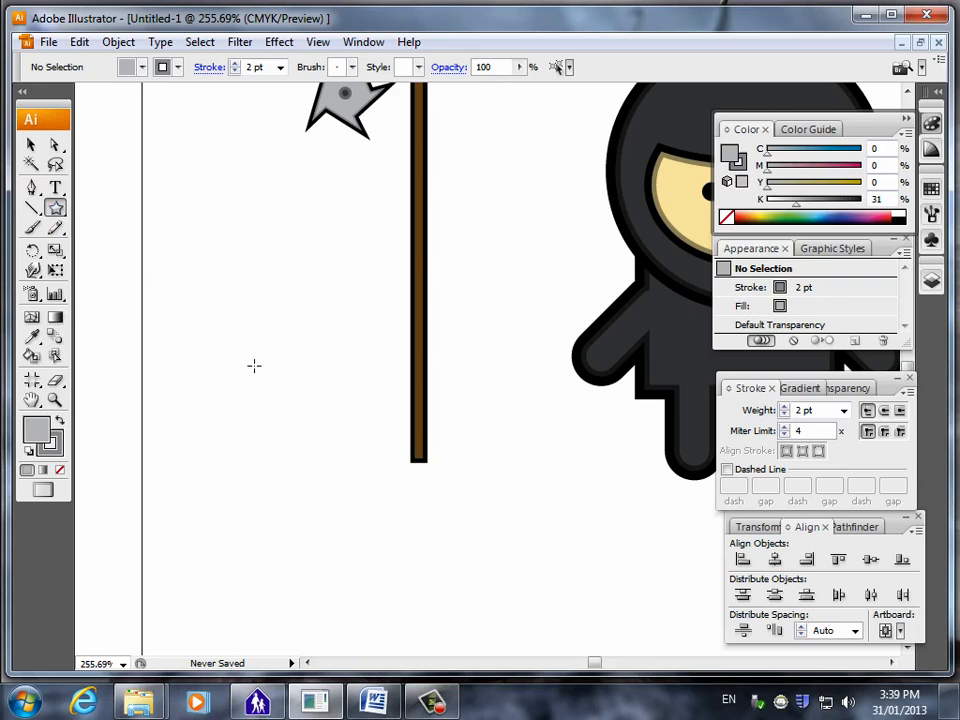
{"action": "left_click_drag", "start_coordinate": [243, 319], "coordinate": [268, 341]}
{"action": "key", "text": "Down"}
{"action": "key", "text": "Down"}
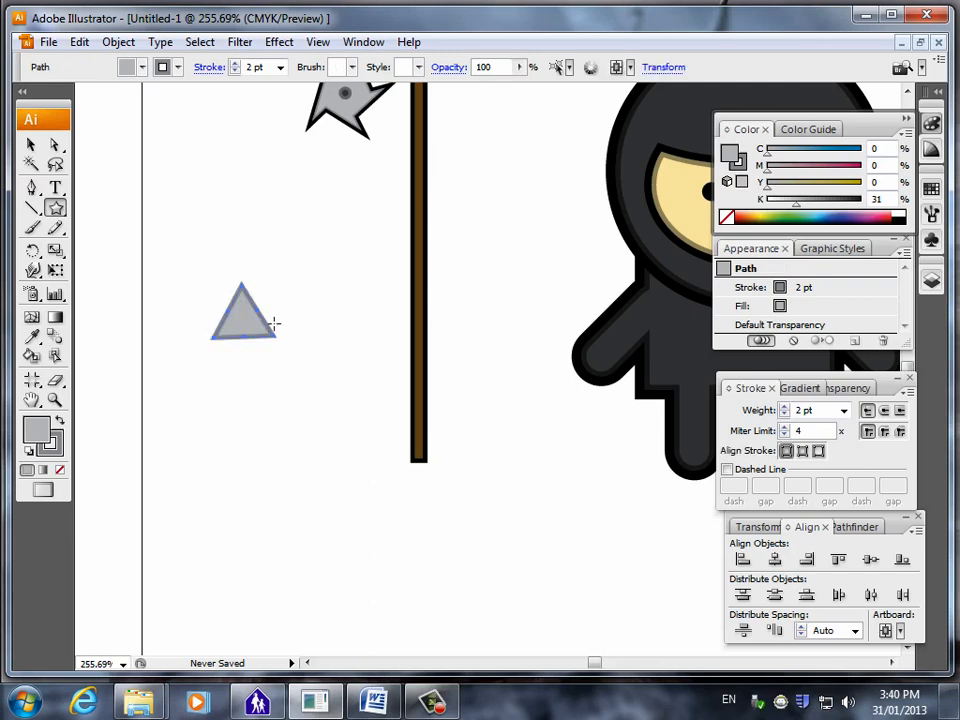
{"action": "key", "text": "ctrl+z"}
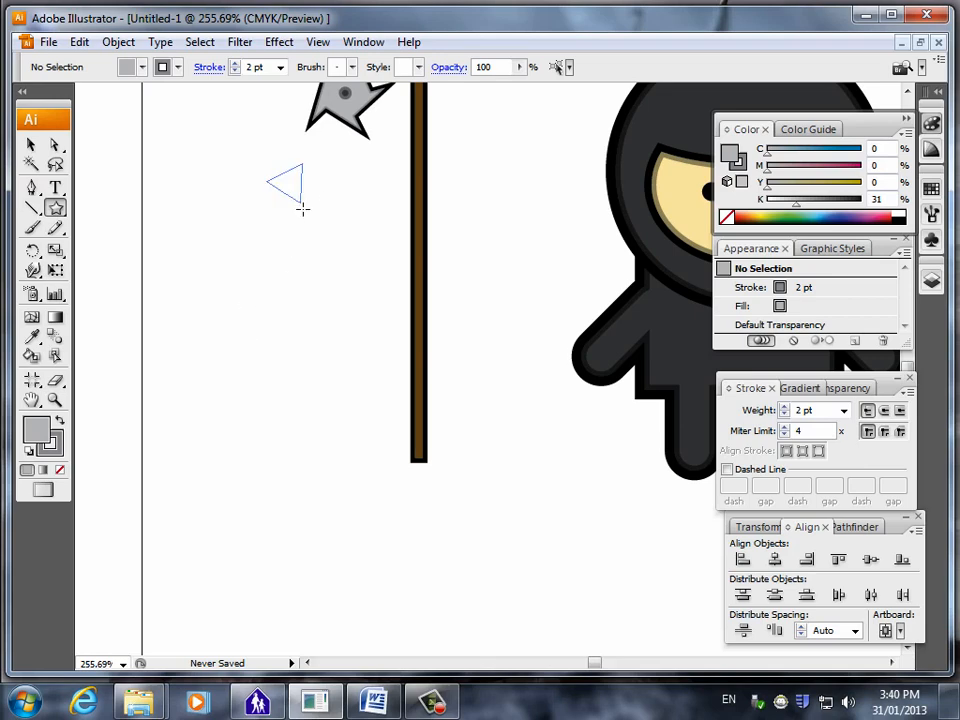
{"action": "left_click_drag", "start_coordinate": [302, 208], "coordinate": [256, 298]}
{"action": "left_click", "coordinate": [31, 145]}
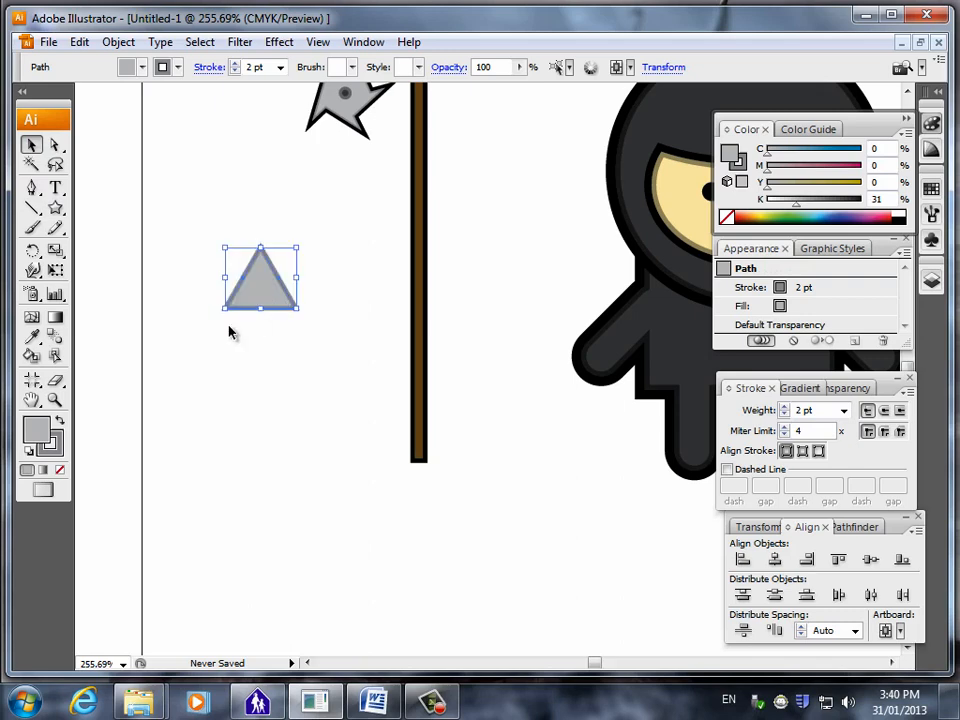
Darken the triangle's stroke to 99% black, and move the triangle beside the lower part of the staff.
{"action": "left_click", "coordinate": [805, 289]}
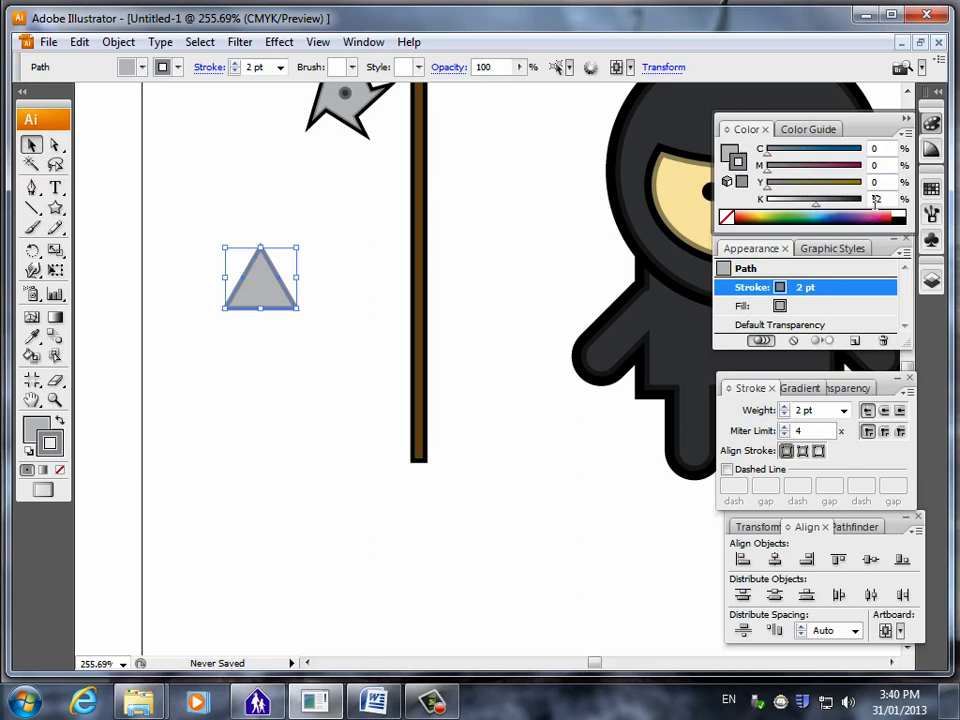
{"action": "left_click_drag", "start_coordinate": [833, 212], "coordinate": [868, 214]}
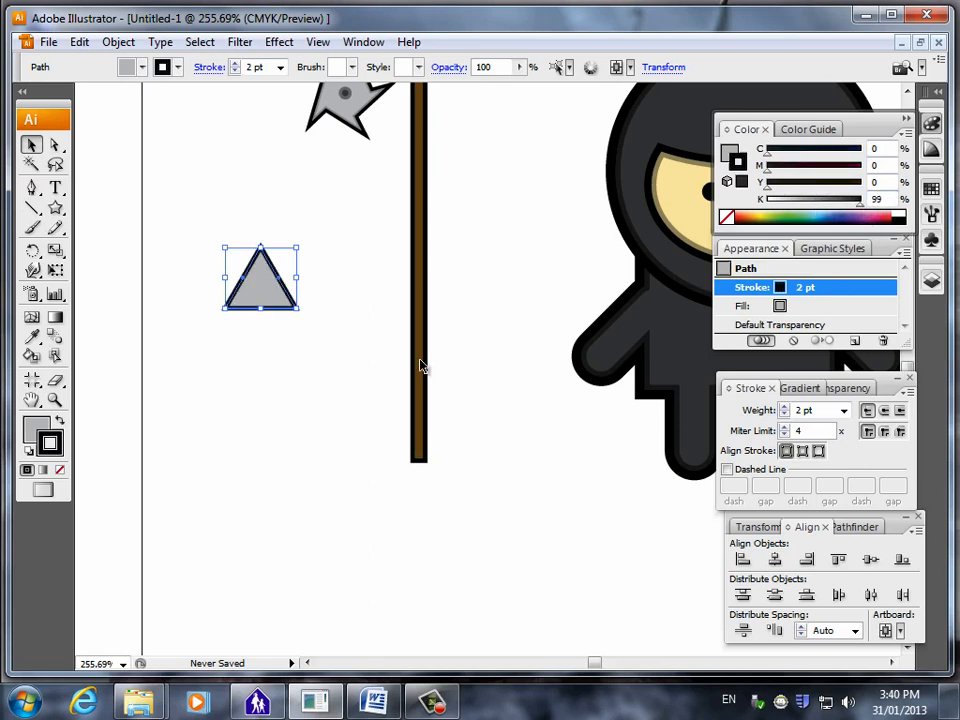
{"action": "left_click", "coordinate": [293, 399]}
{"action": "left_click", "coordinate": [262, 306]}
{"action": "left_click_drag", "start_coordinate": [272, 302], "coordinate": [349, 418]}
{"action": "left_click", "coordinate": [285, 328]}
{"action": "left_click", "coordinate": [357, 410]}
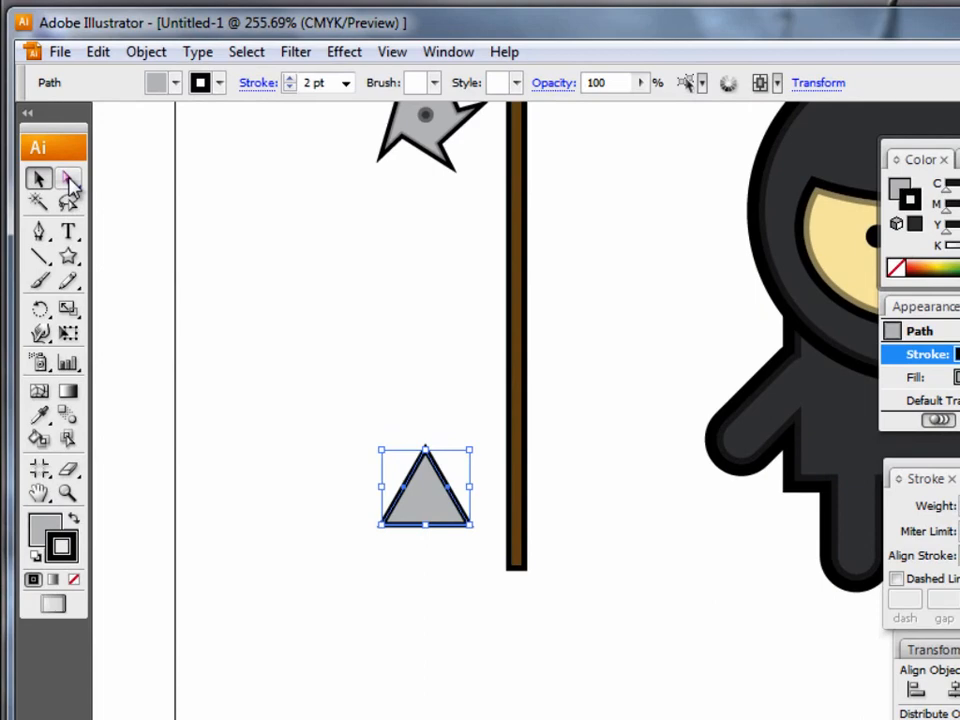
Stretch the triangle into a tall spike by moving only its top anchor point straight up to Y 6.736 in.
{"action": "left_click", "coordinate": [68, 180]}
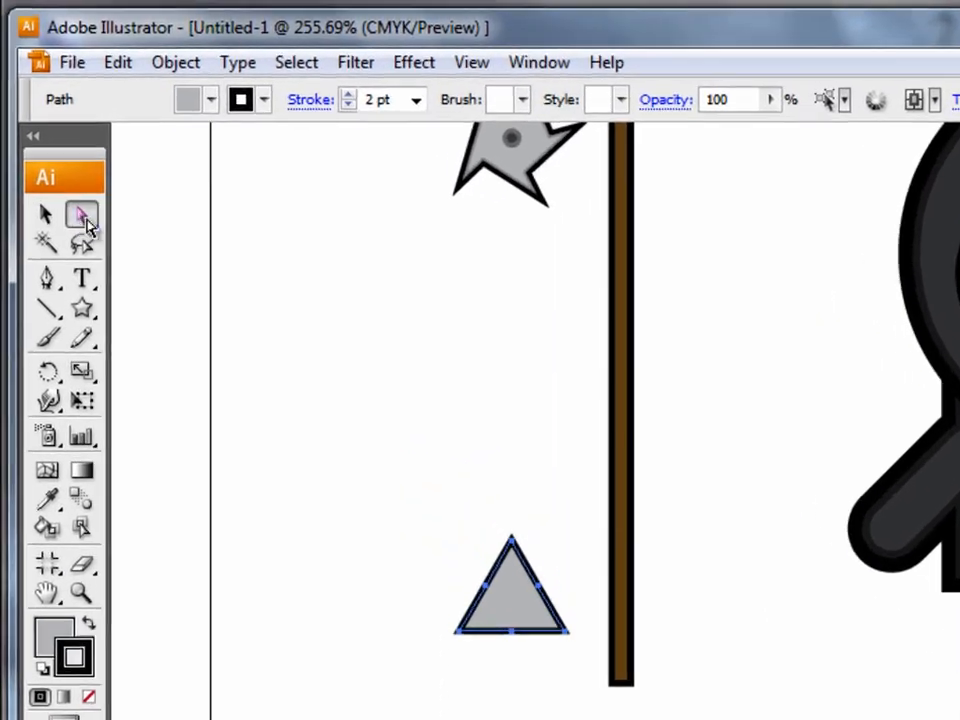
{"action": "left_click", "coordinate": [328, 477]}
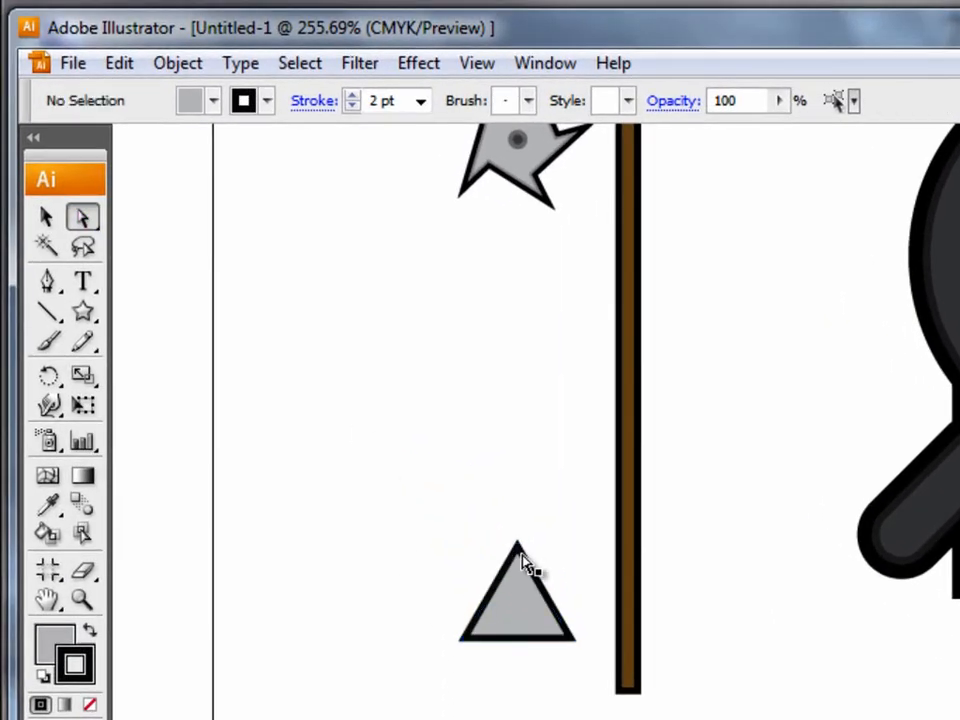
{"action": "left_click", "coordinate": [524, 566]}
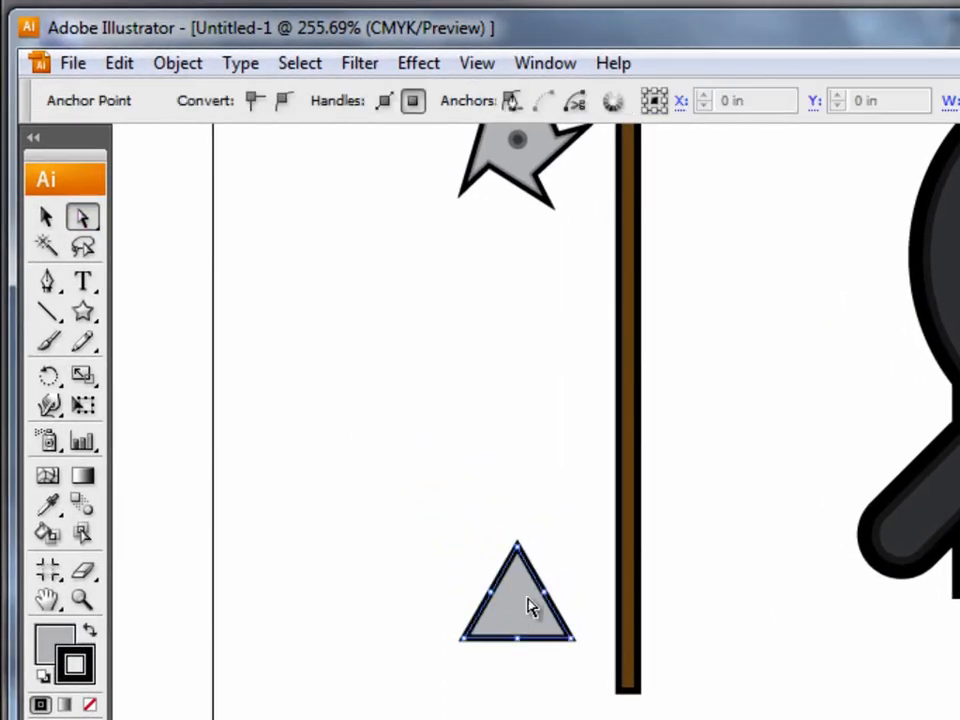
{"action": "left_click", "coordinate": [519, 550]}
{"action": "left_click", "coordinate": [518, 548]}
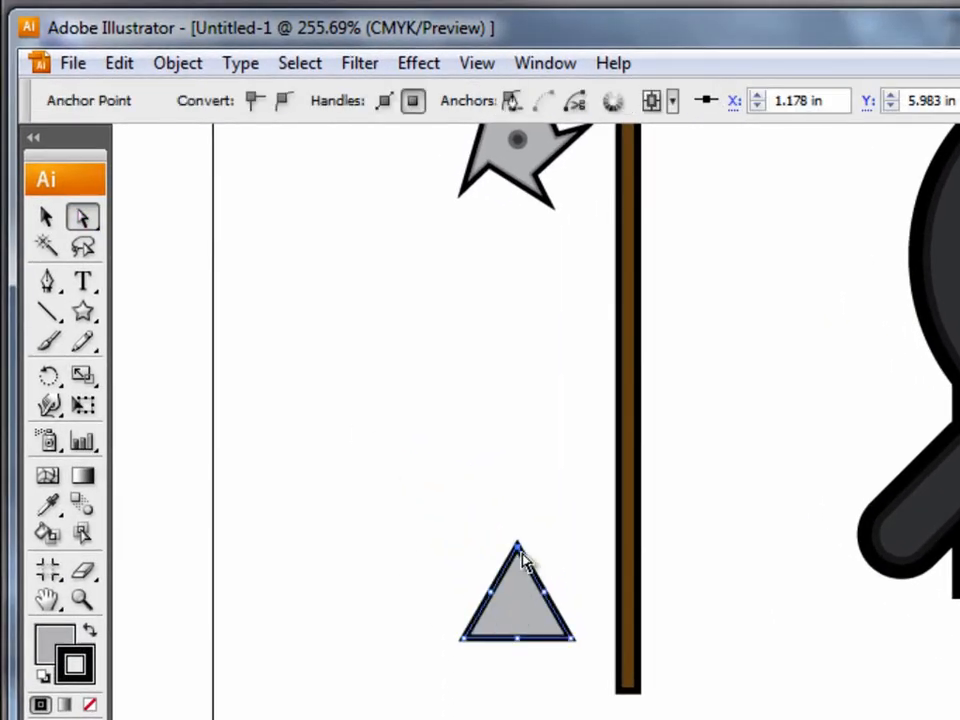
{"action": "mouse_move", "coordinate": [517, 549]}
{"action": "left_mouse_down"}
{"action": "mouse_move", "coordinate": [514, 476]}
{"action": "mouse_move", "coordinate": [542, 396]}
{"action": "mouse_move", "coordinate": [479, 367]}
{"action": "mouse_move", "coordinate": [519, 362]}
{"action": "mouse_move", "coordinate": [517, 341]}
{"action": "mouse_move", "coordinate": [480, 341]}
{"action": "mouse_move", "coordinate": [521, 388]}
{"action": "mouse_move", "coordinate": [520, 327]}
{"action": "mouse_move", "coordinate": [521, 401]}
{"action": "mouse_move", "coordinate": [527, 319]}
{"action": "mouse_move", "coordinate": [486, 401]}
{"action": "mouse_move", "coordinate": [527, 400]}
{"action": "mouse_move", "coordinate": [536, 328]}
{"action": "mouse_move", "coordinate": [525, 396]}
{"action": "mouse_move", "coordinate": [531, 362]}
{"action": "left_mouse_up"}
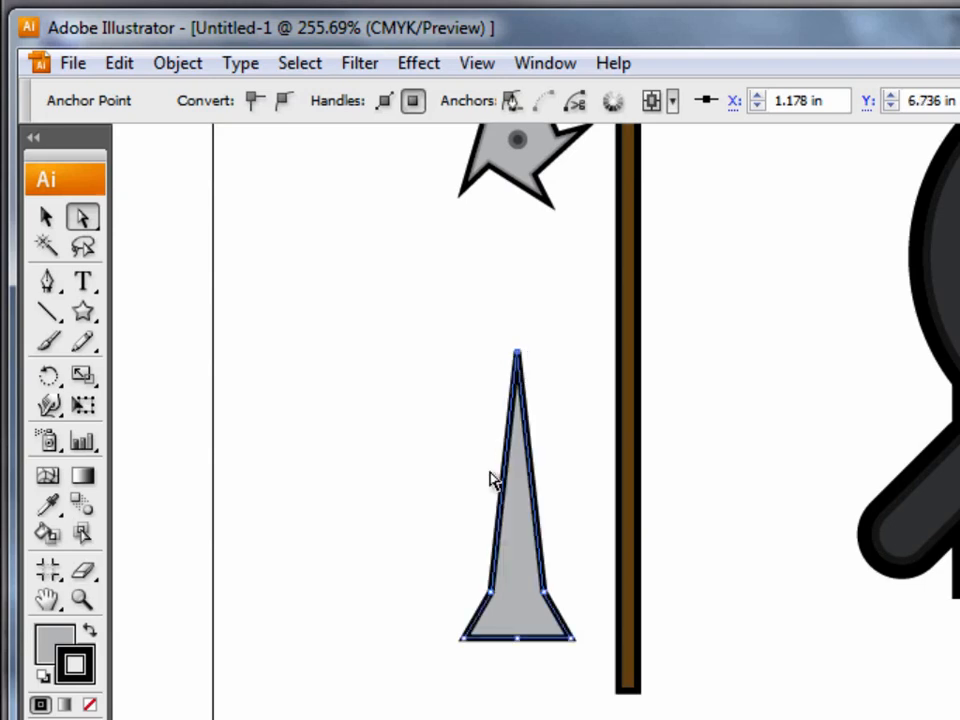
Move the spike's two side anchor points slightly inward and down to narrow the blade above its base.
{"action": "left_click", "coordinate": [493, 598]}
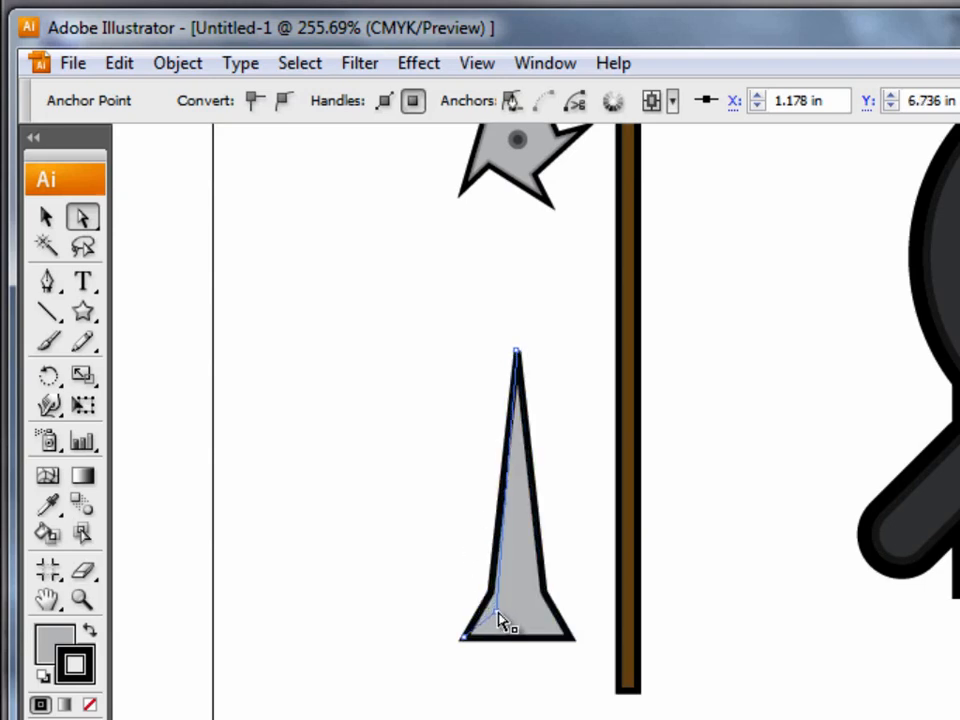
{"action": "left_click", "coordinate": [541, 605]}
{"action": "left_click_drag", "start_coordinate": [540, 606], "coordinate": [539, 612]}
{"action": "left_click", "coordinate": [508, 716]}
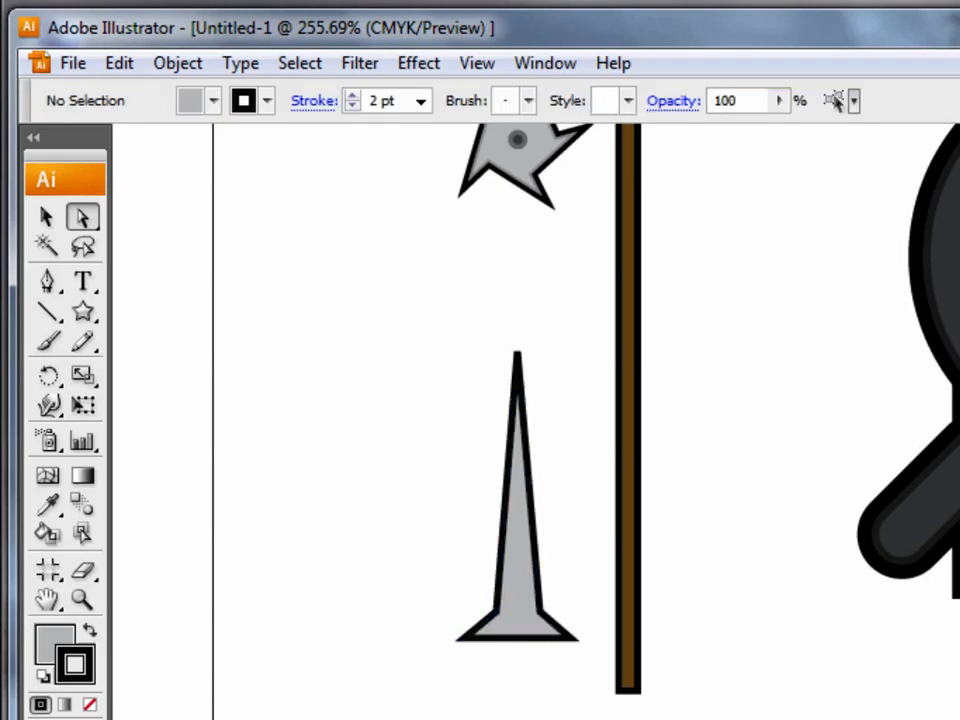
Try aligning the spike's 2 pt stroke to the inside of its path, and undo that change.
{"action": "left_click", "coordinate": [523, 625]}
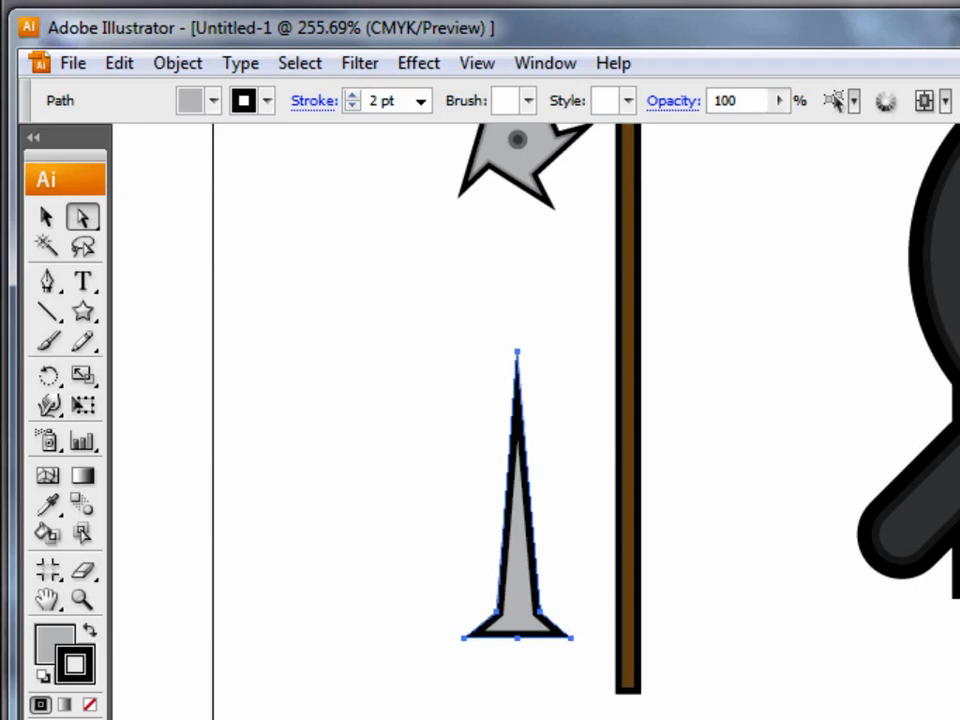
{"action": "key", "text": "ctrl+z"}
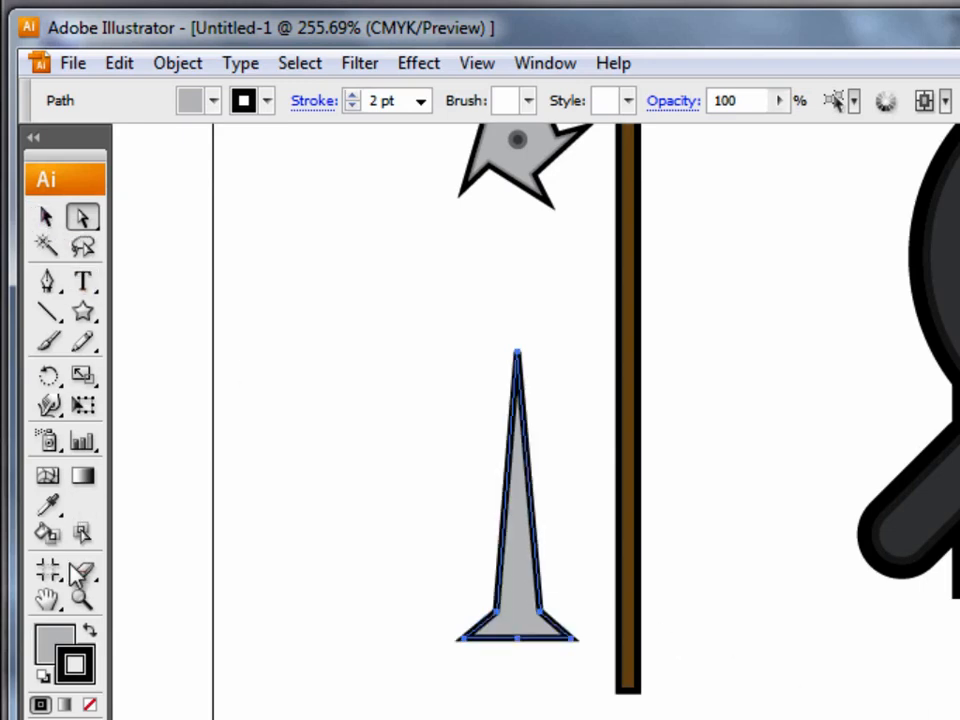
{"action": "left_click", "coordinate": [81, 599]}
{"action": "left_click_drag", "start_coordinate": [394, 328], "coordinate": [551, 632]}
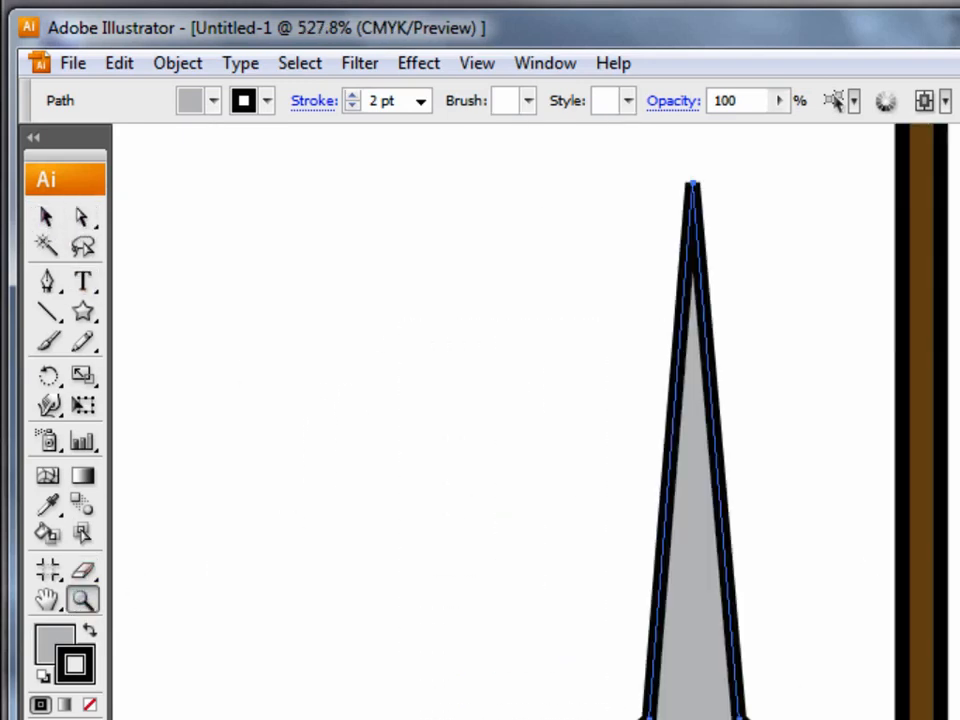
Select the whole spike as an object with the Selection tool.
{"action": "left_click", "coordinate": [45, 216]}
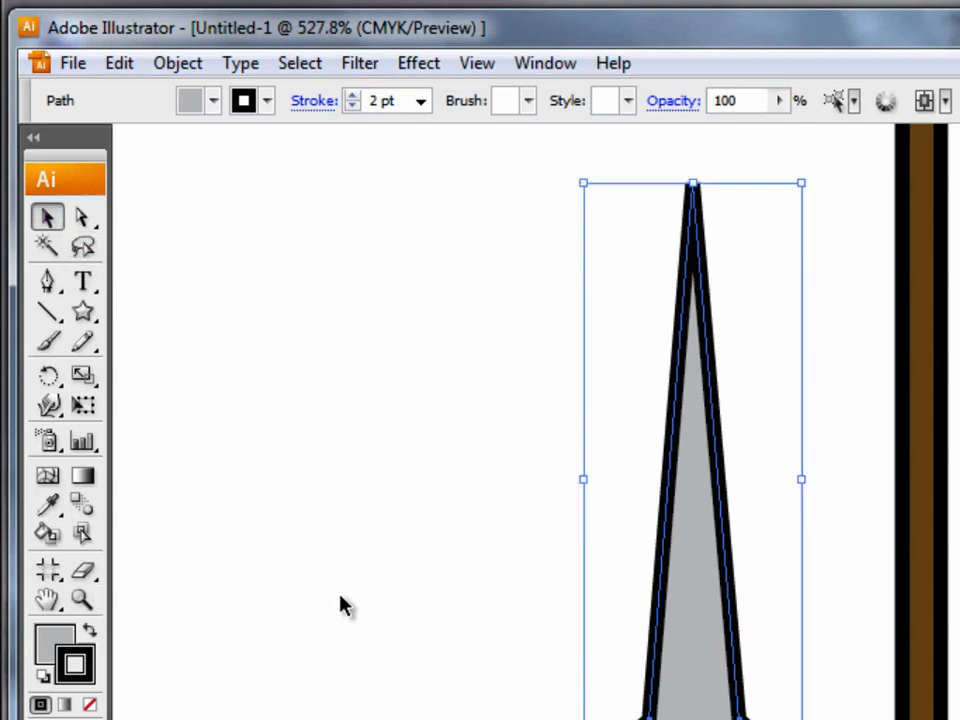
{"action": "left_click", "coordinate": [343, 606]}
{"action": "left_click", "coordinate": [693, 490]}
{"action": "left_click", "coordinate": [480, 490]}
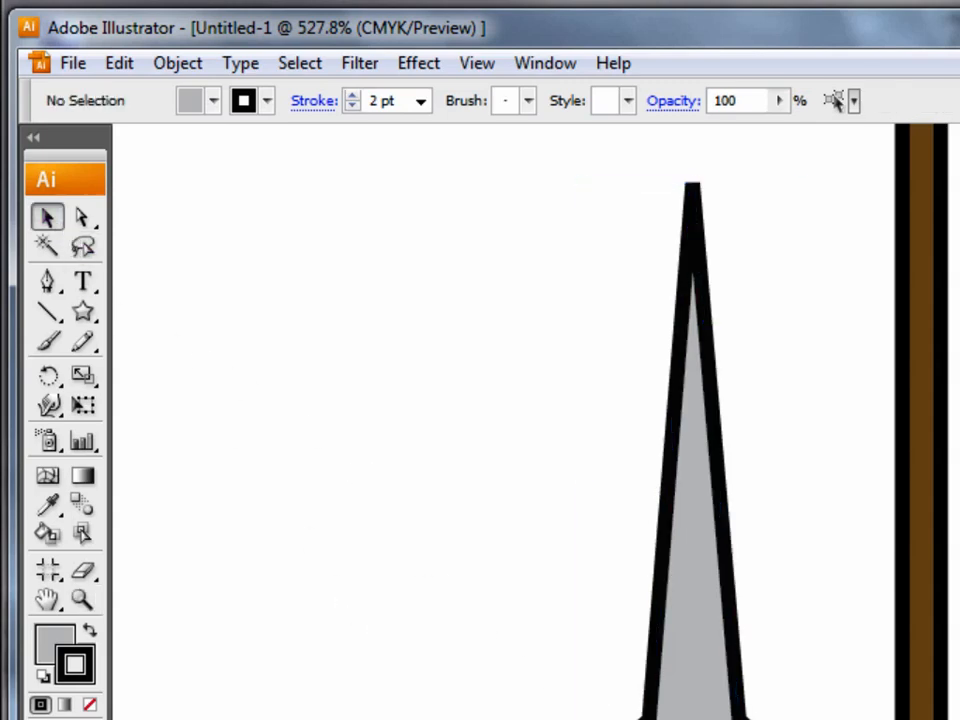
{"action": "left_click", "coordinate": [695, 500]}
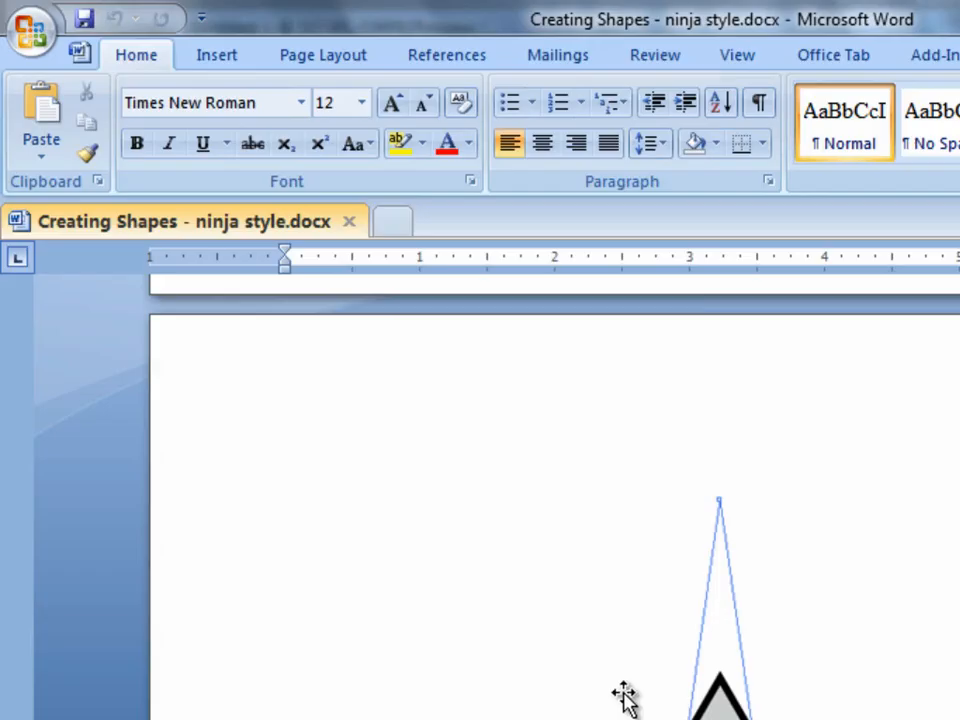
Switch to the Word tutorial and read Note #2 on rounding edges with Offset Path.
{"action": "scroll", "coordinate": [810, 700], "scroll_direction": "down", "scroll_amount": 8}
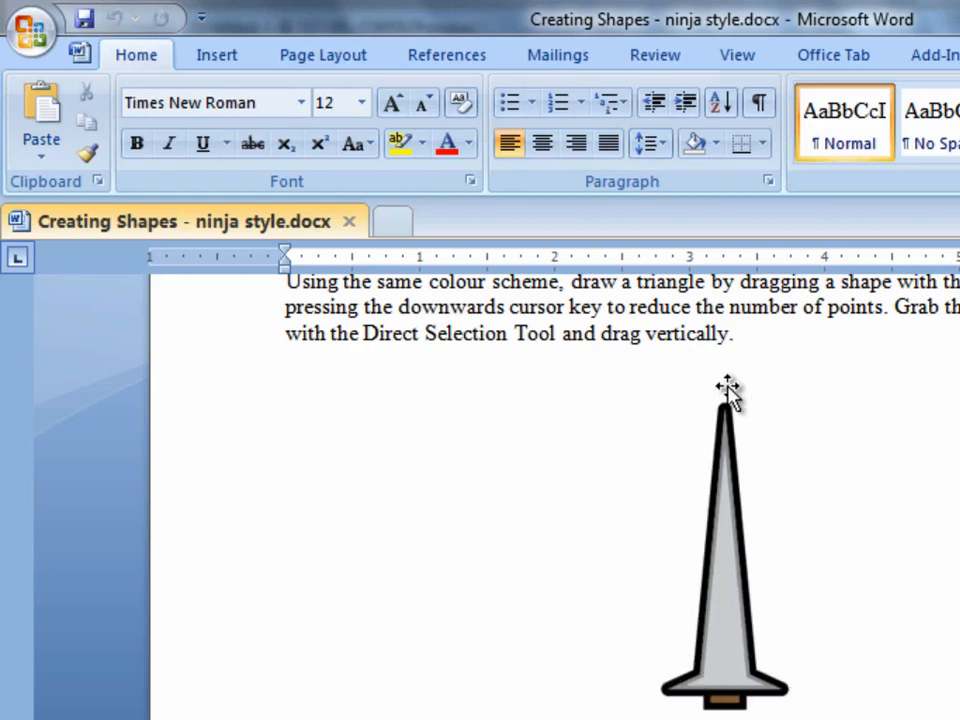
{"action": "scroll", "coordinate": [555, 500], "scroll_direction": "down", "scroll_amount": 20}
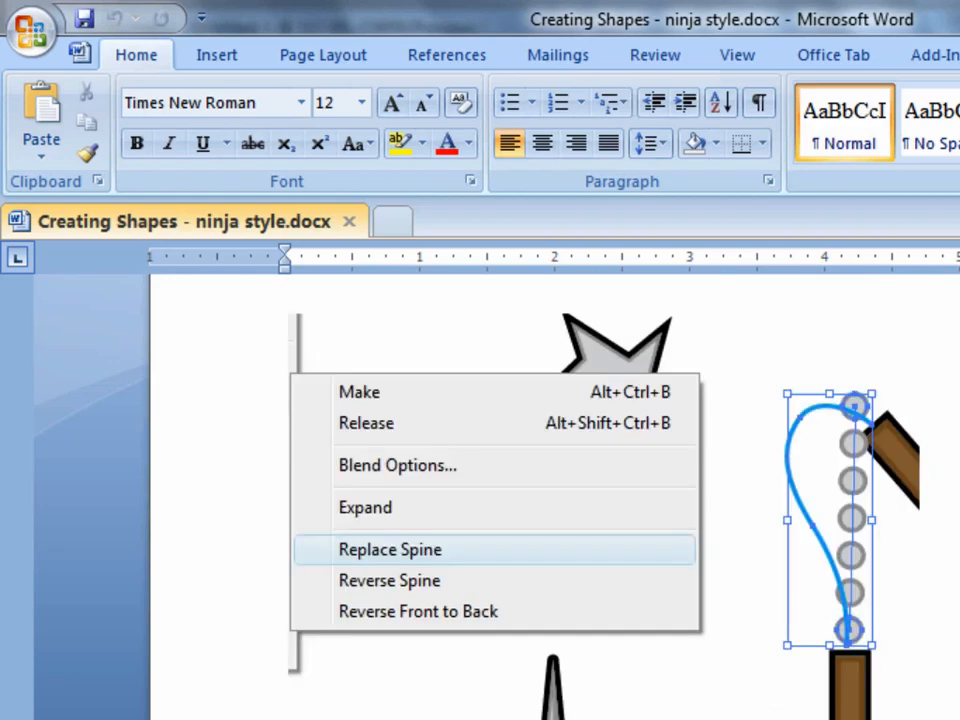
{"action": "scroll", "coordinate": [555, 500], "scroll_direction": "down", "scroll_amount": 15}
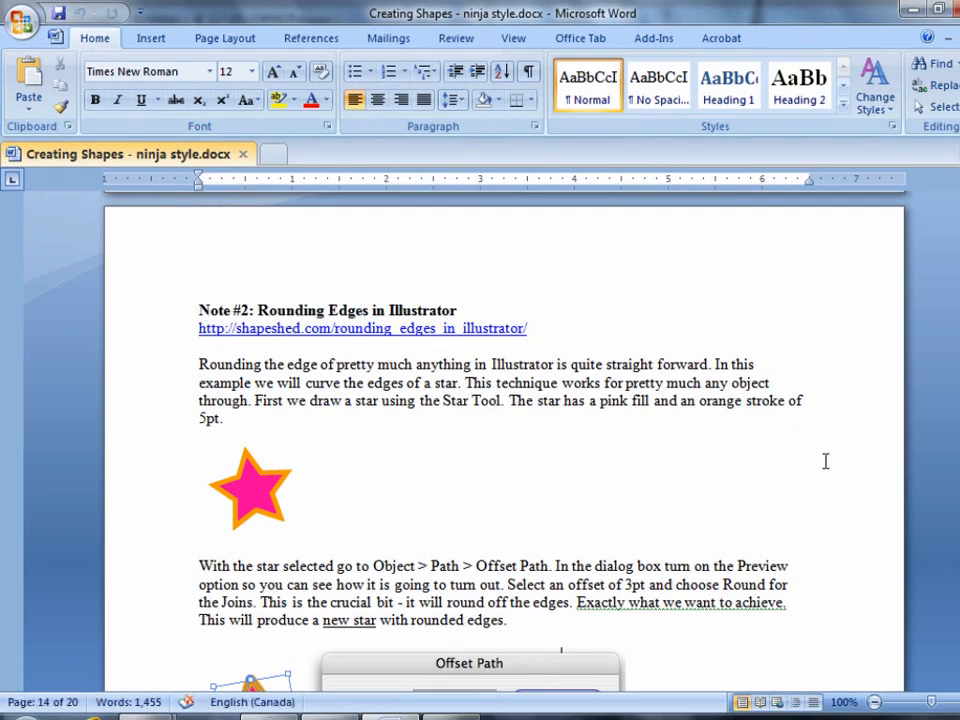
{"action": "scroll", "coordinate": [500, 450], "scroll_direction": "down", "scroll_amount": 5}
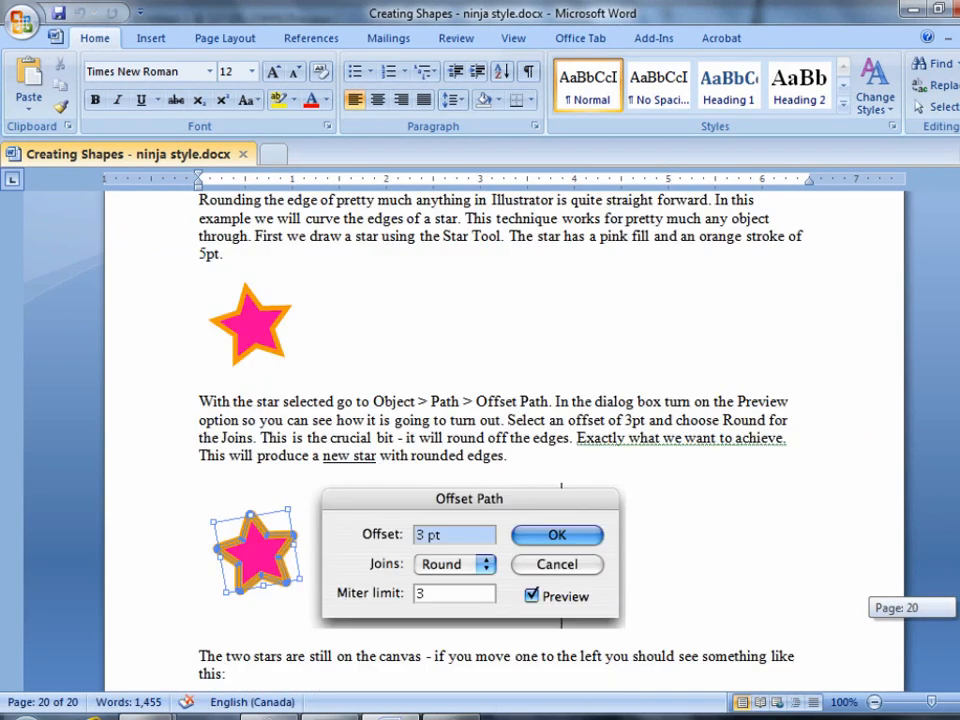
{"action": "scroll", "coordinate": [552, 427], "scroll_direction": "up", "scroll_amount": 3}
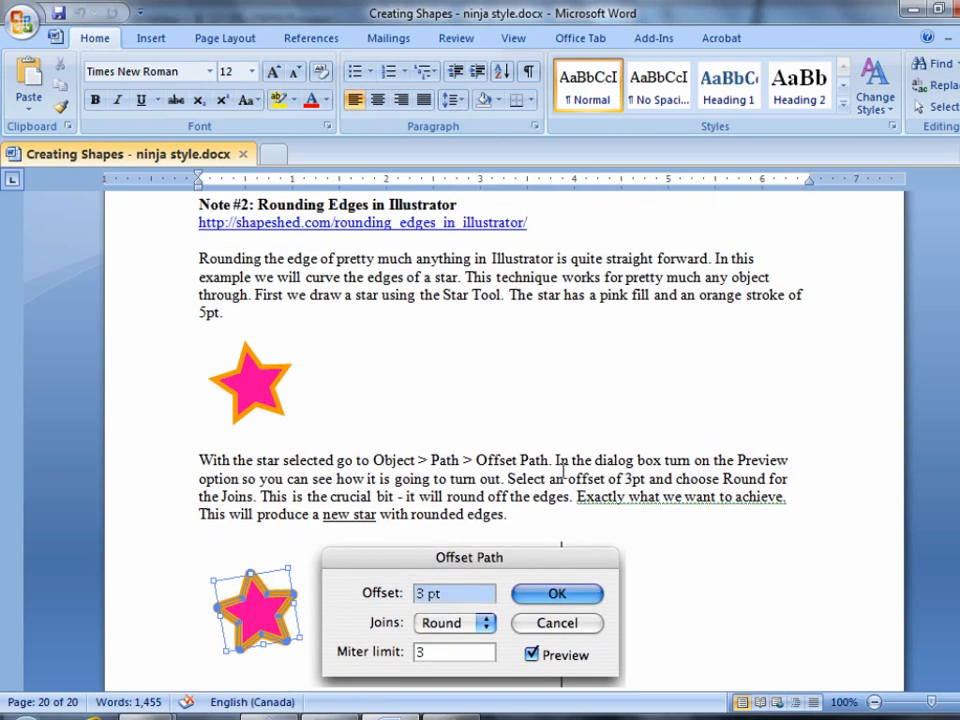
{"action": "scroll", "coordinate": [566, 466], "scroll_direction": "down", "scroll_amount": 1}
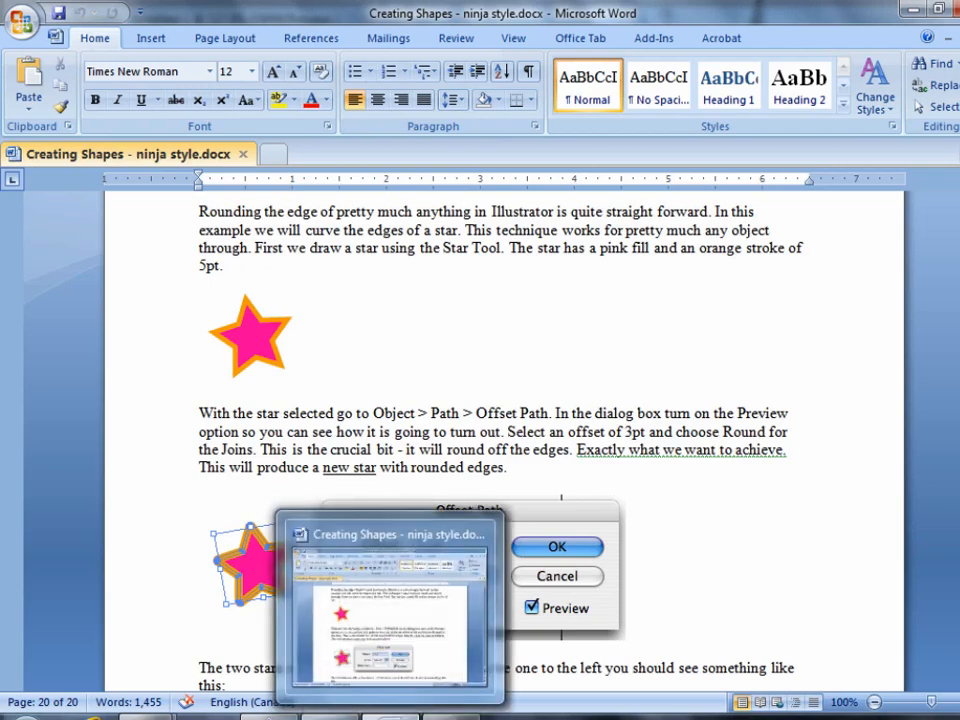
Return to Illustrator and start an Offset Path on the spike with Round joins, miter limit 3 and the preview enabled.
{"action": "key", "text": "alt+Tab"}
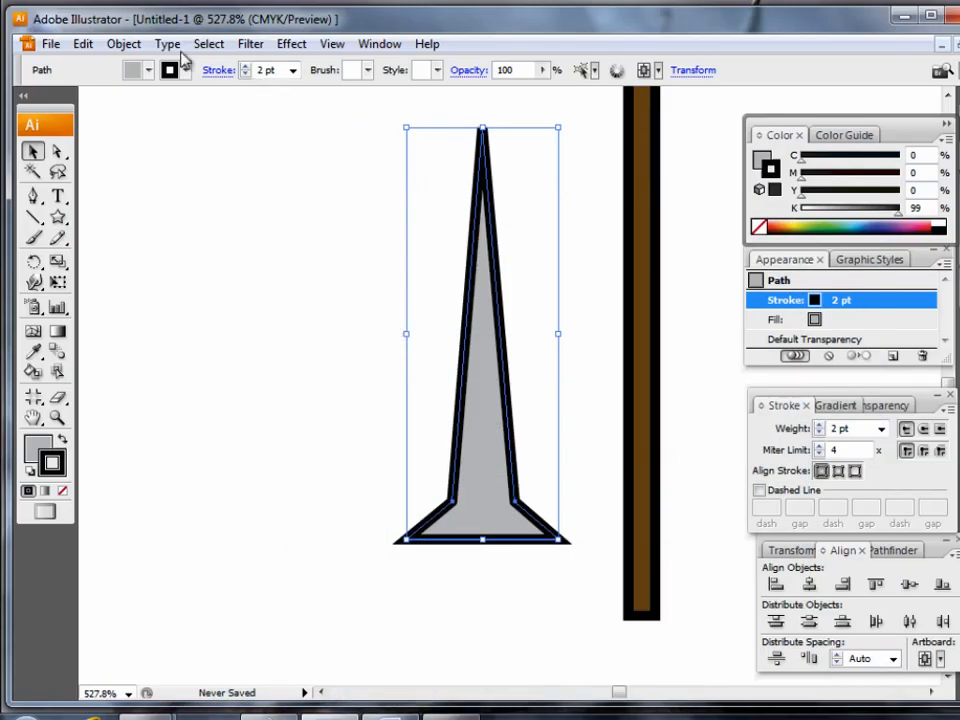
{"action": "left_click", "coordinate": [125, 44]}
{"action": "mouse_move", "coordinate": [113, 408]}
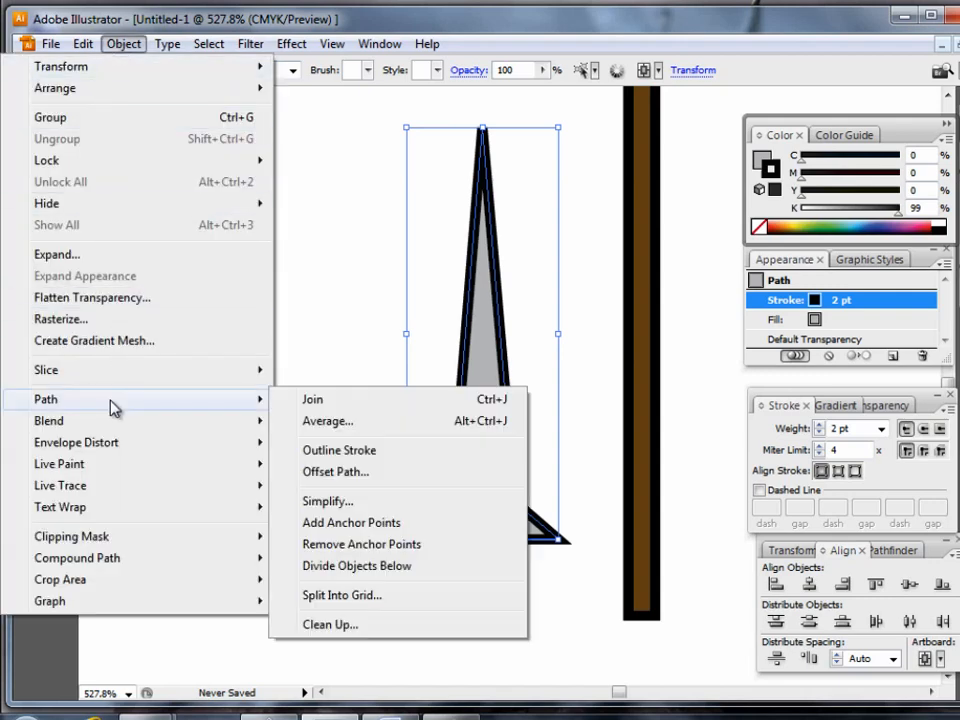
{"action": "left_click", "coordinate": [366, 479]}
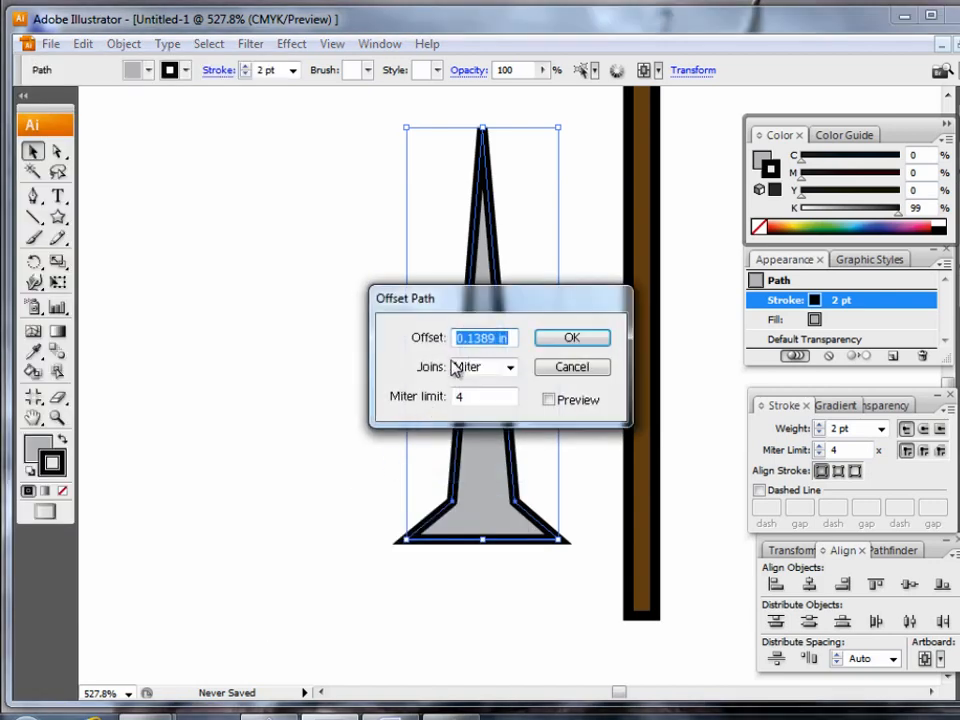
{"action": "left_click_drag", "start_coordinate": [505, 300], "coordinate": [292, 247]}
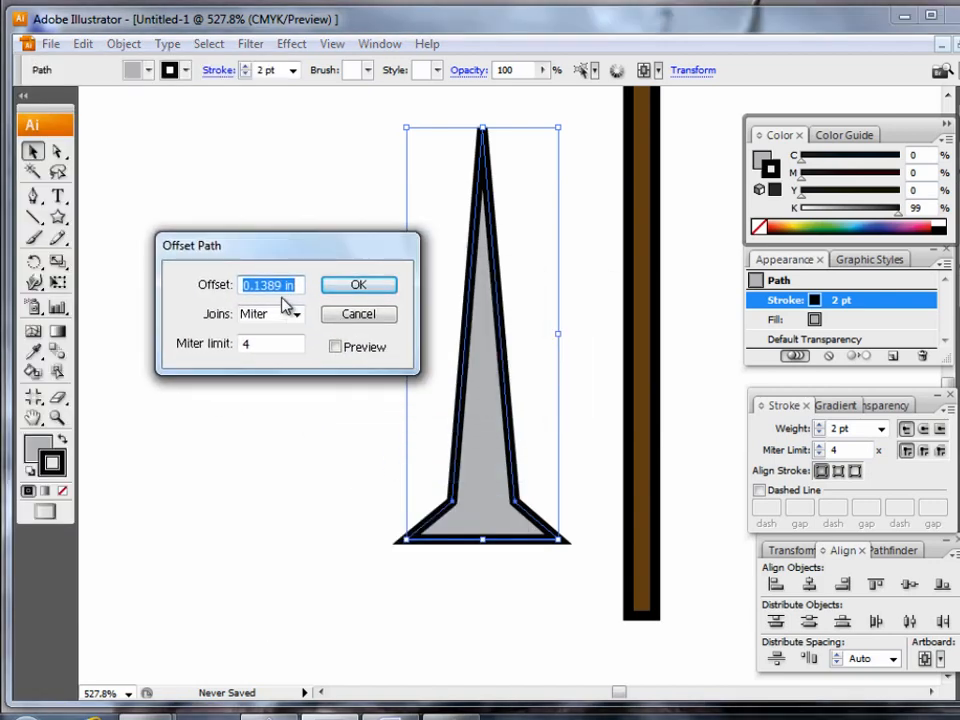
{"action": "left_click", "coordinate": [261, 343]}
{"action": "left_click_drag", "start_coordinate": [261, 343], "coordinate": [231, 351]}
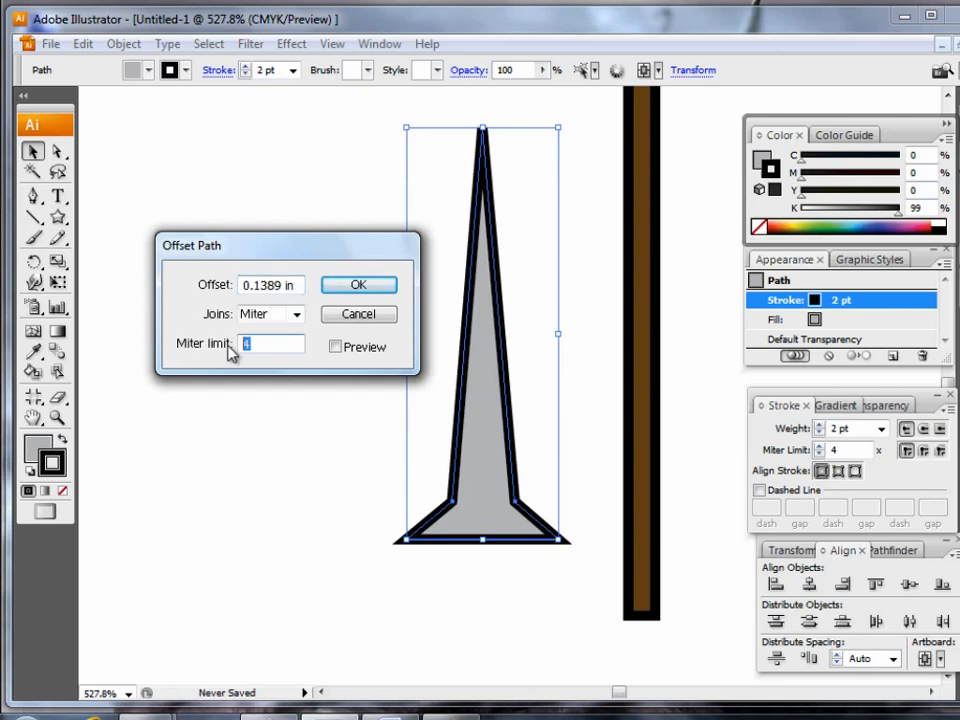
{"action": "type", "text": "3"}
{"action": "left_click", "coordinate": [268, 315]}
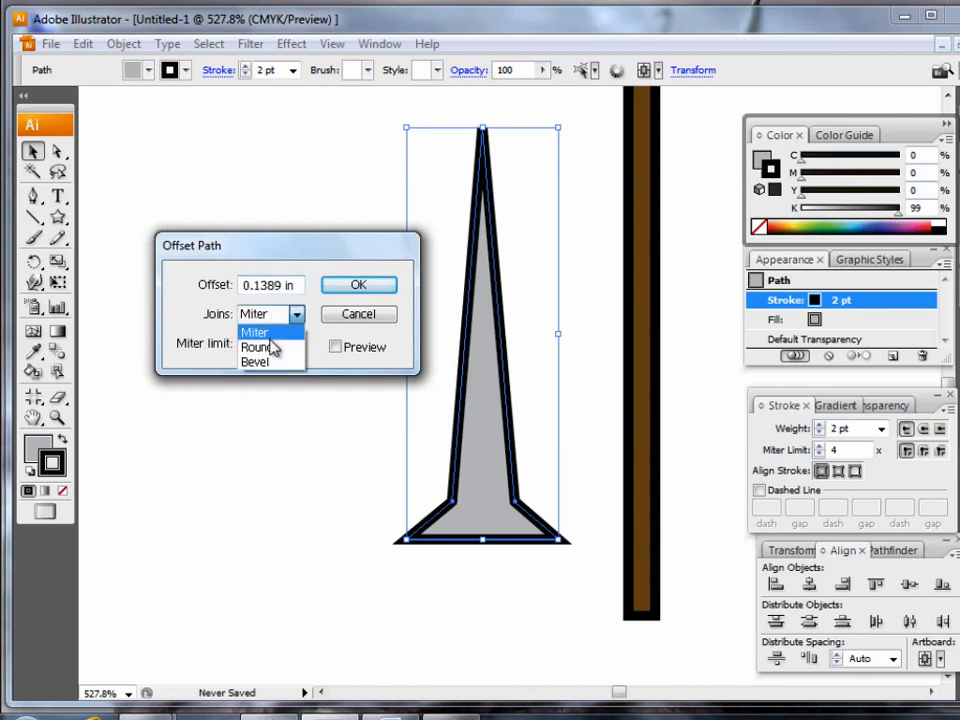
{"action": "left_click", "coordinate": [258, 347]}
{"action": "left_click", "coordinate": [268, 286]}
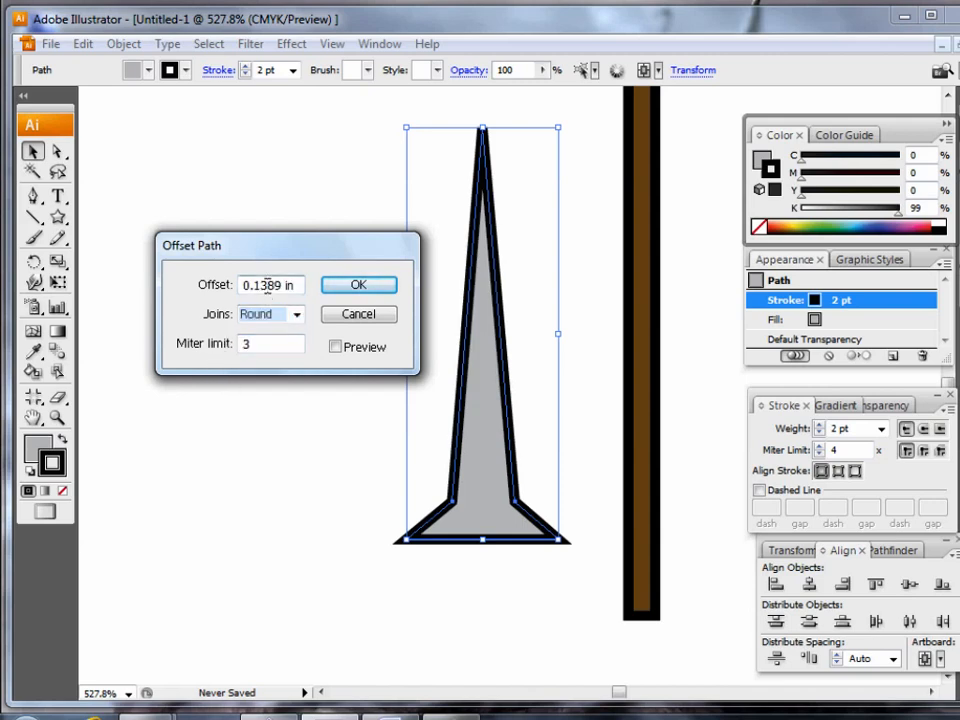
{"action": "left_click", "coordinate": [336, 347]}
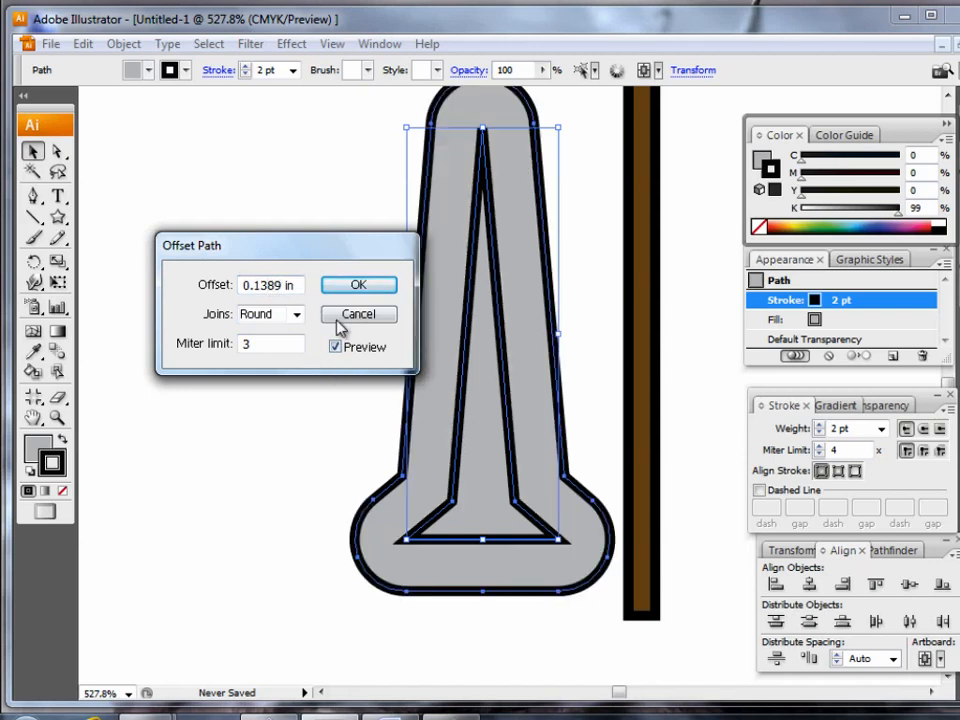
Reduce the path offset to 0.0089 in and apply it to the spike.
{"action": "left_click_drag", "start_coordinate": [306, 253], "coordinate": [258, 240]}
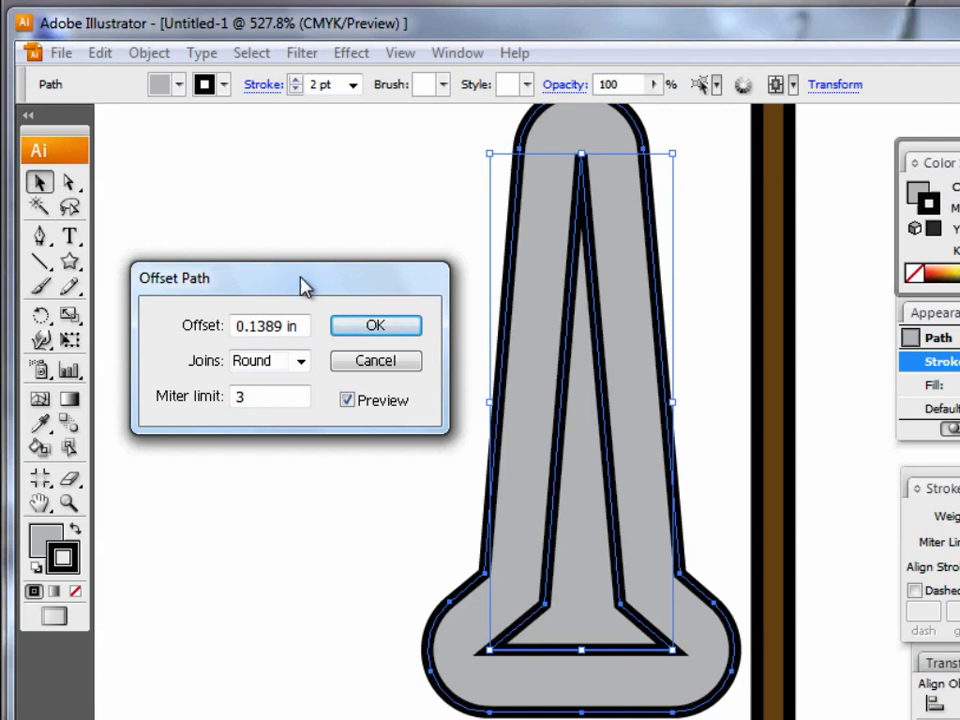
{"action": "left_click", "coordinate": [258, 325]}
{"action": "key", "text": "BackSpace"}
{"action": "type", "text": "0"}
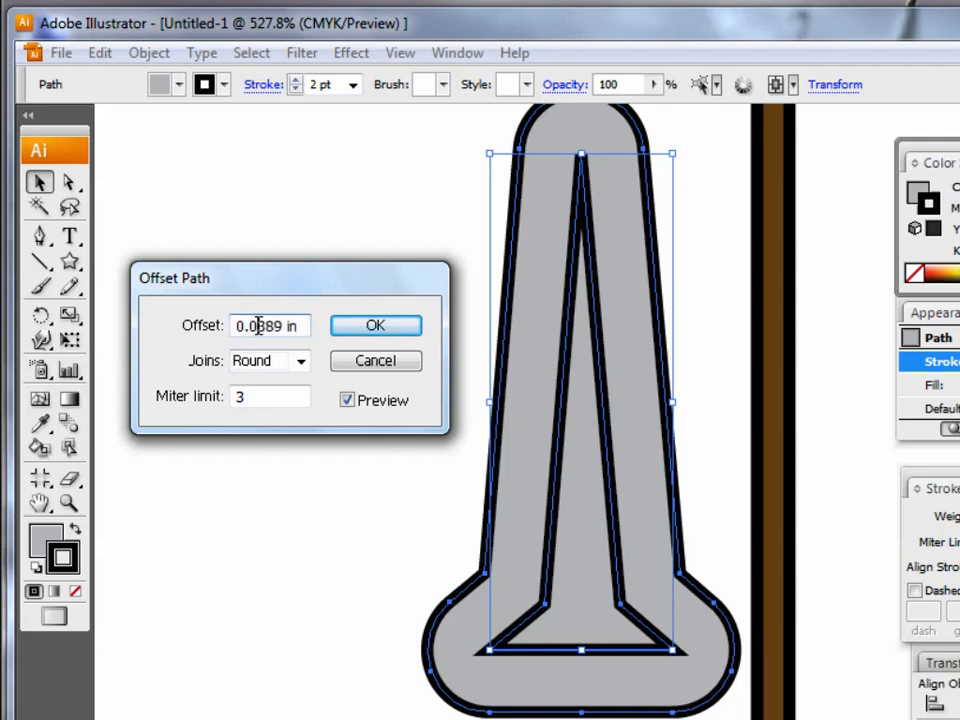
{"action": "left_click", "coordinate": [256, 396]}
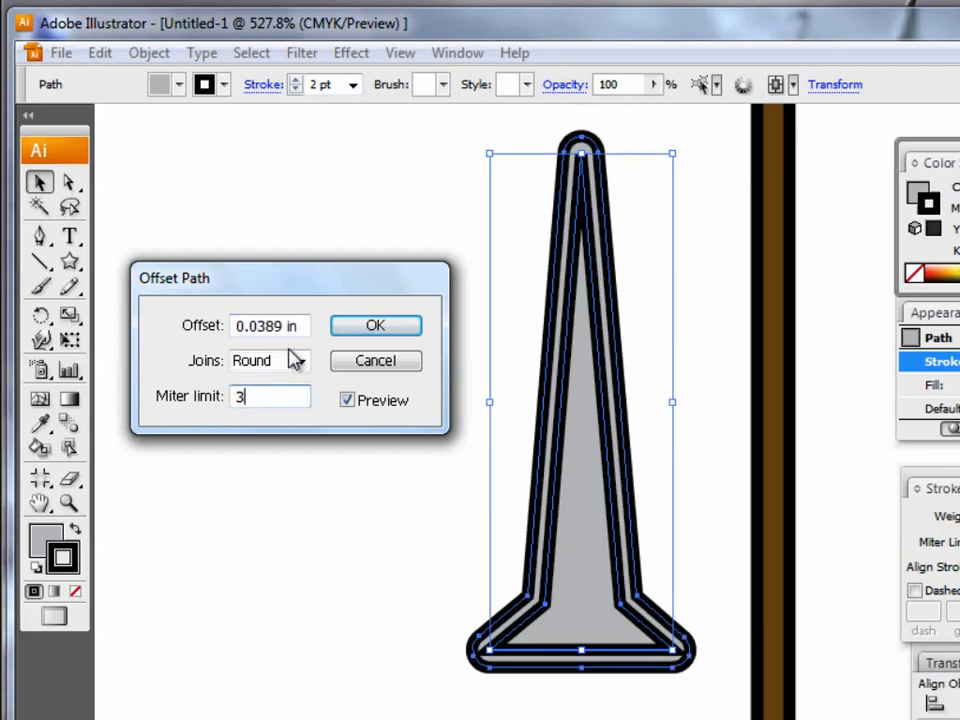
{"action": "left_click", "coordinate": [266, 325]}
{"action": "key", "text": "BackSpace"}
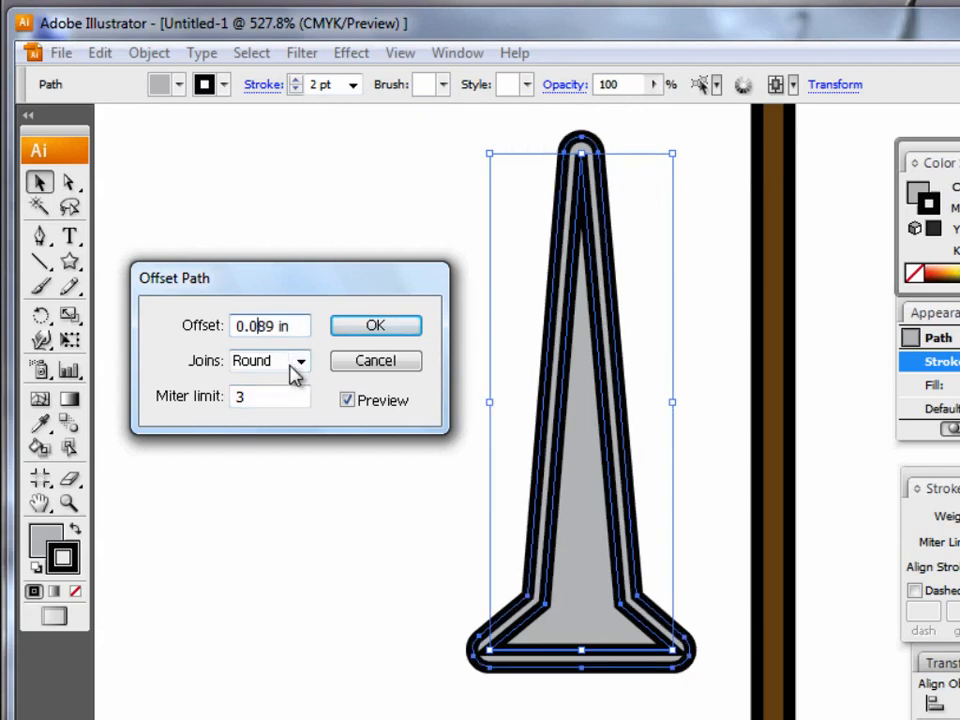
{"action": "type", "text": "0"}
{"action": "left_click", "coordinate": [288, 397]}
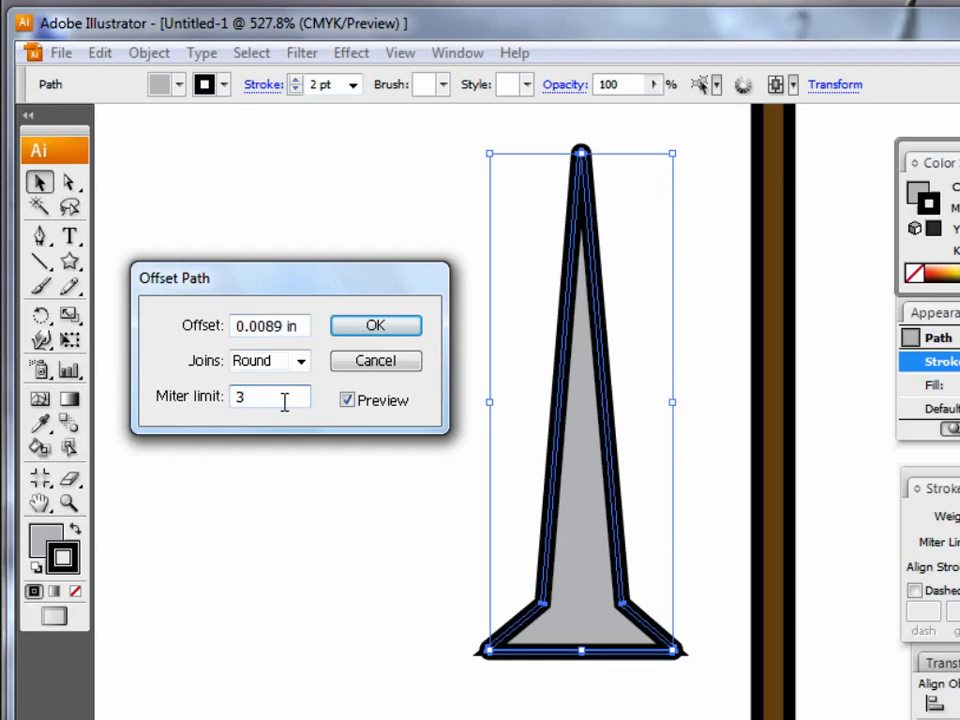
{"action": "left_click", "coordinate": [378, 326]}
Move both spike outlines away from the staff, and separate the sharp-cornered original into the space between the rounded one and the staff.
{"action": "left_click_drag", "start_coordinate": [525, 505], "coordinate": [300, 495]}
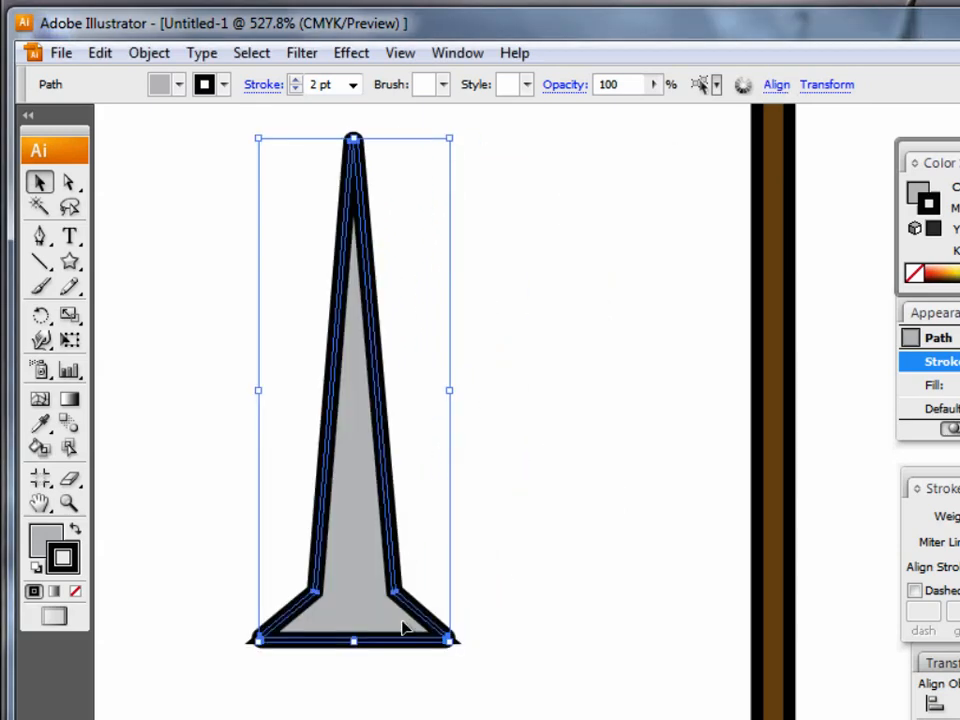
{"action": "left_click", "coordinate": [401, 637]}
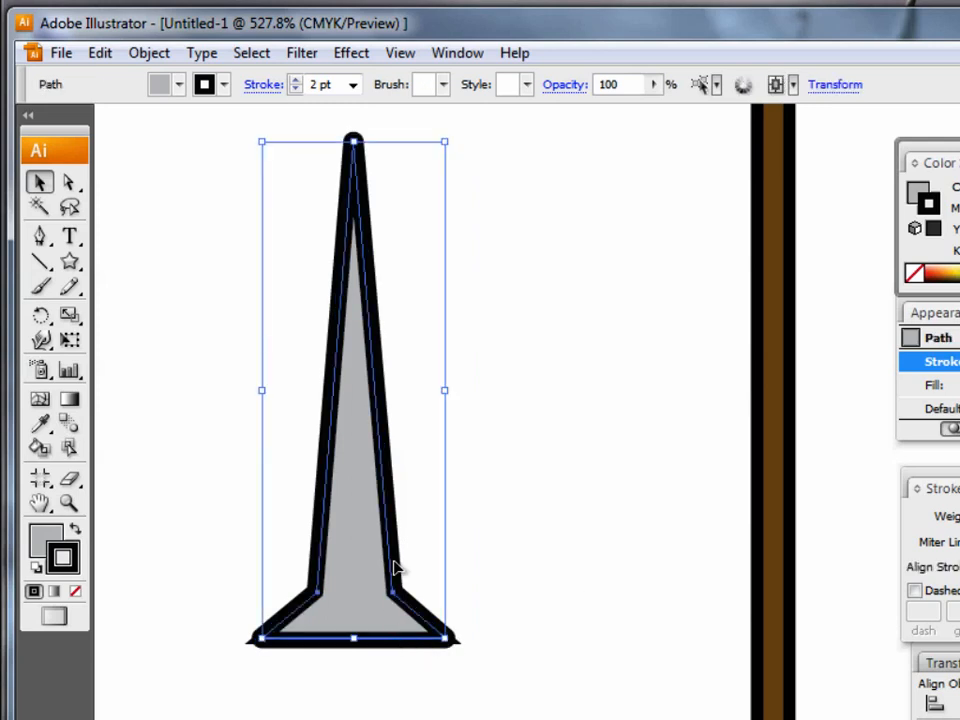
{"action": "left_click_drag", "start_coordinate": [396, 568], "coordinate": [589, 630]}
{"action": "left_click_drag", "start_coordinate": [574, 570], "coordinate": [640, 560]}
{"action": "key", "text": "ctrl+shift+a"}
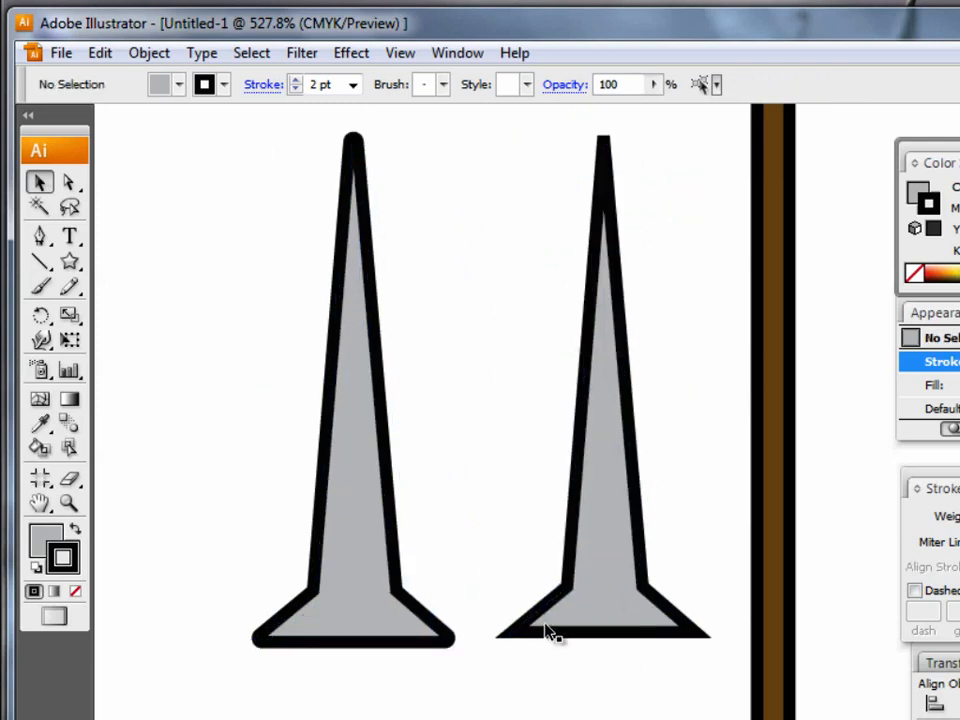
Delete the sharp-cornered spike and move the rounded spike into its place beside the staff.
{"action": "left_click", "coordinate": [598, 562]}
{"action": "key", "text": "Delete"}
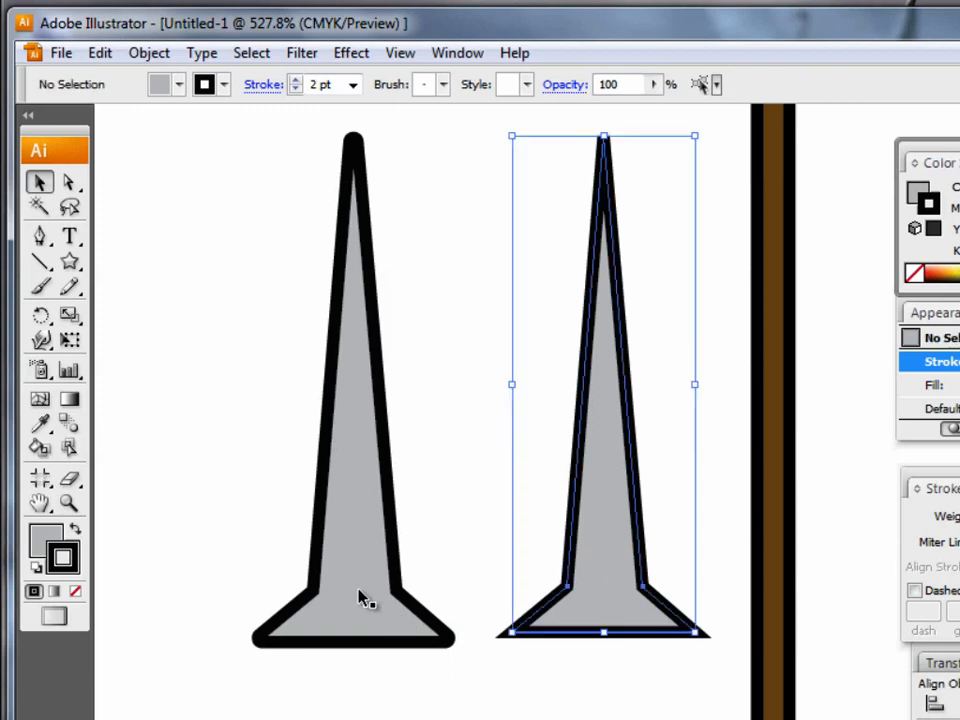
{"action": "left_click_drag", "start_coordinate": [590, 592], "coordinate": [590, 592]}
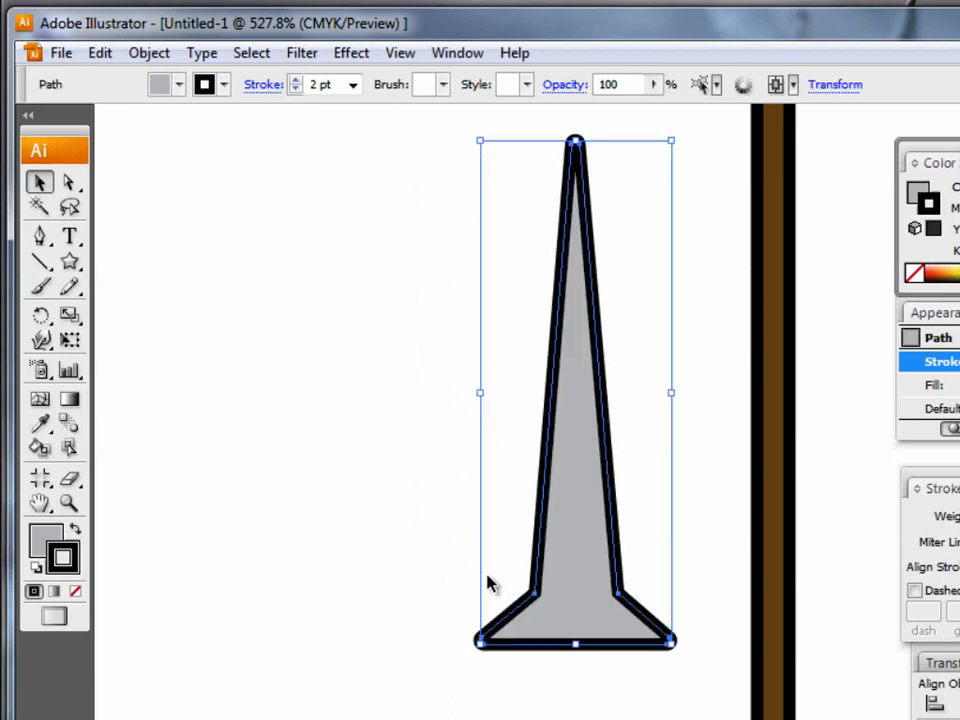
{"action": "left_click", "coordinate": [321, 484]}
{"action": "left_click", "coordinate": [150, 54]}
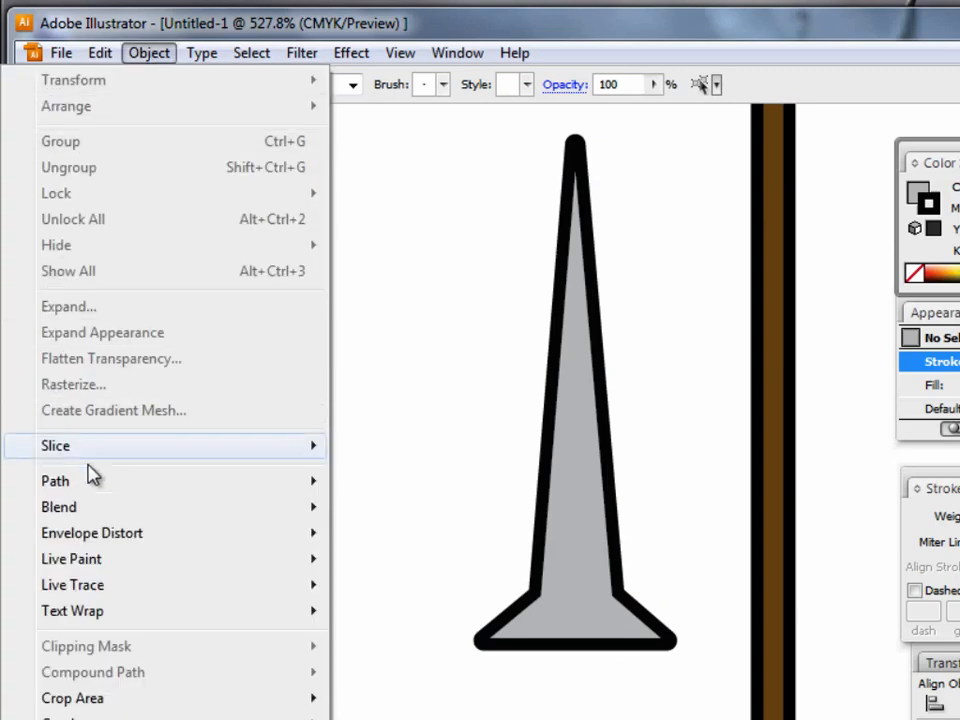
{"action": "mouse_move", "coordinate": [40, 487]}
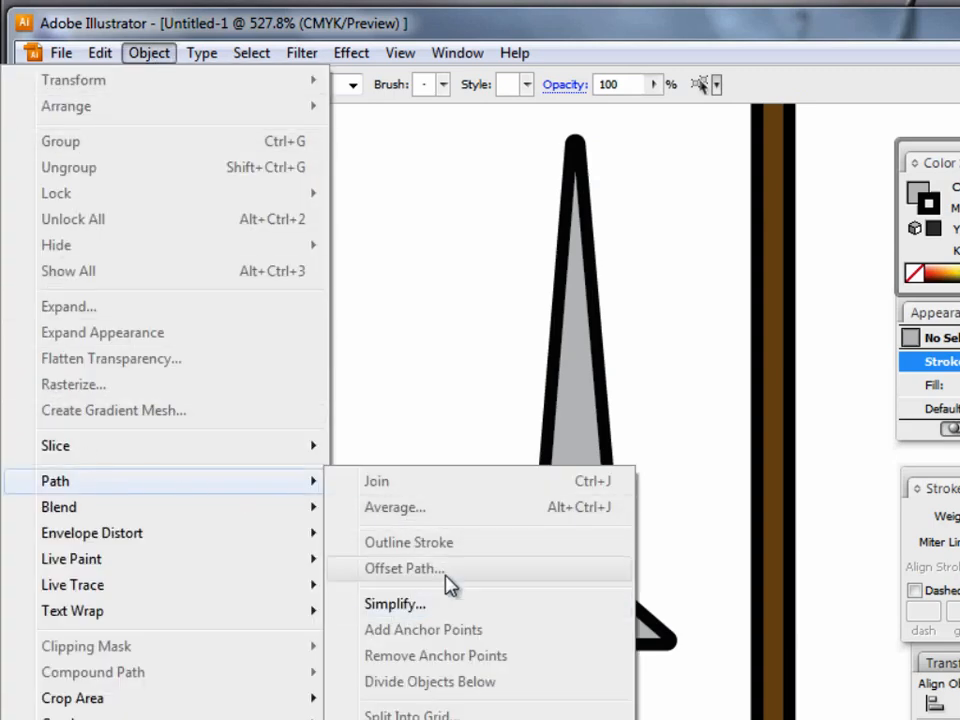
{"action": "left_click", "coordinate": [416, 345]}
Switch to the Word tutorial and review the Offset Path note and the instructions for the sword-like blade.
{"action": "left_click", "coordinate": [374, 702]}
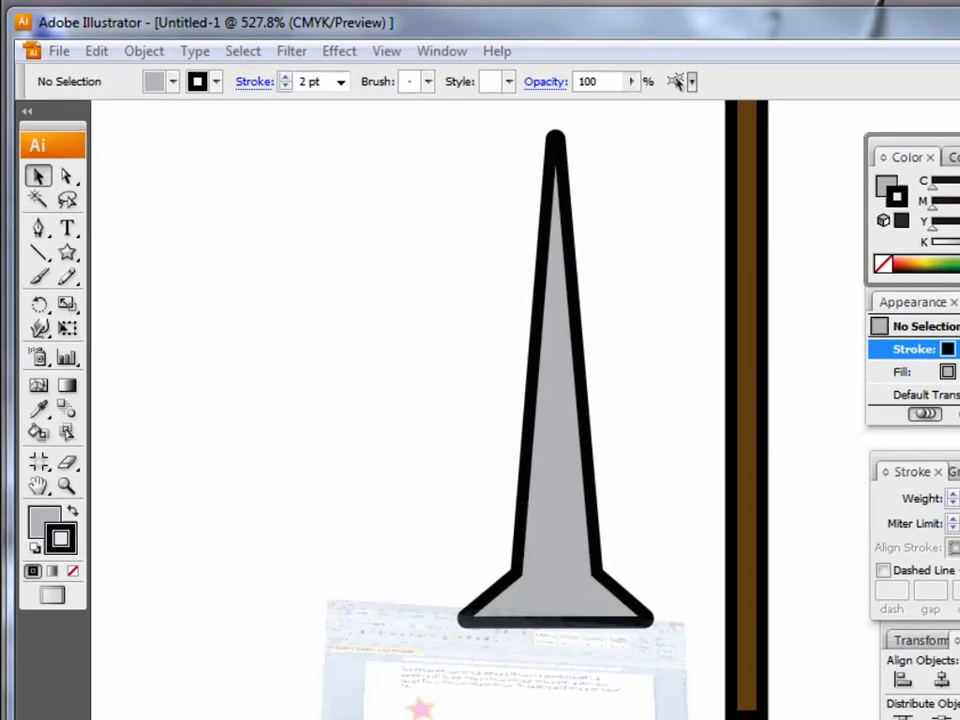
{"action": "scroll", "coordinate": [540, 598], "scroll_direction": "down", "scroll_amount": 6}
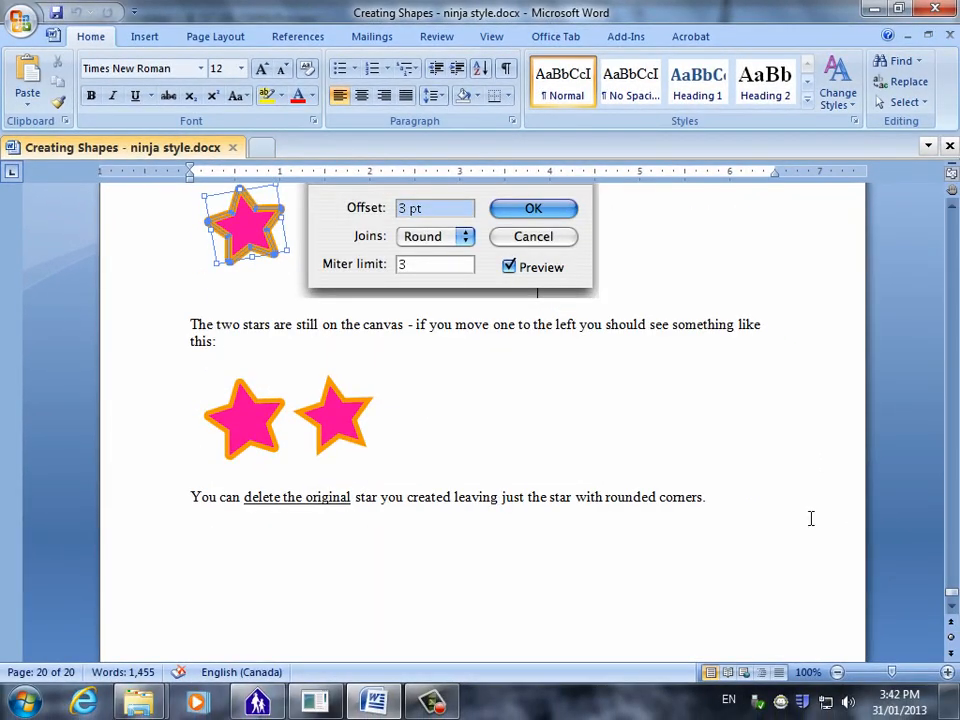
{"action": "scroll", "coordinate": [805, 516], "scroll_direction": "up", "scroll_amount": 3}
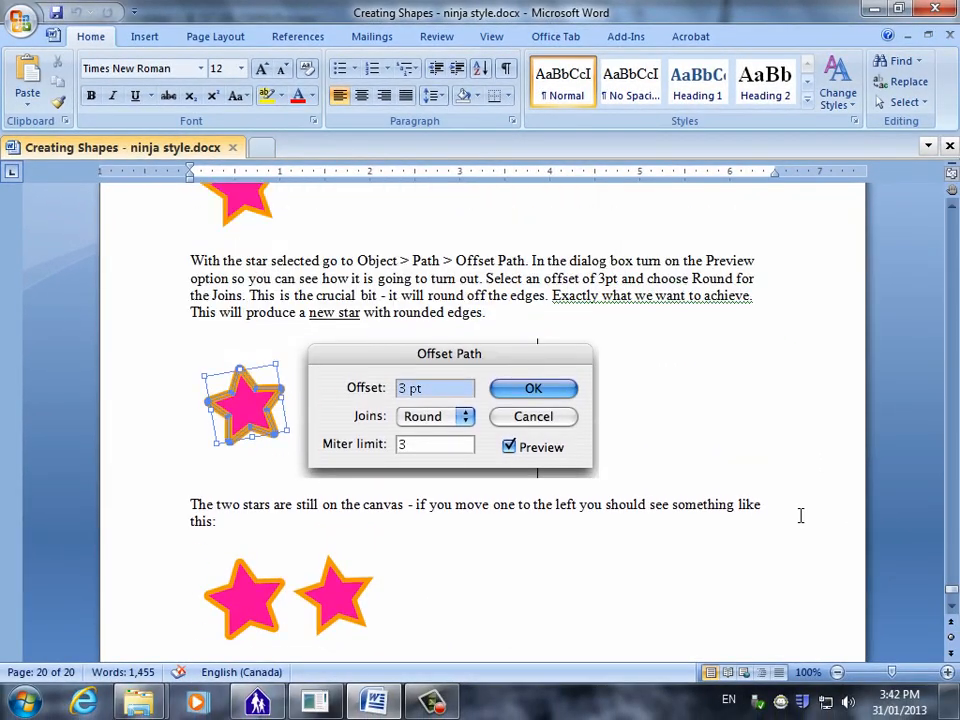
{"action": "left_click_drag", "start_coordinate": [952, 595], "coordinate": [952, 474]}
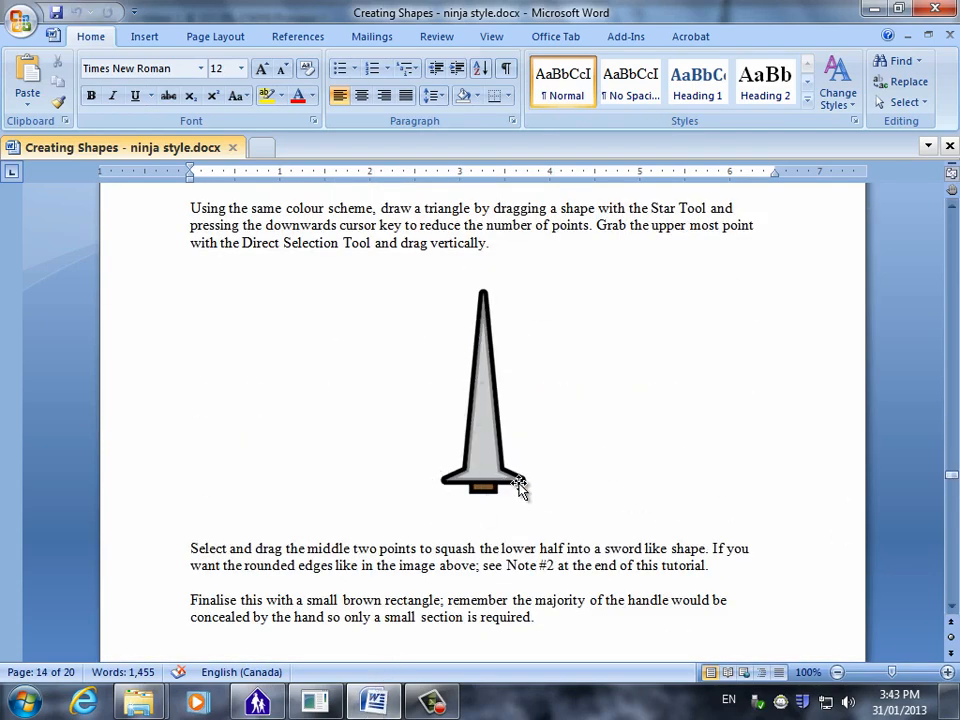
Return to Illustrator and add a second stroke to the rounded spike's appearance.
{"action": "left_click", "coordinate": [374, 704]}
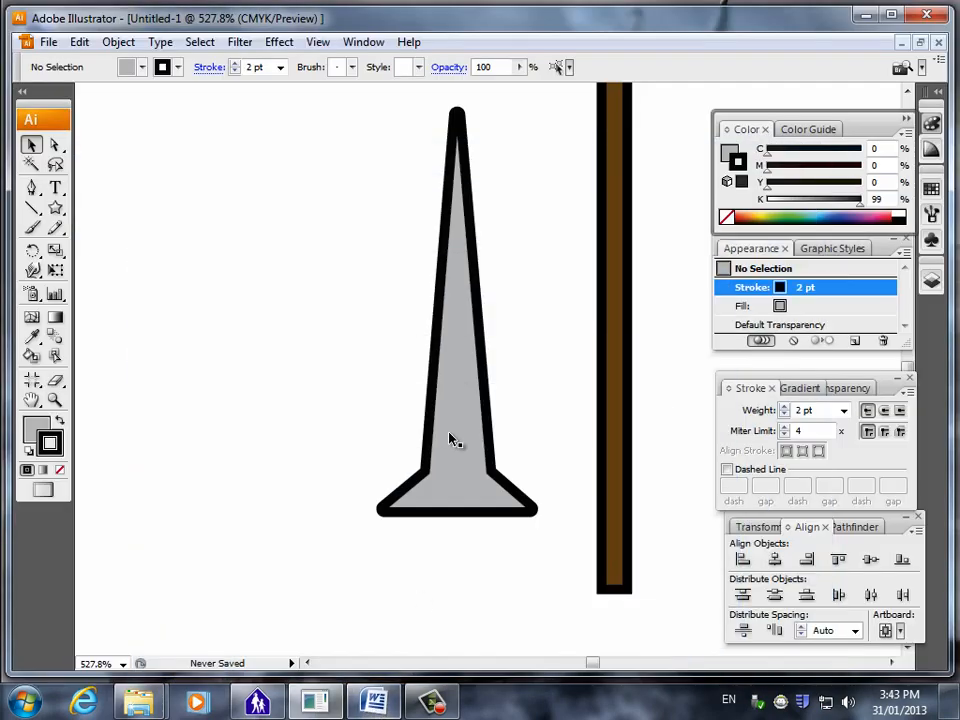
{"action": "left_click", "coordinate": [466, 397]}
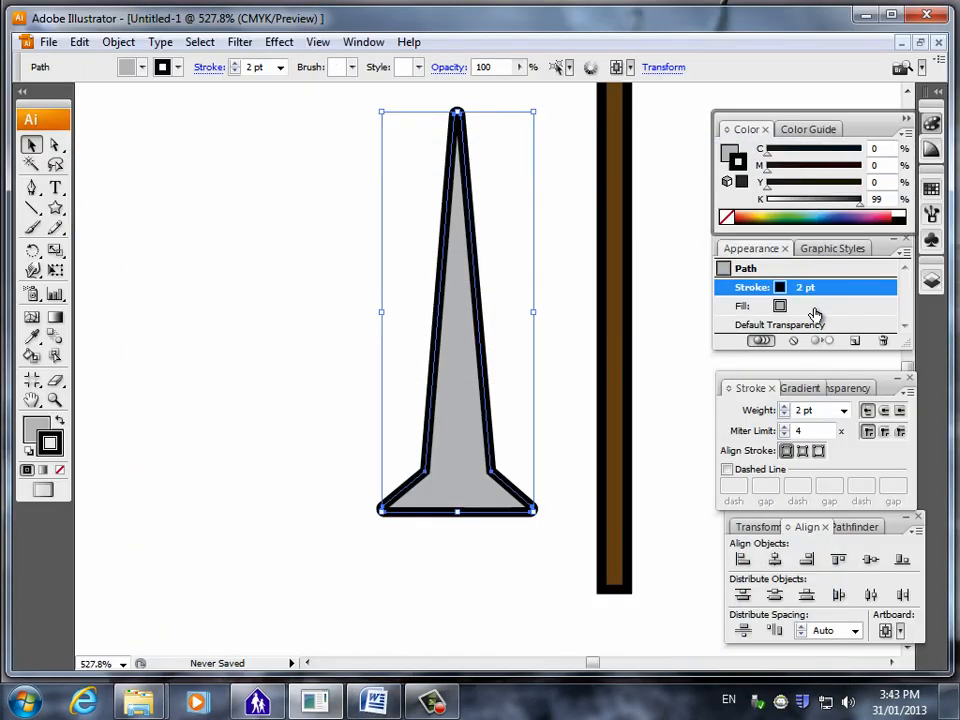
{"action": "left_click", "coordinate": [855, 340]}
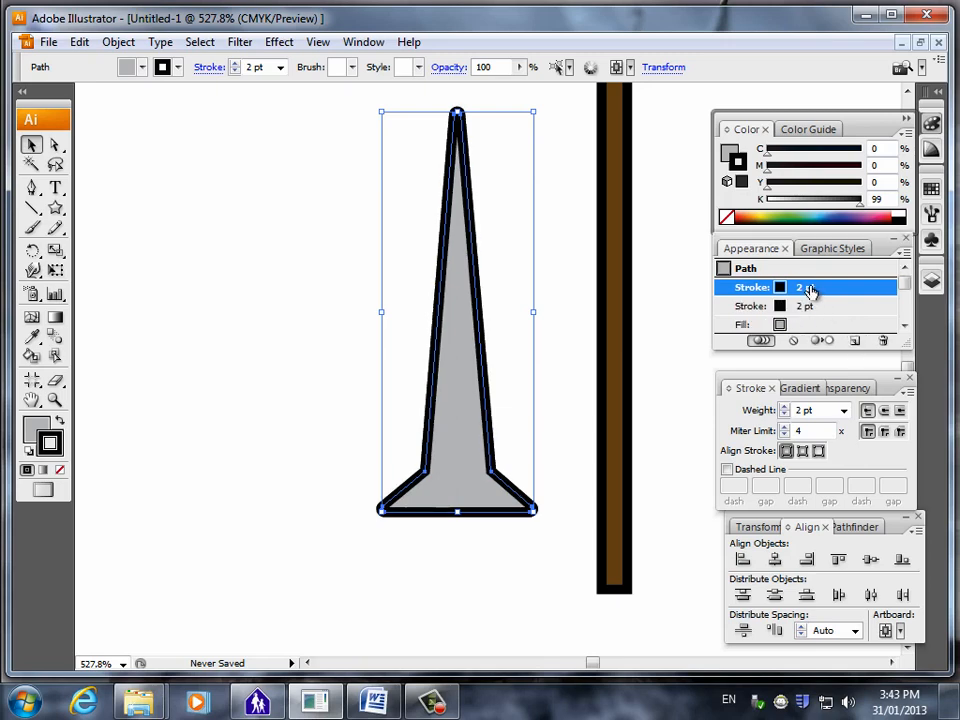
Align the blade's lower stroke to the outside of its path and set that stroke's weight to 1 pt.
{"action": "left_click", "coordinate": [798, 326]}
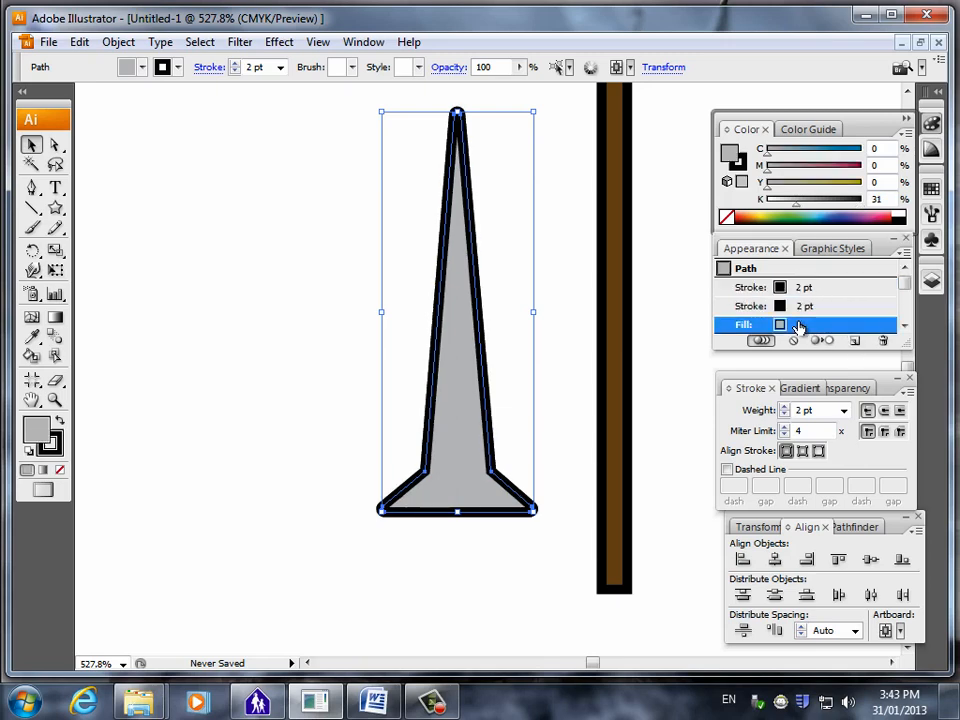
{"action": "left_click", "coordinate": [803, 287]}
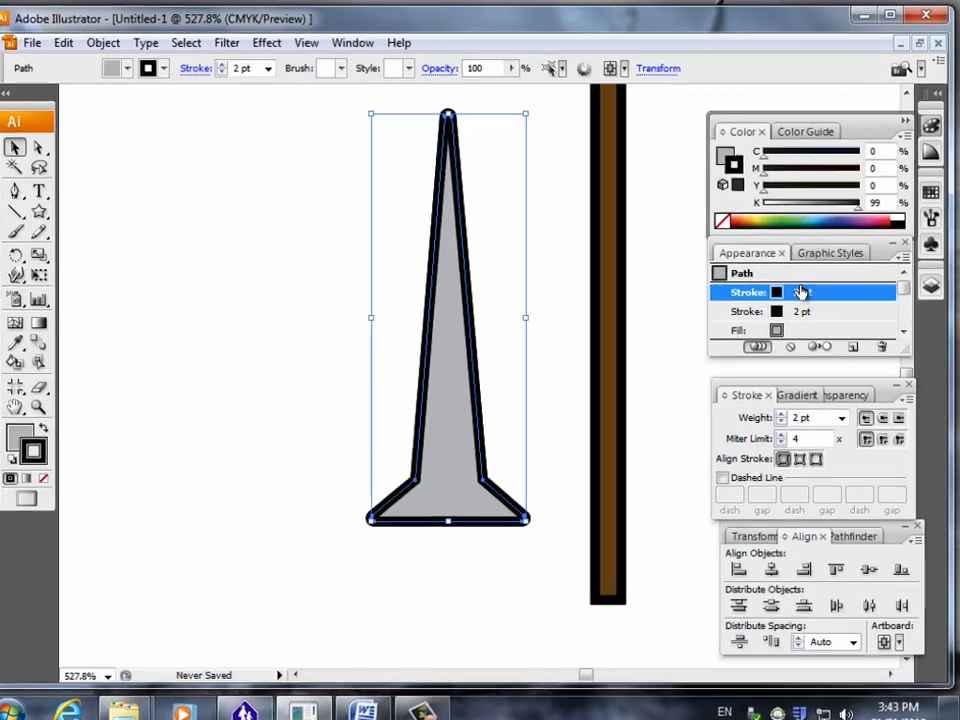
{"action": "left_click", "coordinate": [787, 353]}
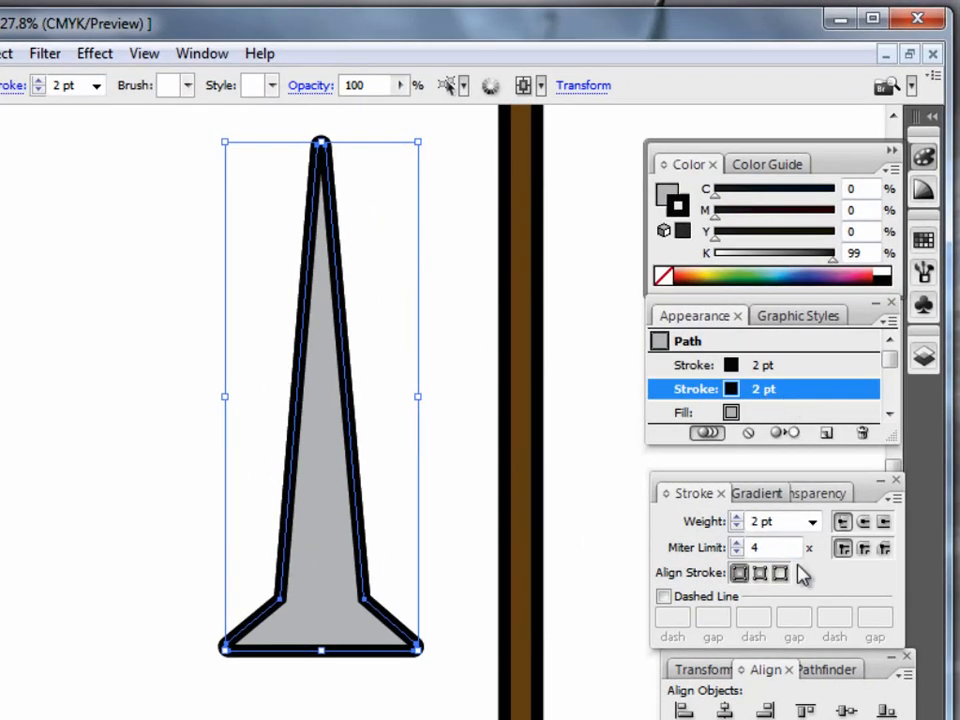
{"action": "left_click", "coordinate": [782, 576]}
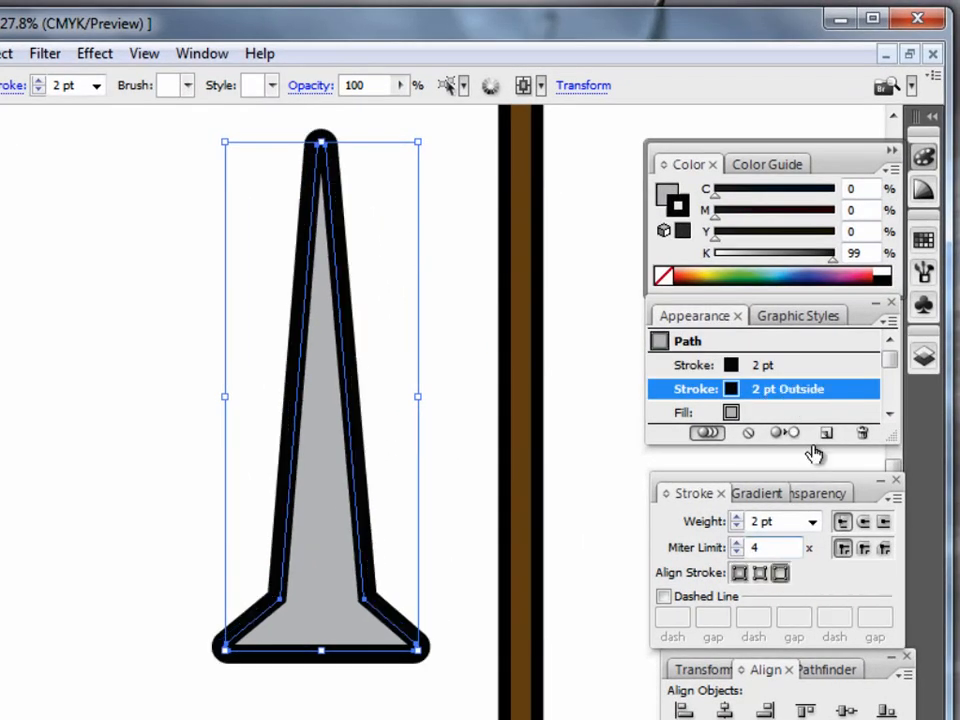
{"action": "left_click", "coordinate": [737, 526]}
Align the blade's upper stroke to the inside, recolor it mid-grey at K 46% and set its weight to 1 pt.
{"action": "left_click", "coordinate": [778, 367]}
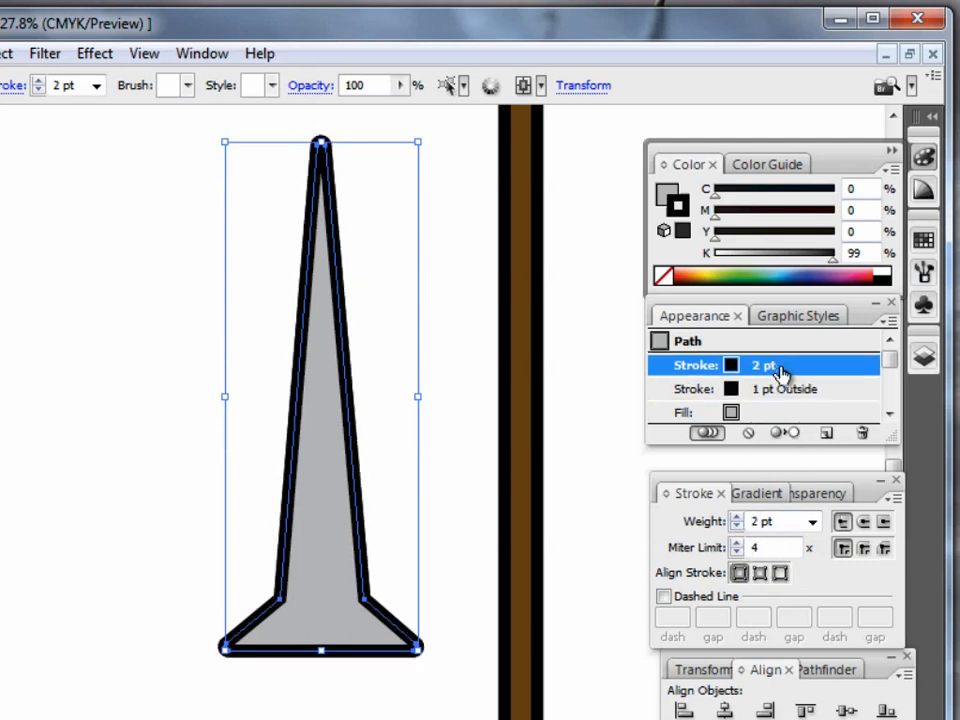
{"action": "left_click", "coordinate": [759, 574]}
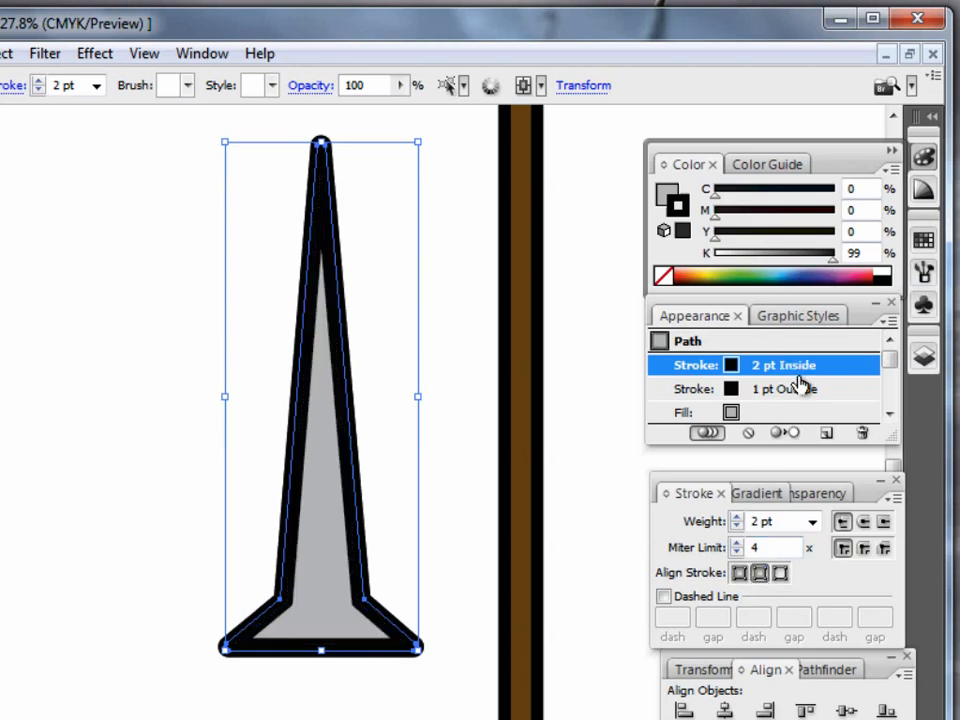
{"action": "mouse_move", "coordinate": [831, 261]}
{"action": "left_mouse_down"}
{"action": "mouse_move", "coordinate": [762, 266]}
{"action": "mouse_move", "coordinate": [773, 266]}
{"action": "left_mouse_up"}
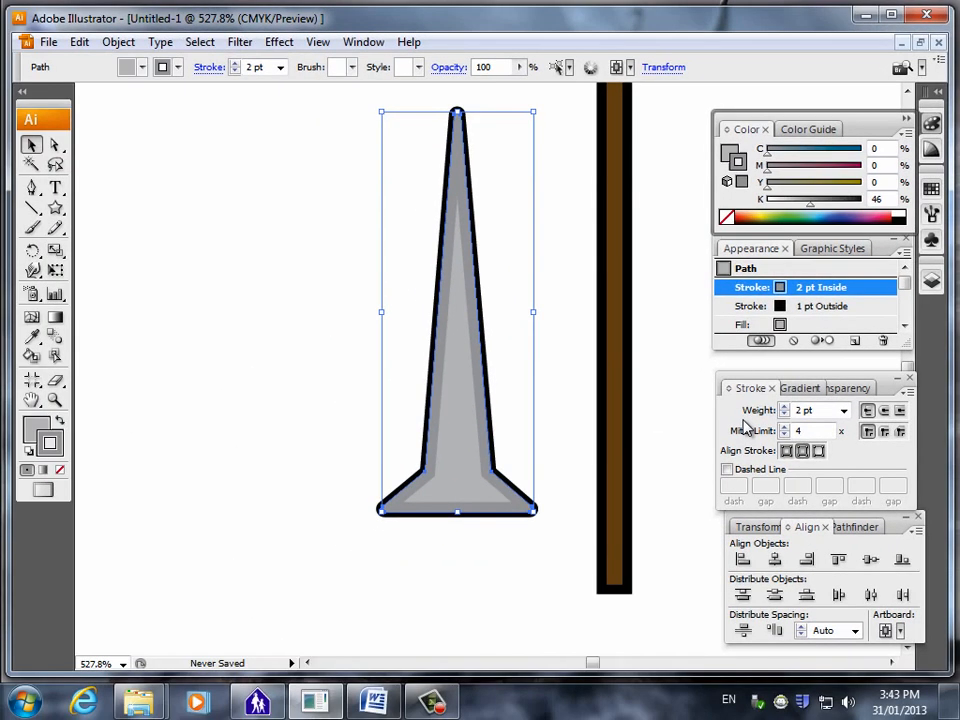
{"action": "left_click", "coordinate": [767, 456]}
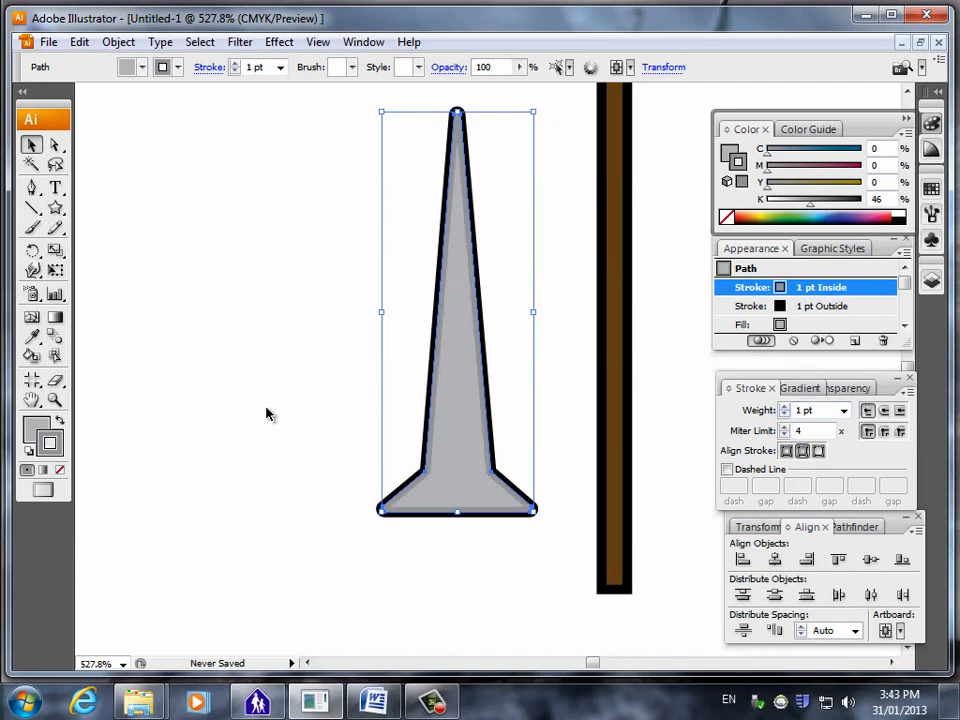
{"action": "left_click", "coordinate": [183, 544]}
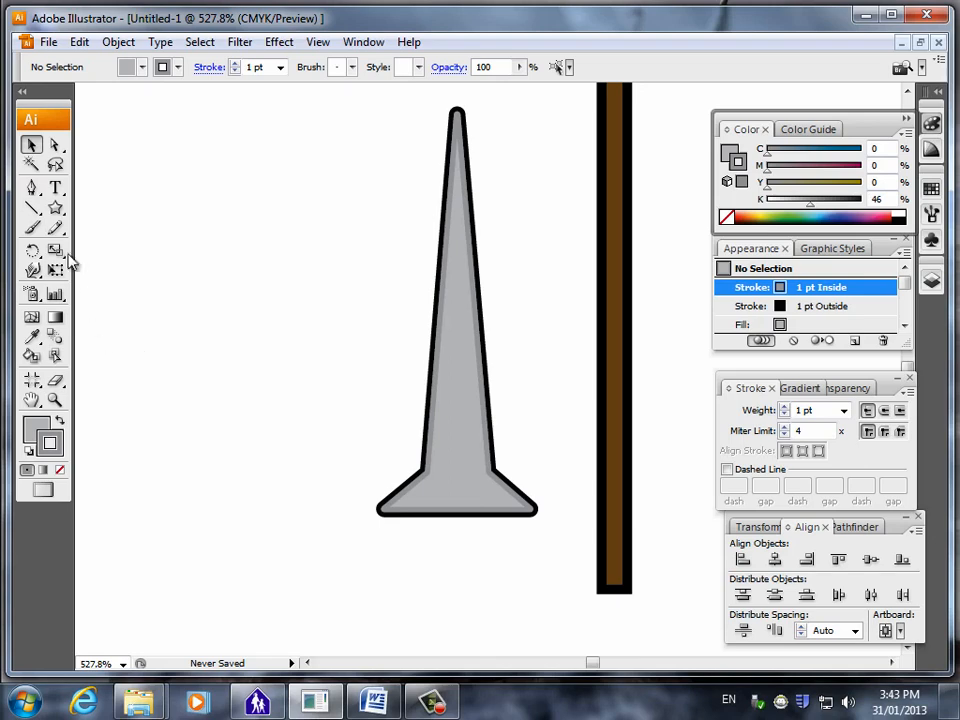
Draw a closed four-sided practice shape in the empty area beside the blade with the Pen tool and delete it.
{"action": "left_click", "coordinate": [31, 190]}
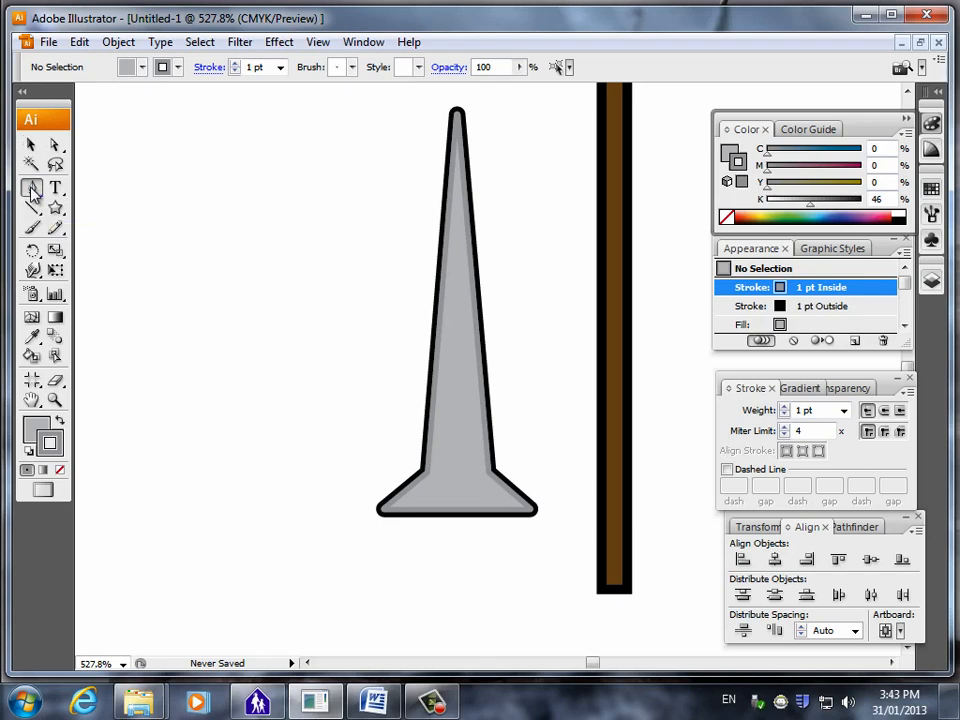
{"action": "left_click", "coordinate": [182, 243]}
{"action": "left_click", "coordinate": [185, 362]}
{"action": "left_click", "coordinate": [305, 340]}
{"action": "left_click", "coordinate": [240, 253]}
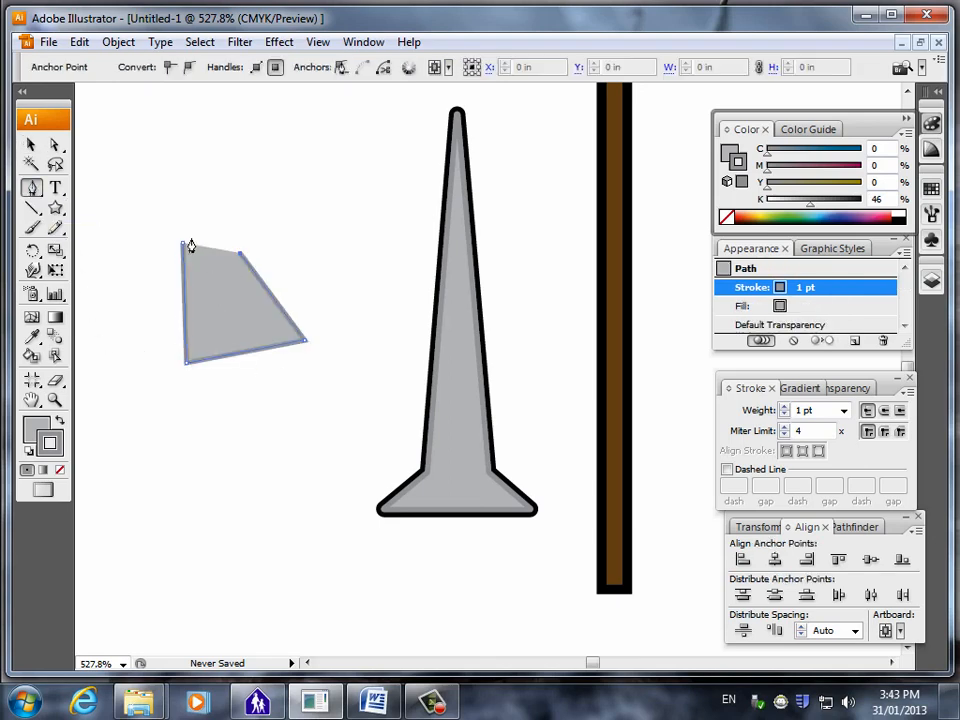
{"action": "left_click", "coordinate": [182, 244]}
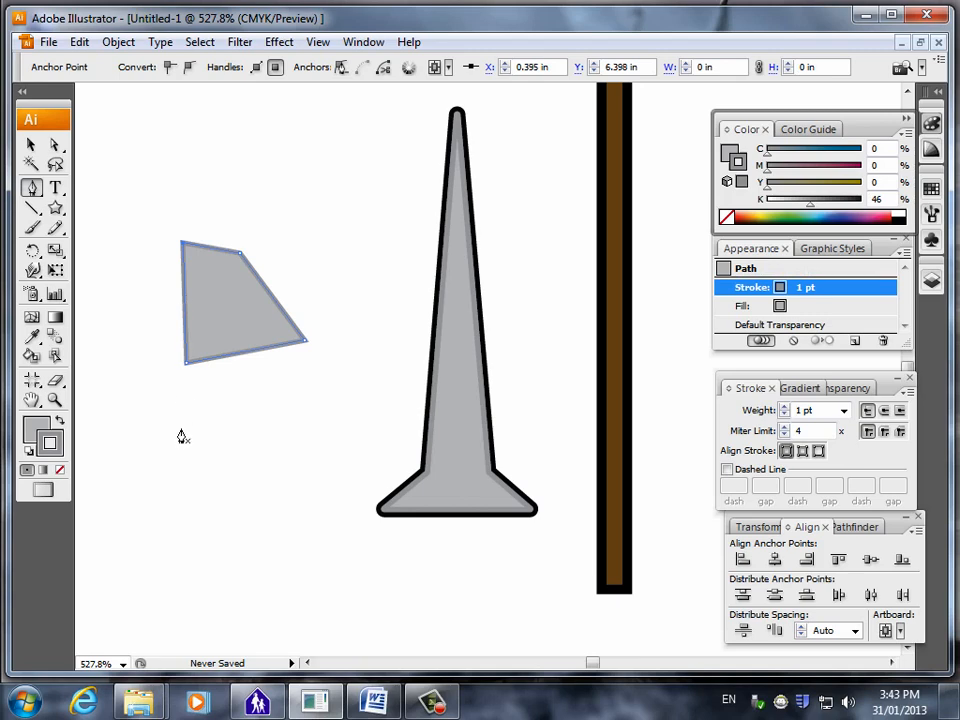
{"action": "key", "text": "Delete"}
{"action": "key", "text": "Delete"}
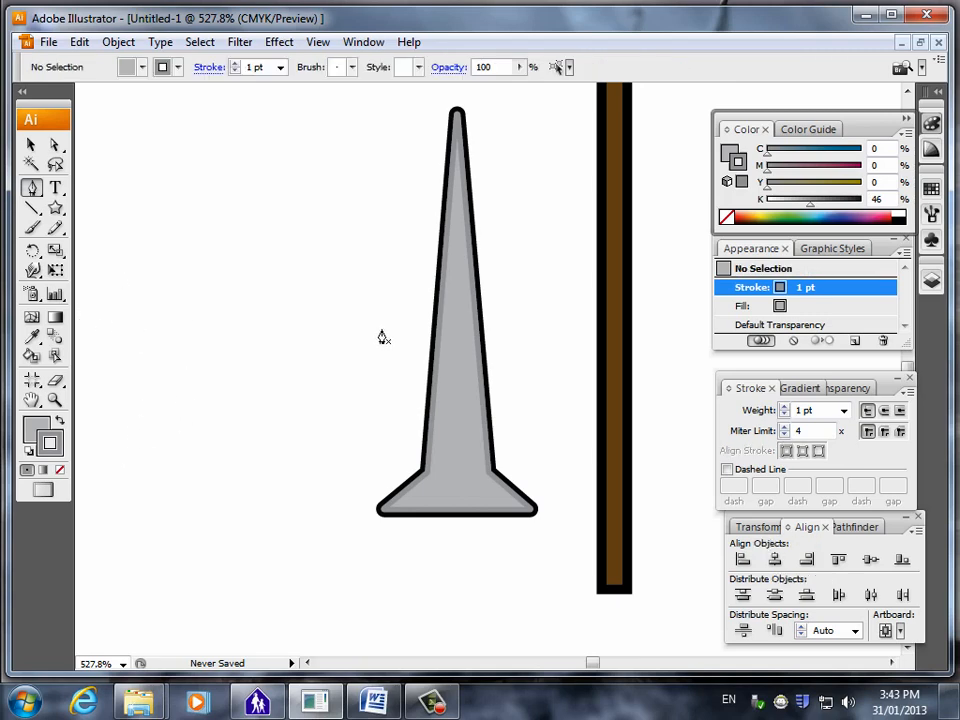
Draw a closed triangle with the Pen tool over the blade's right half, from its tip to the flare above the base.
{"action": "left_click", "coordinate": [456, 140]}
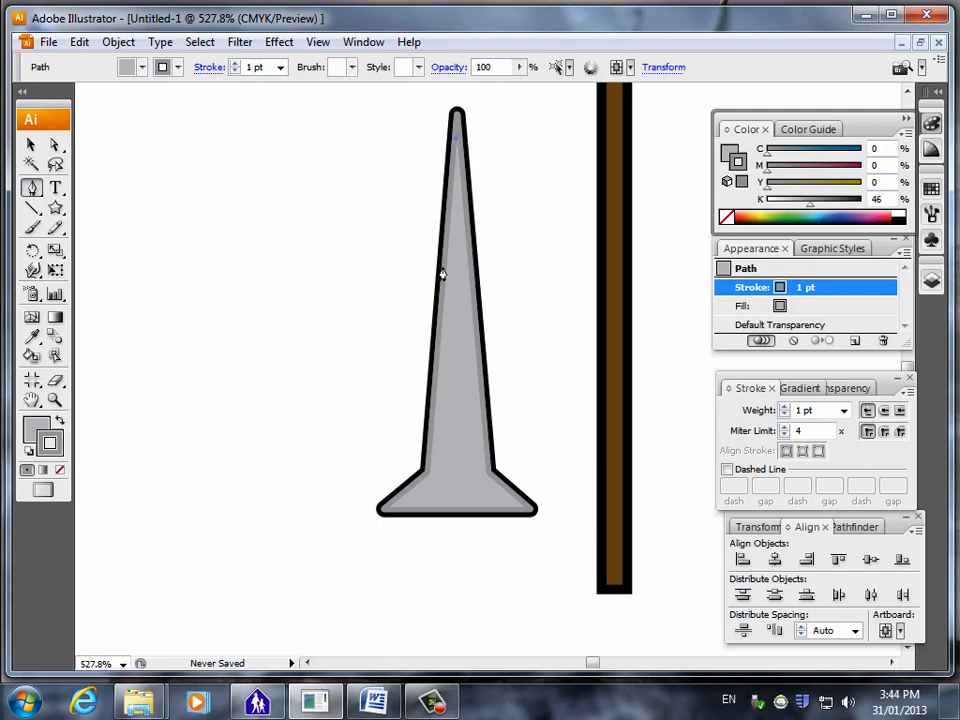
{"action": "left_click", "coordinate": [458, 479]}
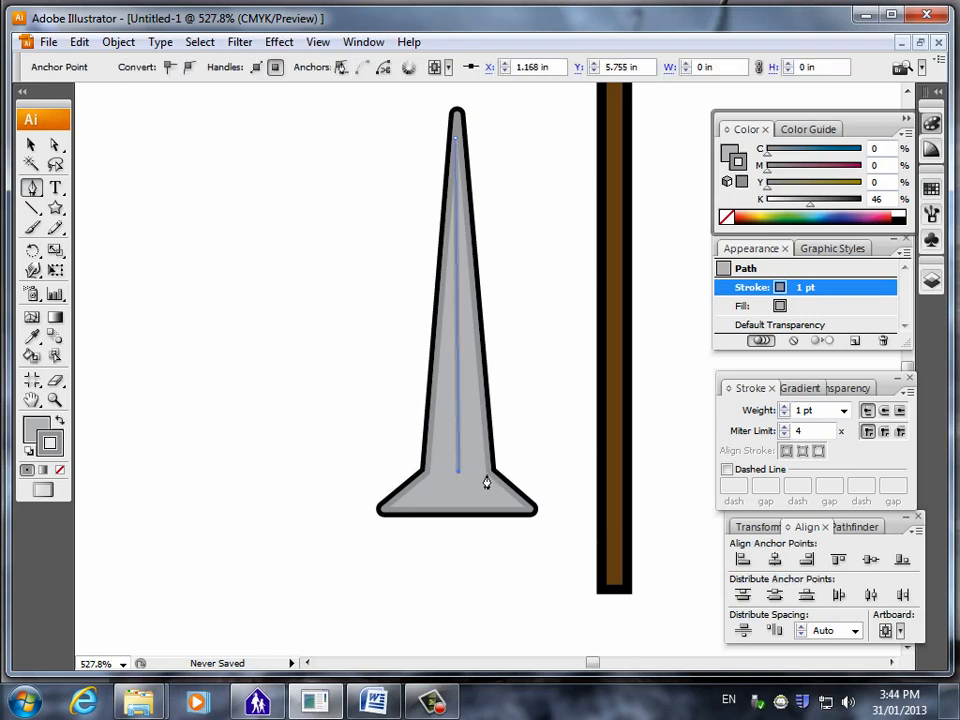
{"action": "left_click", "coordinate": [489, 474]}
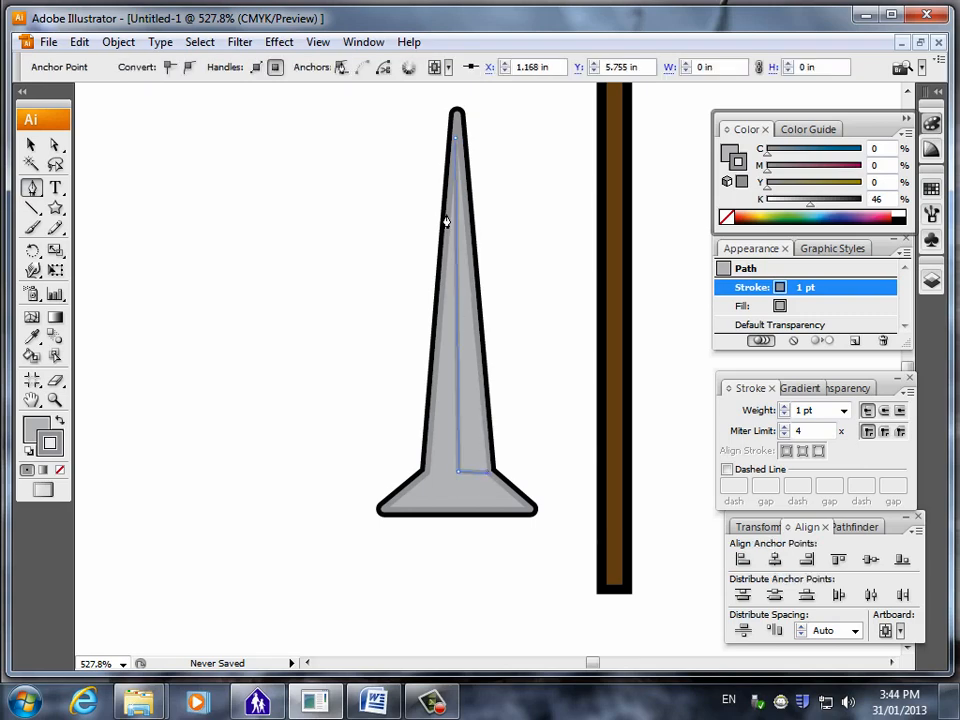
{"action": "left_click", "coordinate": [456, 145]}
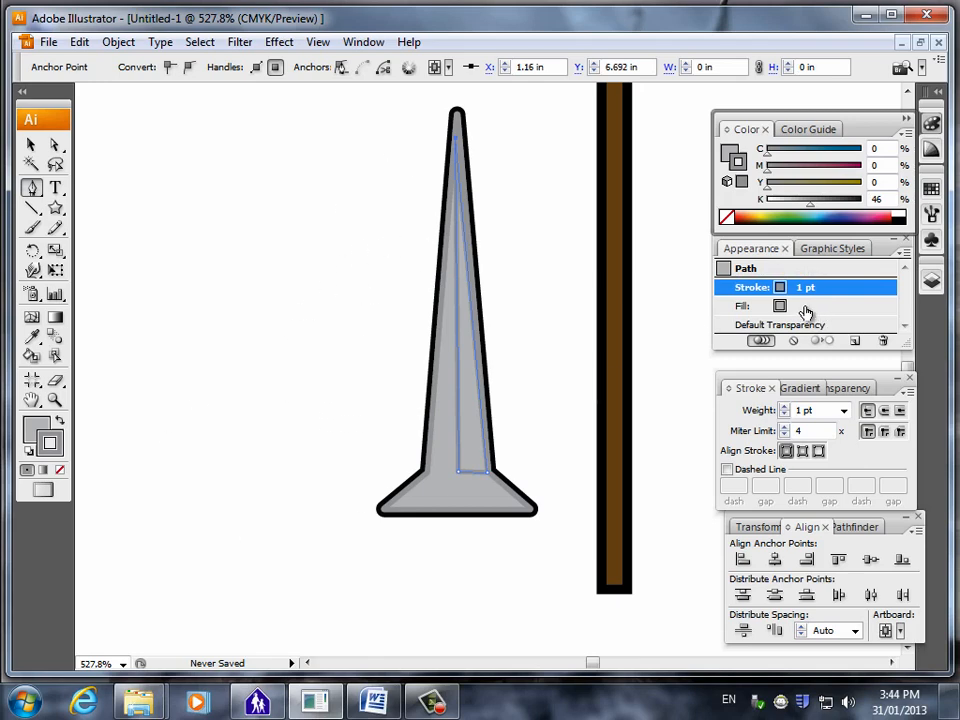
Fill the triangle on the blade with darker grey at K 46% and deselect it.
{"action": "left_click", "coordinate": [748, 307]}
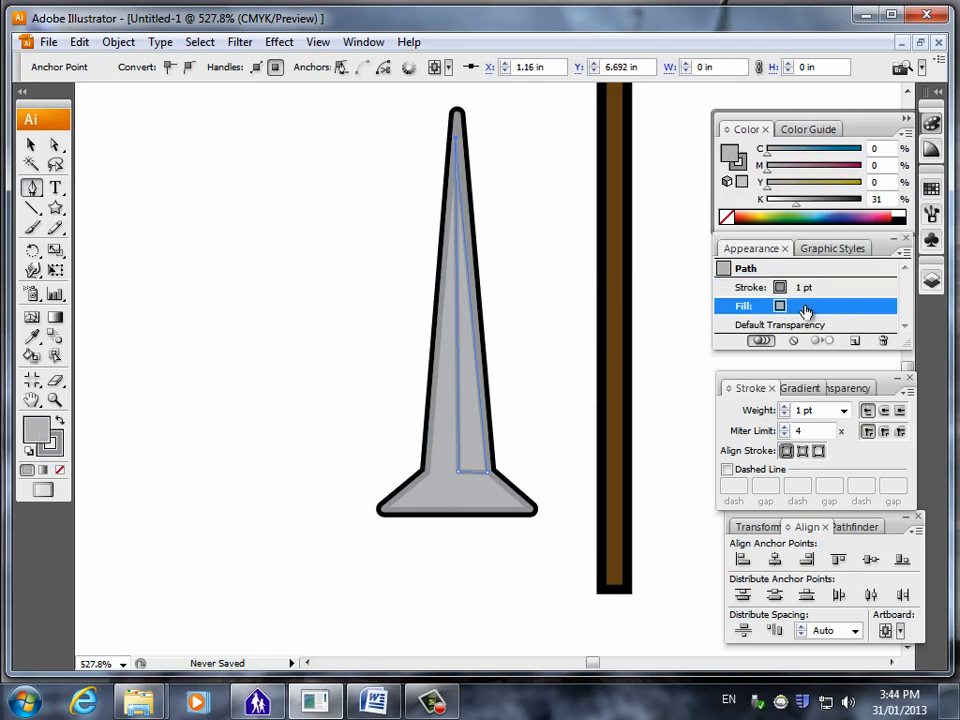
{"action": "double_click", "coordinate": [887, 199]}
{"action": "type", "text": "46"}
{"action": "key", "text": "Return"}
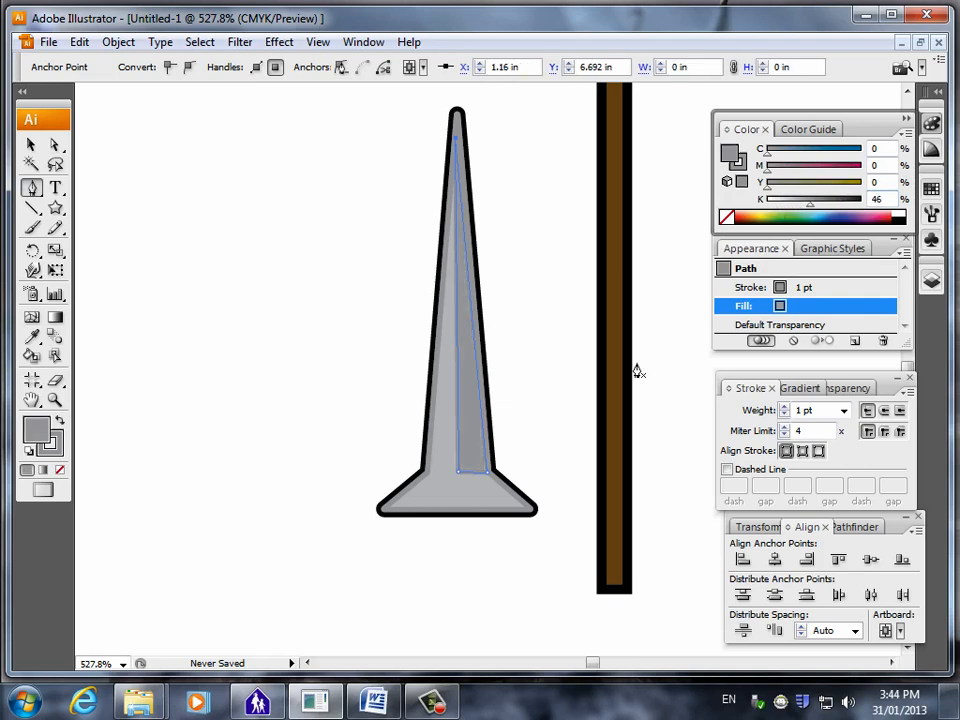
{"action": "left_click", "coordinate": [31, 145]}
{"action": "left_click", "coordinate": [340, 453]}
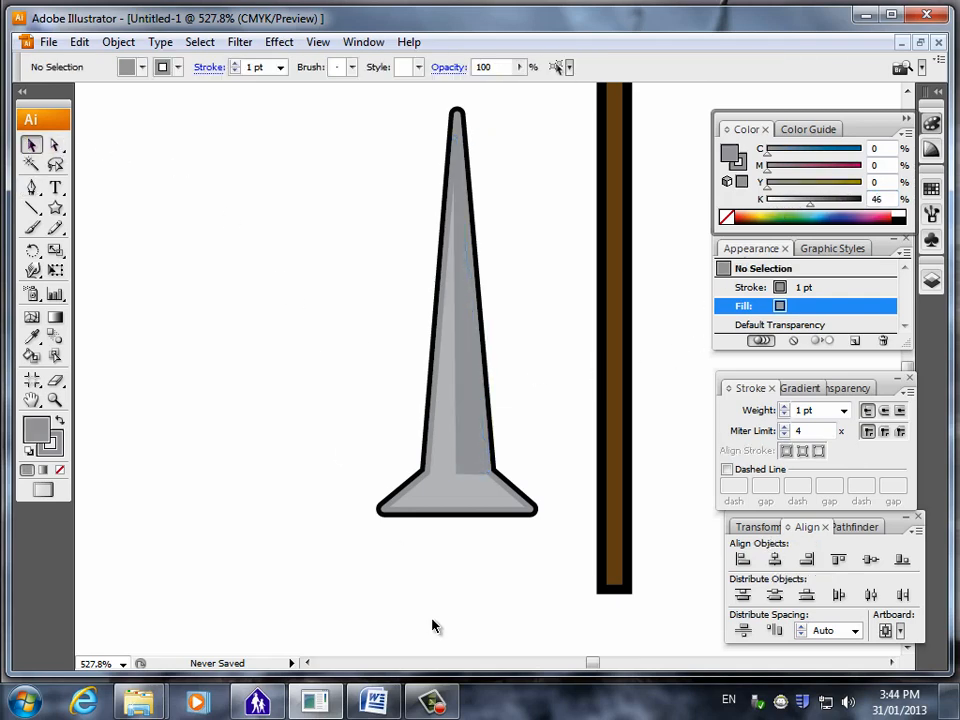
Resize and reposition the darker triangle so it runs from the blade's centre line to its right outline.
{"action": "left_click", "coordinate": [467, 432]}
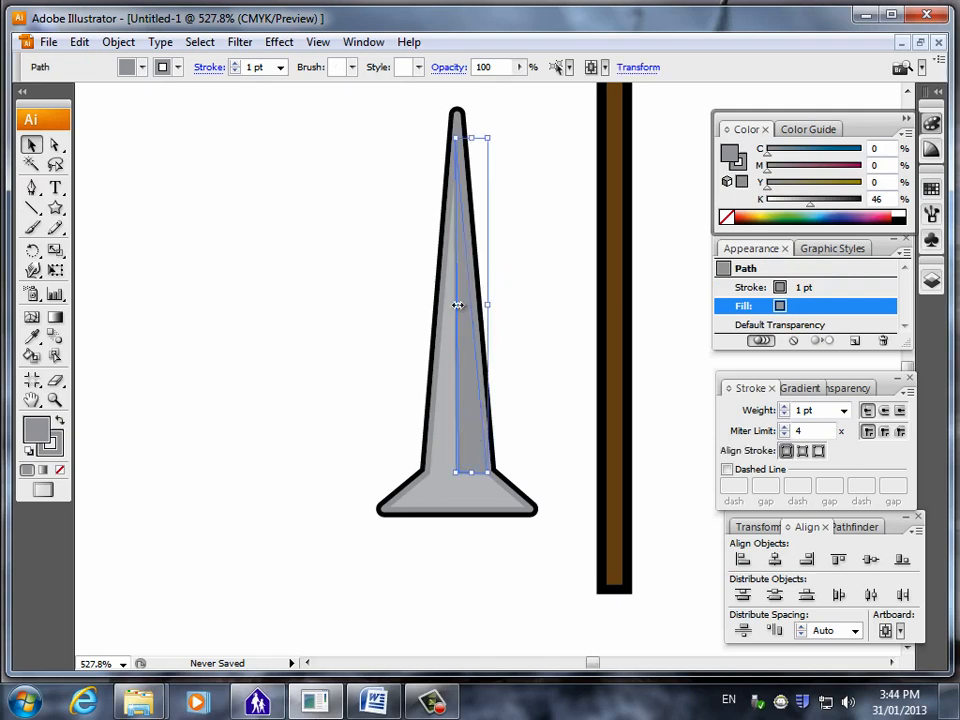
{"action": "left_click_drag", "start_coordinate": [457, 305], "coordinate": [461, 305]}
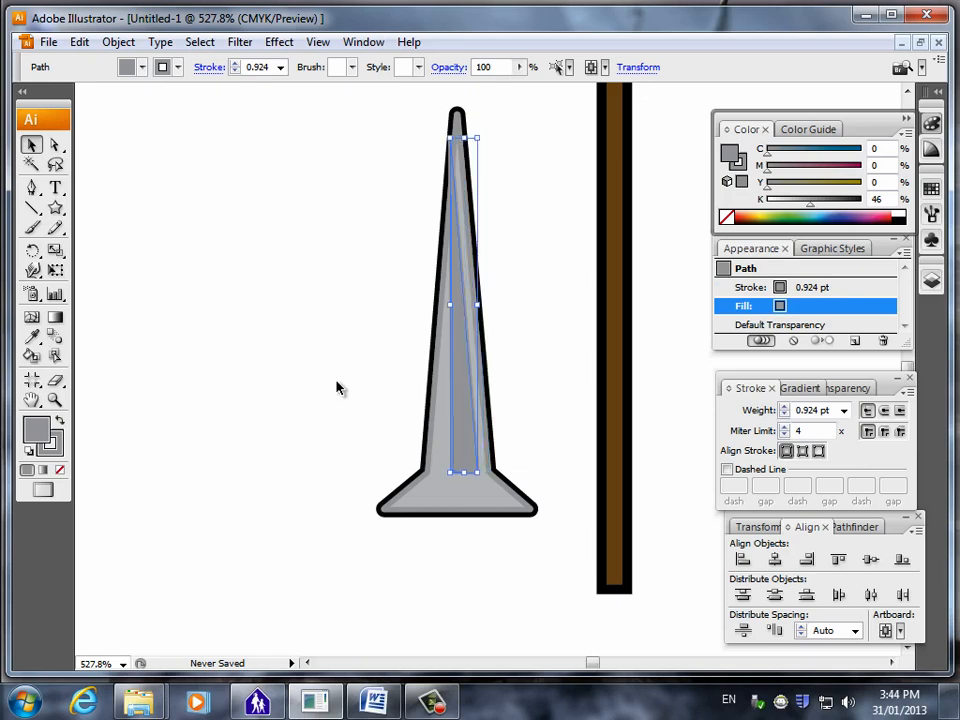
{"action": "left_click", "coordinate": [314, 410]}
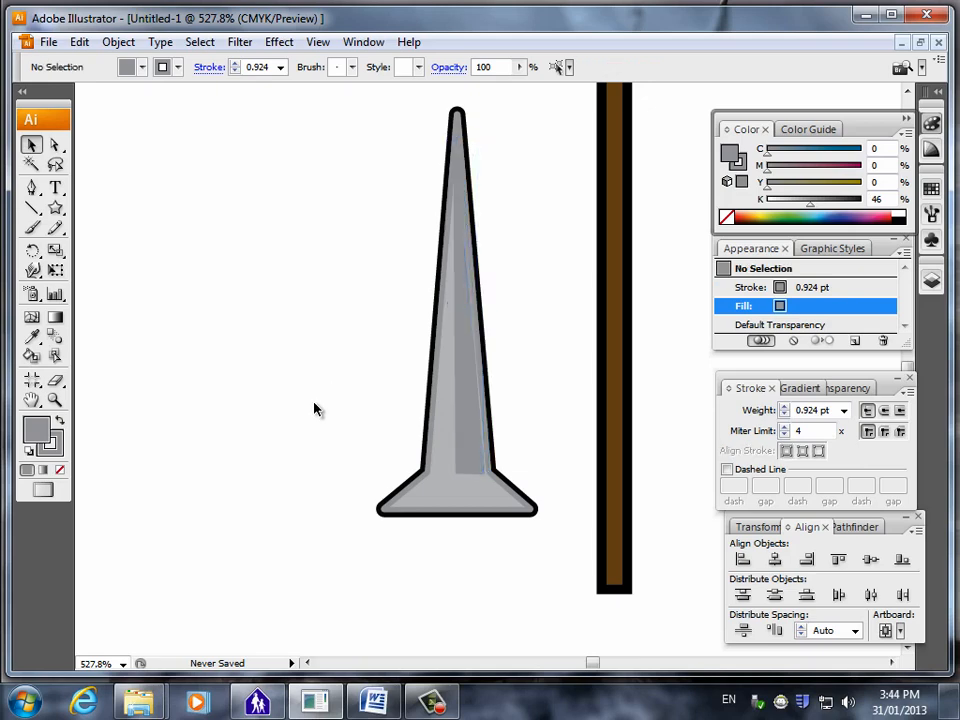
{"action": "left_click", "coordinate": [473, 402]}
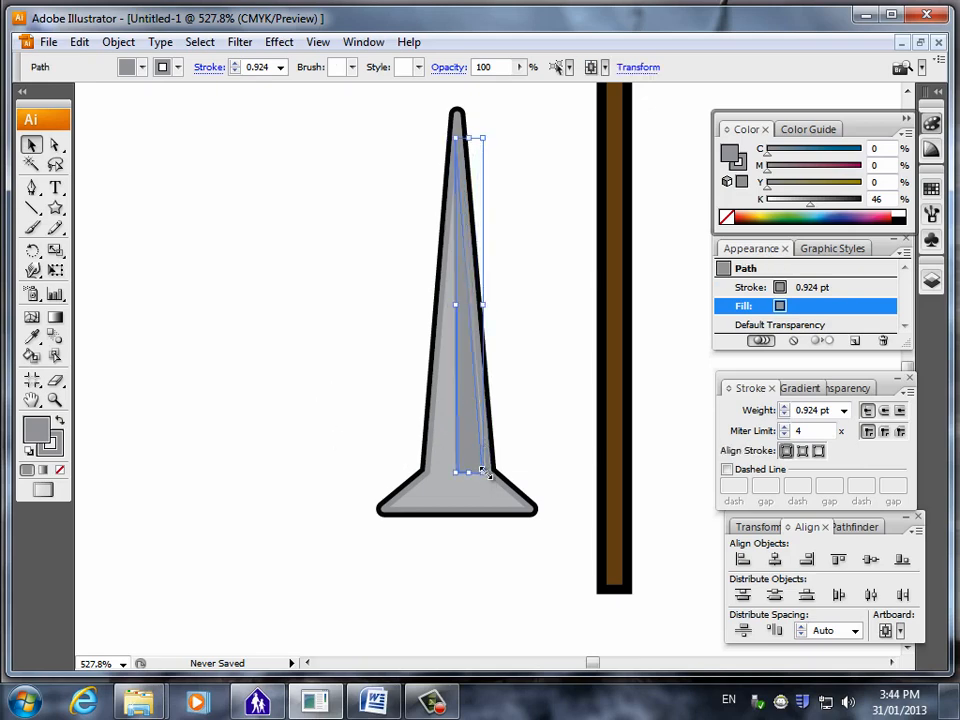
{"action": "left_click_drag", "start_coordinate": [485, 472], "coordinate": [492, 470]}
{"action": "left_click", "coordinate": [335, 579]}
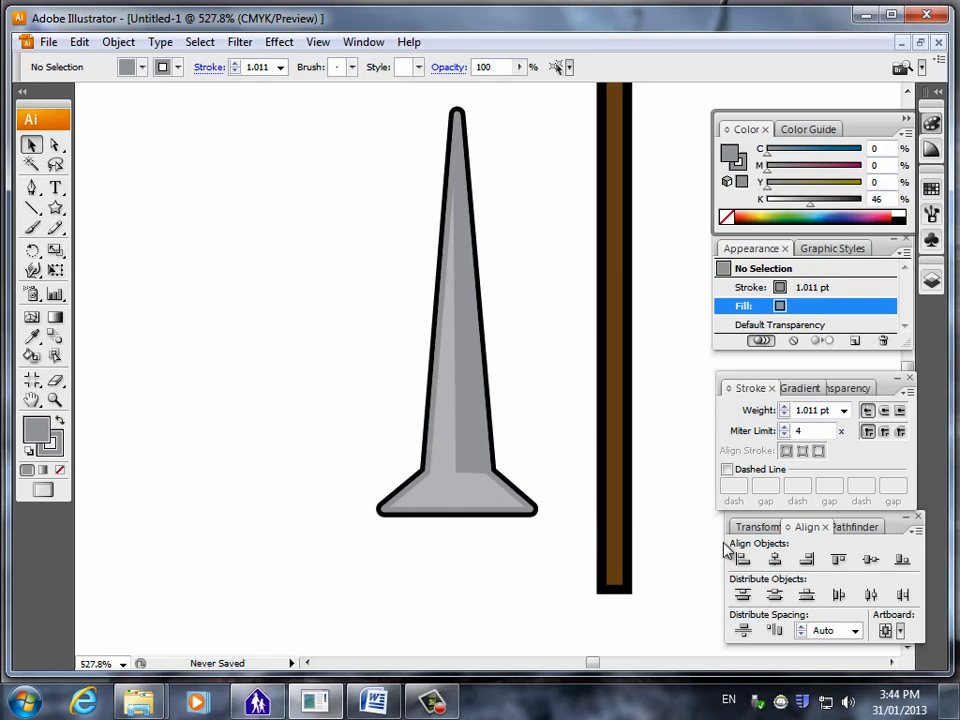
Copy the brown staff and paste a duplicate of it.
{"action": "left_click", "coordinate": [614, 556]}
{"action": "scroll", "coordinate": [594, 516], "scroll_direction": "up", "scroll_amount": 8}
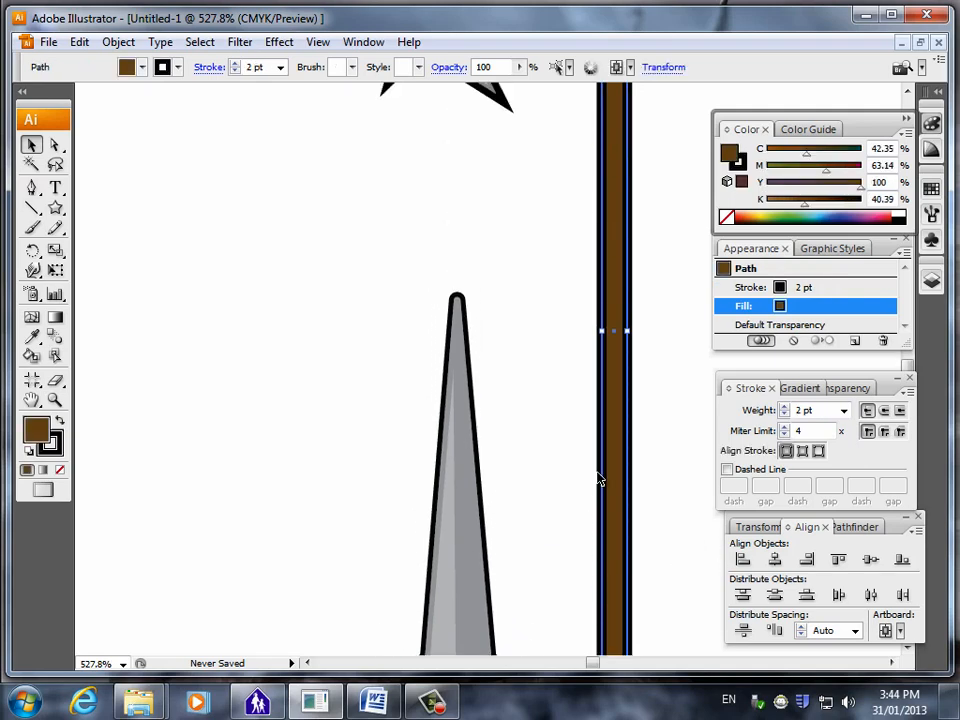
{"action": "scroll", "coordinate": [588, 460], "scroll_direction": "up", "scroll_amount": 5}
{"action": "scroll", "coordinate": [532, 436], "scroll_direction": "down", "scroll_amount": 2}
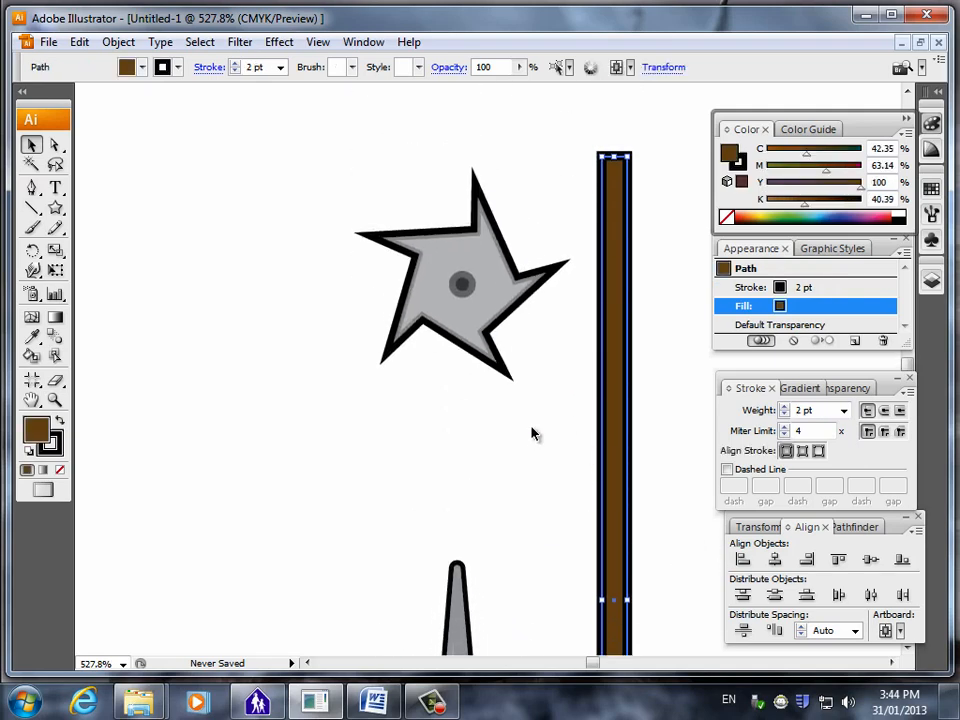
{"action": "left_click", "coordinate": [212, 444]}
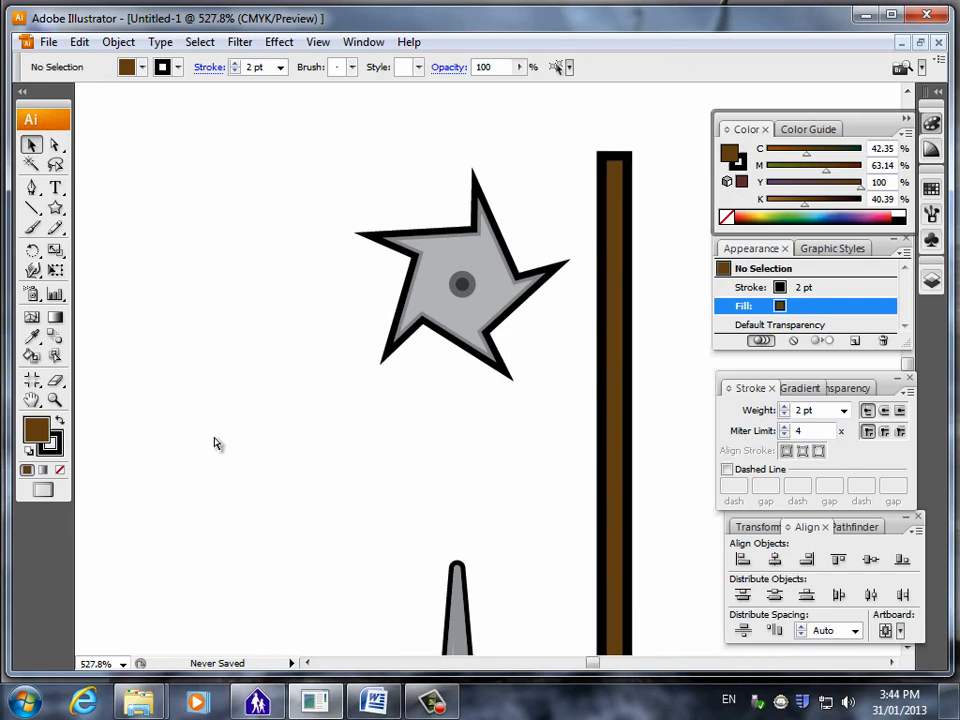
{"action": "key", "text": "ctrl+v"}
{"action": "scroll", "coordinate": [300, 424], "scroll_direction": "up", "scroll_amount": 13}
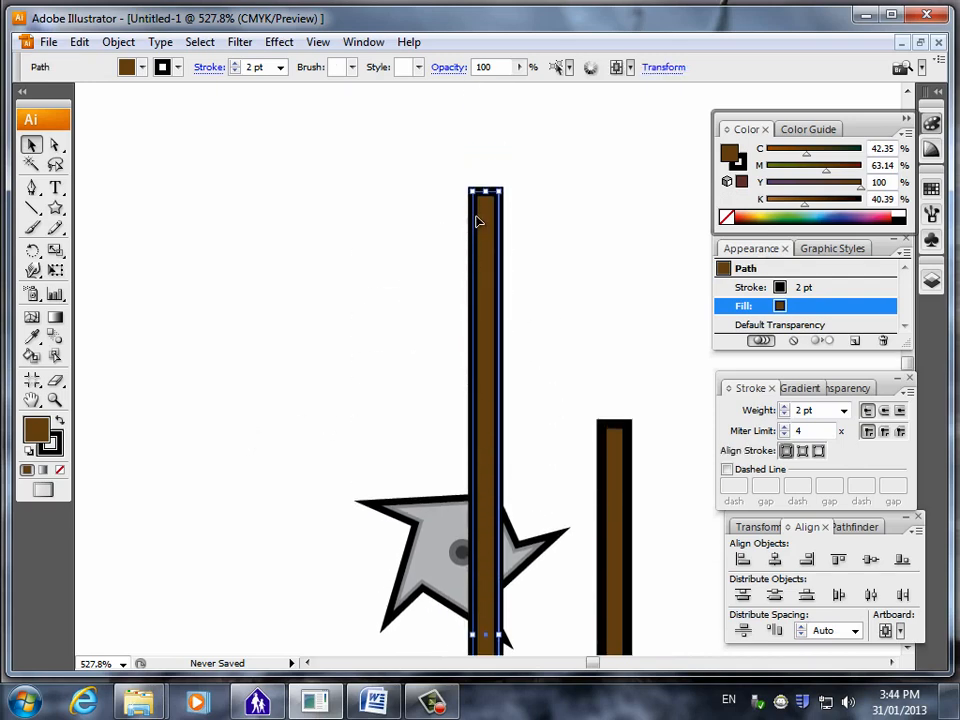
Shorten the pasted staff from its upper end into a small brown block, keeping its width.
{"action": "left_click_drag", "start_coordinate": [486, 193], "coordinate": [499, 637]}
{"action": "scroll", "coordinate": [531, 551], "scroll_direction": "down", "scroll_amount": 10}
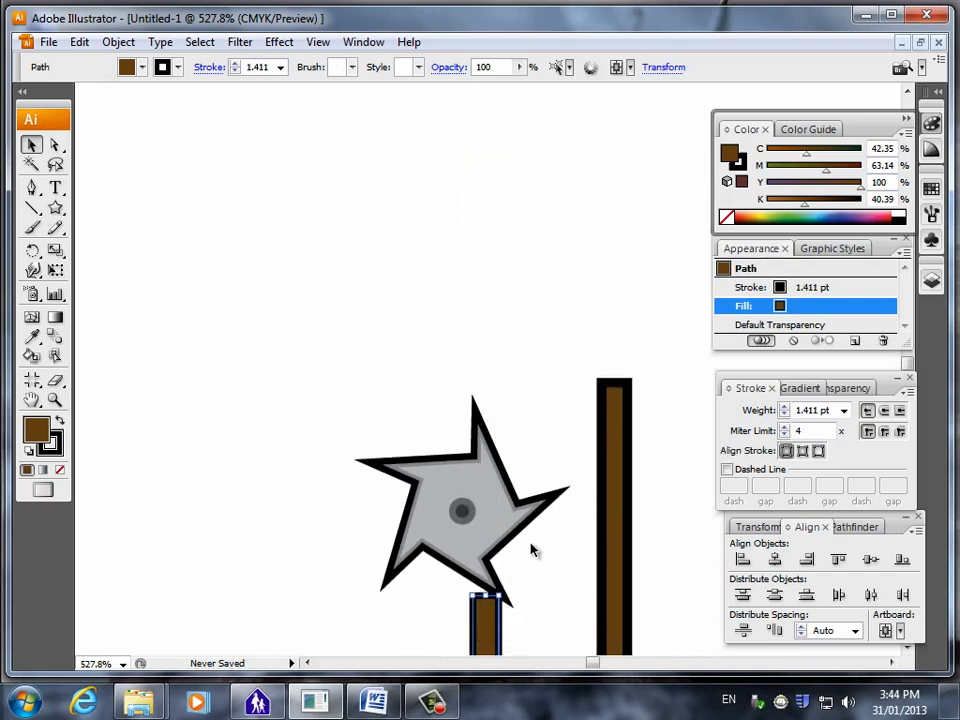
{"action": "scroll", "coordinate": [531, 510], "scroll_direction": "down", "scroll_amount": 8}
{"action": "mouse_move", "coordinate": [483, 266]}
{"action": "left_mouse_down"}
{"action": "mouse_move", "coordinate": [499, 360]}
{"action": "mouse_move", "coordinate": [508, 641]}
{"action": "left_mouse_up"}
{"action": "scroll", "coordinate": [527, 542], "scroll_direction": "down", "scroll_amount": 11}
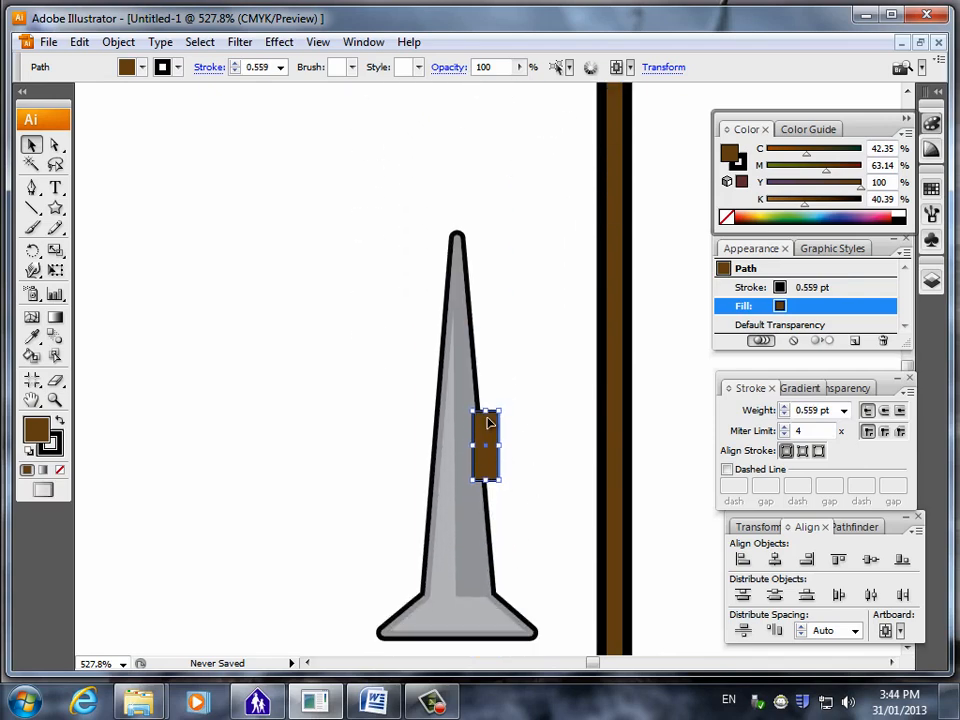
{"action": "left_click_drag", "start_coordinate": [487, 412], "coordinate": [492, 464]}
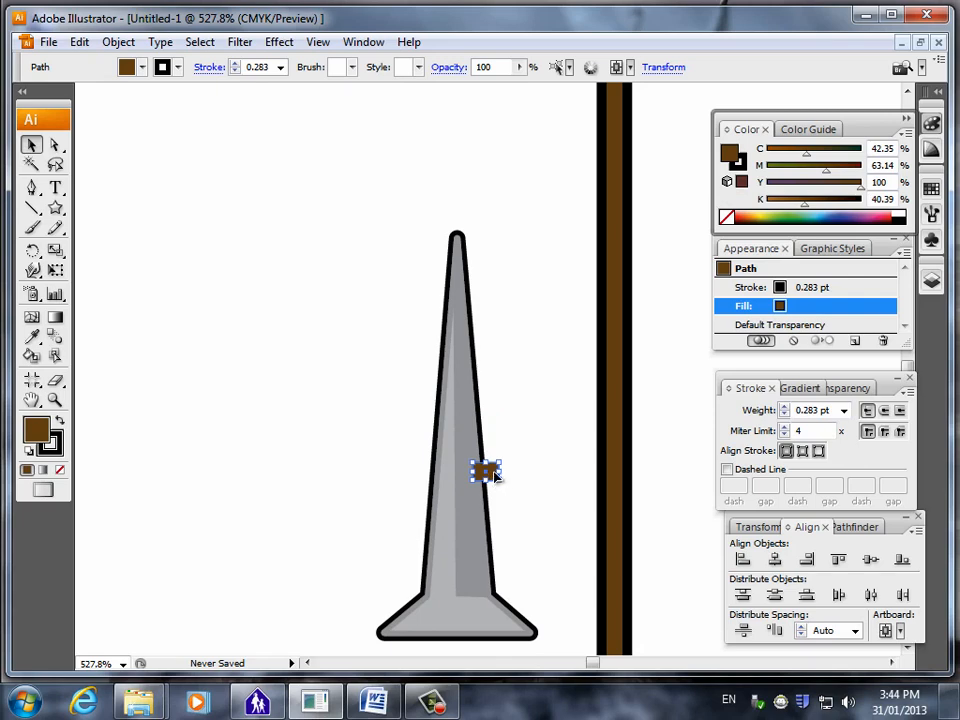
Move the small brown block under the middle of the blade's base as the start of a handle, and select it.
{"action": "left_click_drag", "start_coordinate": [462, 583], "coordinate": [304, 569]}
{"action": "left_click", "coordinate": [347, 611]}
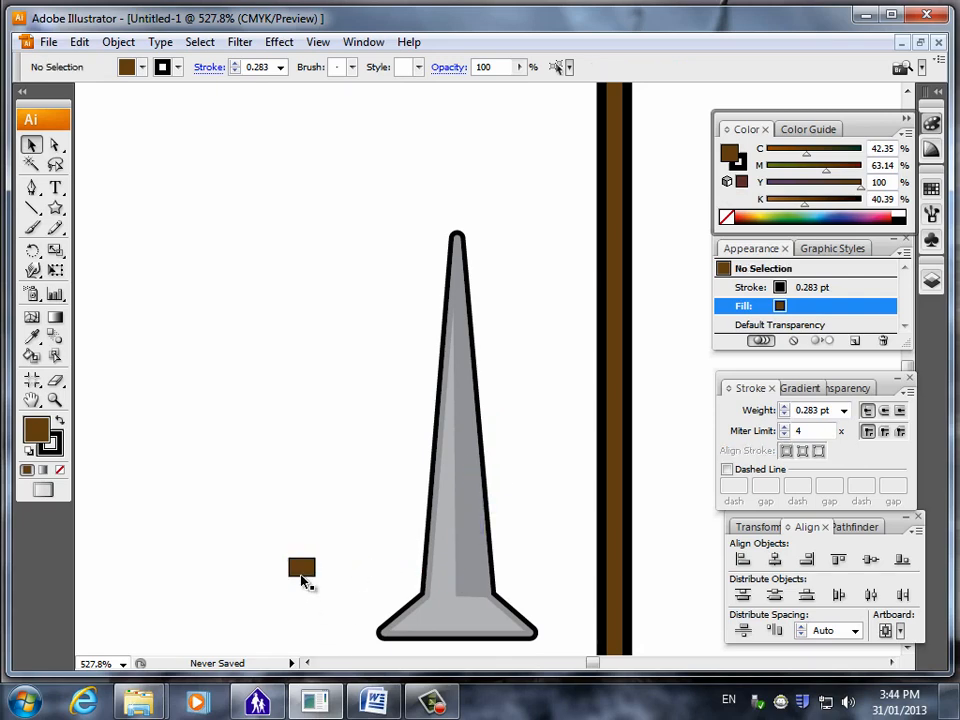
{"action": "left_click", "coordinate": [304, 572]}
{"action": "scroll", "coordinate": [336, 561], "scroll_direction": "down", "scroll_amount": 10}
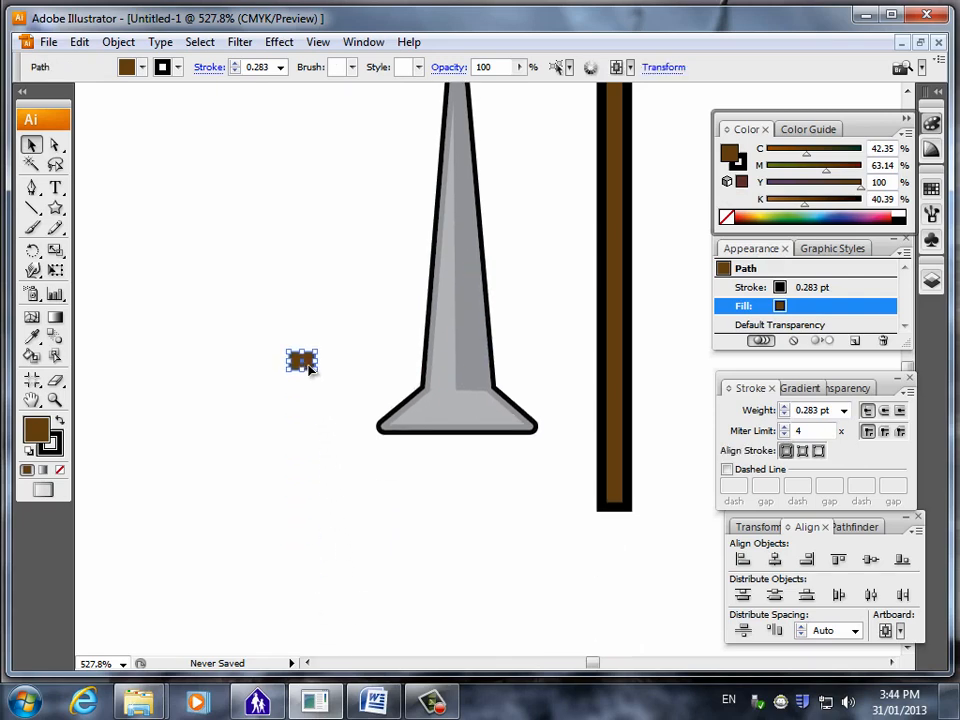
{"action": "left_click_drag", "start_coordinate": [309, 369], "coordinate": [460, 451]}
{"action": "left_click", "coordinate": [440, 546]}
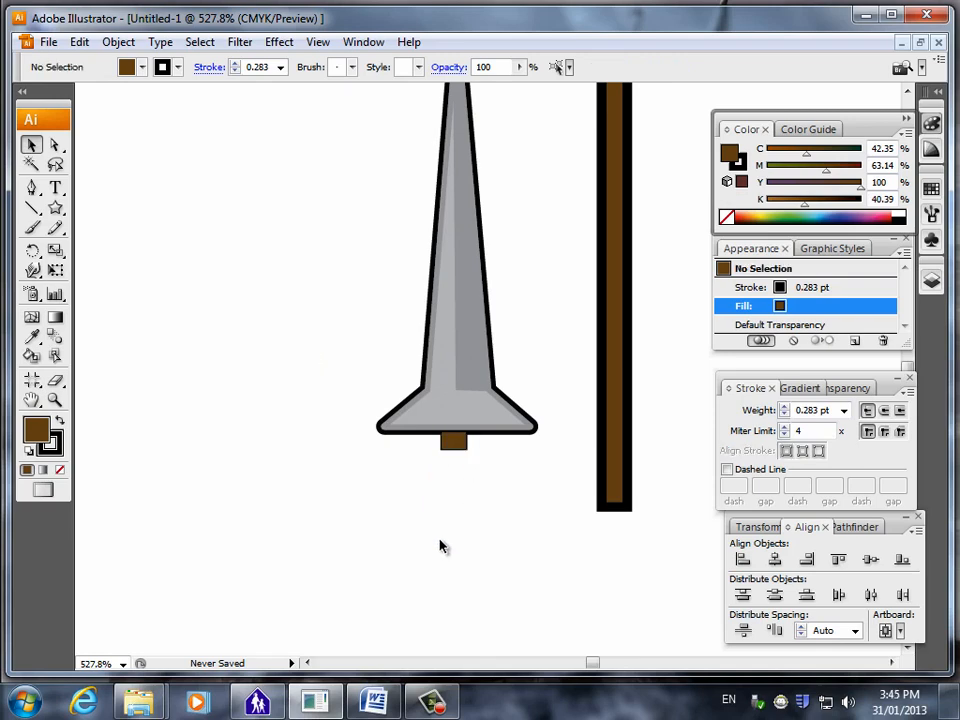
{"action": "left_click", "coordinate": [455, 445]}
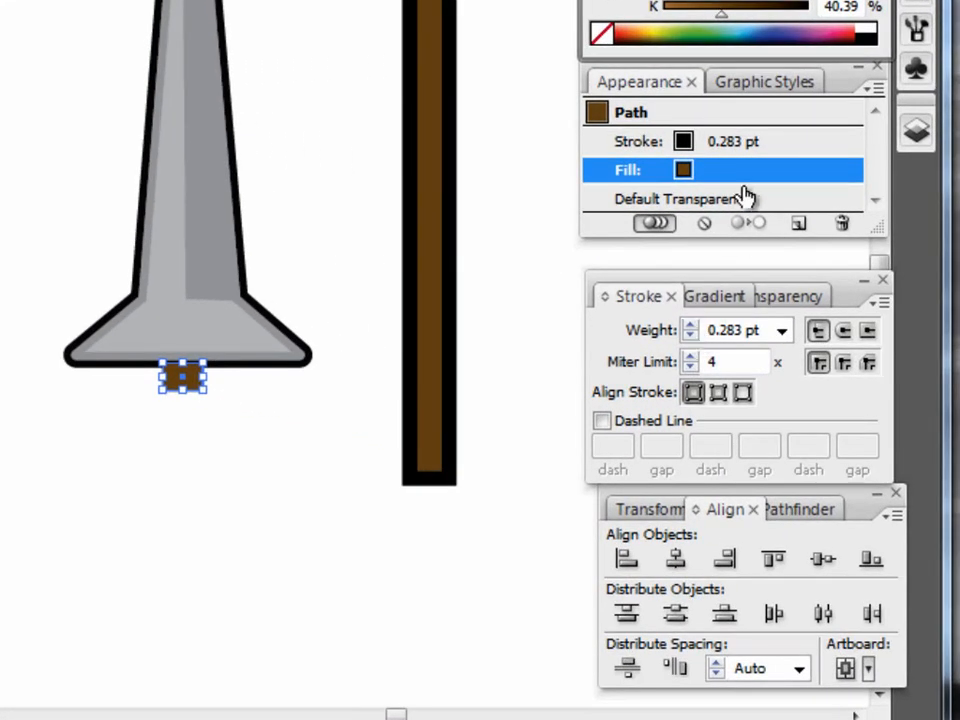
Set the small brown handle block's stroke weight to 1 pt.
{"action": "left_click", "coordinate": [752, 148]}
{"action": "left_click", "coordinate": [690, 329]}
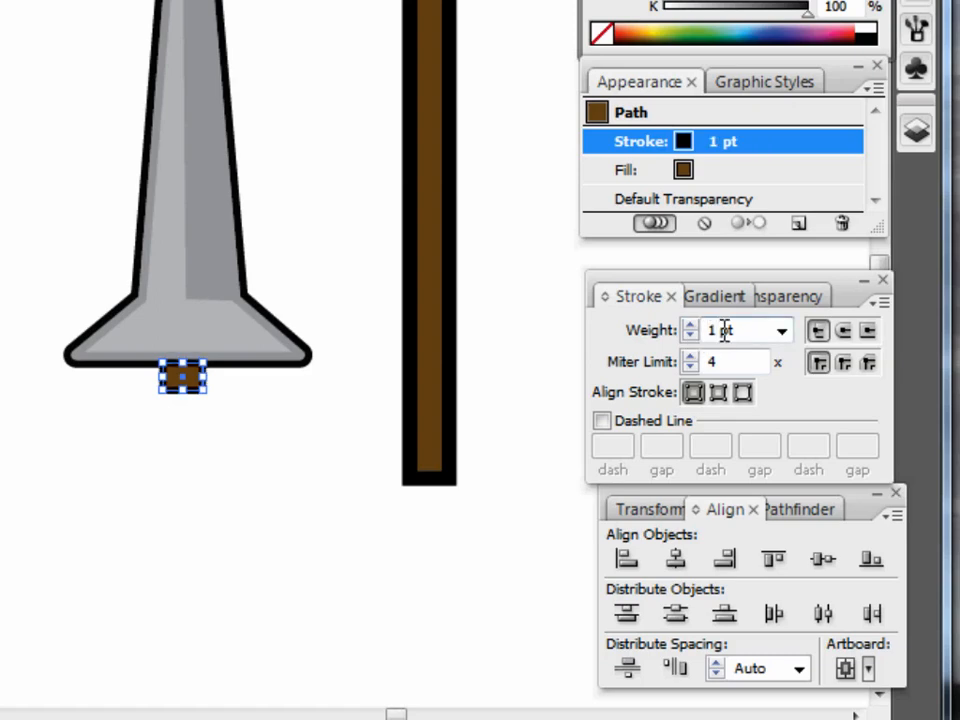
{"action": "left_click", "coordinate": [131, 546]}
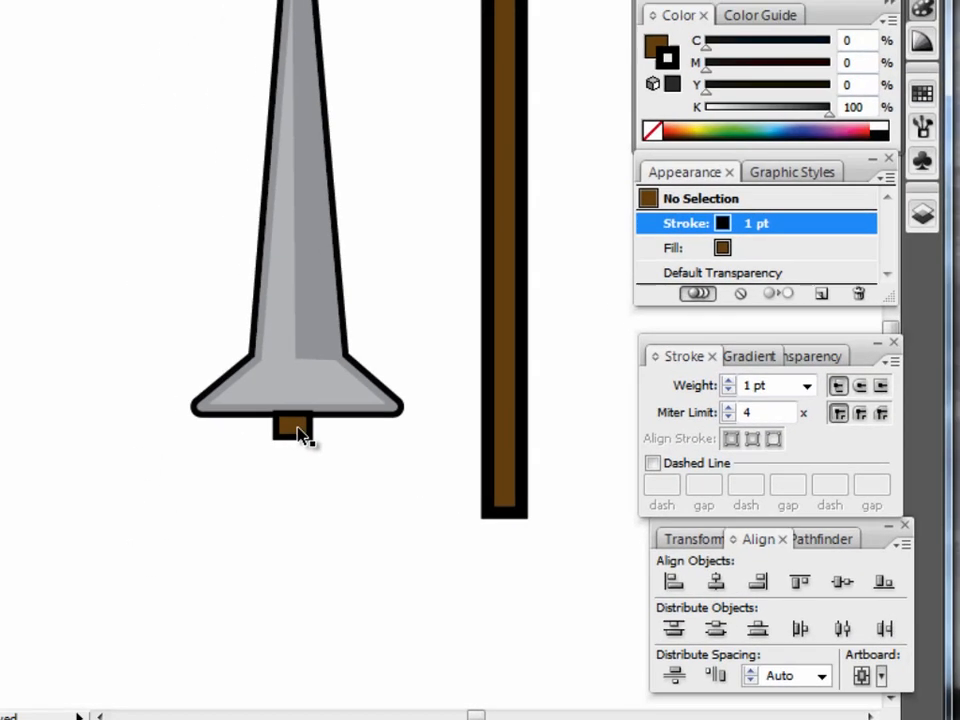
Send the brown handle block to the back, behind the blade's base.
{"action": "left_click", "coordinate": [210, 390]}
{"action": "right_click", "coordinate": [212, 390]}
{"action": "mouse_move", "coordinate": [400, 388]}
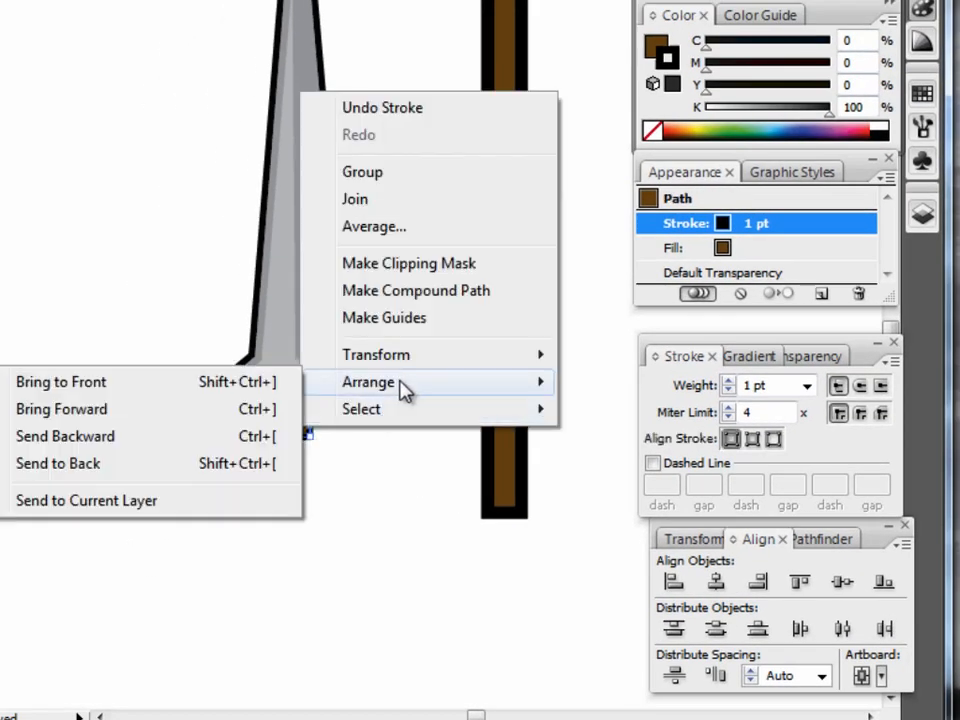
{"action": "left_click", "coordinate": [118, 466]}
{"action": "left_click", "coordinate": [297, 453]}
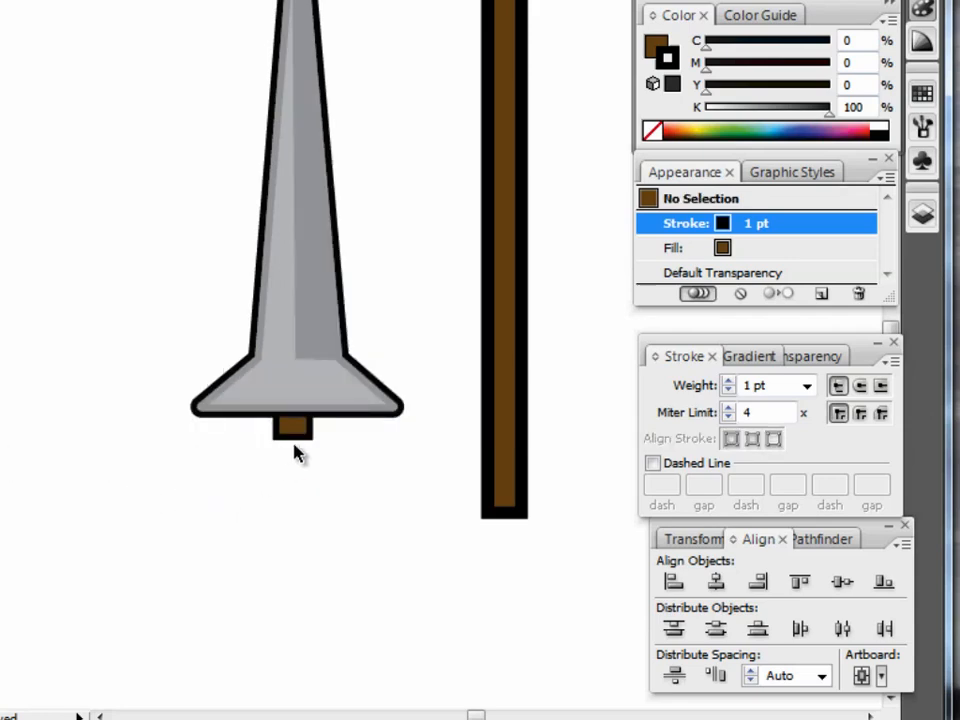
{"action": "left_click", "coordinate": [302, 434]}
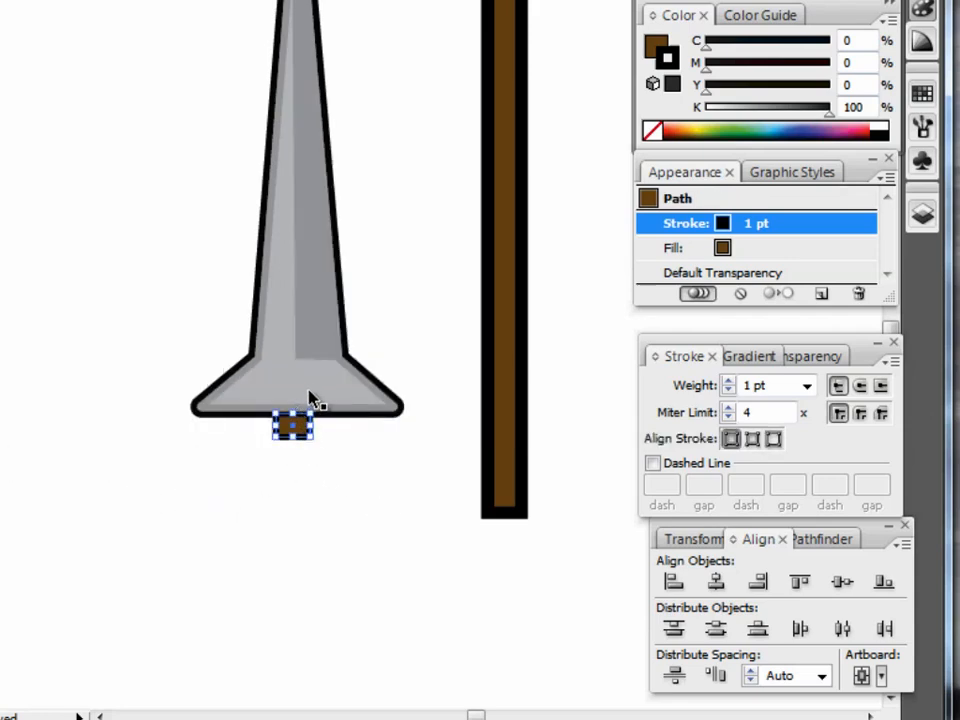
{"action": "left_click", "coordinate": [231, 321]}
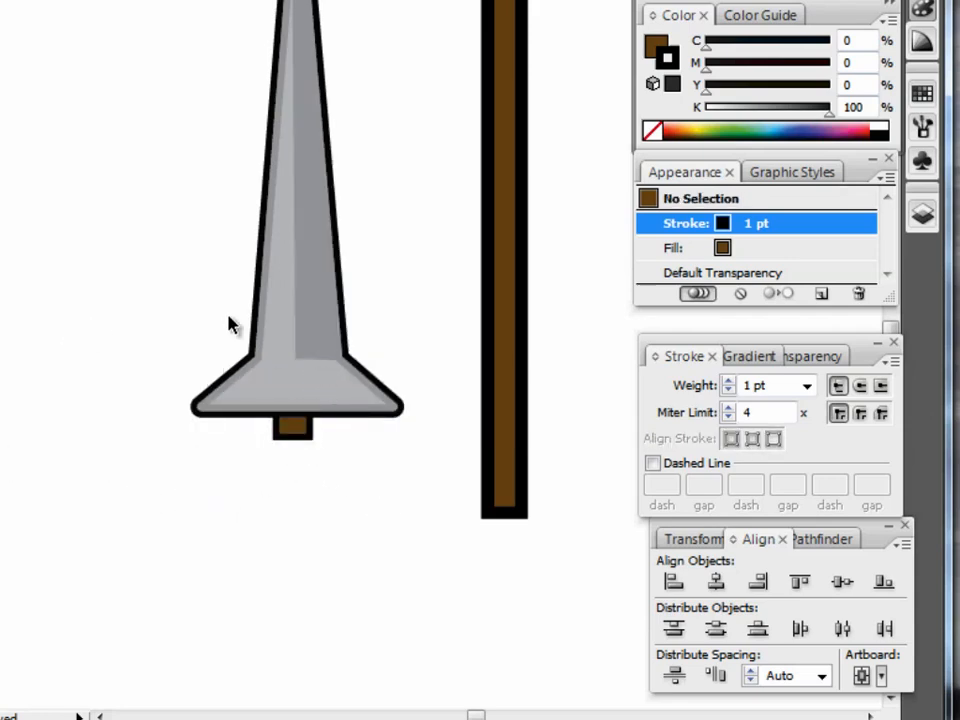
Group the blade's outline with its darker shading shape.
{"action": "left_click", "coordinate": [317, 321]}
{"action": "left_click", "coordinate": [274, 363], "text": "shift"}
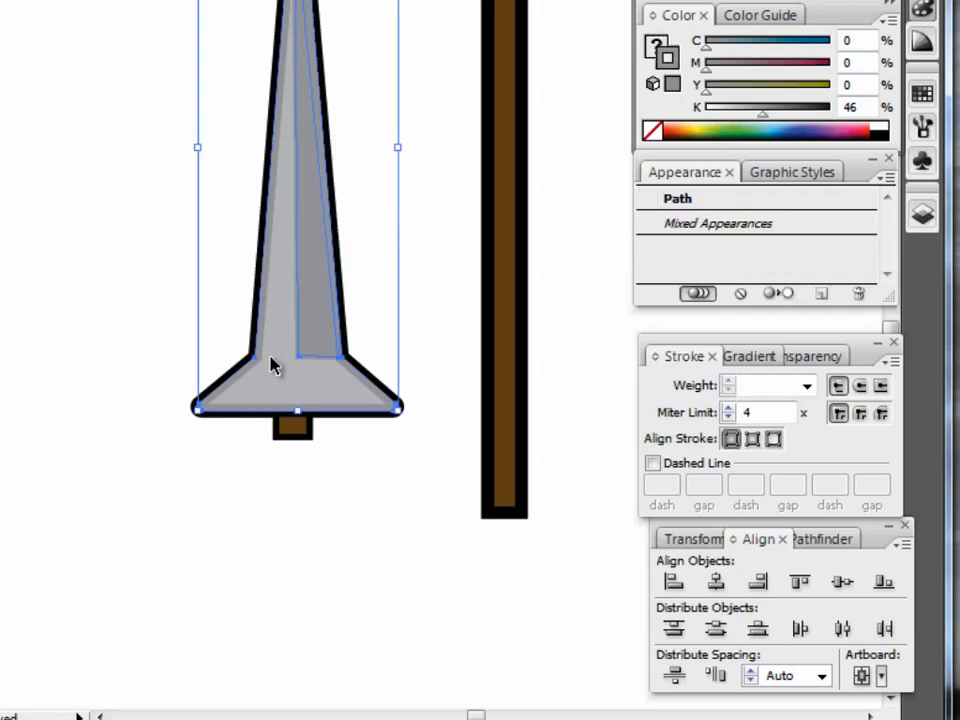
{"action": "right_click", "coordinate": [264, 374]}
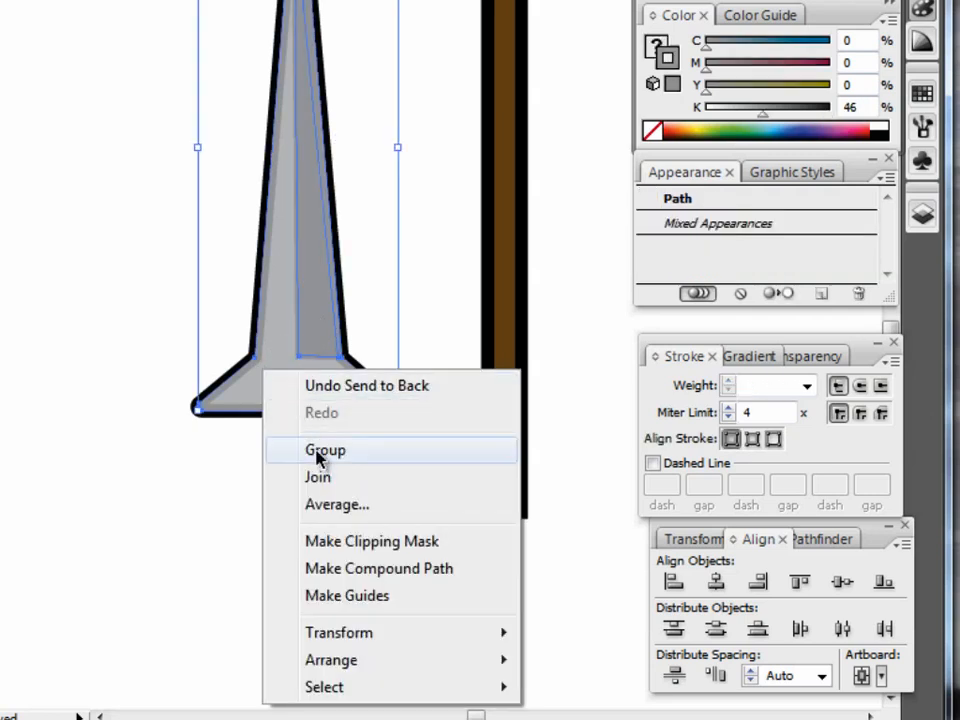
{"action": "left_click", "coordinate": [317, 452]}
{"action": "left_click", "coordinate": [64, 414]}
Align the blade group and the brown handle block on their horizontal centres.
{"action": "left_click", "coordinate": [266, 368]}
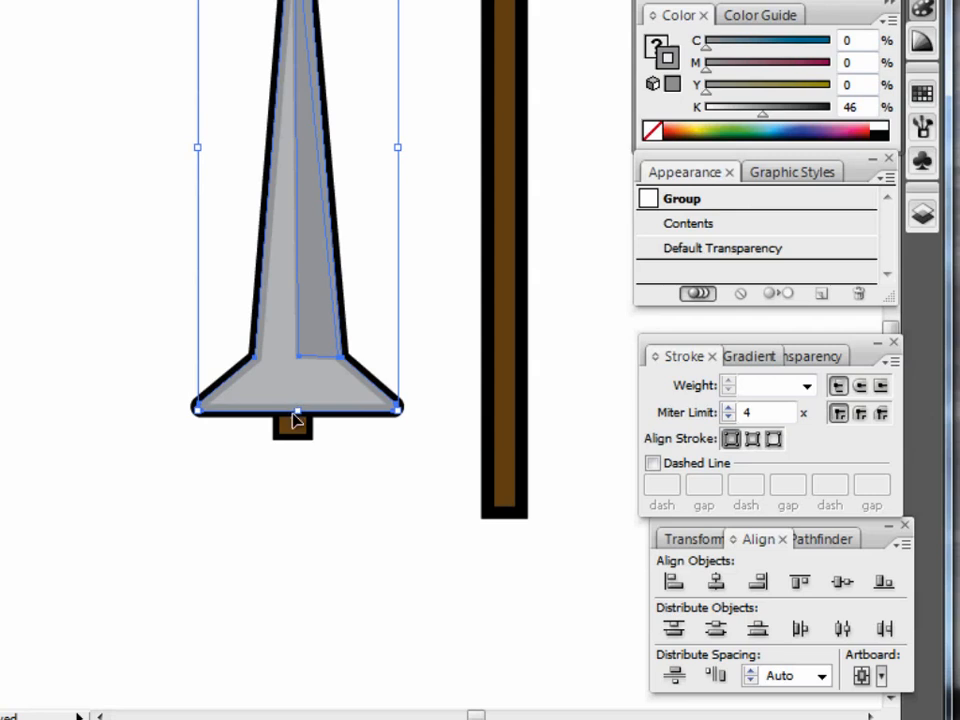
{"action": "left_click", "coordinate": [298, 428], "text": "shift"}
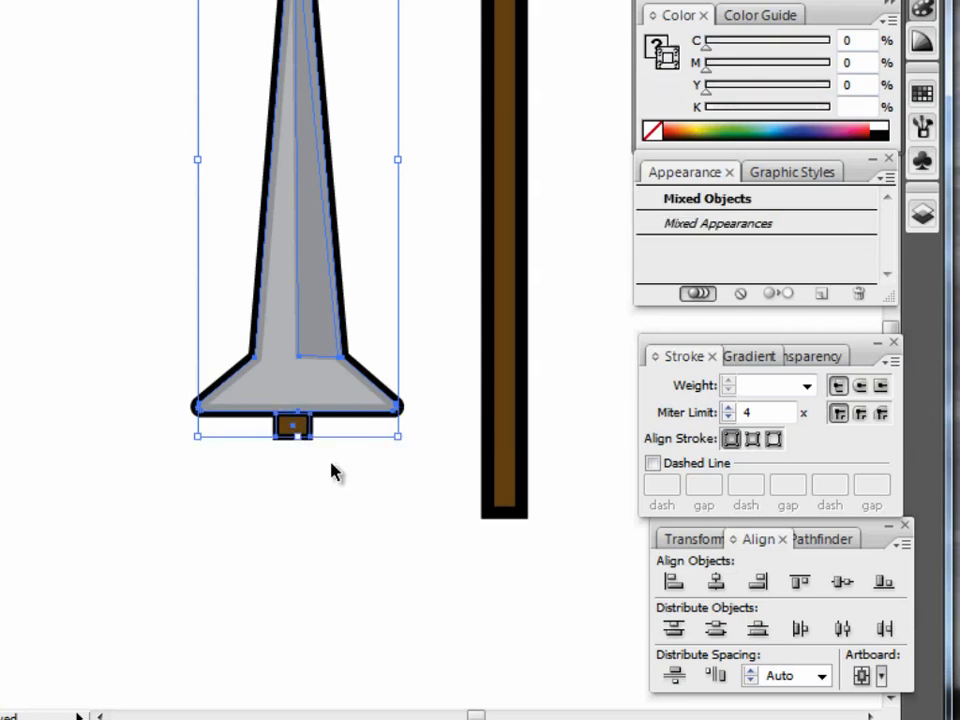
{"action": "left_click", "coordinate": [713, 586]}
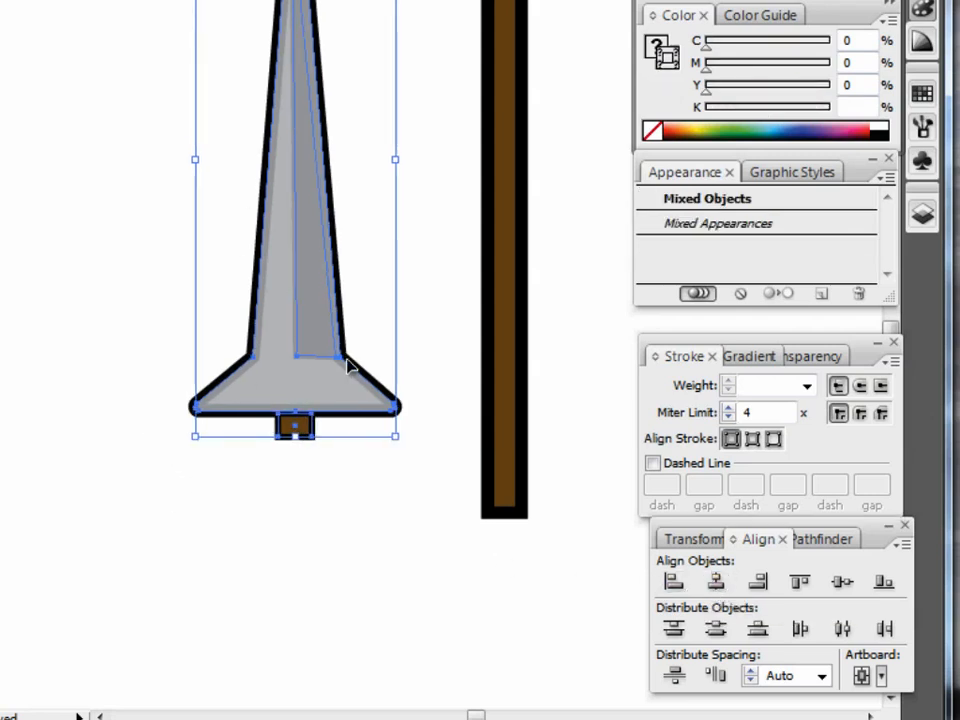
{"action": "left_click", "coordinate": [317, 499]}
Nudge the brown handle block slightly up so less of it sticks out below the blade's base.
{"action": "left_click", "coordinate": [312, 437]}
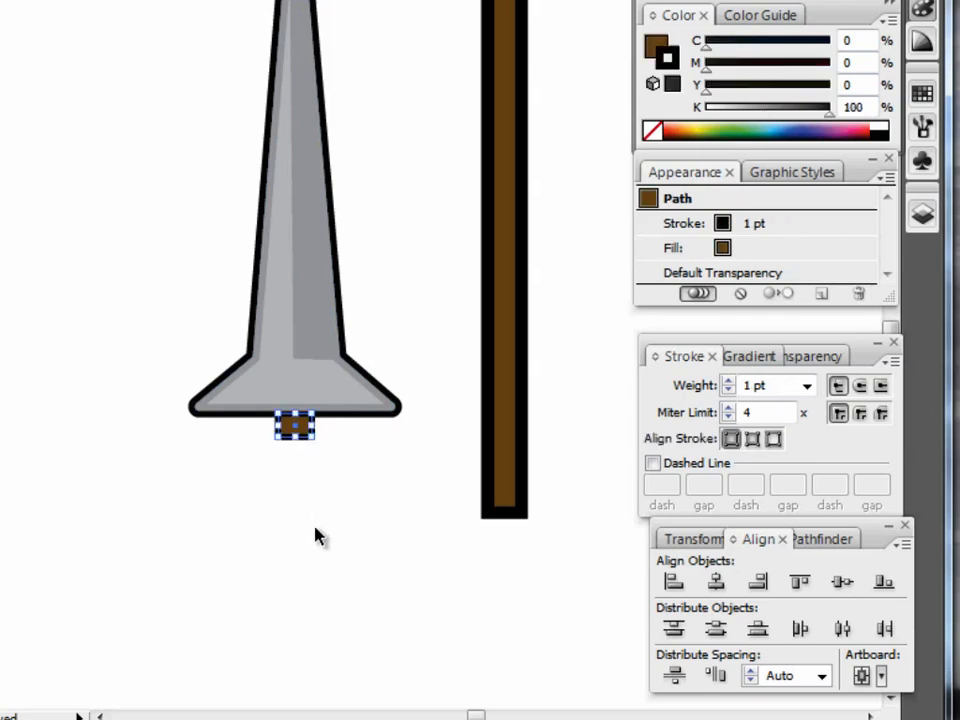
{"action": "left_click", "coordinate": [271, 583]}
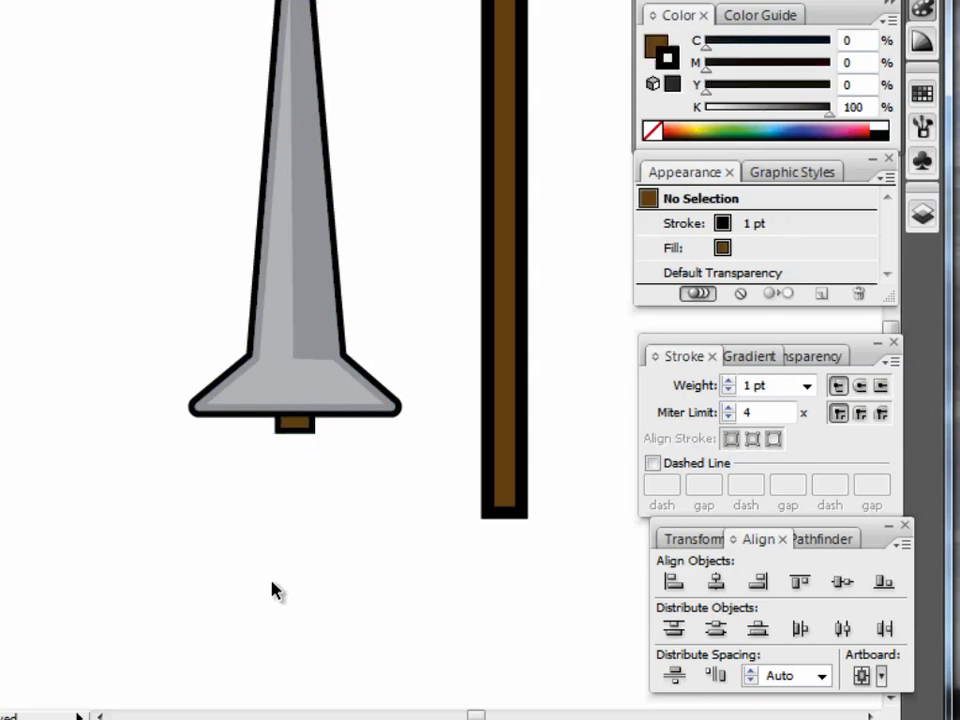
{"action": "left_click", "coordinate": [308, 427]}
{"action": "left_click", "coordinate": [311, 454]}
Group the handle block with the blade into one object.
{"action": "left_click", "coordinate": [300, 424]}
{"action": "left_click", "coordinate": [295, 372], "text": "shift"}
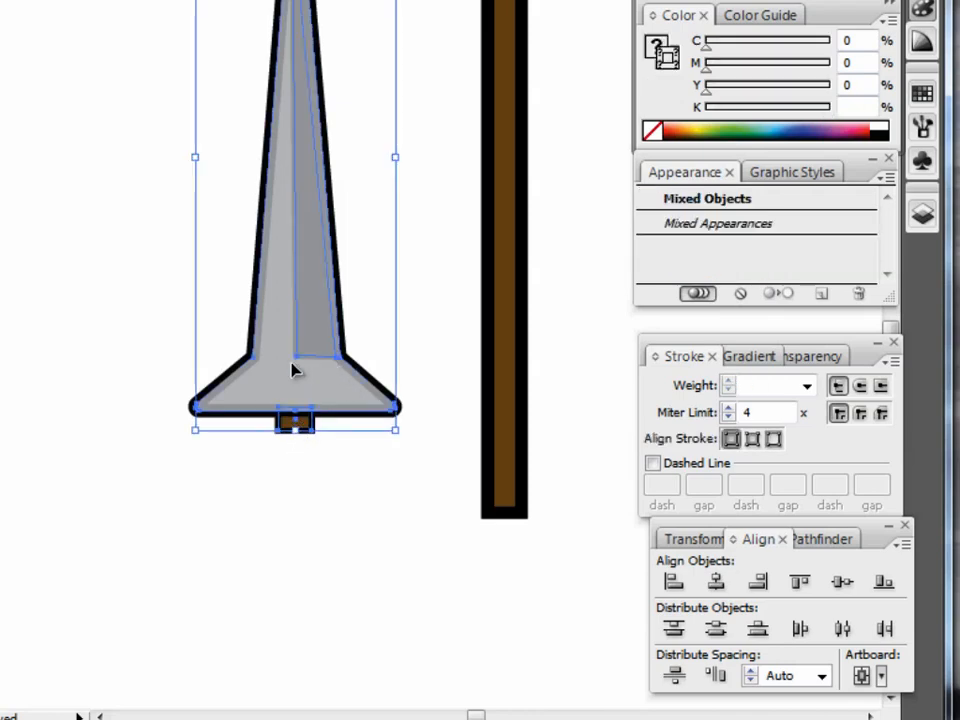
{"action": "right_click", "coordinate": [295, 372]}
{"action": "left_click", "coordinate": [352, 447]}
{"action": "left_click", "coordinate": [70, 486]}
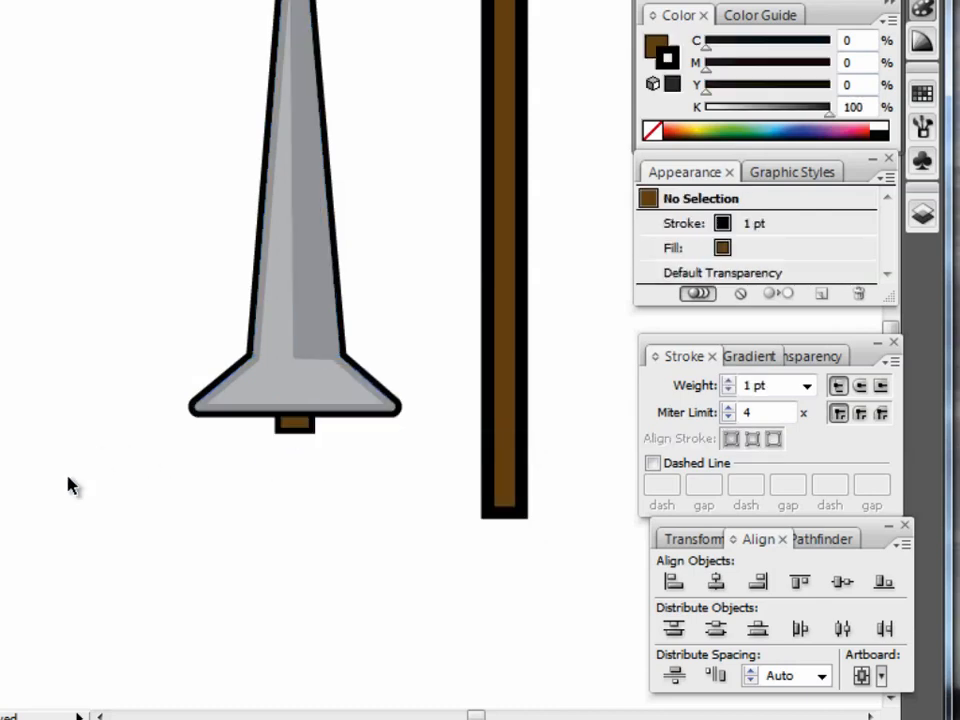
Try the finished blade at the dark ninja's hand beside the staff, tilting its tip away from the head.
{"action": "key", "text": "ctrl+0"}
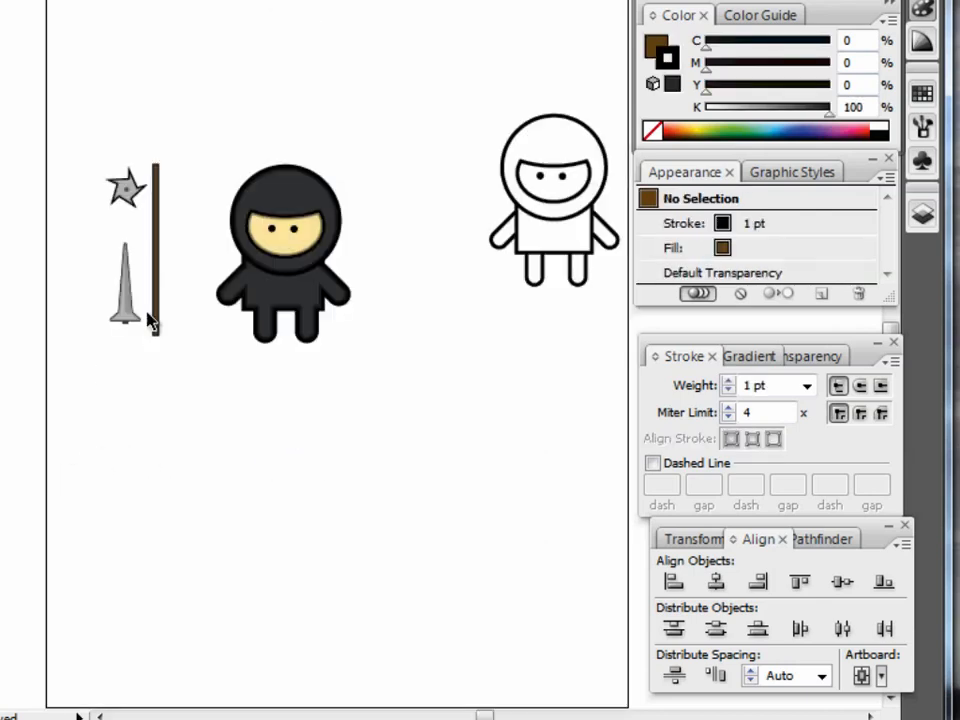
{"action": "left_click_drag", "start_coordinate": [122, 321], "coordinate": [201, 262]}
{"action": "left_click_drag", "start_coordinate": [198, 174], "coordinate": [178, 212]}
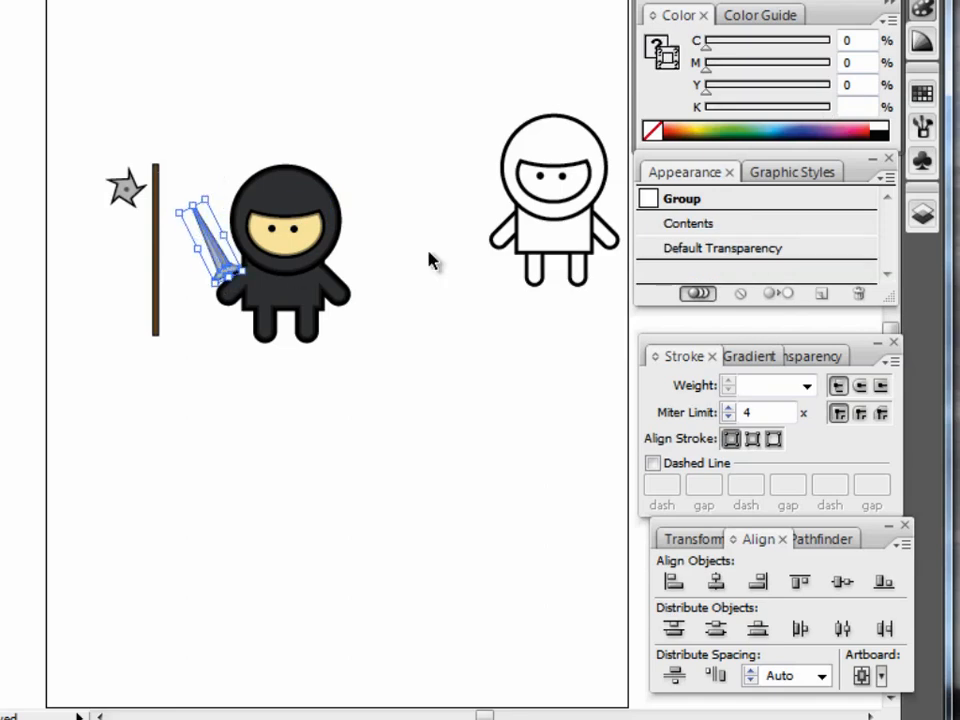
{"action": "left_click", "coordinate": [400, 458]}
Bring the tilted blade to the front and shift it slightly down over the ninja's hand.
{"action": "left_click", "coordinate": [216, 257]}
{"action": "right_click", "coordinate": [221, 261]}
{"action": "mouse_move", "coordinate": [326, 432]}
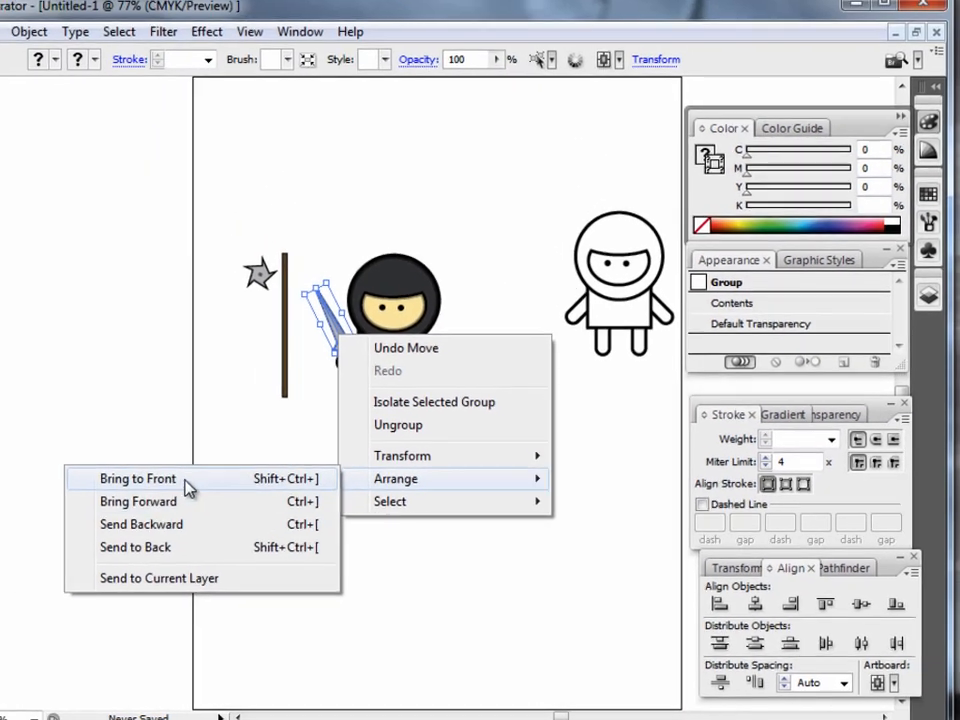
{"action": "left_click", "coordinate": [43, 432]}
{"action": "left_click", "coordinate": [315, 567]}
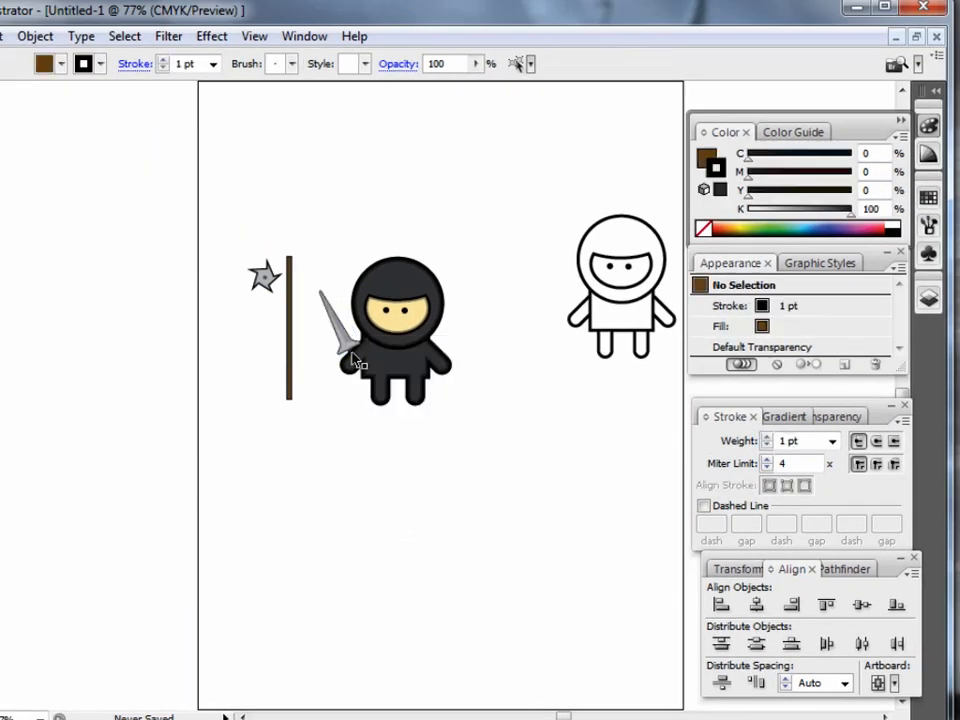
{"action": "left_click", "coordinate": [335, 325]}
{"action": "left_click", "coordinate": [351, 522]}
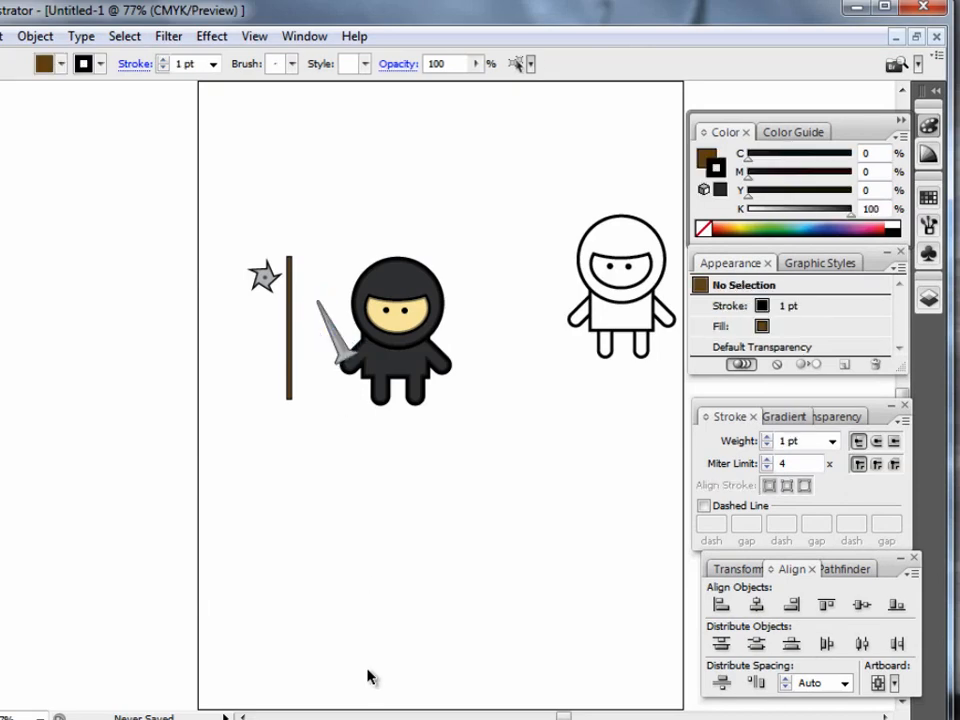
Move the blade away from the ninja, rotate it upright and place it below the throwing star beside the staff.
{"action": "left_click_drag", "start_coordinate": [343, 350], "coordinate": [253, 383]}
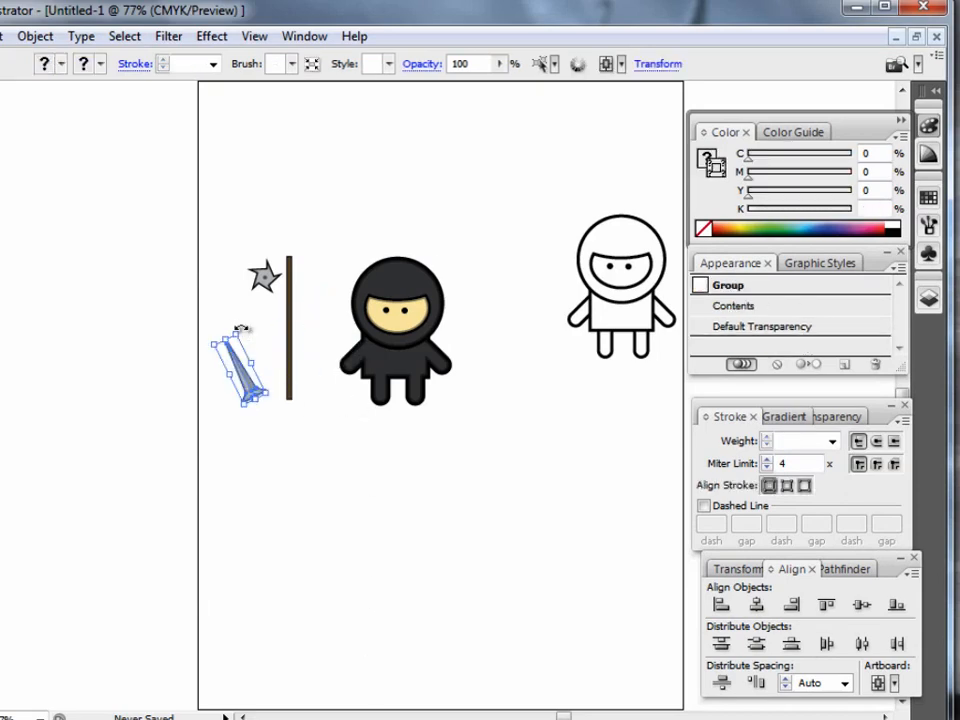
{"action": "left_click_drag", "start_coordinate": [241, 328], "coordinate": [256, 344]}
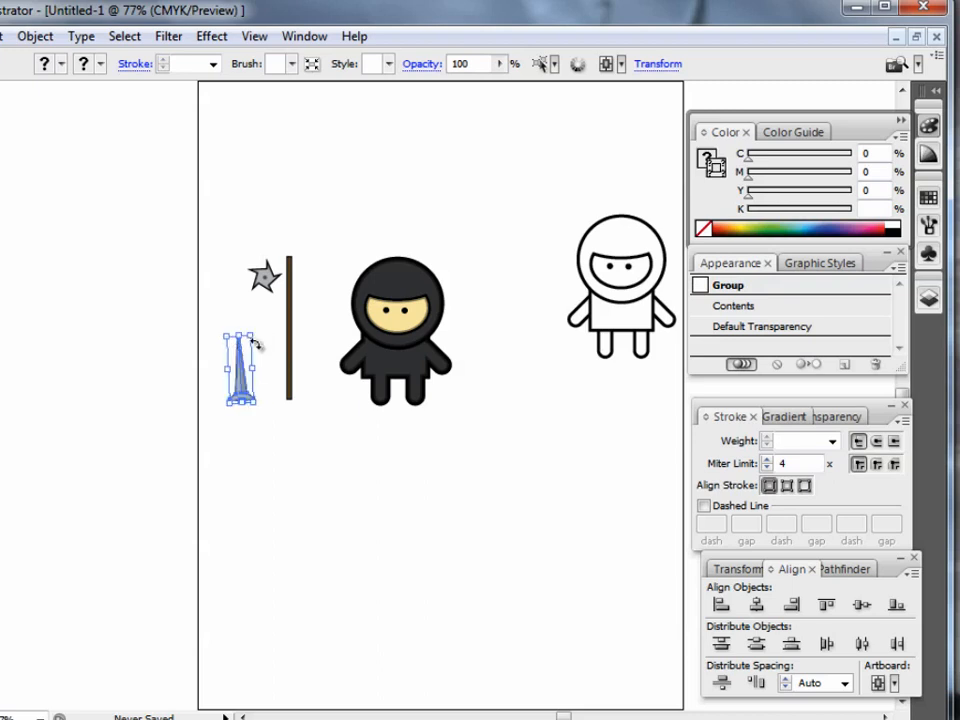
{"action": "left_click_drag", "start_coordinate": [243, 390], "coordinate": [261, 367]}
{"action": "left_click", "coordinate": [351, 581]}
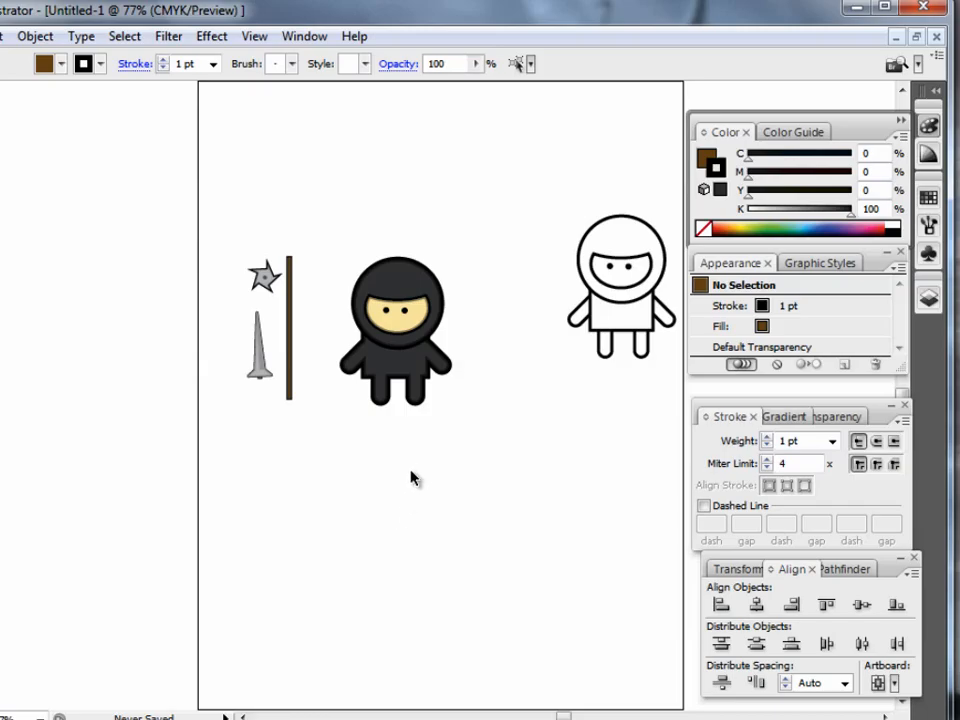
Switch to the Word document on ninja-style shapes and examine the section on creating the nunchuk handles and chain.
{"action": "left_click", "coordinate": [350, 718]}
{"action": "scroll", "coordinate": [448, 522], "scroll_direction": "down", "scroll_amount": 10}
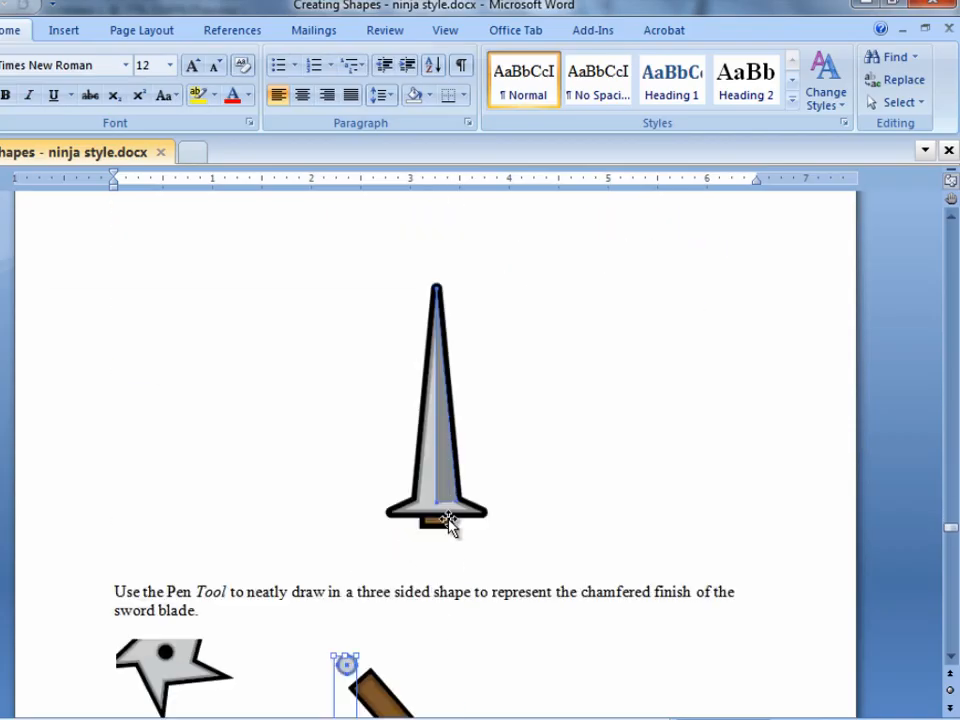
{"action": "scroll", "coordinate": [456, 513], "scroll_direction": "down", "scroll_amount": 1}
{"action": "scroll", "coordinate": [456, 513], "scroll_direction": "up", "scroll_amount": 1}
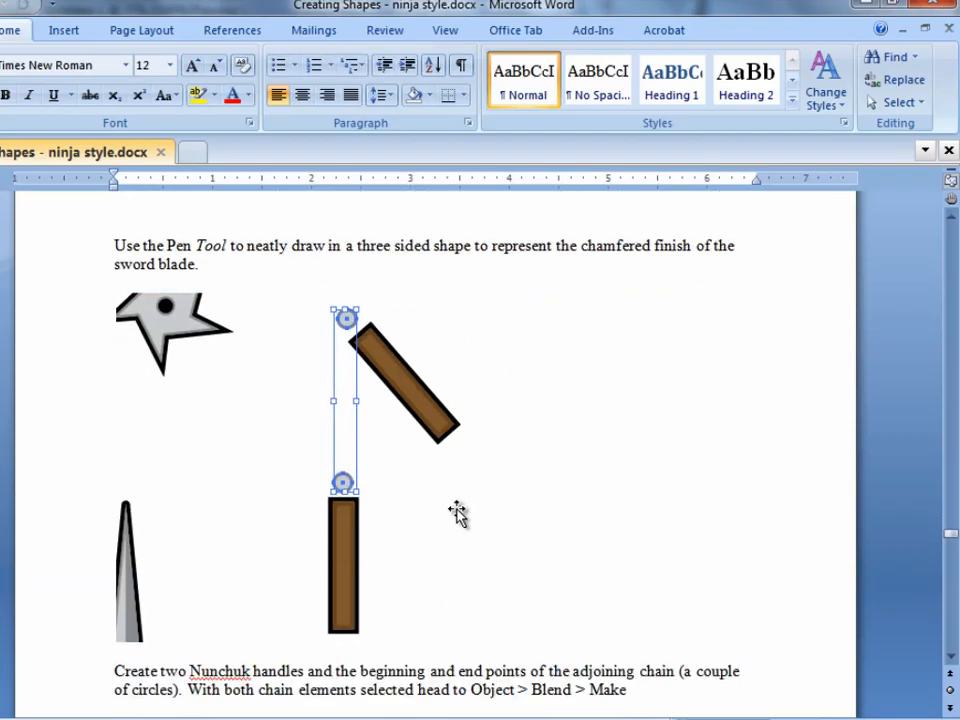
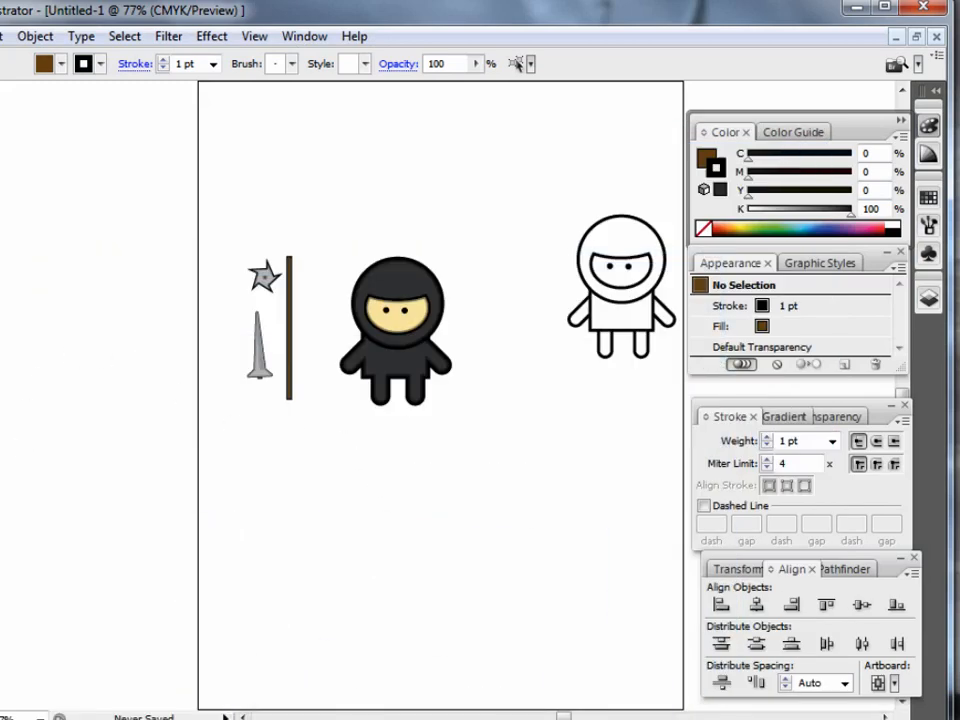
Duplicate the brown staff and shrink the copy into a short nunchuk handle between the staff and the dark ninja.
{"action": "left_click_drag", "start_coordinate": [234, 248], "coordinate": [482, 448]}
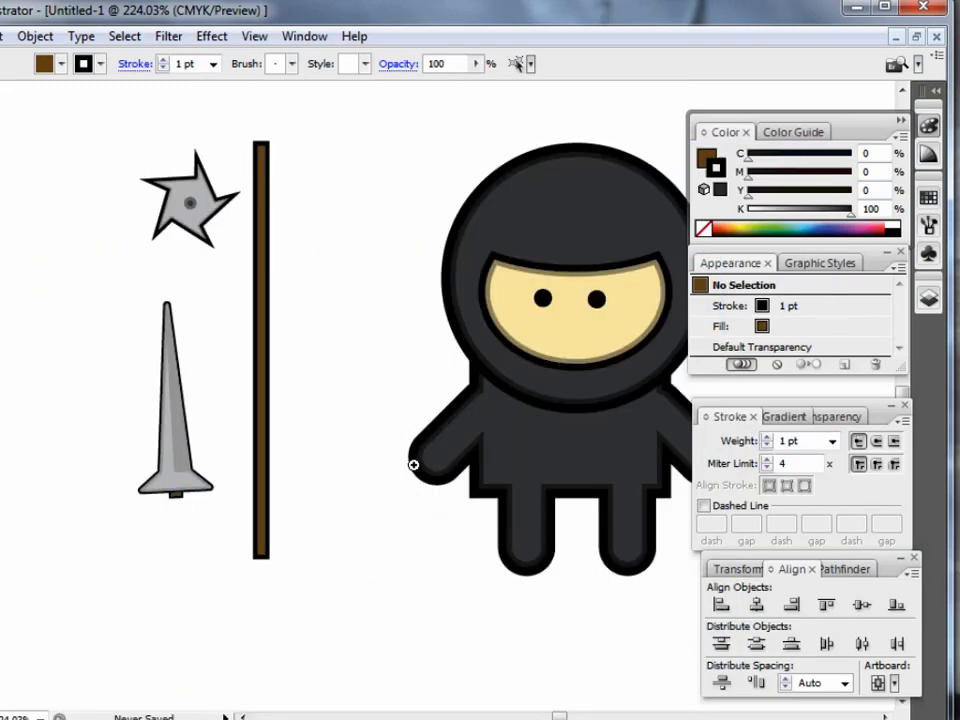
{"action": "left_click_drag", "start_coordinate": [122, 122], "coordinate": [410, 575]}
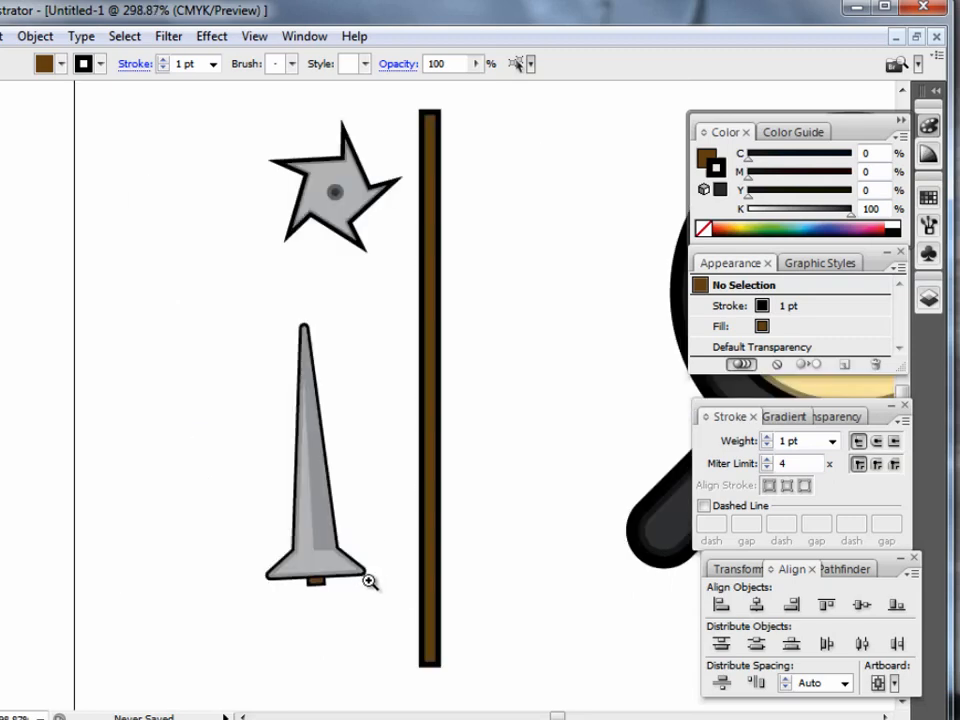
{"action": "left_click", "coordinate": [430, 462]}
{"action": "left_click", "coordinate": [501, 491]}
{"action": "key", "text": "ctrl+v"}
{"action": "mouse_move", "coordinate": [443, 119]}
{"action": "left_mouse_down"}
{"action": "mouse_move", "coordinate": [443, 545]}
{"action": "mouse_move", "coordinate": [542, 517]}
{"action": "left_mouse_up"}
{"action": "left_click", "coordinate": [489, 611]}
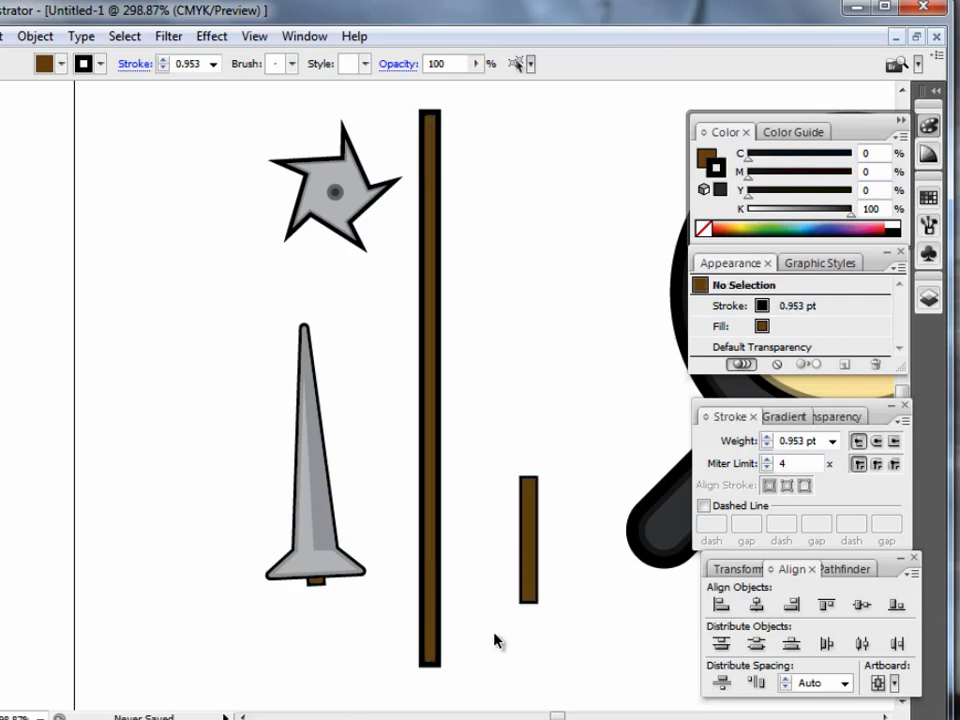
Set the short handle's stroke weight to 1 pt and move it slightly up and closer to the staff.
{"action": "left_click", "coordinate": [532, 575]}
{"action": "left_click", "coordinate": [733, 306]}
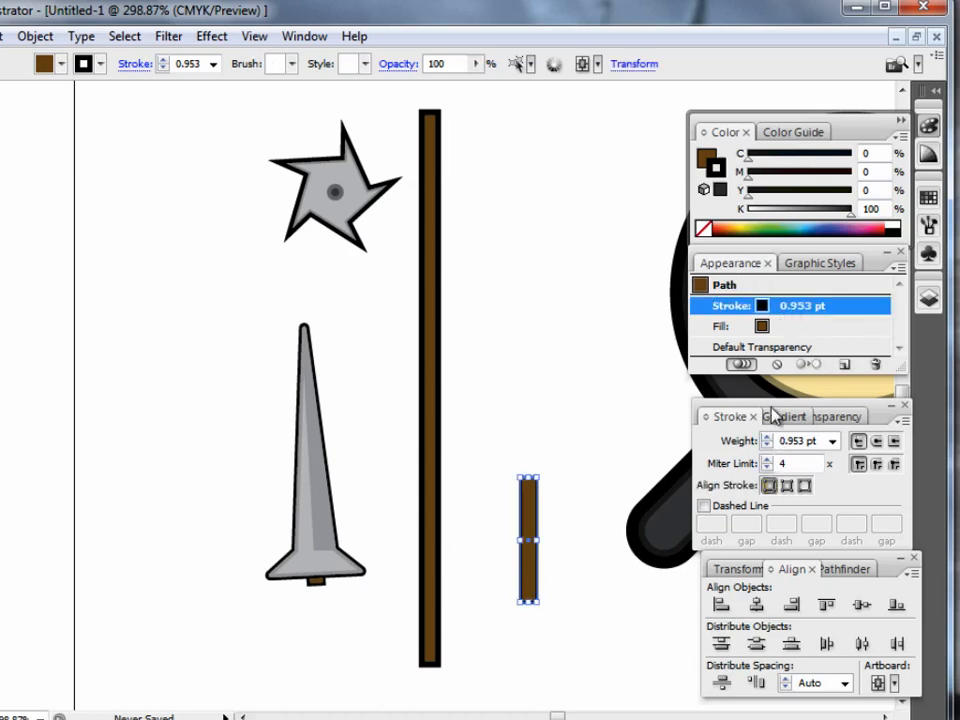
{"action": "left_click", "coordinate": [766, 436]}
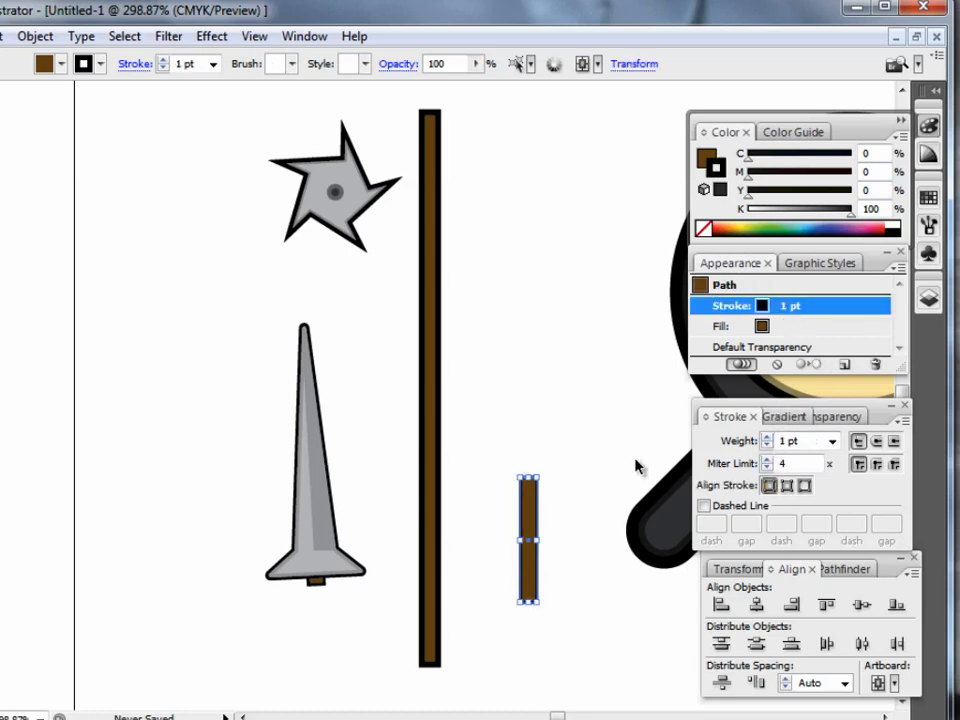
{"action": "left_click", "coordinate": [566, 433]}
{"action": "left_click", "coordinate": [529, 538]}
{"action": "left_click_drag", "start_coordinate": [525, 535], "coordinate": [502, 511]}
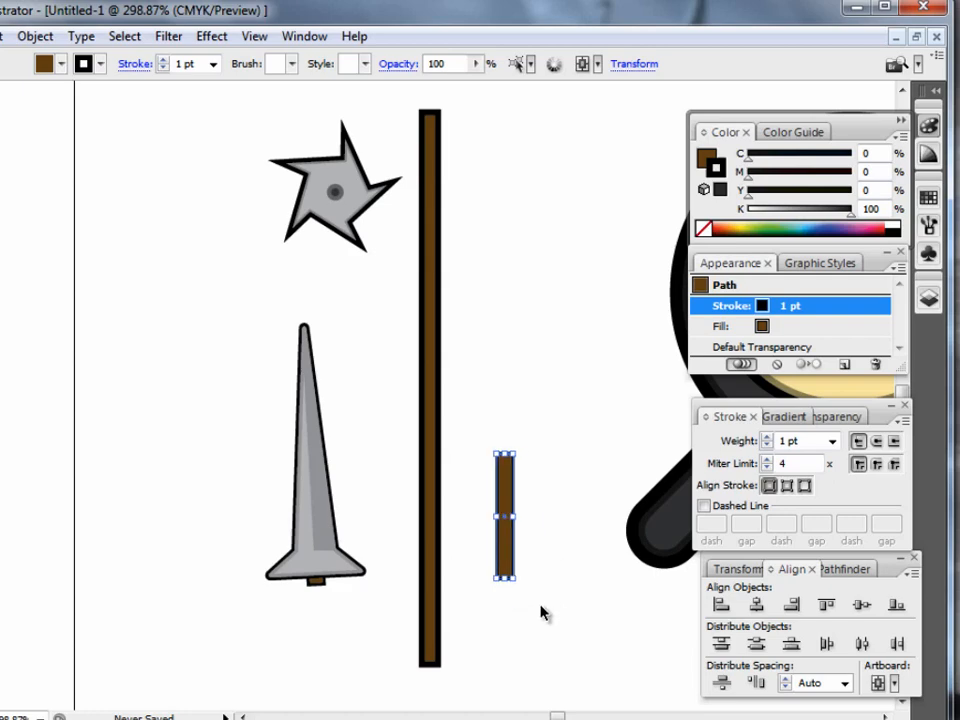
Duplicate the short handle, tilt the copy about 45 degrees and place it above and to the right of the upright one.
{"action": "left_click", "coordinate": [527, 618]}
{"action": "key", "text": "ctrl+v"}
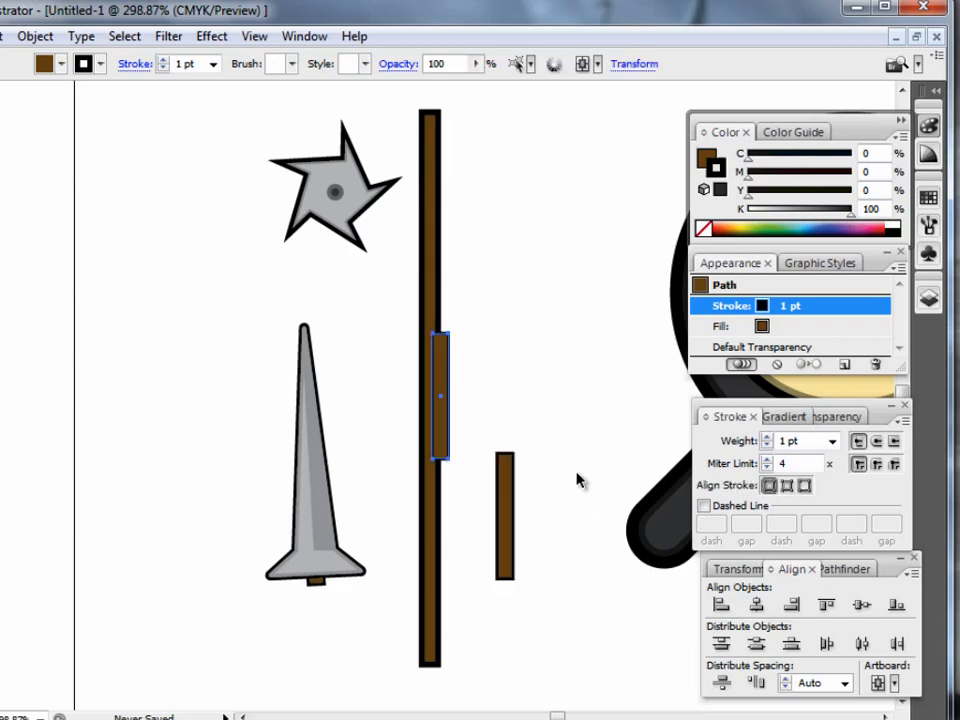
{"action": "left_click_drag", "start_coordinate": [448, 399], "coordinate": [600, 386]}
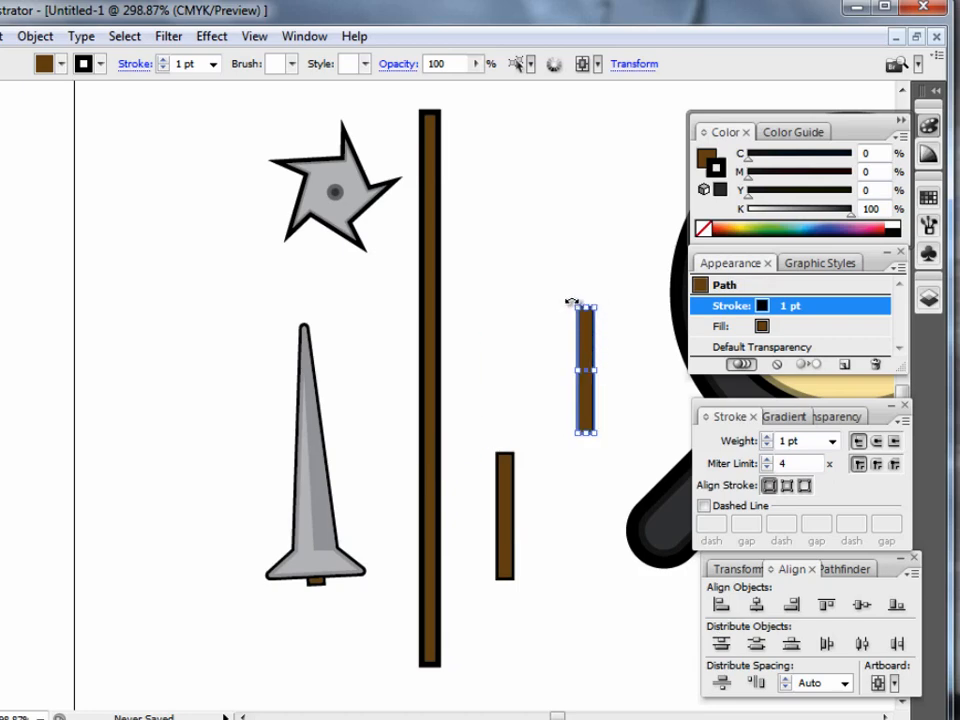
{"action": "left_click_drag", "start_coordinate": [571, 301], "coordinate": [540, 326]}
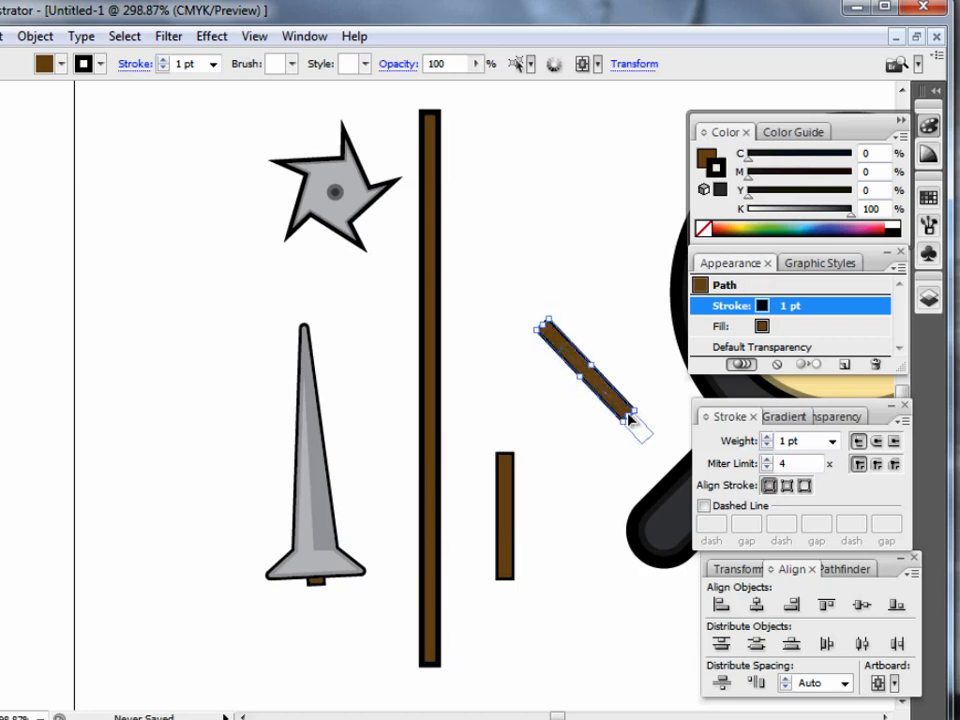
{"action": "left_click_drag", "start_coordinate": [634, 422], "coordinate": [666, 437]}
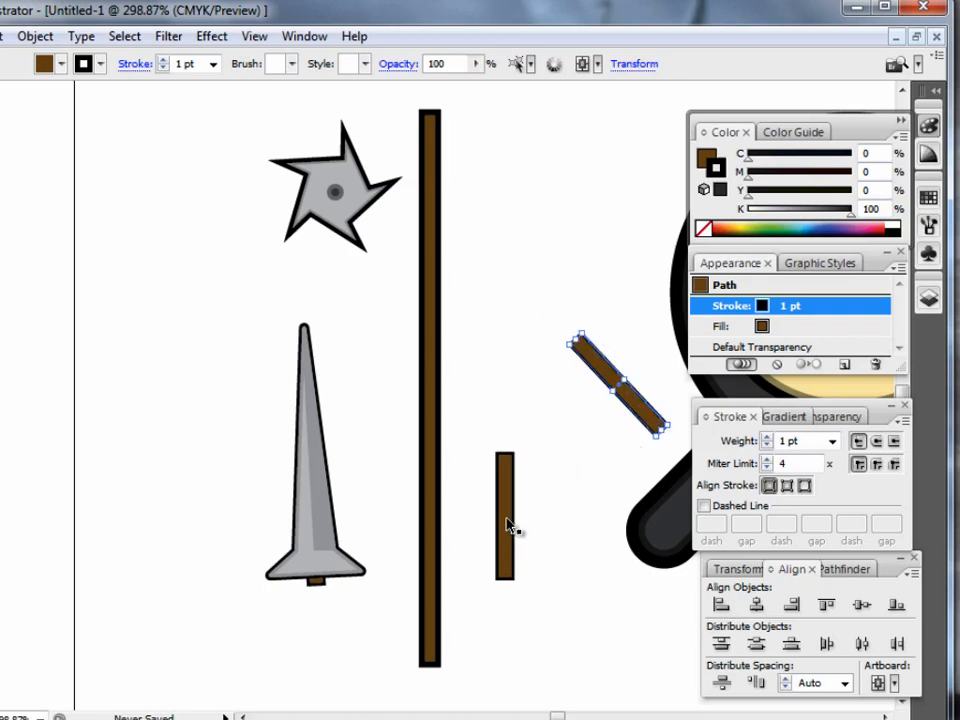
{"action": "left_click_drag", "start_coordinate": [510, 527], "coordinate": [516, 520]}
{"action": "left_click", "coordinate": [594, 471]}
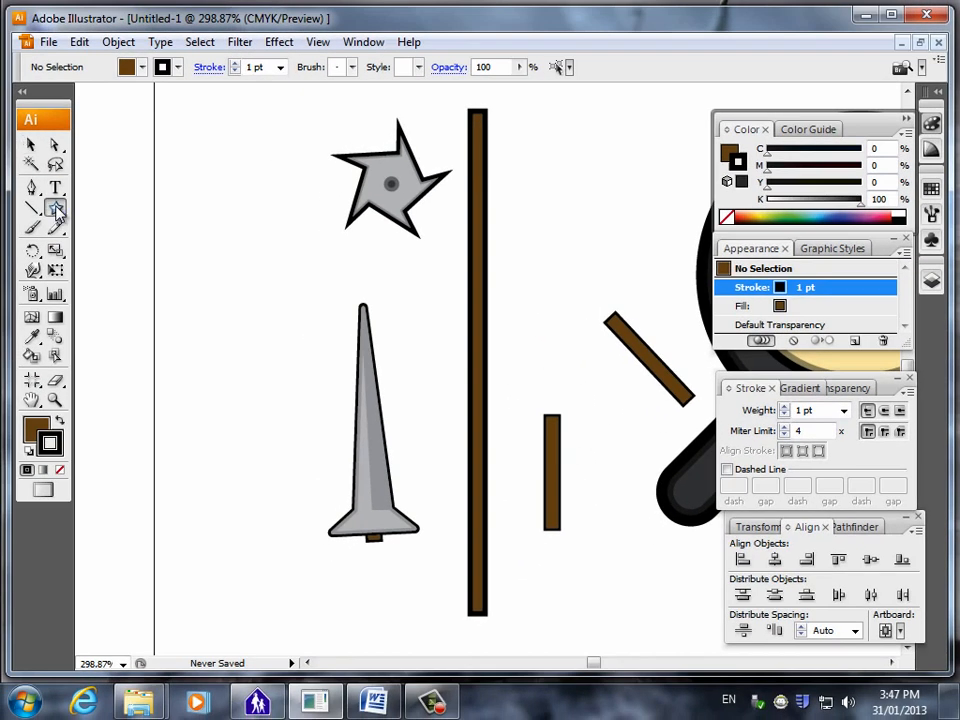
Draw a small circle with the Ellipse tool just off the upper end of the tilted handle.
{"action": "left_click", "coordinate": [0, 224]}
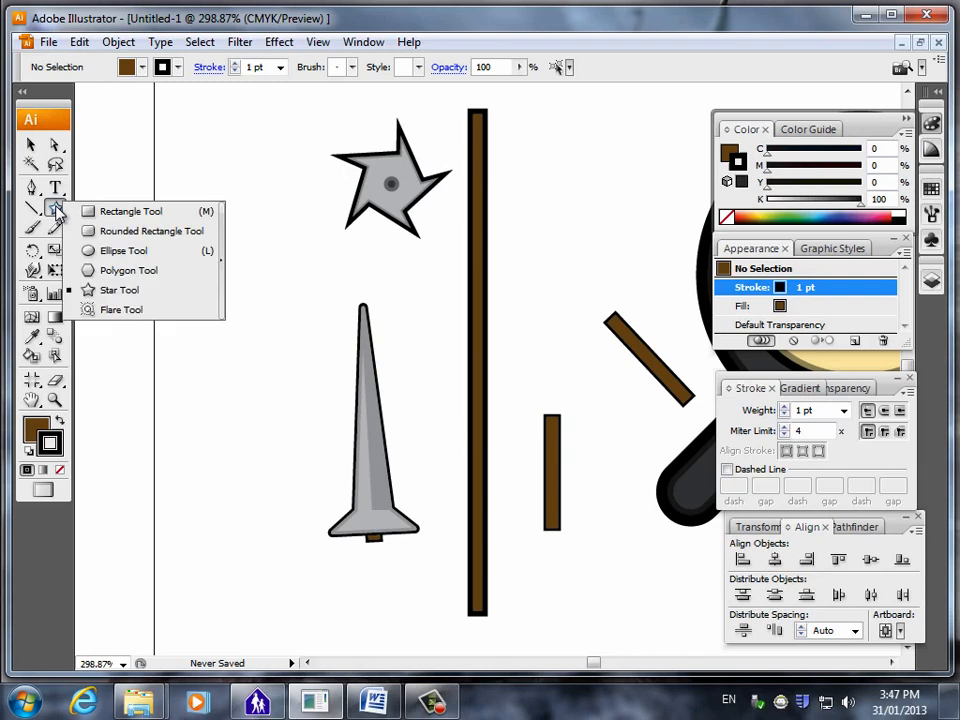
{"action": "left_click", "coordinate": [130, 251]}
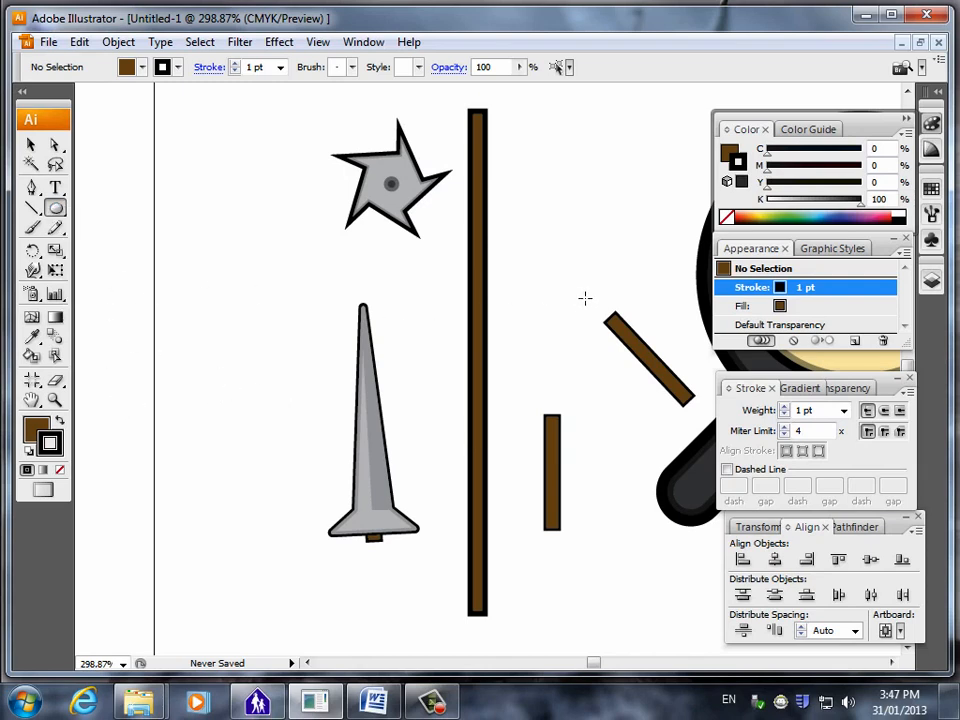
{"action": "left_click_drag", "start_coordinate": [593, 305], "coordinate": [600, 312]}
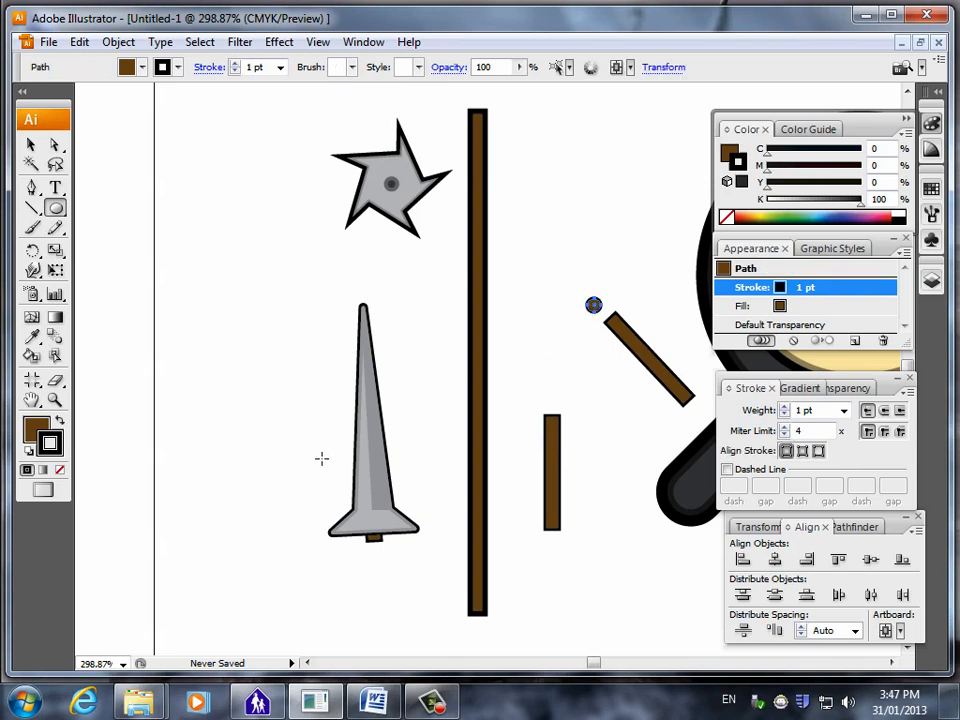
Set the small circle's fill to light grey with C, M and Y at 0 and K at 20%.
{"action": "left_click", "coordinate": [55, 399]}
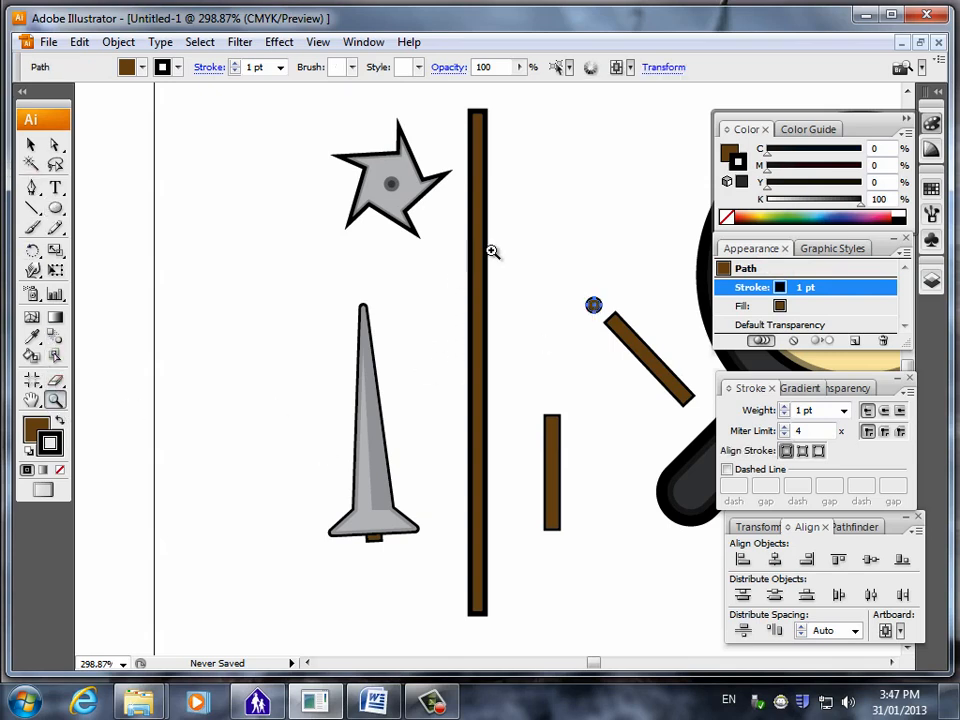
{"action": "left_click_drag", "start_coordinate": [493, 253], "coordinate": [703, 474]}
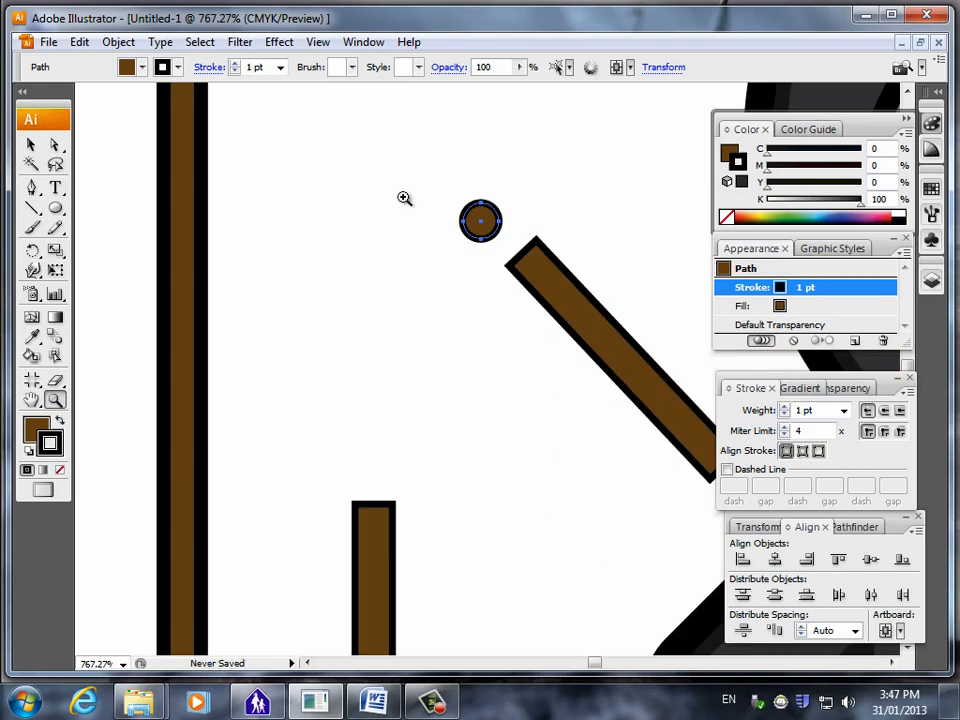
{"action": "left_click", "coordinate": [31, 145]}
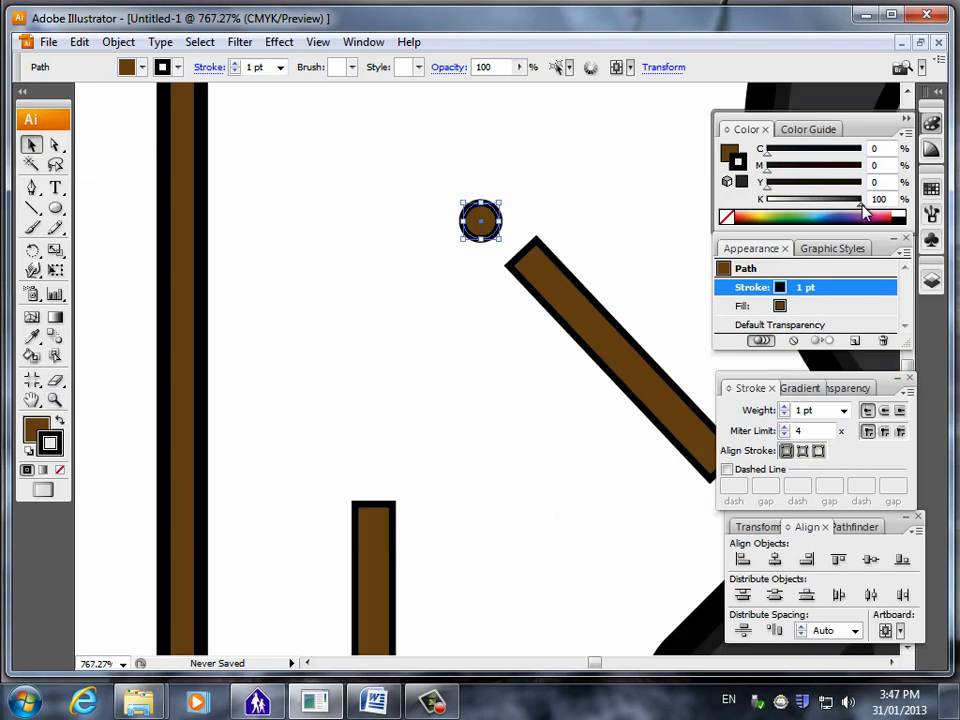
{"action": "left_click", "coordinate": [813, 306]}
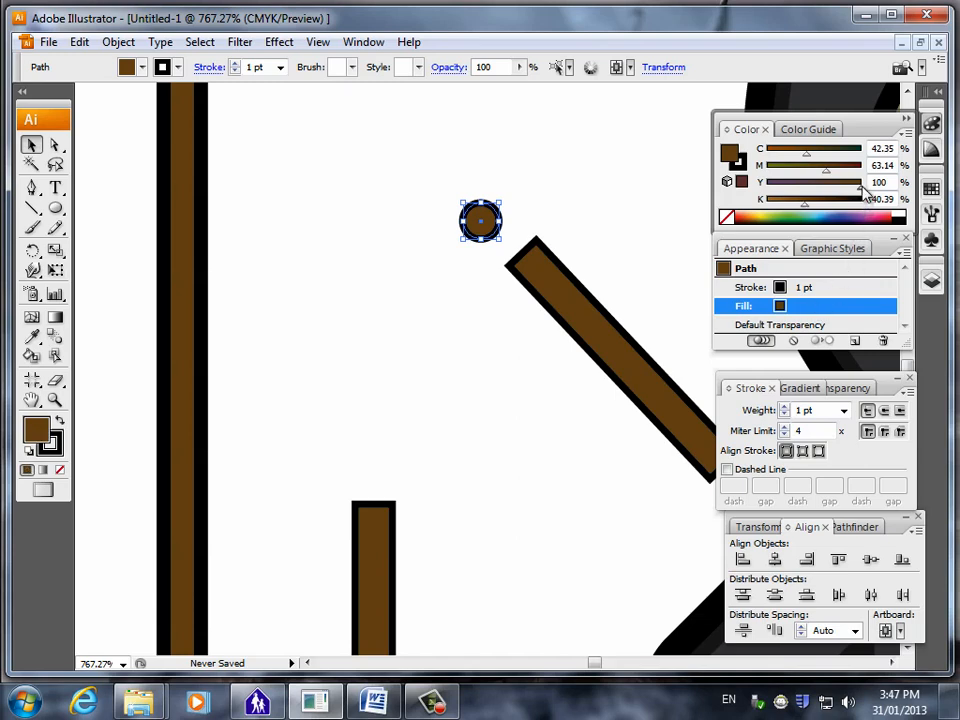
{"action": "left_click_drag", "start_coordinate": [862, 184], "coordinate": [578, 142]}
{"action": "left_click_drag", "start_coordinate": [827, 172], "coordinate": [765, 155]}
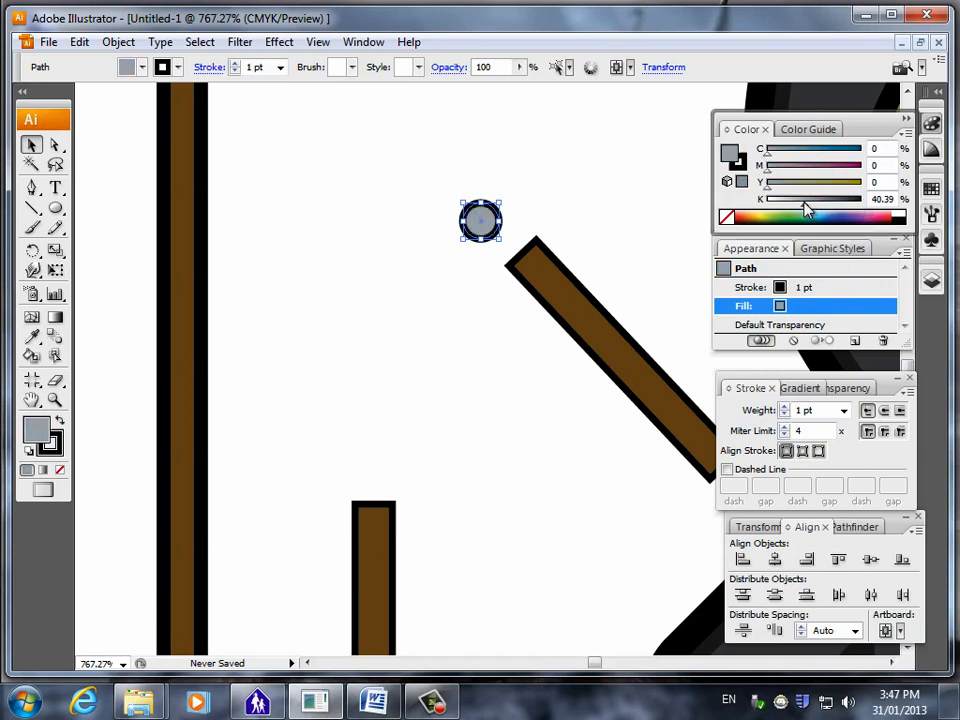
{"action": "left_click_drag", "start_coordinate": [807, 210], "coordinate": [788, 209]}
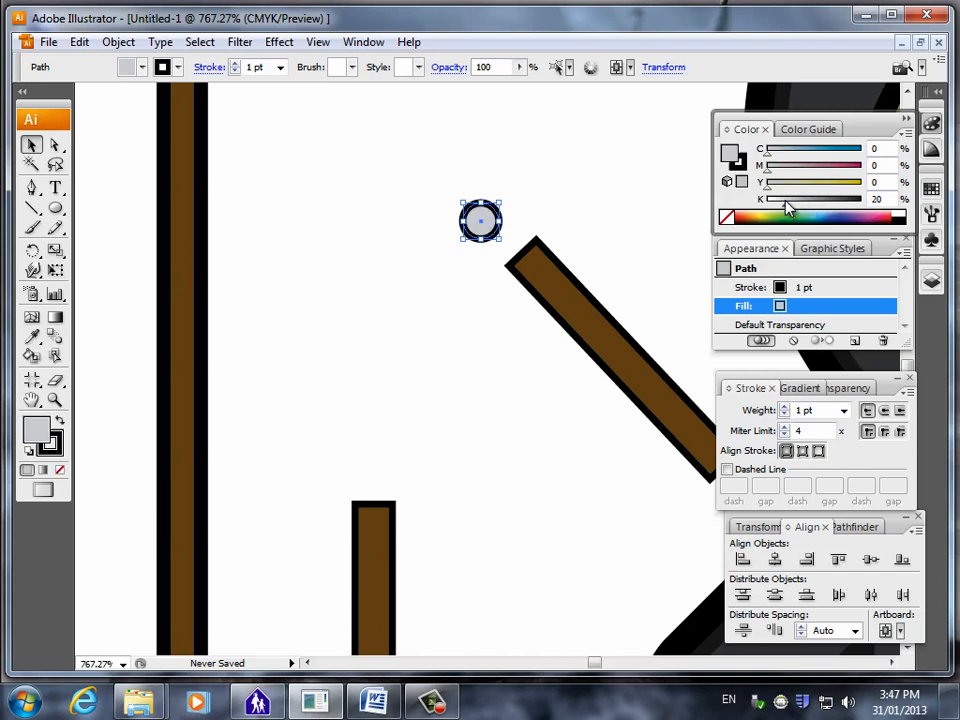
Recolour the small circle's 1 pt stroke to a light grey with K at 30%.
{"action": "left_click", "coordinate": [797, 287]}
{"action": "left_click_drag", "start_coordinate": [862, 210], "coordinate": [797, 207]}
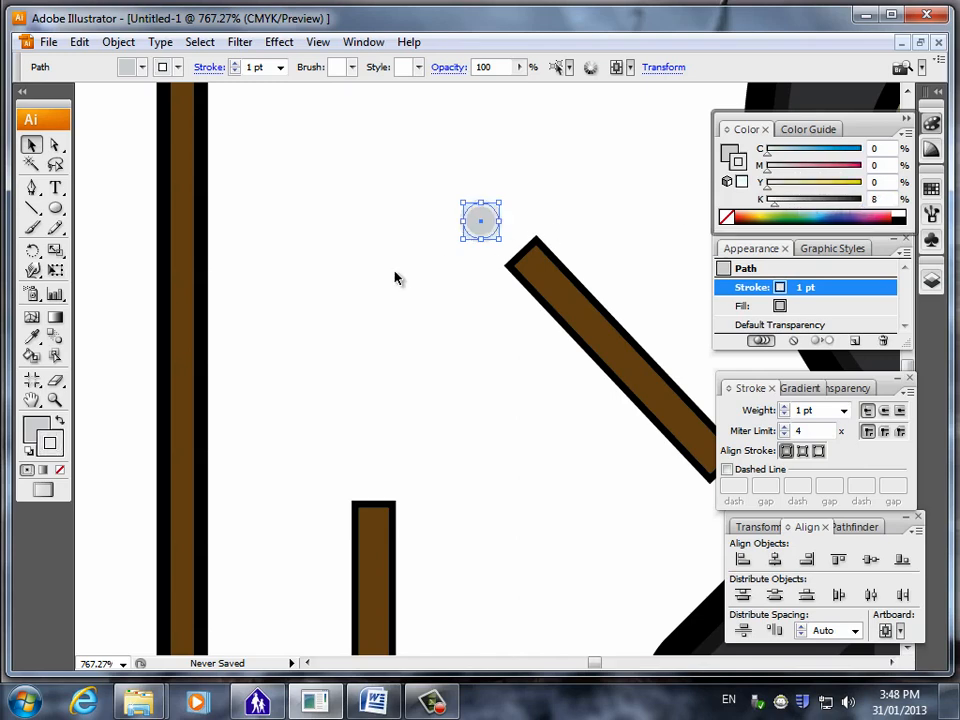
{"action": "left_click", "coordinate": [350, 338]}
{"action": "left_click", "coordinate": [484, 223]}
{"action": "left_click", "coordinate": [820, 306]}
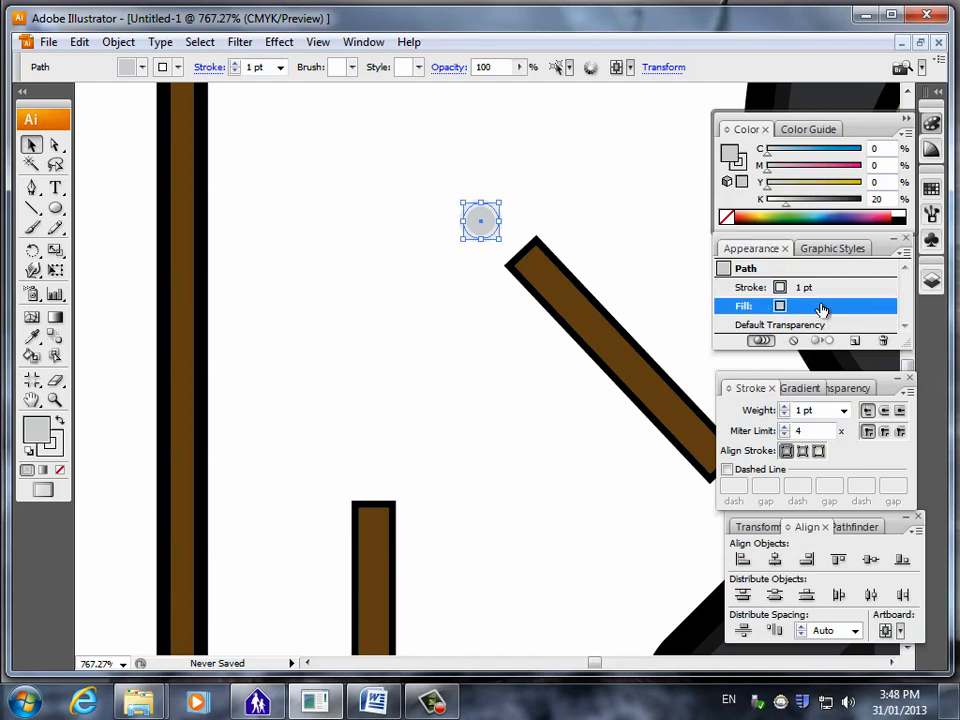
{"action": "left_click", "coordinate": [830, 287]}
{"action": "left_click_drag", "start_coordinate": [773, 205], "coordinate": [793, 211]}
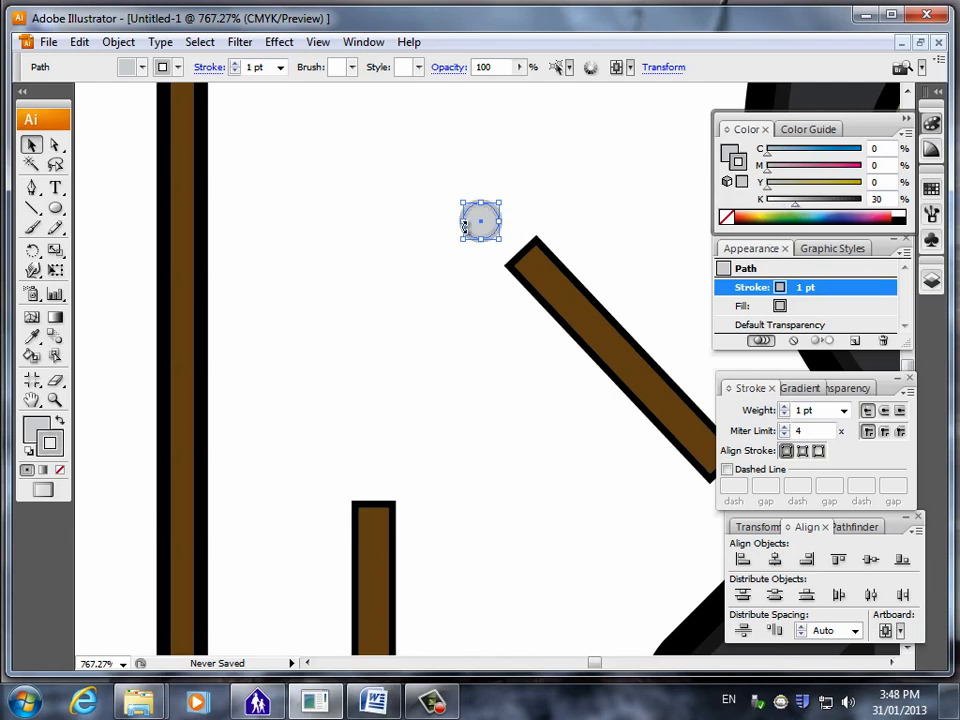
{"action": "left_click", "coordinate": [364, 342]}
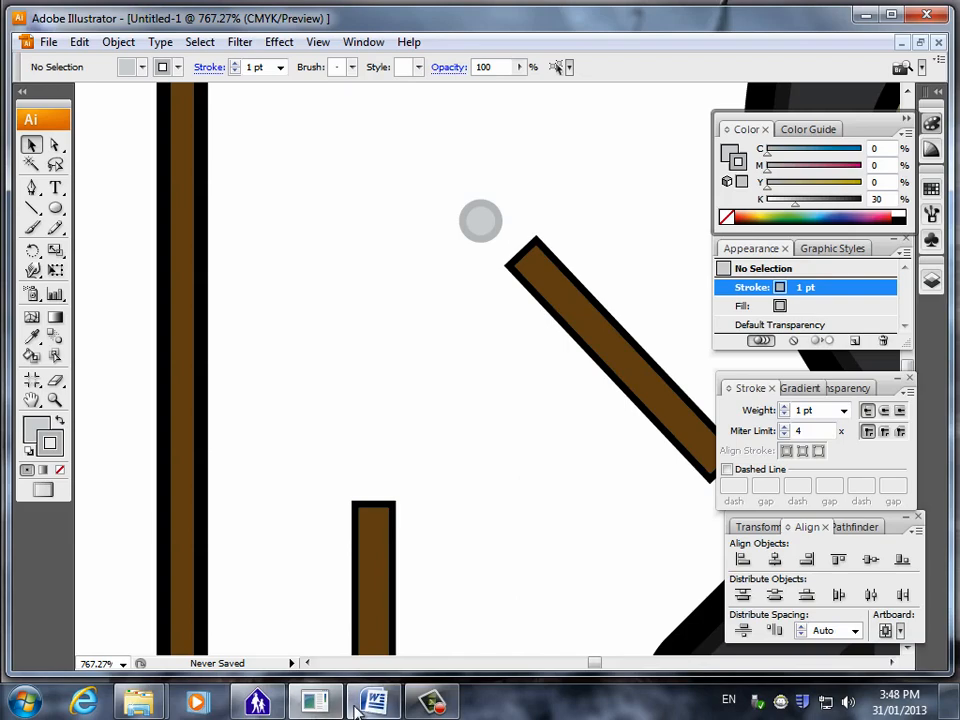
Switch to the Word document and examine the instructions for blending the chain circles and replacing the spine.
{"action": "key", "text": "alt+Tab"}
{"action": "scroll", "coordinate": [474, 545], "scroll_direction": "down", "scroll_amount": 15}
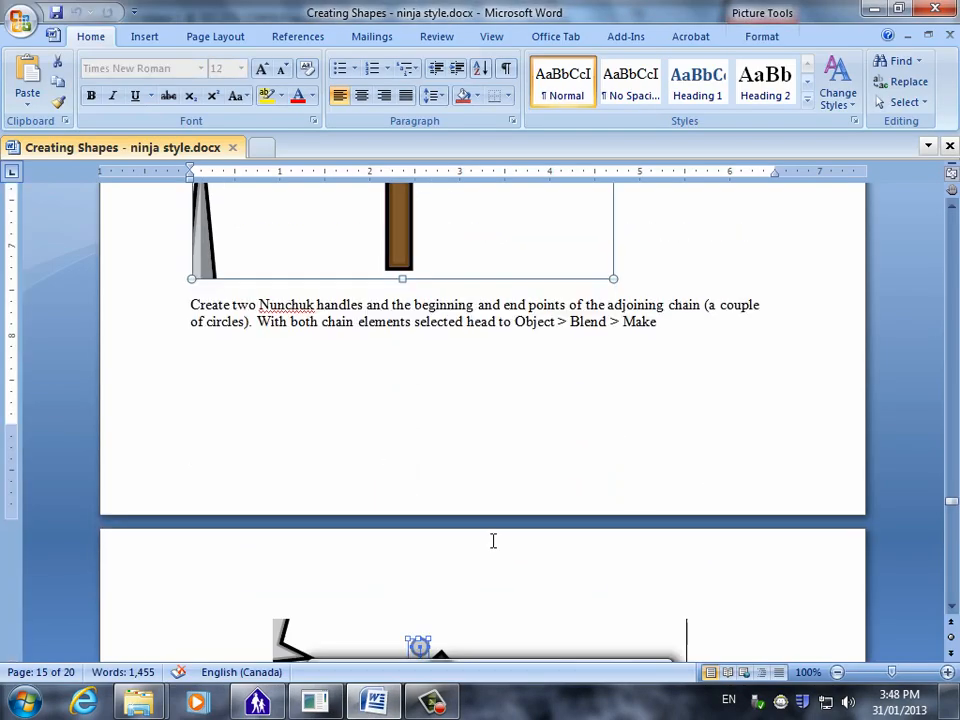
{"action": "scroll", "coordinate": [540, 525], "scroll_direction": "down", "scroll_amount": 1}
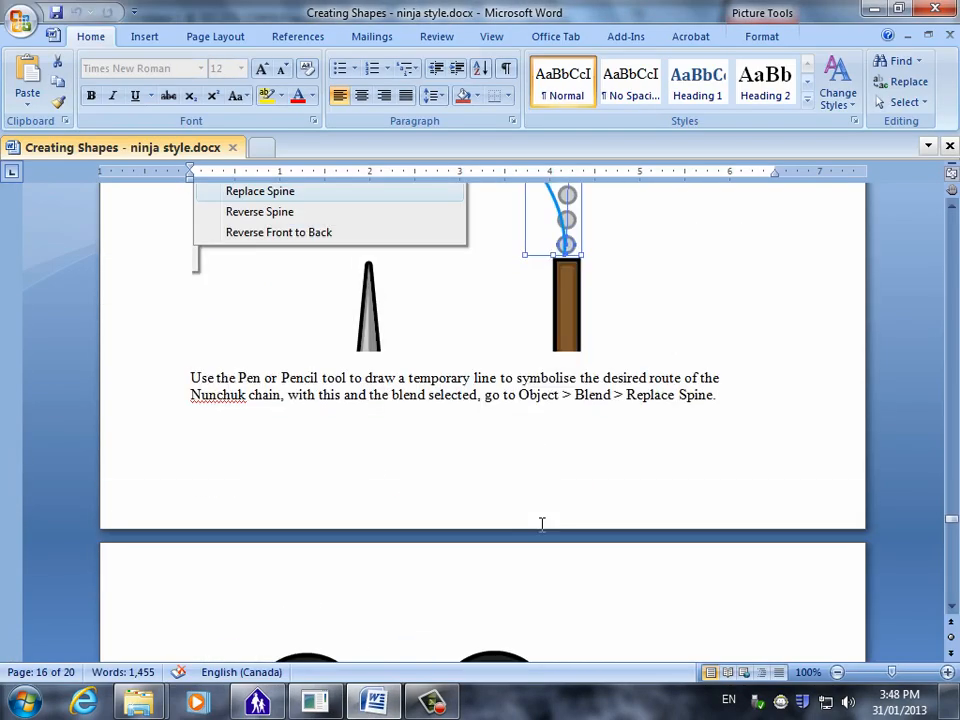
{"action": "scroll", "coordinate": [552, 510], "scroll_direction": "up", "scroll_amount": 18}
{"action": "scroll", "coordinate": [568, 472], "scroll_direction": "up", "scroll_amount": 10}
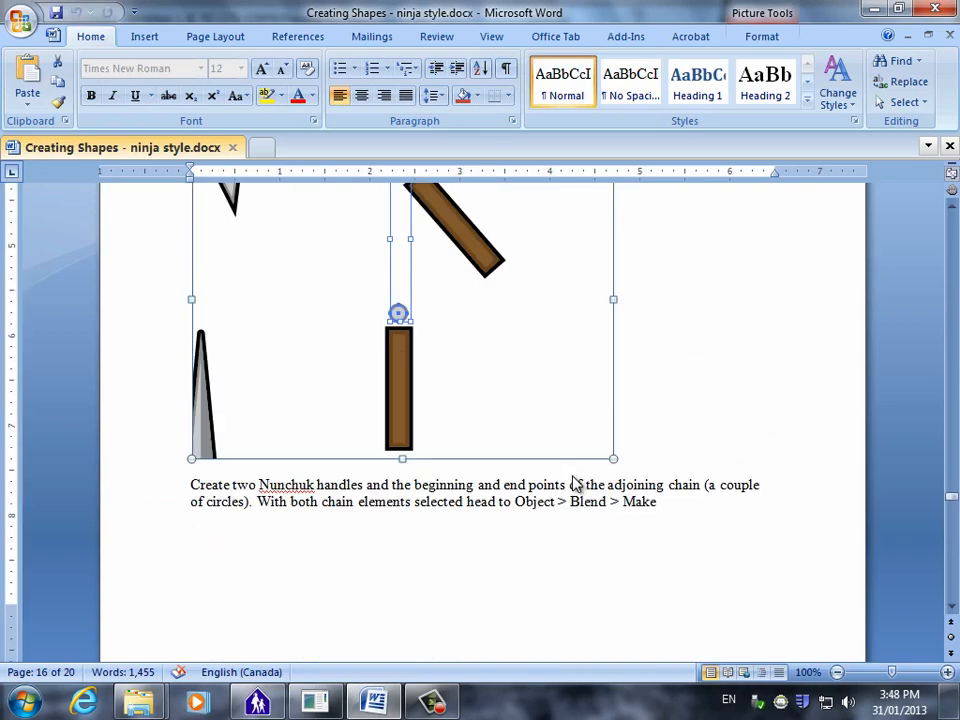
{"action": "key", "text": "alt+Tab"}
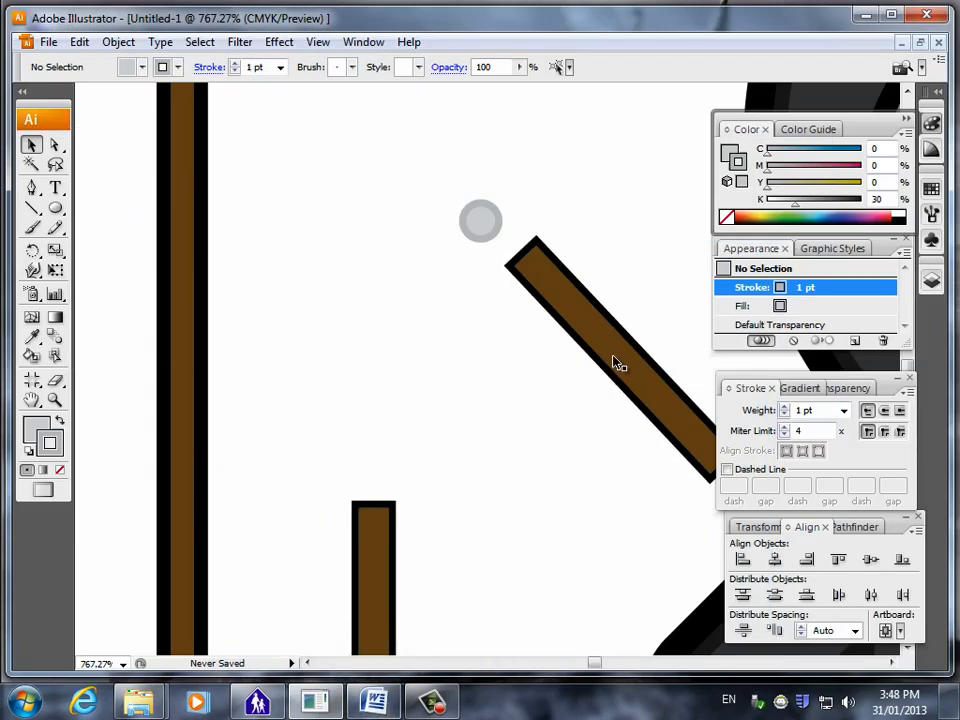
Back in Illustrator, darken the small circle's stroke to K 45%.
{"action": "left_click", "coordinate": [480, 230]}
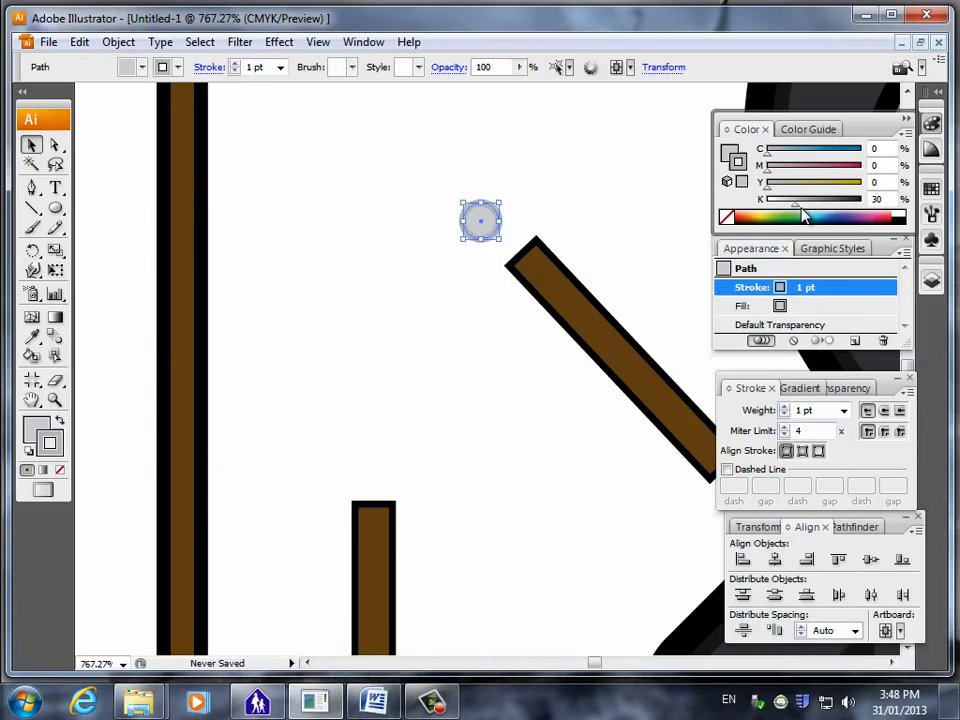
{"action": "left_click_drag", "start_coordinate": [800, 210], "coordinate": [810, 208]}
{"action": "left_click", "coordinate": [405, 410]}
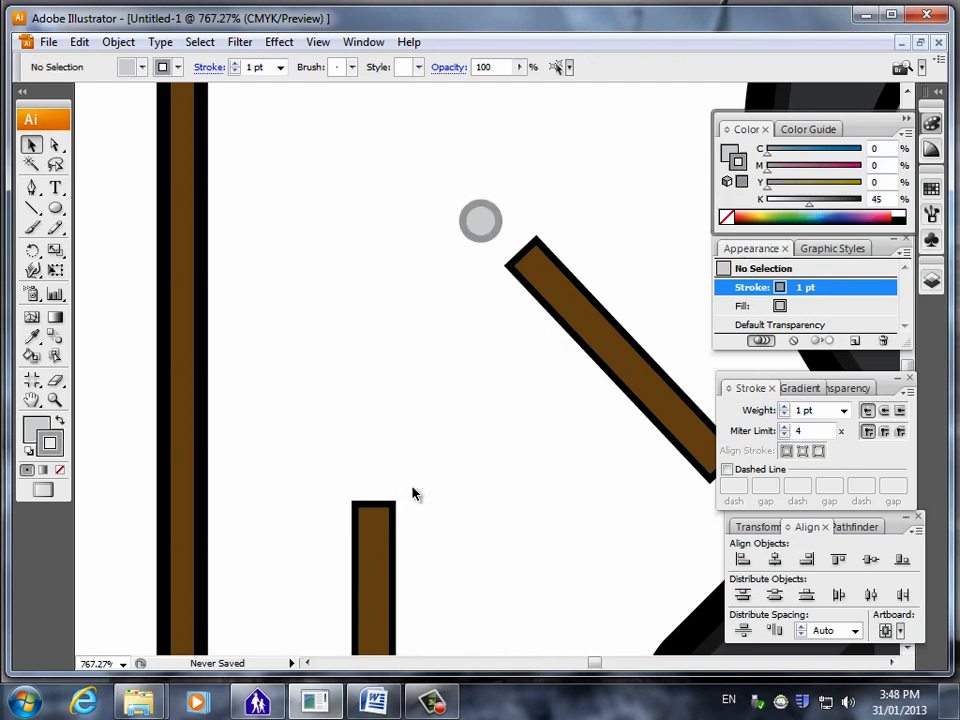
Nudge the grey circle right and down, closer to the upper end of the tilted handle.
{"action": "left_click", "coordinate": [483, 230]}
{"action": "left_click", "coordinate": [378, 291]}
{"action": "left_click", "coordinate": [477, 224]}
{"action": "key", "text": "Right"}
{"action": "key", "text": "Right"}
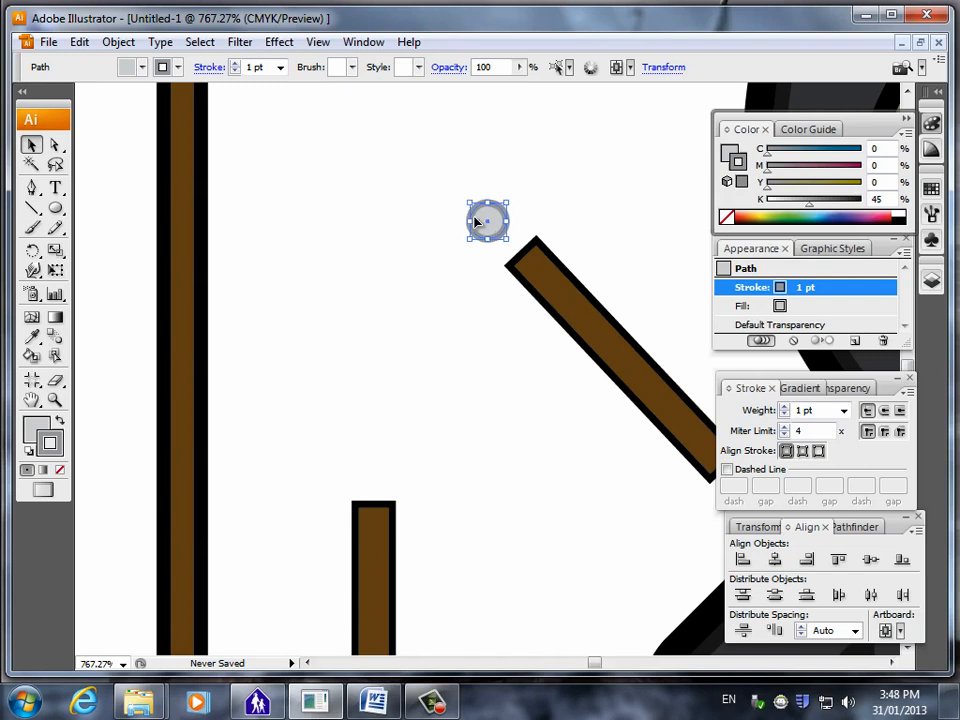
{"action": "key", "text": "Down"}
{"action": "left_click", "coordinate": [368, 201]}
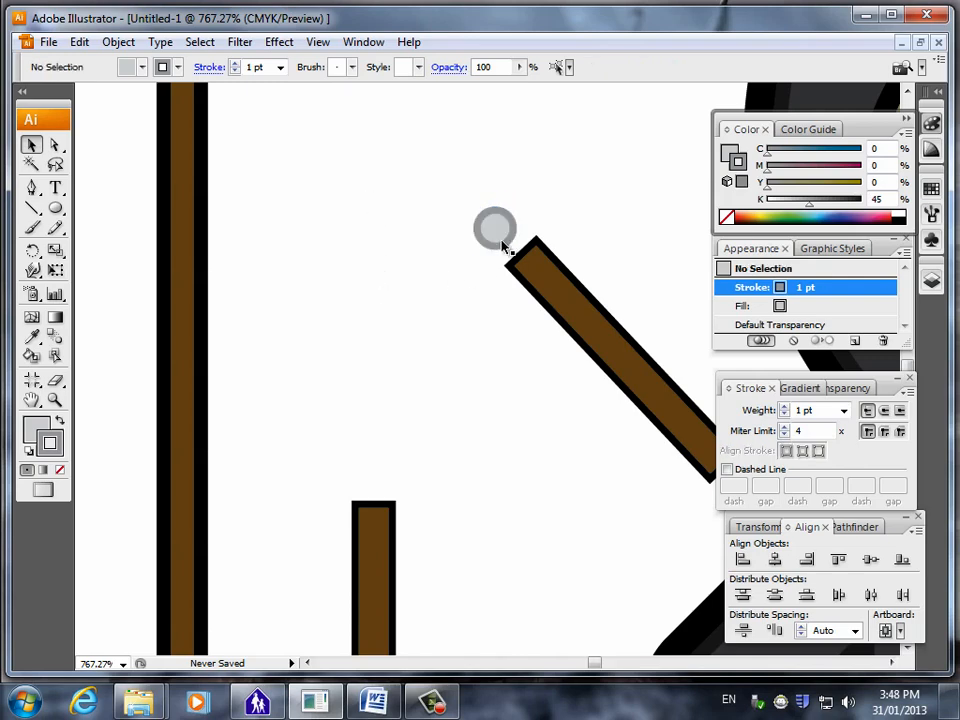
Duplicate the grey circle and place the copy just above the top of the upright handle.
{"action": "left_click", "coordinate": [504, 240]}
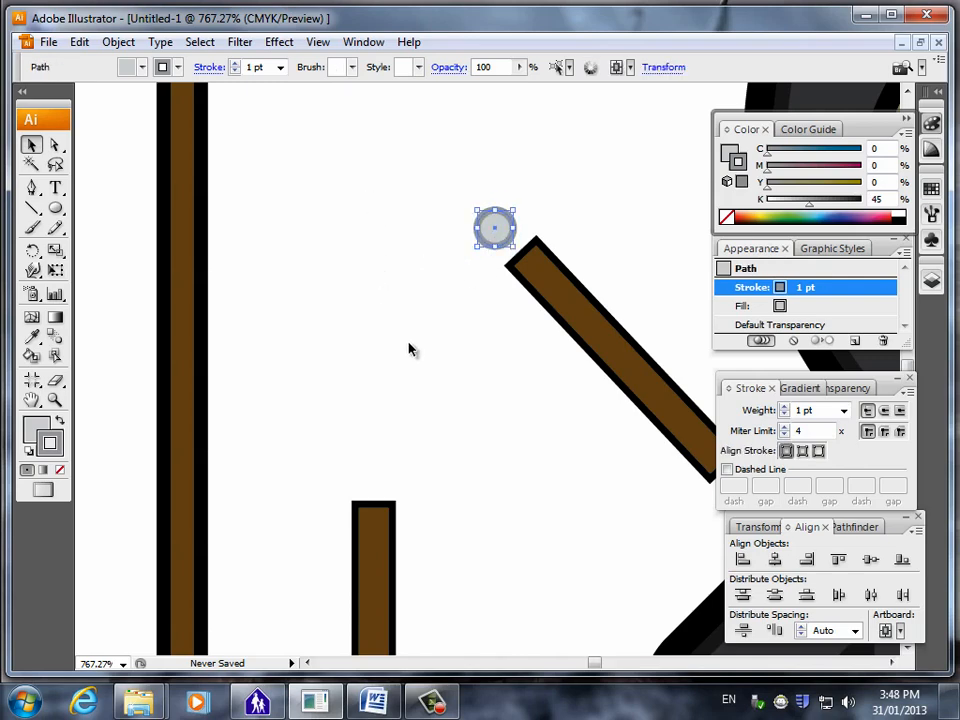
{"action": "left_click", "coordinate": [304, 347]}
{"action": "key", "text": "ctrl+v"}
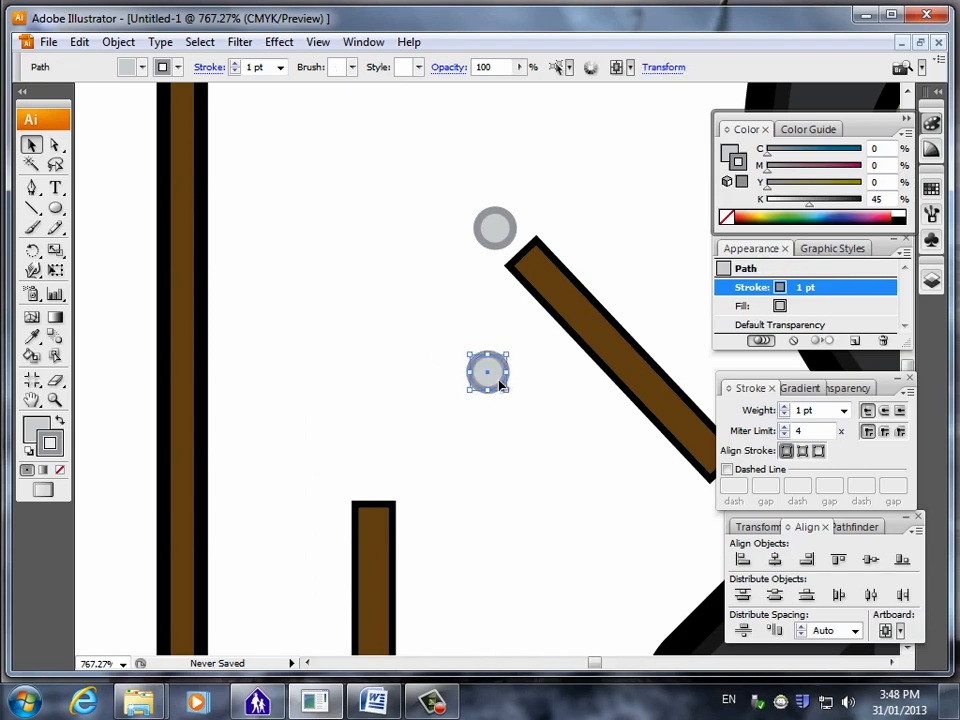
{"action": "left_click_drag", "start_coordinate": [499, 385], "coordinate": [385, 488]}
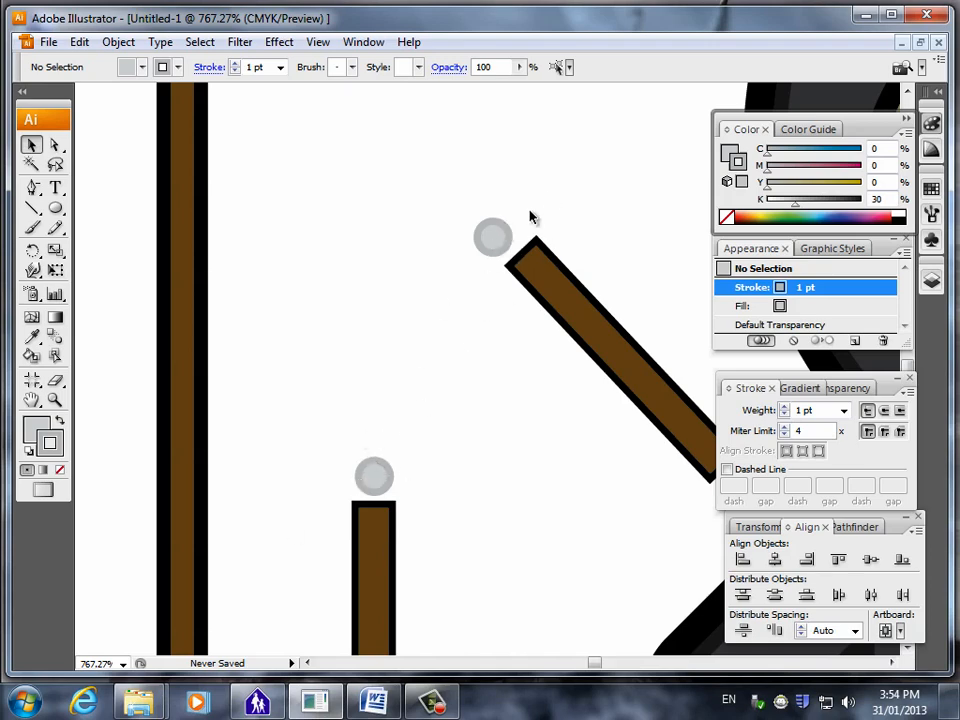
Blend the two grey circles at the ends of the tilted and upright handles into a chain.
{"action": "left_click", "coordinate": [489, 233]}
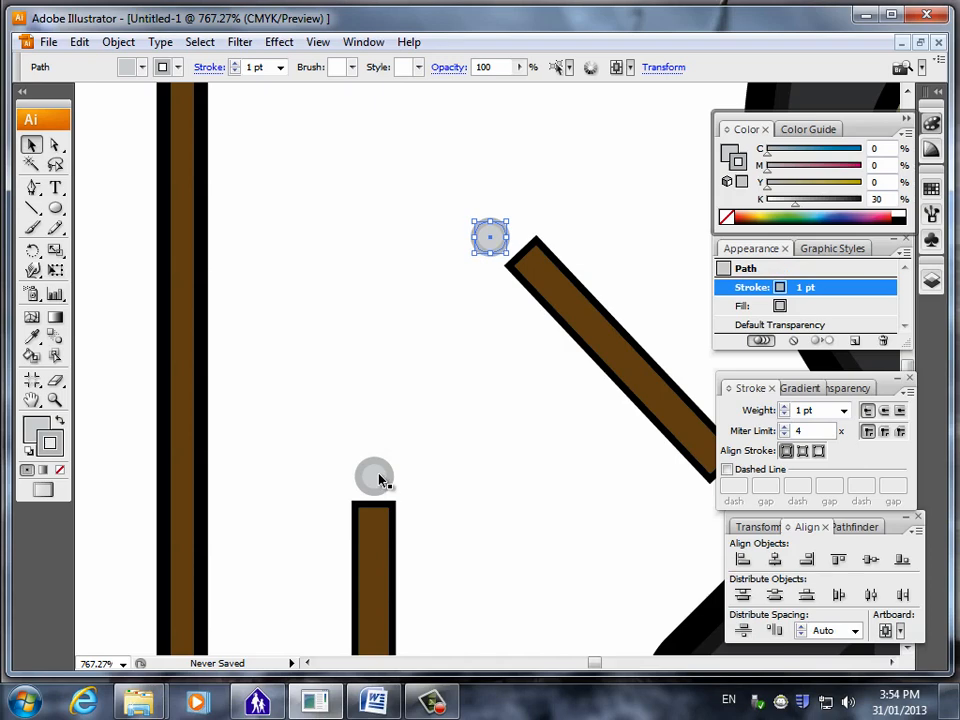
{"action": "left_click", "coordinate": [378, 479], "text": "shift"}
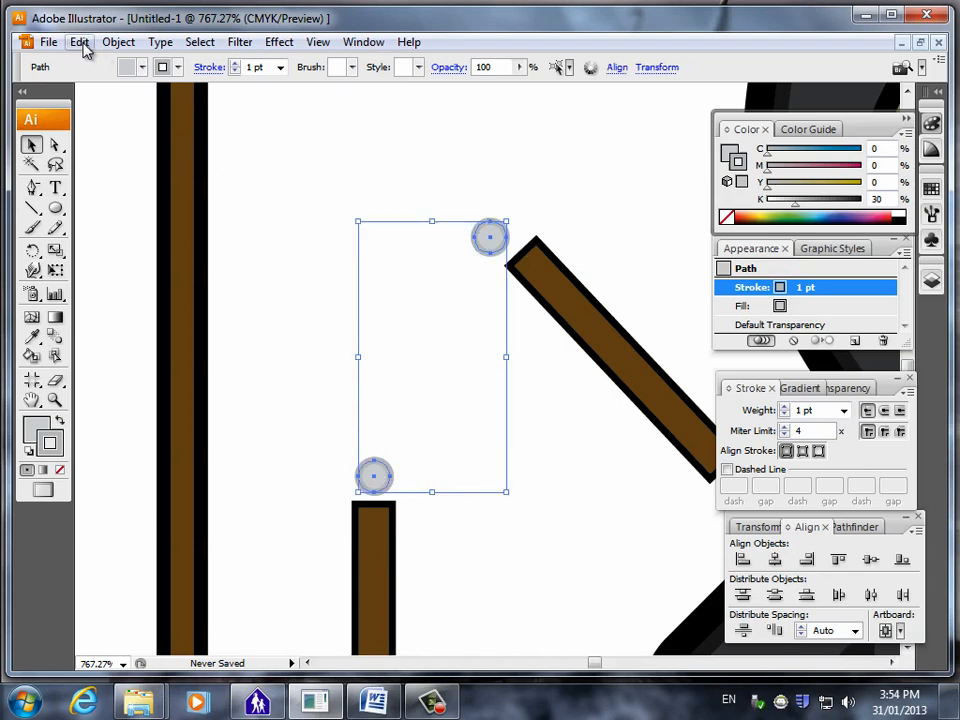
{"action": "left_click", "coordinate": [118, 42]}
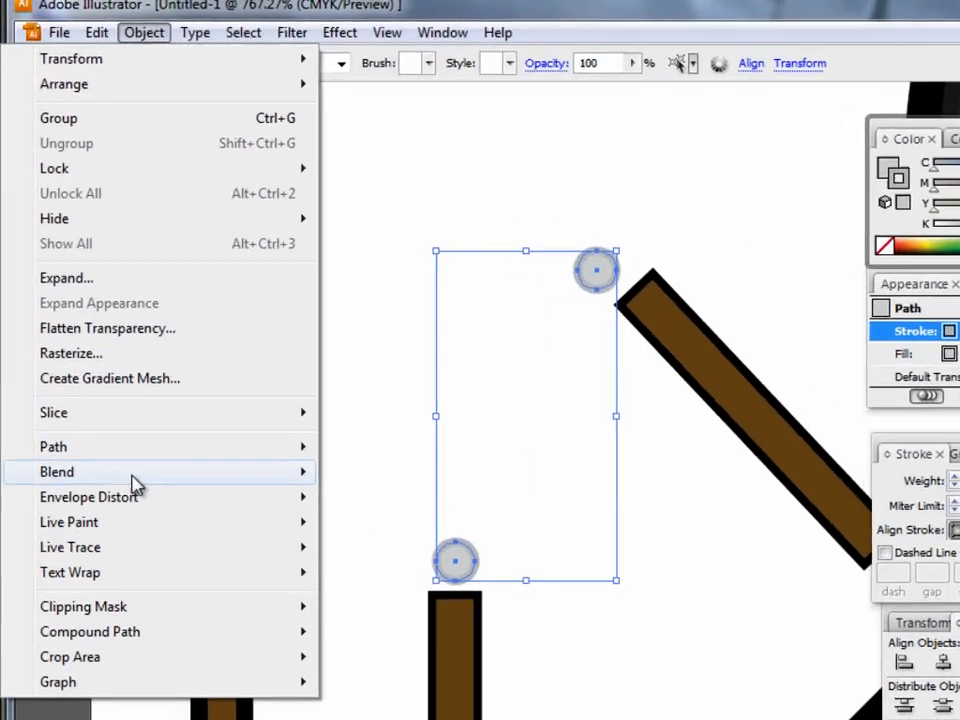
{"action": "mouse_move", "coordinate": [227, 402]}
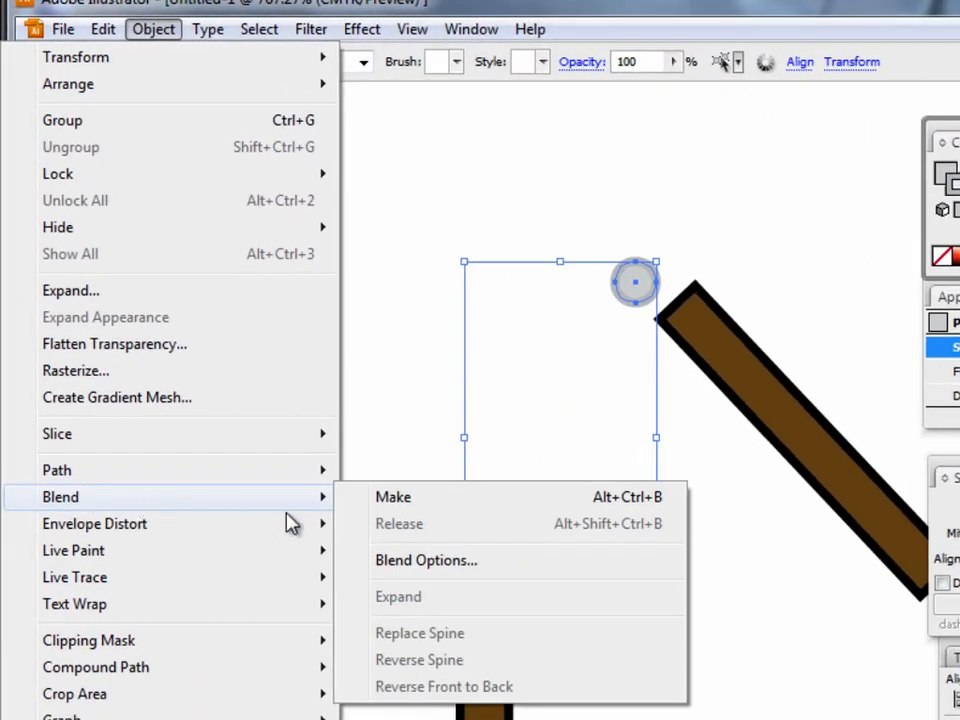
{"action": "left_click", "coordinate": [430, 505]}
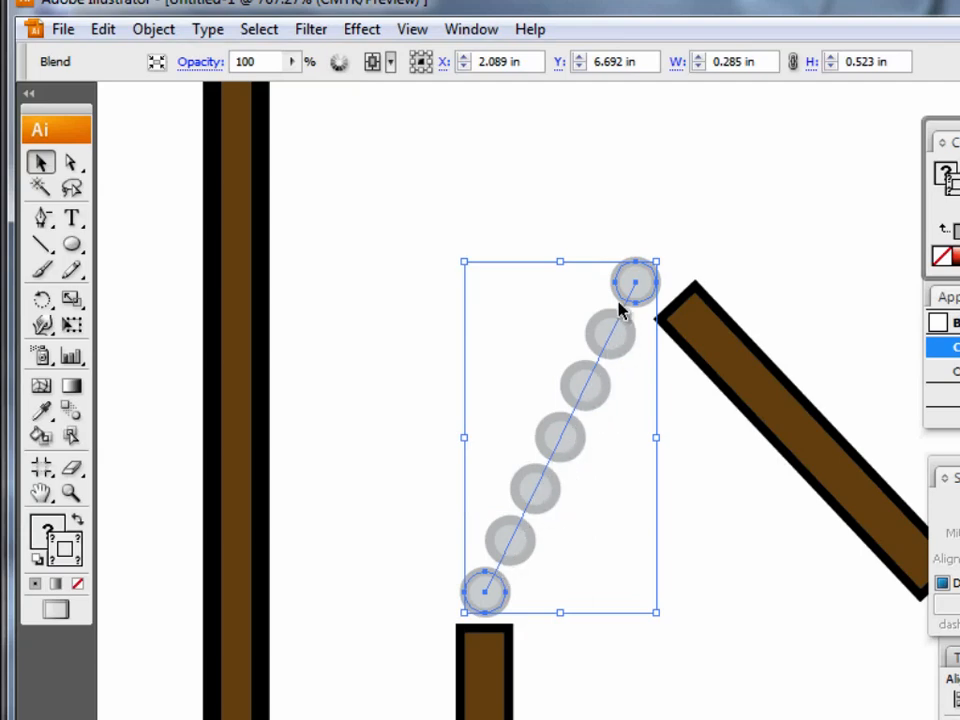
Set the chain blend's spacing to Specified Steps with 6 steps.
{"action": "left_click", "coordinate": [150, 30]}
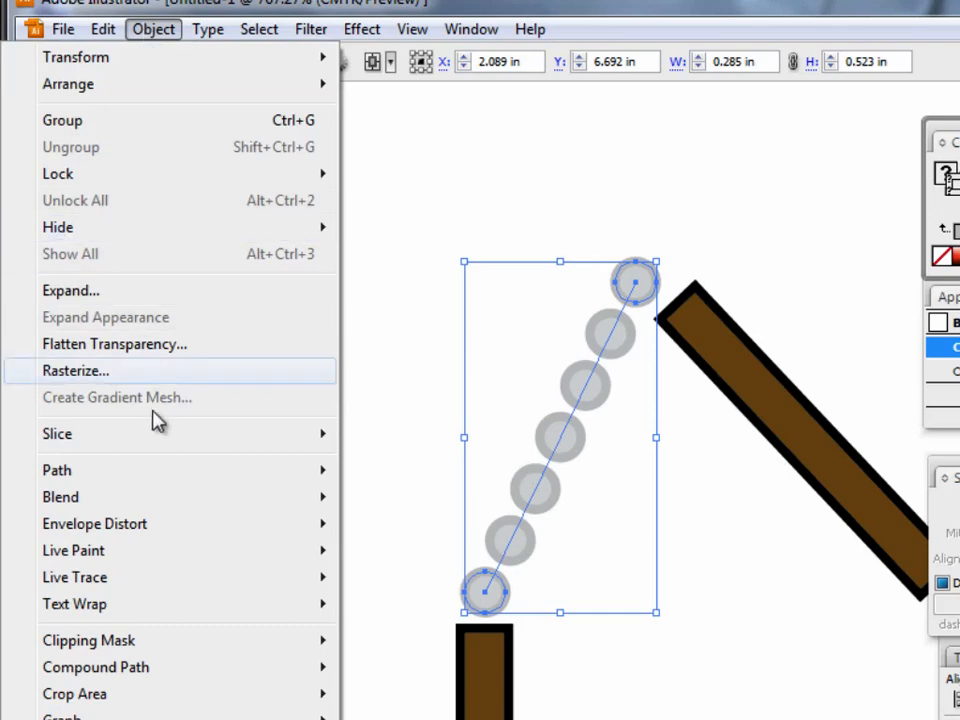
{"action": "mouse_move", "coordinate": [148, 505]}
{"action": "left_click", "coordinate": [460, 562]}
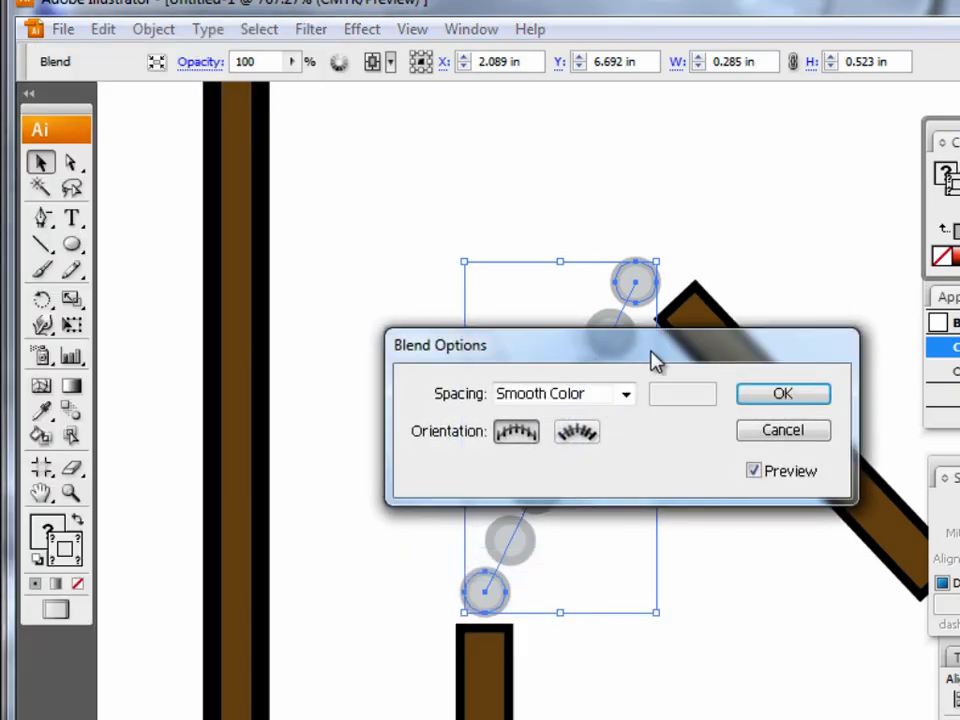
{"action": "left_click_drag", "start_coordinate": [654, 360], "coordinate": [294, 156]}
{"action": "left_click", "coordinate": [270, 196]}
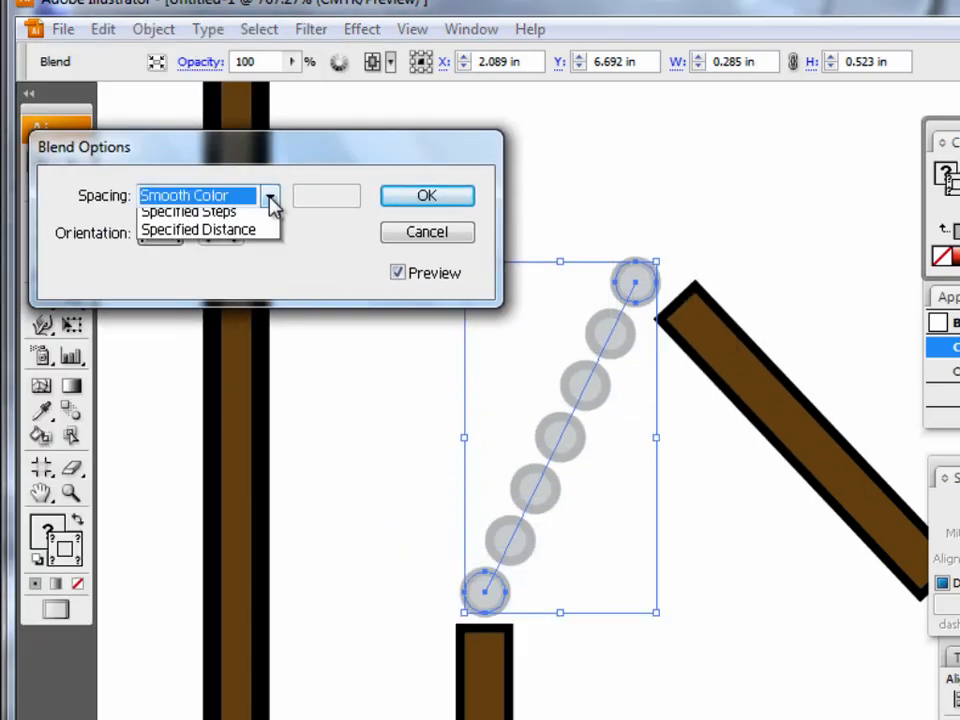
{"action": "left_click", "coordinate": [229, 236]}
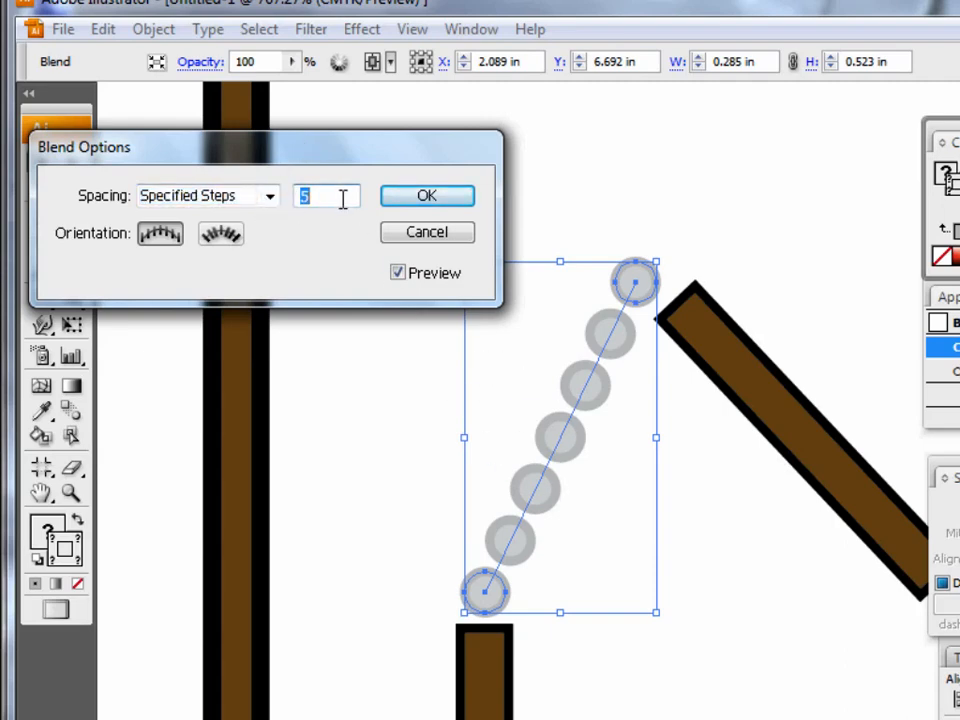
{"action": "type", "text": "6"}
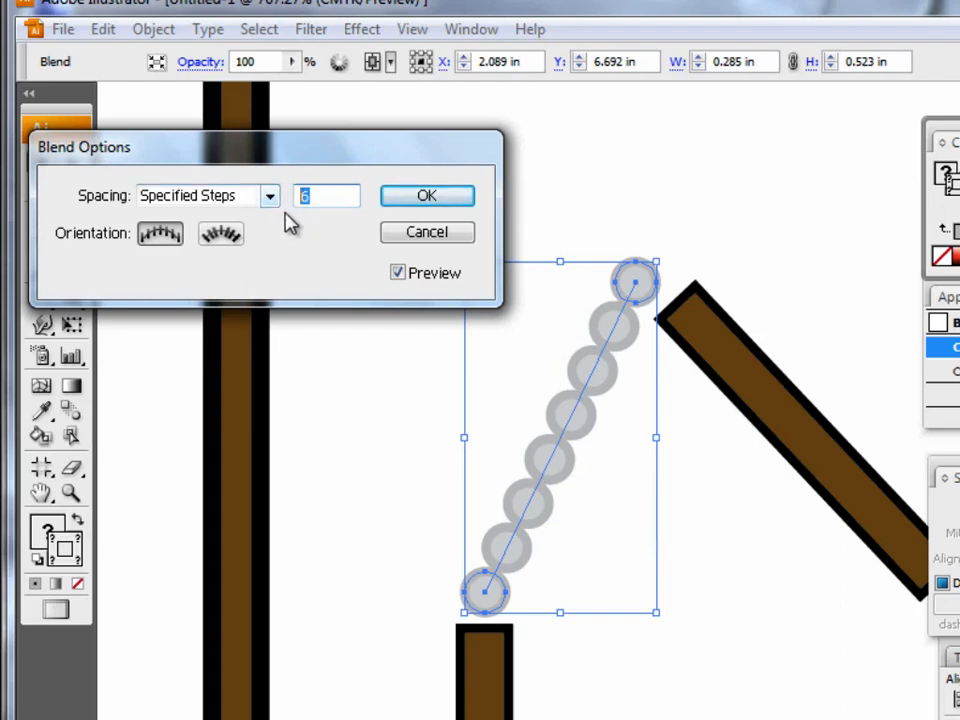
{"action": "type", "text": "4"}
{"action": "left_click_drag", "start_coordinate": [343, 190], "coordinate": [296, 195]}
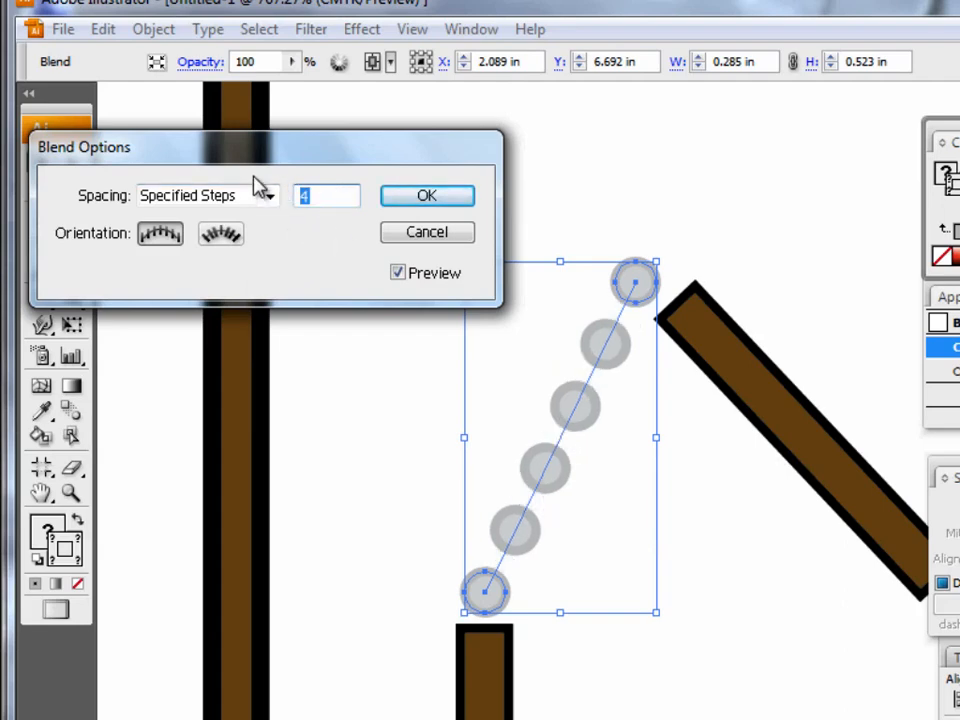
{"action": "type", "text": "6"}
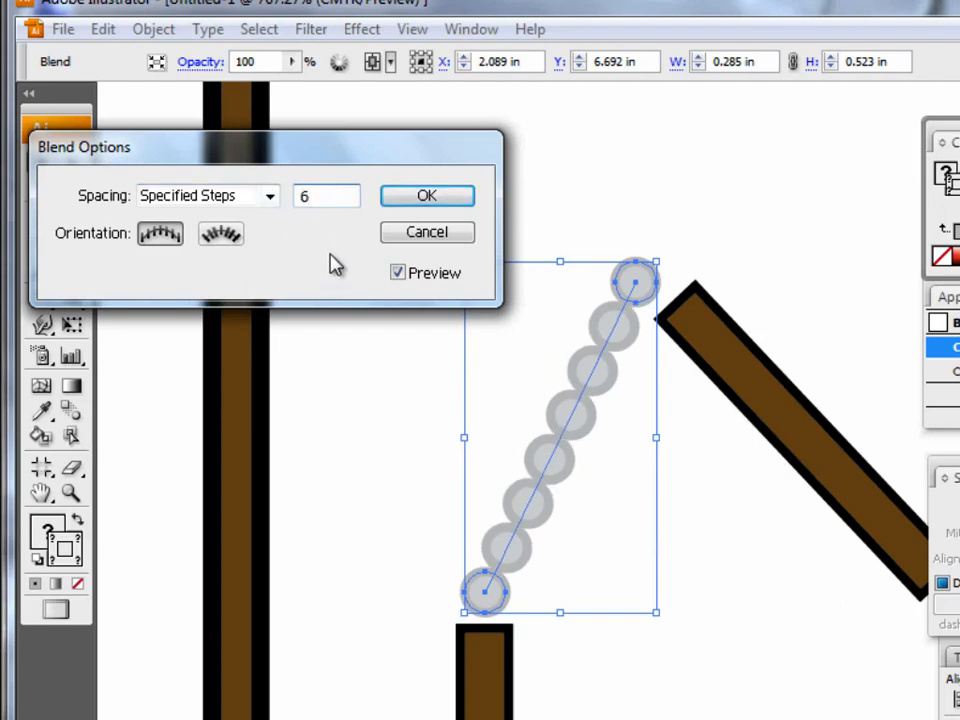
{"action": "left_click", "coordinate": [423, 197]}
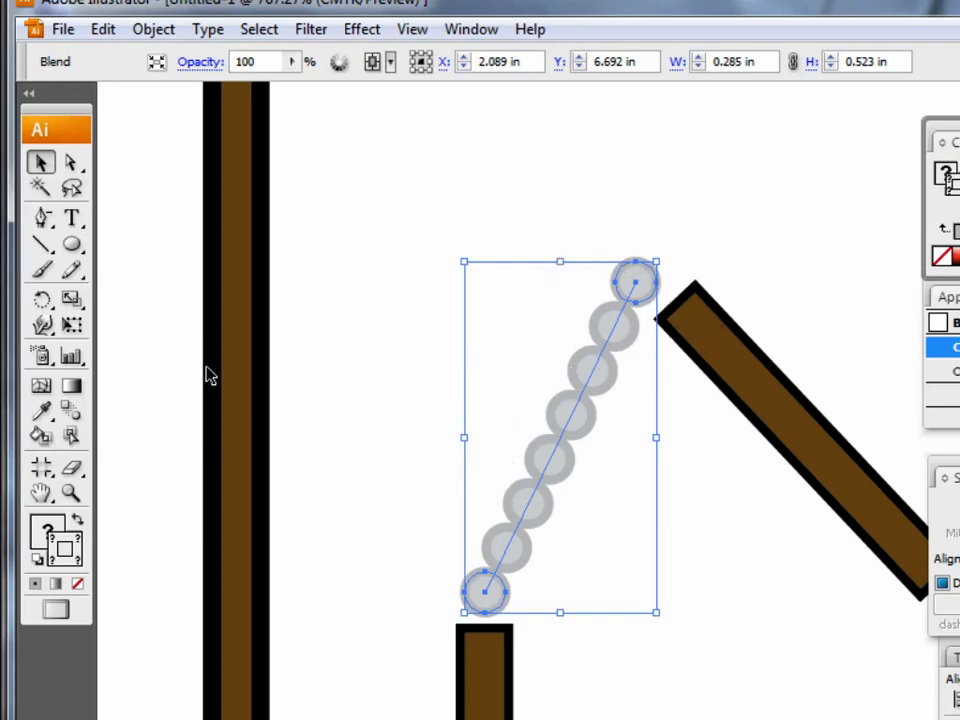
With the Pen tool, draw a curved open path from the tilted handle's upper end, arching over to the top of the upright handle.
{"action": "left_click_drag", "start_coordinate": [40, 218], "coordinate": [96, 230]}
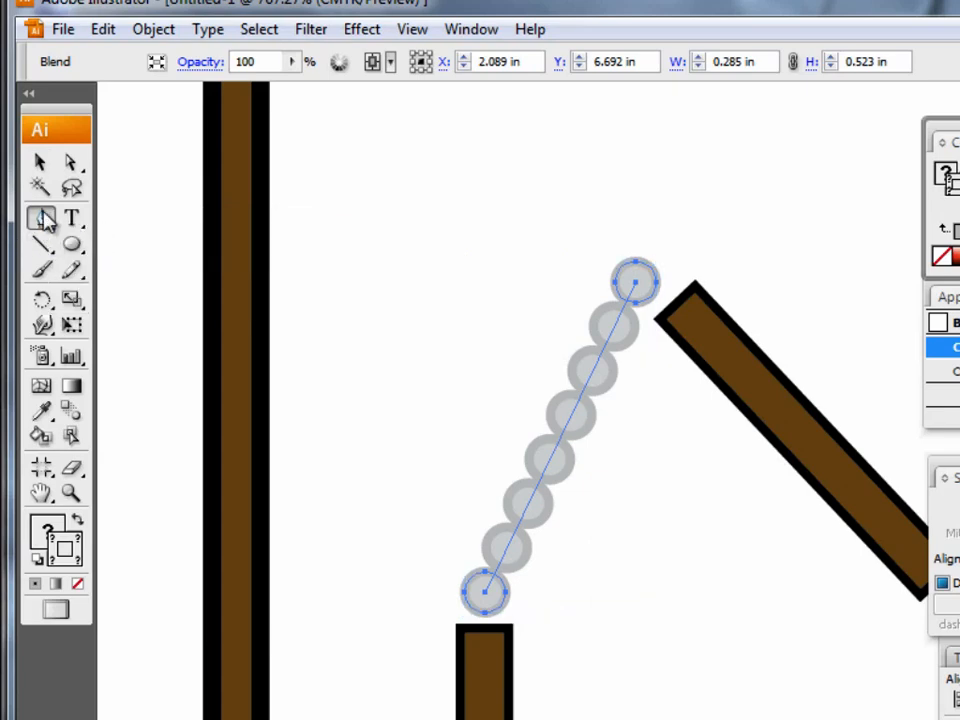
{"action": "left_click", "coordinate": [40, 162]}
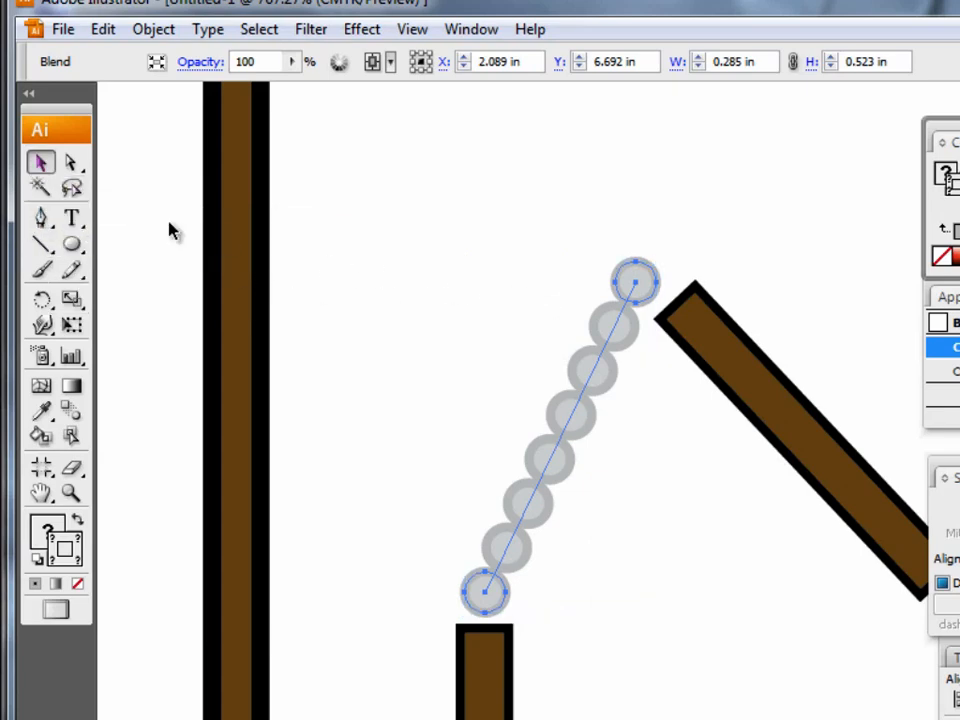
{"action": "left_click", "coordinate": [422, 311]}
{"action": "left_click", "coordinate": [40, 218]}
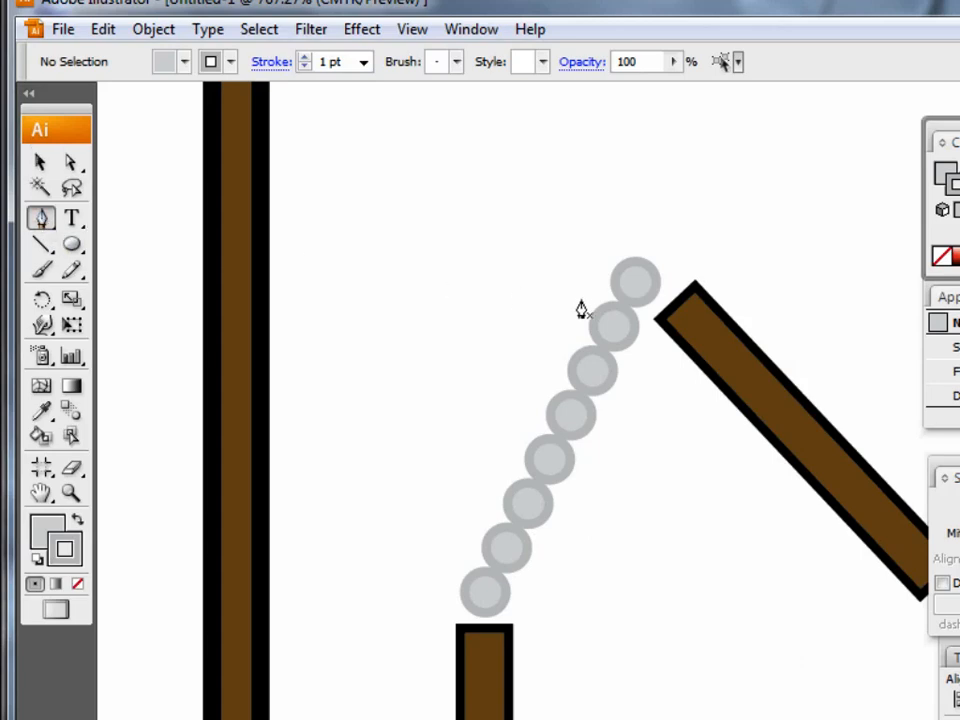
{"action": "left_click", "coordinate": [662, 289]}
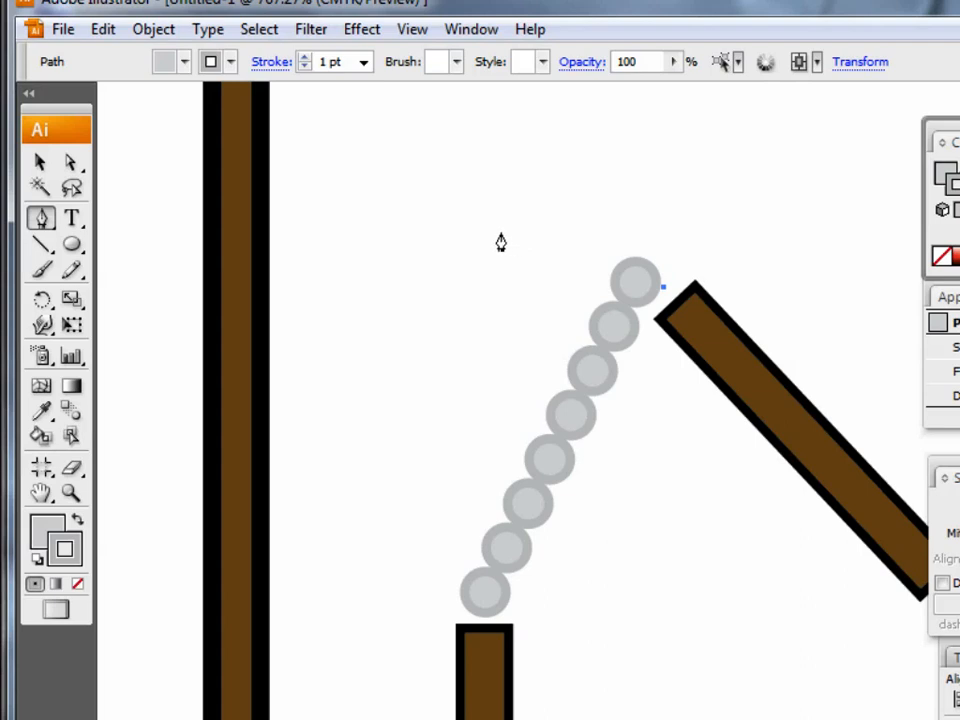
{"action": "left_click_drag", "start_coordinate": [500, 232], "coordinate": [451, 288]}
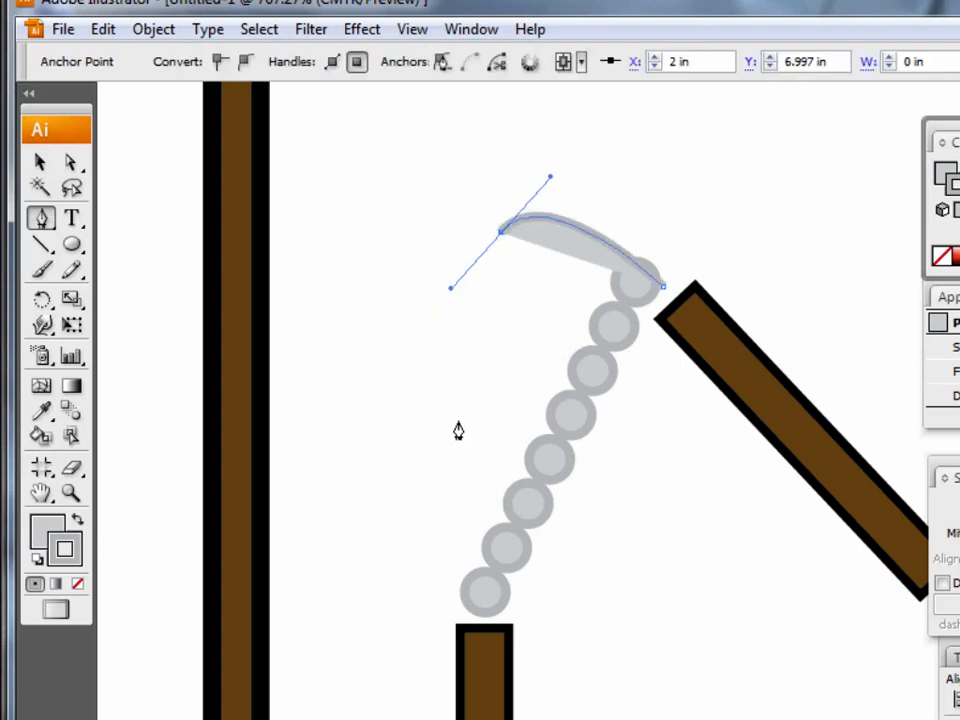
{"action": "left_click_drag", "start_coordinate": [467, 448], "coordinate": [484, 488]}
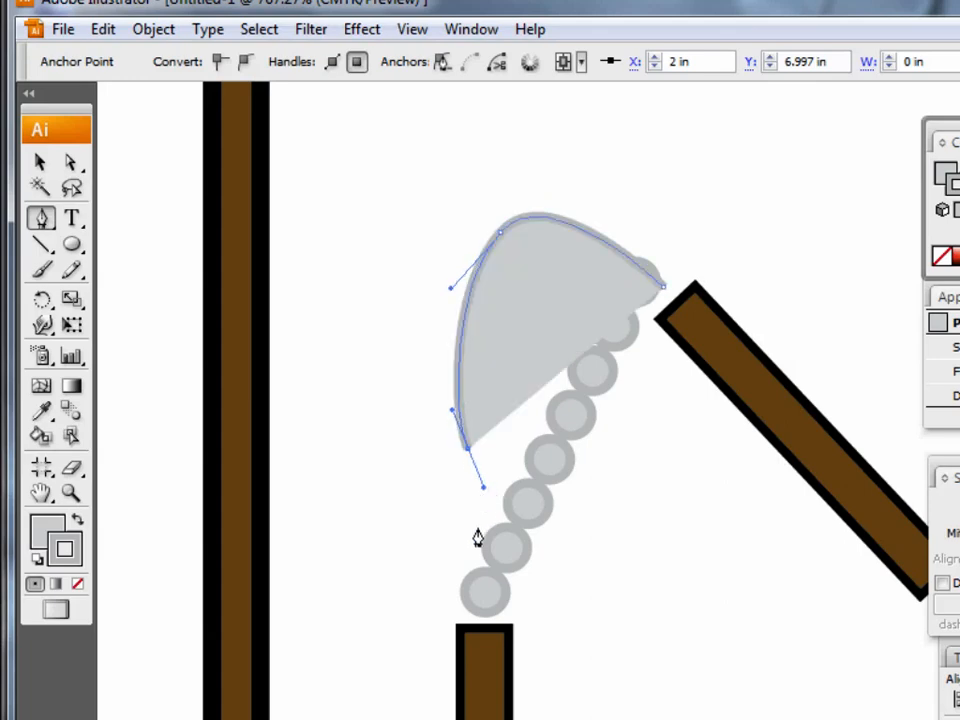
{"action": "left_click", "coordinate": [485, 618]}
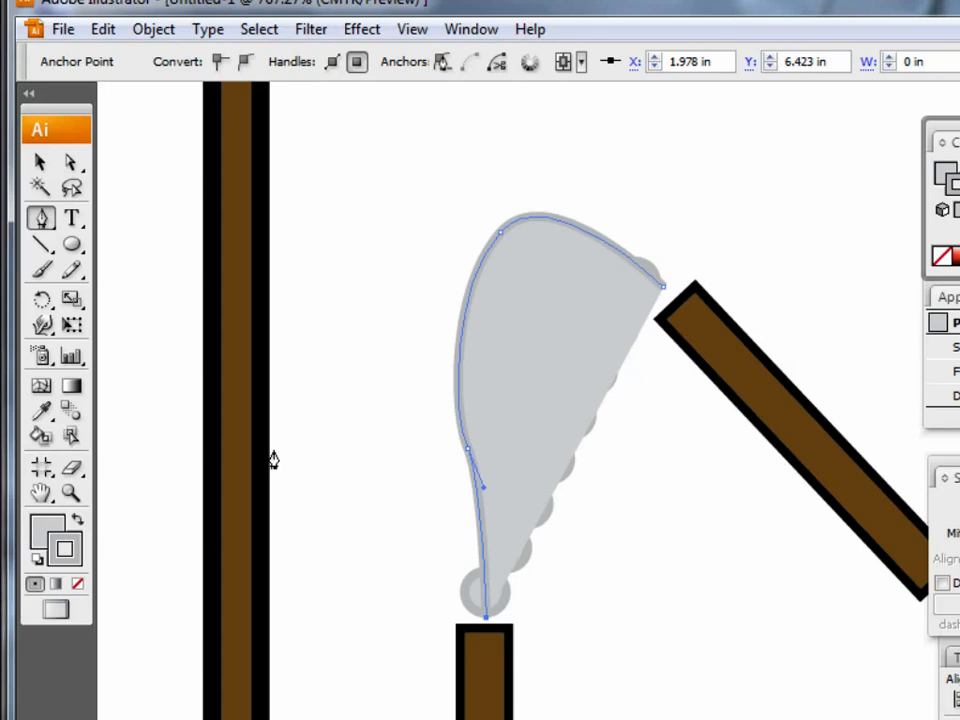
Remove both the fill and the stroke from the curved path.
{"action": "left_click", "coordinate": [47, 528]}
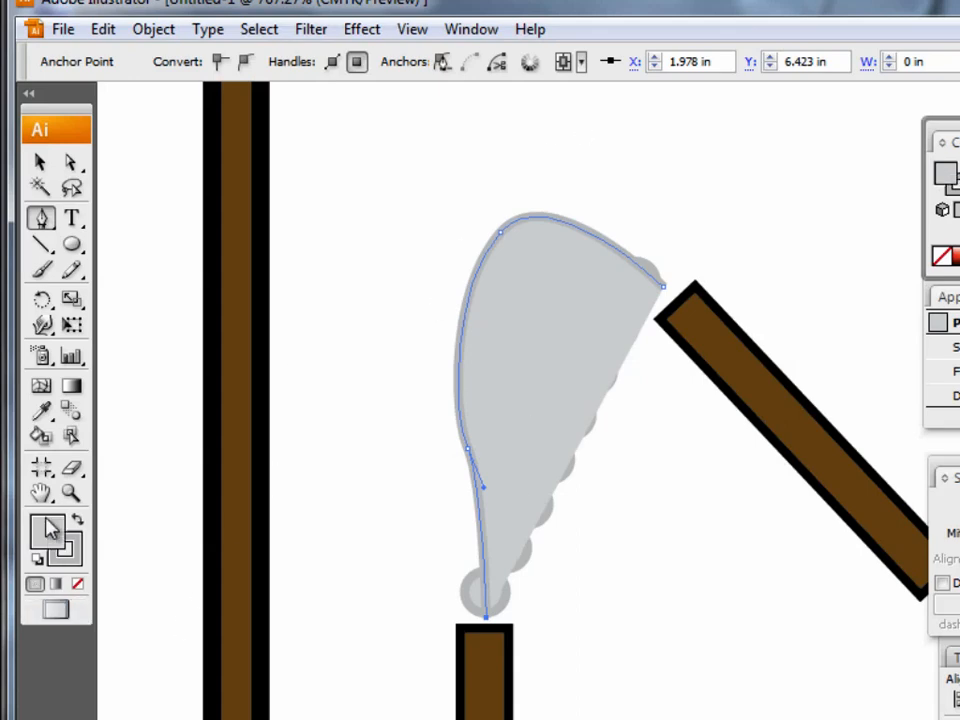
{"action": "left_click", "coordinate": [78, 588]}
{"action": "left_click", "coordinate": [80, 555]}
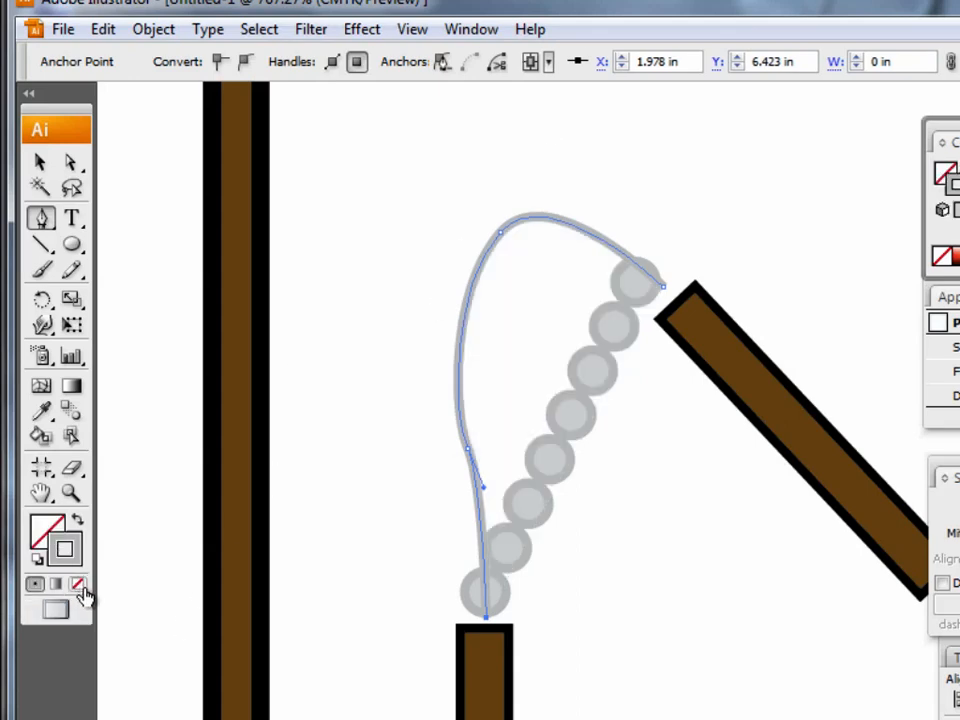
{"action": "left_click", "coordinate": [78, 588]}
Adjust the direction handles of the curved path's two middle anchor points to round out its bulge.
{"action": "left_click", "coordinate": [40, 163]}
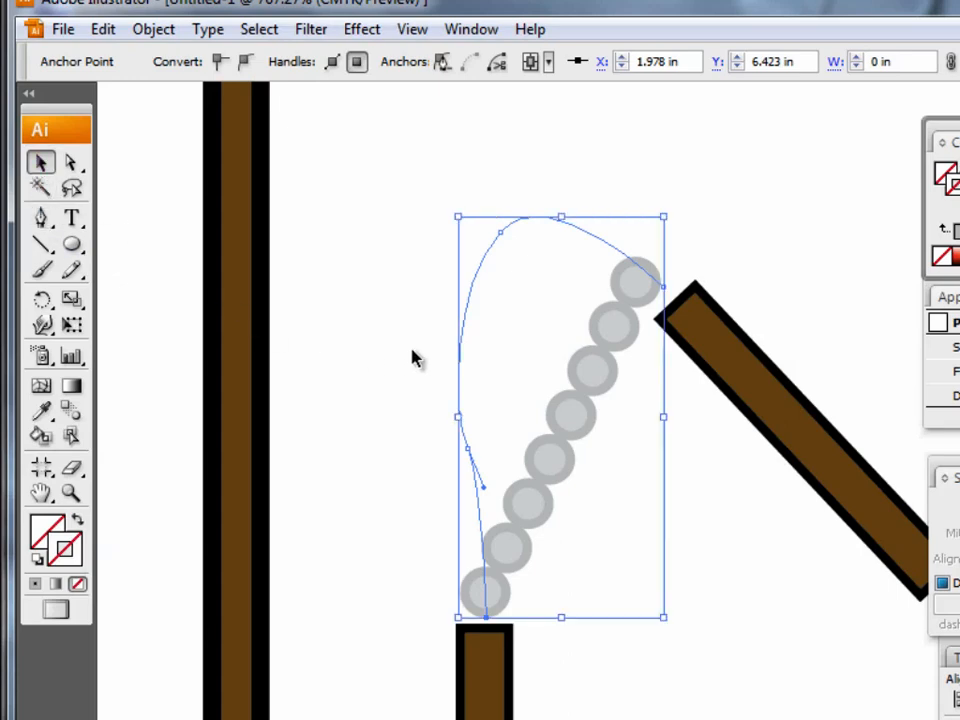
{"action": "left_click", "coordinate": [70, 165]}
{"action": "left_click", "coordinate": [300, 390]}
{"action": "left_click", "coordinate": [471, 456]}
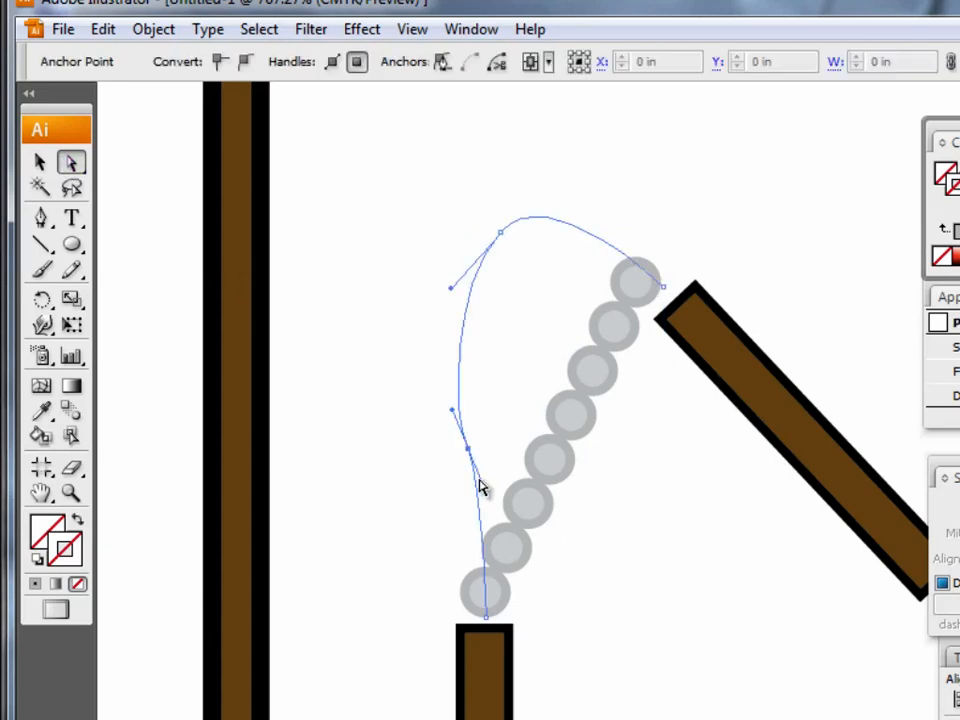
{"action": "left_click", "coordinate": [483, 489]}
{"action": "mouse_move", "coordinate": [484, 488]}
{"action": "left_mouse_down"}
{"action": "mouse_move", "coordinate": [490, 497]}
{"action": "mouse_move", "coordinate": [476, 506]}
{"action": "mouse_move", "coordinate": [493, 498]}
{"action": "left_mouse_up"}
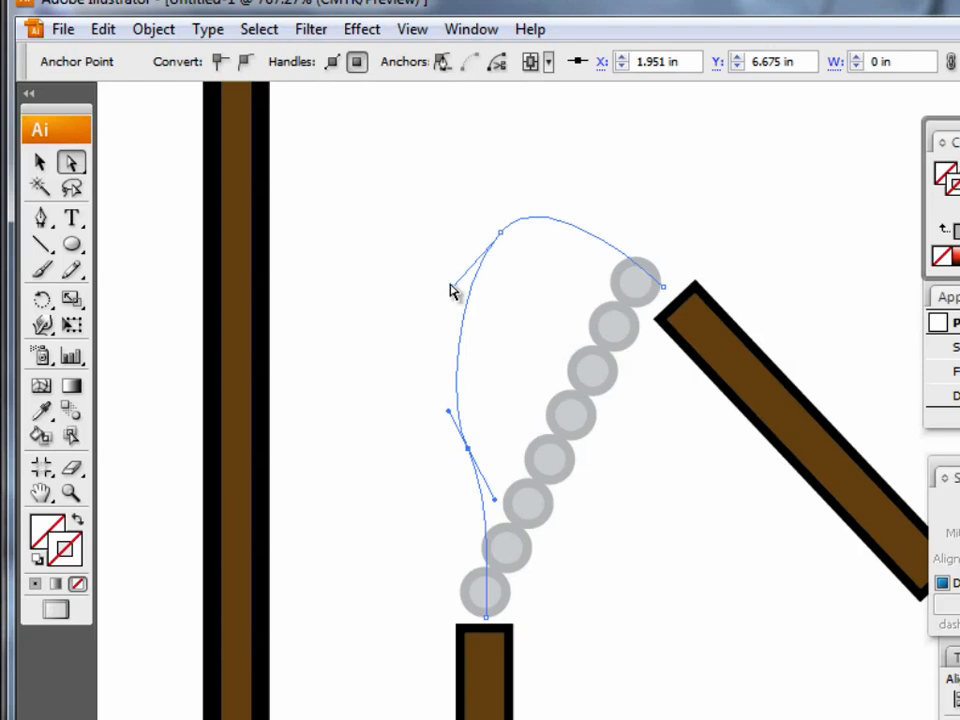
{"action": "left_click_drag", "start_coordinate": [450, 293], "coordinate": [455, 294]}
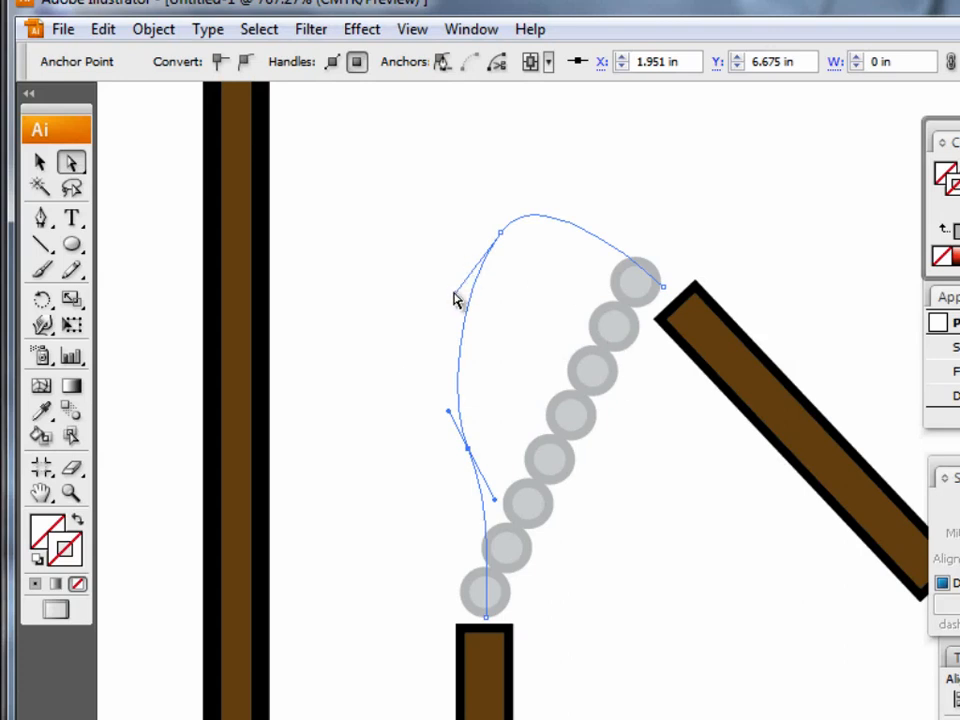
{"action": "left_click_drag", "start_coordinate": [455, 297], "coordinate": [443, 290]}
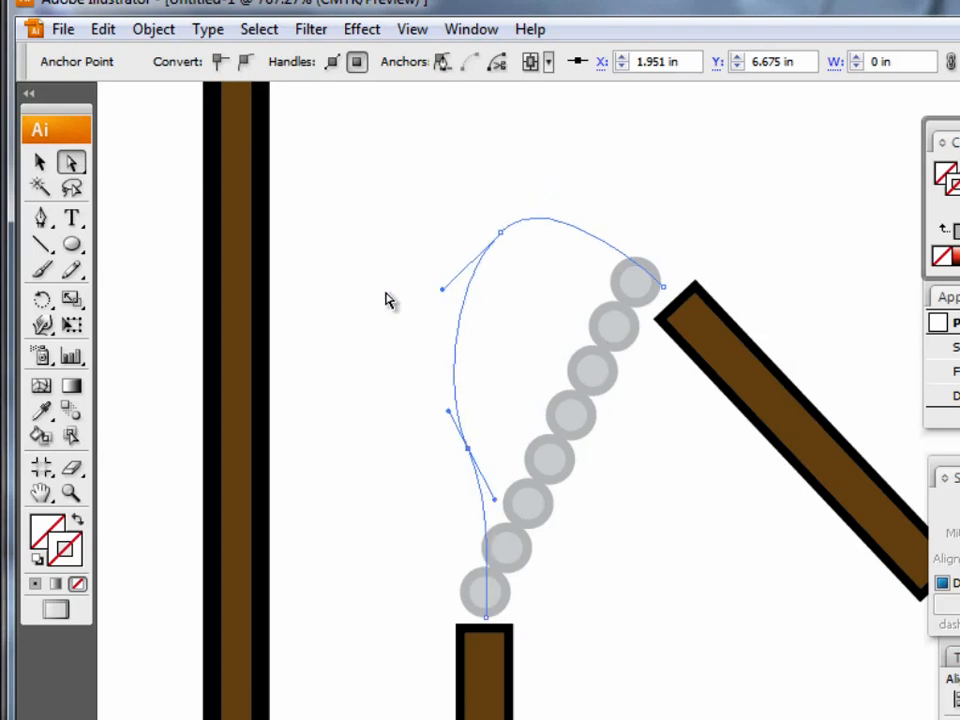
Replace the blend's spine with the curved path so the chain circles follow the curve, and deselect.
{"action": "left_click", "coordinate": [40, 164]}
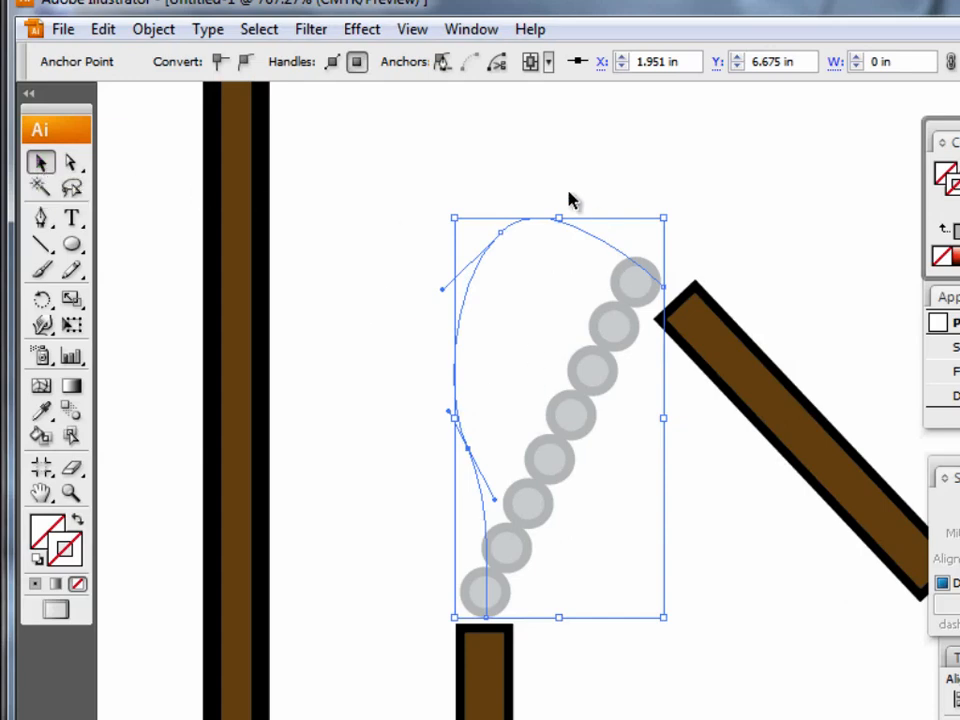
{"action": "left_click", "coordinate": [605, 387], "text": "shift"}
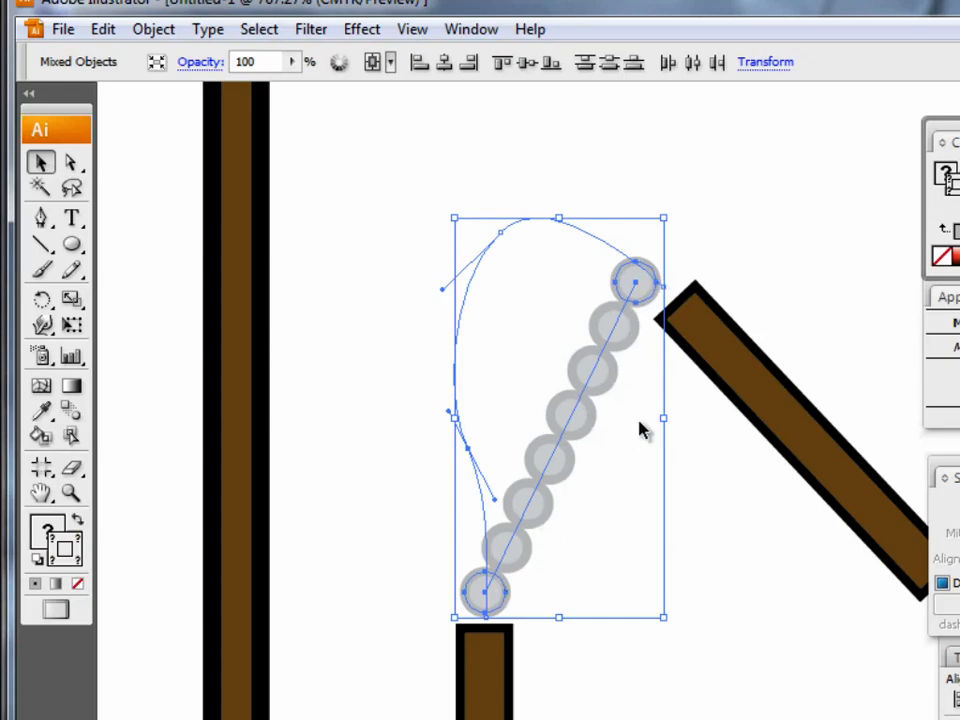
{"action": "left_click", "coordinate": [154, 30]}
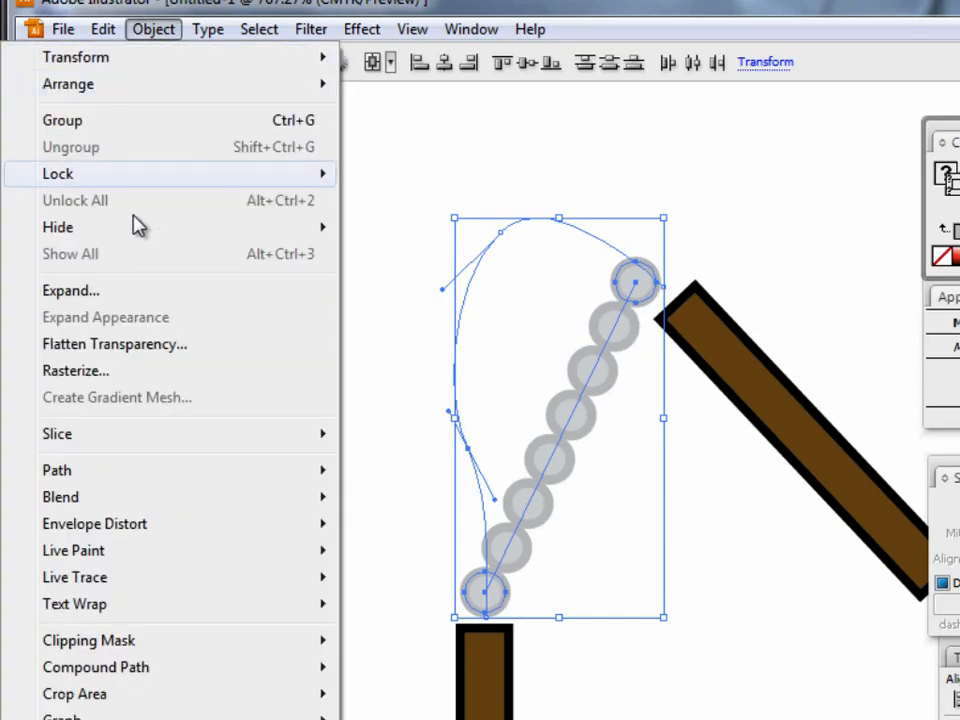
{"action": "mouse_move", "coordinate": [103, 503]}
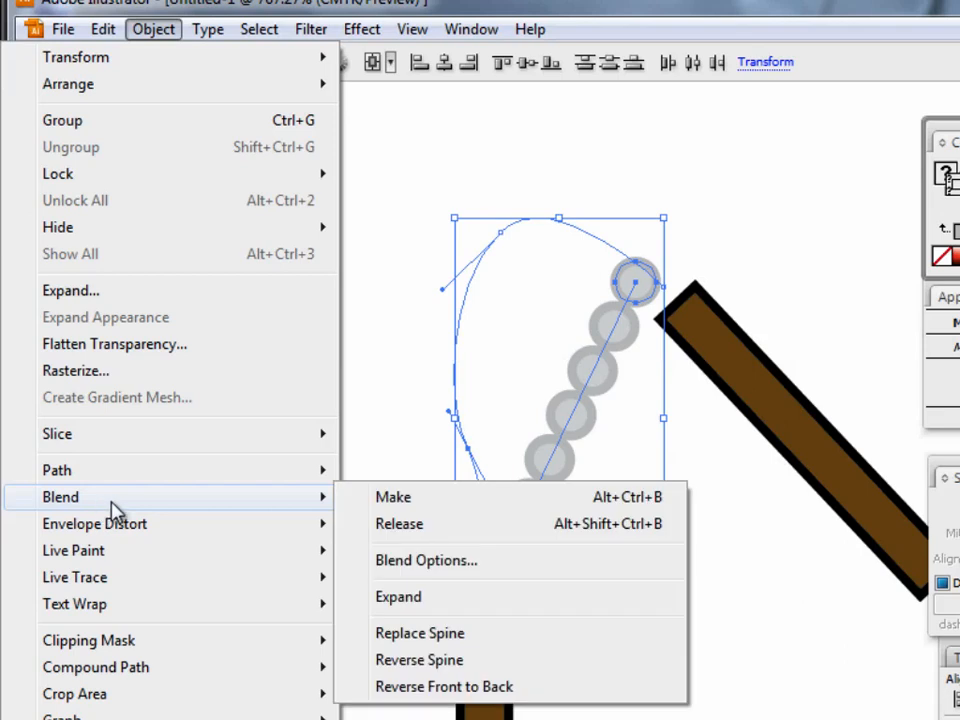
{"action": "left_click", "coordinate": [428, 640]}
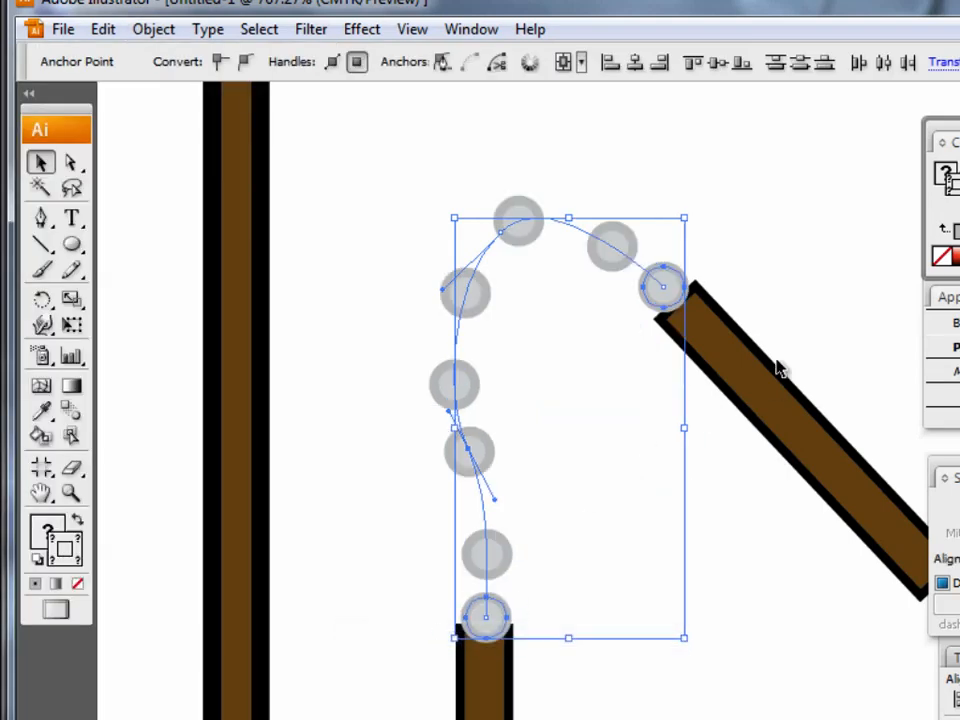
{"action": "left_click", "coordinate": [340, 618]}
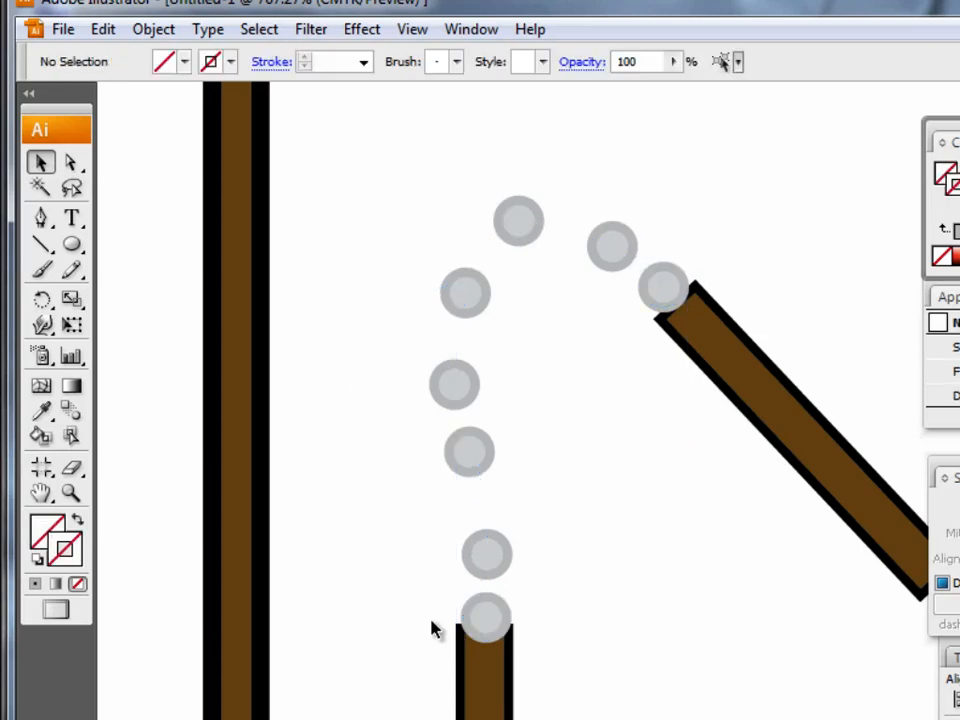
Move the lower end anchor of the chain's spine up so the last circle sits just above the upright handle.
{"action": "left_click", "coordinate": [71, 162]}
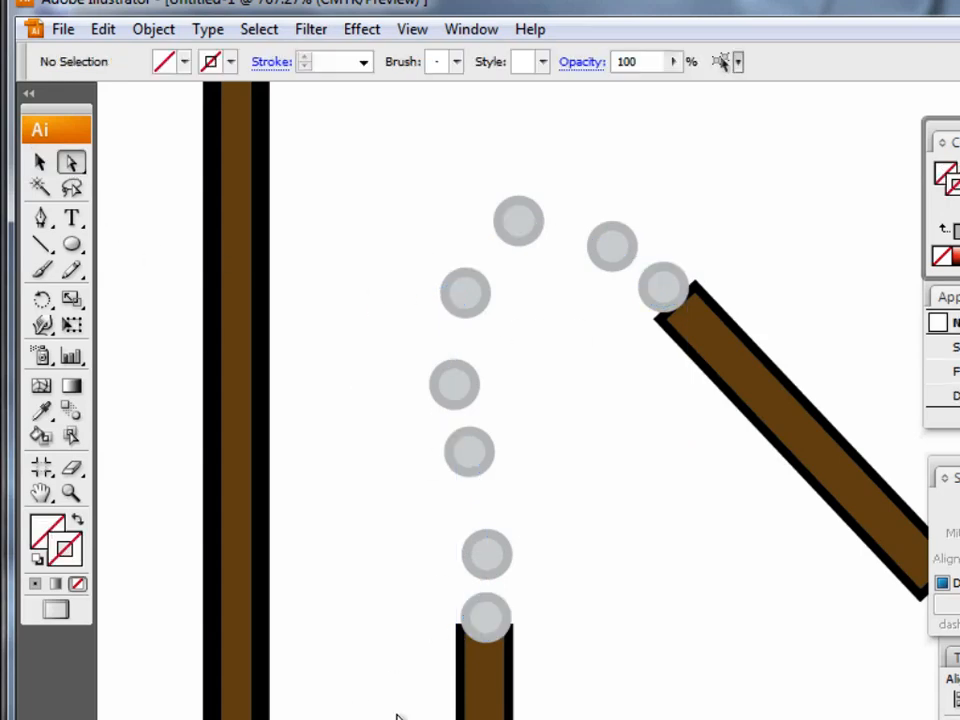
{"action": "left_click", "coordinate": [492, 630]}
{"action": "left_click", "coordinate": [489, 566]}
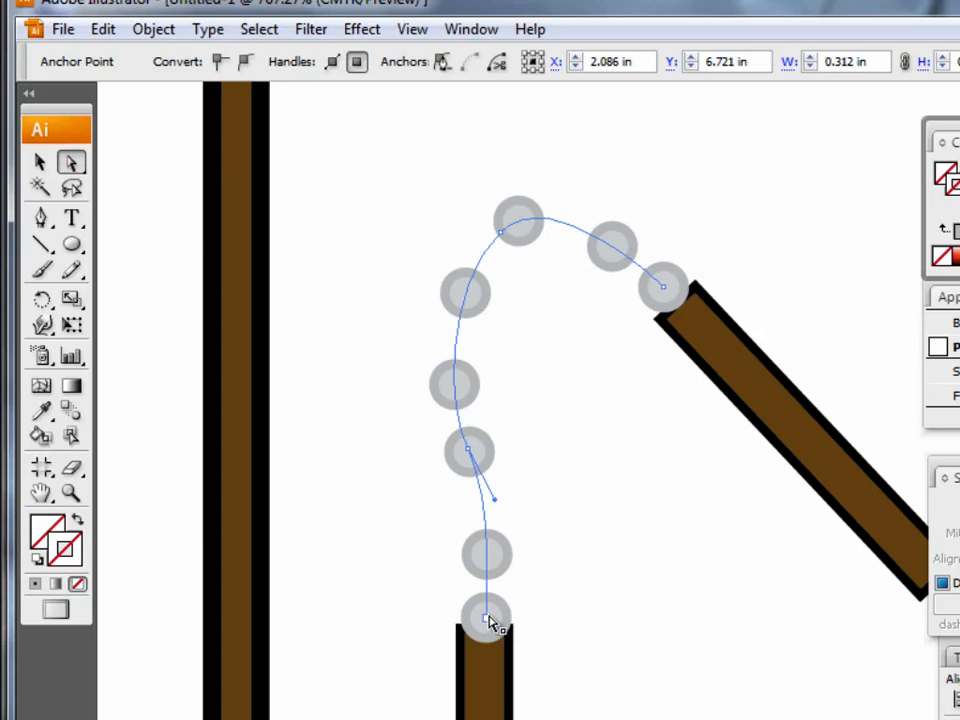
{"action": "left_click_drag", "start_coordinate": [489, 614], "coordinate": [489, 588]}
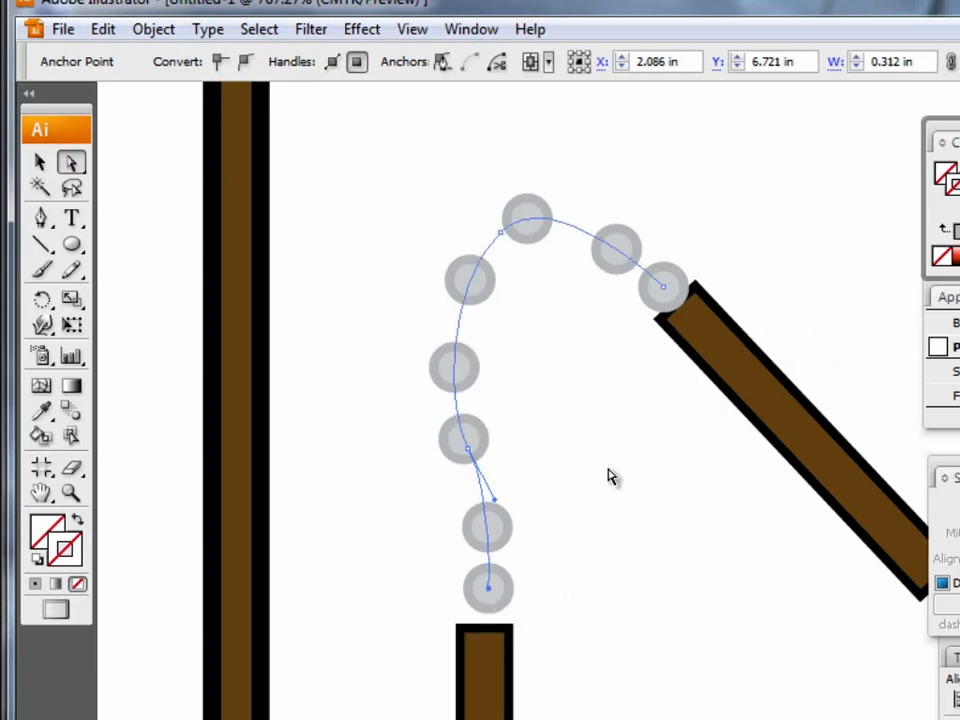
Move the upper end anchor of the chain's spine up and away from the angled handle so the circle sits just off its tip.
{"action": "left_click_drag", "start_coordinate": [665, 292], "coordinate": [654, 276]}
{"action": "left_click", "coordinate": [616, 509]}
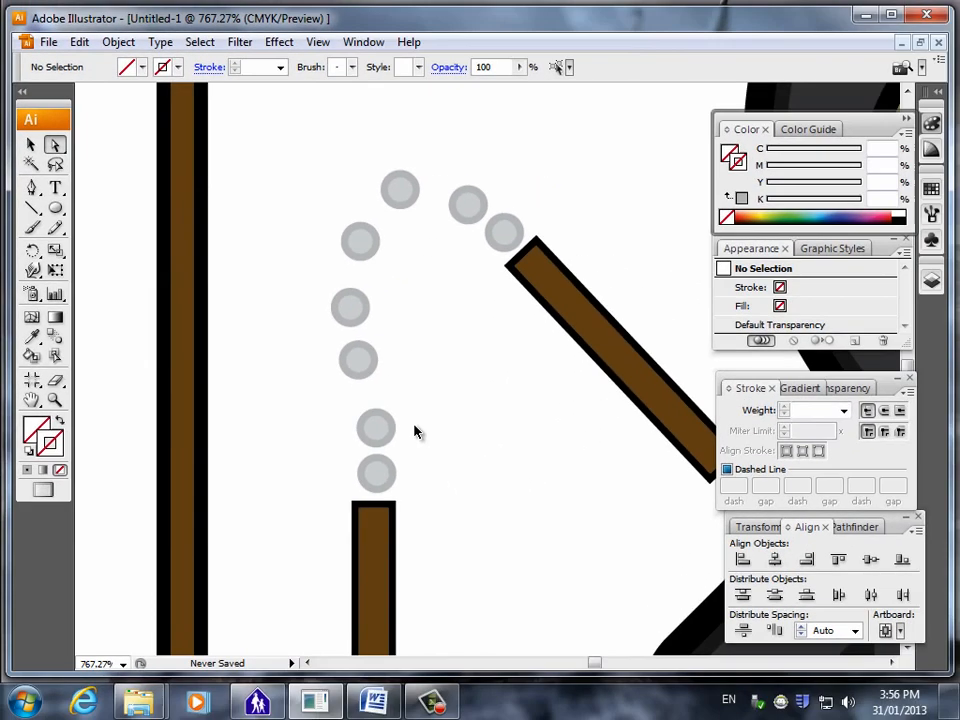
{"action": "key", "text": "ctrl+0"}
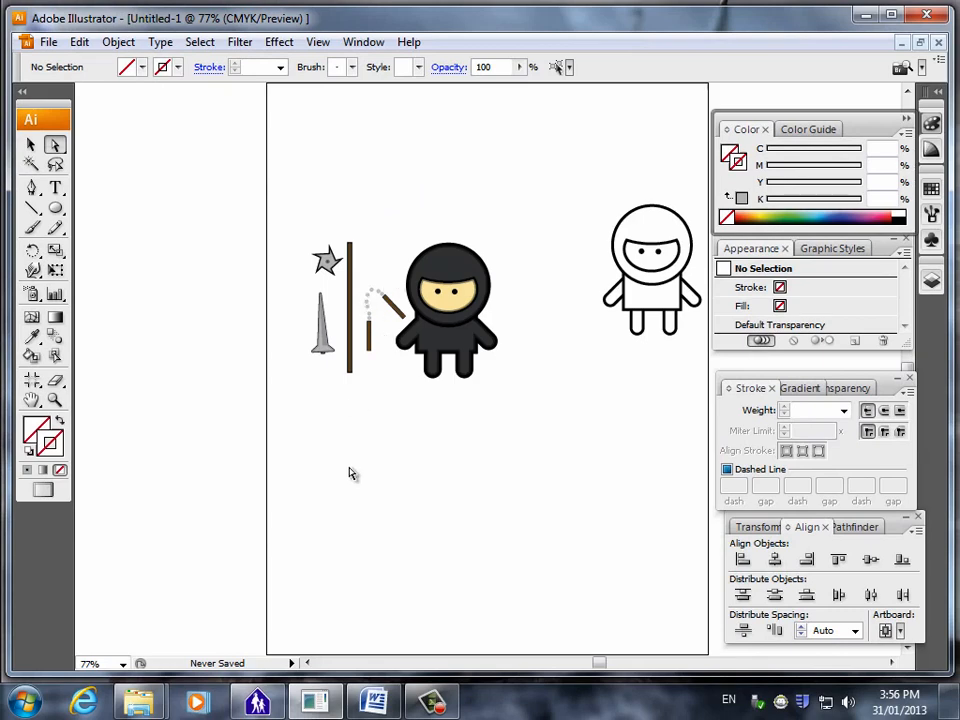
Switch to the Word tutorial document and review the instructions and pictures for placing the weapons on the ninjas.
{"action": "left_click", "coordinate": [374, 703]}
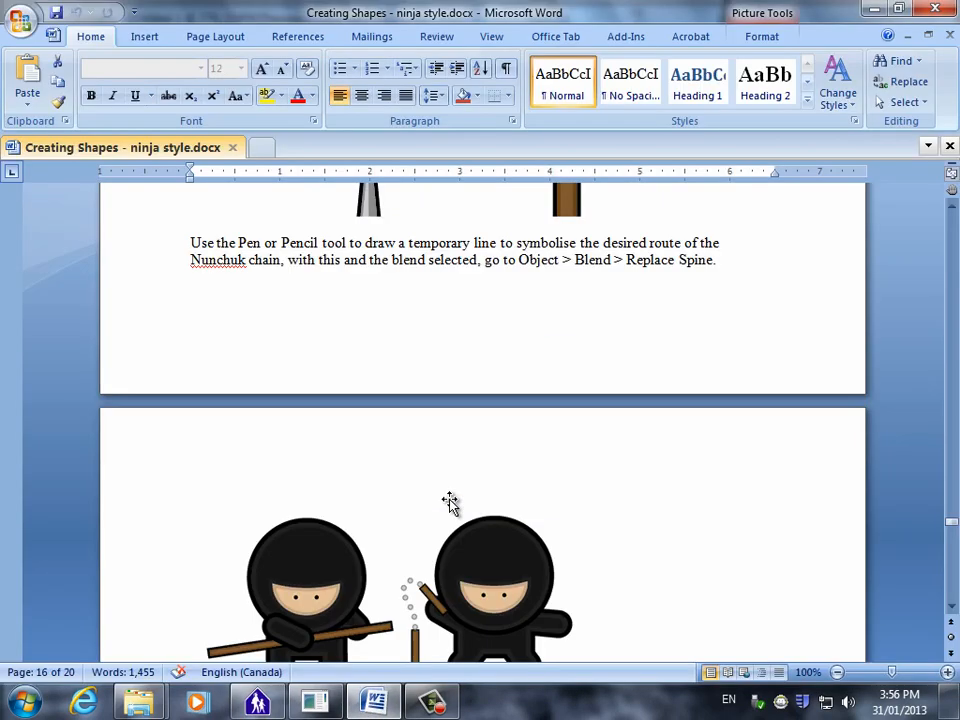
{"action": "scroll", "coordinate": [391, 550], "scroll_direction": "down", "scroll_amount": 8}
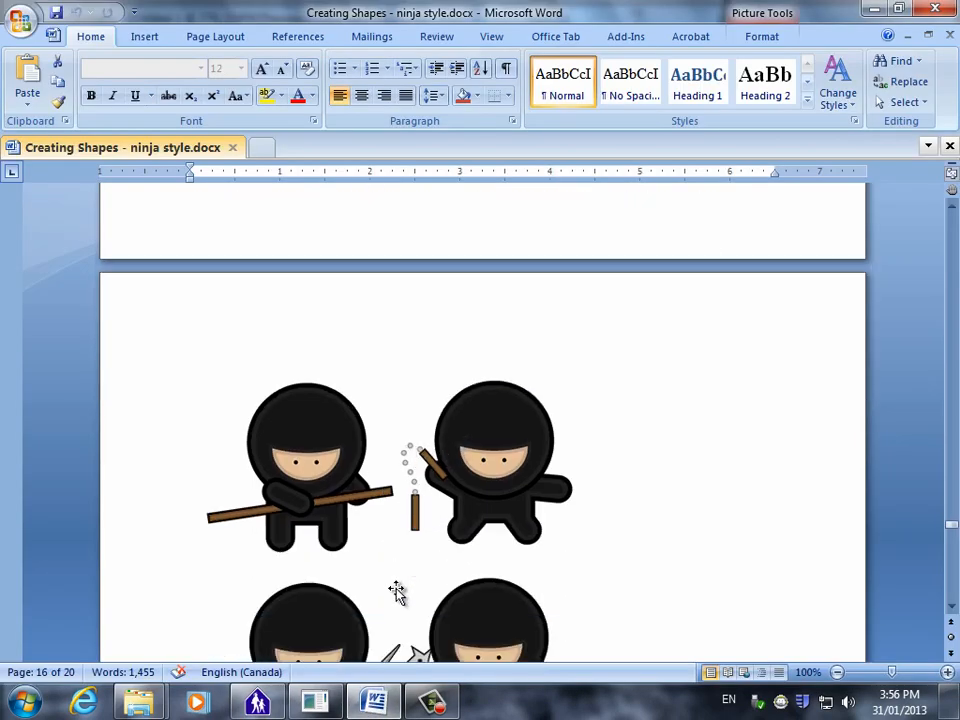
{"action": "scroll", "coordinate": [391, 535], "scroll_direction": "down", "scroll_amount": 3}
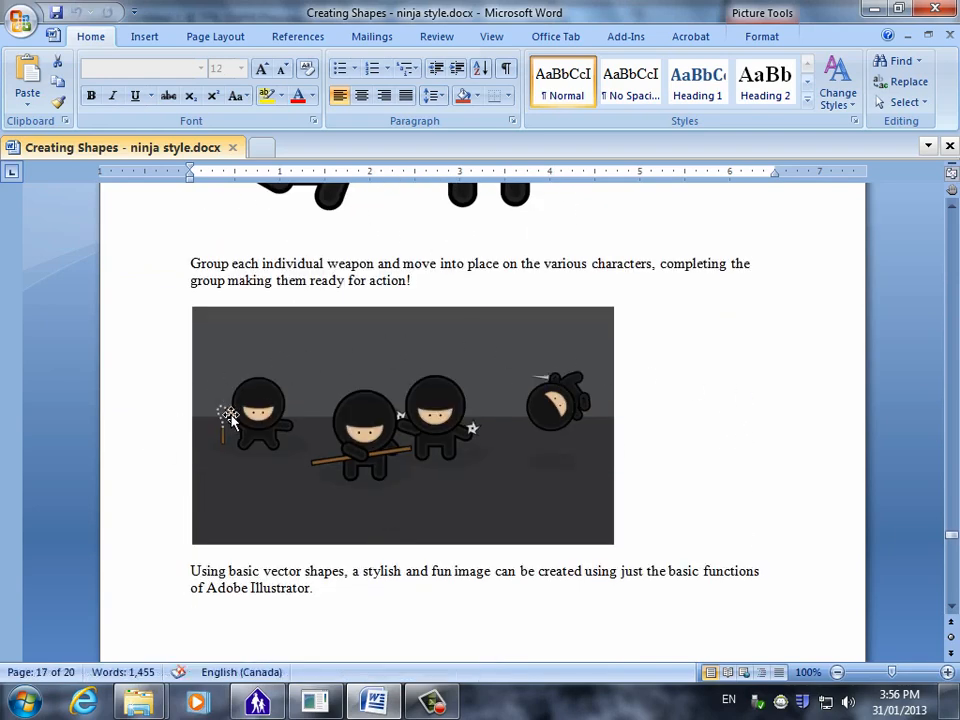
{"action": "scroll", "coordinate": [364, 467], "scroll_direction": "down", "scroll_amount": 2}
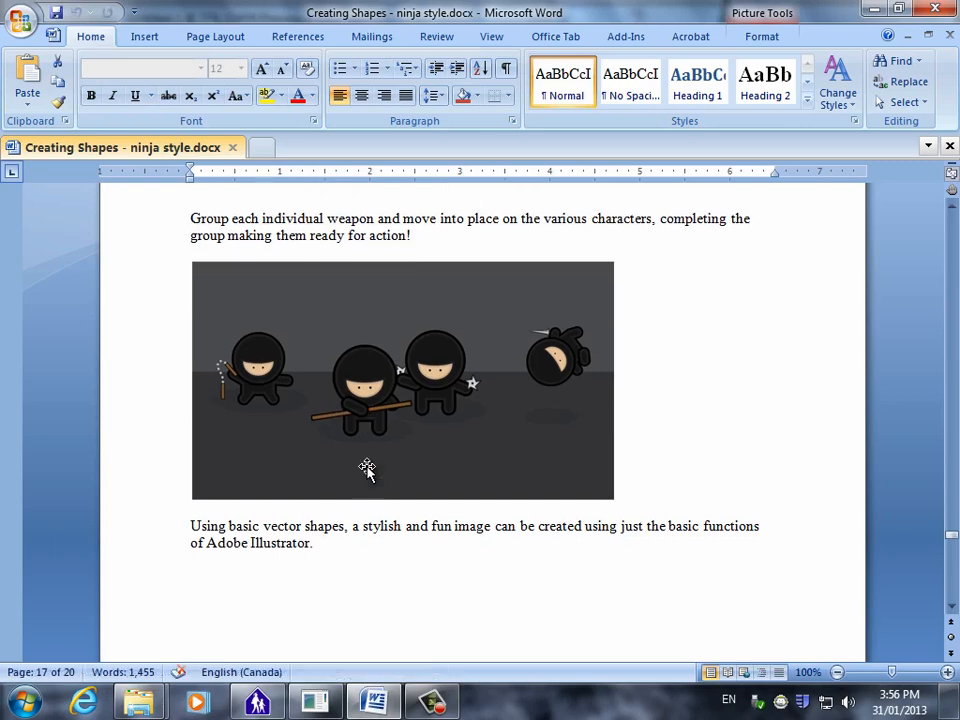
Switch back to Illustrator and group the nunchuks' two handles with the blended chain.
{"action": "key", "text": "alt+Tab"}
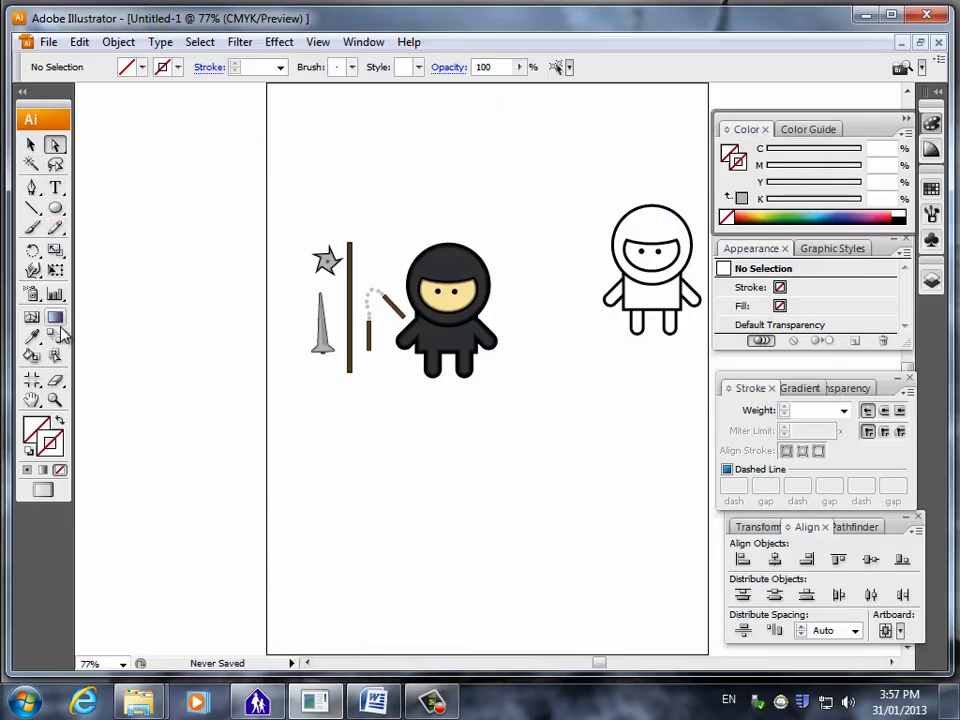
{"action": "left_click", "coordinate": [54, 400]}
{"action": "left_click_drag", "start_coordinate": [289, 206], "coordinate": [565, 453]}
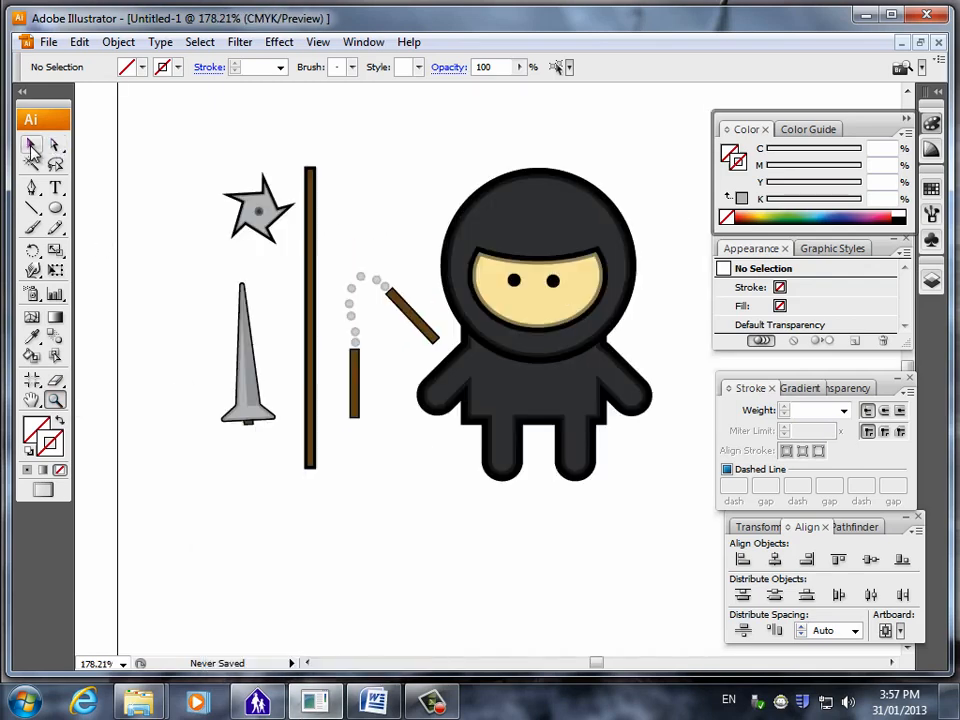
{"action": "key", "text": "v"}
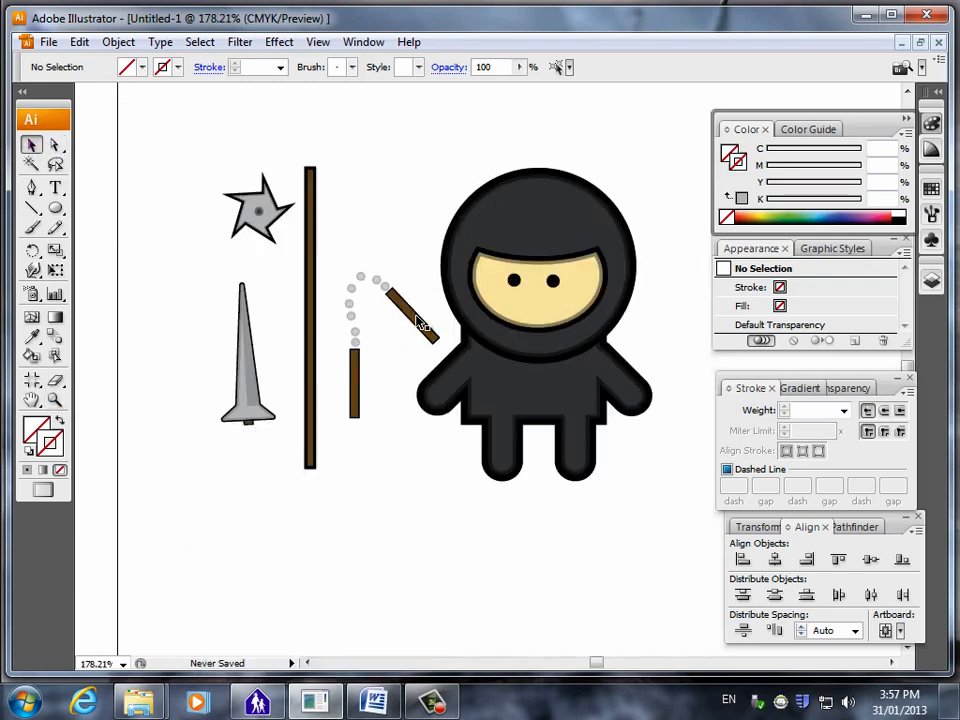
{"action": "left_click", "coordinate": [420, 322]}
{"action": "left_click", "coordinate": [377, 279], "text": "shift"}
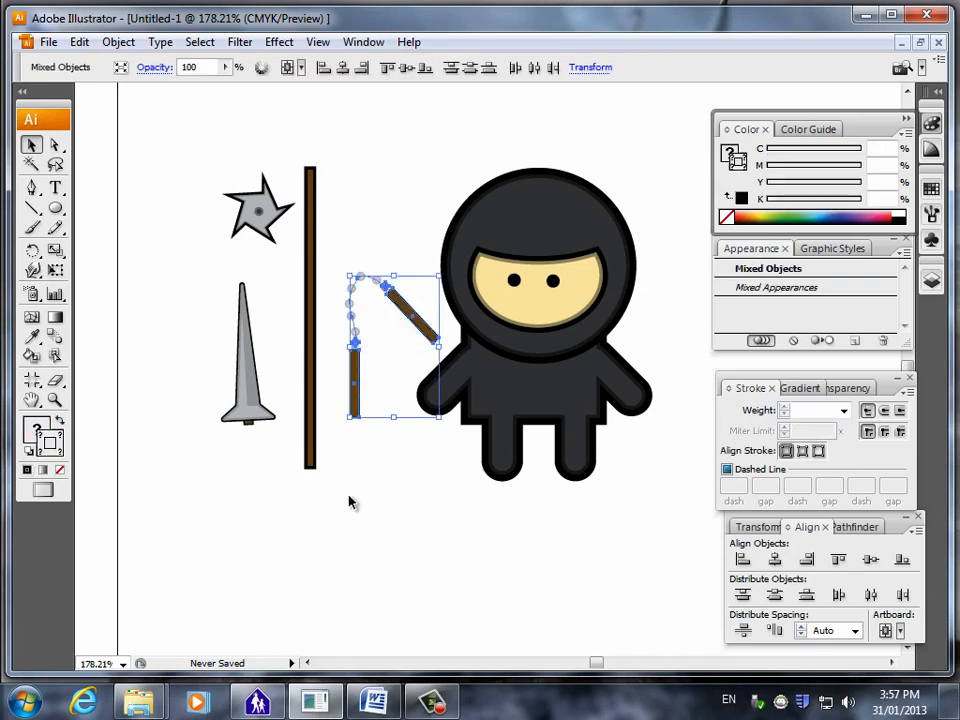
{"action": "right_click", "coordinate": [358, 401]}
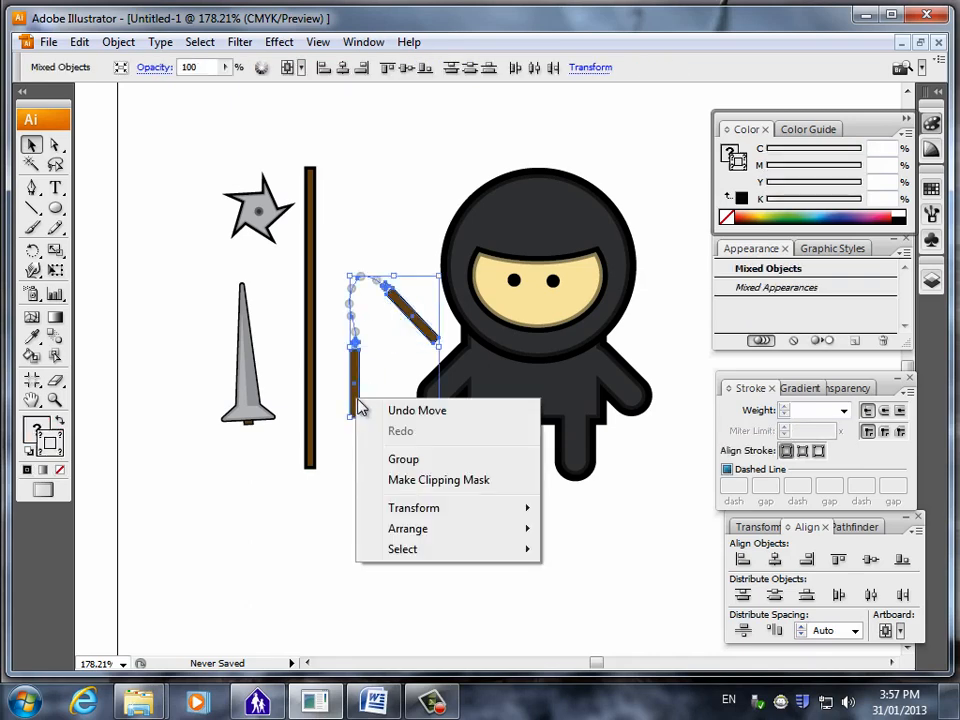
{"action": "left_click", "coordinate": [411, 457]}
{"action": "left_click", "coordinate": [343, 420]}
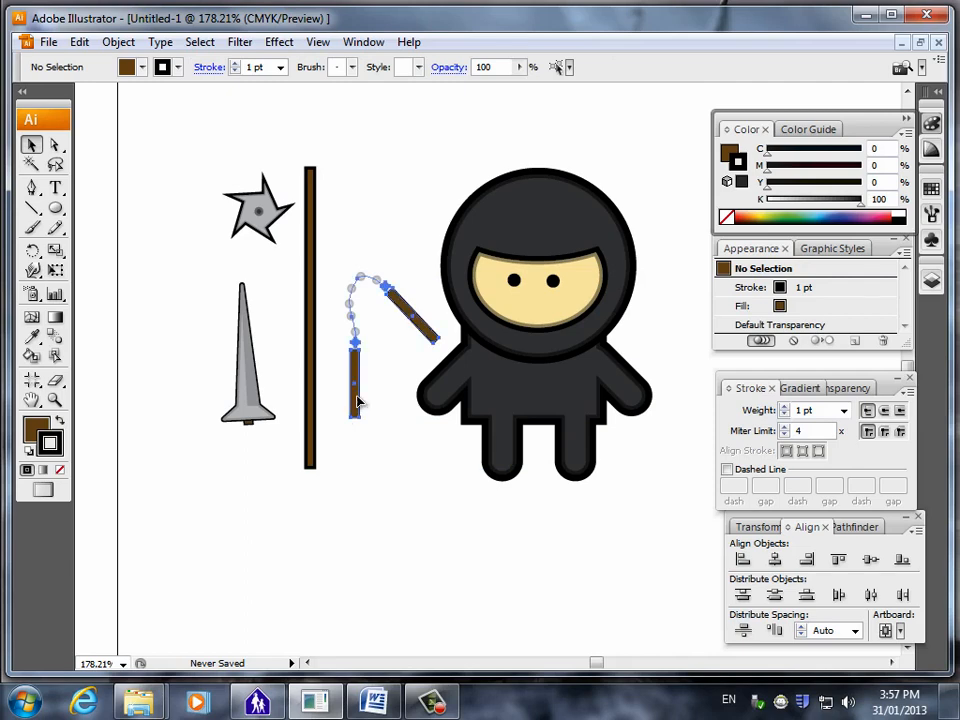
Place the nunchuks' angled handle over the ninja's nearer hand and the throwing star over the opposite hand.
{"action": "left_click_drag", "start_coordinate": [358, 402], "coordinate": [366, 453]}
{"action": "left_click", "coordinate": [292, 648]}
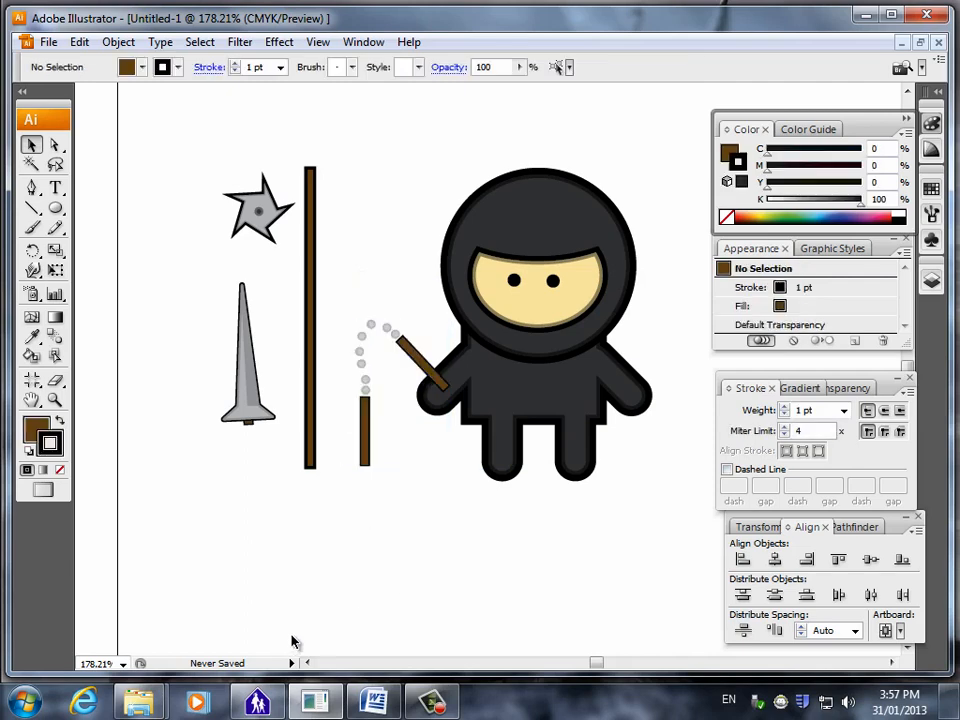
{"action": "left_click_drag", "start_coordinate": [272, 214], "coordinate": [664, 381]}
Rotate the staff counterclockwise to a diagonal and position it across the ninja's head.
{"action": "left_click", "coordinate": [311, 183]}
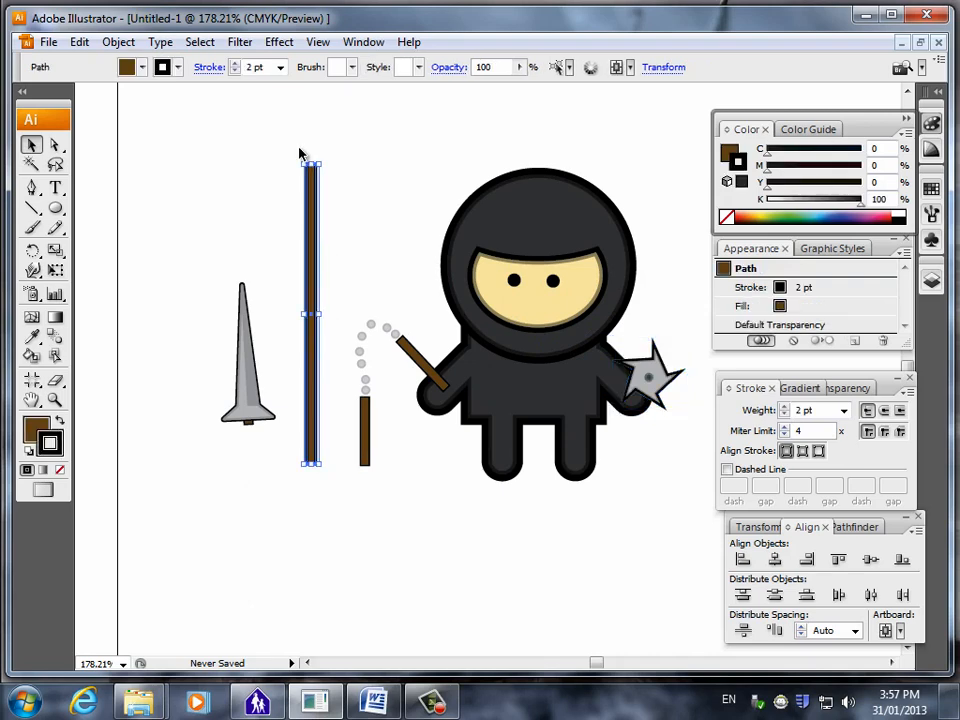
{"action": "left_click_drag", "start_coordinate": [297, 160], "coordinate": [215, 197]}
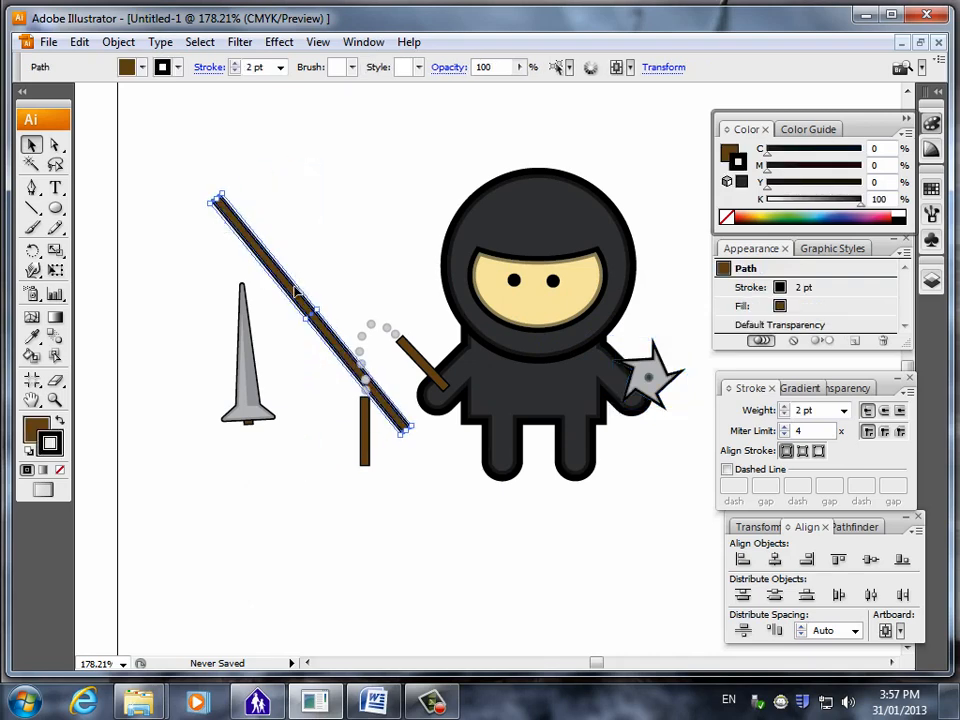
{"action": "left_click_drag", "start_coordinate": [332, 338], "coordinate": [547, 230]}
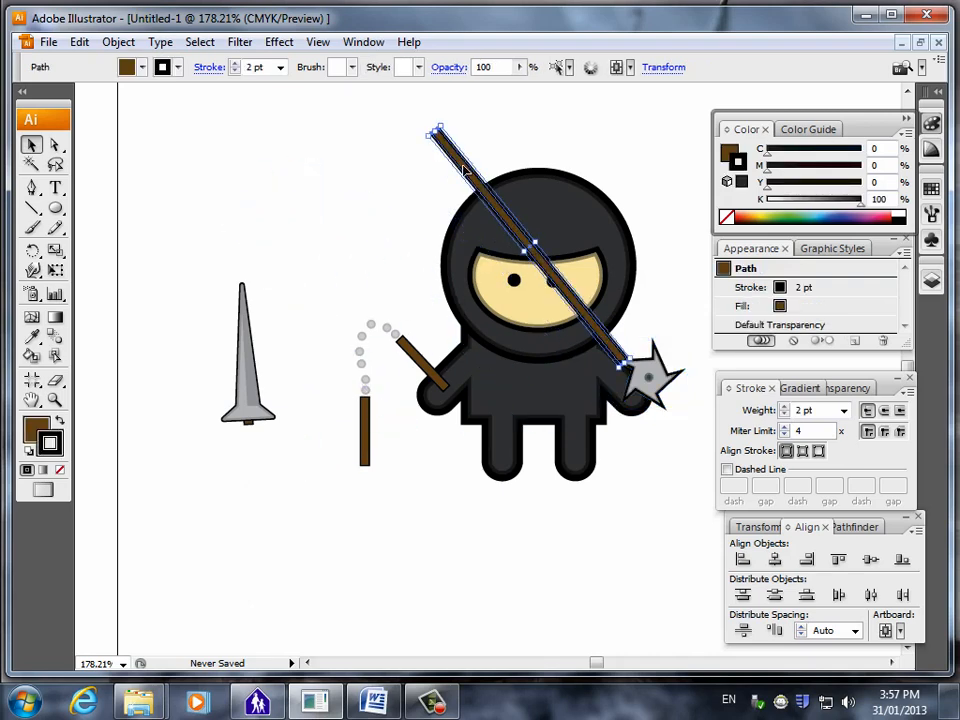
Send the staff behind the ninja and shift it slightly up along its diagonal.
{"action": "right_click", "coordinate": [463, 190]}
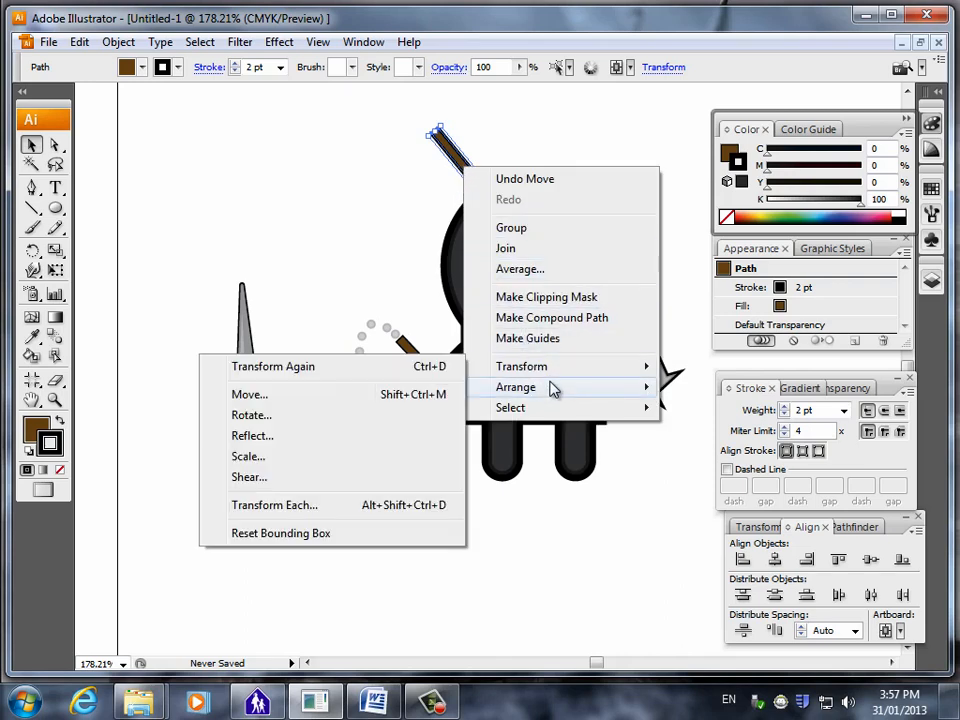
{"action": "mouse_move", "coordinate": [553, 390]}
{"action": "left_click", "coordinate": [326, 449]}
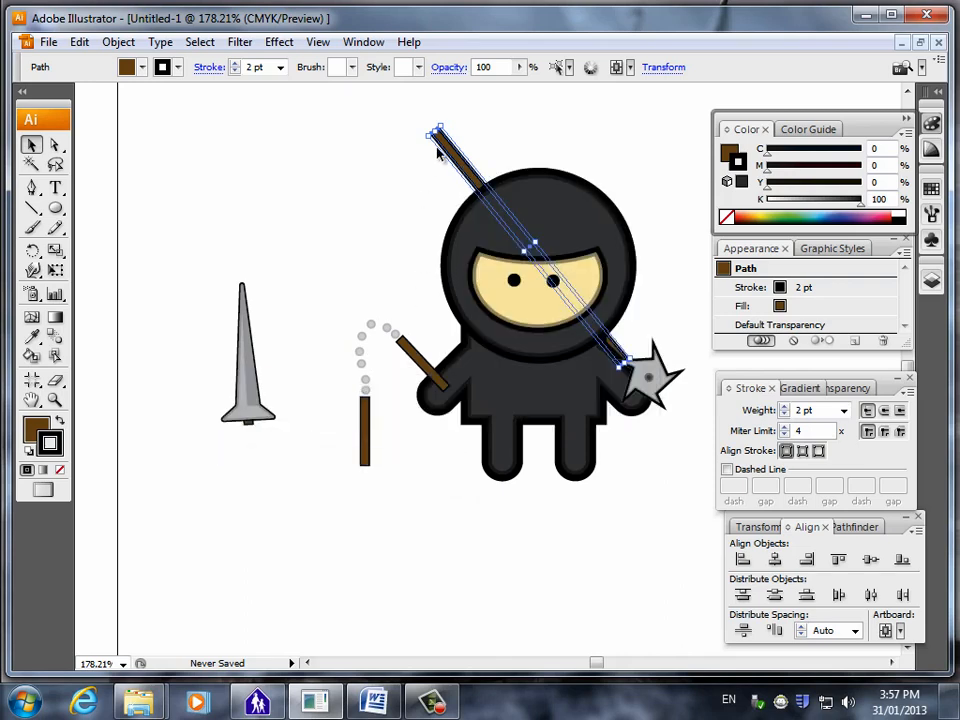
{"action": "left_click", "coordinate": [320, 402]}
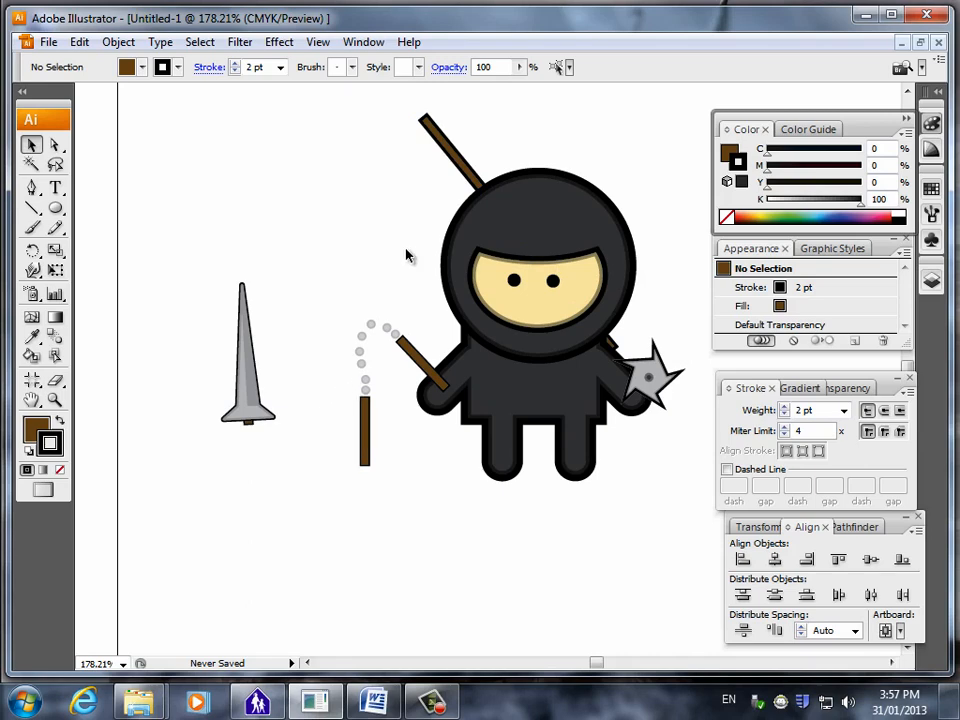
Tilt the staff a little further and reposition it so both ends stick out from behind the ninja's head.
{"action": "left_click", "coordinate": [423, 121]}
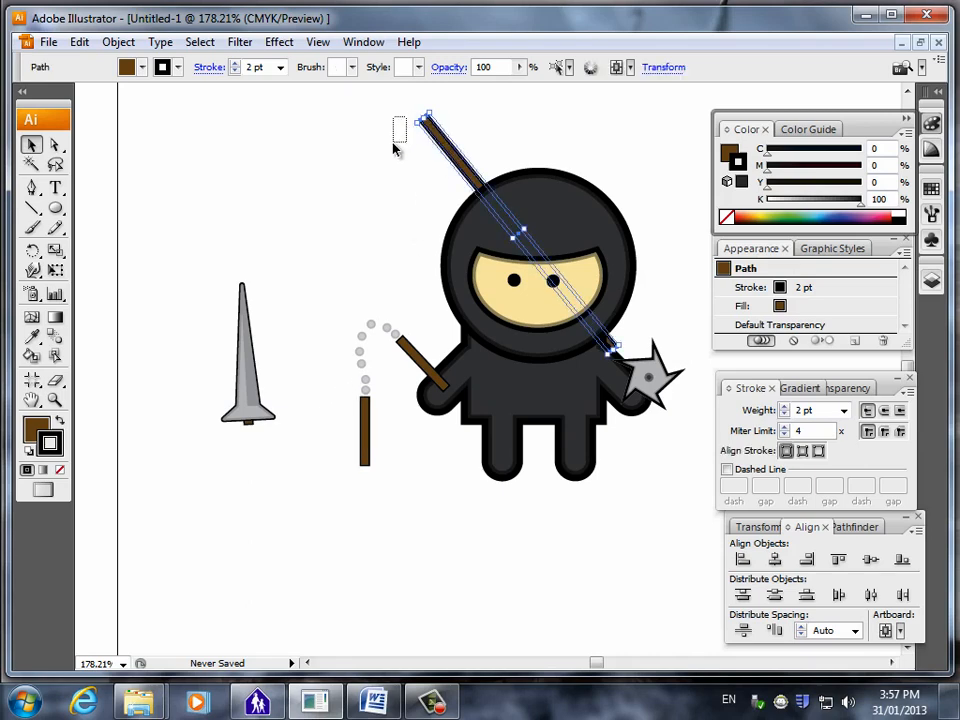
{"action": "left_click", "coordinate": [396, 133]}
{"action": "left_click", "coordinate": [418, 118]}
{"action": "left_click_drag", "start_coordinate": [409, 123], "coordinate": [408, 133]}
{"action": "left_click_drag", "start_coordinate": [450, 183], "coordinate": [452, 184]}
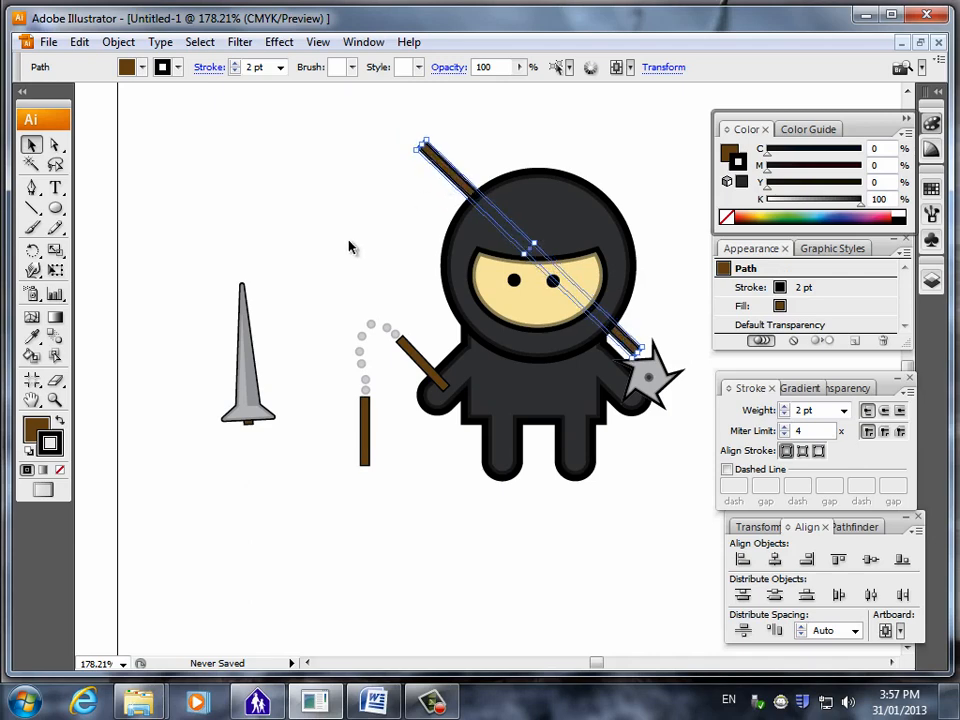
{"action": "left_click", "coordinate": [347, 247]}
Rotate the blade so its tip points diagonally downward and place it at the ninja's hip below the throwing star.
{"action": "left_click", "coordinate": [254, 378]}
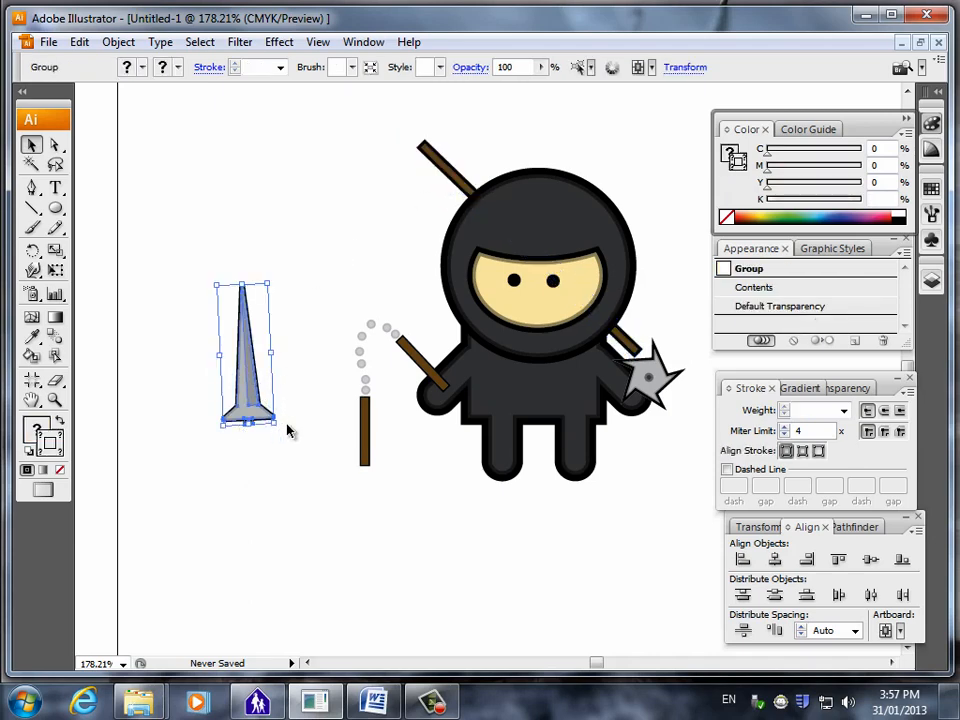
{"action": "left_click_drag", "start_coordinate": [282, 427], "coordinate": [171, 315]}
{"action": "left_click_drag", "start_coordinate": [266, 344], "coordinate": [640, 437]}
{"action": "left_click", "coordinate": [197, 557]}
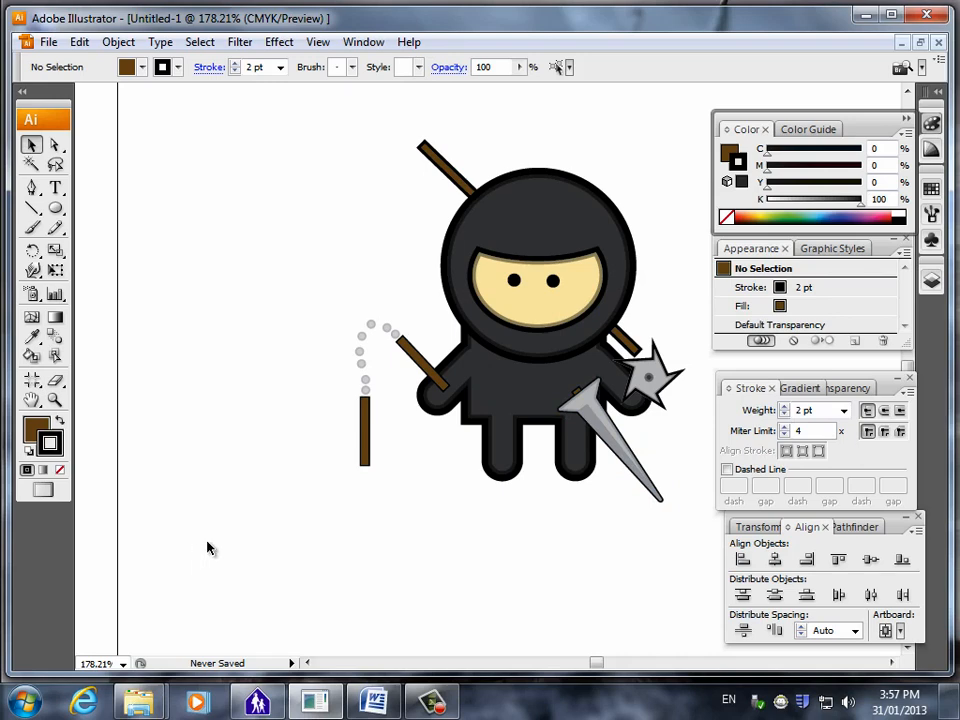